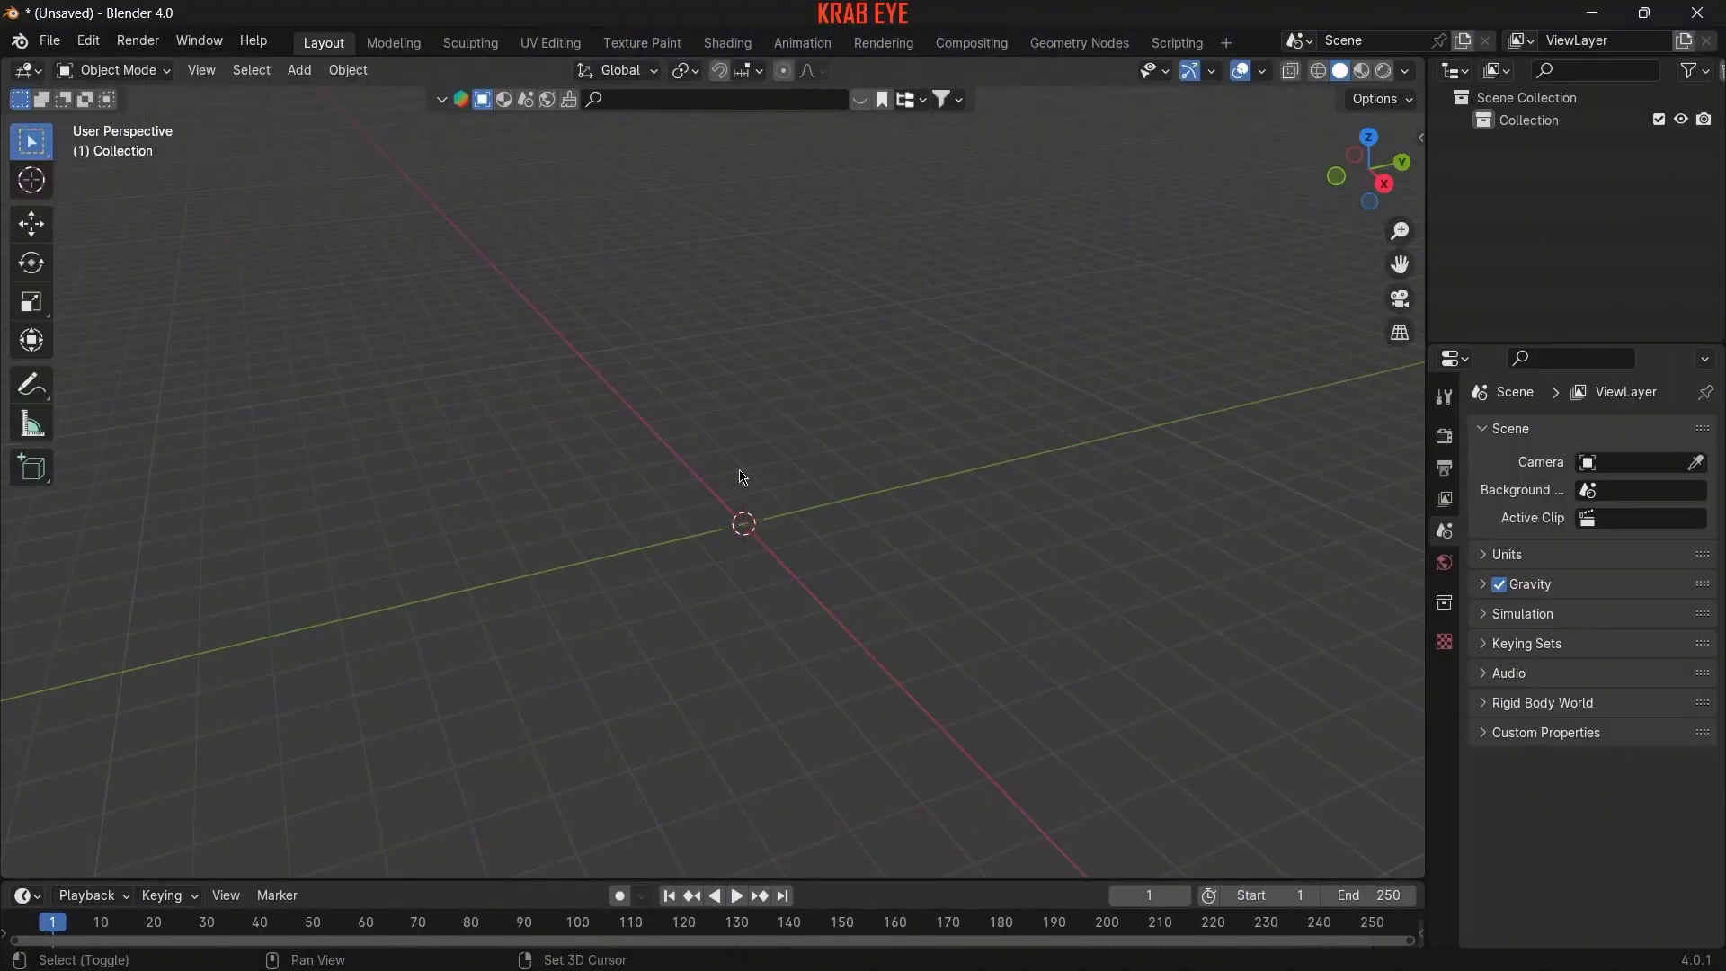
- Add a UV sphere and delete its top pole vertex to open a hole
{"action": "key", "text": "shift+a"}
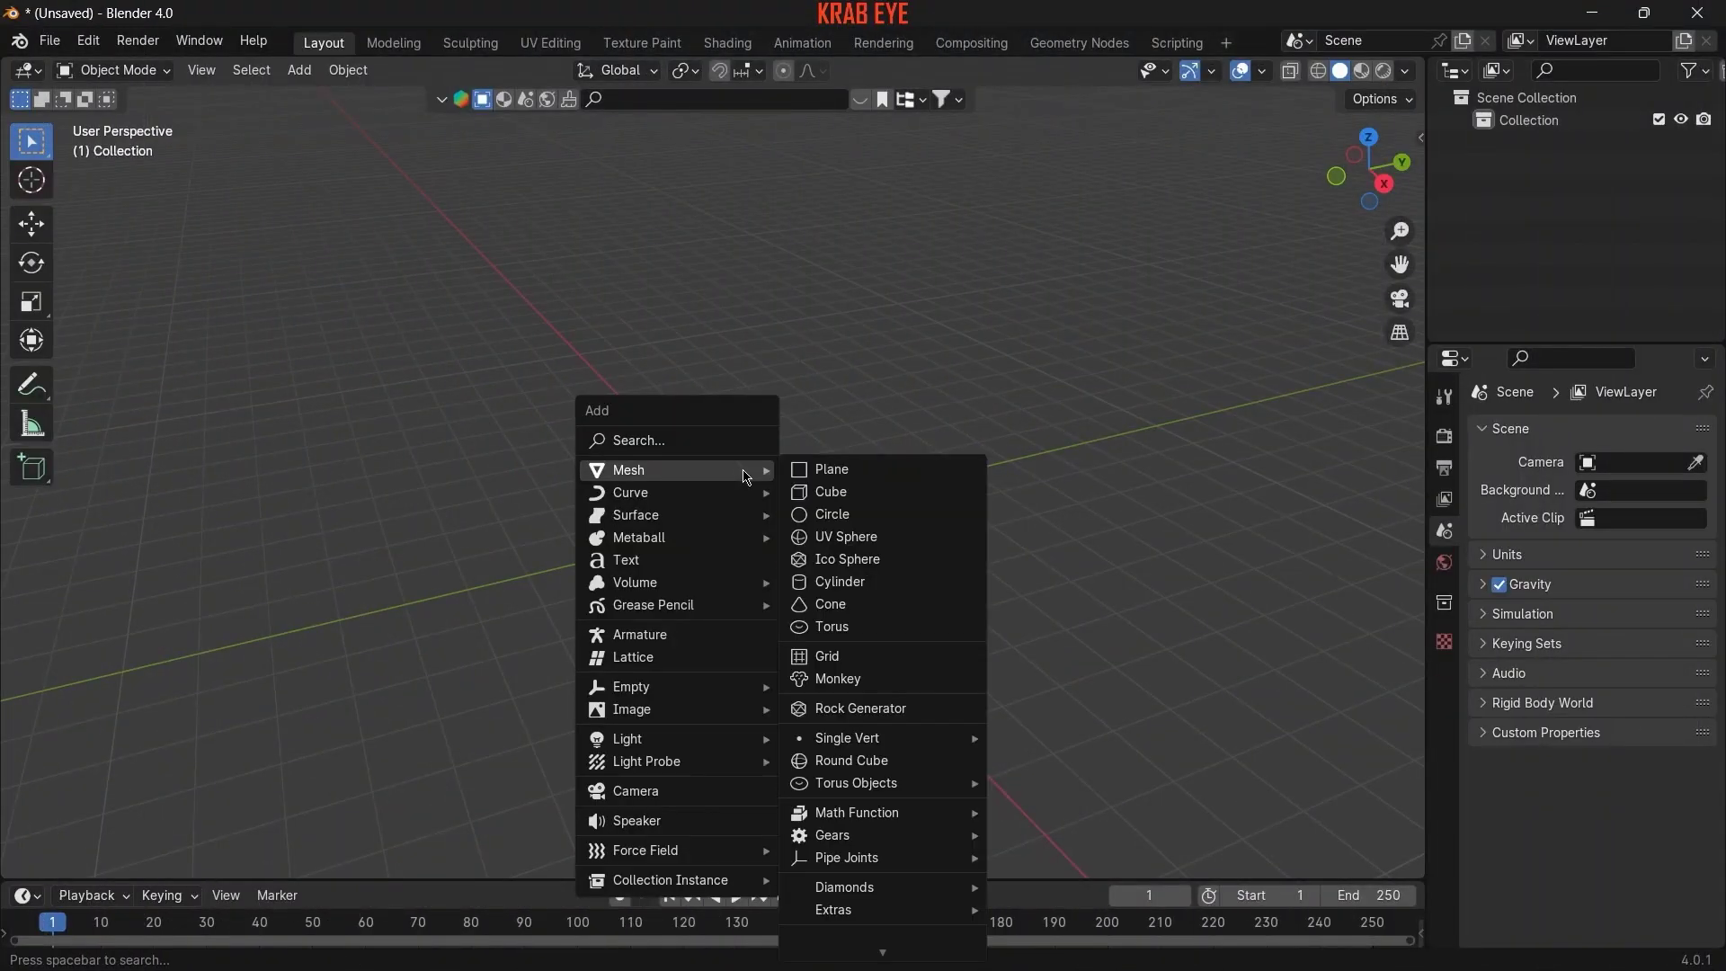
{"action": "left_click", "coordinate": [836, 539]}
{"action": "key", "text": "Tab"}
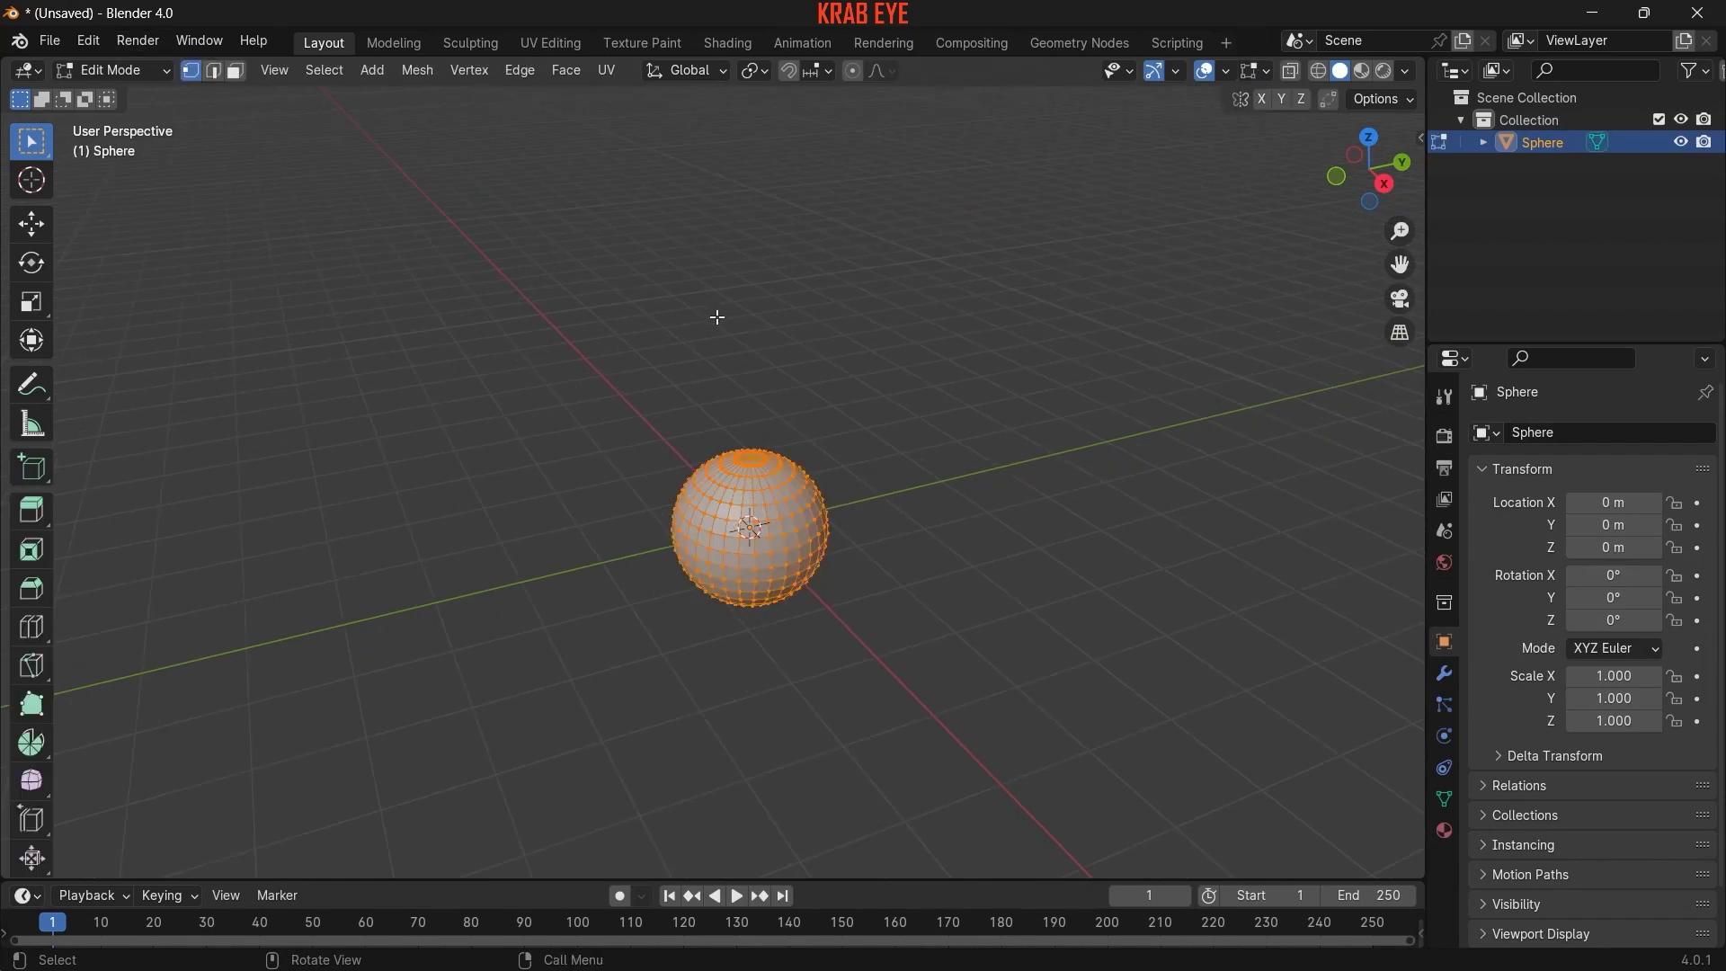
{"action": "key", "text": "KP_7"}
{"action": "key", "text": "alt+a"}
{"action": "middle_click_drag", "start_coordinate": [961, 534], "coordinate": [855, 224]}
{"action": "scroll", "coordinate": [855, 224], "scroll_direction": "up", "scroll_amount": 5}
{"action": "left_click", "coordinate": [727, 433]}
{"action": "key", "text": "x"}
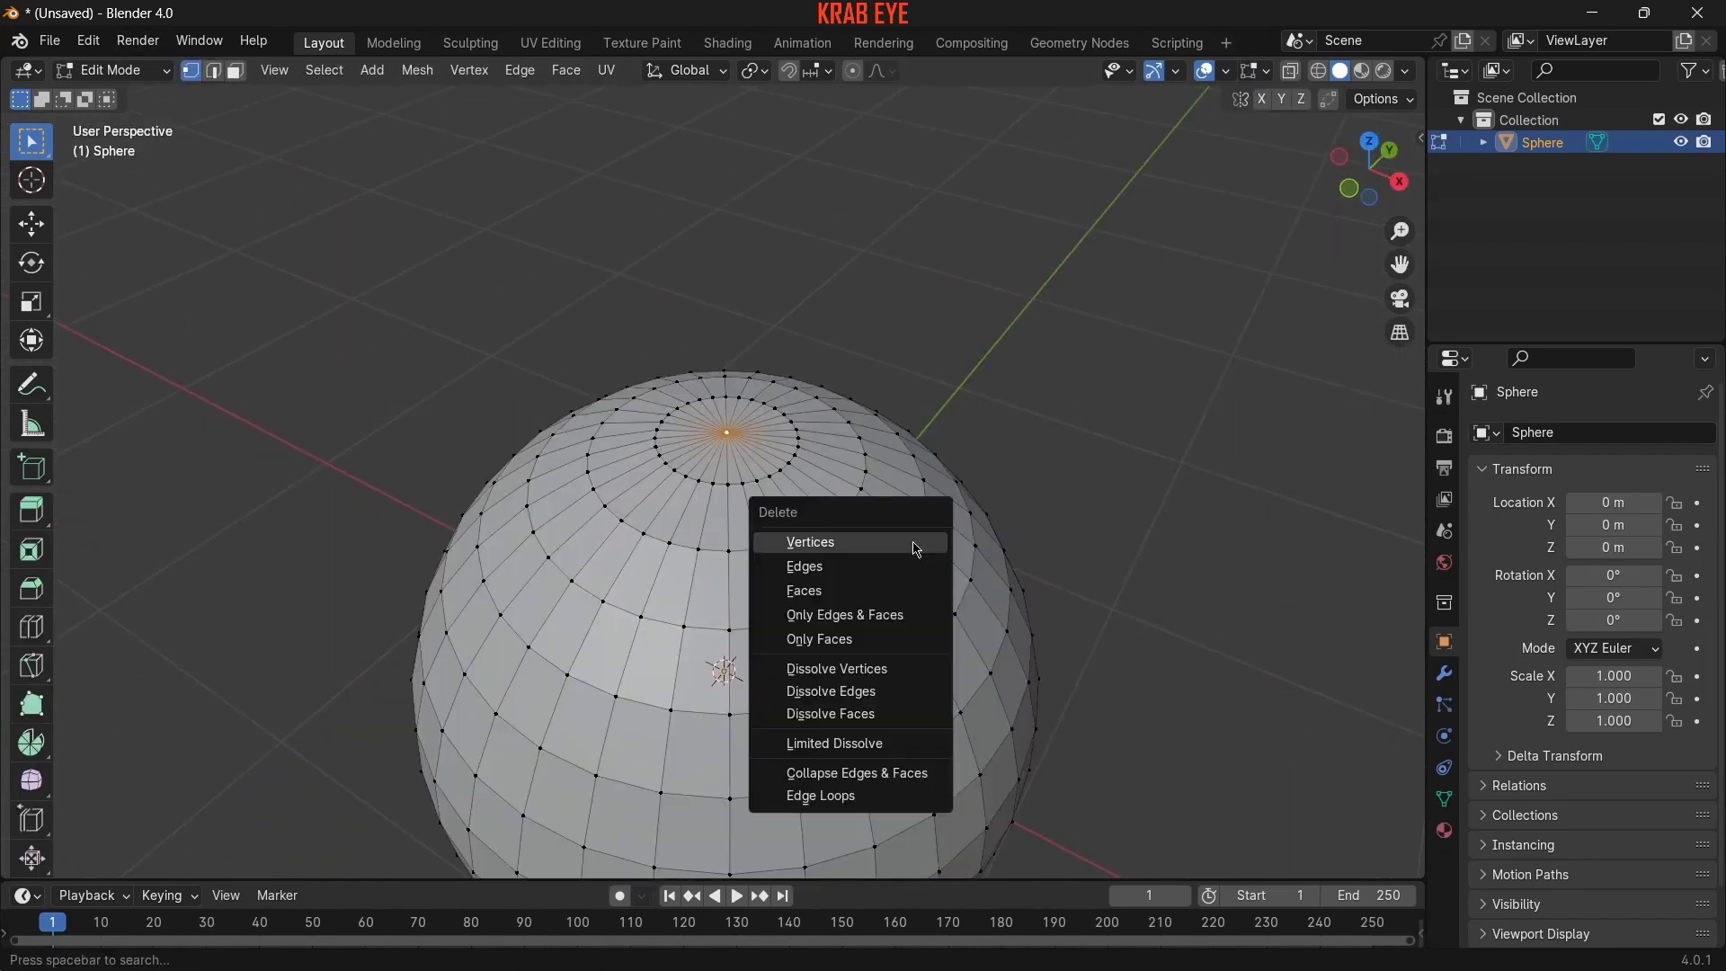
{"action": "left_click", "coordinate": [916, 543]}
- Extrude the hole's edge loop up twice and scale it slightly into a flared neck
{"action": "left_click", "coordinate": [213, 70]}
{"action": "left_click", "coordinate": [773, 476], "text": "alt"}
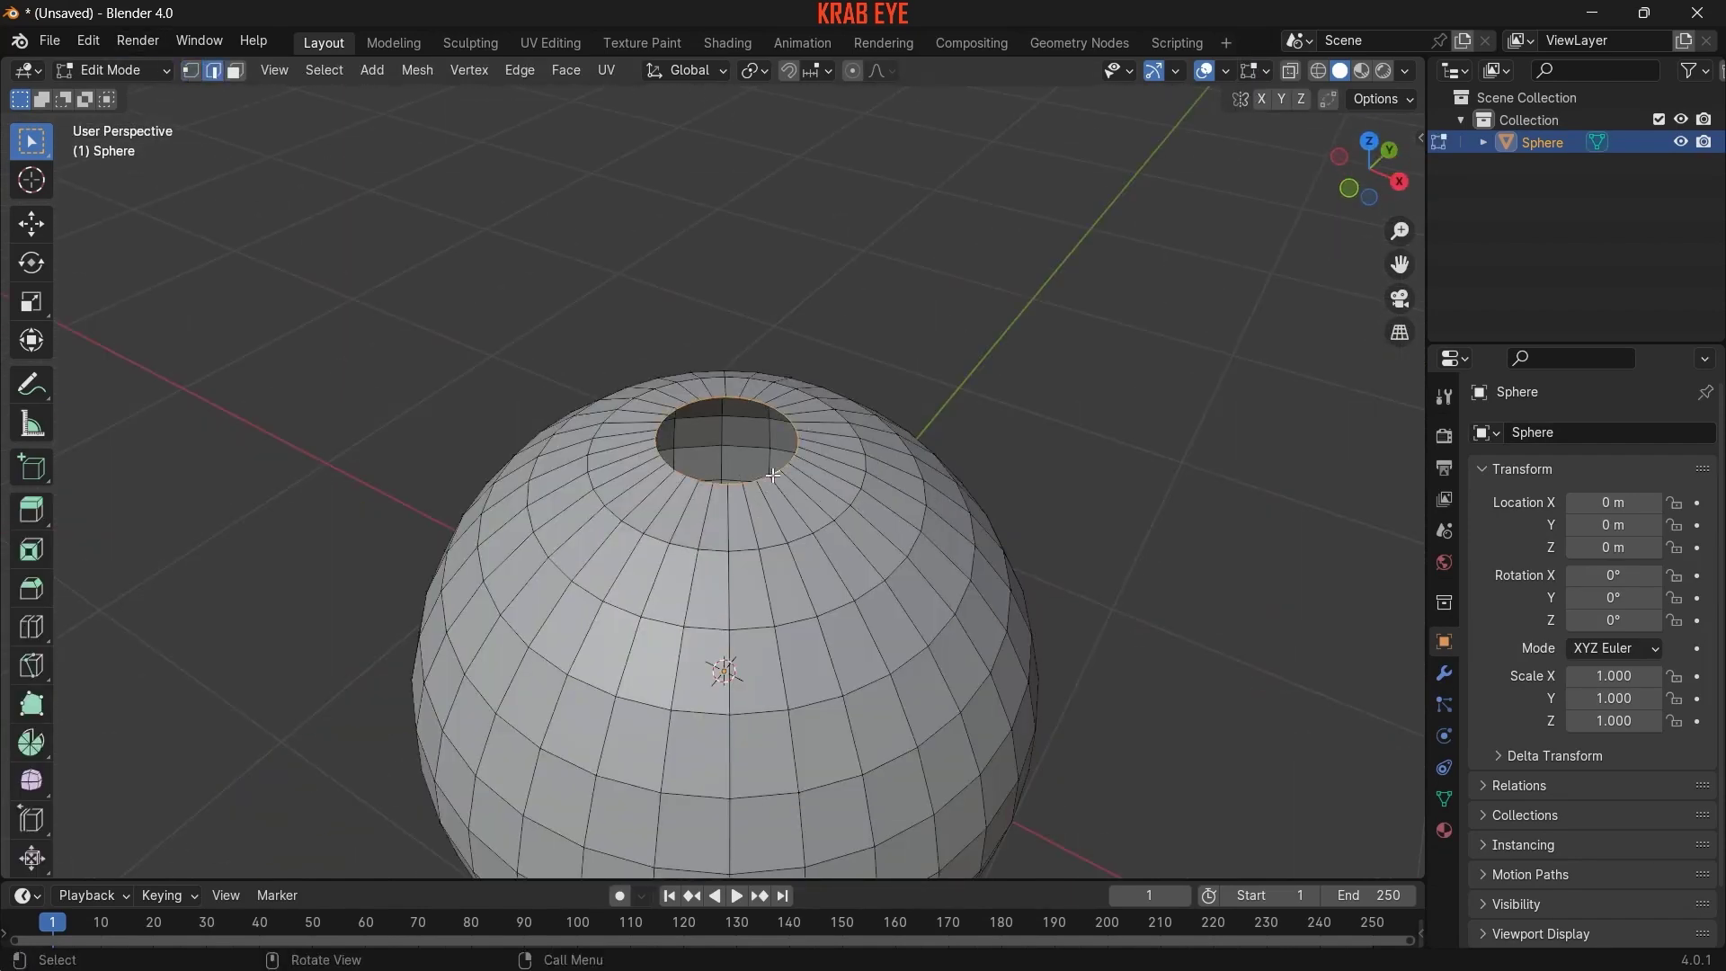
{"action": "key", "text": "KP_1"}
{"action": "key", "text": "e"}
{"action": "left_click", "coordinate": [896, 398]}
{"action": "key", "text": "e"}
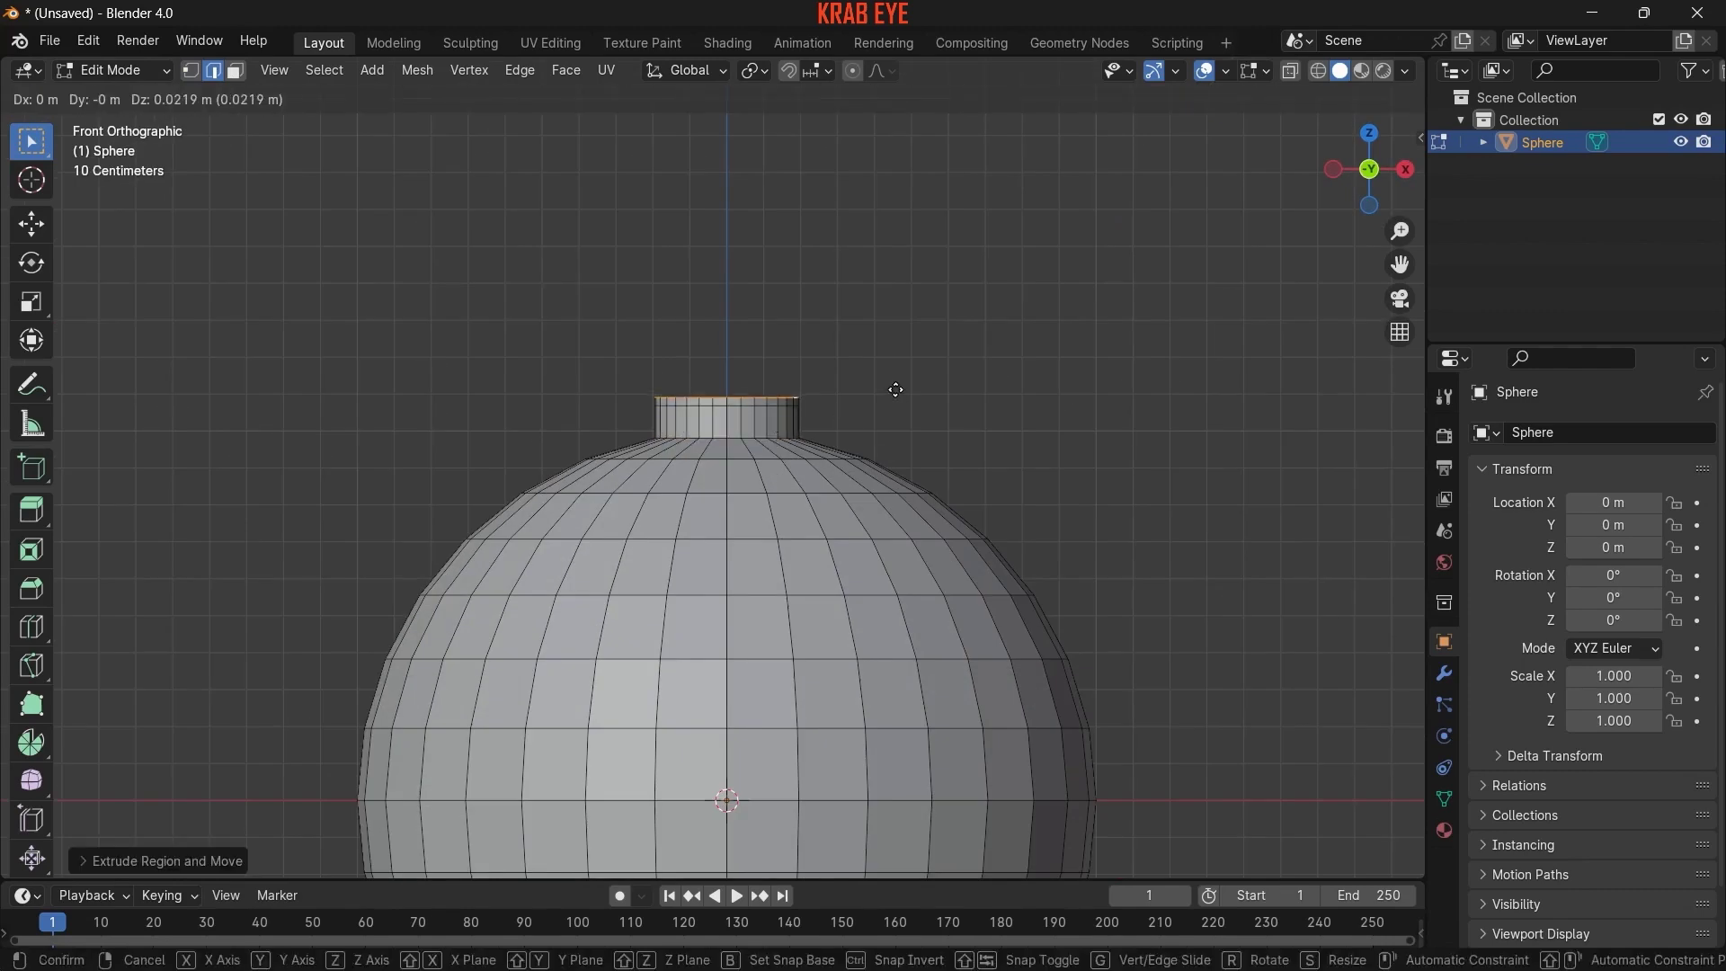
{"action": "left_click", "coordinate": [902, 378]}
{"action": "key", "text": "s"}
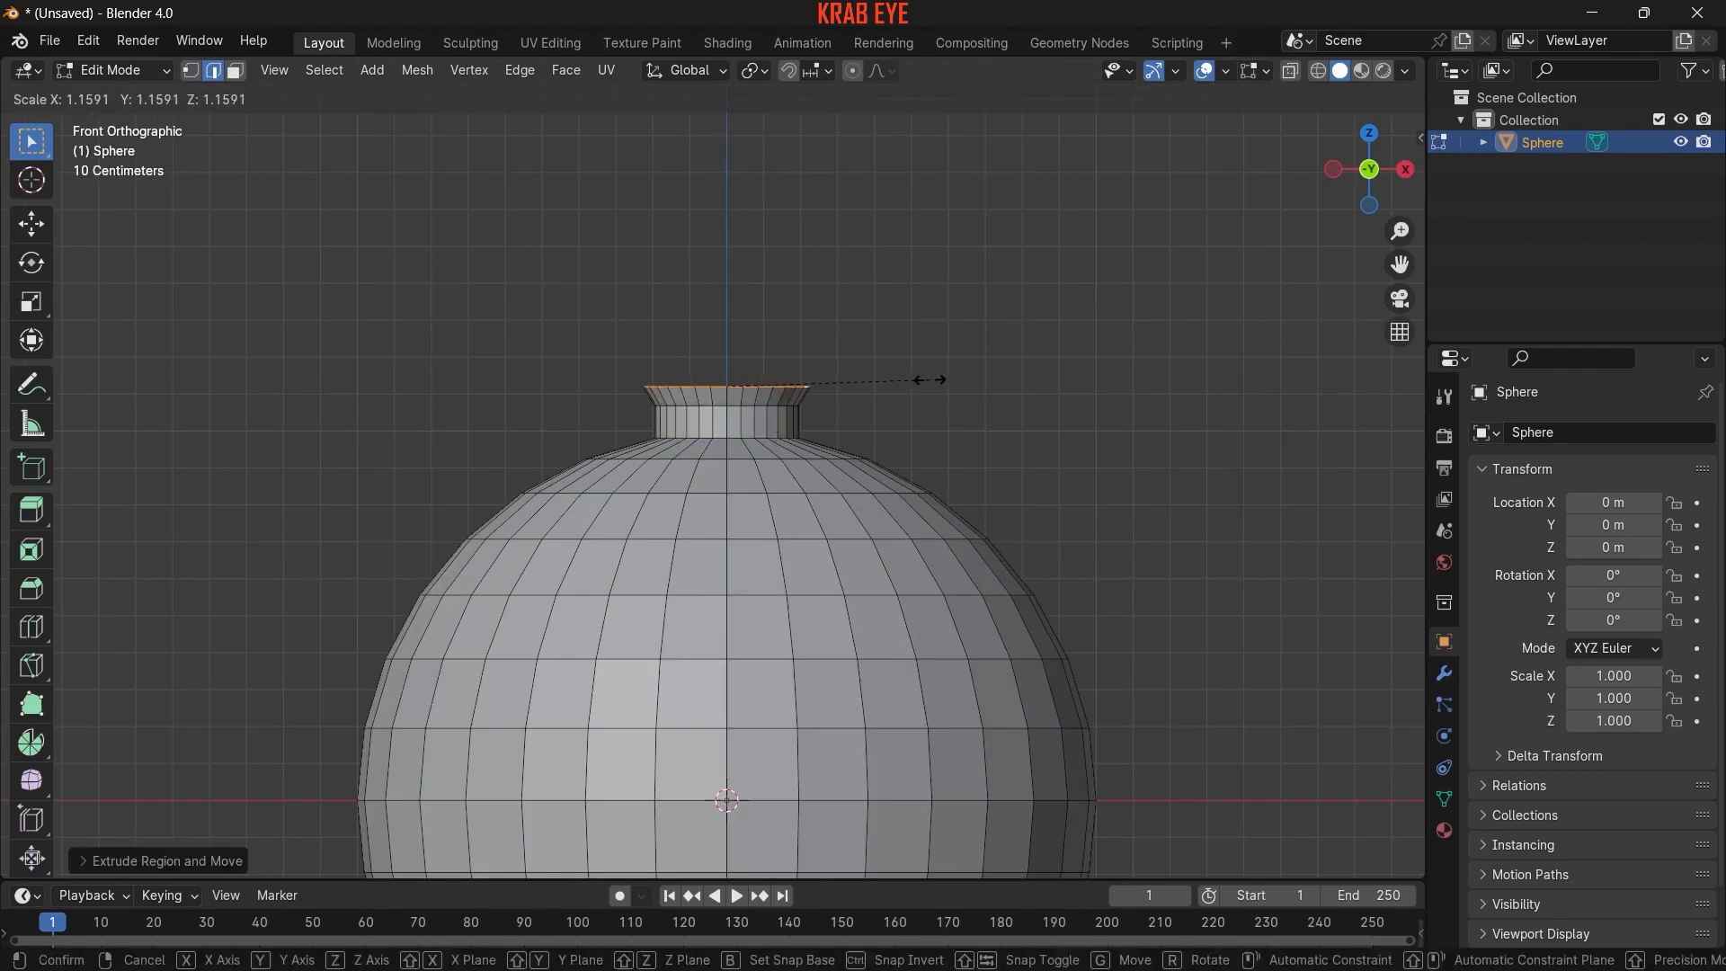
{"action": "left_click", "coordinate": [903, 385]}
{"action": "key", "text": "Tab"}
{"action": "scroll", "coordinate": [770, 443], "scroll_direction": "down", "scroll_amount": 4}
{"action": "middle_click_drag", "start_coordinate": [901, 482], "coordinate": [1049, 624]}
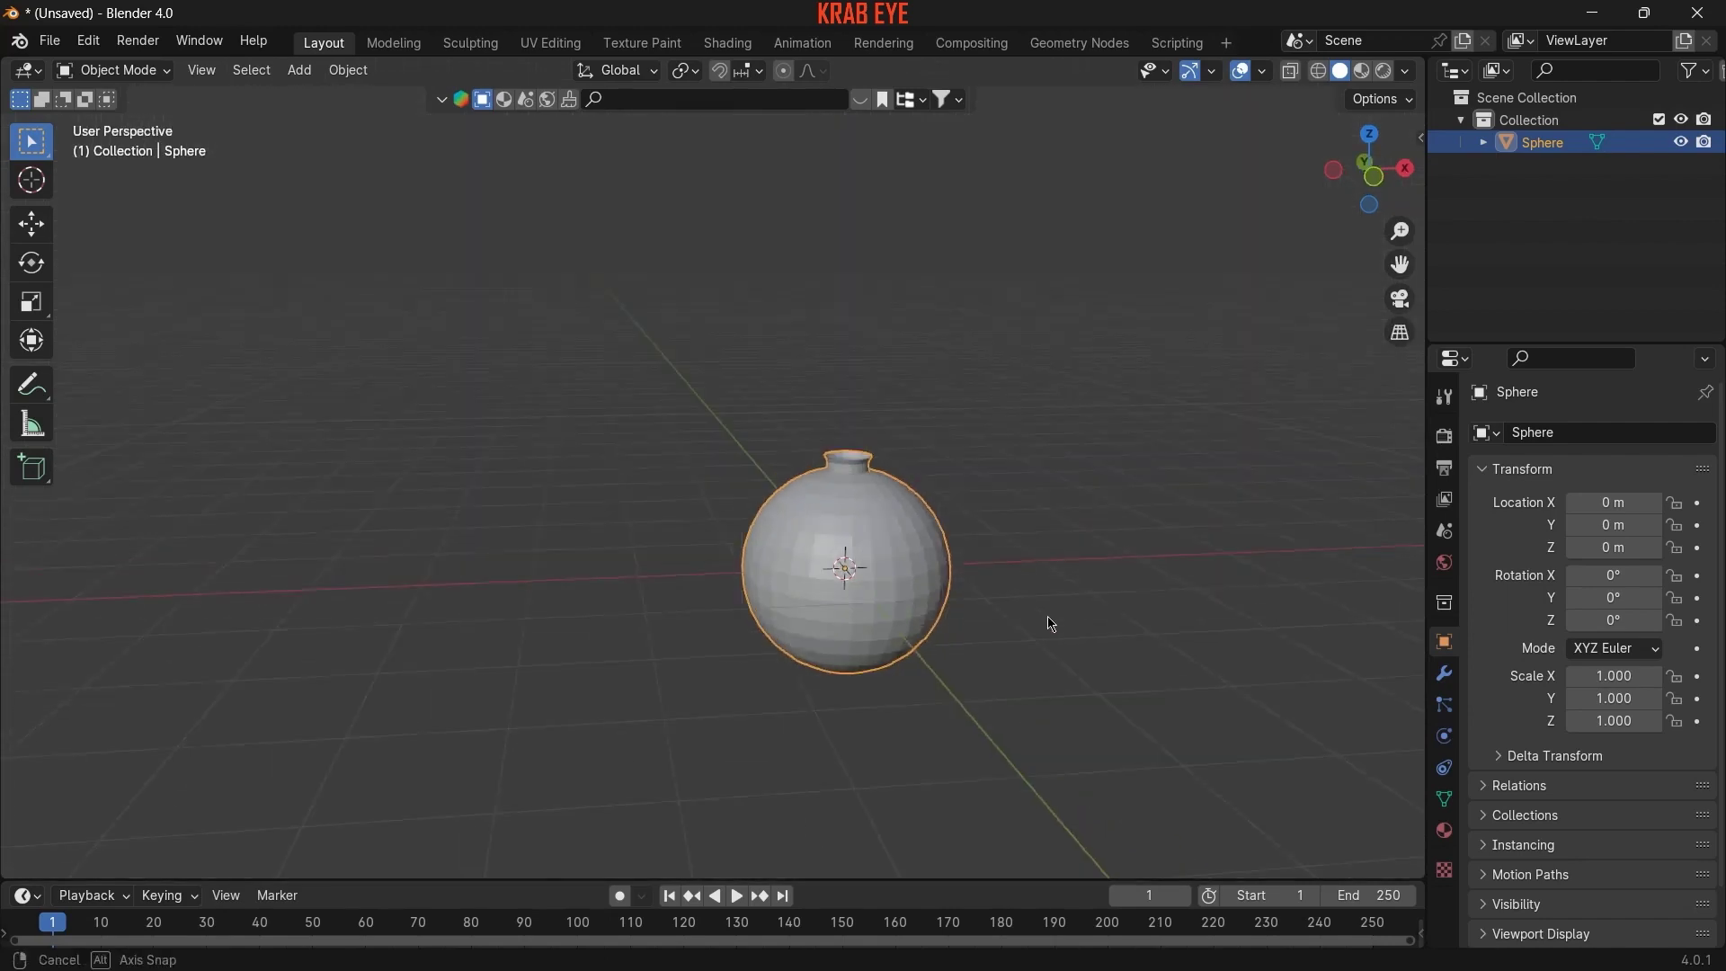
- Add a Solidify modifier to the bottle
{"action": "left_click", "coordinate": [1445, 673]}
{"action": "left_click", "coordinate": [1500, 436]}
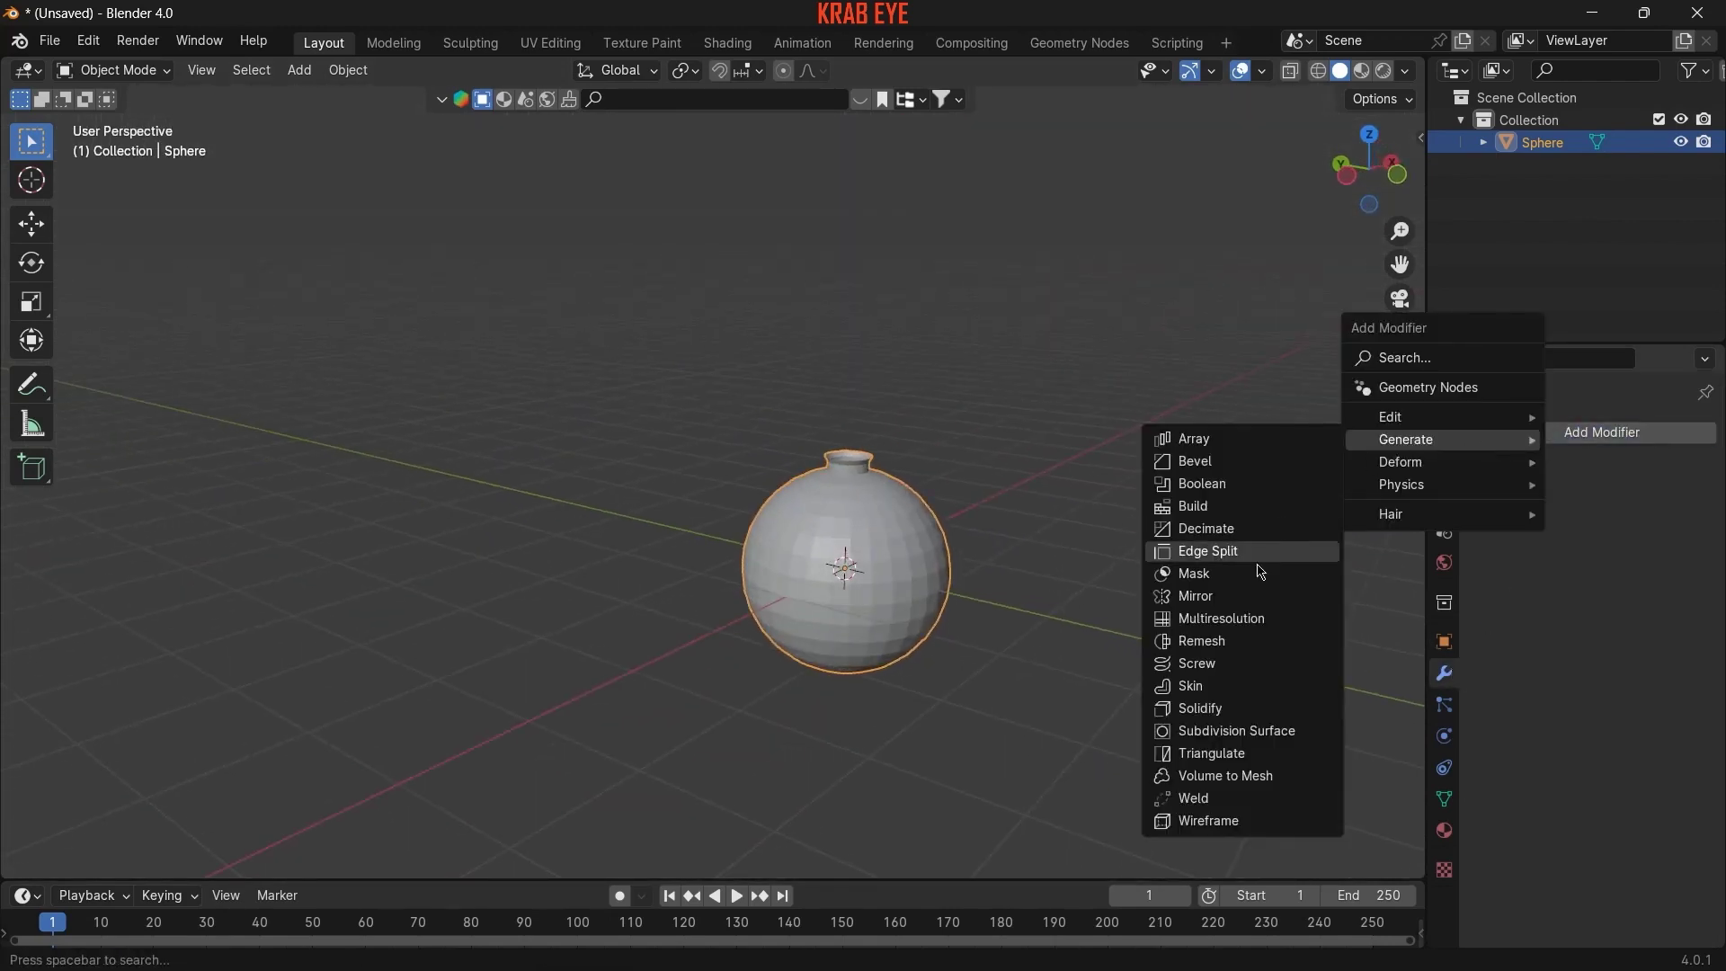
{"action": "left_click", "coordinate": [1214, 711]}
{"action": "scroll", "coordinate": [761, 488], "scroll_direction": "up", "scroll_amount": 3}
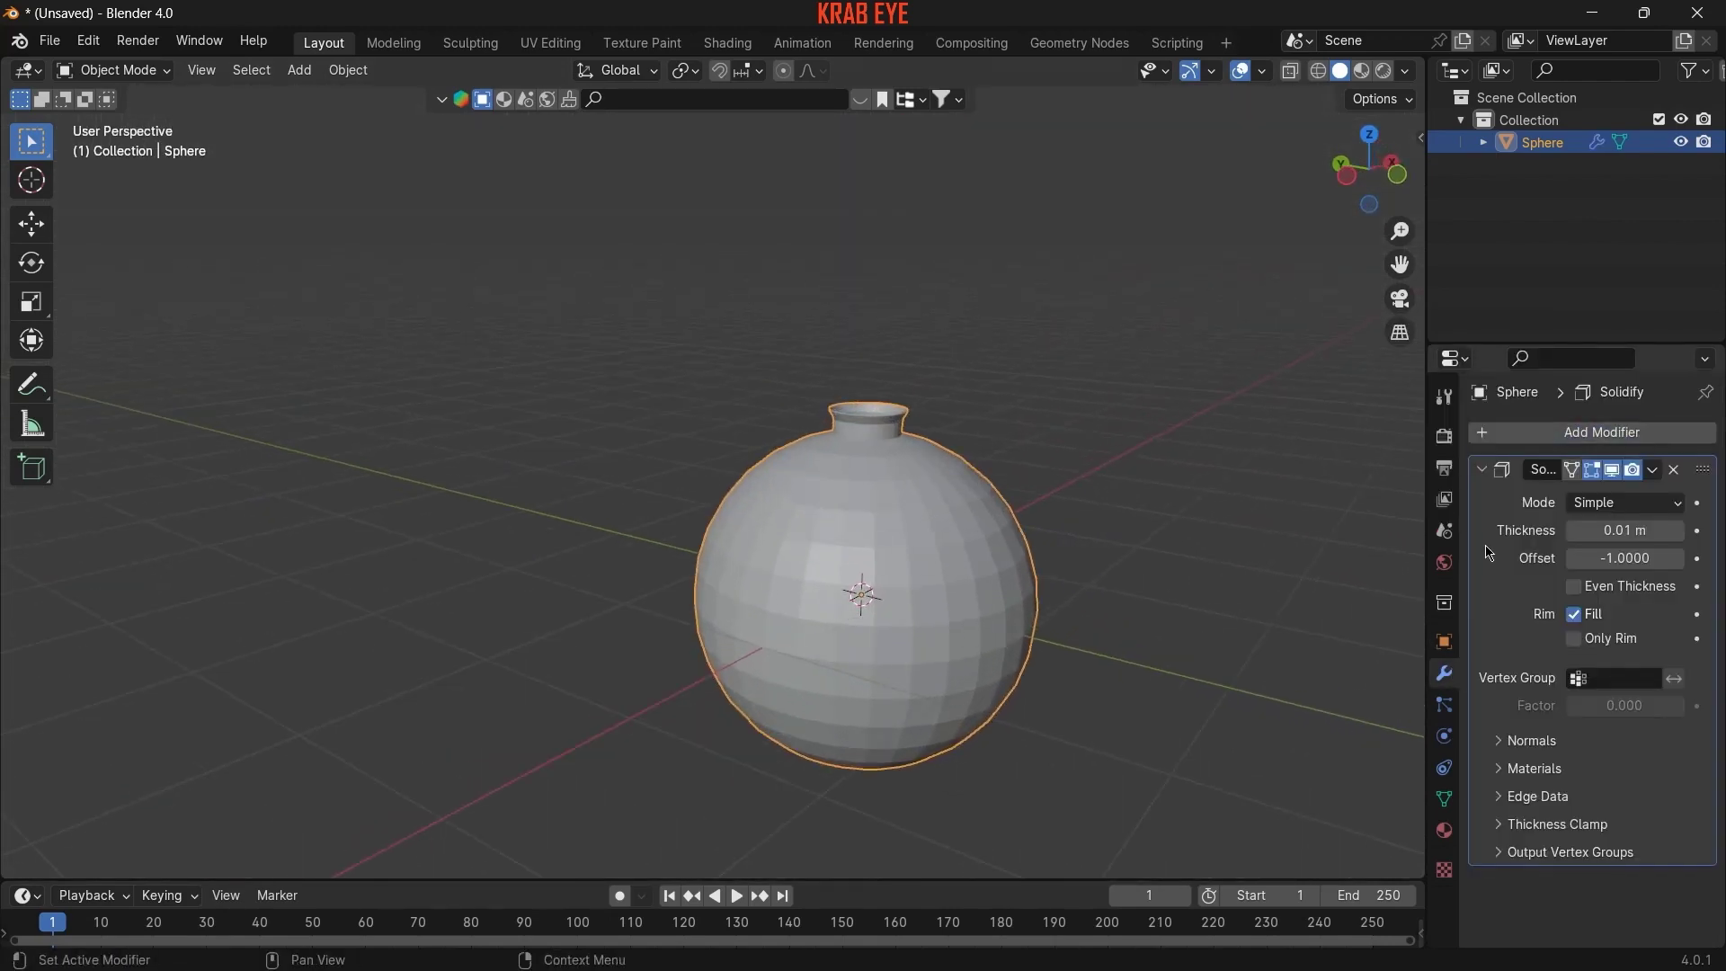
{"action": "scroll", "coordinate": [1126, 615], "scroll_direction": "down", "scroll_amount": 3}
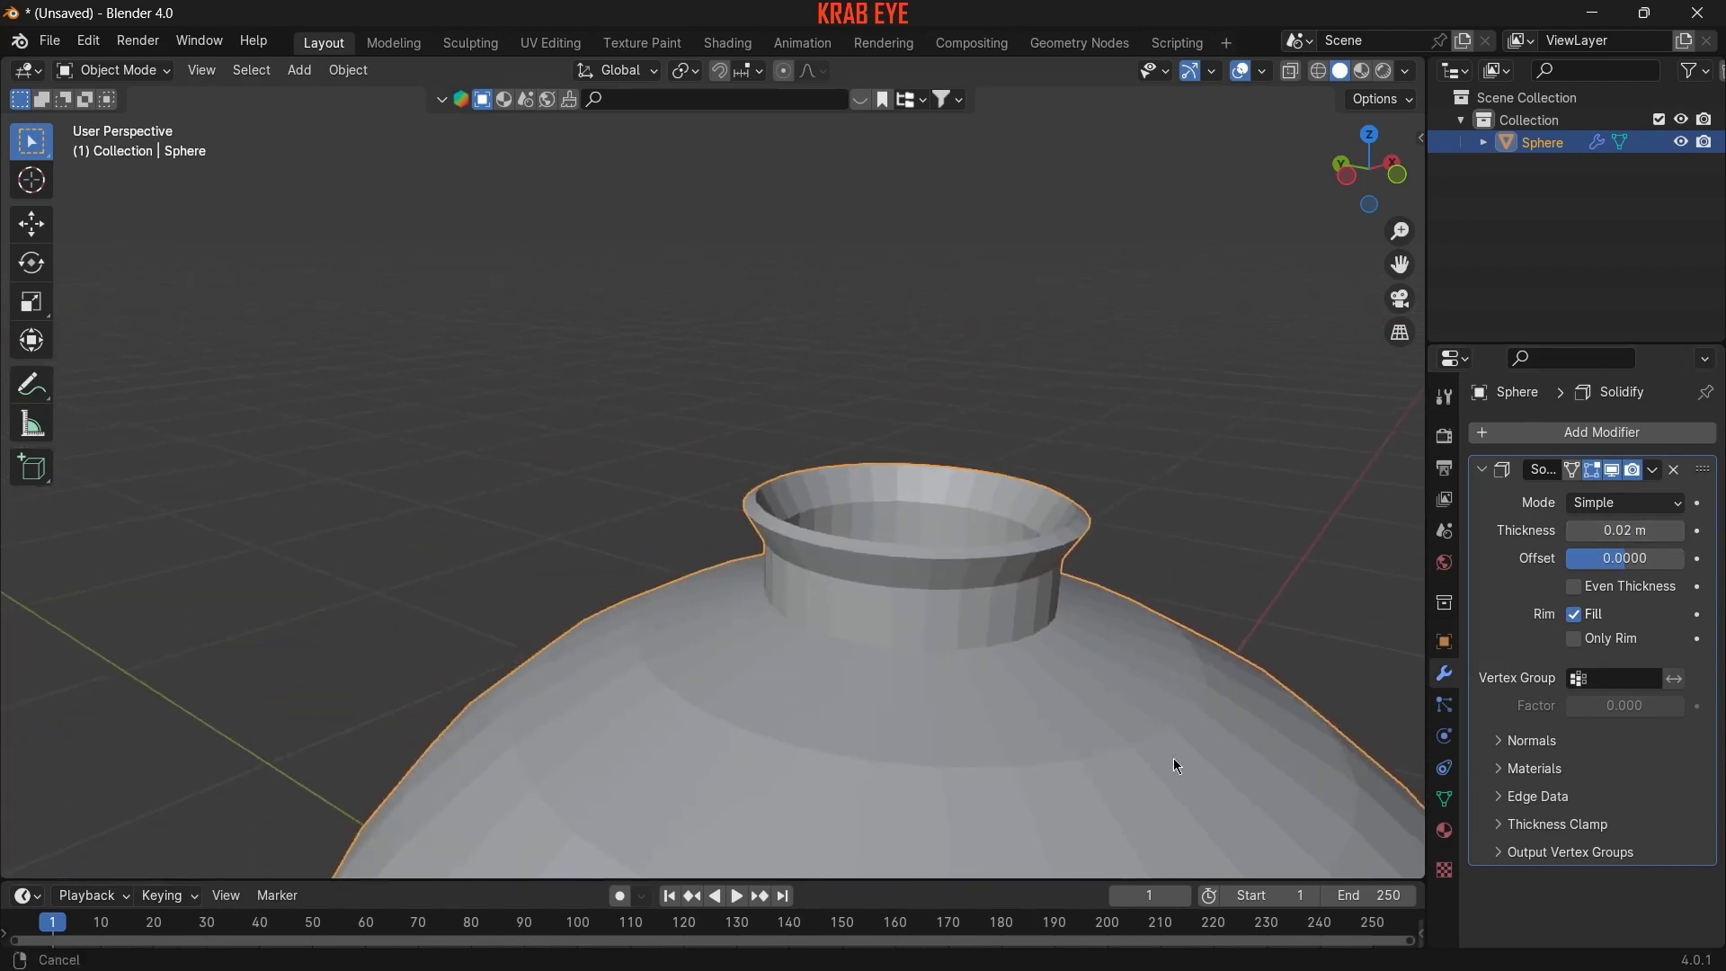
{"action": "scroll", "coordinate": [1174, 758], "scroll_direction": "down", "scroll_amount": 2}
{"action": "scroll", "coordinate": [1183, 785], "scroll_direction": "down", "scroll_amount": 2}
{"action": "left_click_drag", "start_coordinate": [1625, 530], "coordinate": [1645, 530]}
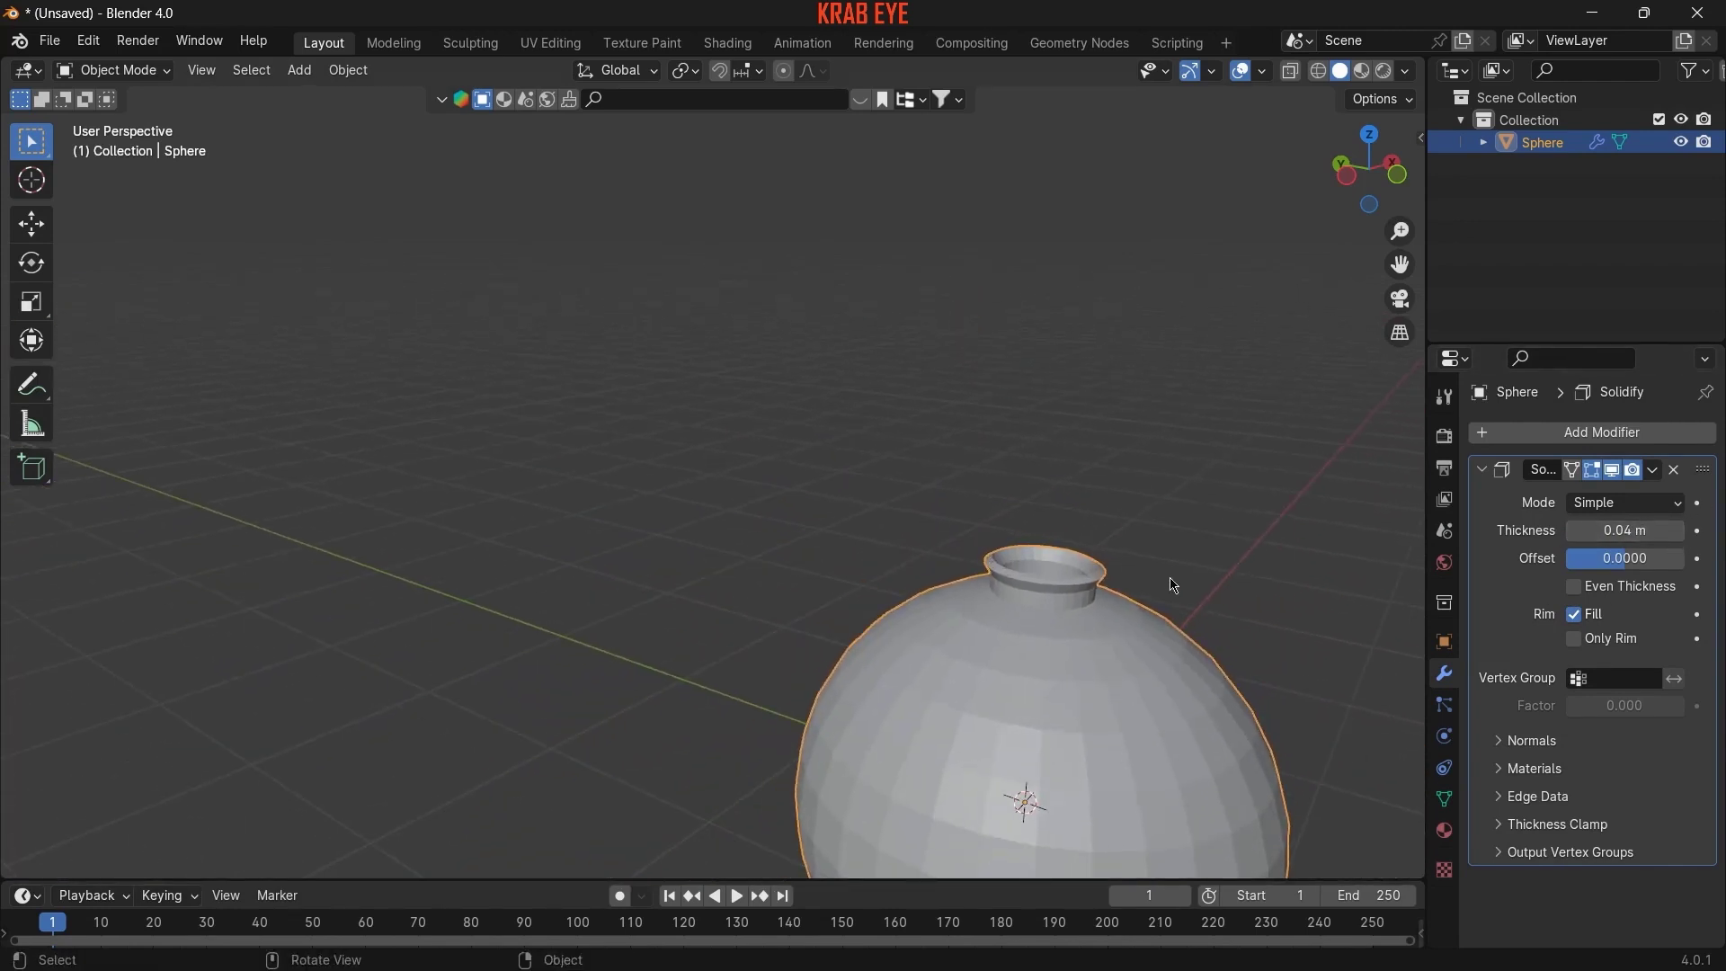
{"action": "middle_click_drag", "start_coordinate": [1168, 586], "coordinate": [1115, 566]}
- Add a Subdivision Surface modifier below the Solidify modifier
{"action": "left_click", "coordinate": [1602, 433]}
{"action": "left_click", "coordinate": [1248, 726]}
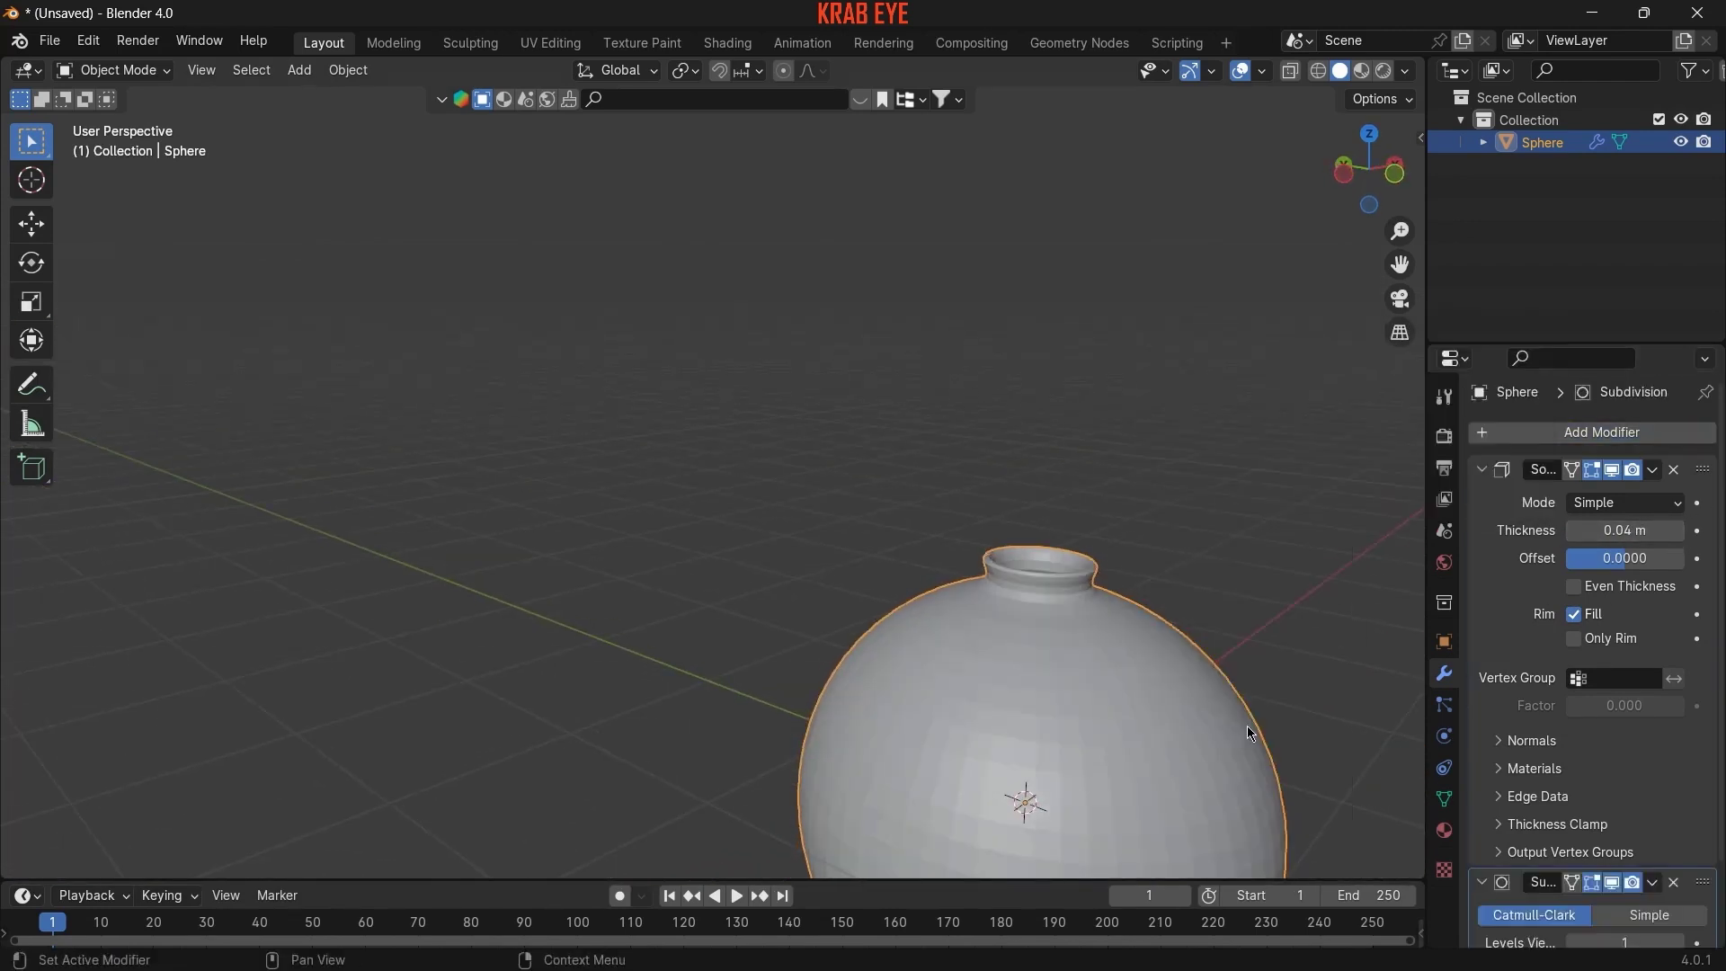
{"action": "mouse_move", "coordinate": [1241, 720]}
{"action": "middle_mouse_down"}
{"action": "mouse_move", "coordinate": [1088, 596]}
{"action": "mouse_move", "coordinate": [1135, 786]}
{"action": "middle_mouse_up"}
{"action": "scroll", "coordinate": [1078, 288], "scroll_direction": "down", "scroll_amount": 3}
{"action": "scroll", "coordinate": [1012, 319], "scroll_direction": "down", "scroll_amount": 2}
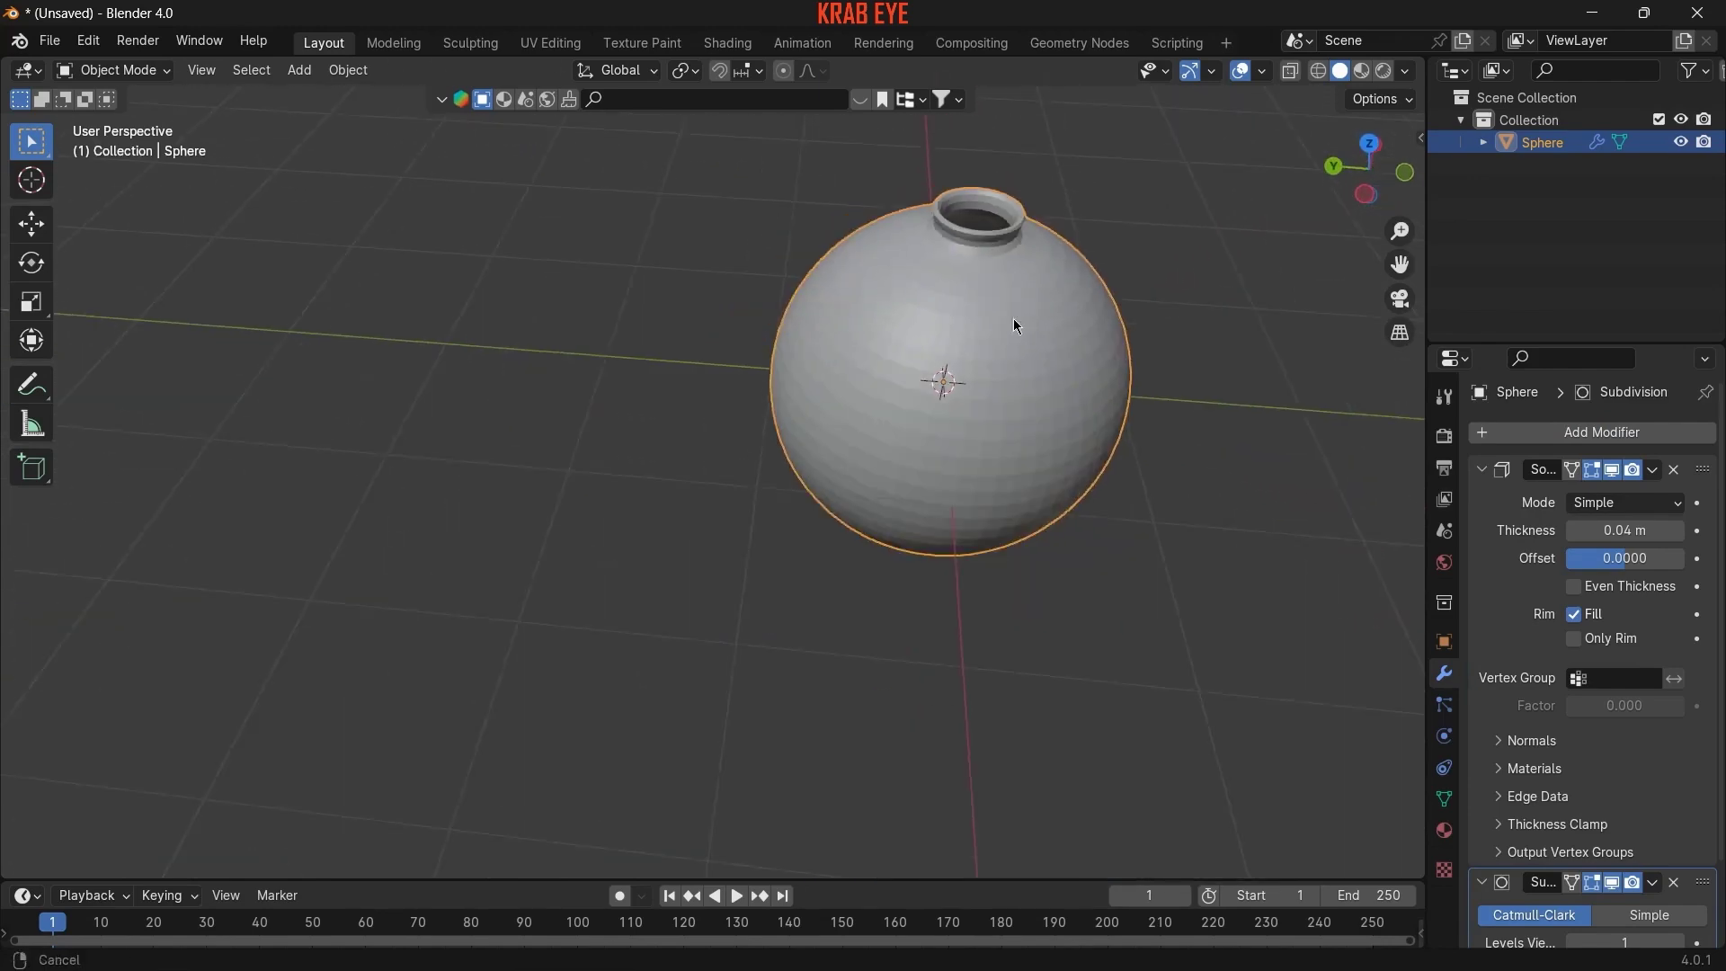
{"action": "scroll", "coordinate": [1013, 318], "scroll_direction": "up", "scroll_amount": 3}
- Set the Solidify thickness to 0.05 m and view the bottle from the front
{"action": "left_click", "coordinate": [1675, 530]}
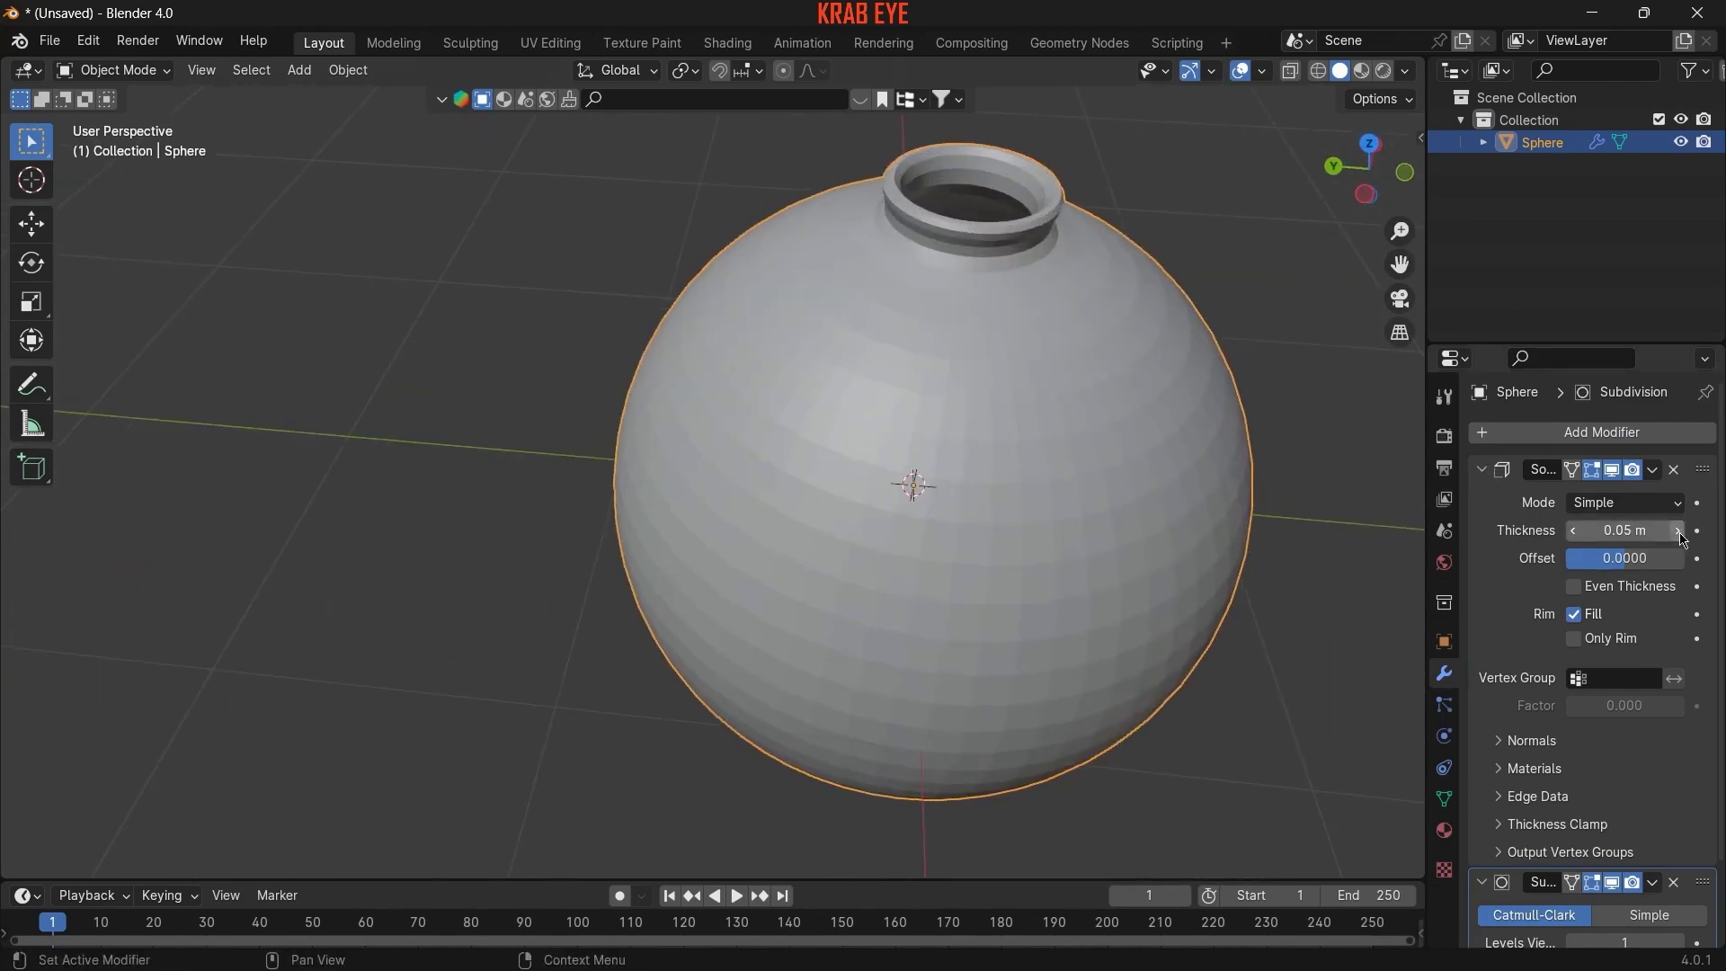
{"action": "mouse_move", "coordinate": [908, 413]}
{"action": "middle_mouse_down"}
{"action": "mouse_move", "coordinate": [831, 423]}
{"action": "mouse_move", "coordinate": [1041, 438]}
{"action": "mouse_move", "coordinate": [897, 492]}
{"action": "middle_mouse_up"}
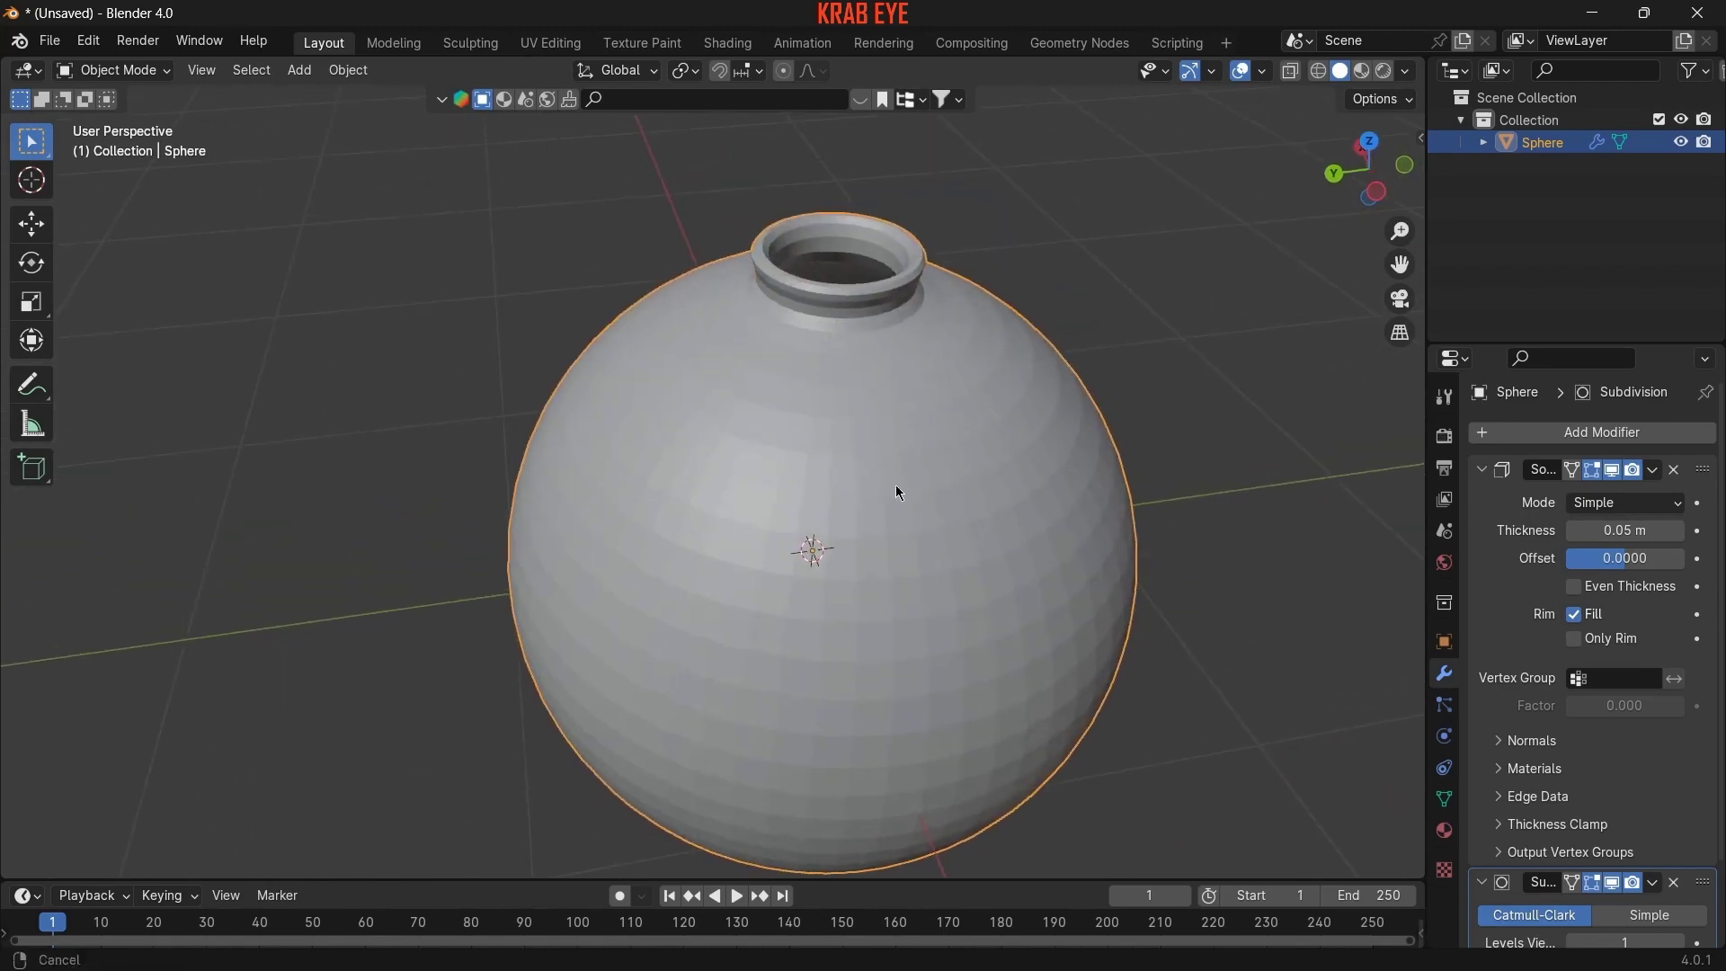
{"action": "key", "text": "KP_1"}
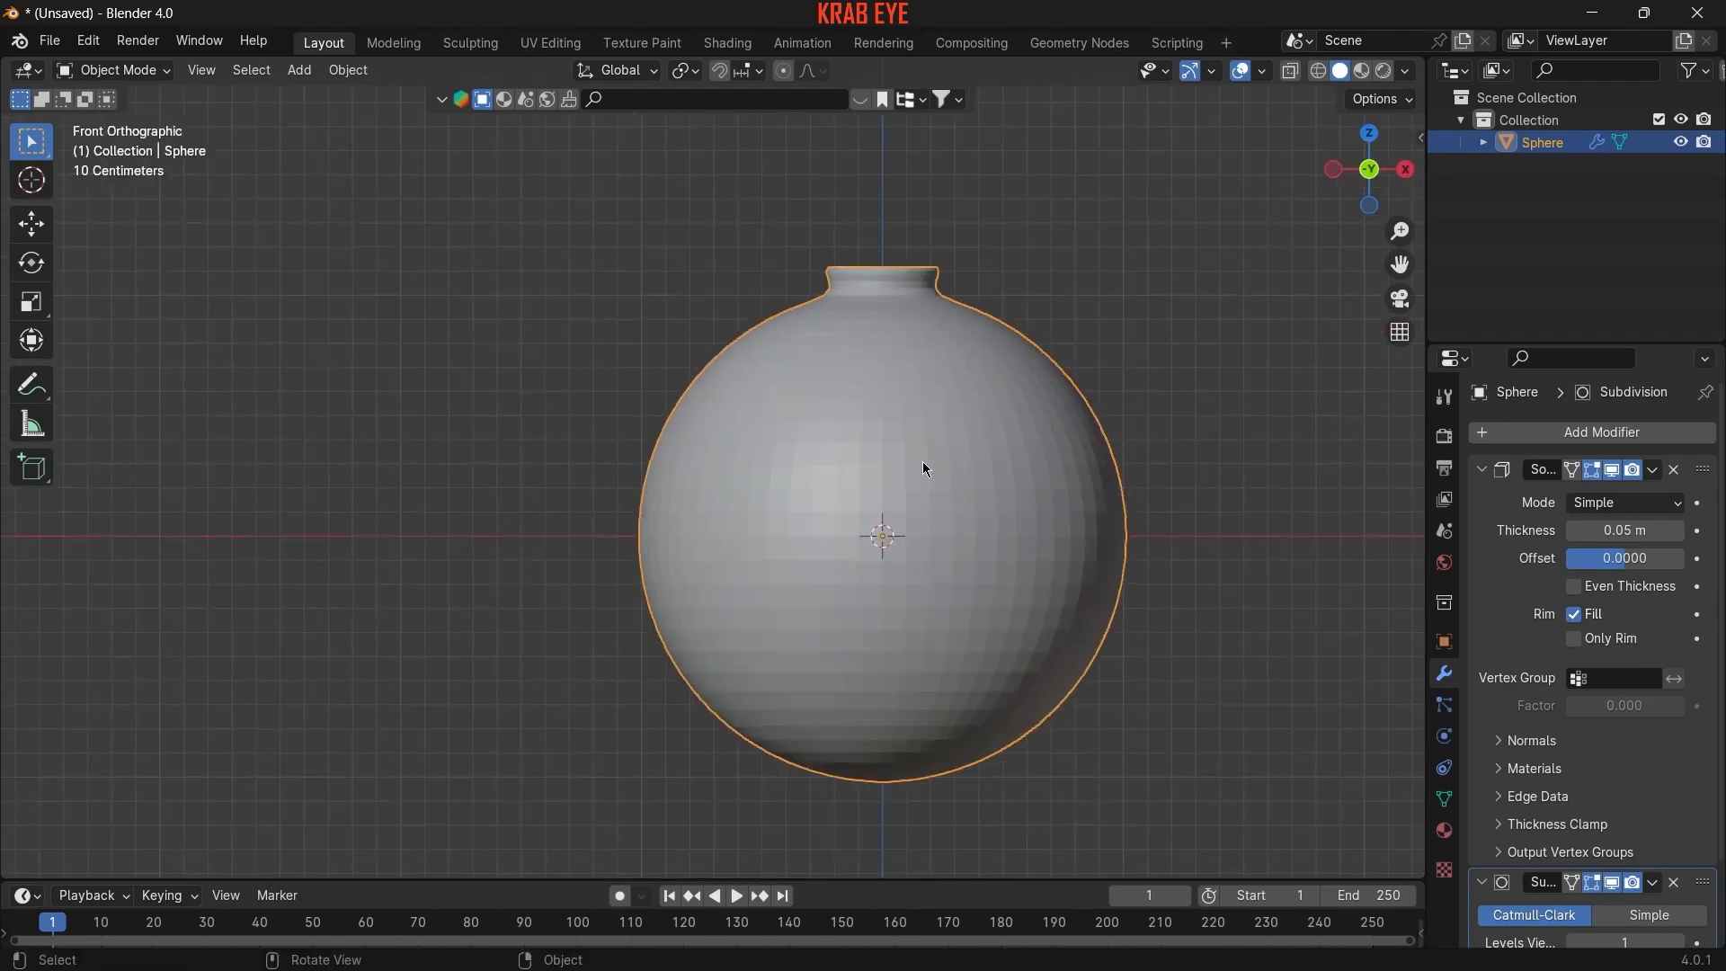
{"action": "left_click", "coordinate": [1482, 469]}
- Hide the modifiers in the viewport, duplicate the bottle in place, and select Elixir
{"action": "left_click", "coordinate": [1482, 499]}
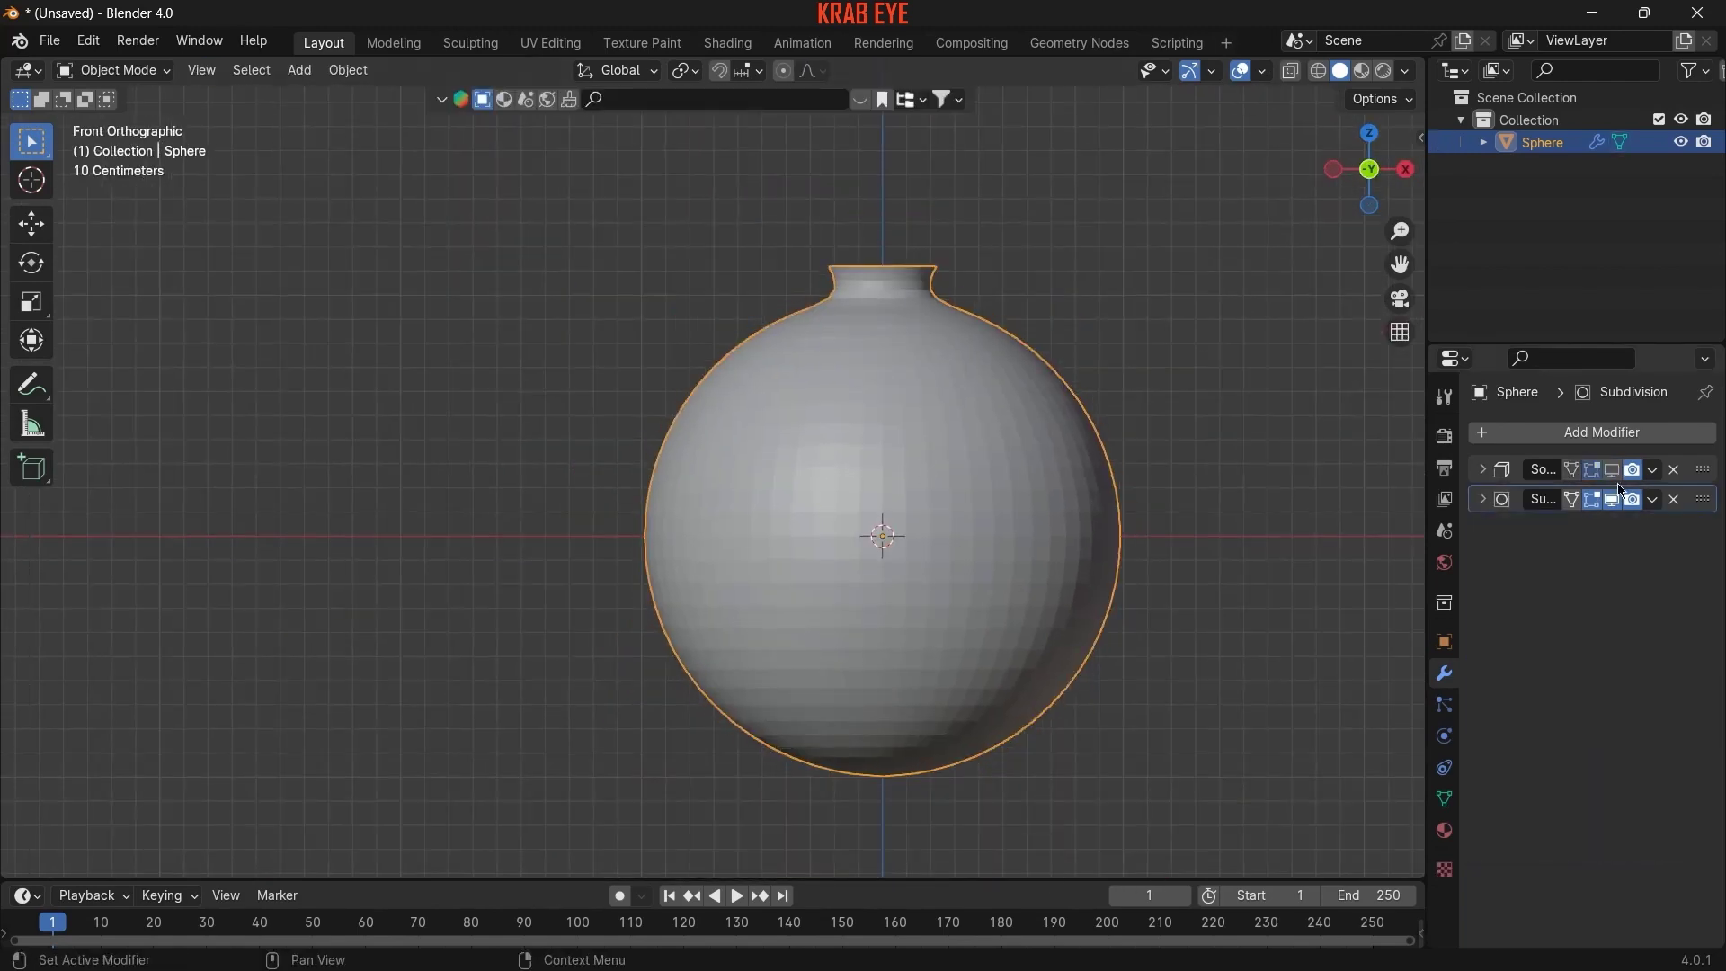
{"action": "left_click_drag", "start_coordinate": [1612, 469], "coordinate": [1612, 499]}
{"action": "key", "text": "shift+d"}
{"action": "right_click", "coordinate": [1232, 374]}
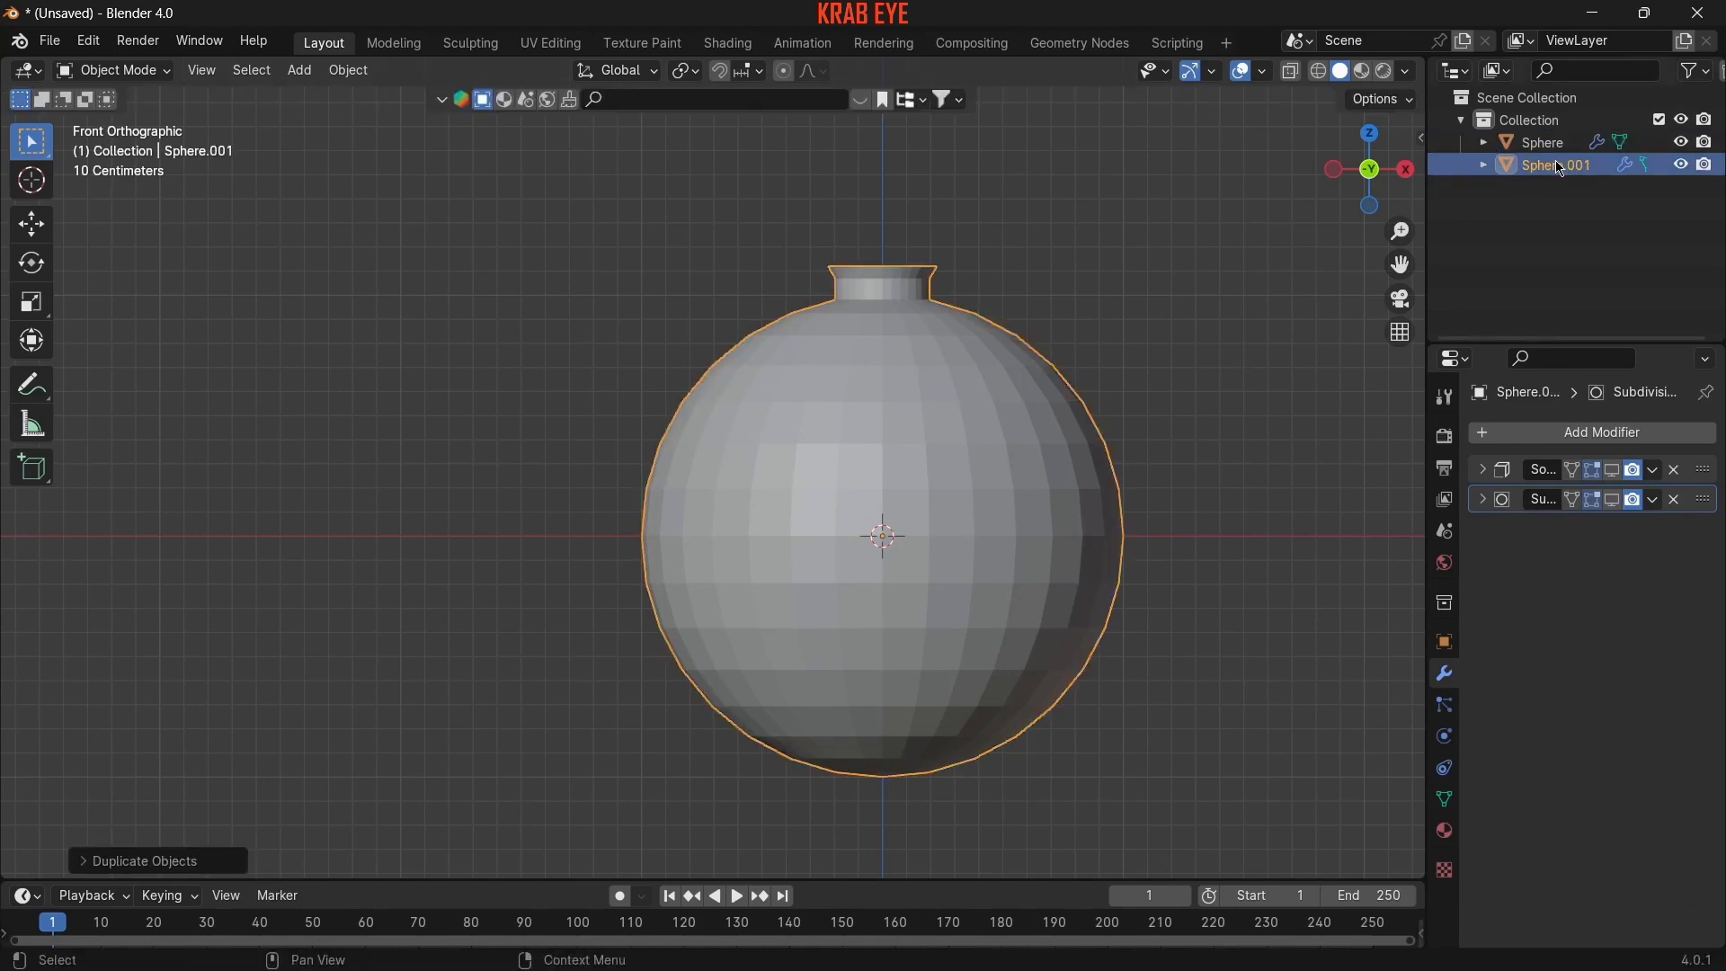
{"action": "left_click", "coordinate": [1532, 143]}
- With X-ray on, box-select and delete Elixir's upper faces and neck
{"action": "key", "text": "Tab"}
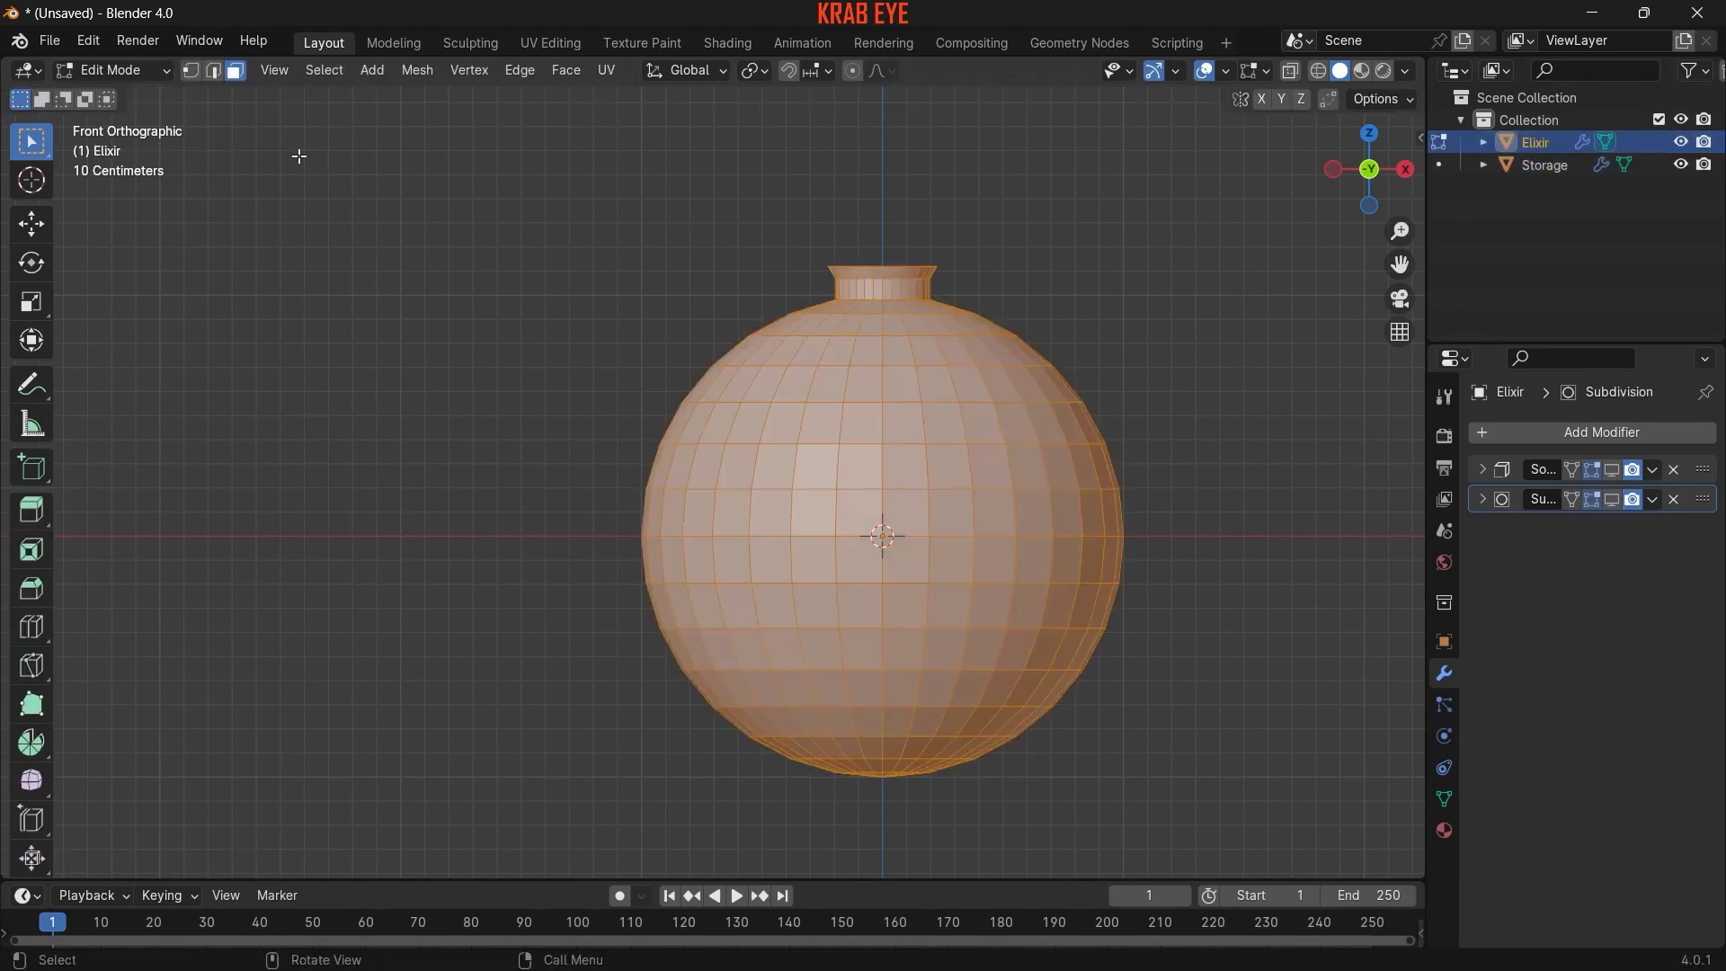
{"action": "mouse_move", "coordinate": [706, 189]}
{"action": "left_mouse_down"}
{"action": "mouse_move", "coordinate": [1088, 290]}
{"action": "mouse_move", "coordinate": [1112, 388]}
{"action": "left_mouse_up"}
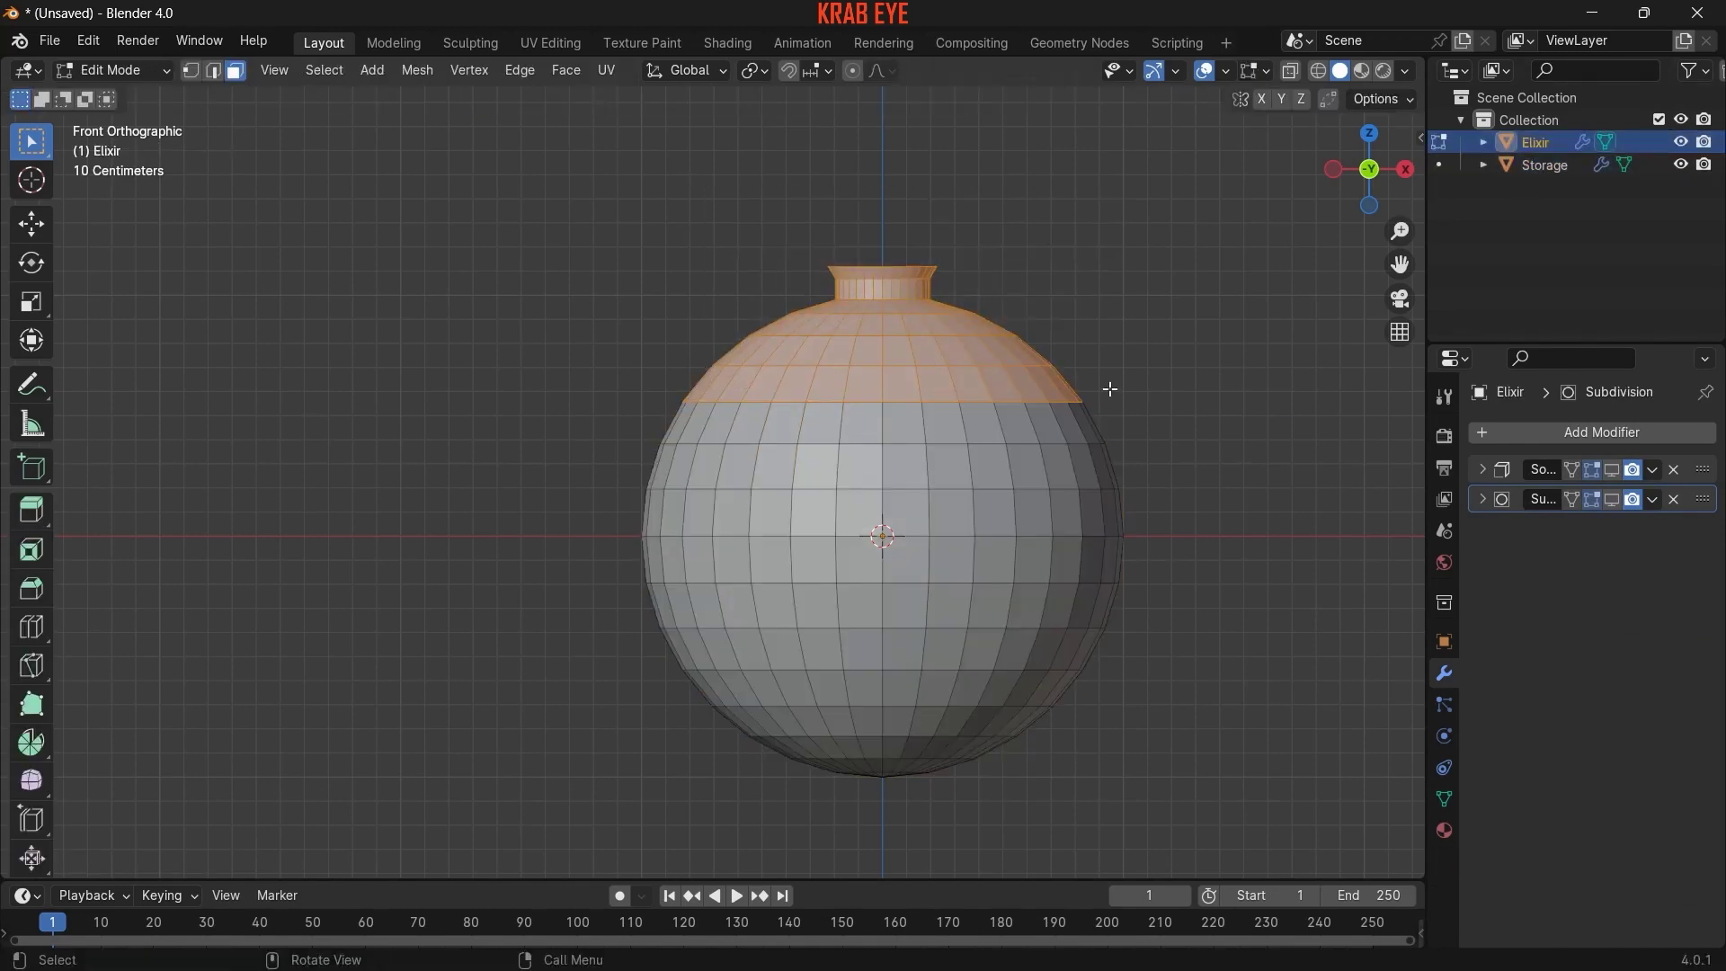
{"action": "key", "text": "alt+z"}
{"action": "left_click_drag", "start_coordinate": [582, 167], "coordinate": [1245, 392]}
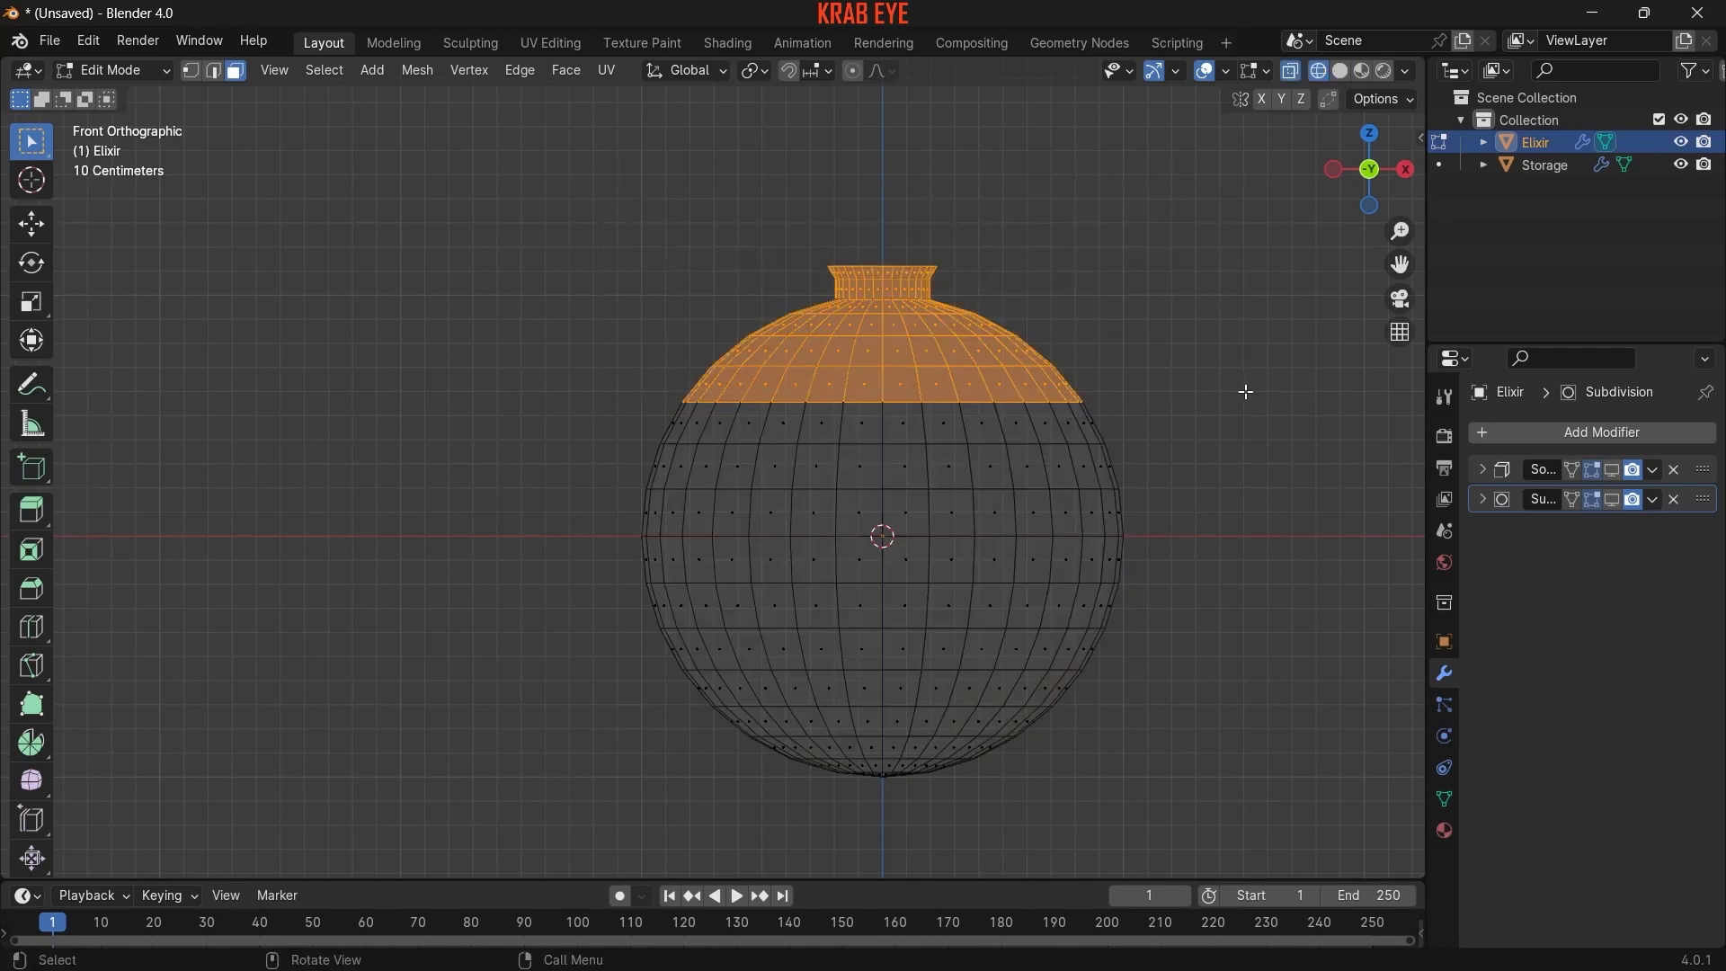
{"action": "key", "text": "x"}
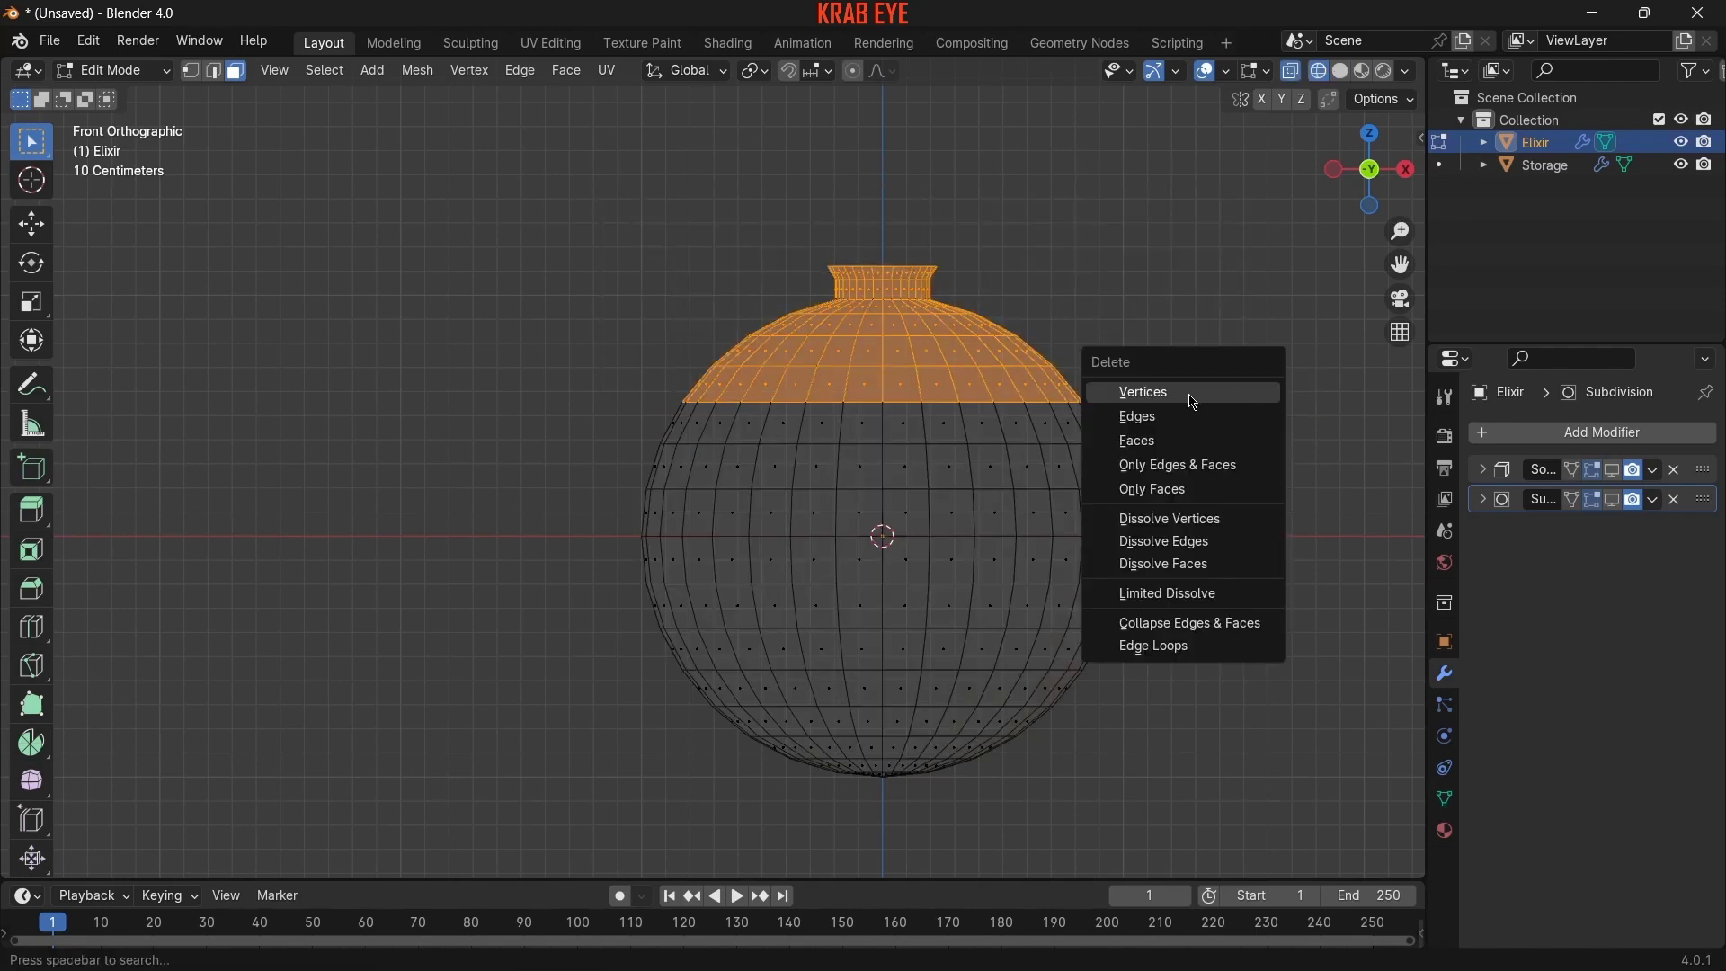
{"action": "left_click", "coordinate": [1160, 489]}
- Isolate Elixir, then extrude its open rim loop and scale it slightly inward
{"action": "middle_click_drag", "start_coordinate": [750, 383], "coordinate": [249, 180]}
{"action": "key", "text": "KP_Divide"}
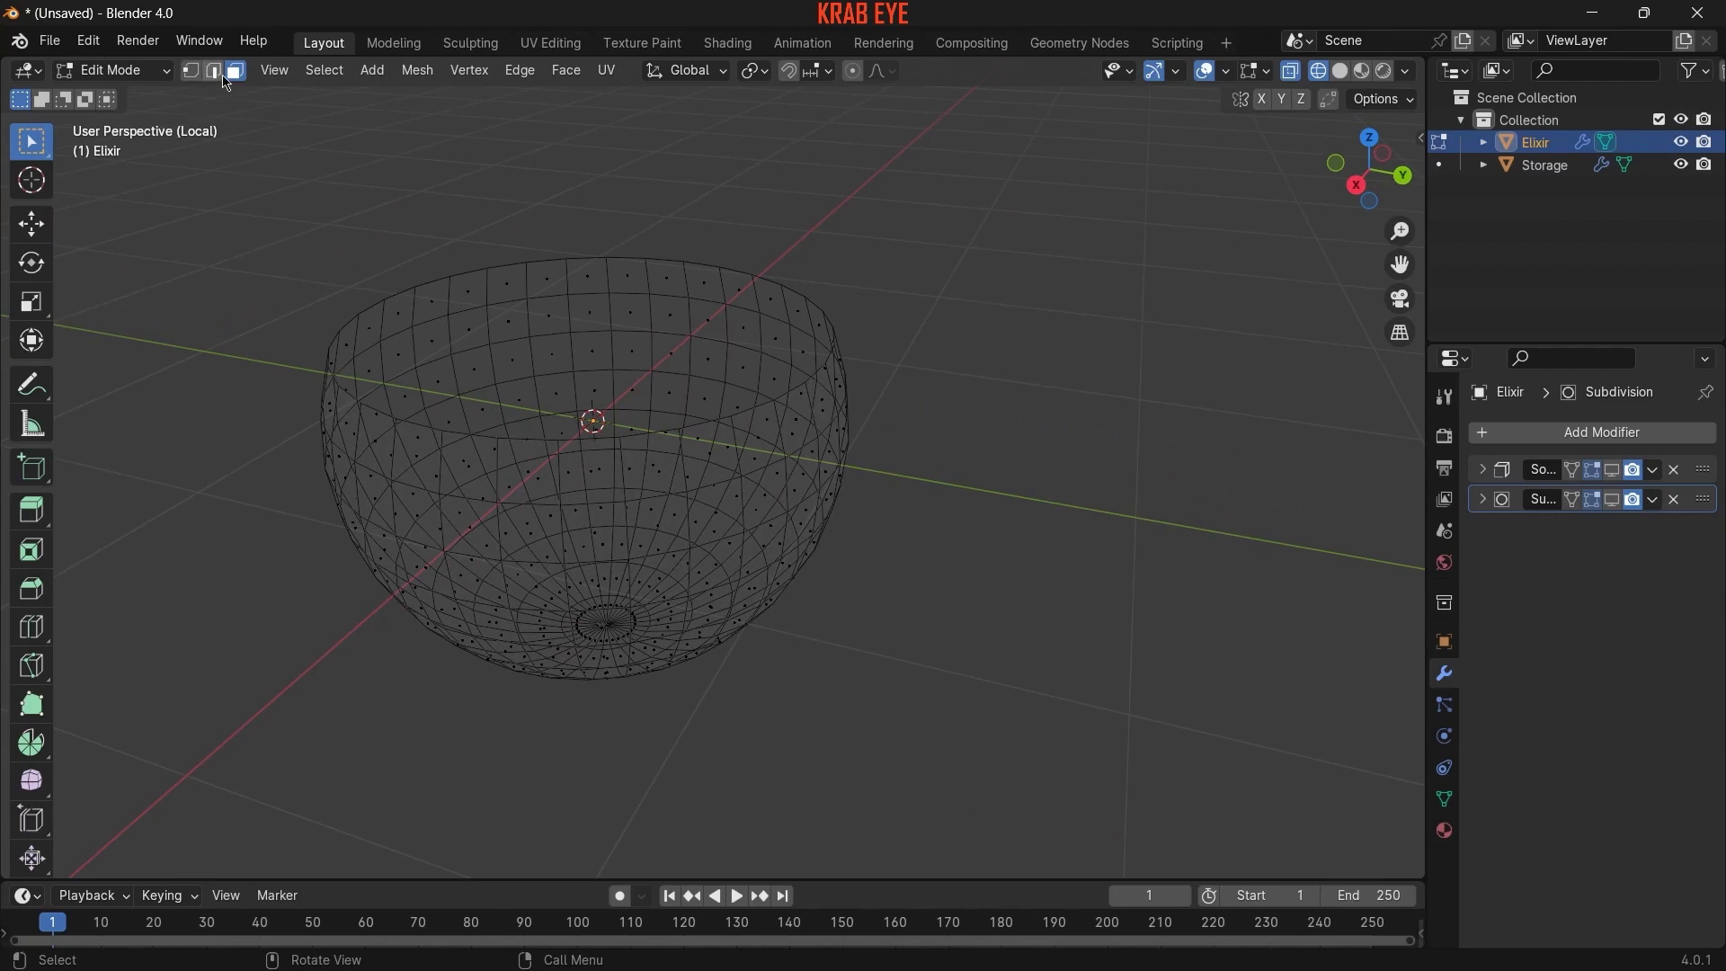
{"action": "left_click", "coordinate": [469, 273], "text": "alt"}
{"action": "key", "text": "KP_7"}
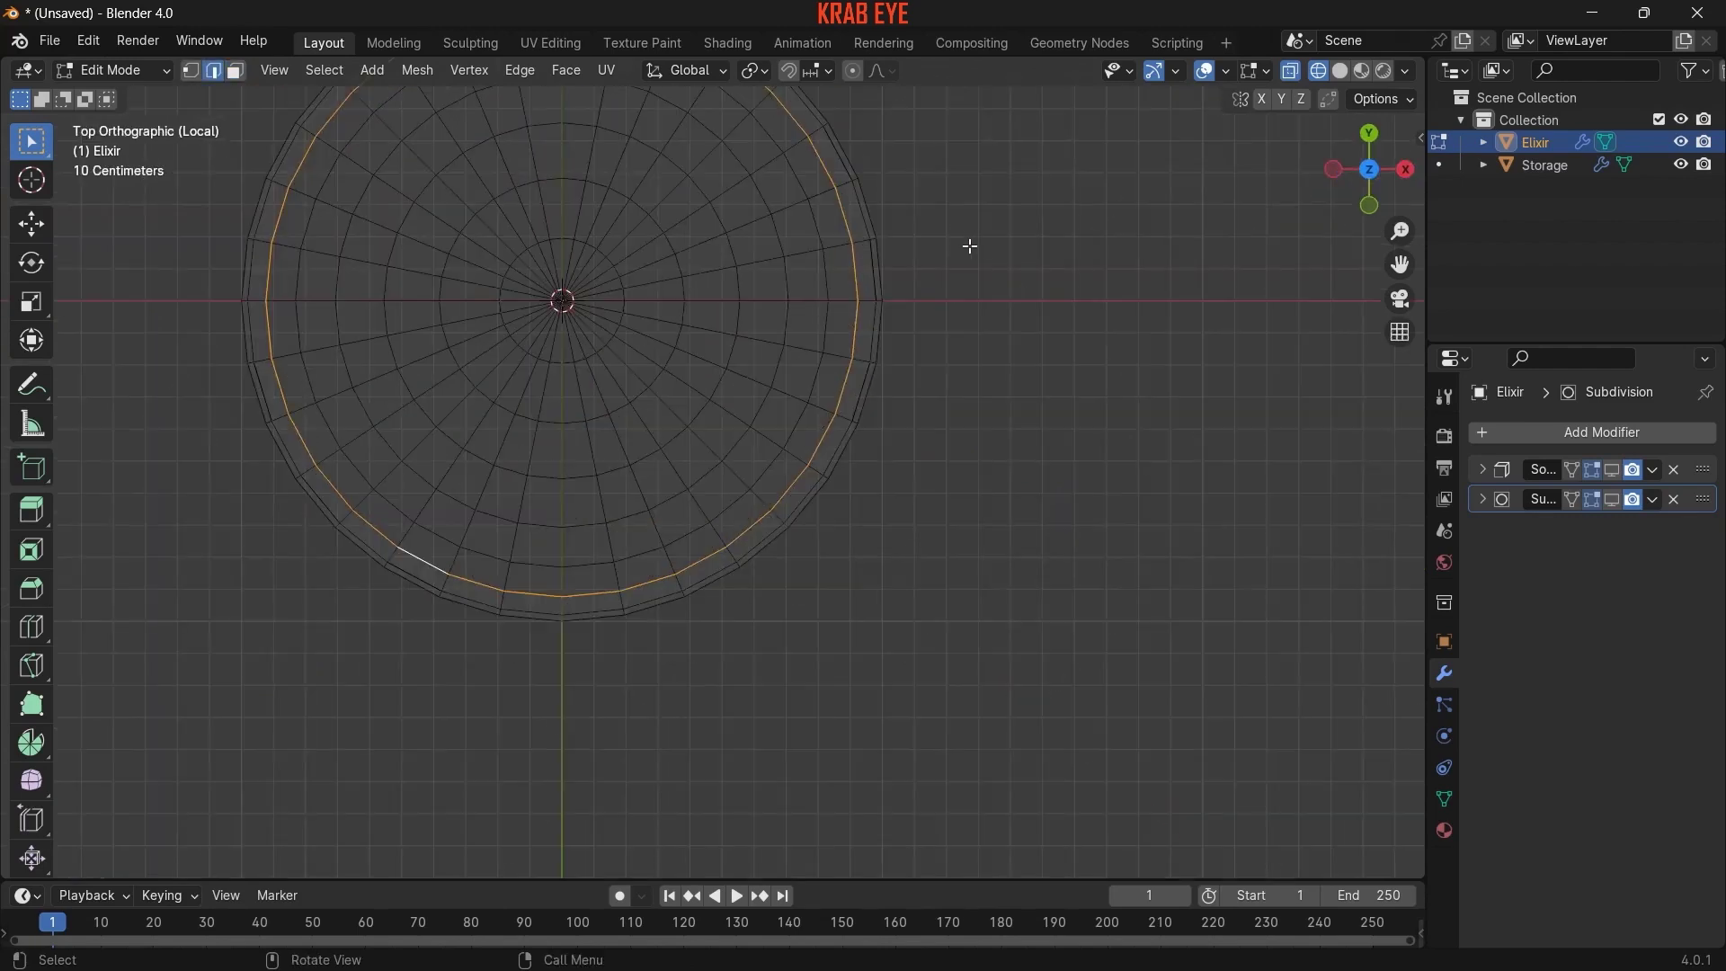
{"action": "middle_click_drag", "start_coordinate": [1000, 367], "coordinate": [969, 177]}
{"action": "key", "text": "e"}
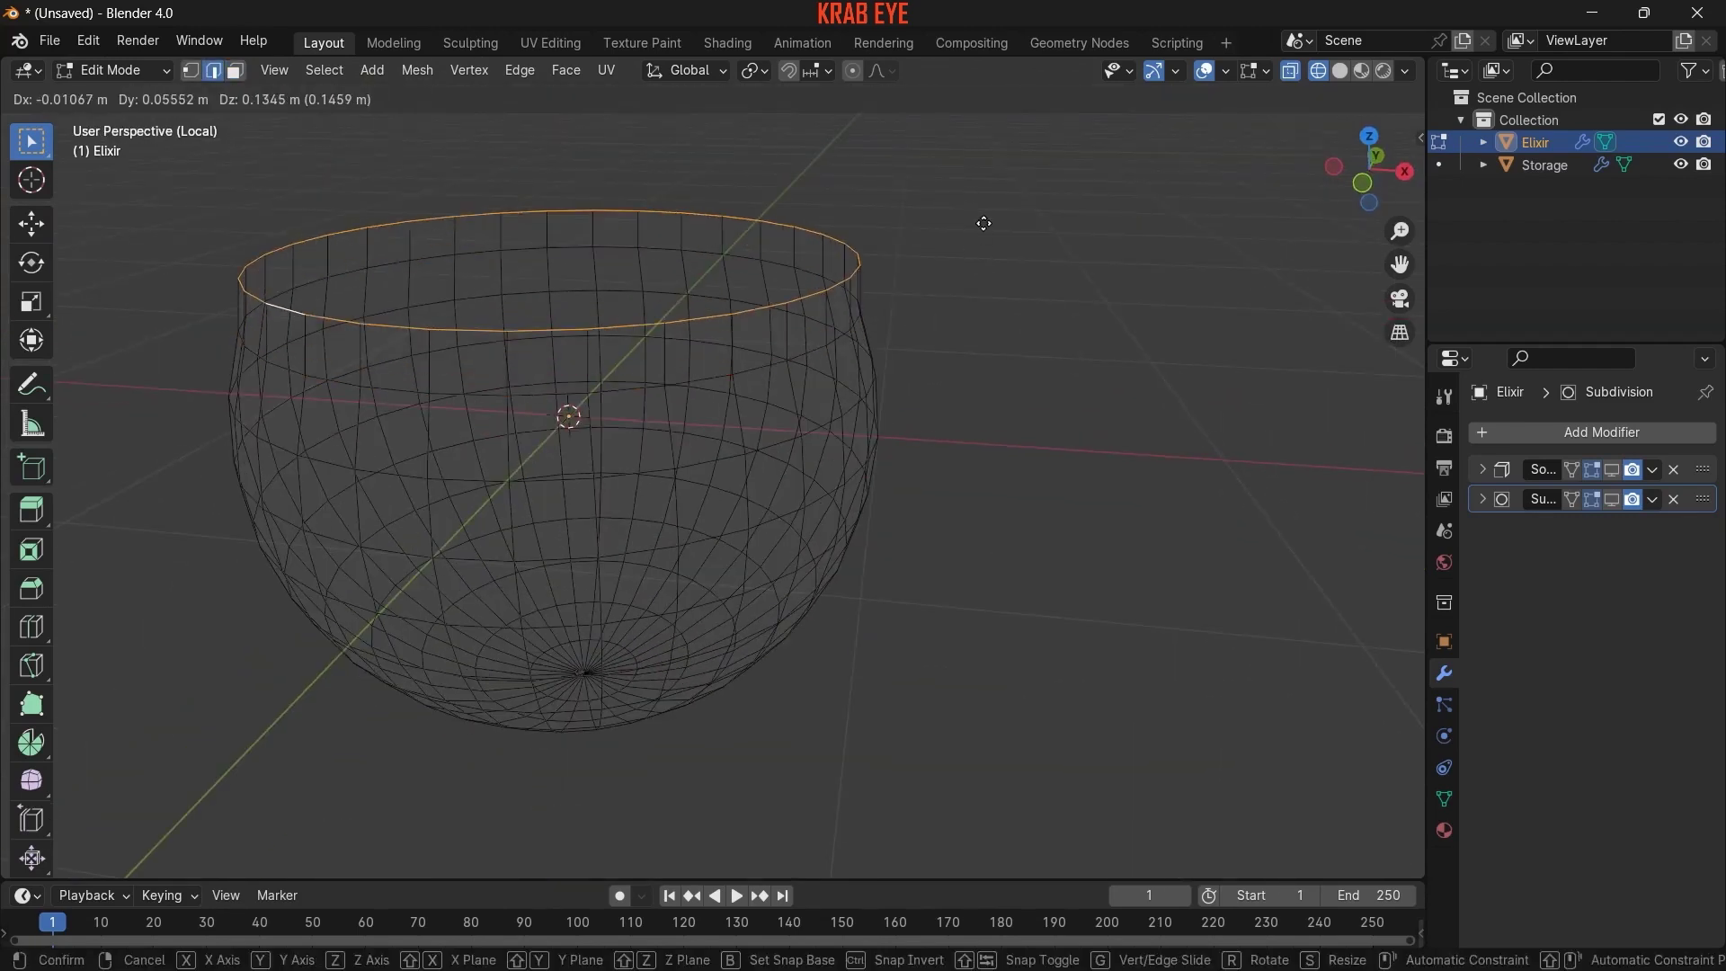
{"action": "right_click", "coordinate": [1016, 247]}
{"action": "key", "text": "s"}
{"action": "left_click", "coordinate": [1083, 262]}
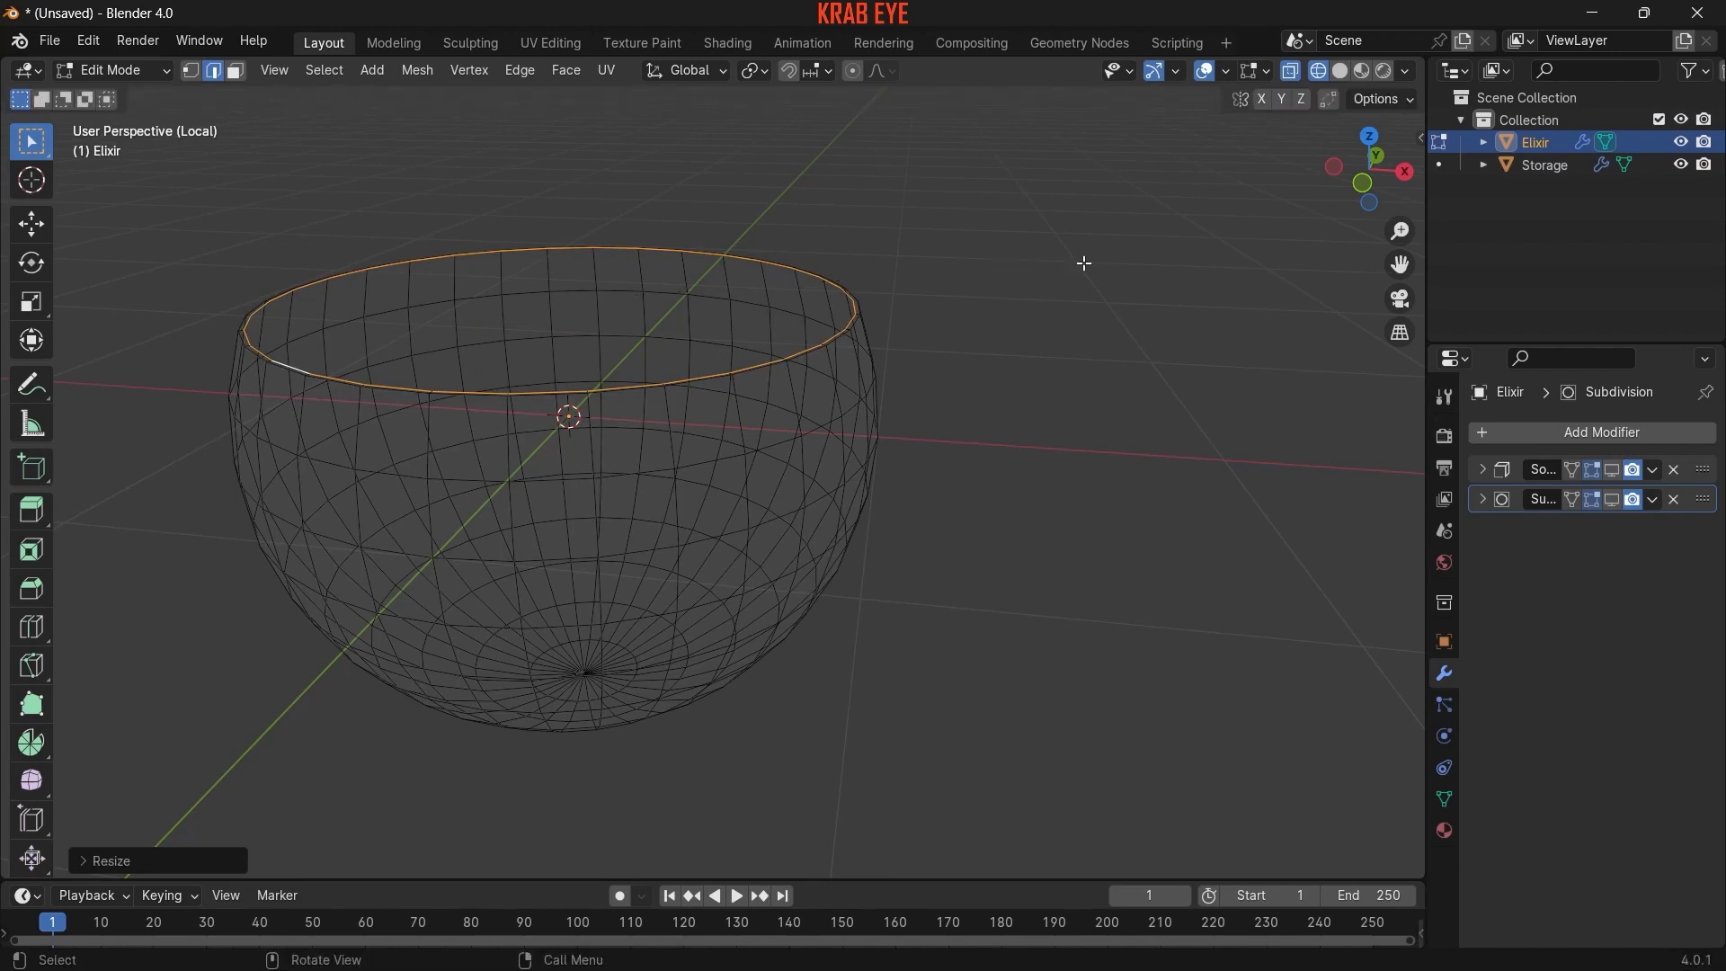
- Extrude and shrink the rim once more, then Grid Fill the top
{"action": "key", "text": "e"}
{"action": "right_click", "coordinate": [1092, 262]}
{"action": "key", "text": "s"}
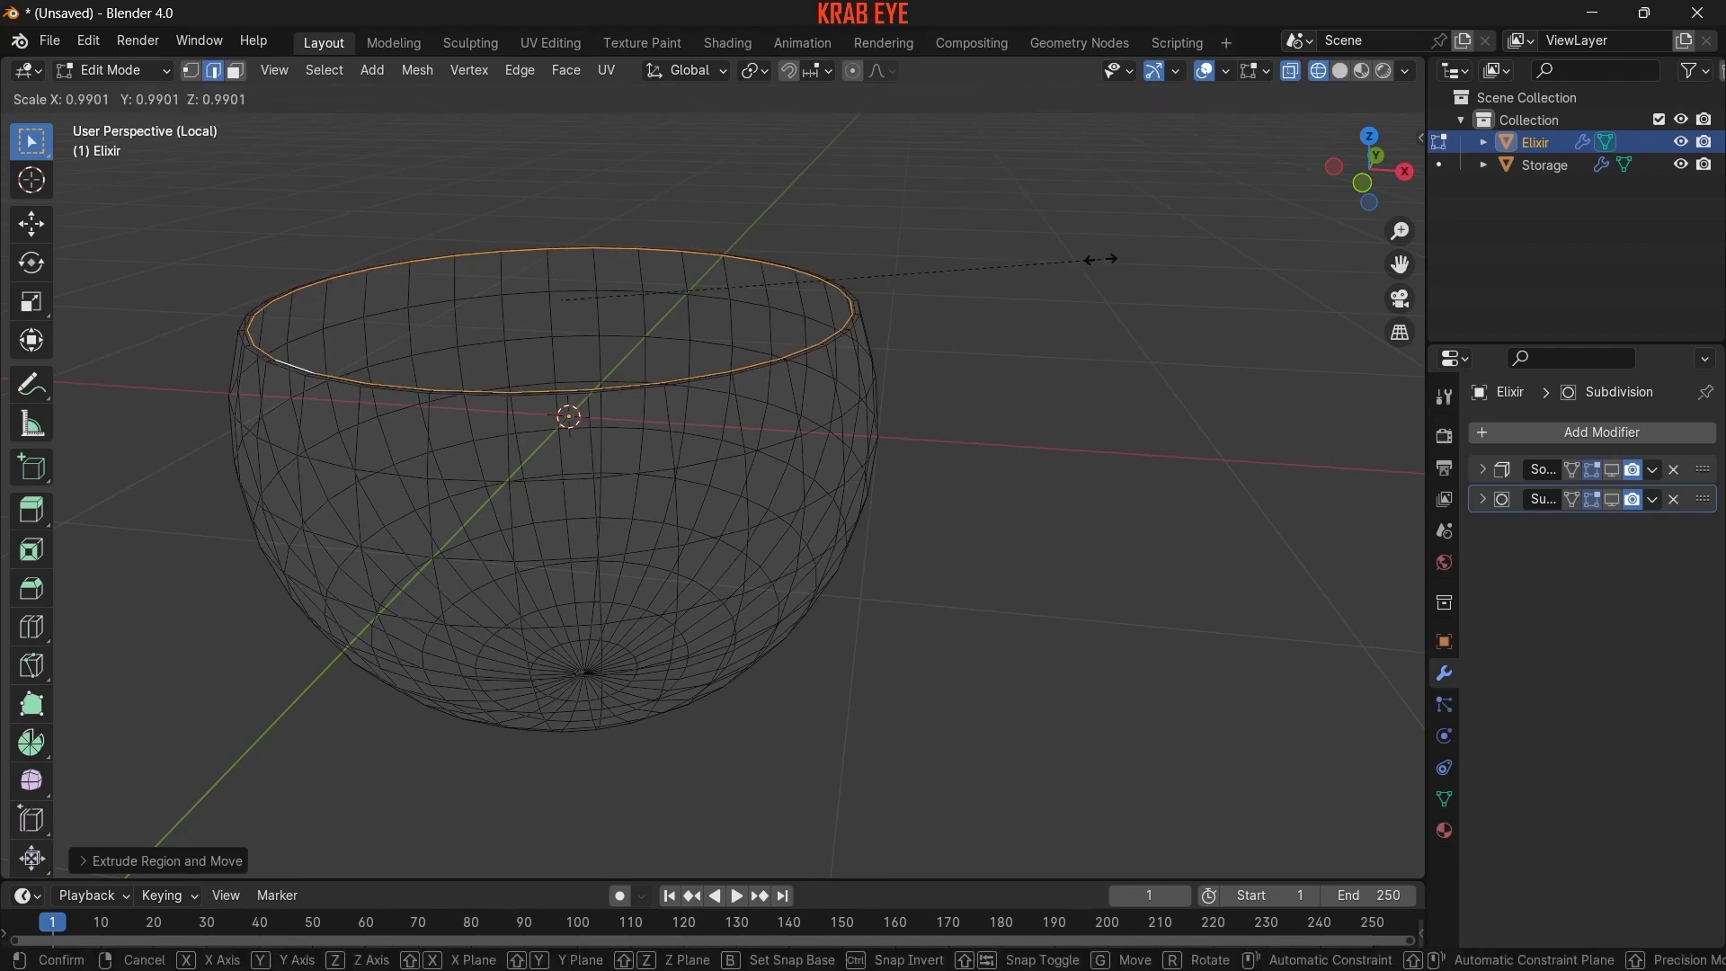
{"action": "left_click", "coordinate": [1095, 260]}
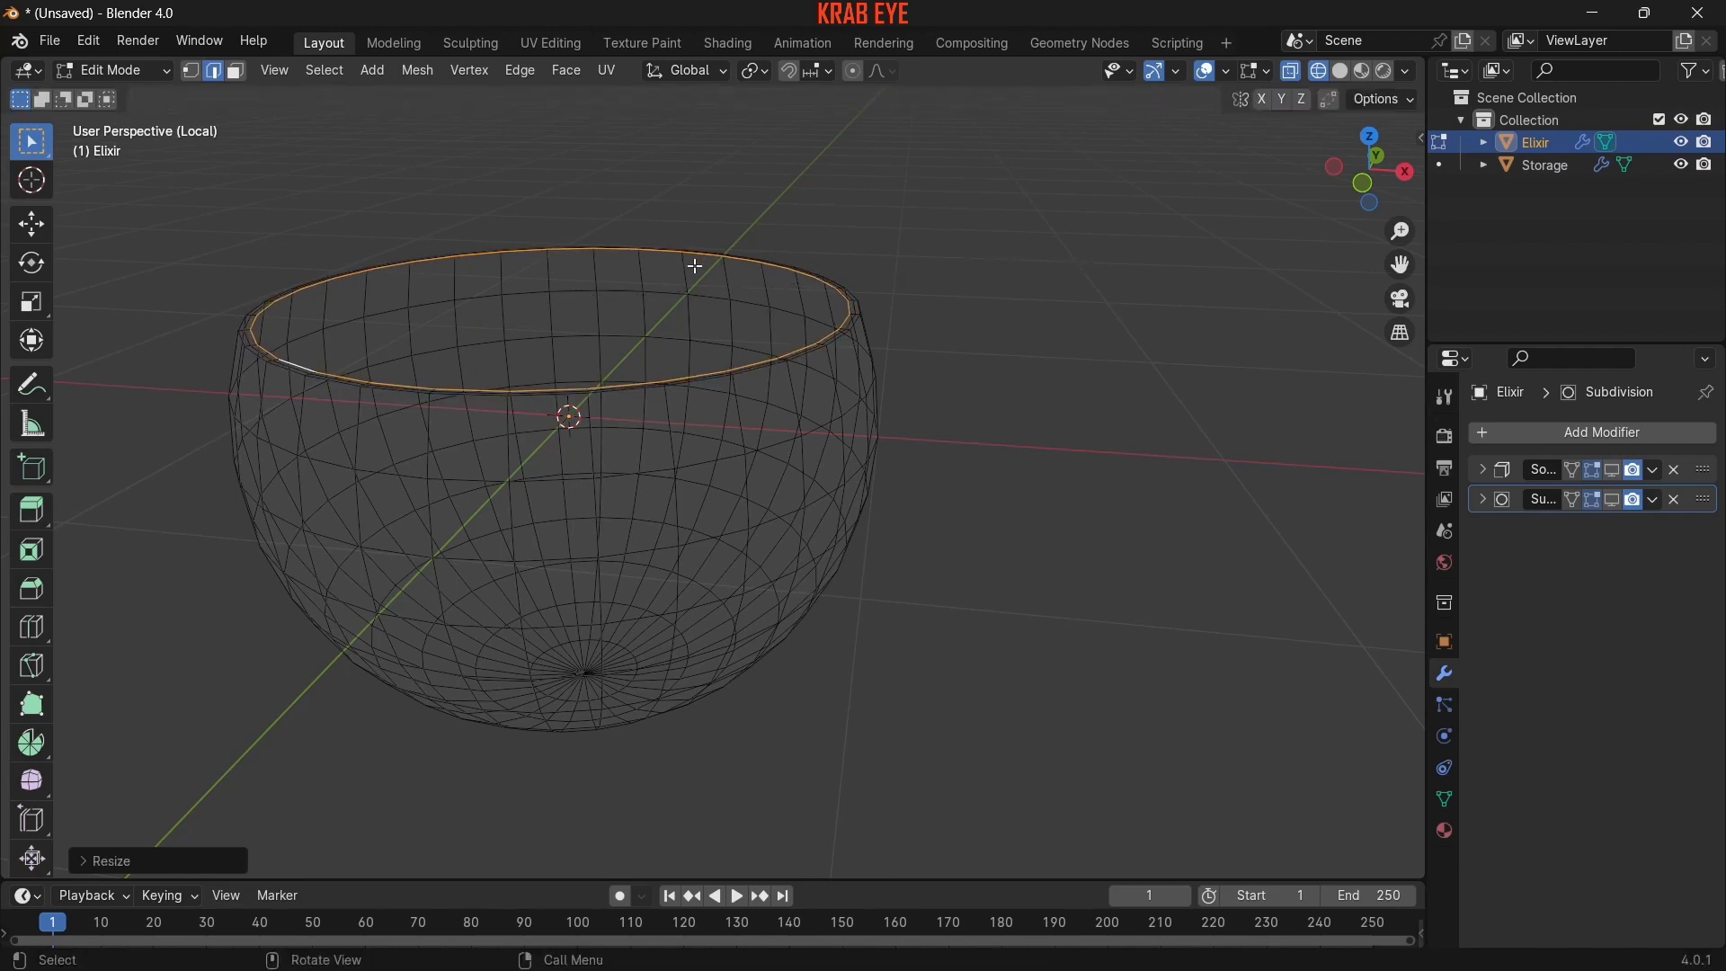
{"action": "left_click", "coordinate": [566, 72]}
{"action": "left_click", "coordinate": [593, 336]}
- Re-enable Elixir's subdivision in the viewport and remove its first modifier
{"action": "key", "text": "Tab"}
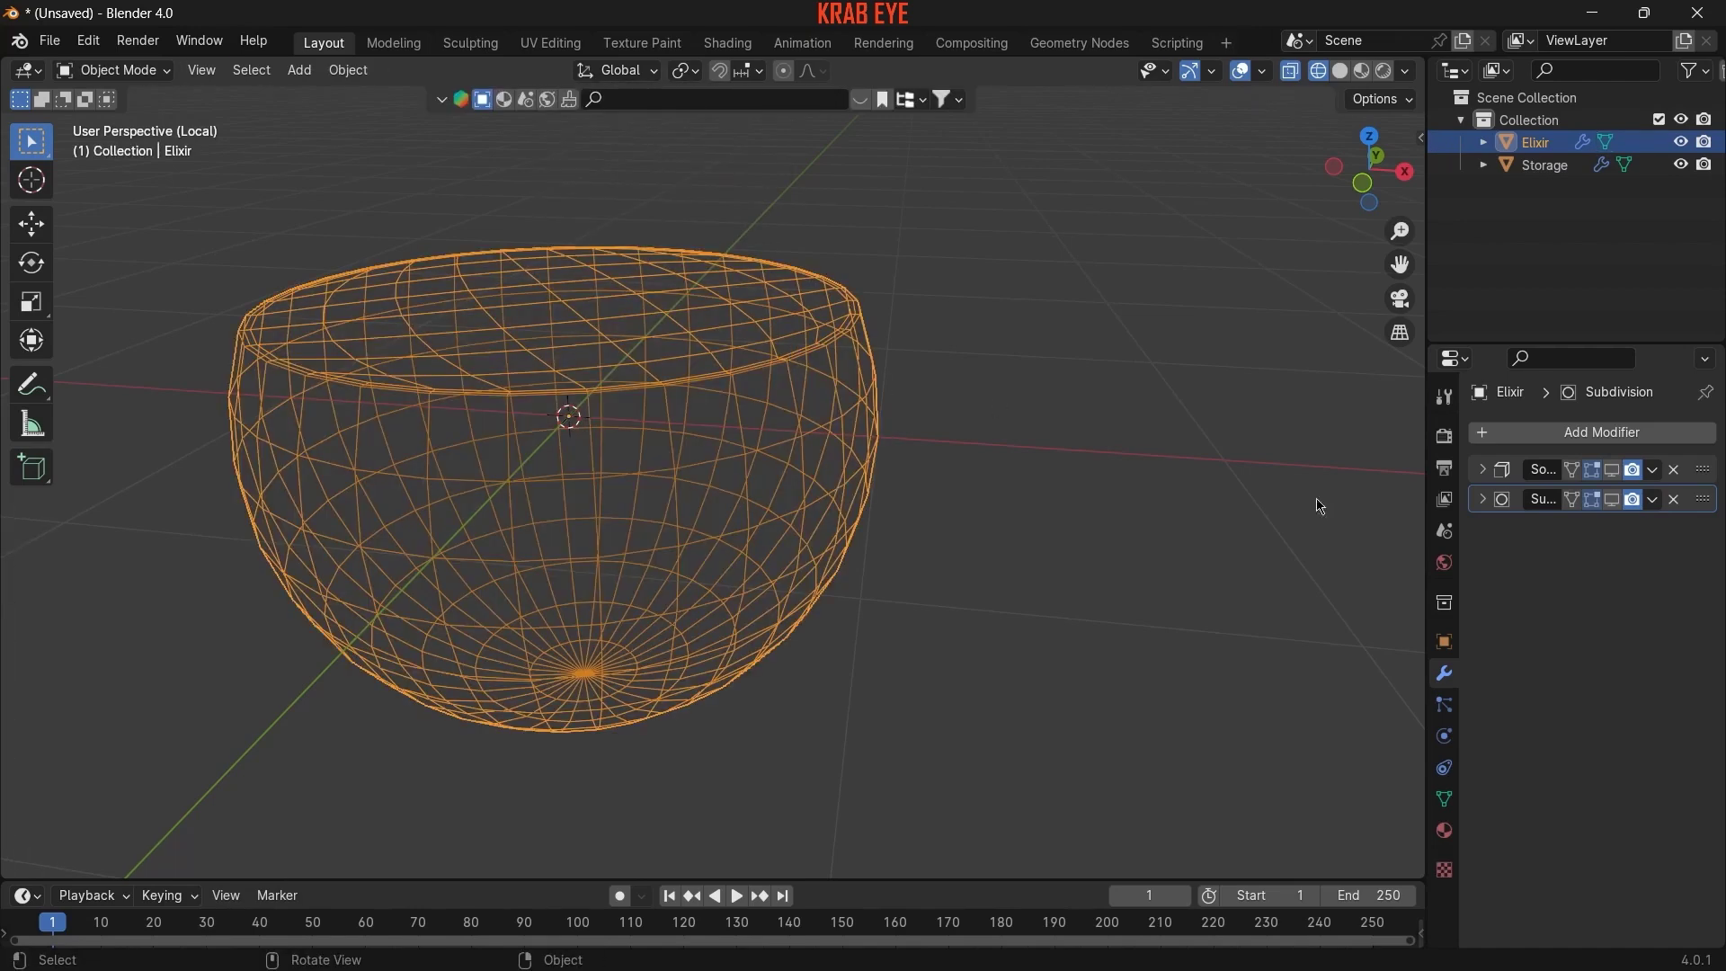
{"action": "left_click", "coordinate": [1617, 500]}
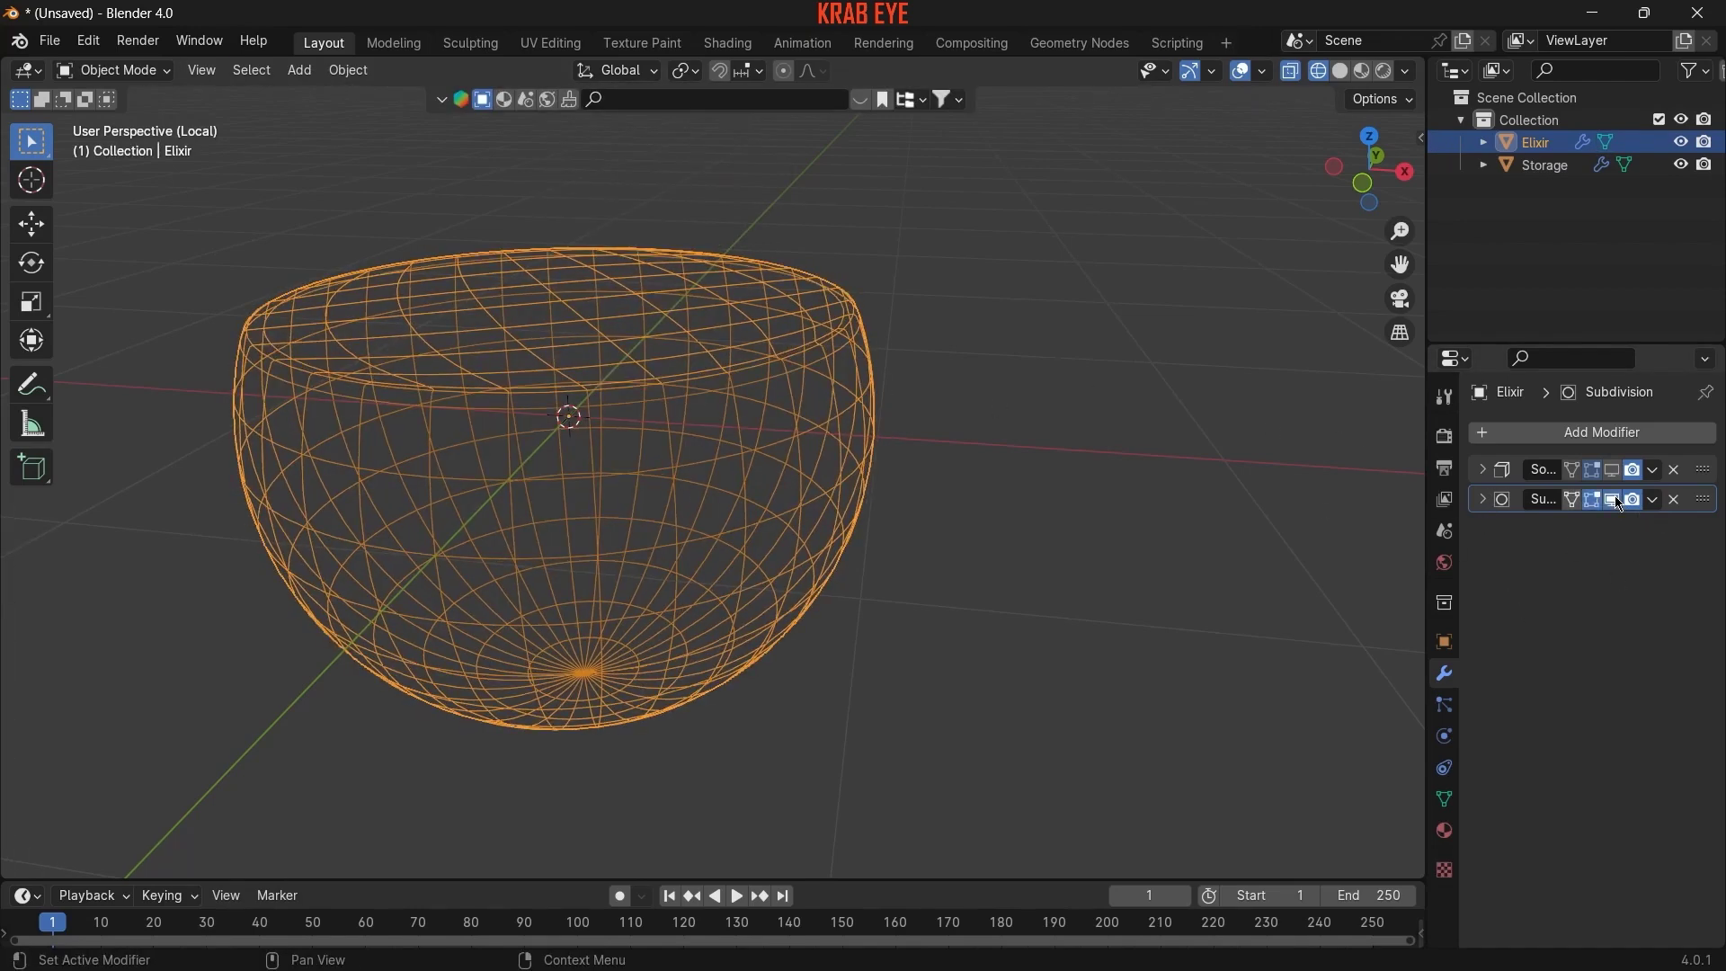
{"action": "left_click", "coordinate": [1676, 472]}
{"action": "middle_click_drag", "start_coordinate": [744, 432], "coordinate": [683, 449]}
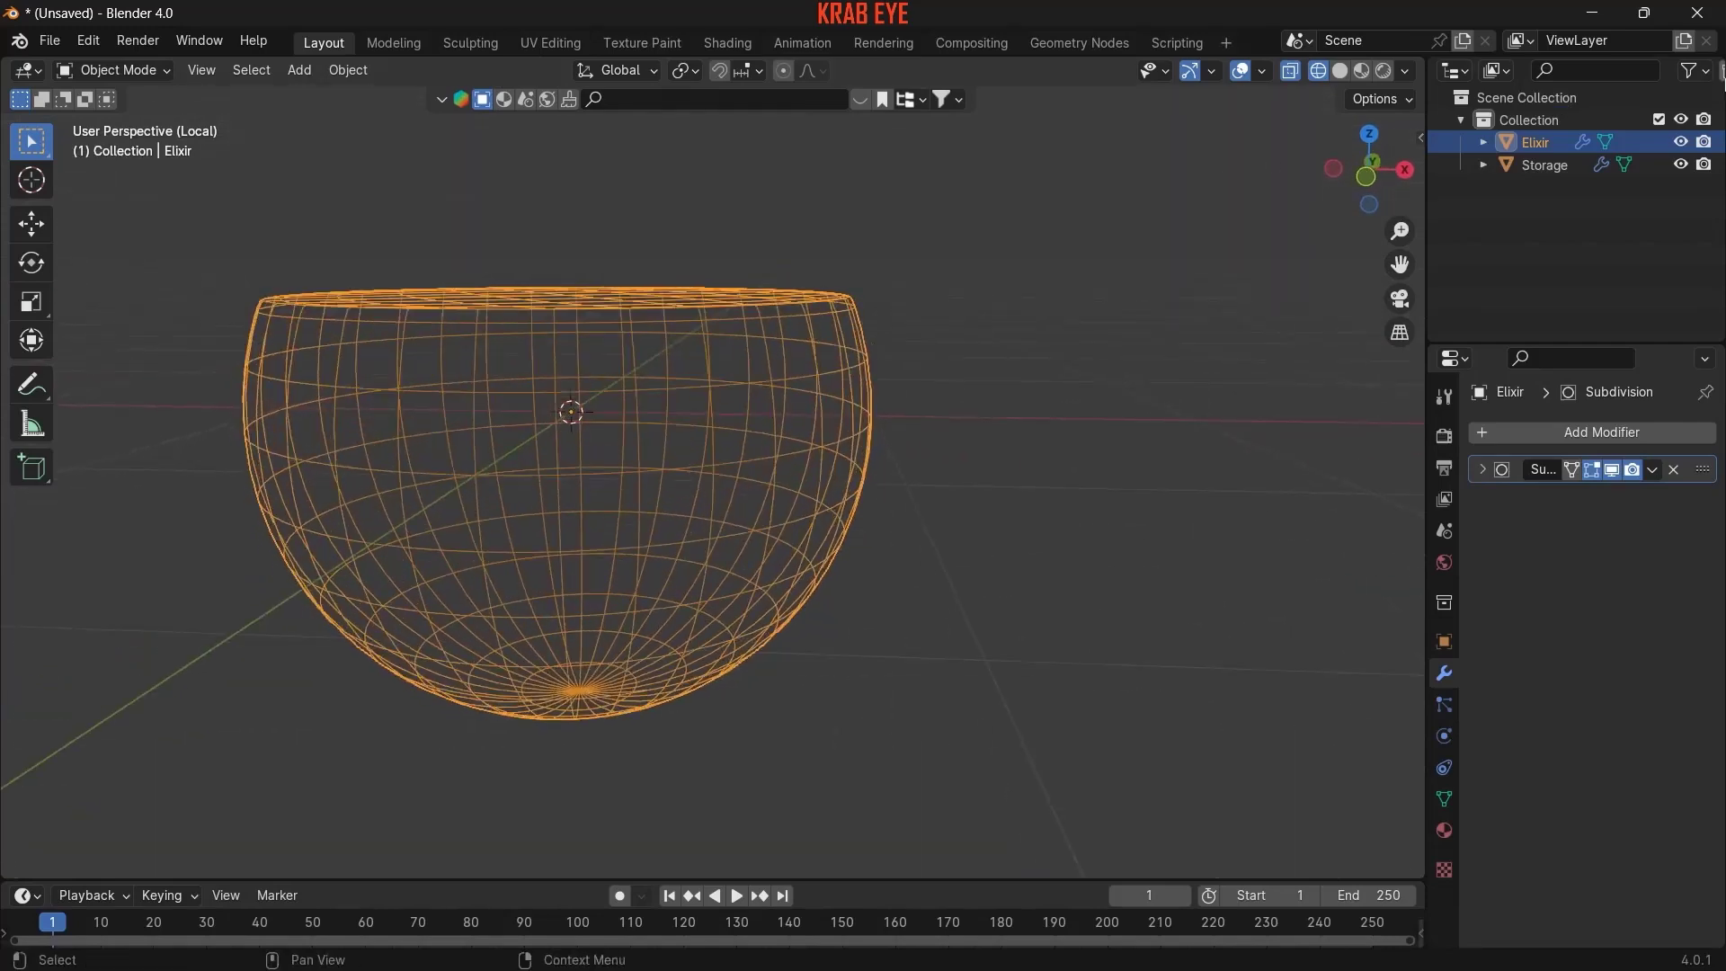
- Exit local view, show the Storage jar's solidify effect, and shade it smooth
{"action": "key", "text": "KP_Divide"}
{"action": "middle_click_drag", "start_coordinate": [995, 520], "coordinate": [983, 486]}
{"action": "key", "text": "shift+z"}
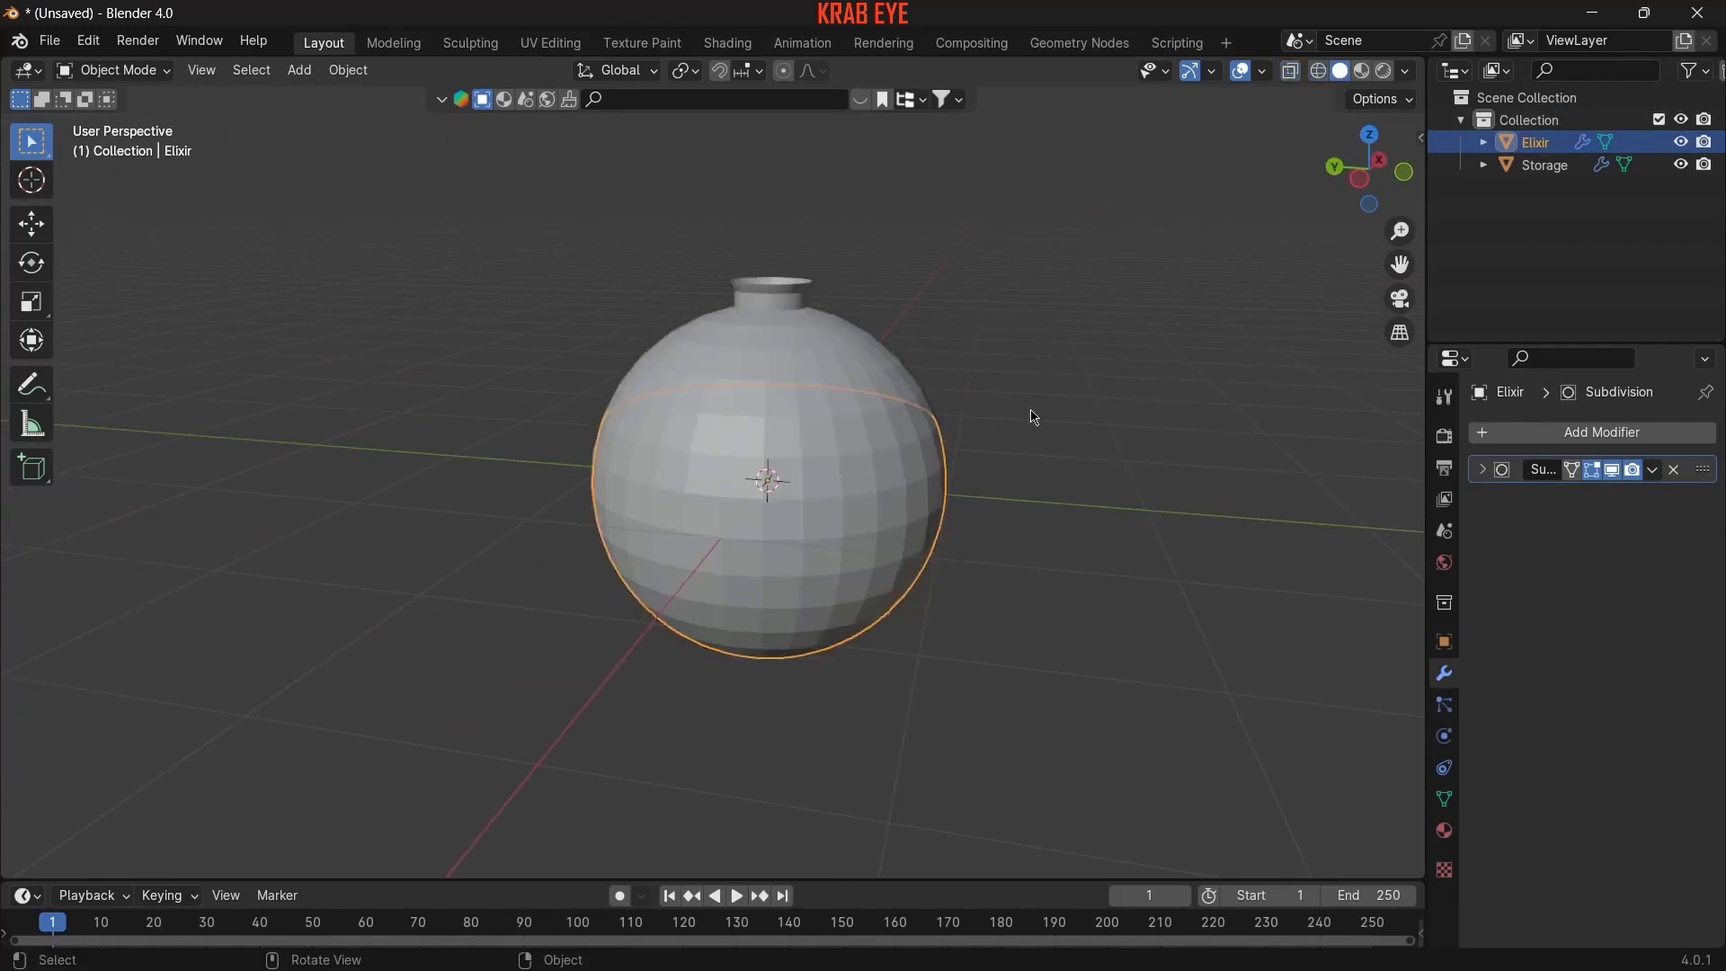
{"action": "mouse_move", "coordinate": [1029, 413]}
{"action": "middle_mouse_down"}
{"action": "mouse_move", "coordinate": [863, 458]}
{"action": "mouse_move", "coordinate": [790, 505]}
{"action": "middle_mouse_up"}
{"action": "scroll", "coordinate": [741, 494], "scroll_direction": "up", "scroll_amount": 2}
{"action": "scroll", "coordinate": [741, 493], "scroll_direction": "up", "scroll_amount": 2}
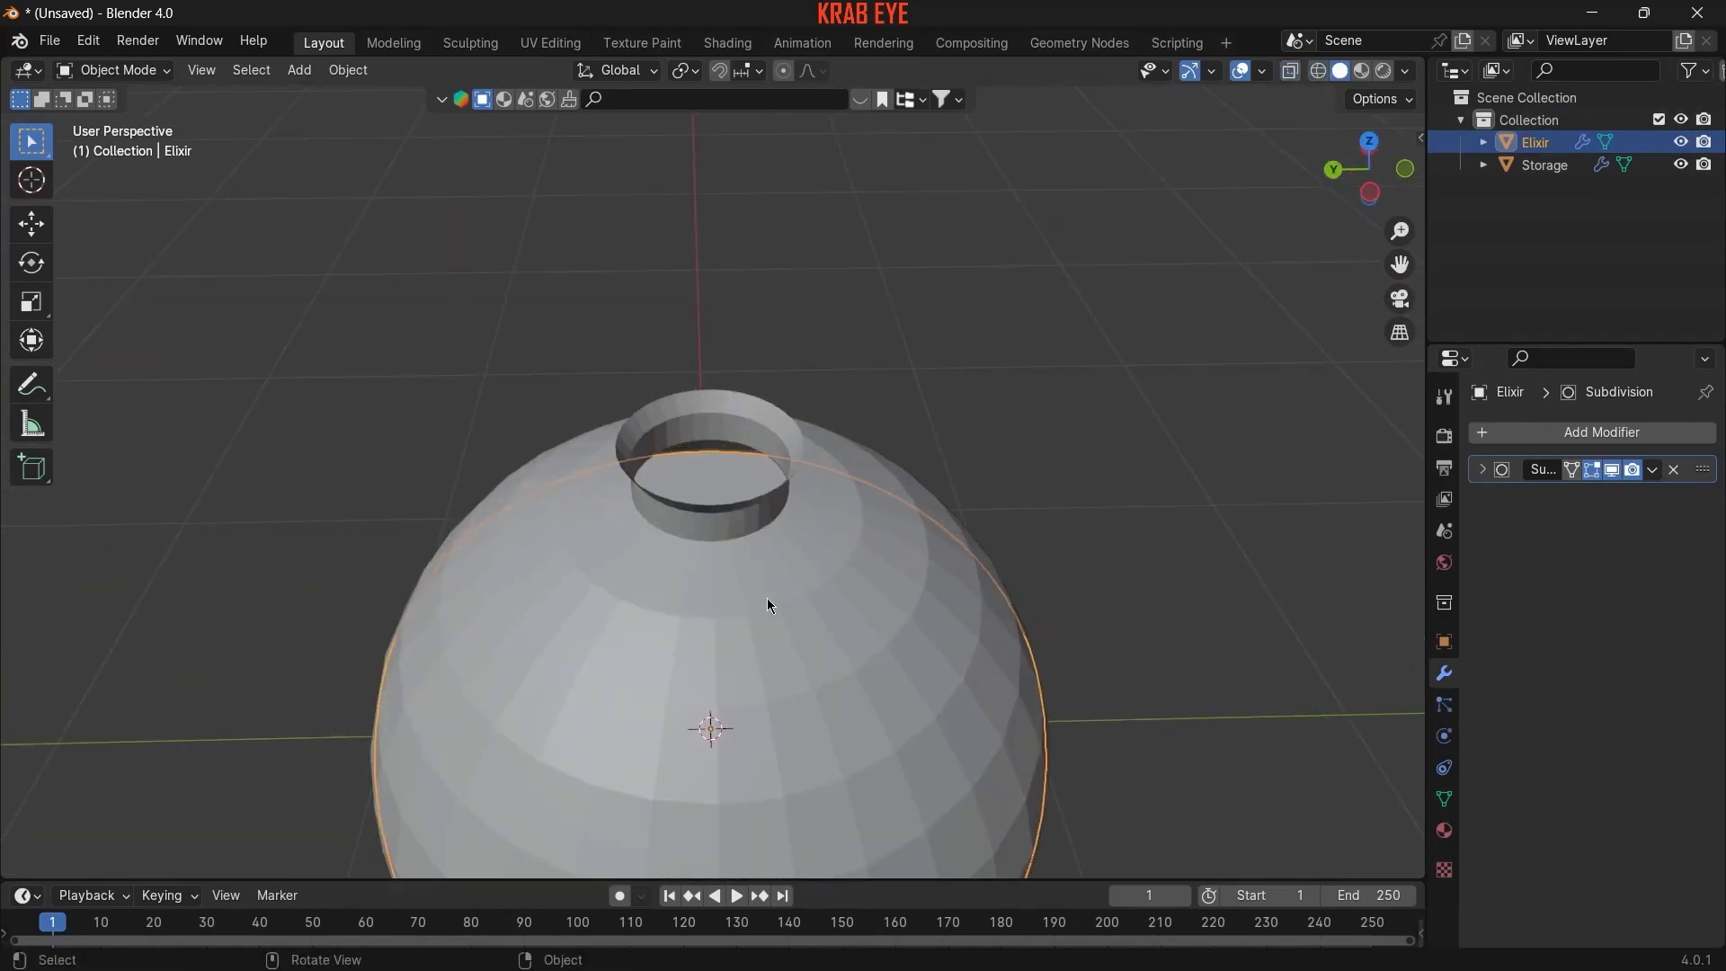
{"action": "left_click", "coordinate": [768, 597]}
{"action": "left_click", "coordinate": [1612, 469]}
{"action": "right_click", "coordinate": [791, 530]}
{"action": "left_click", "coordinate": [774, 515]}
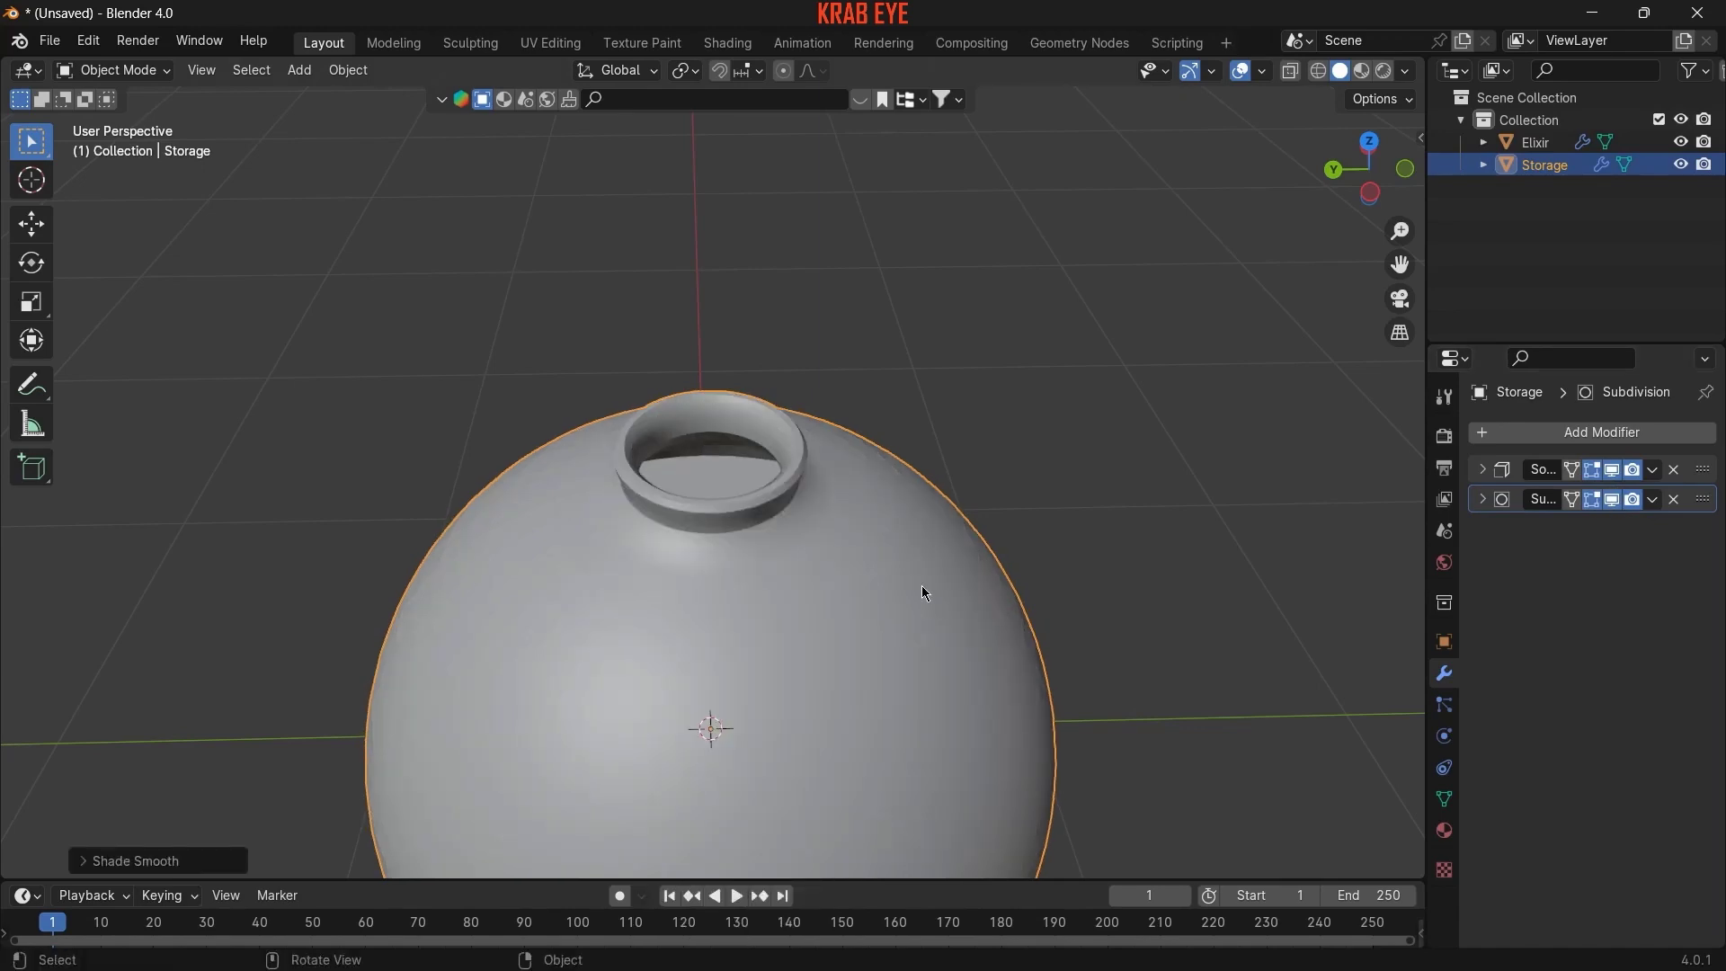
- Snap the 3D cursor to the jar's opening edge loop and return to solid shading
{"action": "mouse_move", "coordinate": [921, 586]}
{"action": "middle_mouse_down"}
{"action": "mouse_move", "coordinate": [736, 489]}
{"action": "mouse_move", "coordinate": [800, 553]}
{"action": "middle_mouse_up"}
{"action": "key", "text": "Tab"}
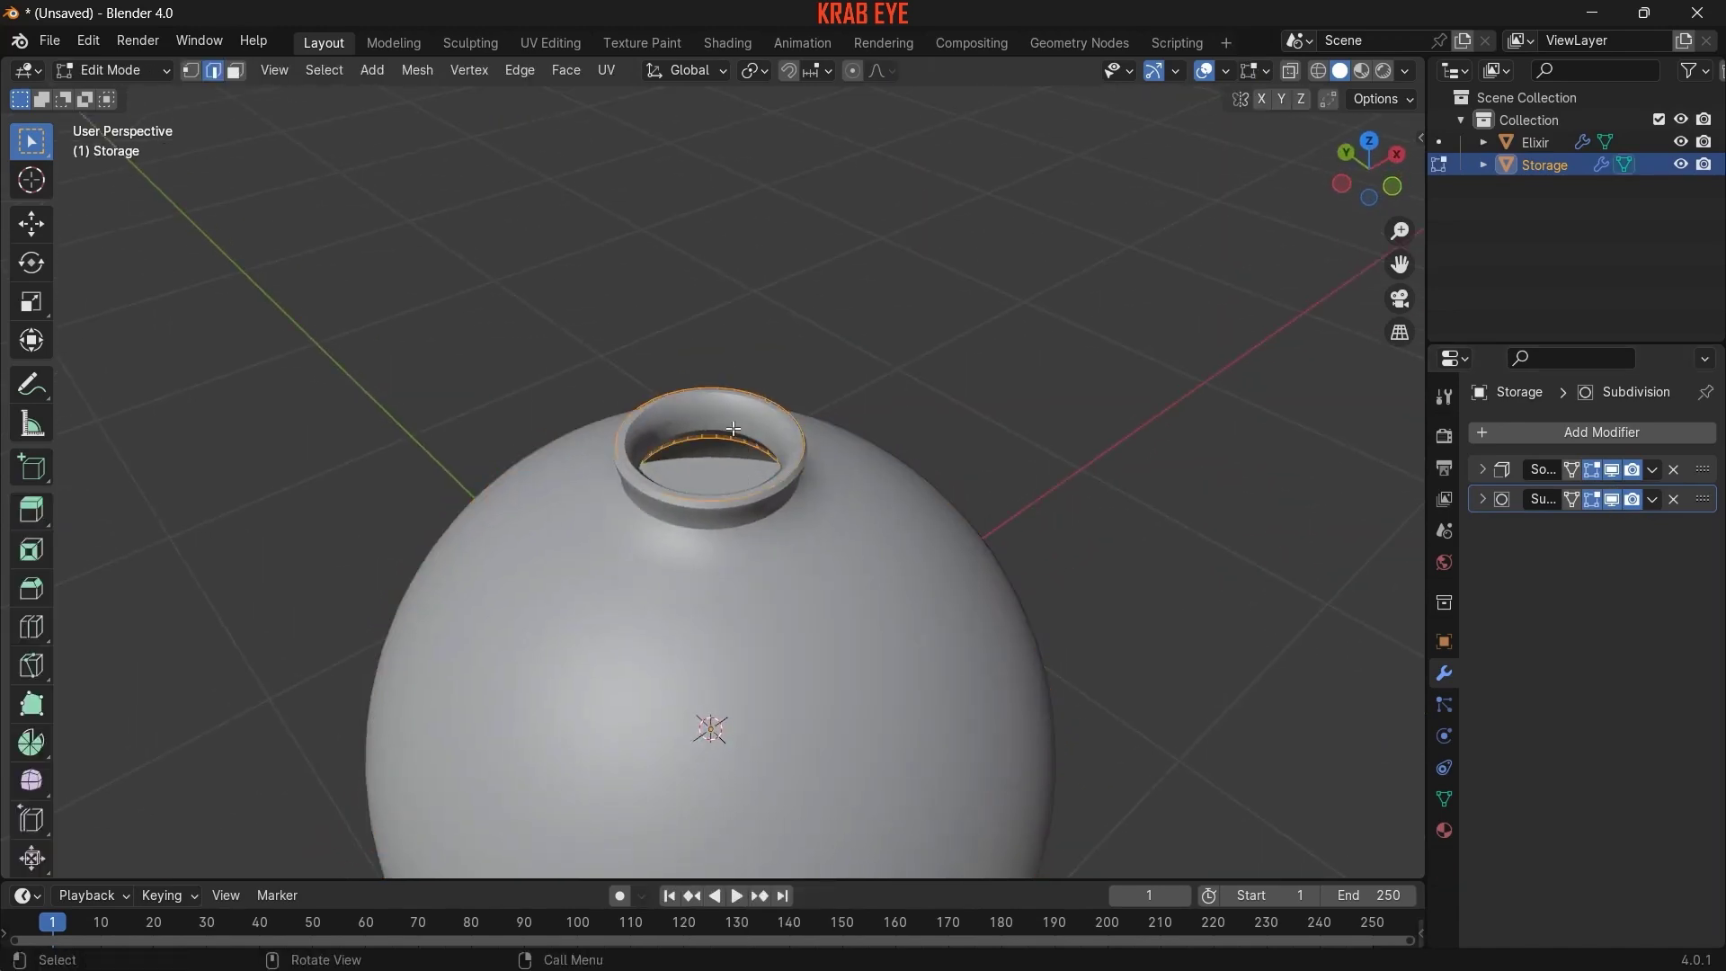
{"action": "key", "text": "z"}
{"action": "left_click", "coordinate": [381, 205]}
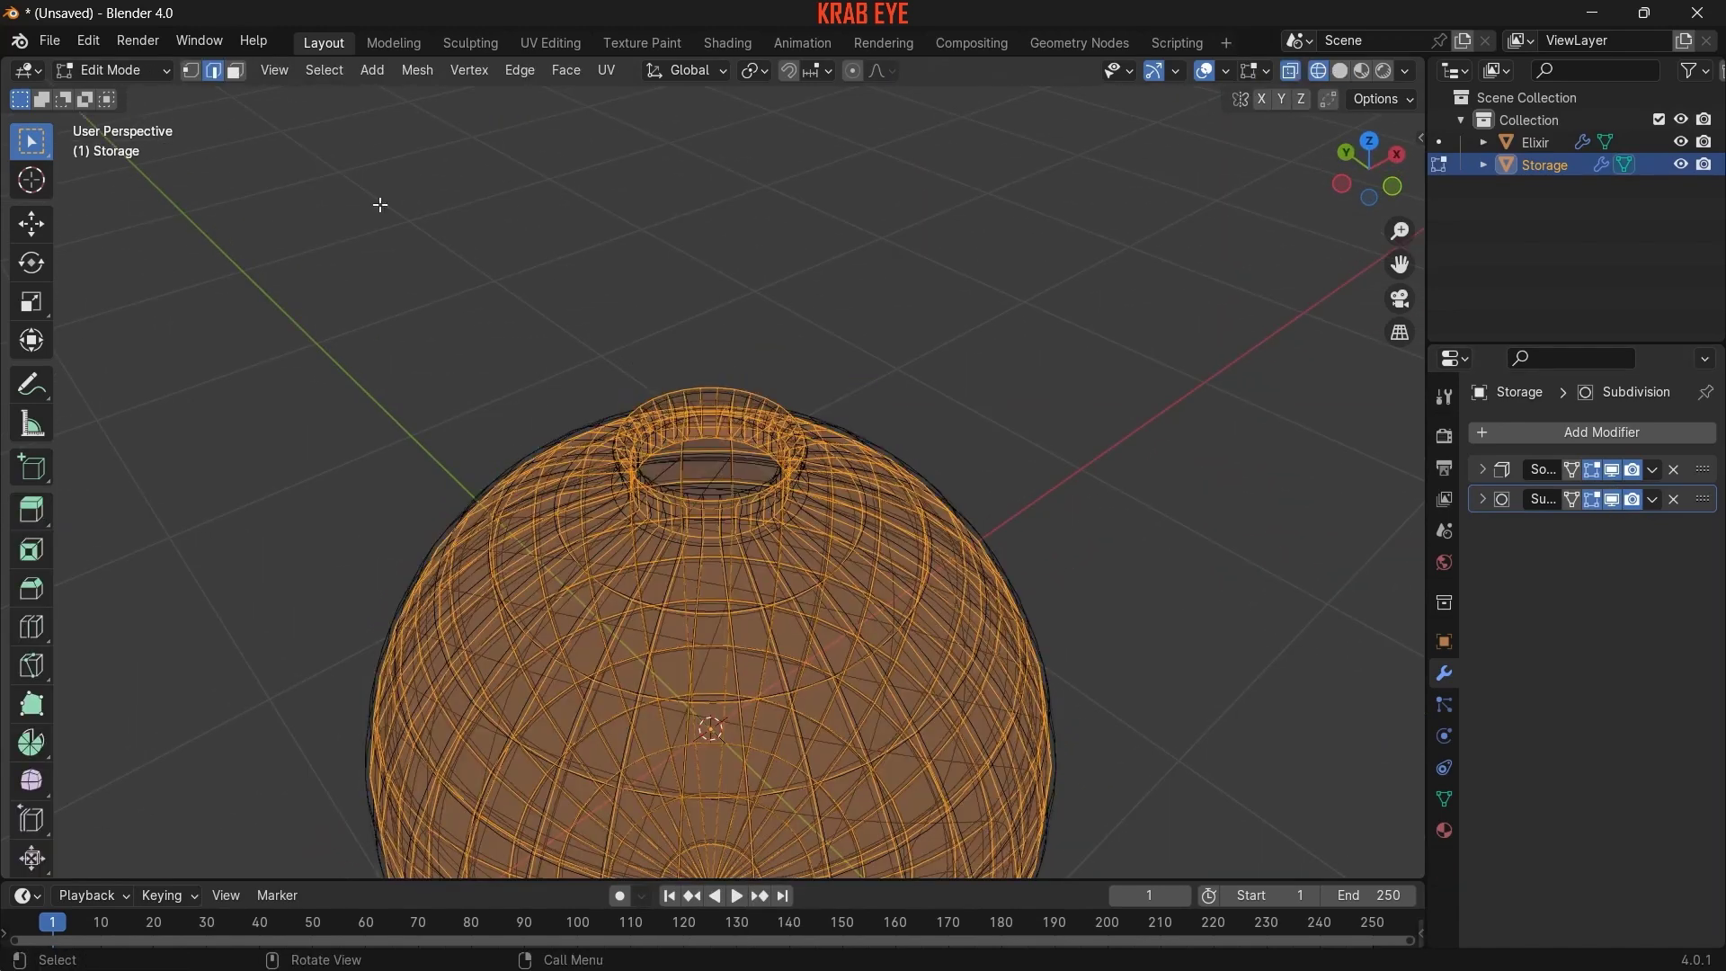
{"action": "left_click", "coordinate": [717, 440], "text": "alt"}
{"action": "key", "text": "shift+s"}
{"action": "left_click", "coordinate": [936, 576]}
{"action": "key", "text": "Tab"}
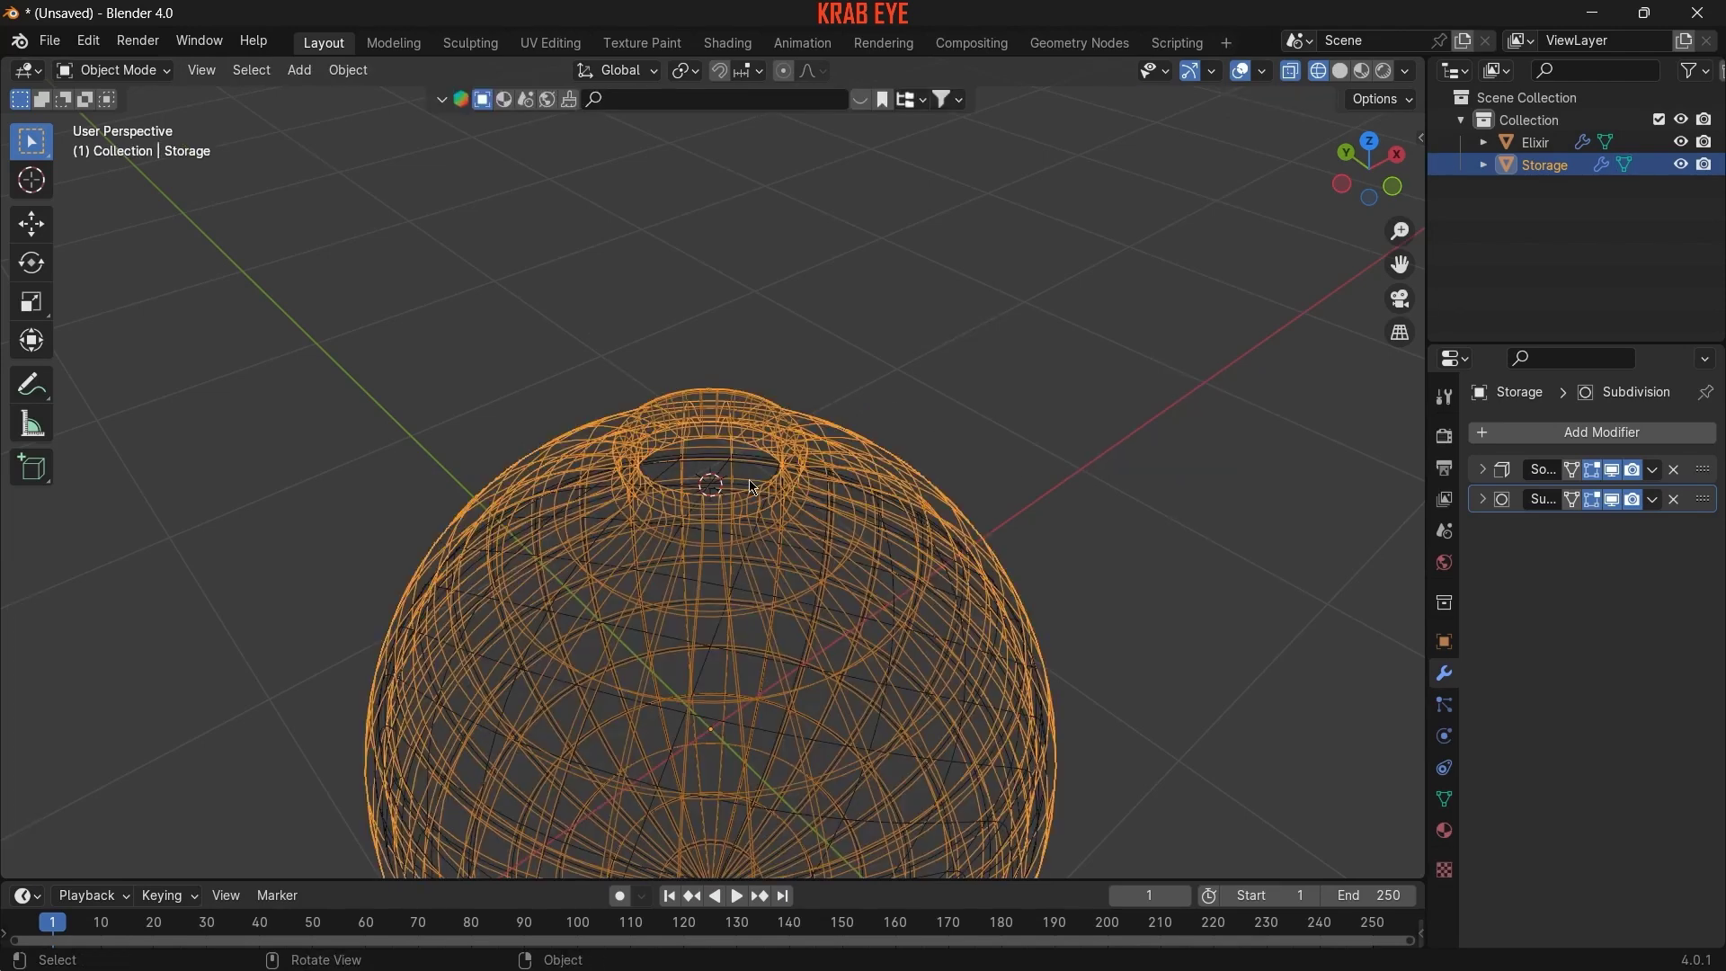
{"action": "key", "text": "z"}
{"action": "left_click", "coordinate": [923, 520]}
{"action": "key", "text": "shift+a"}
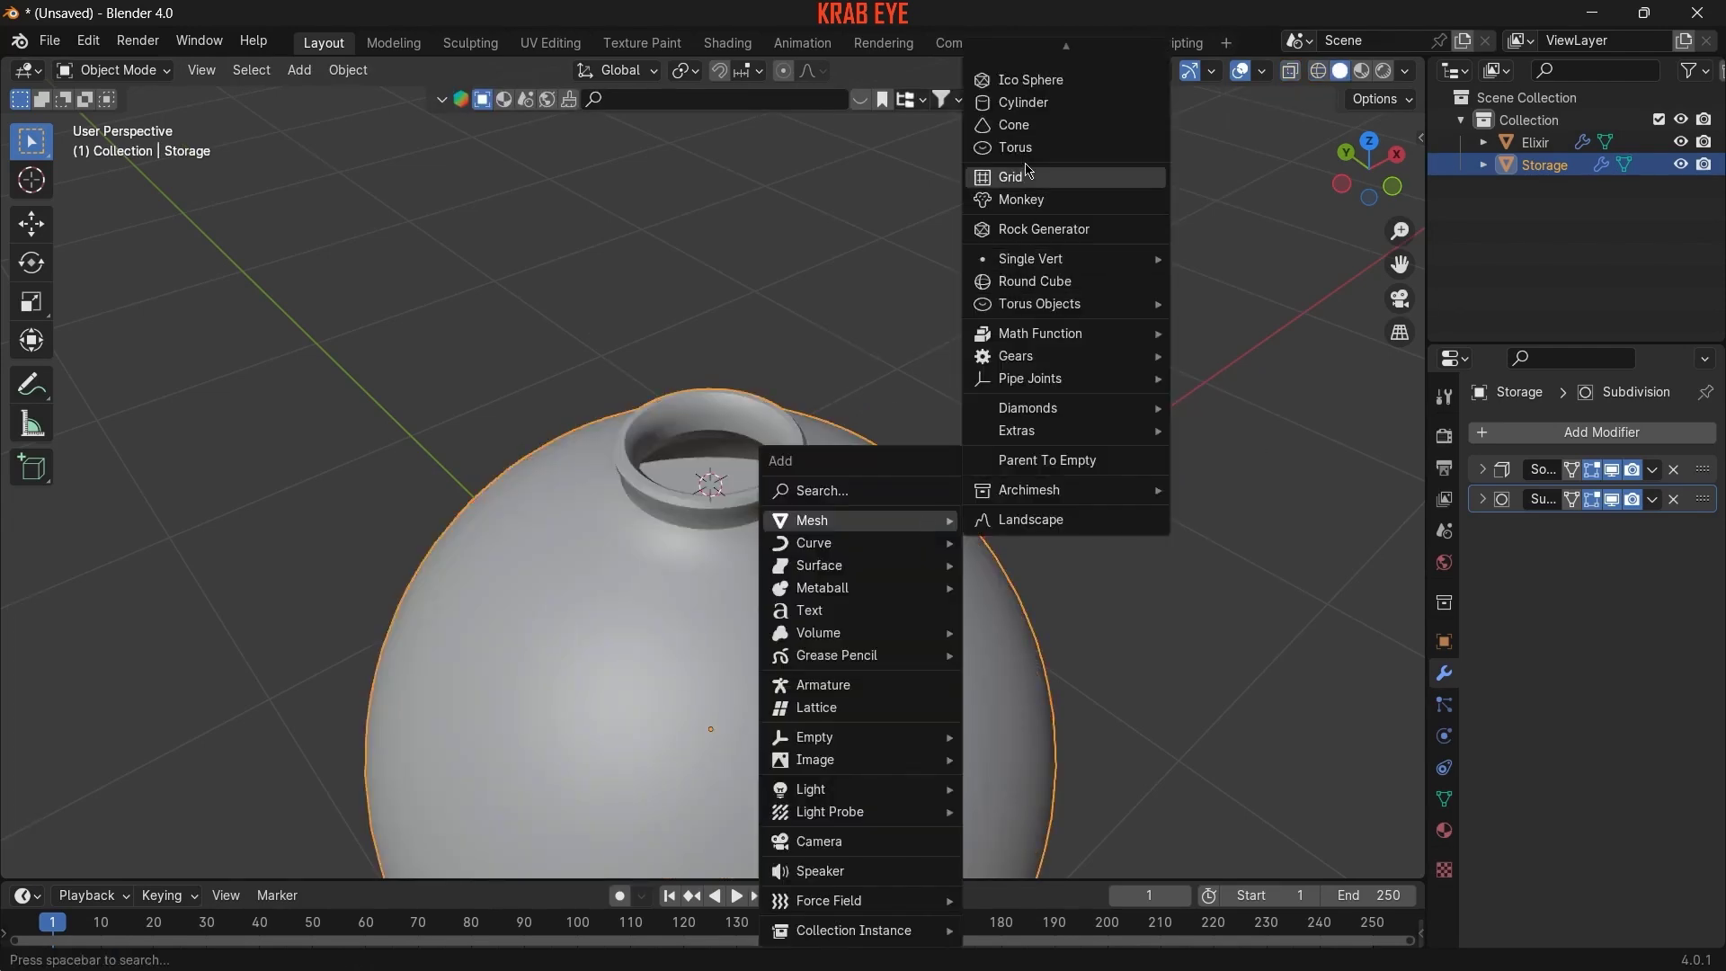
- Add a cylinder at the jar's opening and shrink it to fit the neck
{"action": "left_click", "coordinate": [1023, 103]}
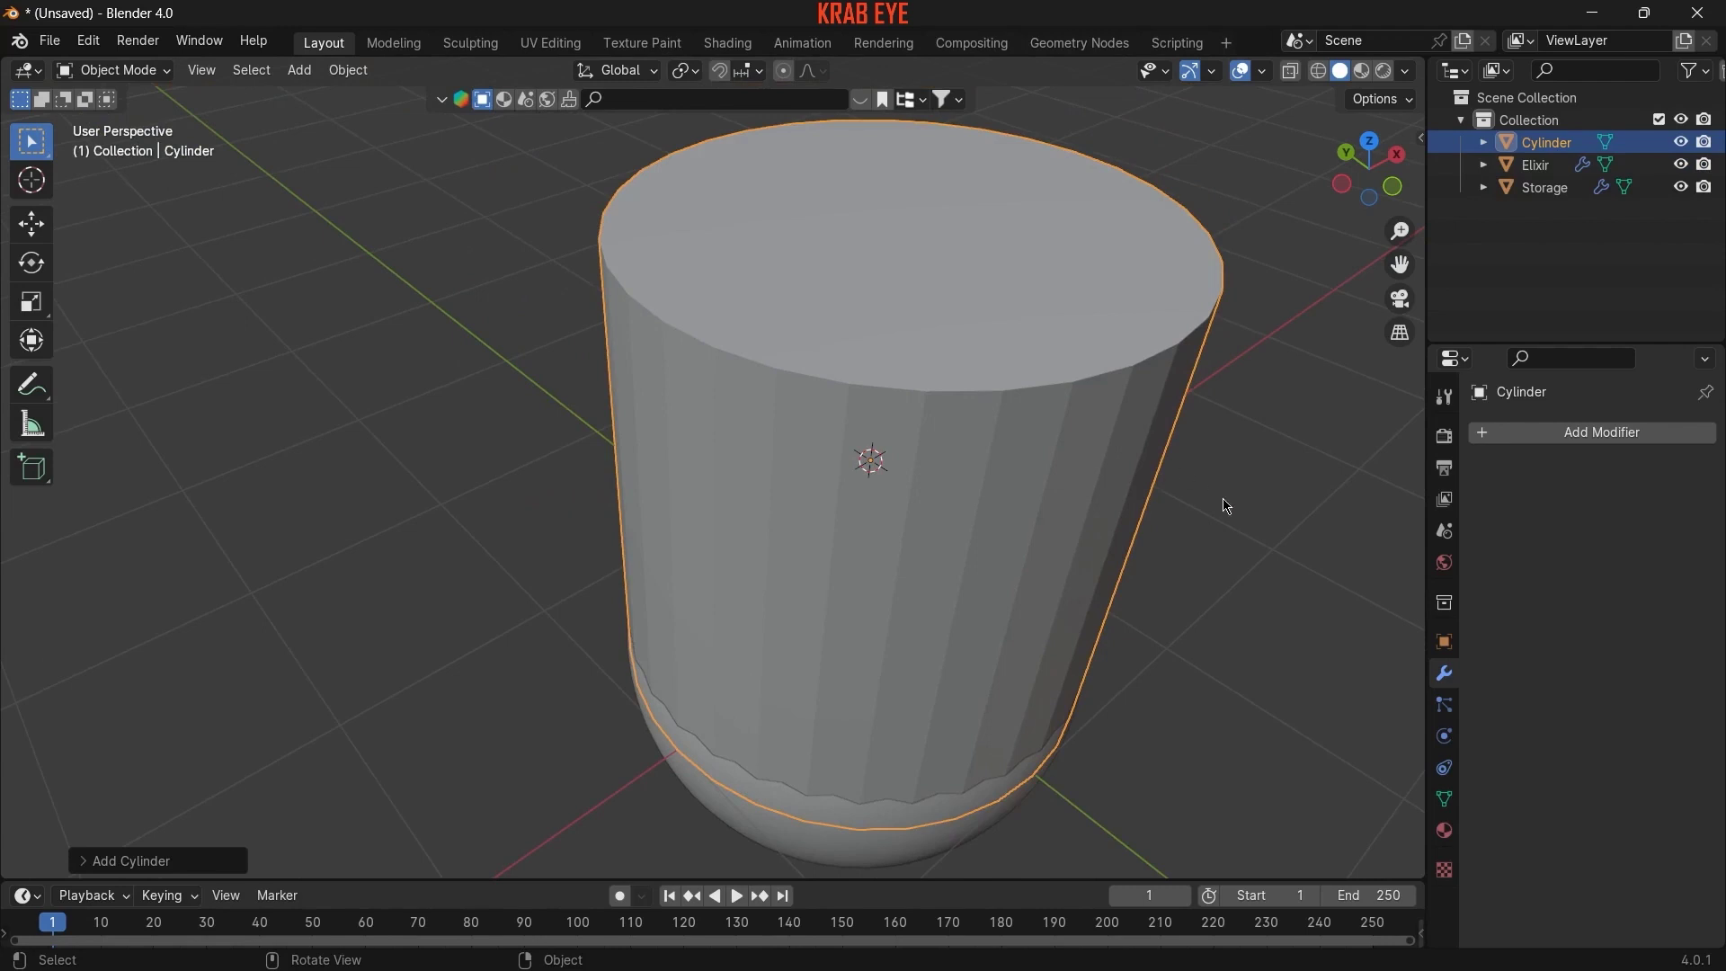
{"action": "key", "text": "Tab"}
{"action": "key", "text": "s"}
{"action": "left_click", "coordinate": [937, 432]}
{"action": "scroll", "coordinate": [903, 439], "scroll_direction": "up", "scroll_amount": 2}
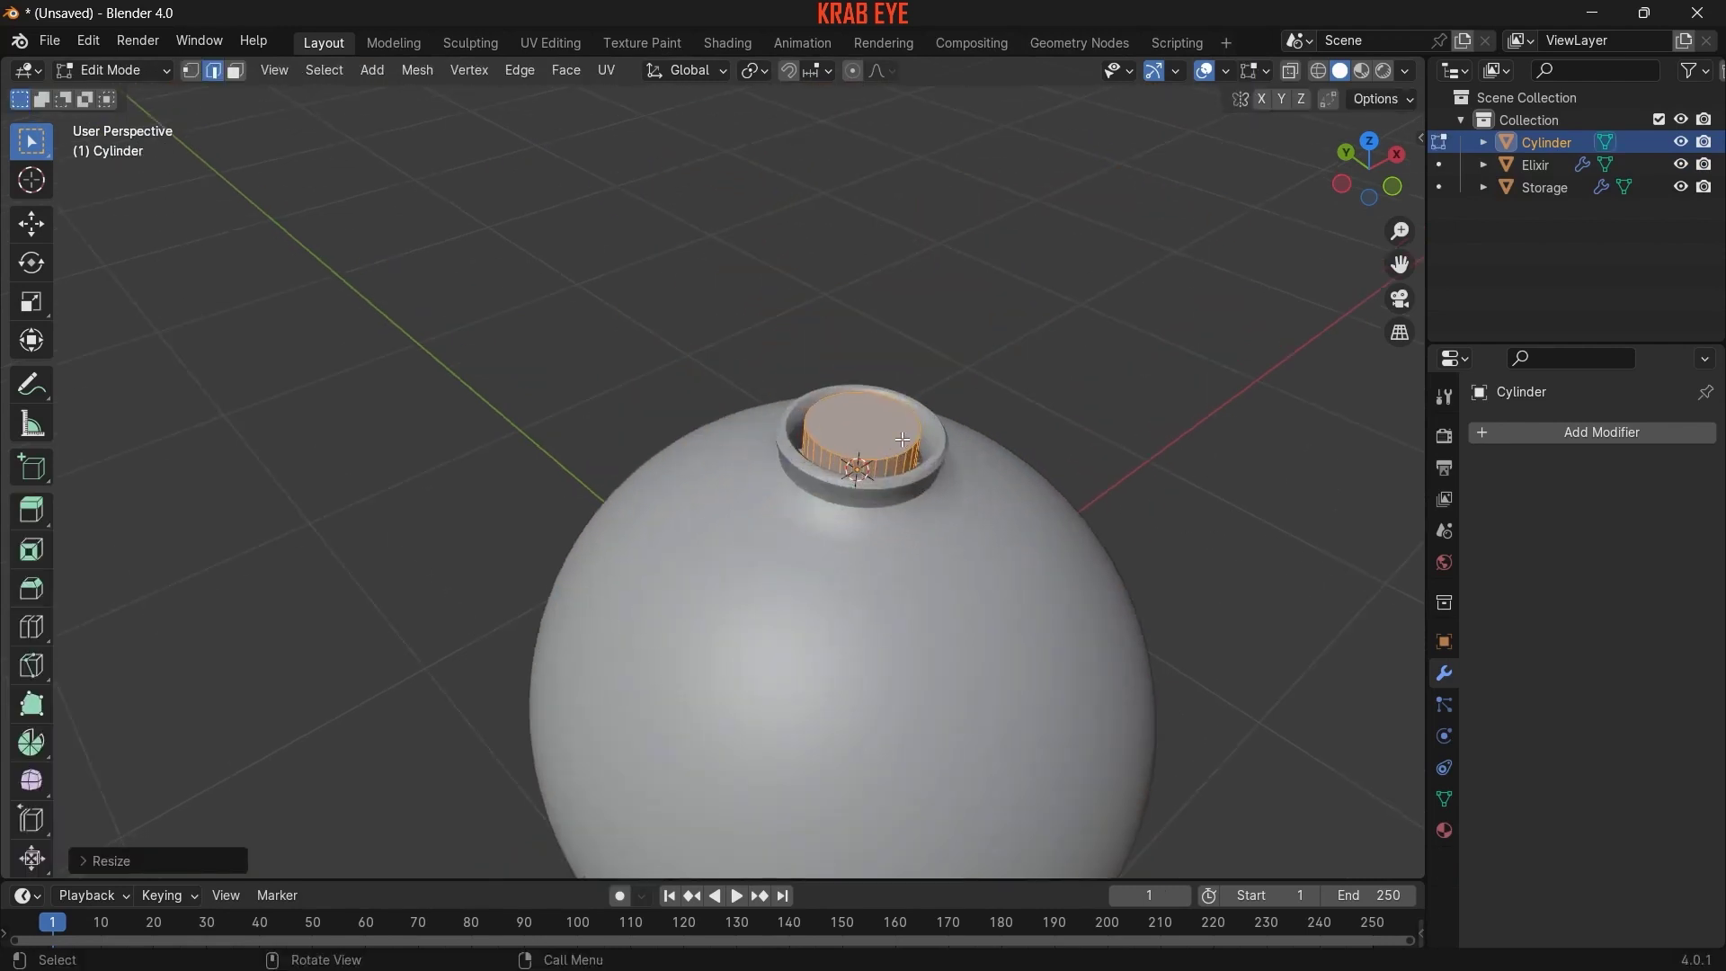
{"action": "middle_click_drag", "start_coordinate": [903, 440], "coordinate": [926, 513]}
{"action": "key", "text": "KP_1"}
{"action": "key", "text": "shift+z"}
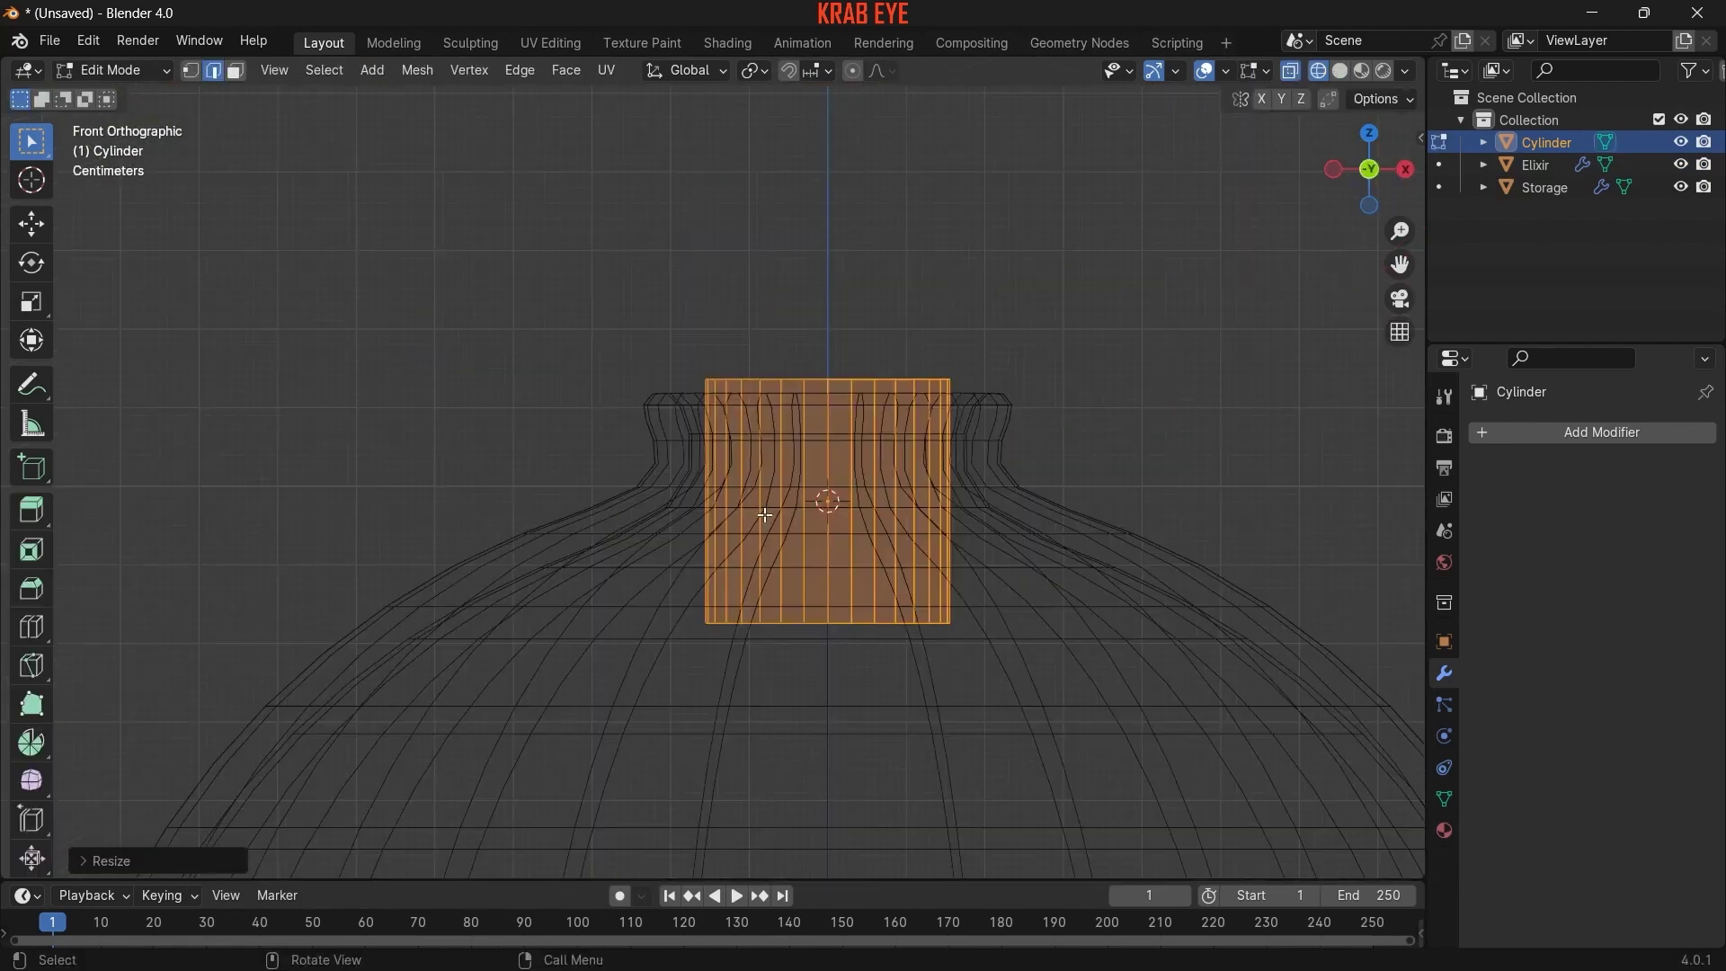
- Move the cylinder vertically, widen it slightly, and lower it into the neck
{"action": "key", "text": "Tab"}
{"action": "left_click", "coordinate": [903, 485]}
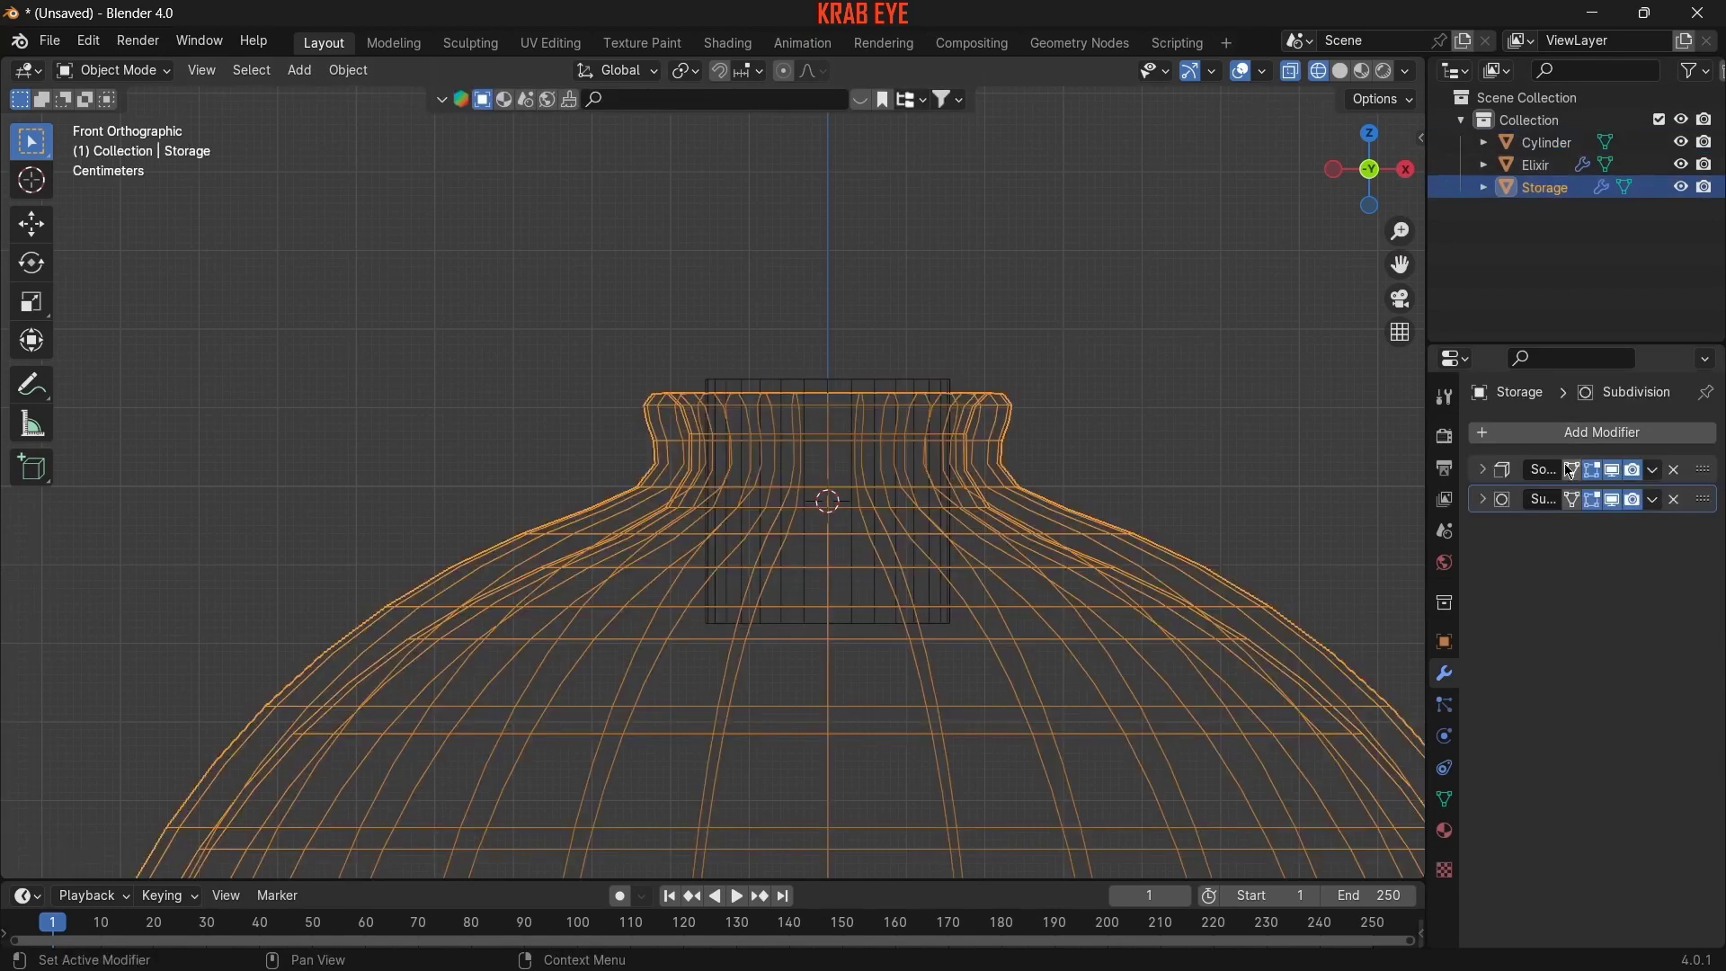
{"action": "key", "text": "g"}
{"action": "key", "text": "z"}
{"action": "left_click", "coordinate": [905, 333]}
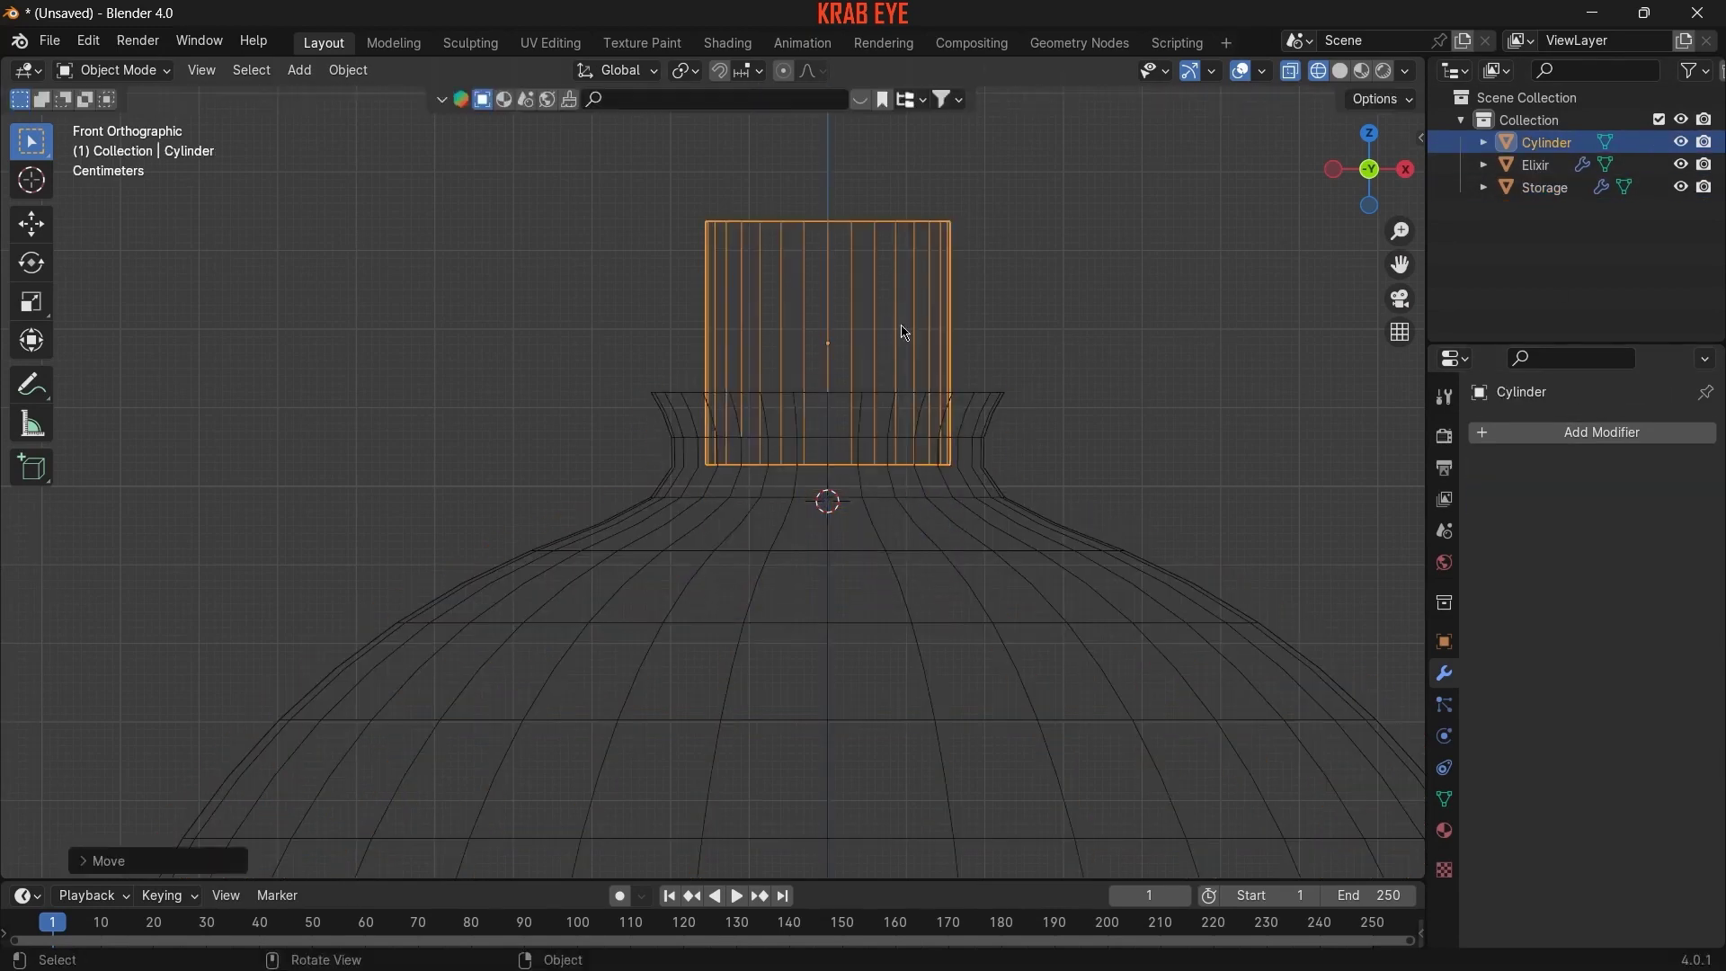
{"action": "key", "text": "s"}
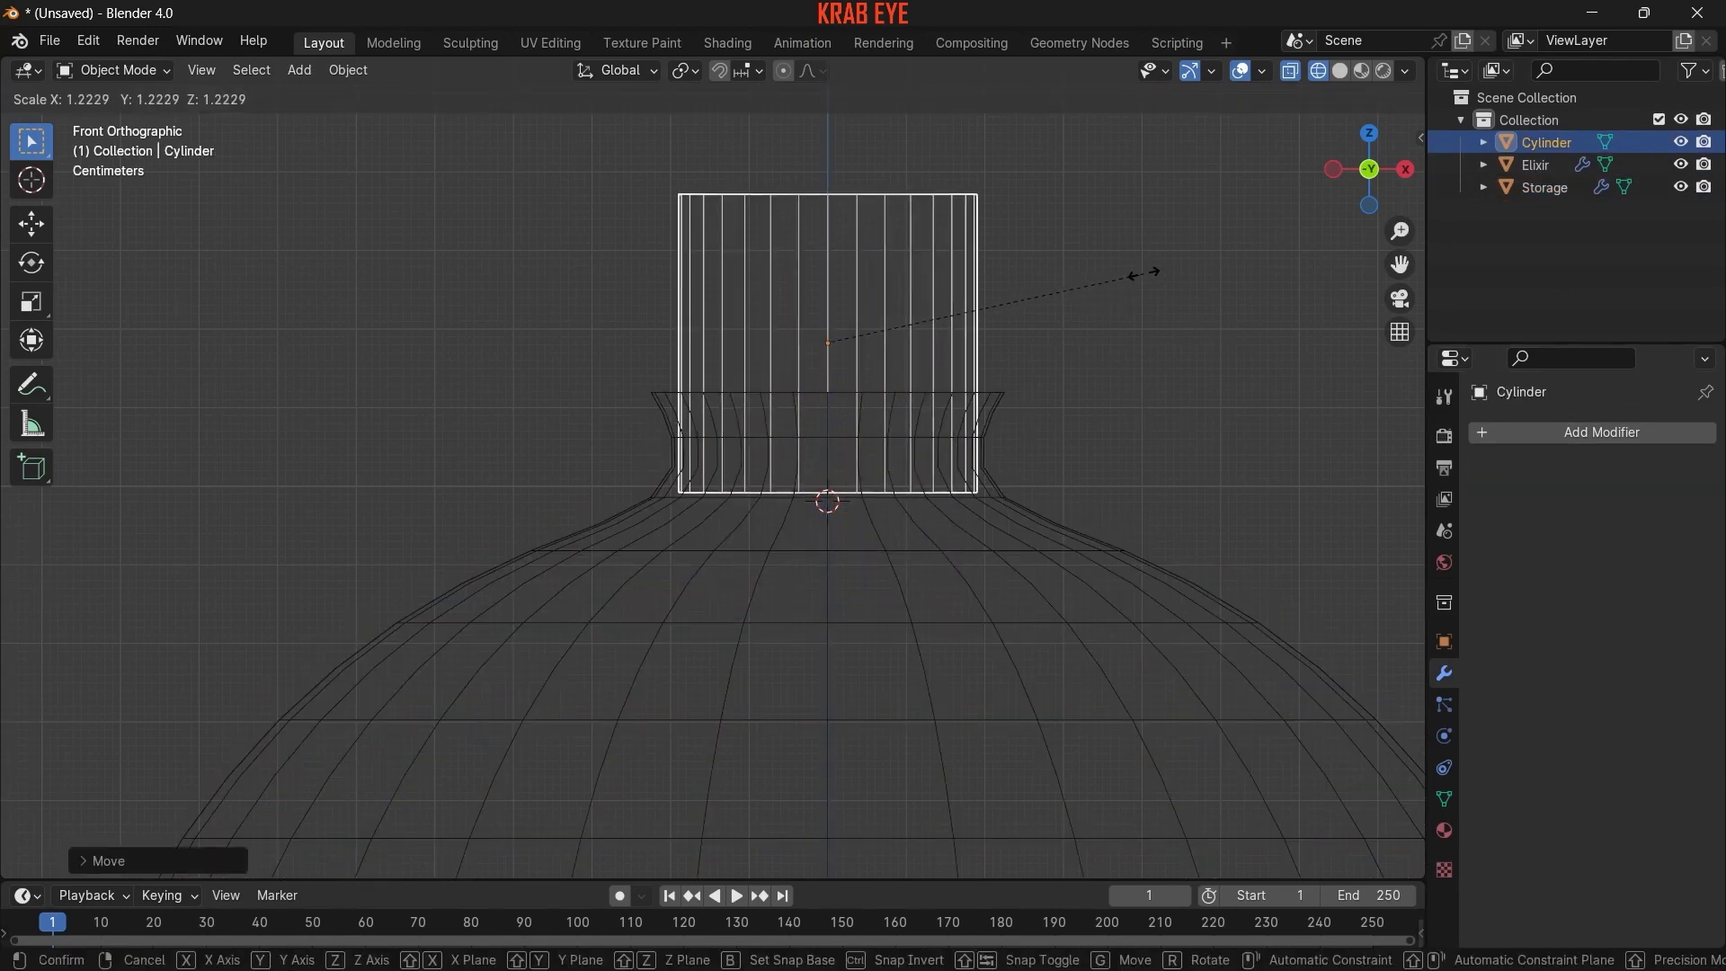
{"action": "left_click", "coordinate": [1144, 272]}
{"action": "key", "text": "g"}
{"action": "key", "text": "z"}
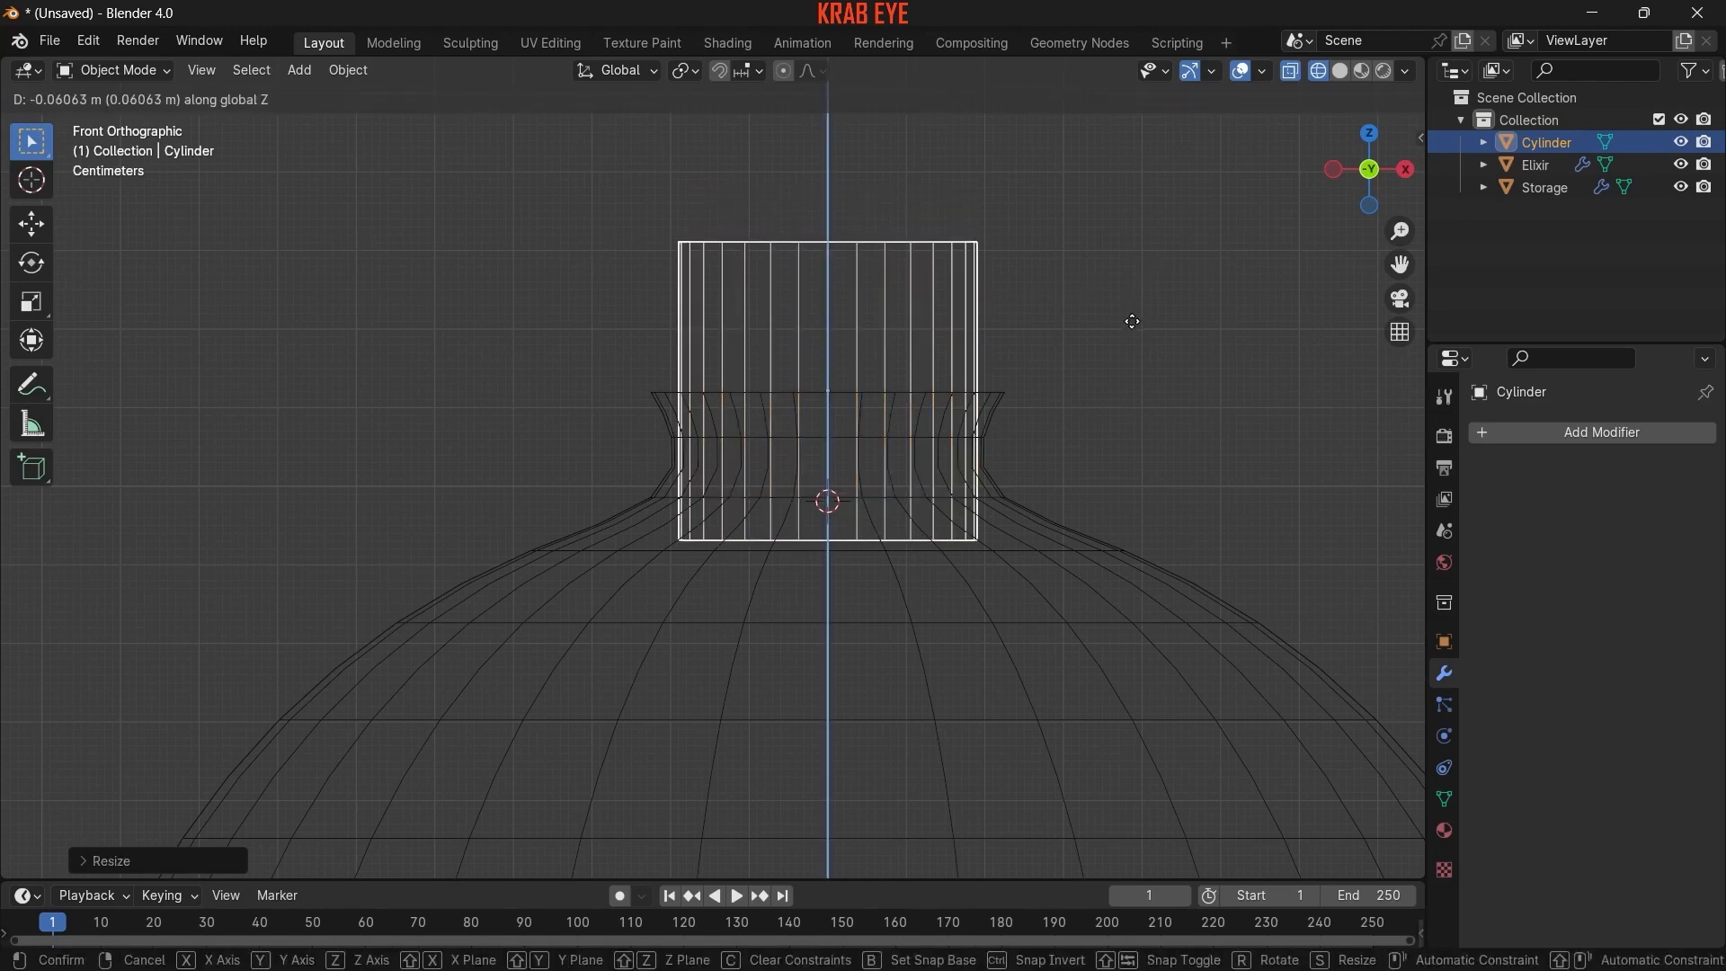
{"action": "left_click", "coordinate": [1130, 336]}
- Raise the cylinder's top ring above the rim and widen it slightly
{"action": "key", "text": "Tab"}
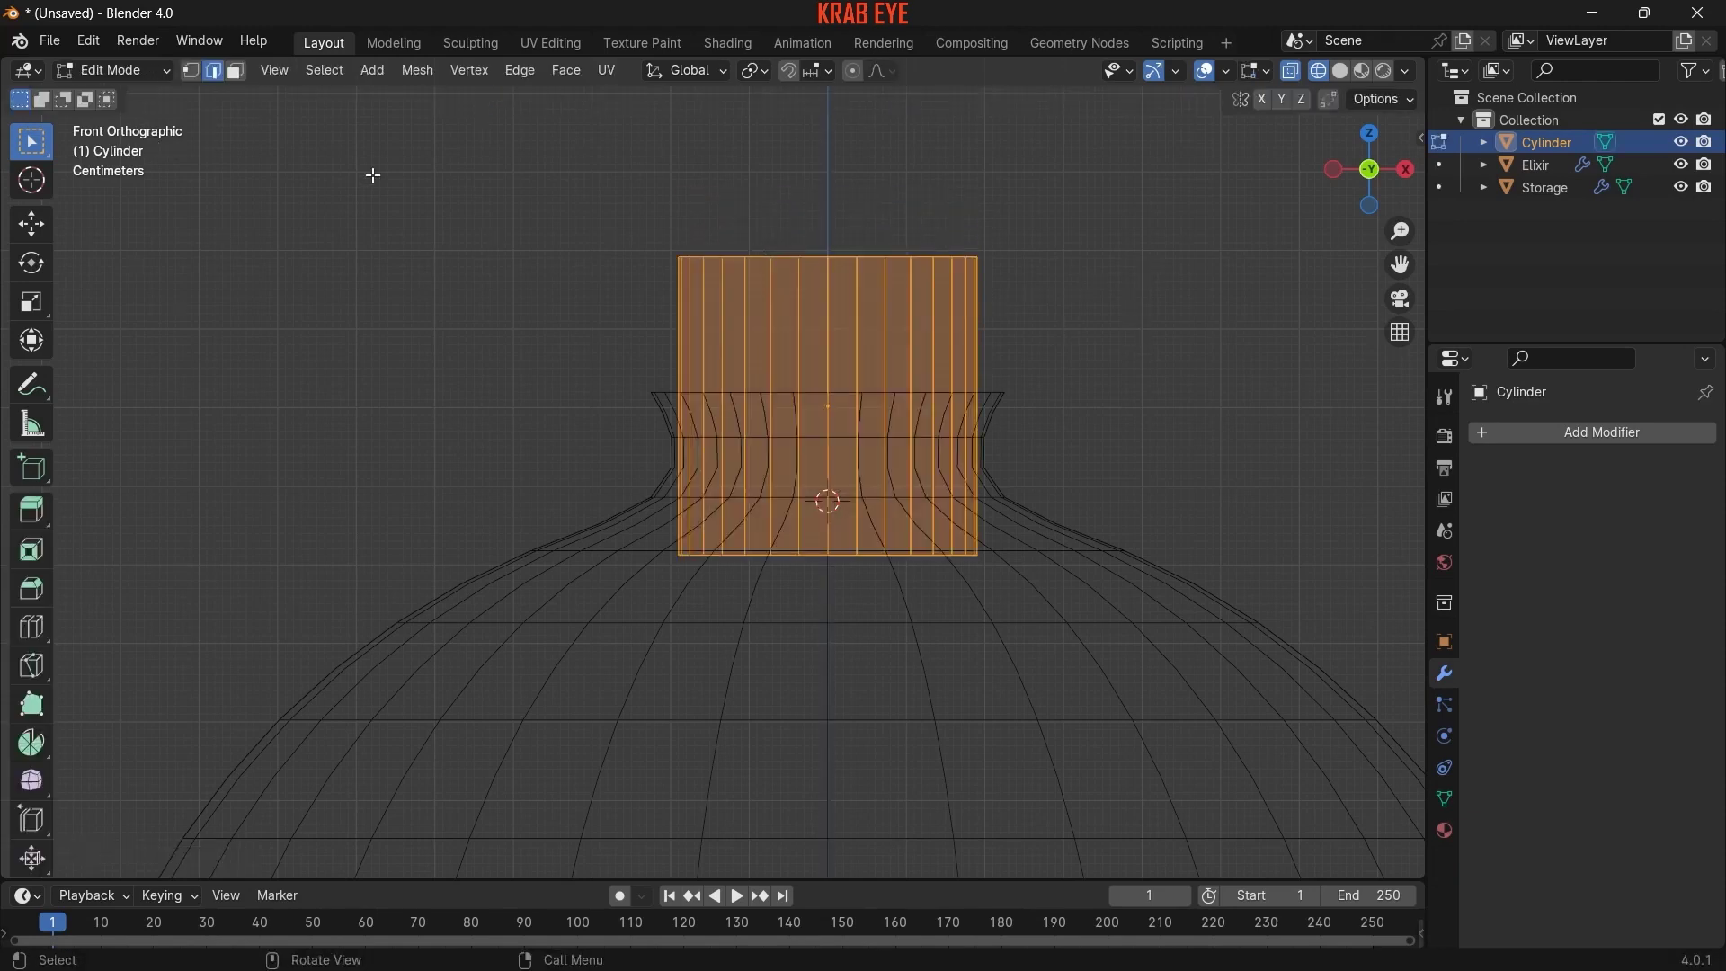
{"action": "left_click_drag", "start_coordinate": [477, 165], "coordinate": [1246, 301]}
{"action": "scroll", "coordinate": [1169, 450], "scroll_direction": "down", "scroll_amount": 4}
{"action": "key", "text": "g"}
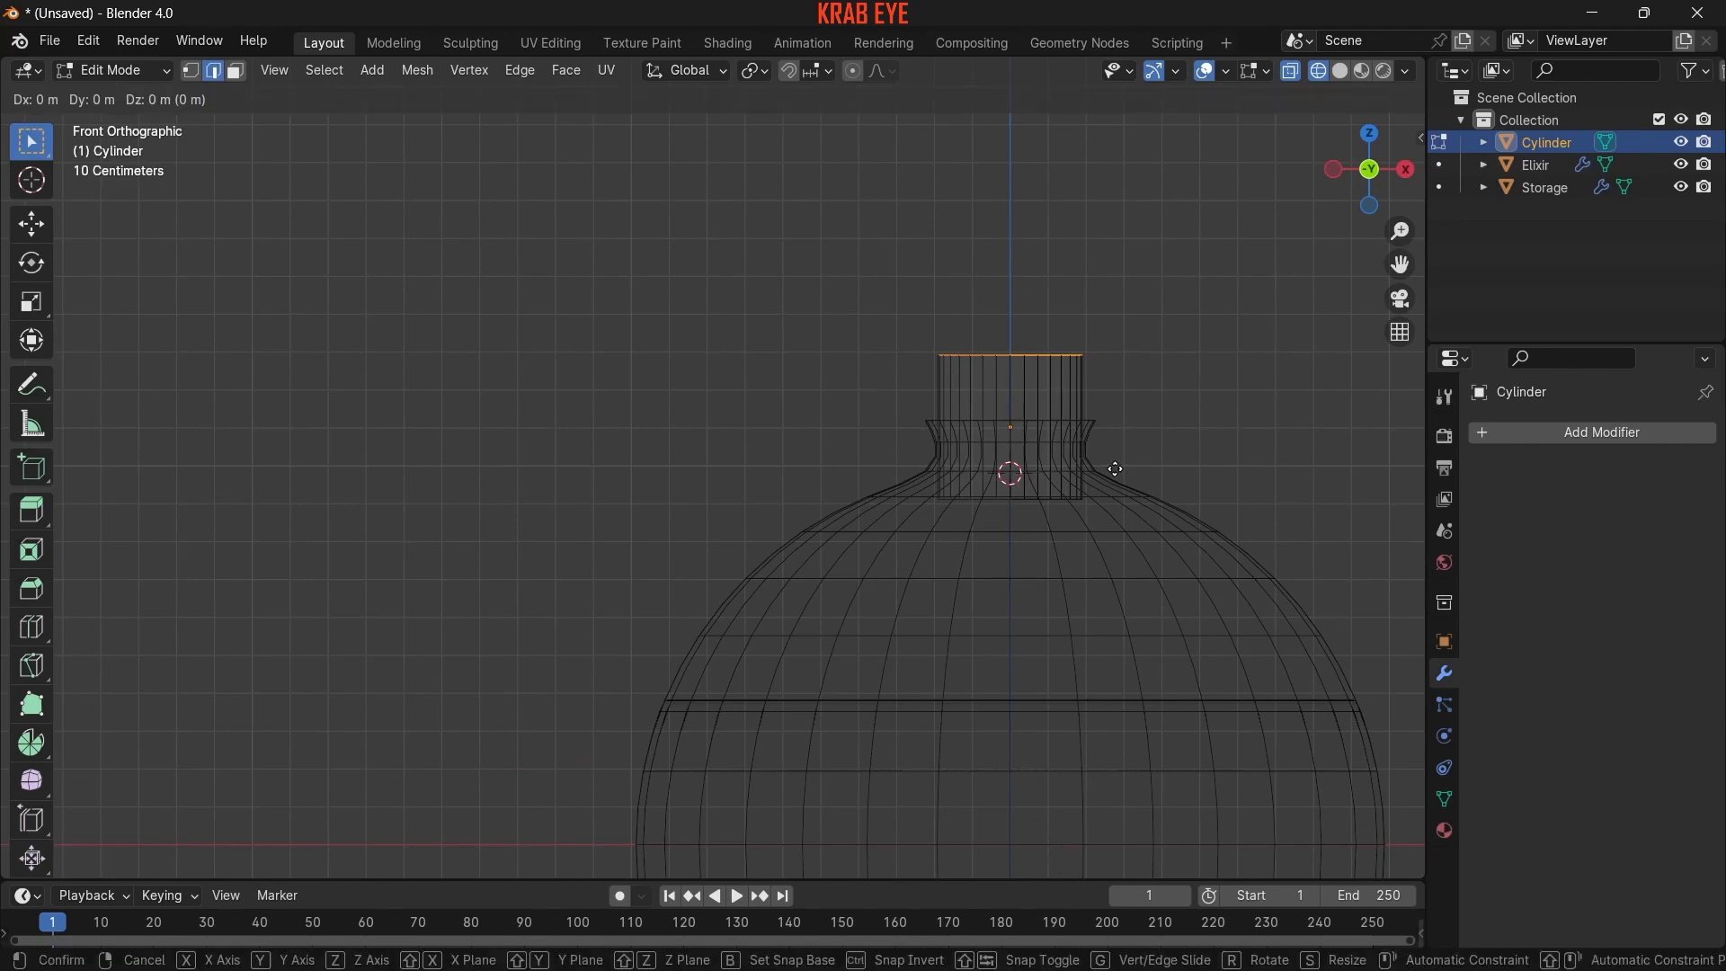
{"action": "key", "text": "z"}
{"action": "left_click", "coordinate": [1135, 400]}
{"action": "key", "text": "s"}
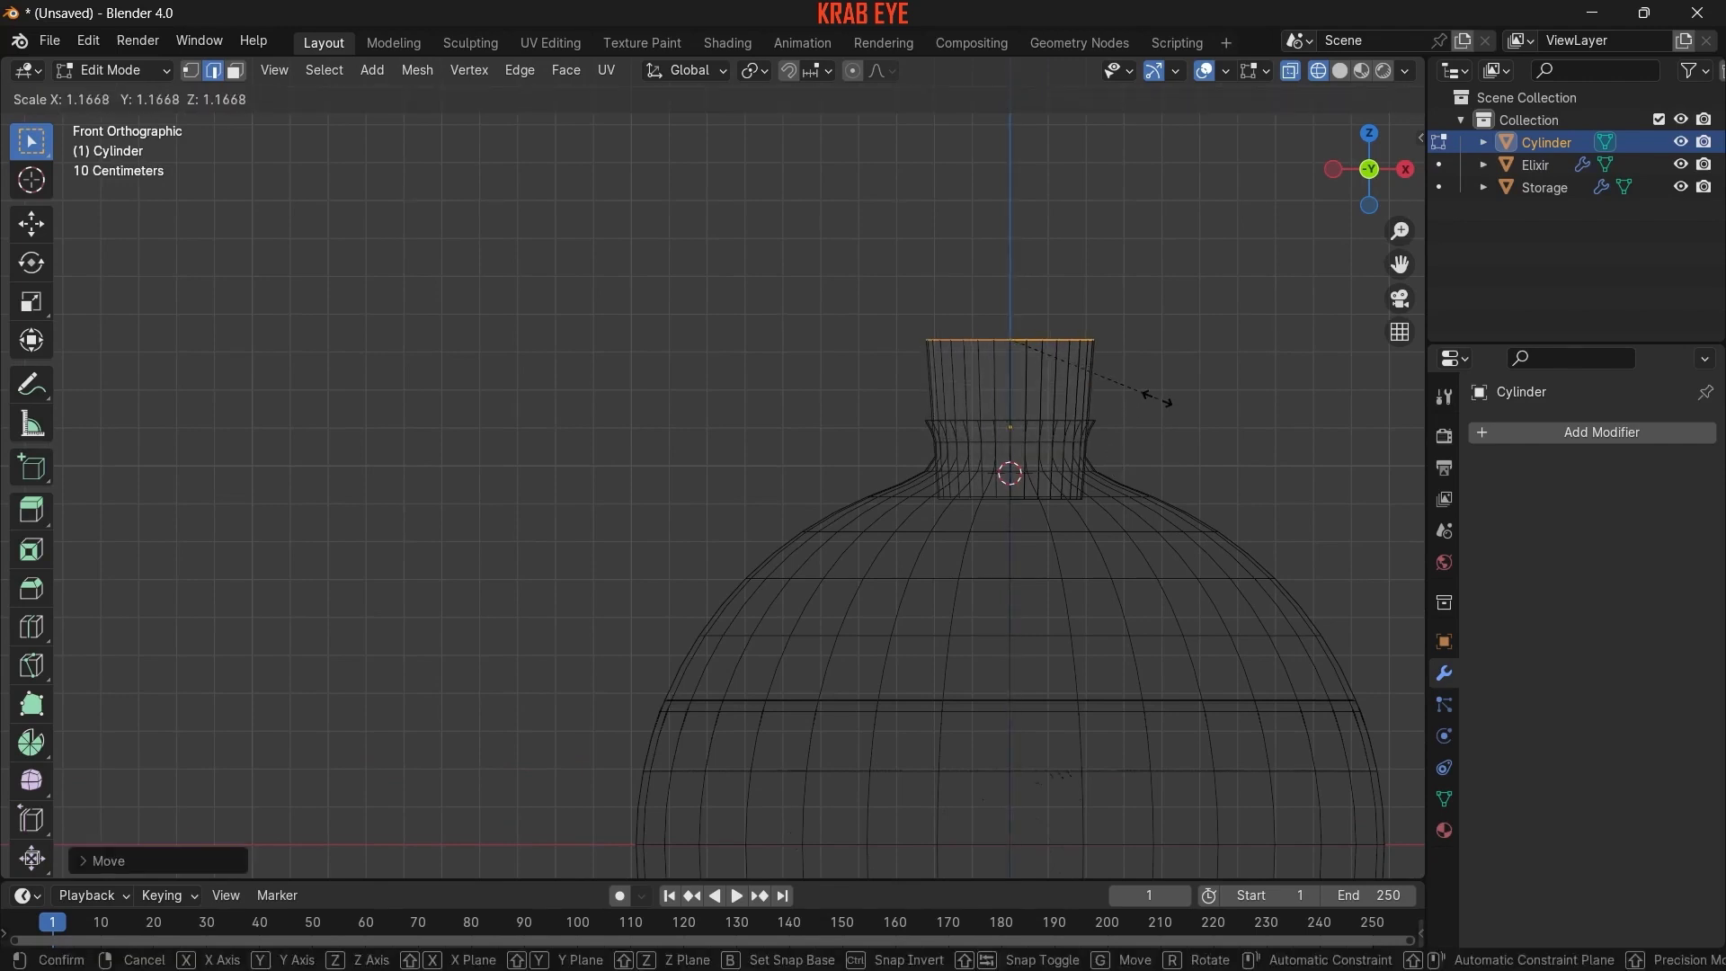
{"action": "left_click", "coordinate": [1142, 400]}
{"action": "scroll", "coordinate": [1142, 400], "scroll_direction": "up", "scroll_amount": 3}
- Narrow the cylinder's bottom ring, flare its top ring wider, then toggle the jar's first modifier
{"action": "left_click", "coordinate": [1230, 514], "text": "alt"}
{"action": "key", "text": "s"}
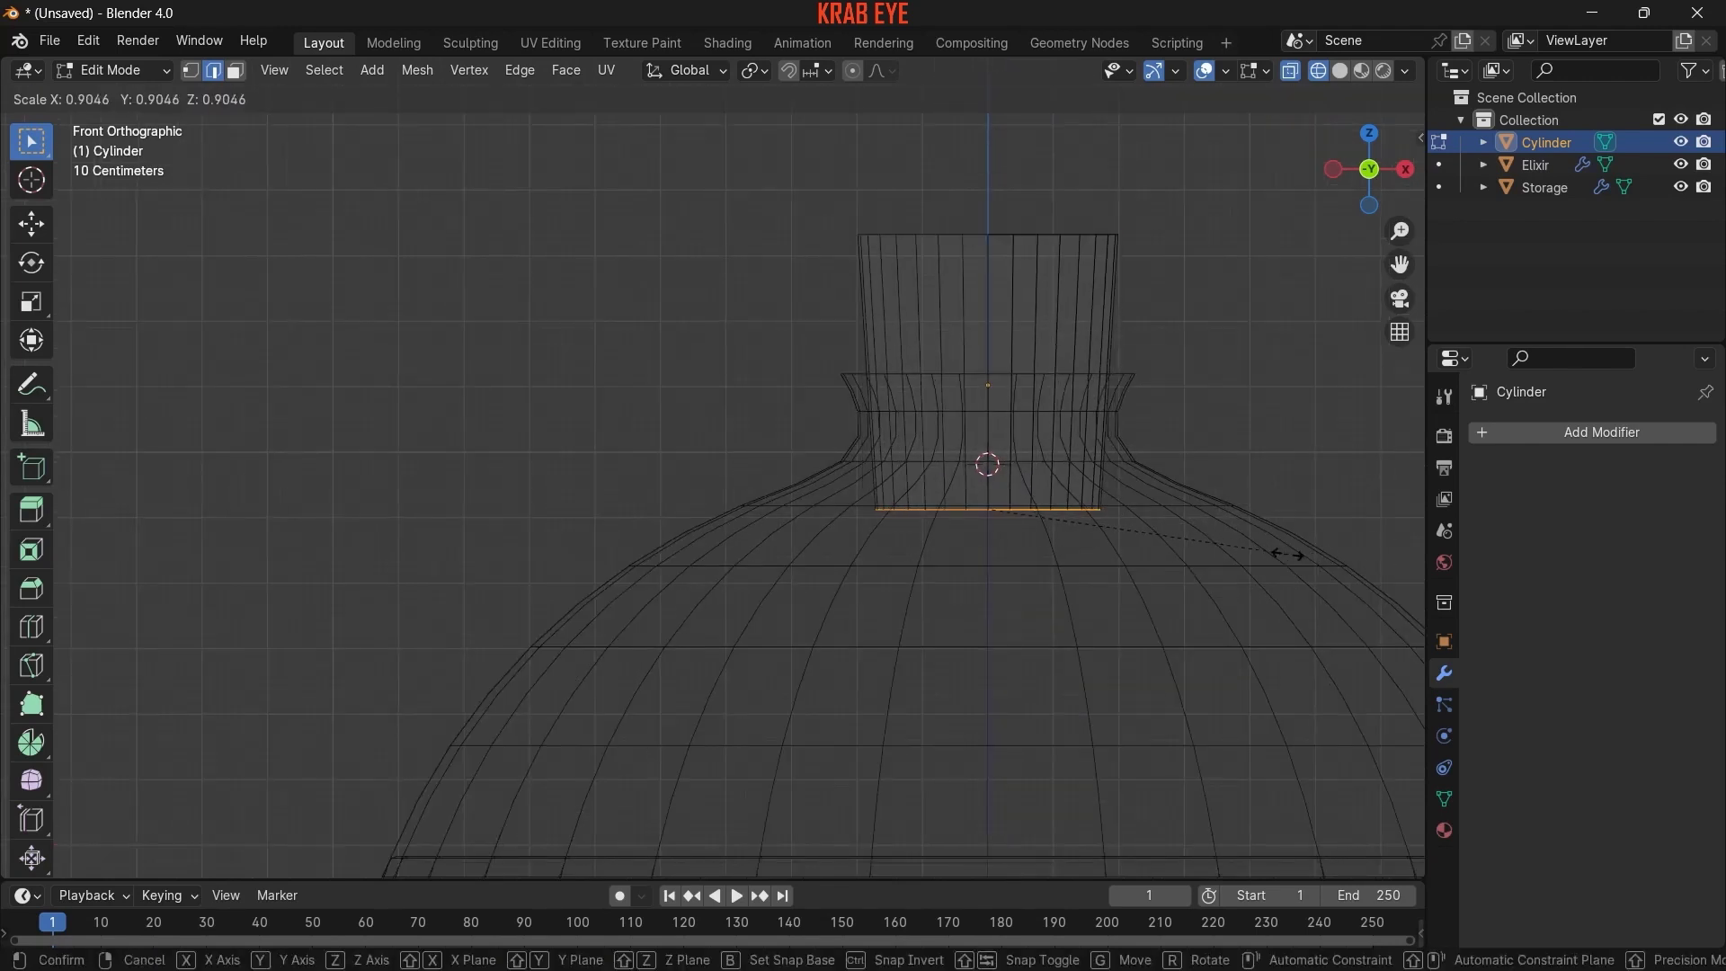
{"action": "left_click", "coordinate": [1312, 553]}
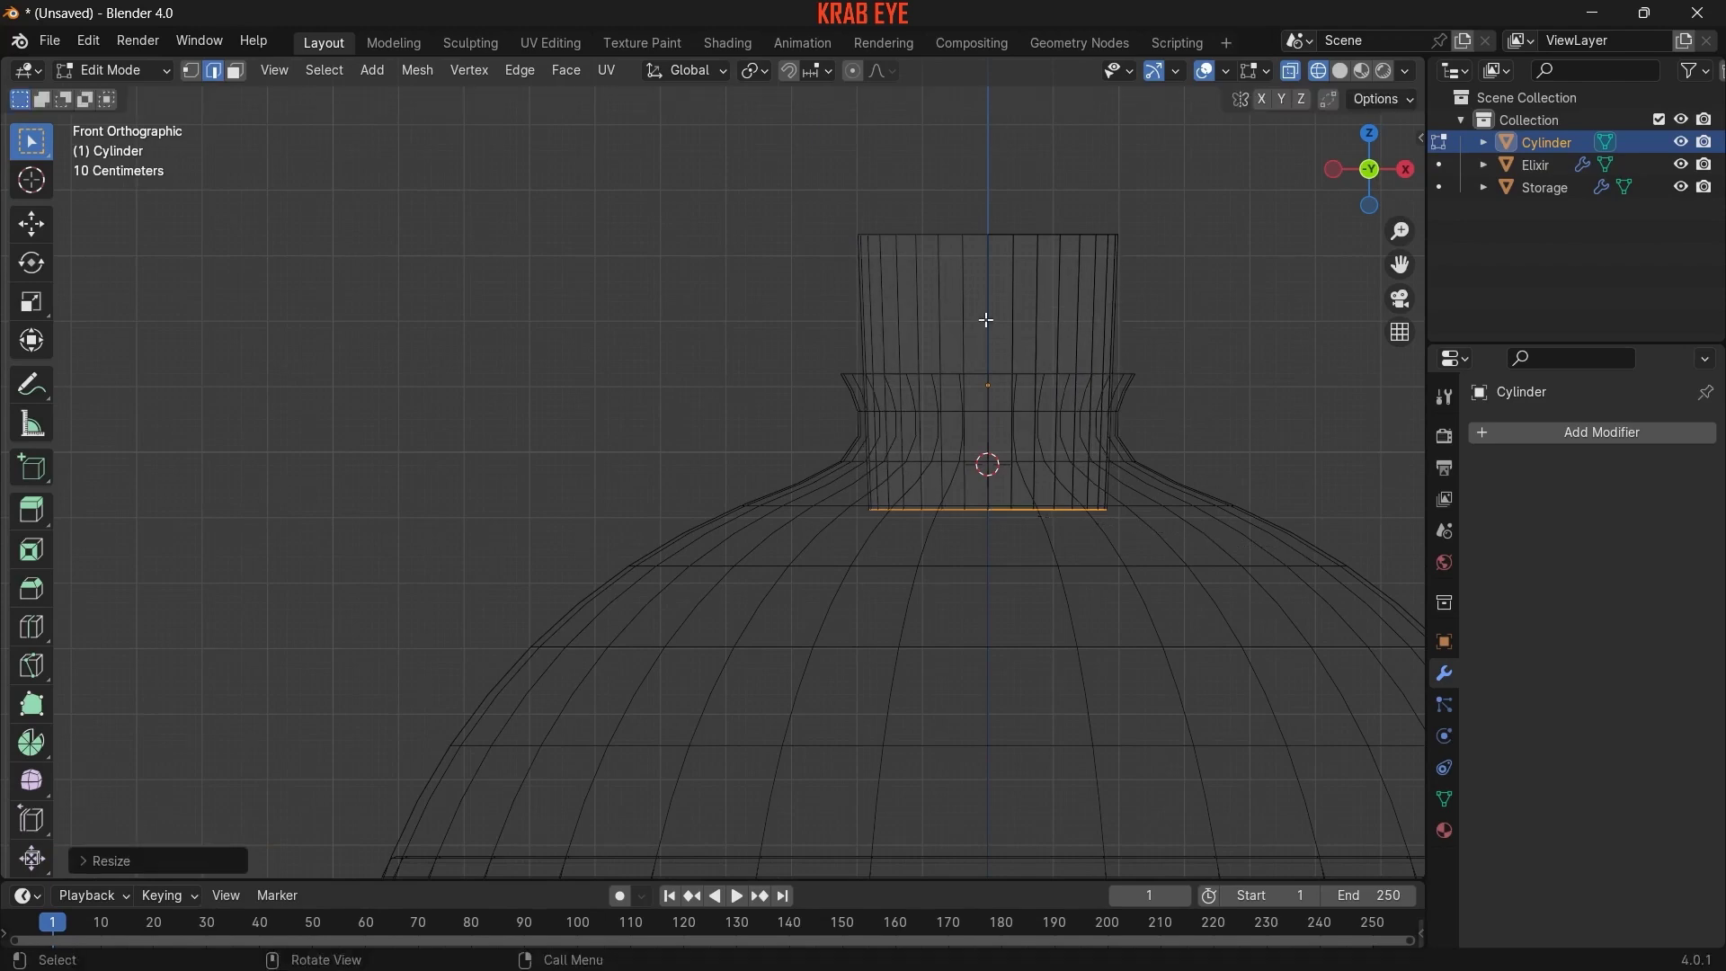
{"action": "left_click", "coordinate": [1119, 236], "text": "alt"}
{"action": "key", "text": "s"}
{"action": "left_click", "coordinate": [1295, 333]}
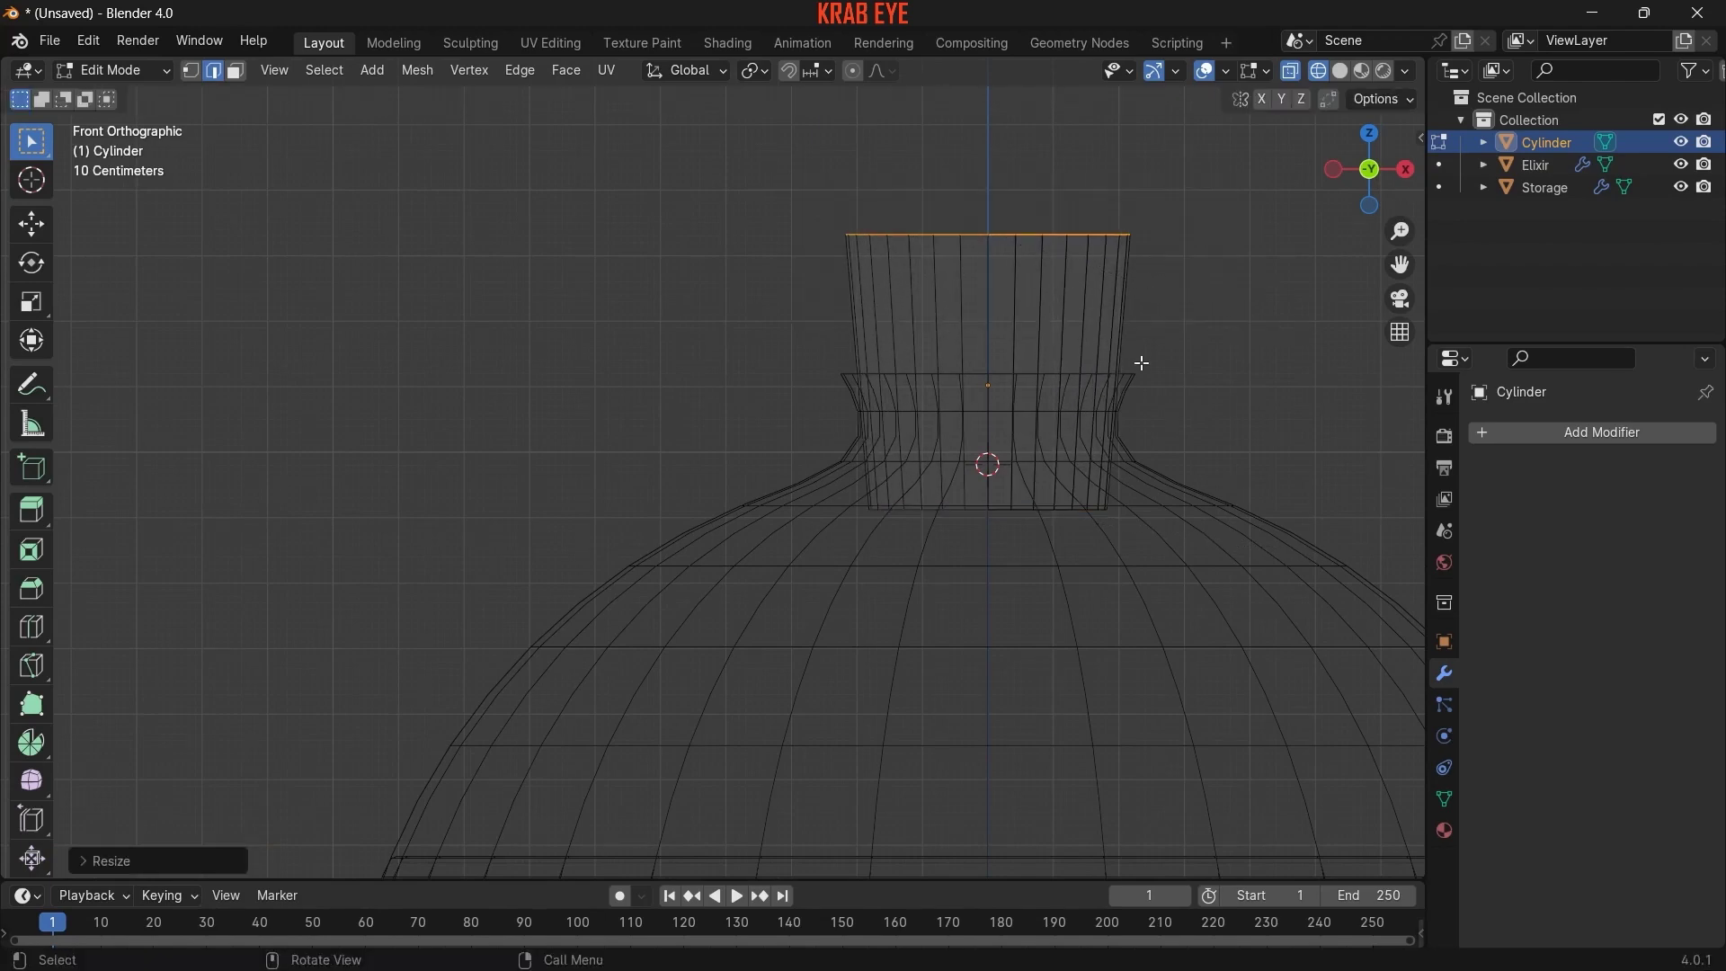
{"action": "key", "text": "Tab"}
{"action": "scroll", "coordinate": [1160, 504], "scroll_direction": "down", "scroll_amount": 2}
{"action": "left_click", "coordinate": [1183, 501]}
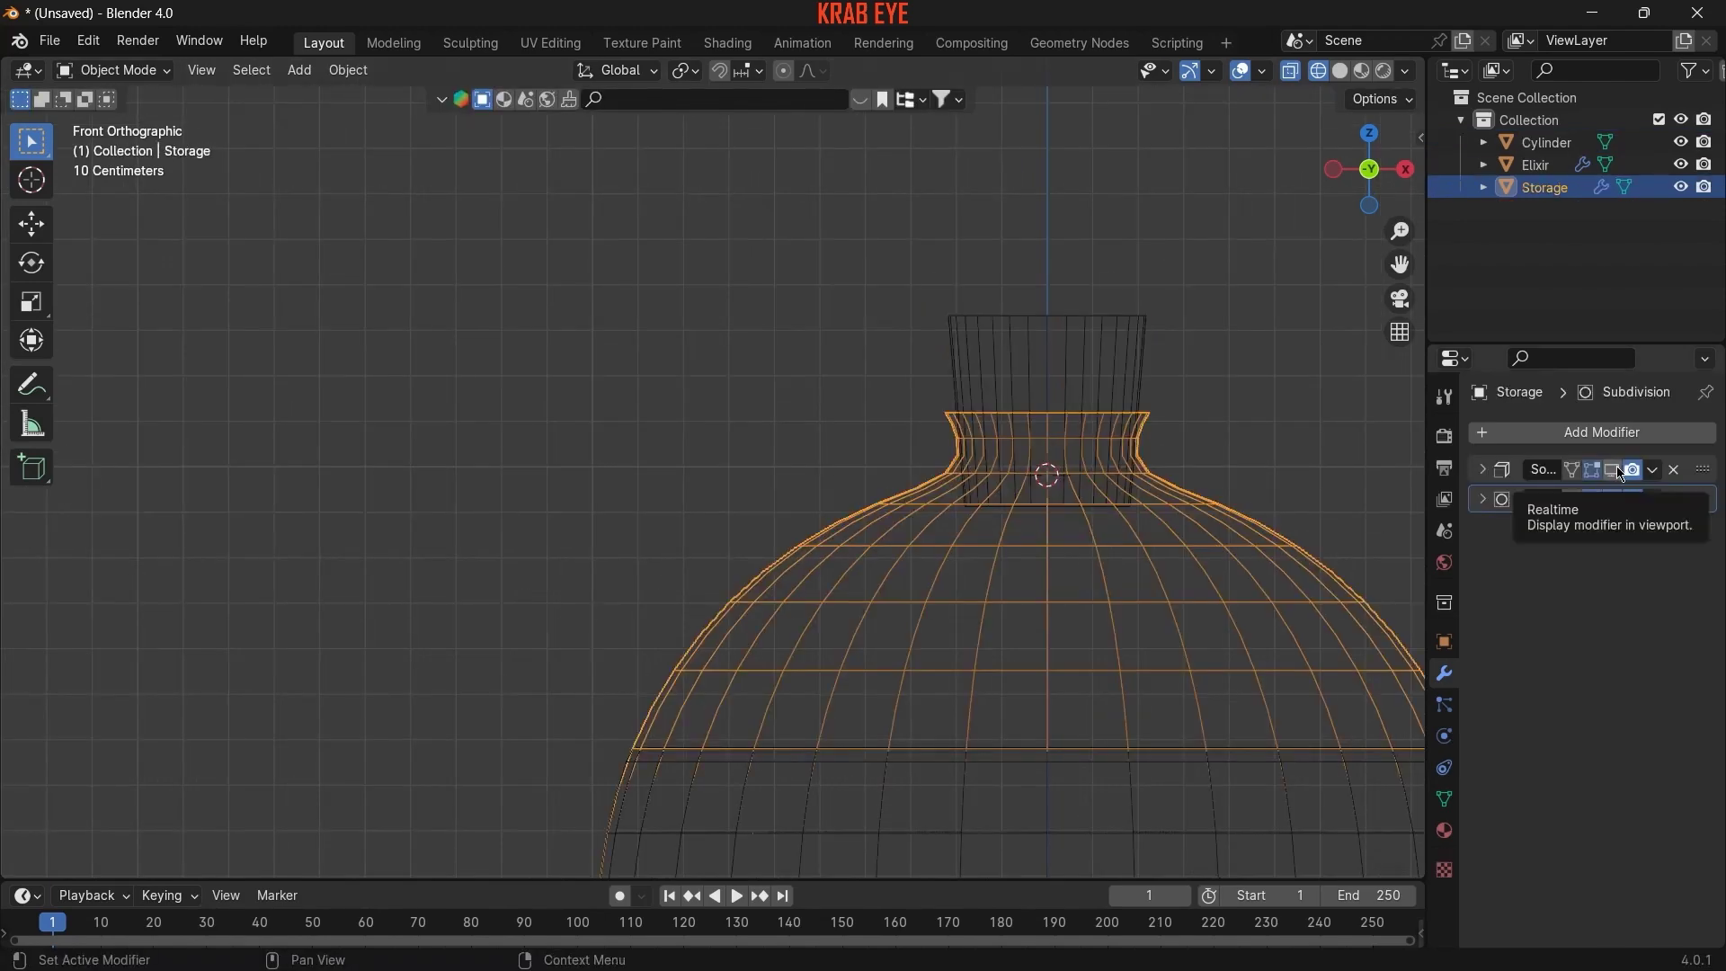
{"action": "left_click", "coordinate": [1633, 469]}
- Bevel the cylinder's top edge loop, redoing it as a narrower bevel
{"action": "key", "text": "shift+z"}
{"action": "mouse_move", "coordinate": [1048, 476]}
{"action": "middle_mouse_down"}
{"action": "mouse_move", "coordinate": [1016, 386]}
{"action": "mouse_move", "coordinate": [801, 467]}
{"action": "middle_mouse_up"}
{"action": "left_click", "coordinate": [802, 467]}
{"action": "key", "text": "Tab"}
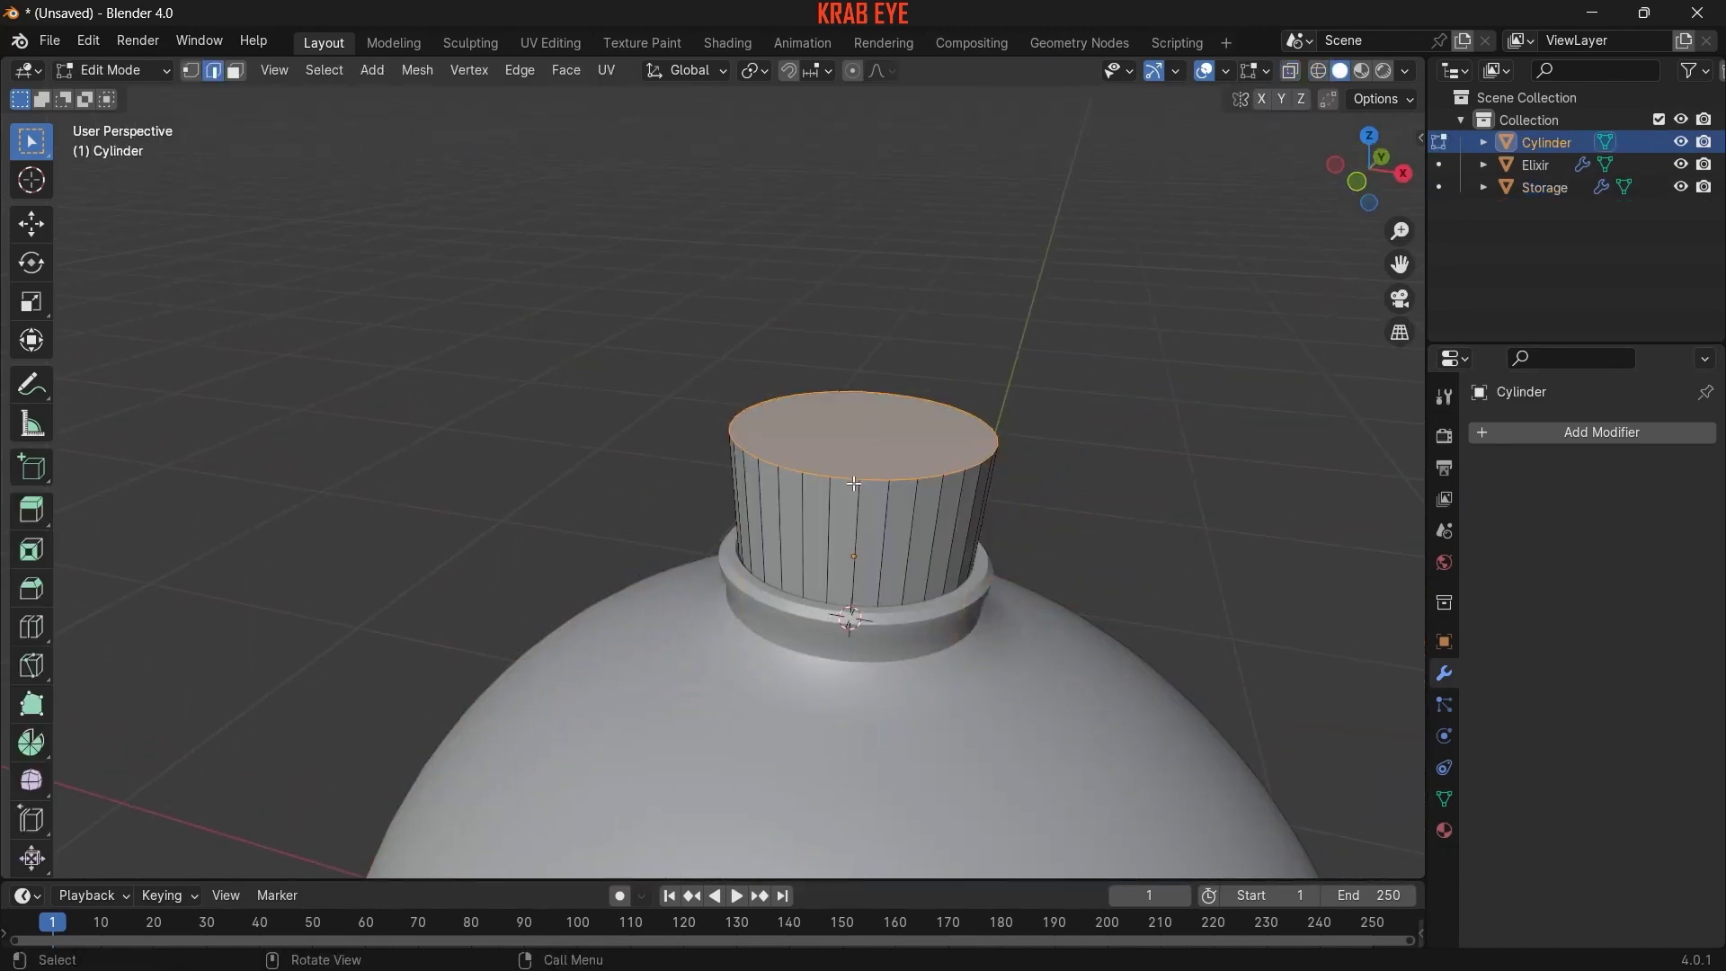
{"action": "left_click", "coordinate": [944, 386], "text": "alt"}
{"action": "key", "text": "ctrl+b"}
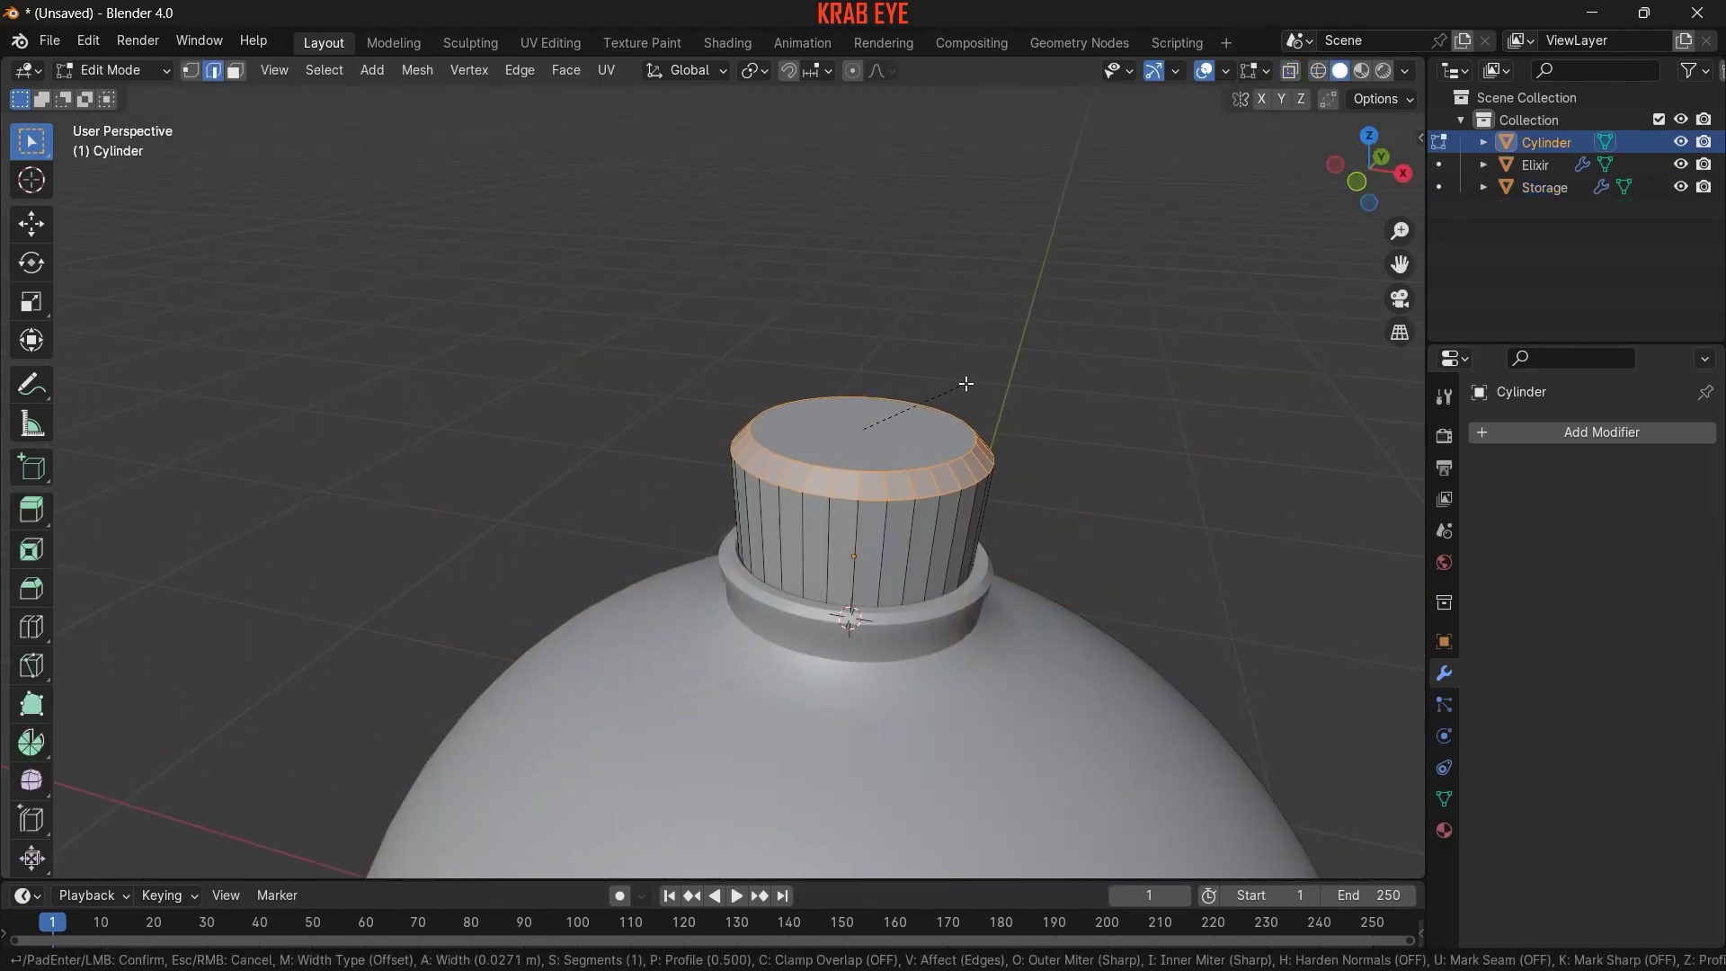
{"action": "left_click", "coordinate": [968, 384]}
{"action": "key", "text": "ctrl+z"}
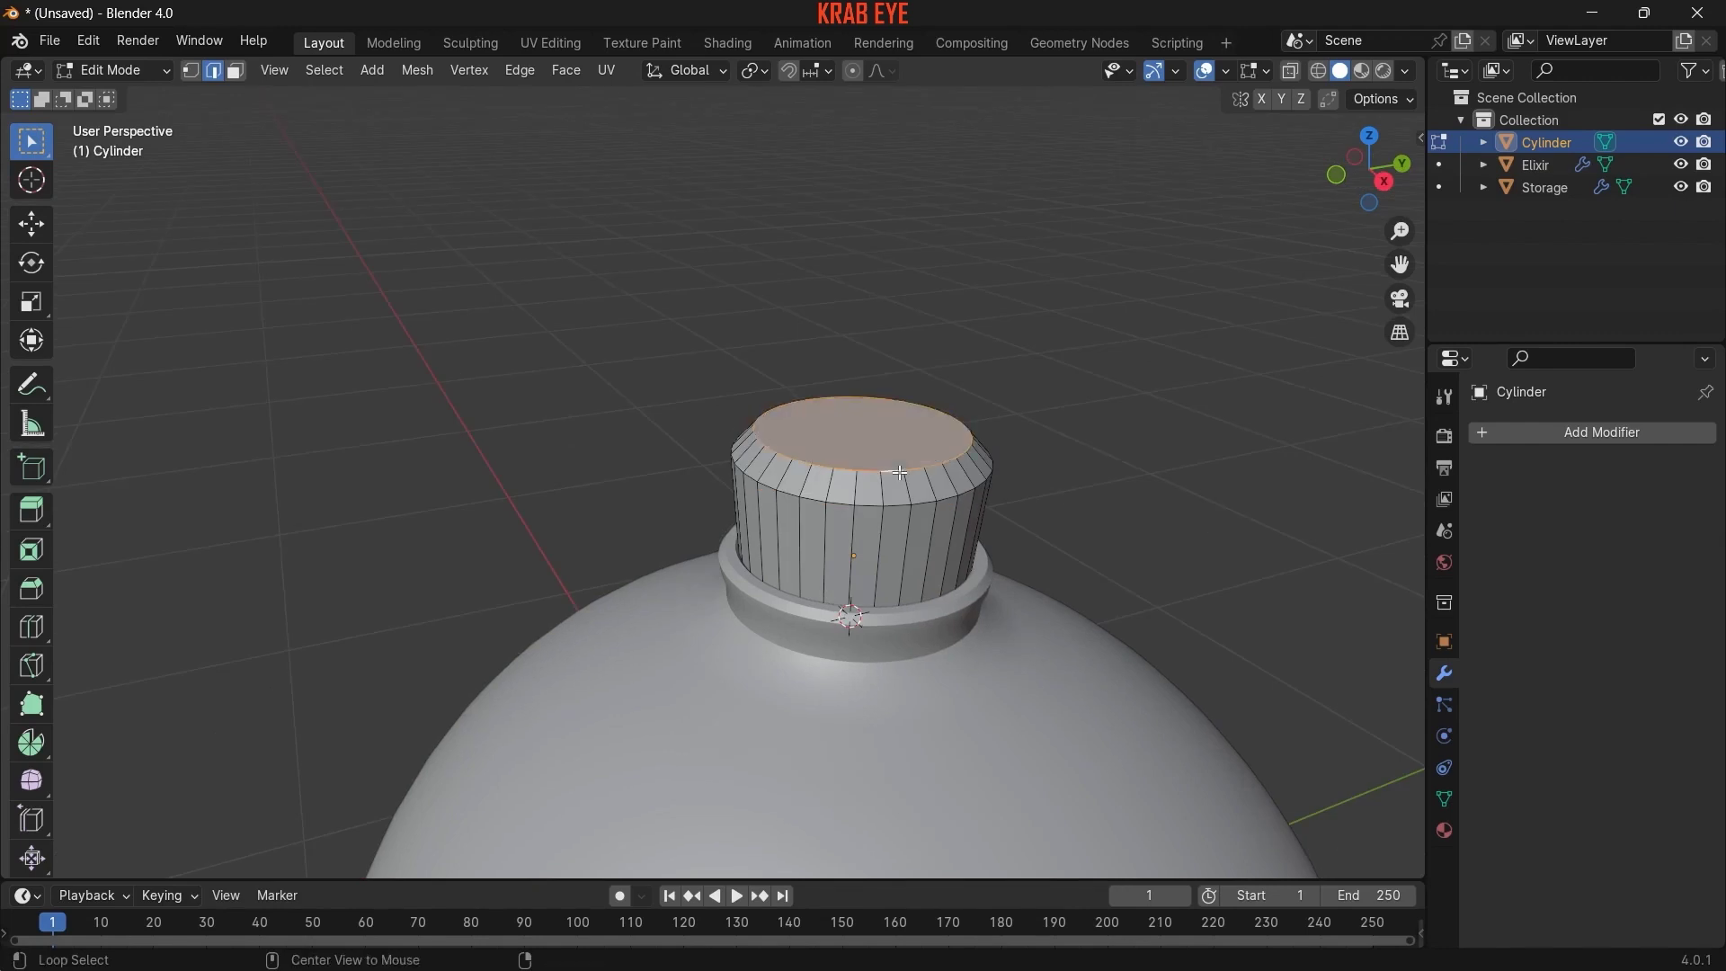
{"action": "key", "text": "ctrl+b"}
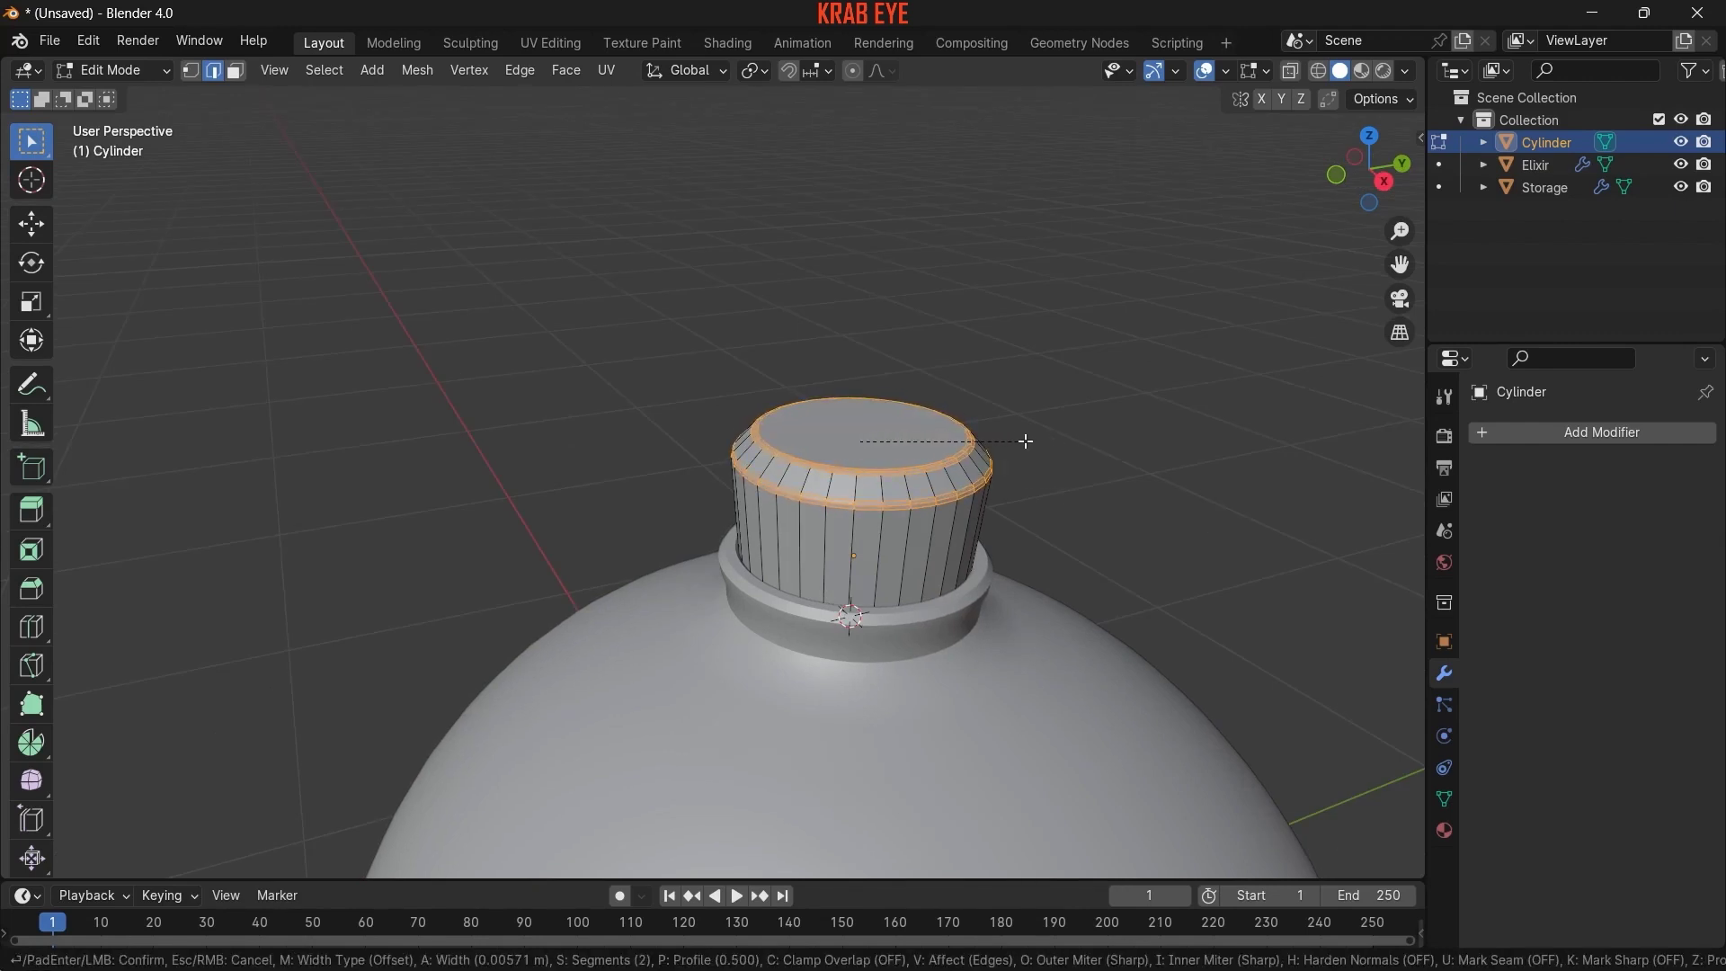
{"action": "left_click", "coordinate": [1024, 443]}
- Add Subdivision Surface smoothing to the cylinder
{"action": "key", "text": "Tab"}
{"action": "key", "text": "shift+a"}
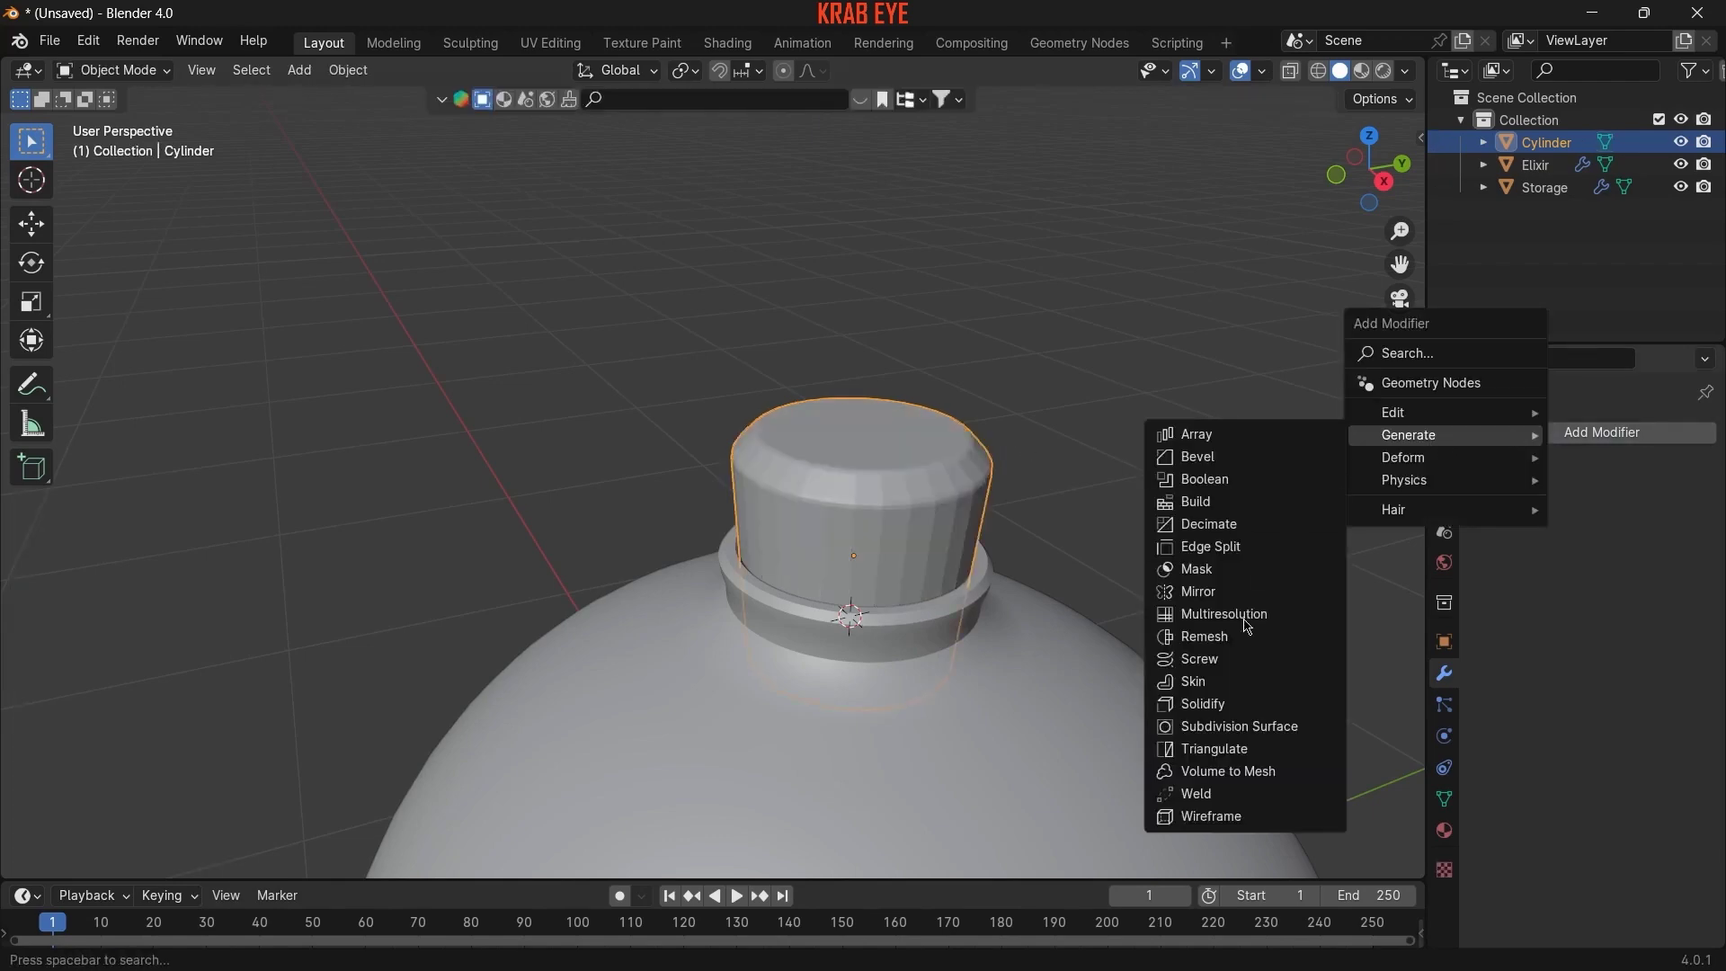
{"action": "left_click", "coordinate": [1232, 730]}
- Add a supporting loop cut slid down near the cylinder's base, in wireframe view
{"action": "key", "text": "Tab"}
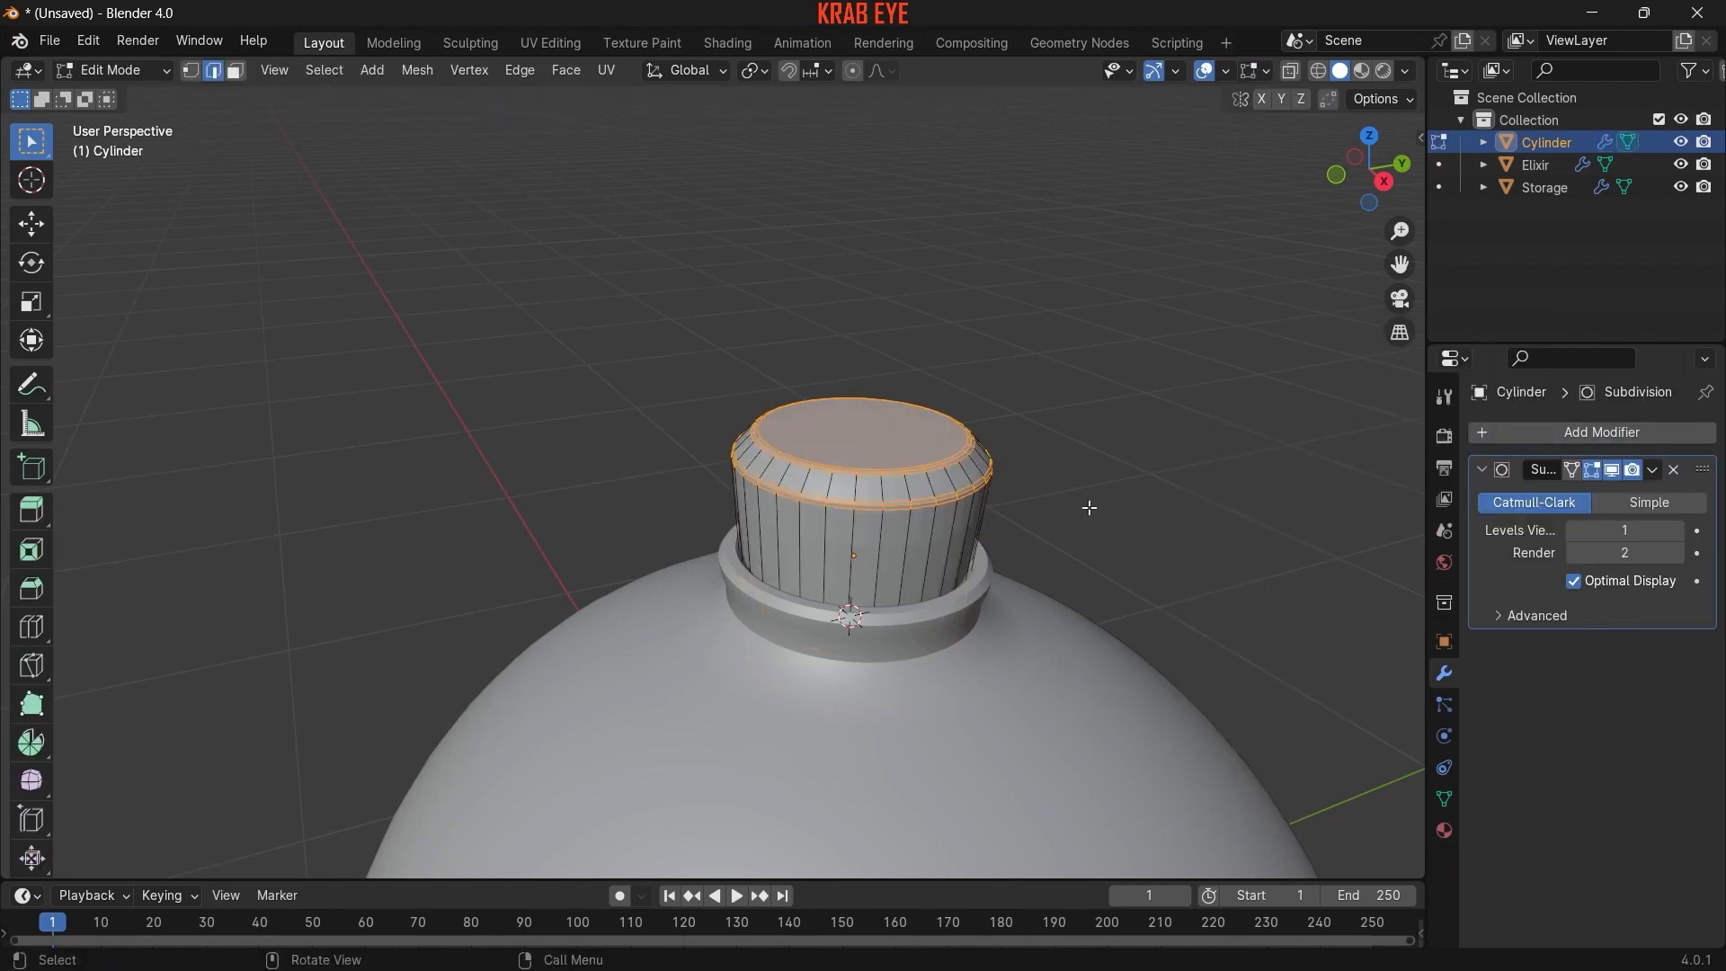
{"action": "key", "text": "z"}
{"action": "left_click", "coordinate": [902, 505]}
{"action": "middle_click_drag", "start_coordinate": [902, 506], "coordinate": [927, 627]}
{"action": "key", "text": "ctrl+r"}
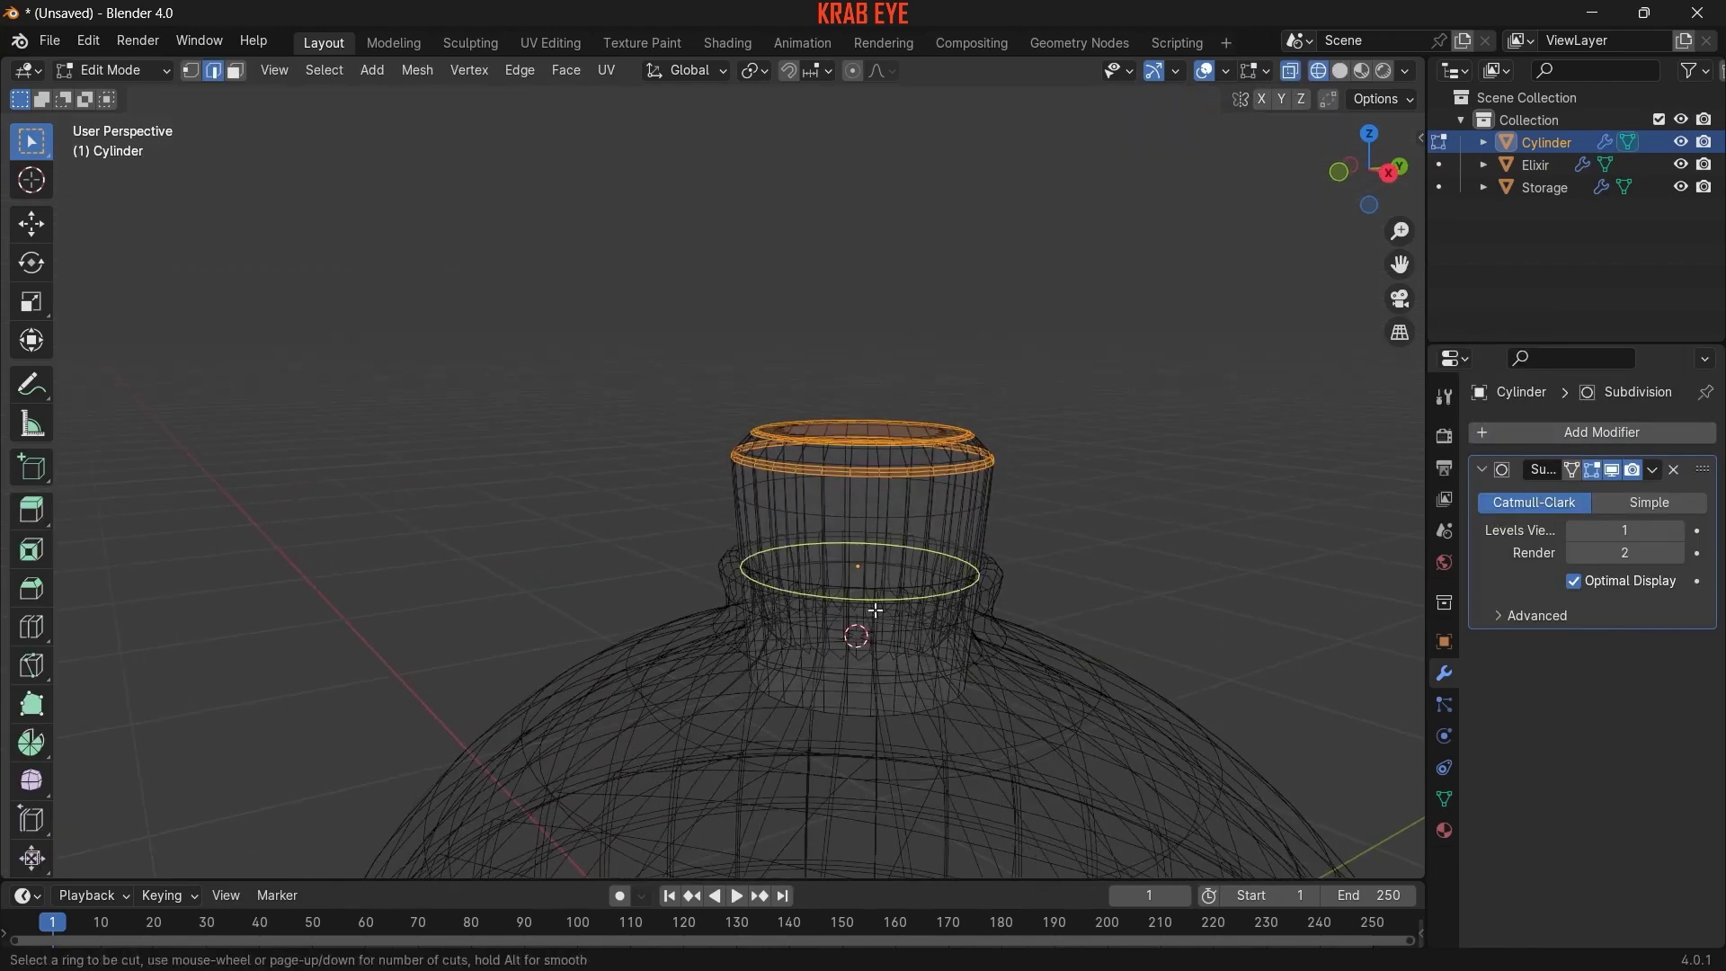
{"action": "left_click", "coordinate": [870, 621]}
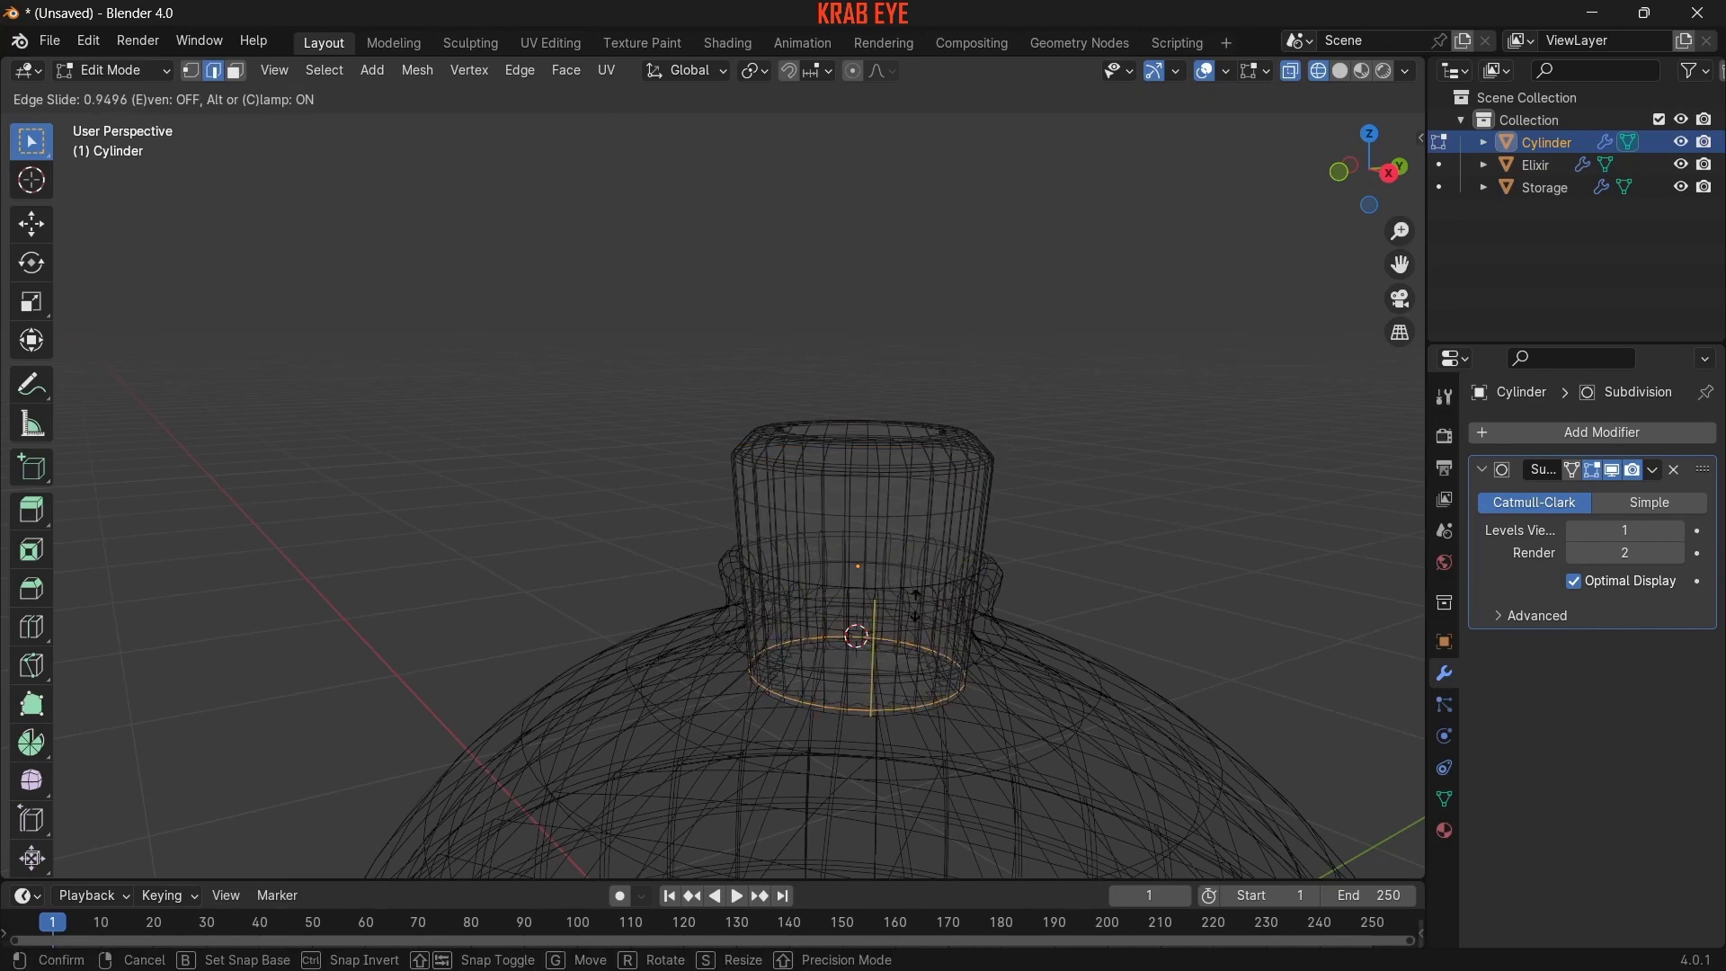
{"action": "left_click", "coordinate": [858, 640]}
{"action": "key", "text": "Tab"}
{"action": "key", "text": "z"}
{"action": "left_click", "coordinate": [1032, 593]}
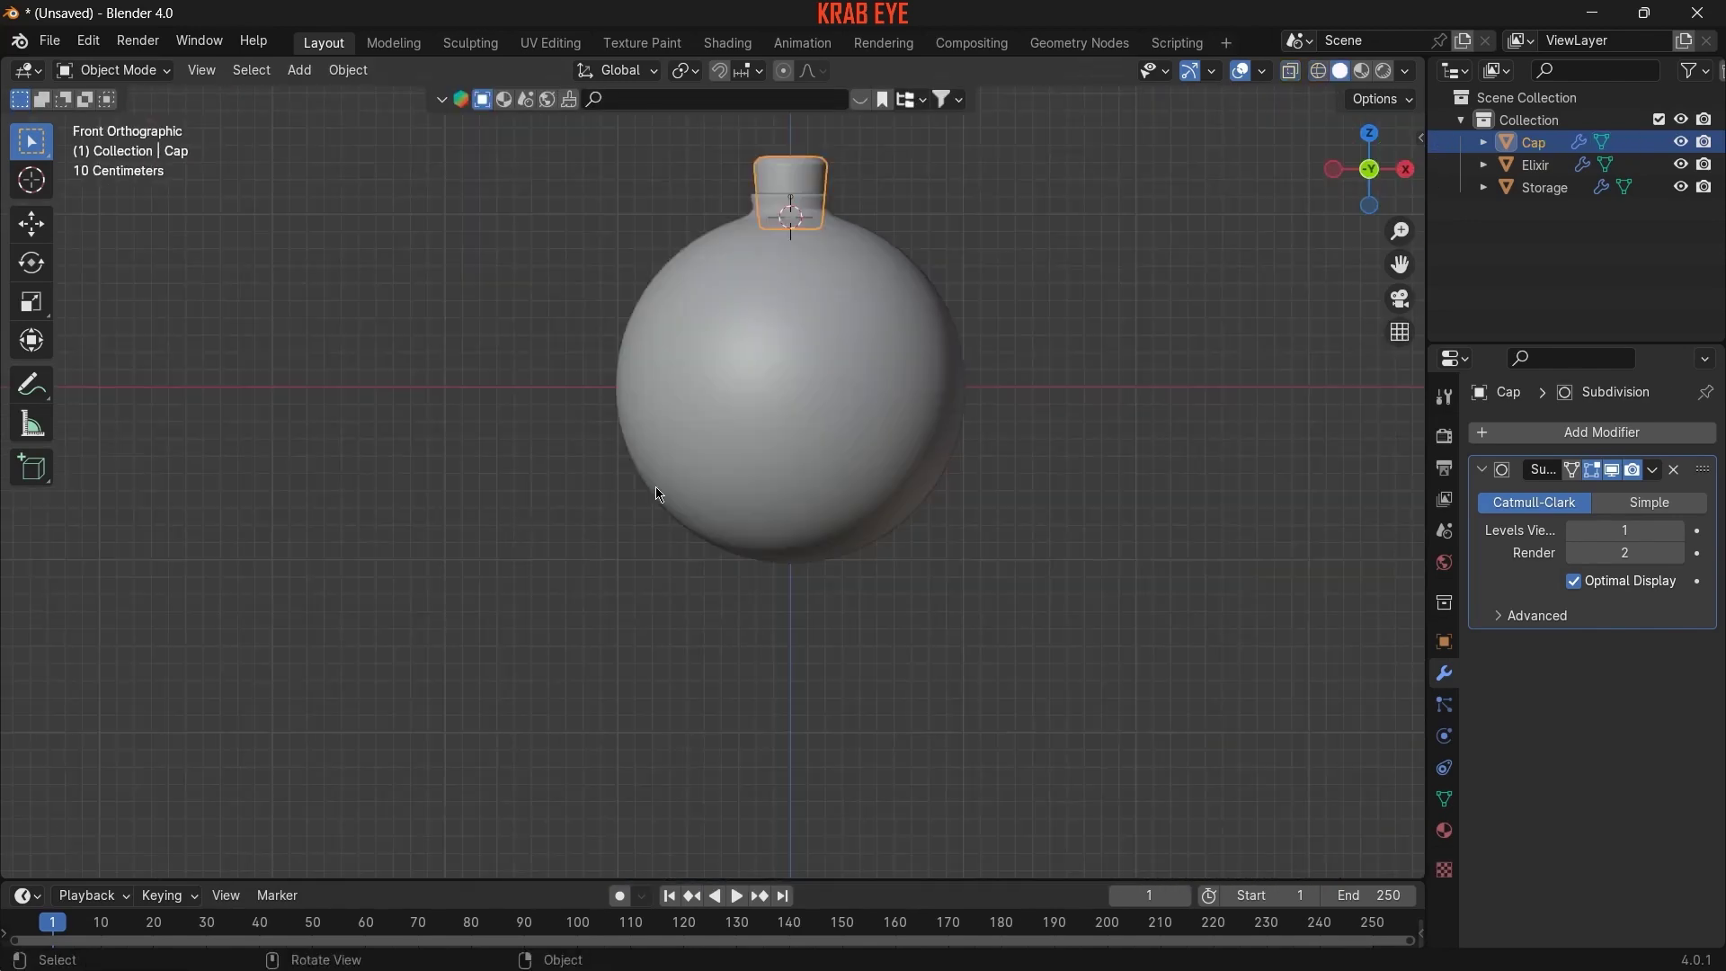
- Add a cube at the world origin and move it 1 m along X
{"action": "key", "text": "shift+s"}
{"action": "left_click", "coordinate": [854, 490]}
{"action": "key", "text": "shift+a"}
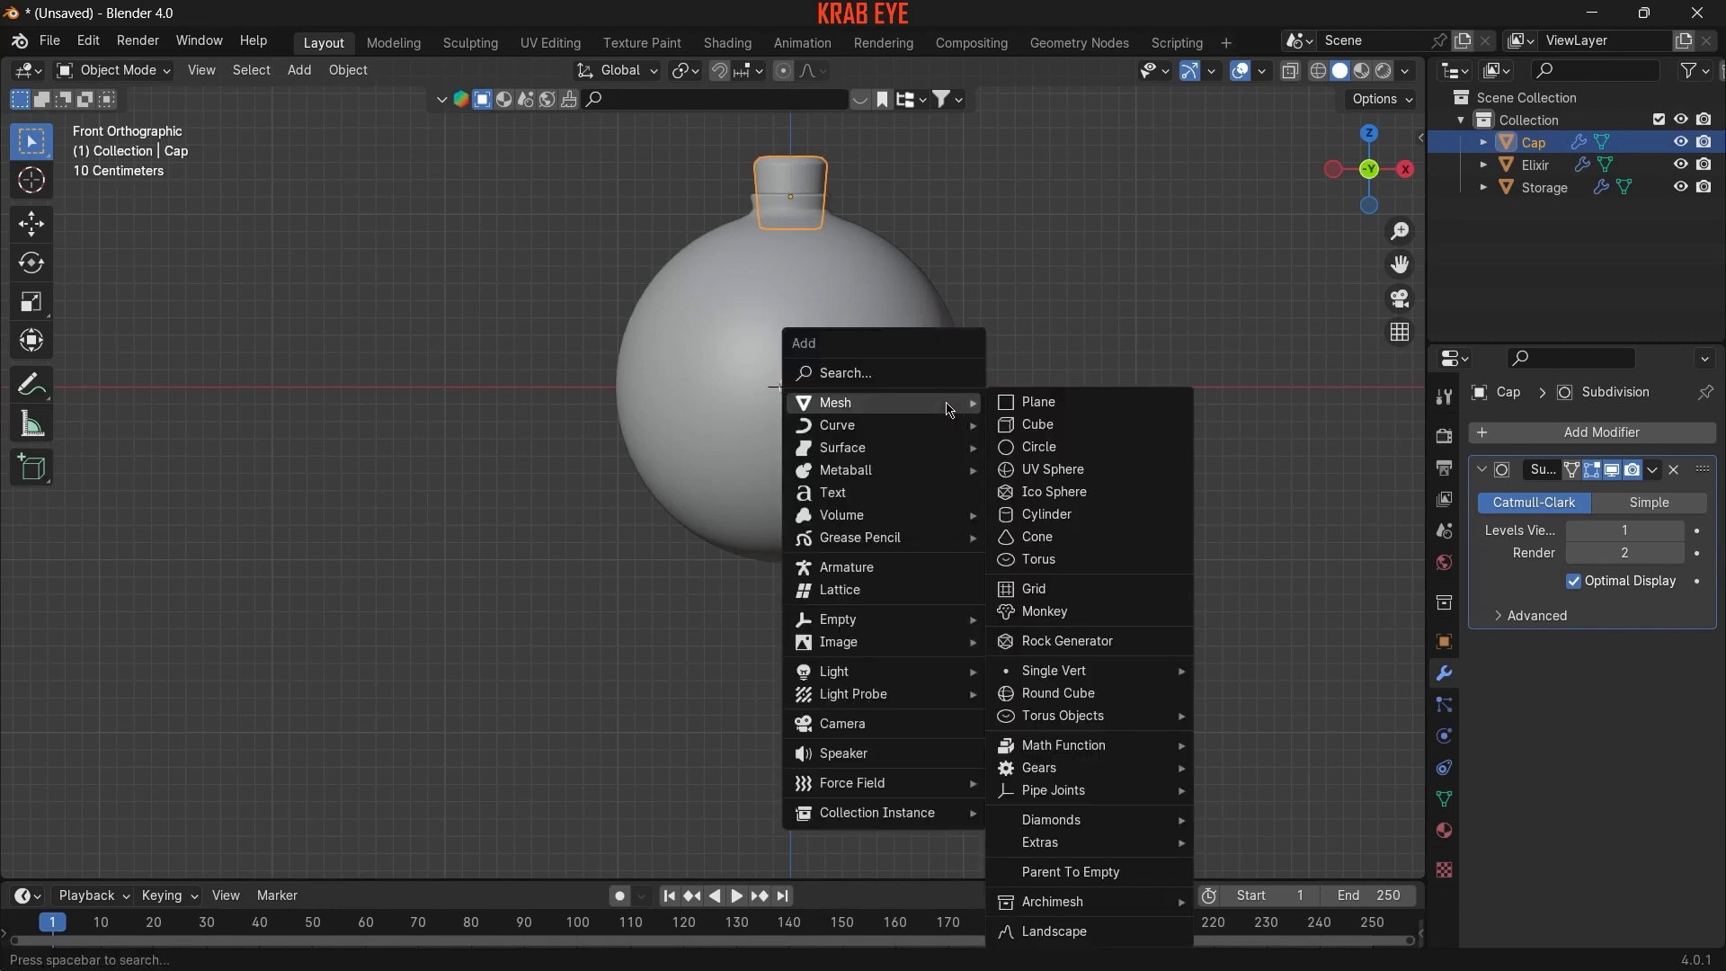
{"action": "left_click", "coordinate": [1081, 421]}
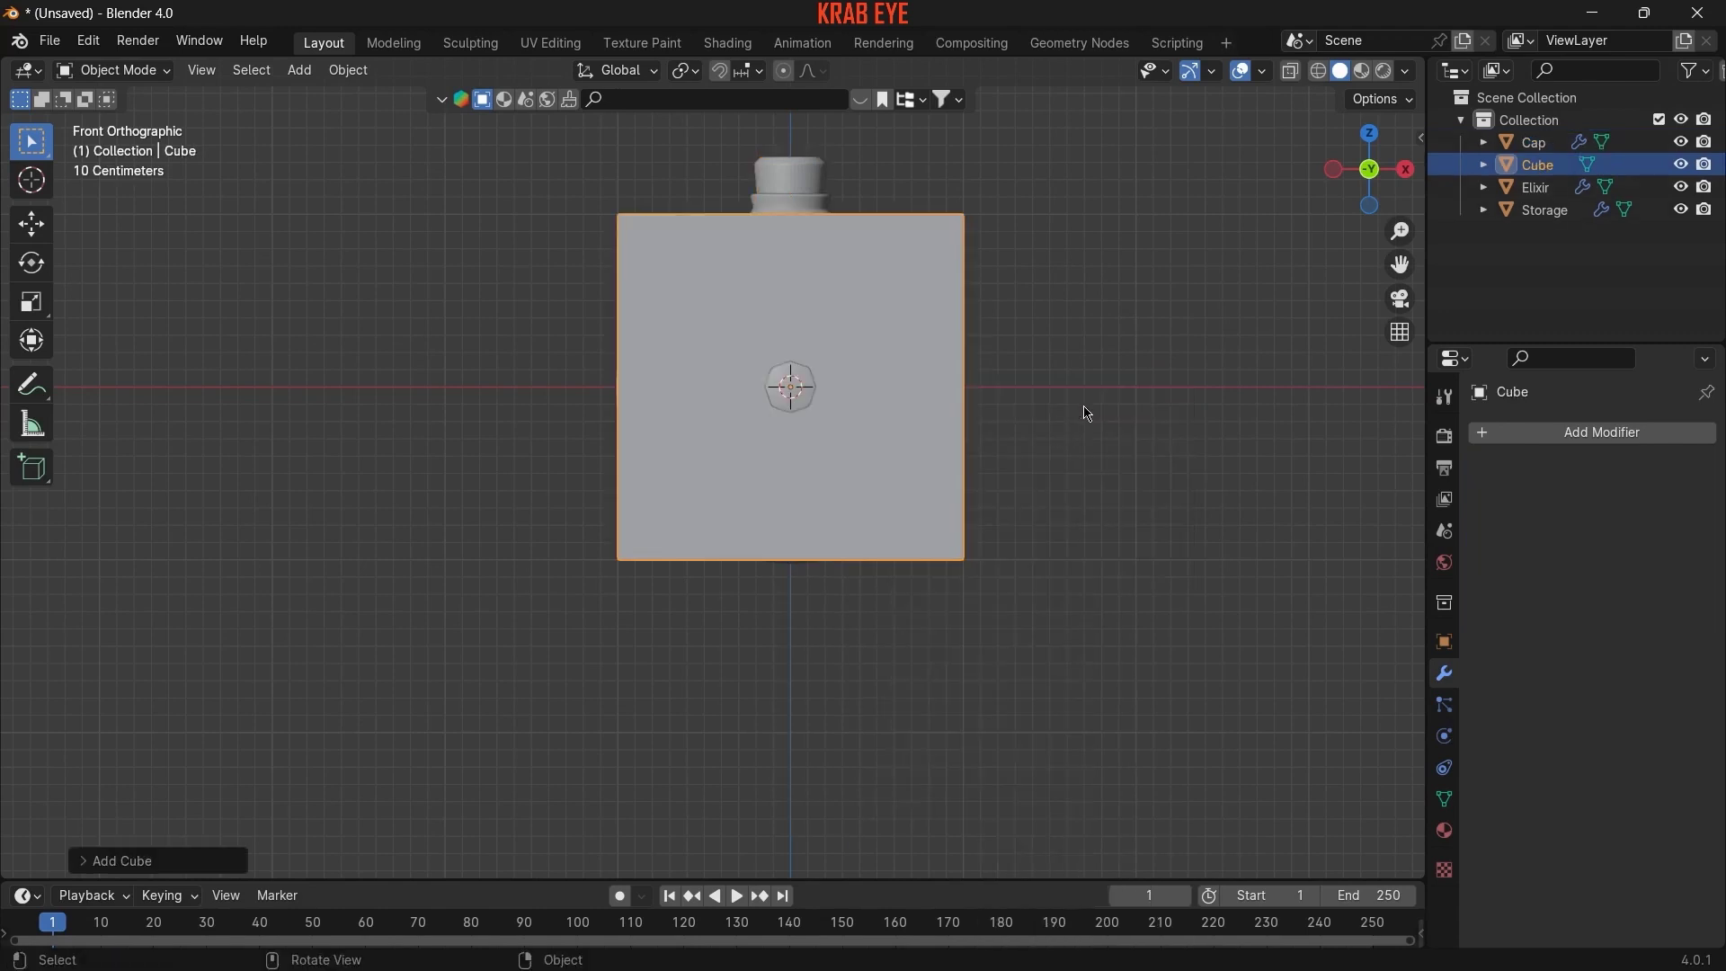
{"action": "type", "text": "gx"}
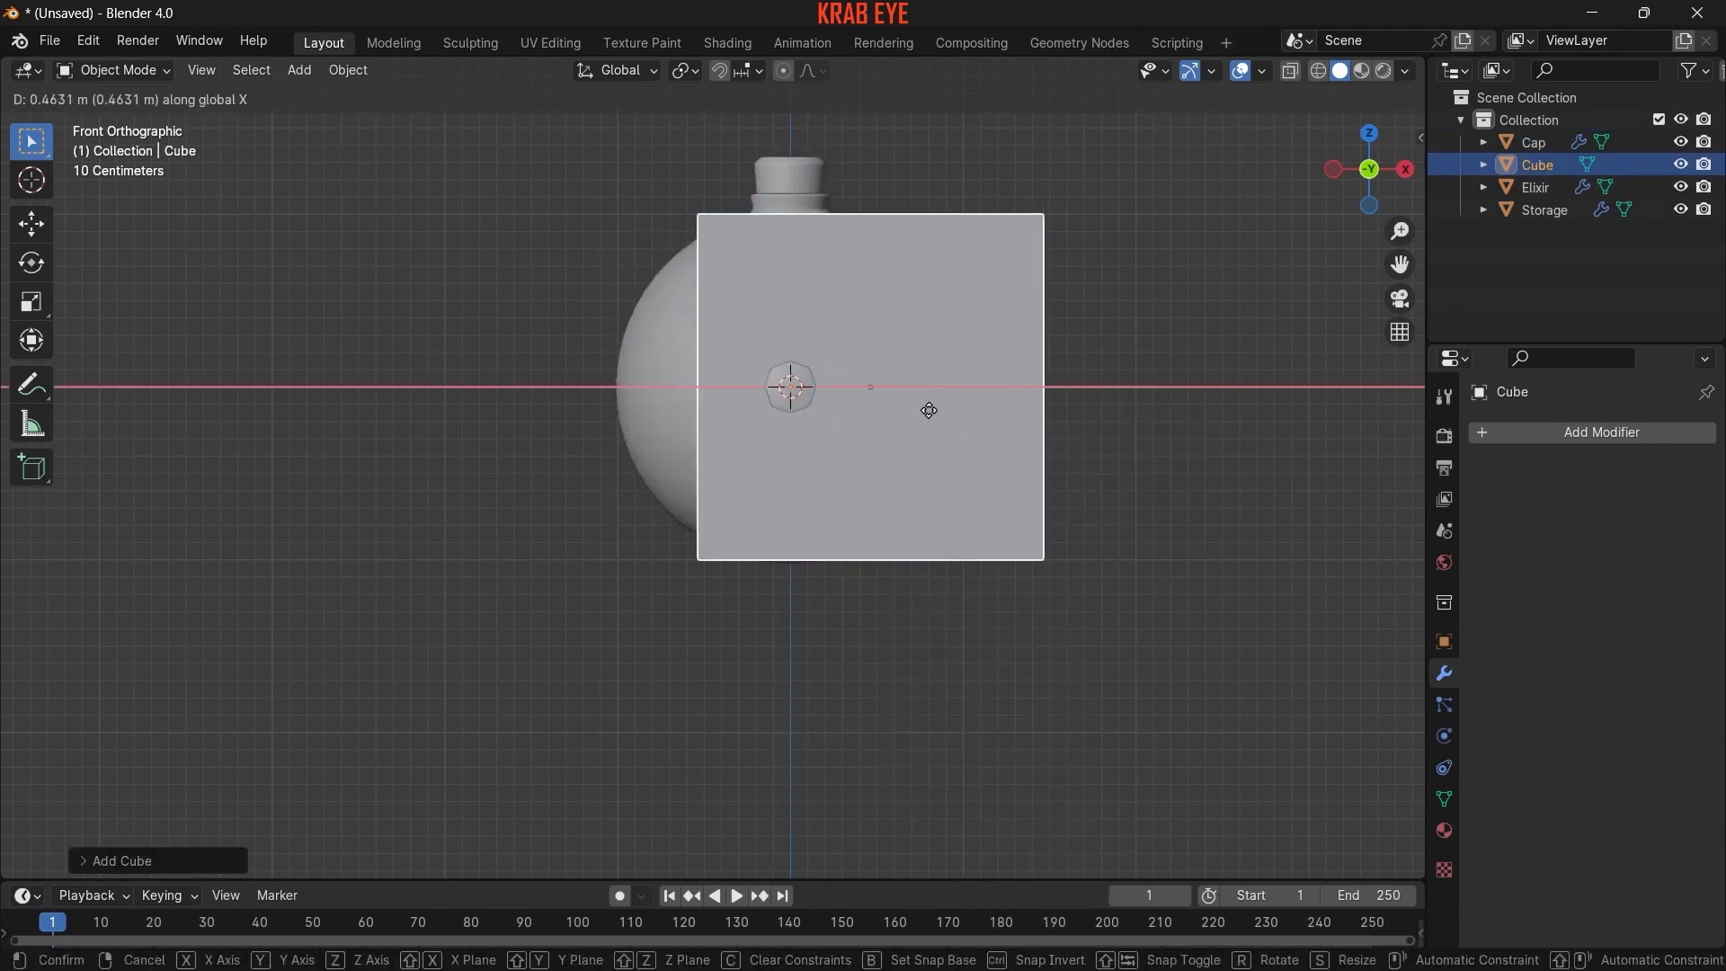
{"action": "type", "text": "1"}
{"action": "key", "text": "Return"}
- Shrink the cube into a small block placed just right of the flask
{"action": "key", "text": "Tab"}
{"action": "key", "text": "s"}
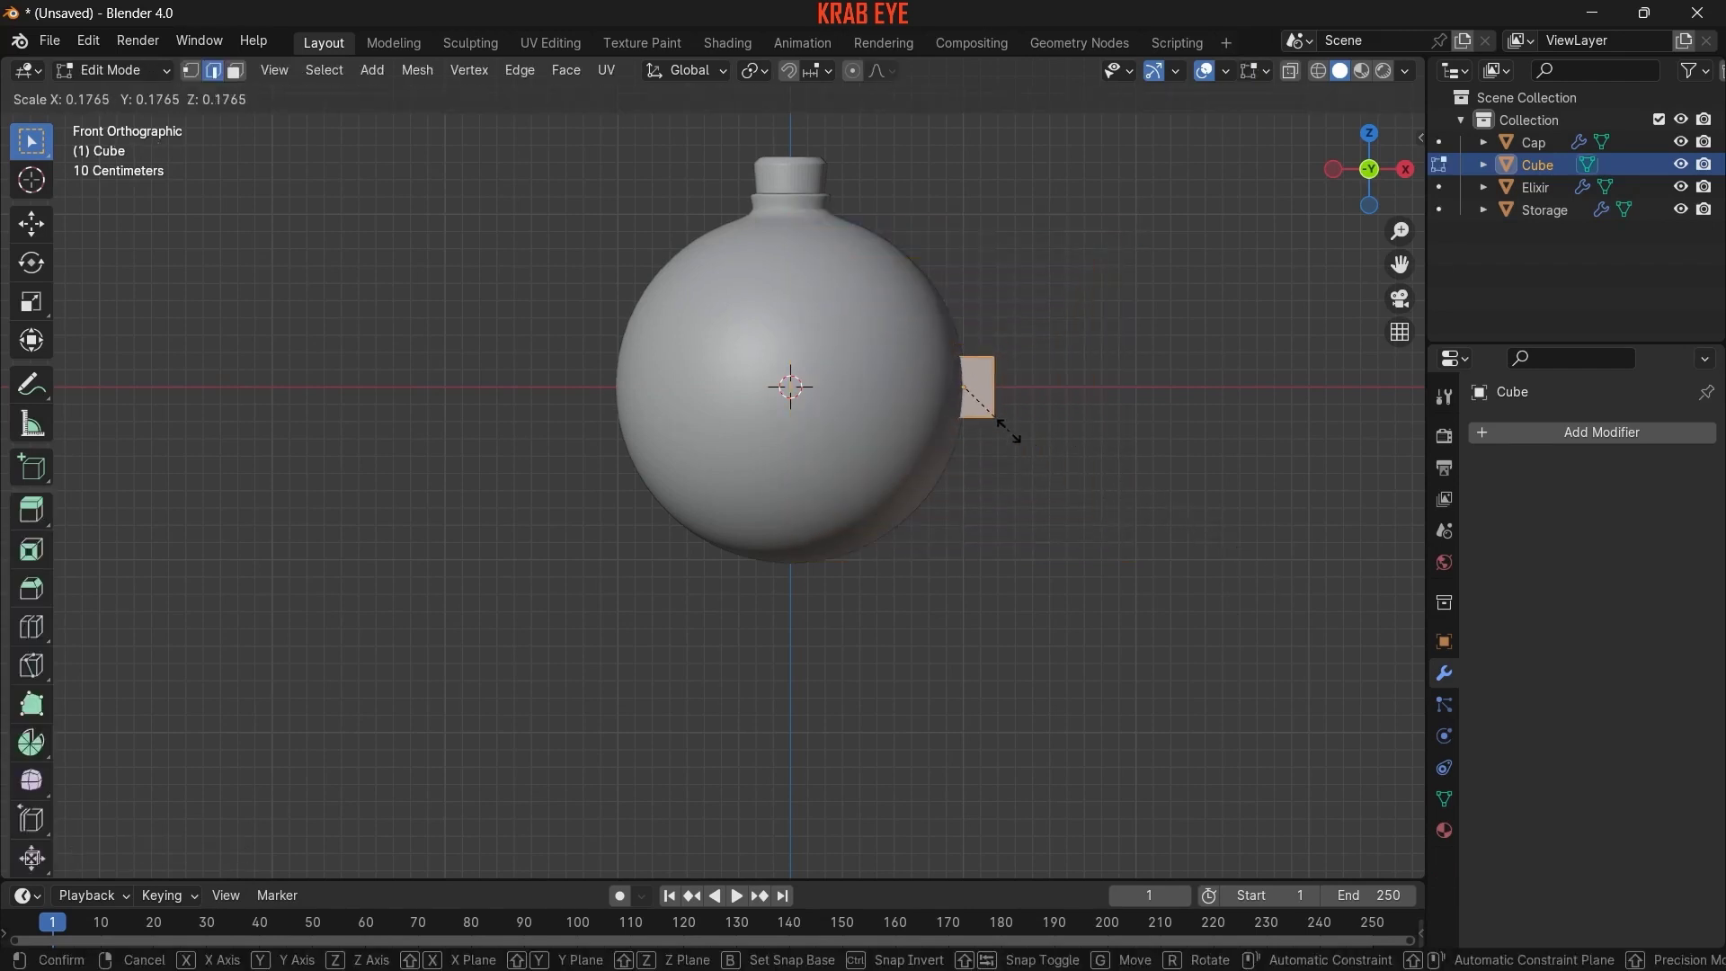
{"action": "left_click", "coordinate": [1008, 430]}
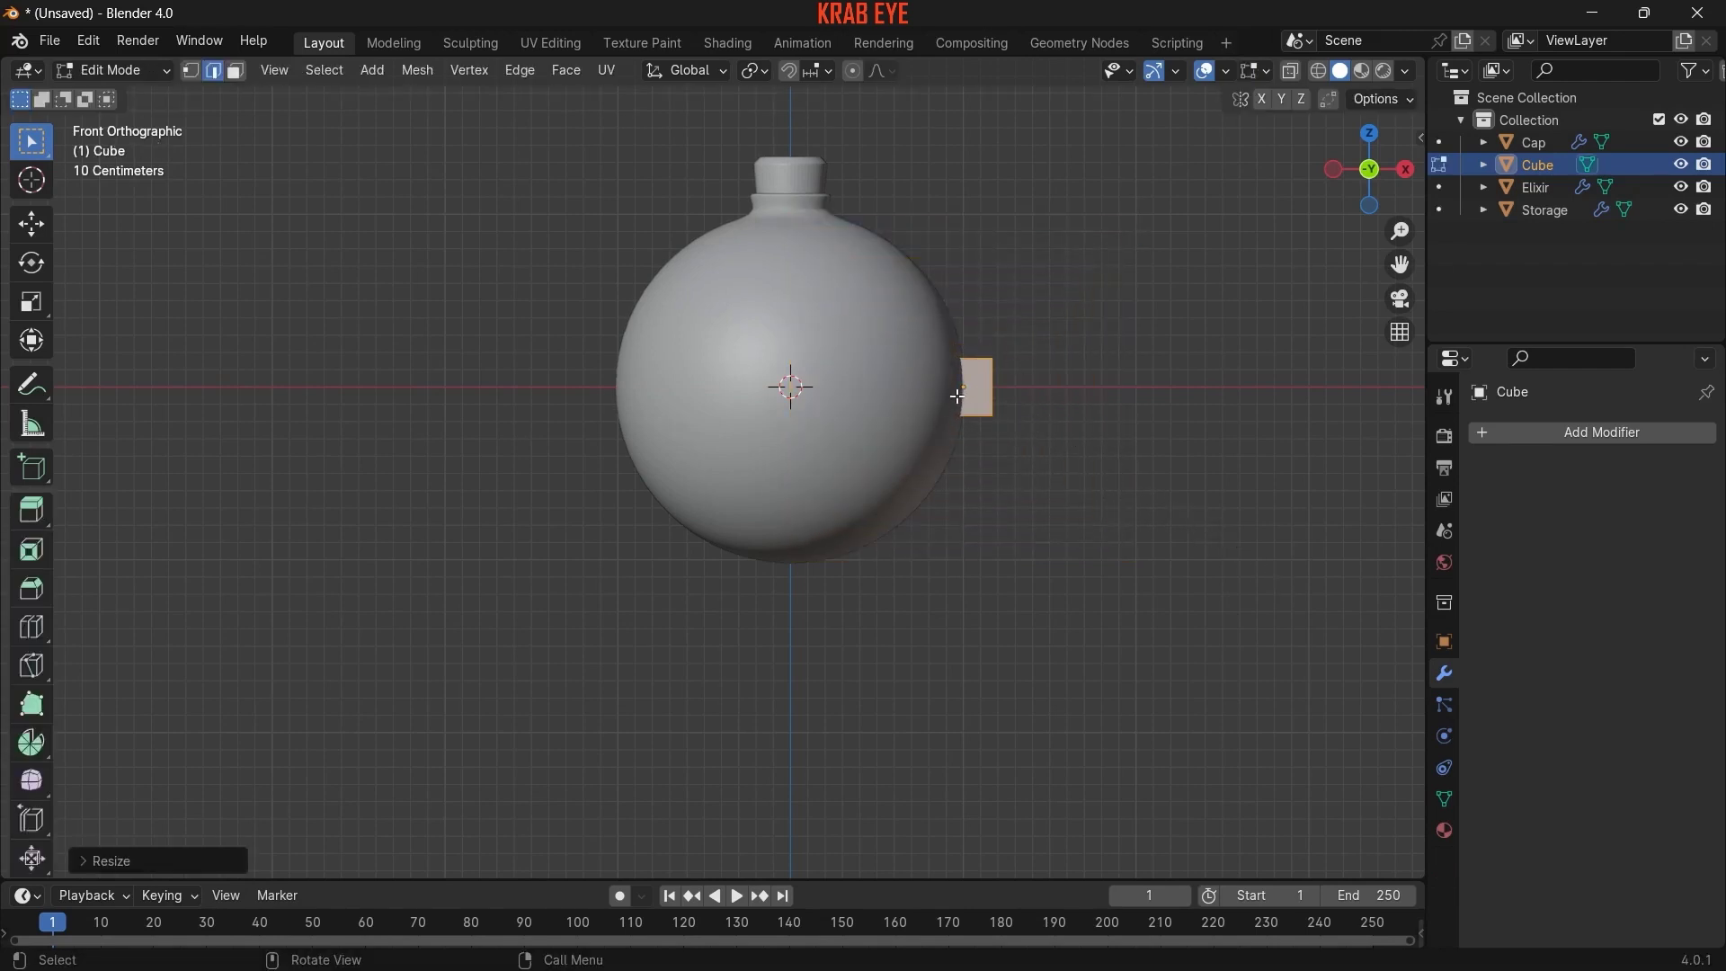
{"action": "key", "text": "g"}
{"action": "key", "text": "x"}
{"action": "left_click", "coordinate": [991, 394]}
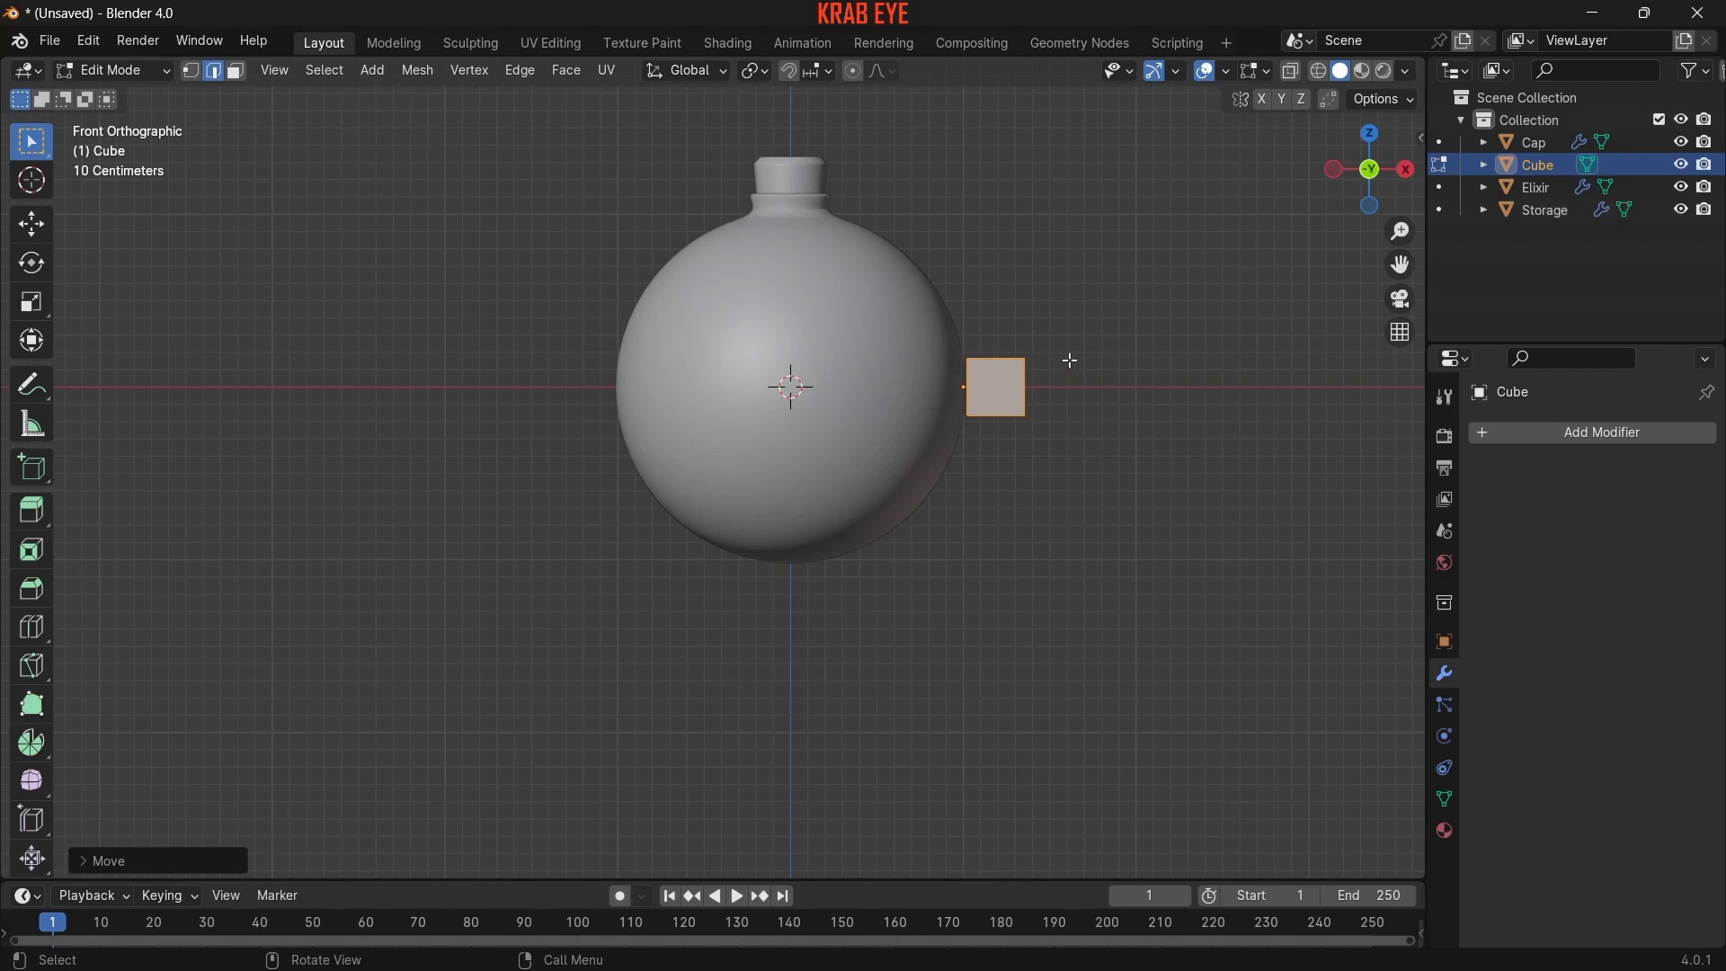
{"action": "middle_click_drag", "start_coordinate": [1070, 361], "coordinate": [973, 428]}
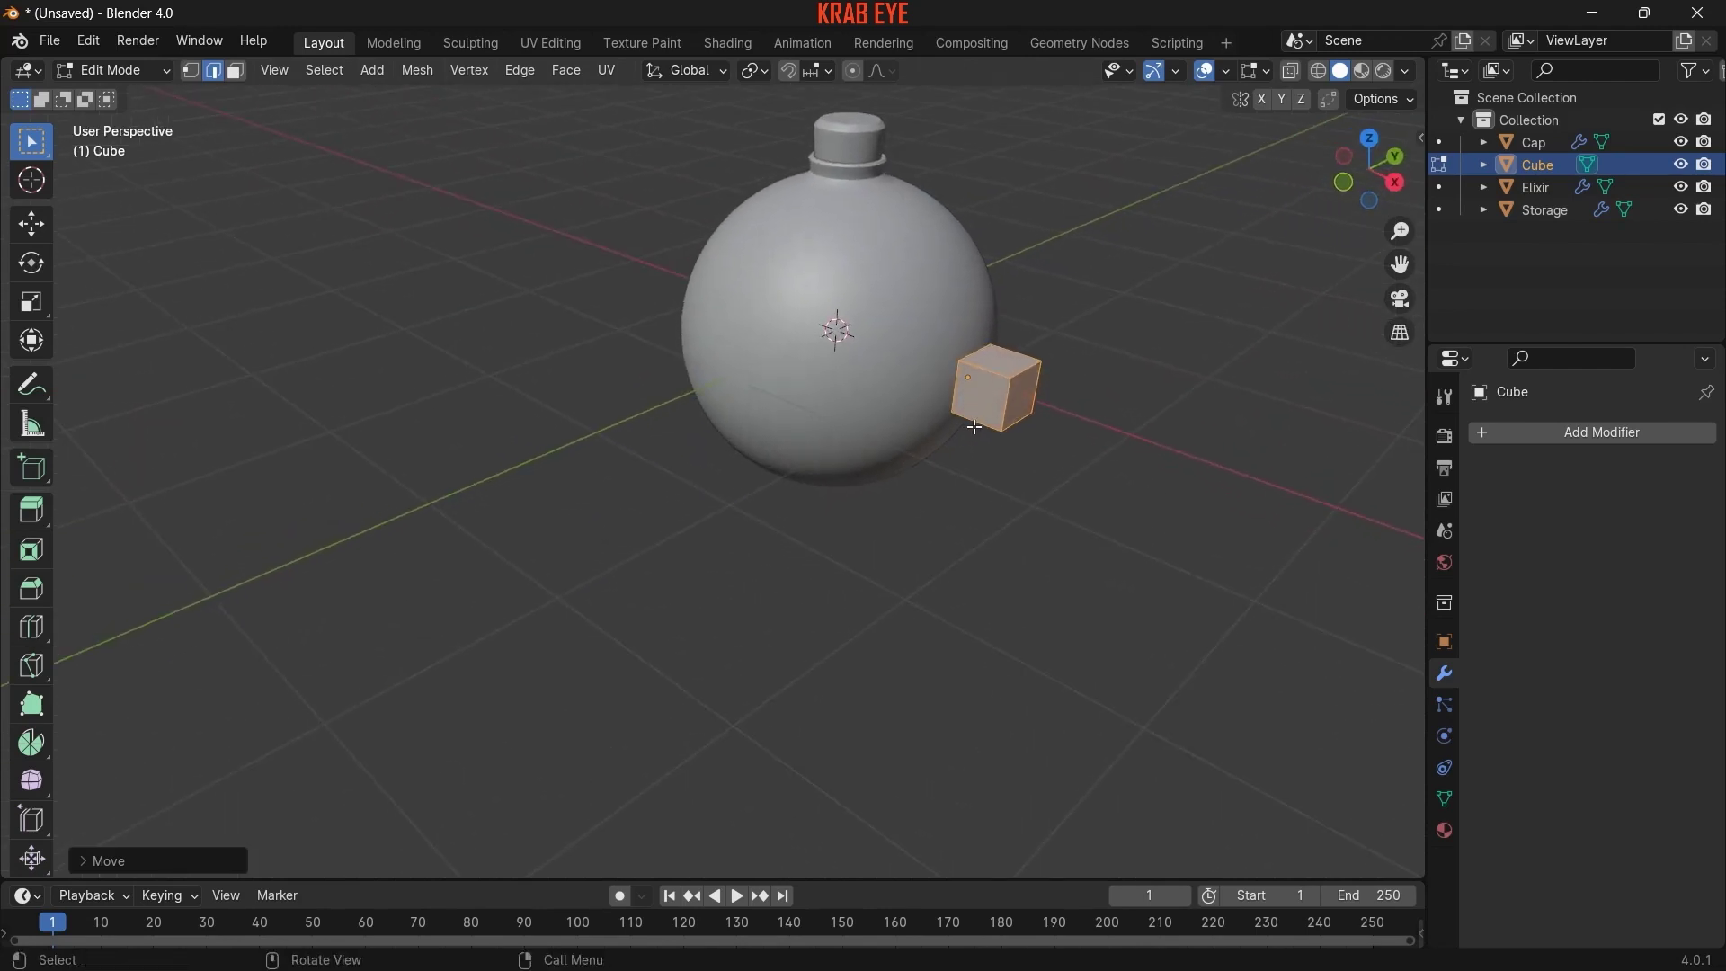
{"action": "key", "text": "KP_1"}
{"action": "key", "text": "Tab"}
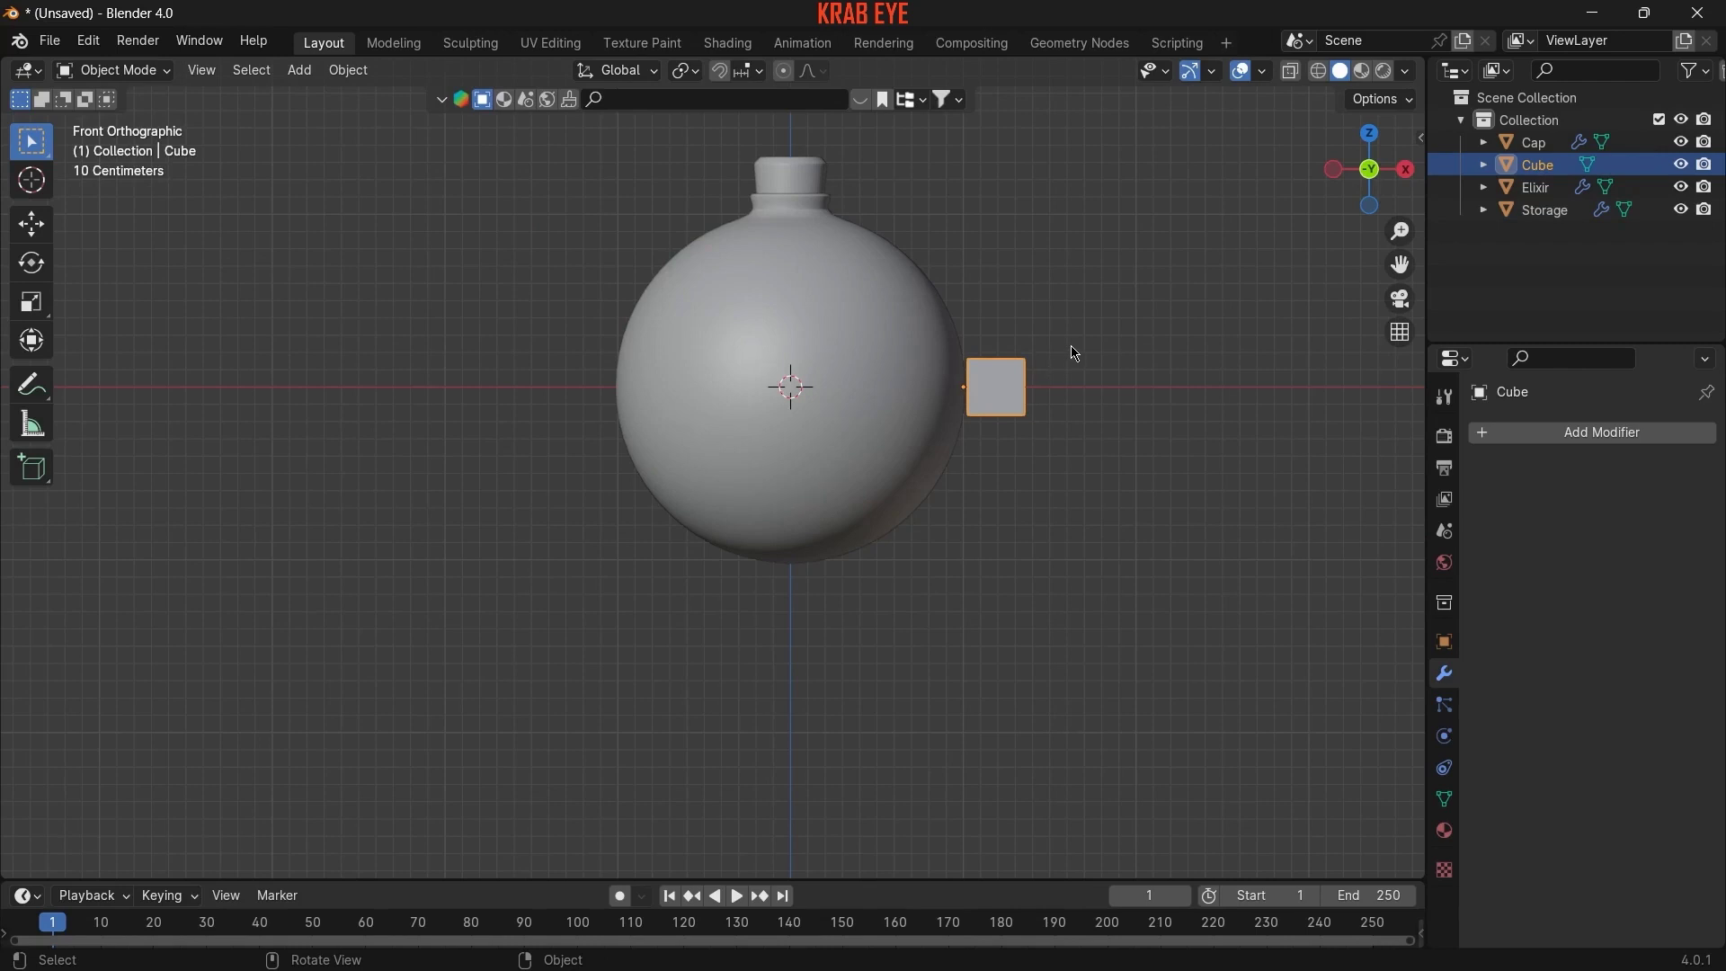
- Stretch the block vertically into a tall post and lower it
{"action": "key", "text": "s"}
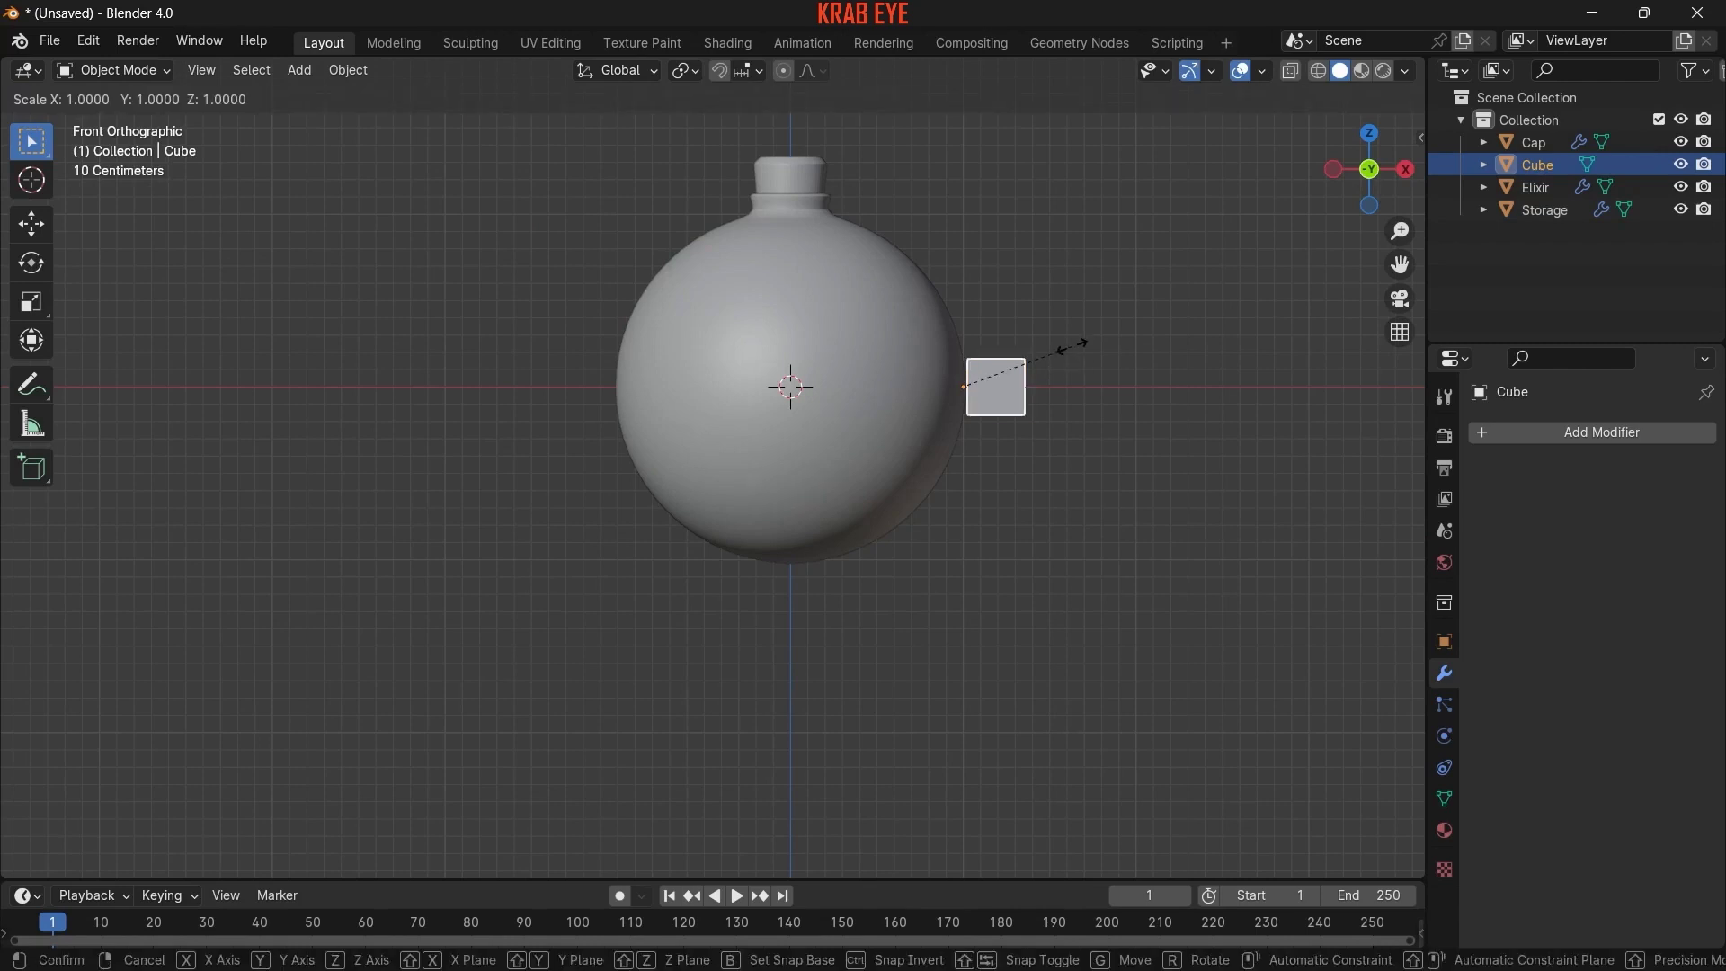
{"action": "key", "text": "z"}
{"action": "left_click", "coordinate": [1233, 327]}
{"action": "key", "text": "Tab"}
{"action": "key", "text": "g"}
{"action": "key", "text": "z"}
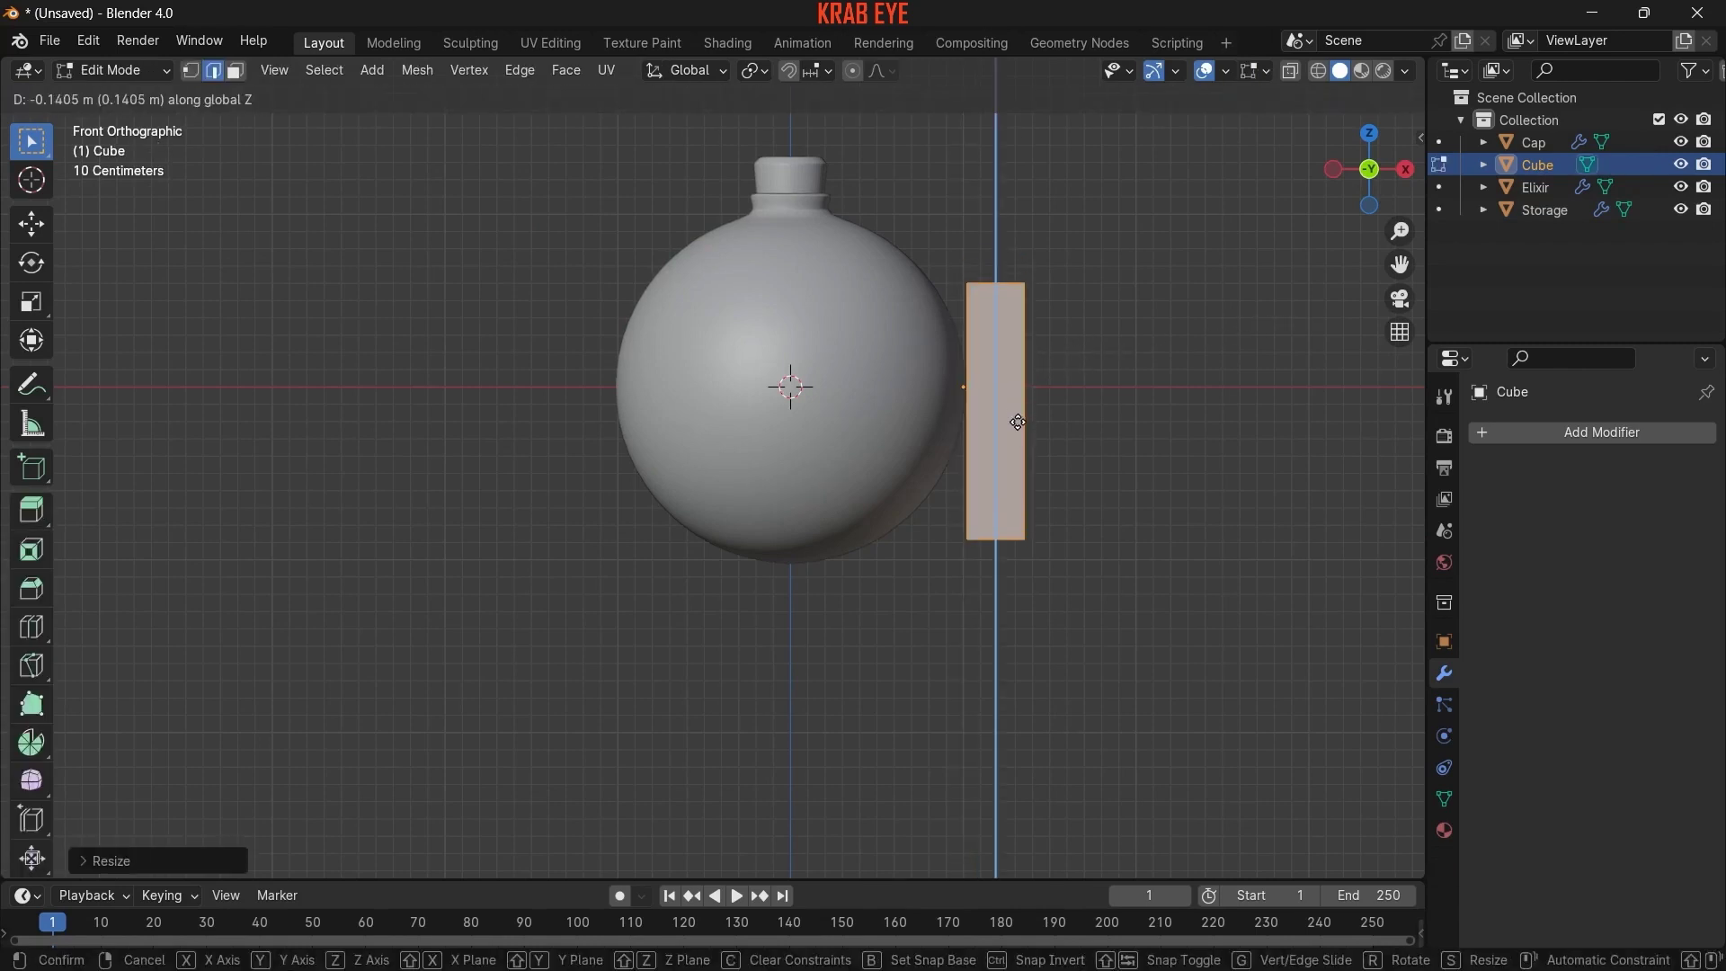
{"action": "left_click", "coordinate": [1038, 325]}
- With X-ray on, add two edge loops and pinch the post's middle inward
{"action": "key", "text": "alt+z"}
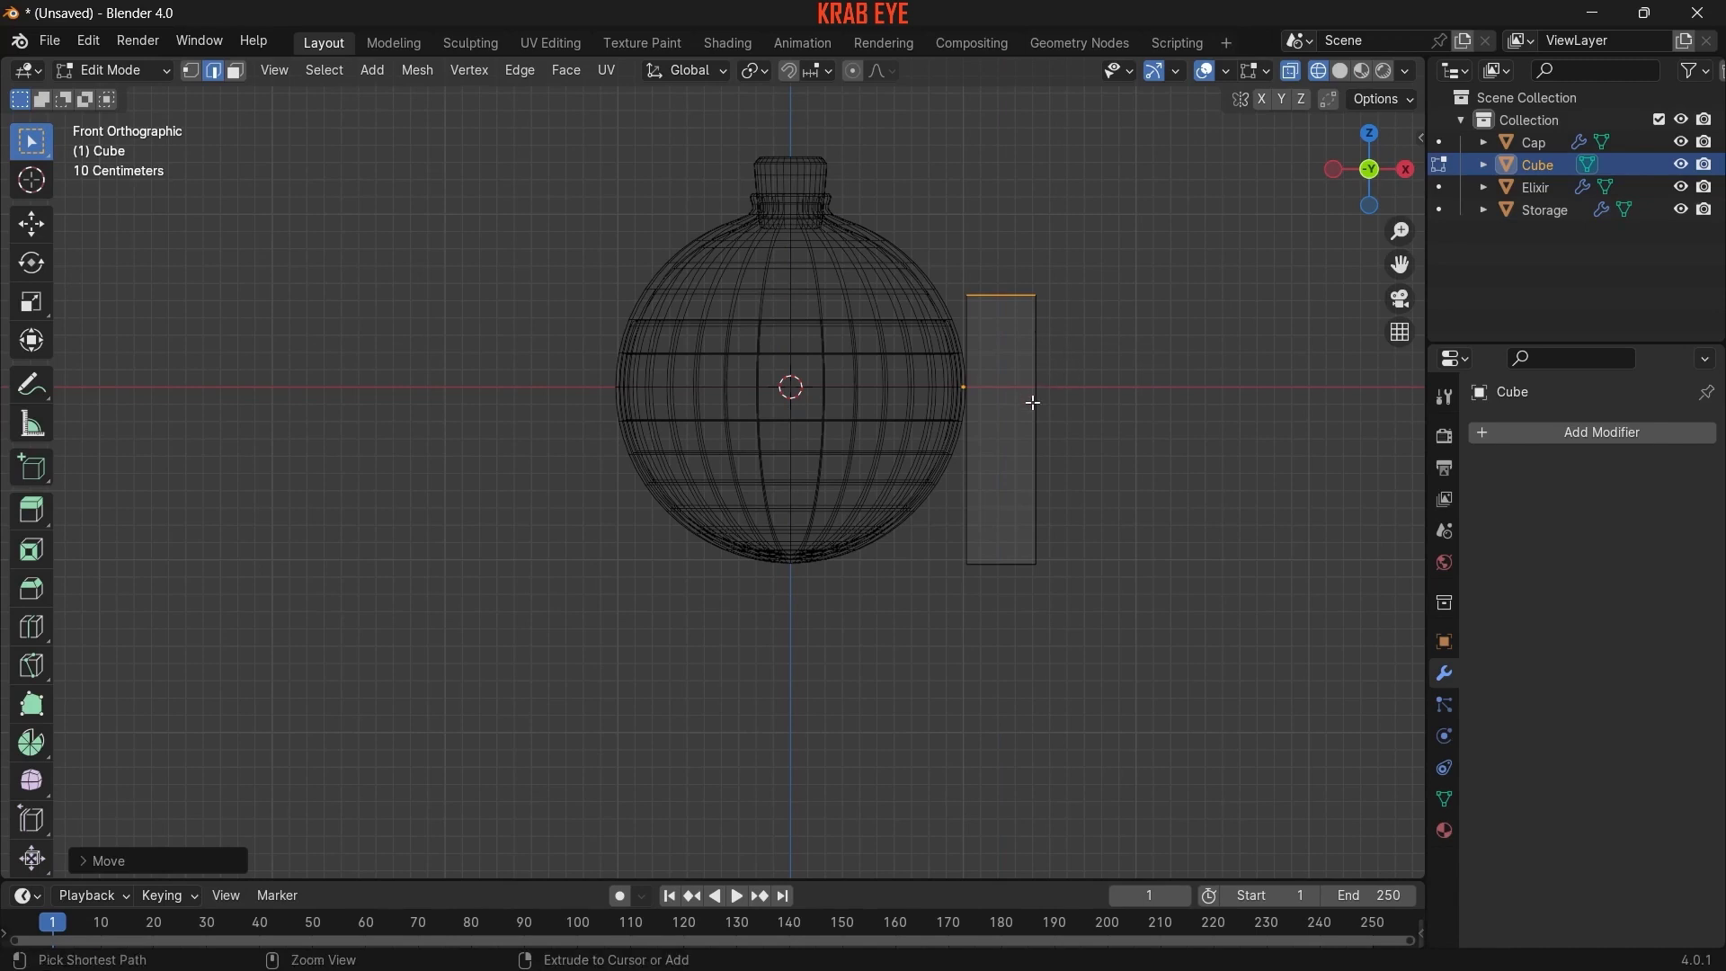
{"action": "key", "text": "ctrl+r"}
{"action": "scroll", "coordinate": [1034, 404], "scroll_direction": "up", "scroll_amount": 1}
{"action": "left_click", "coordinate": [1034, 403]}
{"action": "key", "text": "s"}
{"action": "key", "text": "shift+z"}
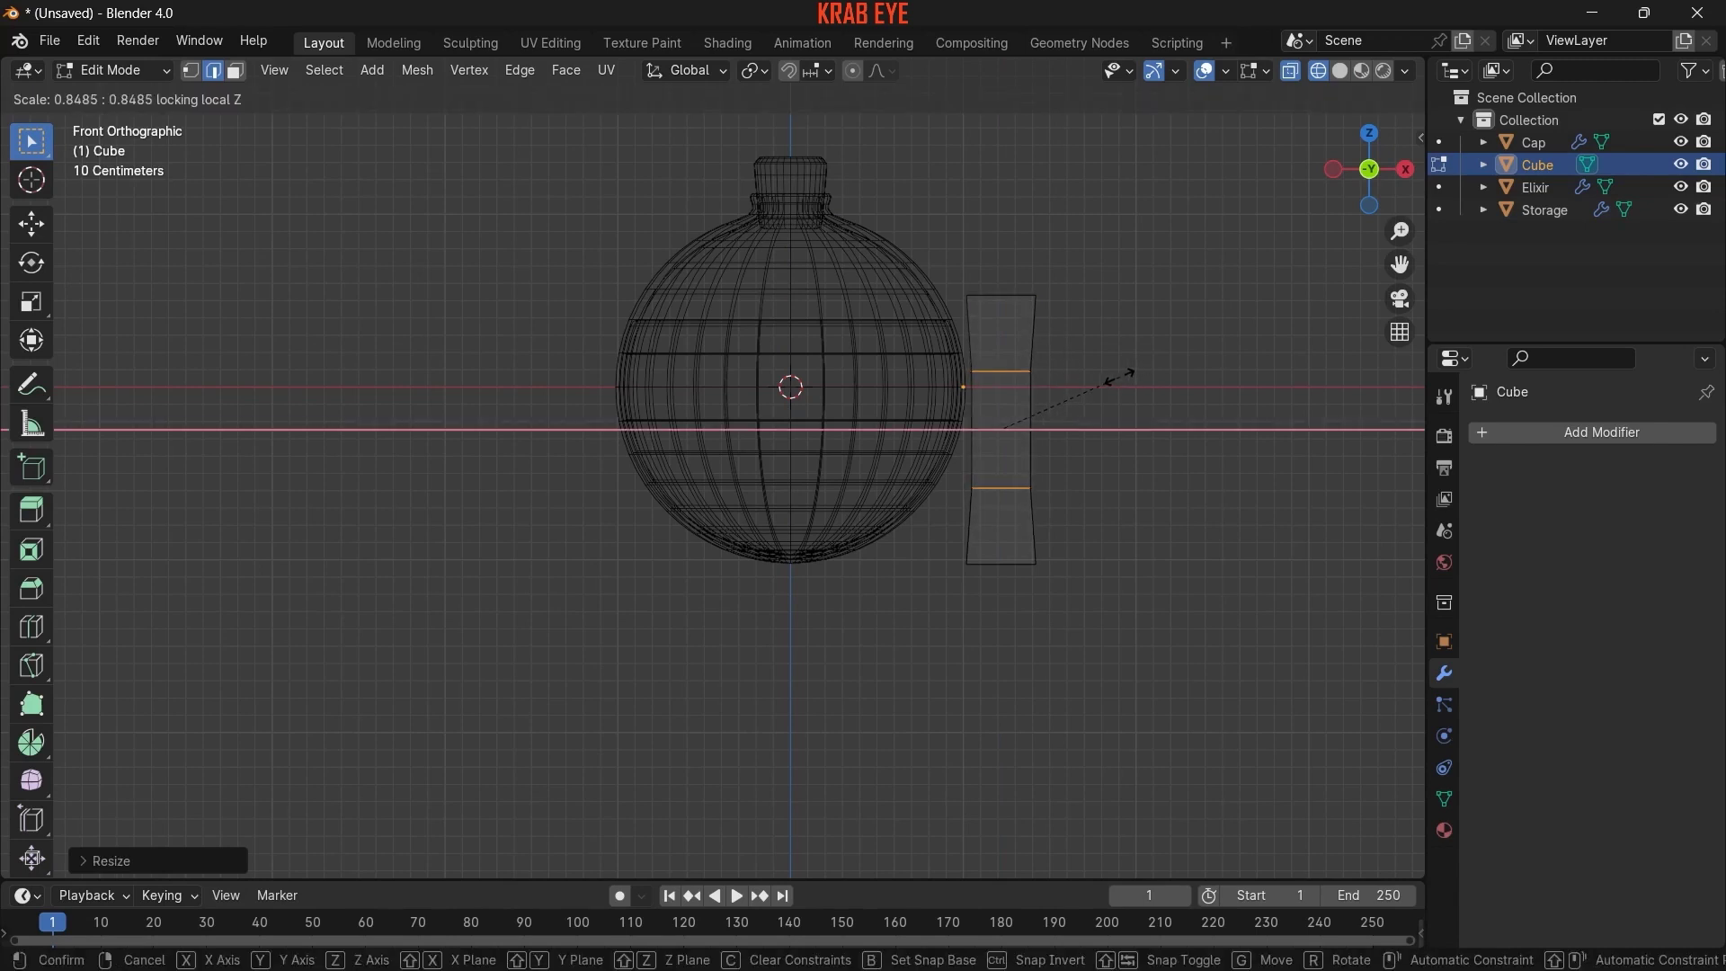
{"action": "left_click", "coordinate": [1125, 394]}
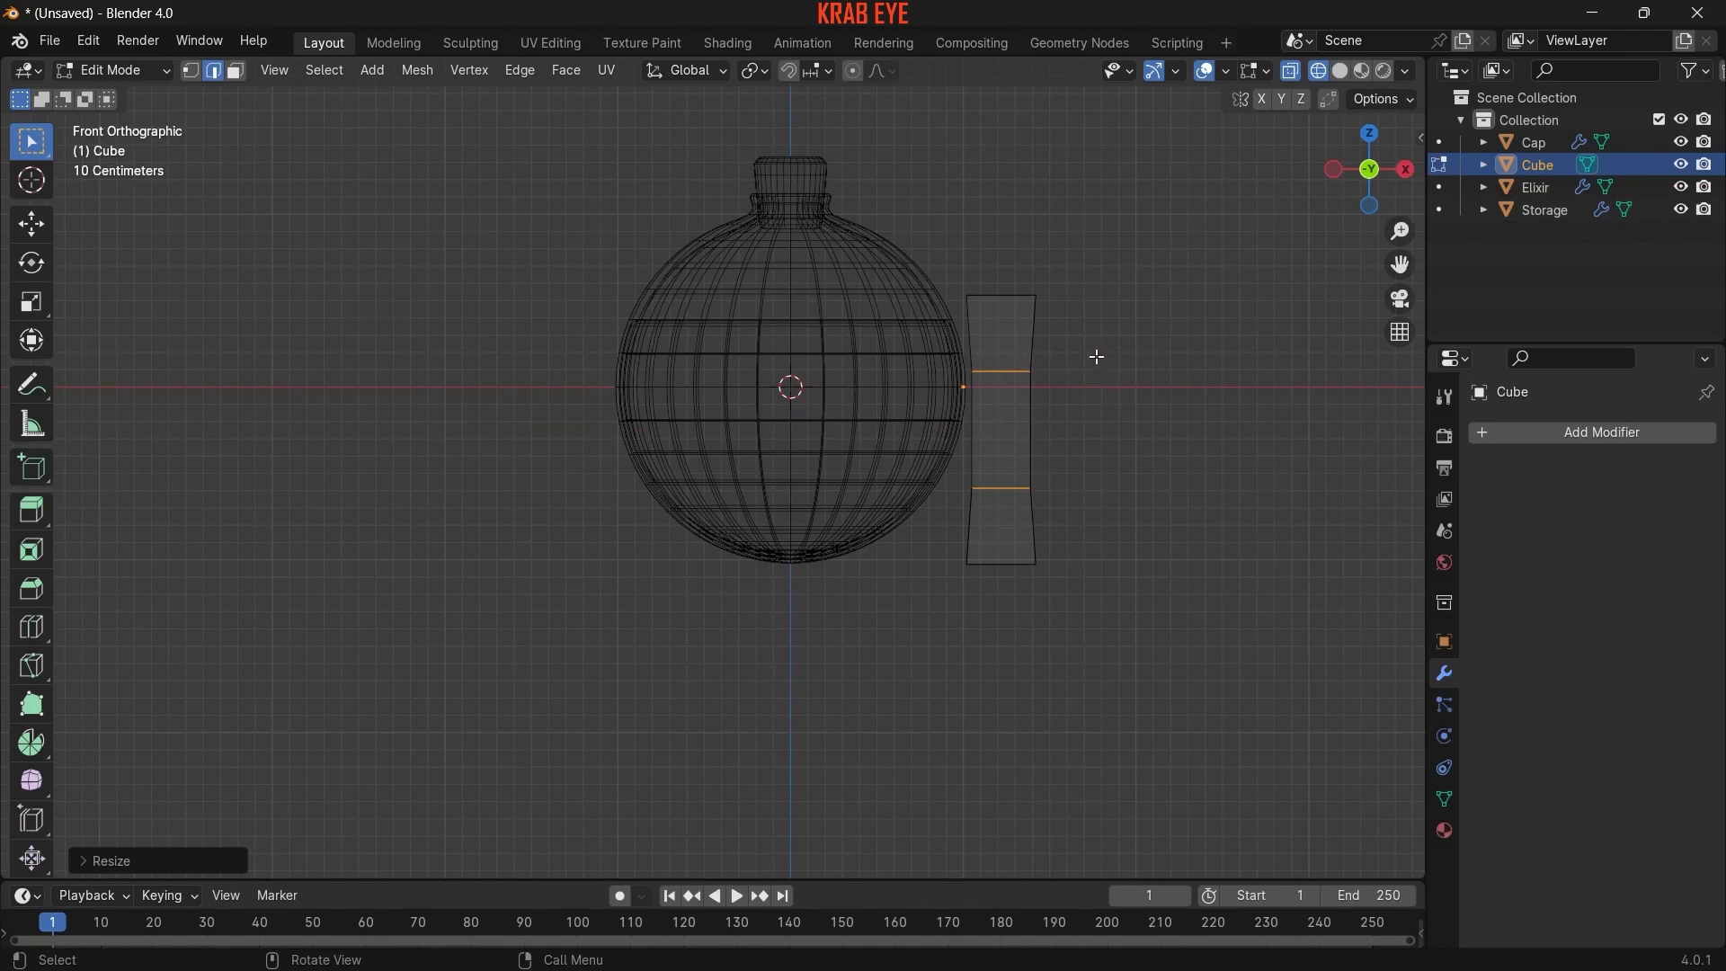
{"action": "key", "text": "Tab"}
{"action": "mouse_move", "coordinate": [1098, 357]}
{"action": "middle_mouse_down"}
{"action": "mouse_move", "coordinate": [829, 532]}
{"action": "mouse_move", "coordinate": [913, 455]}
{"action": "mouse_move", "coordinate": [902, 501]}
{"action": "mouse_move", "coordinate": [1079, 387]}
{"action": "middle_mouse_up"}
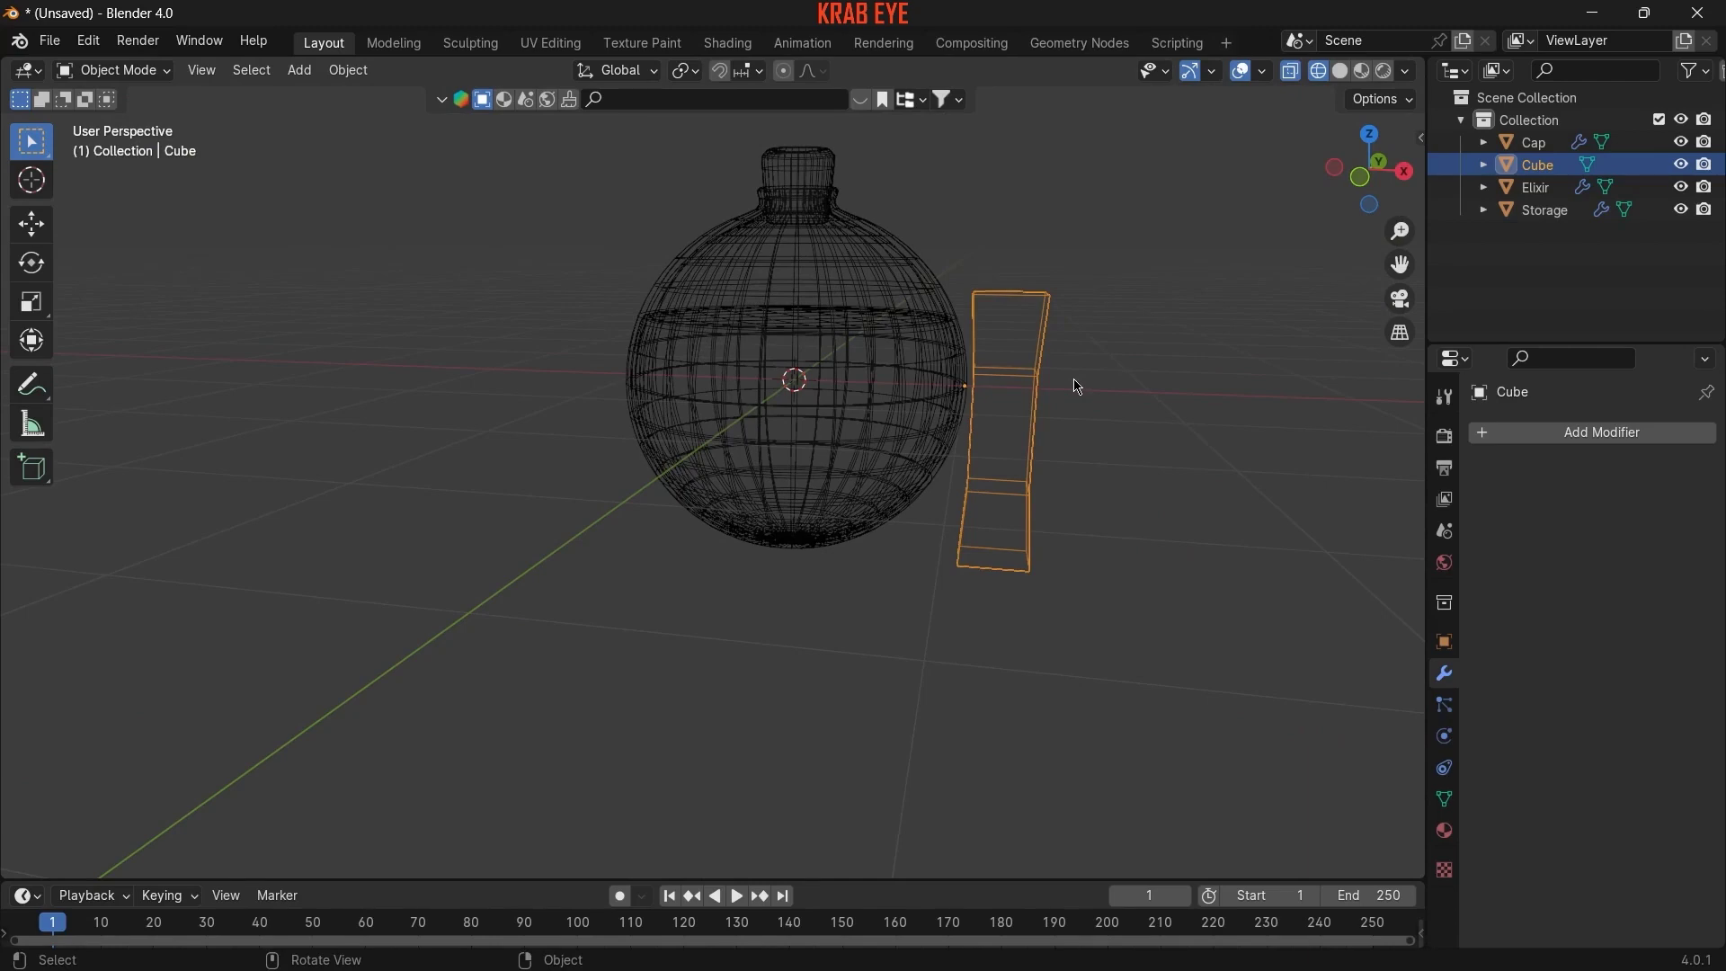
- Shorten the post vertically and nudge it slightly left along X
{"action": "key", "text": "Tab"}
{"action": "key", "text": "KP_1"}
{"action": "key", "text": "s"}
{"action": "key", "text": "z"}
{"action": "left_click", "coordinate": [1079, 412]}
{"action": "key", "text": "g"}
{"action": "key", "text": "z"}
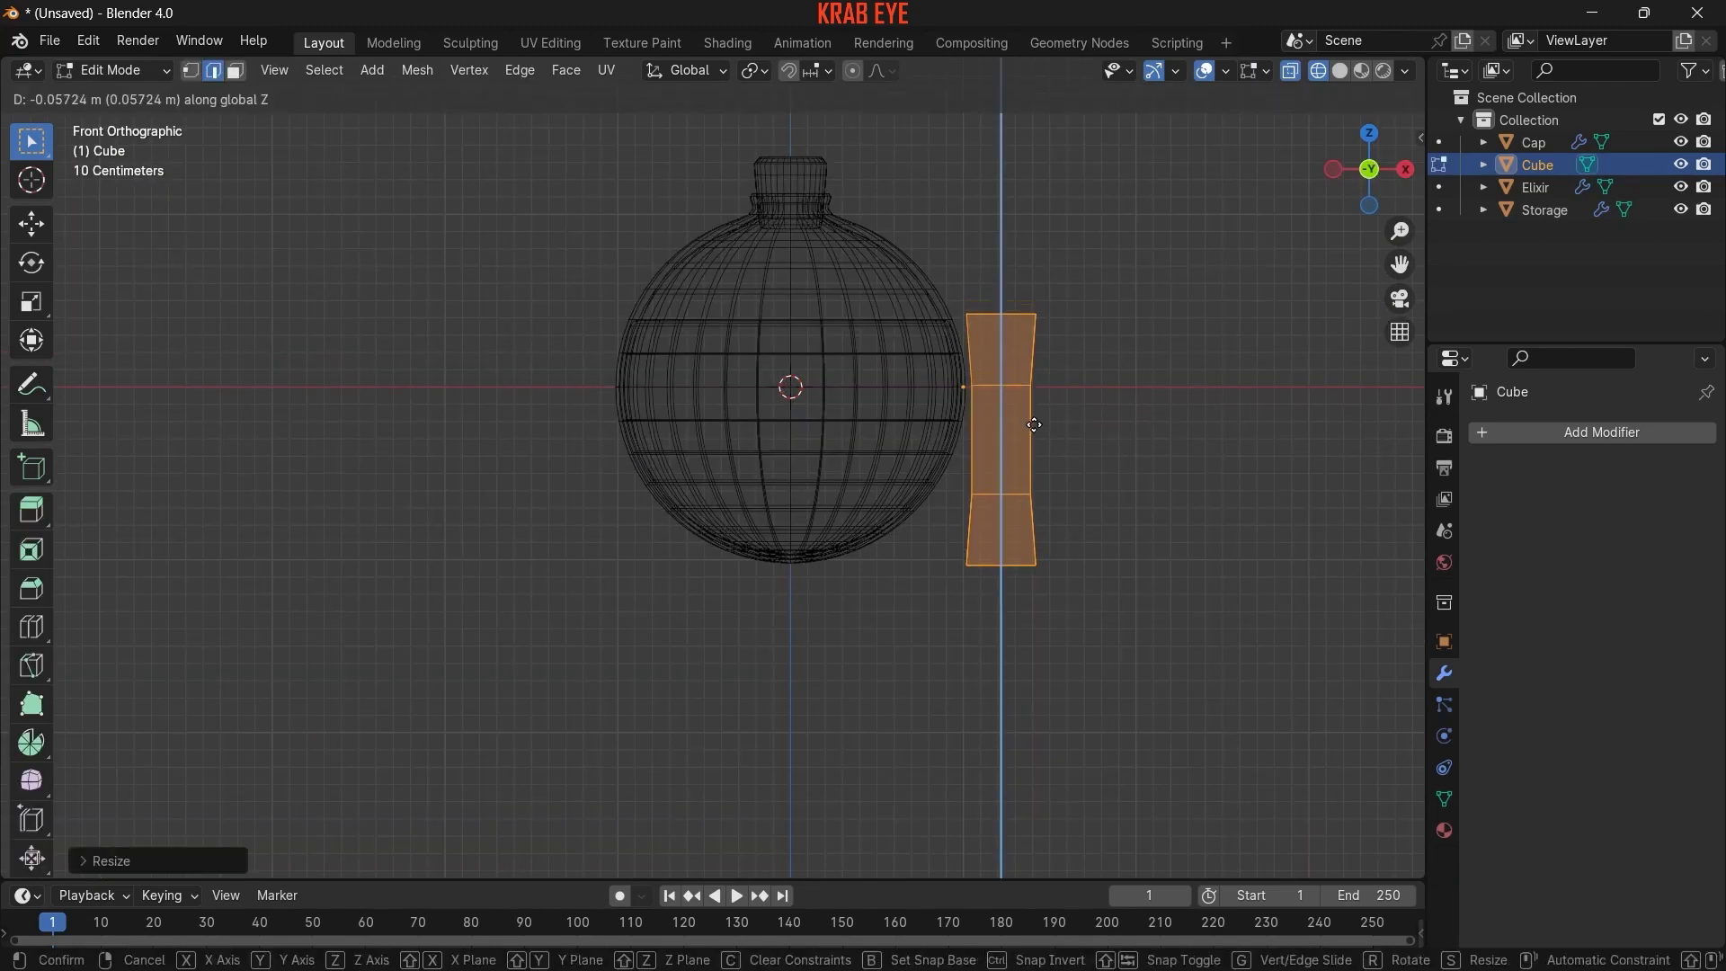
{"action": "key", "text": "x"}
{"action": "left_click", "coordinate": [1050, 423]}
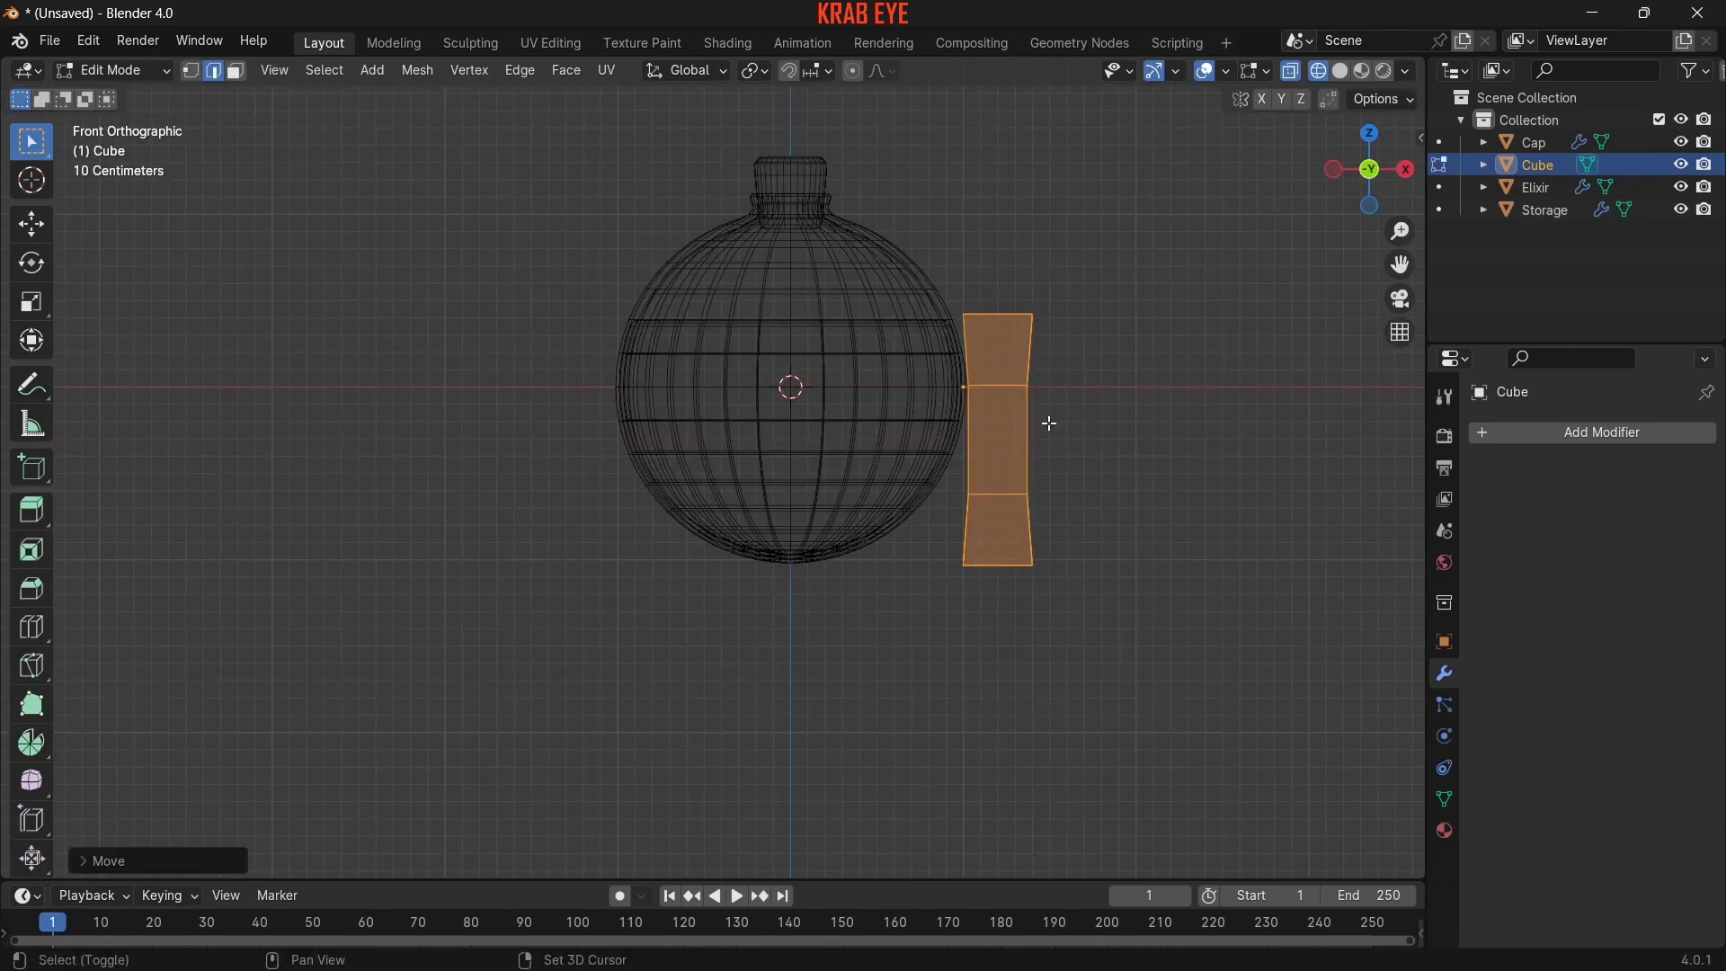
{"action": "middle_click_drag", "start_coordinate": [1121, 372], "coordinate": [1033, 280]}
- Select the post's top face and apply the post's scale
{"action": "left_click", "coordinate": [1138, 261]}
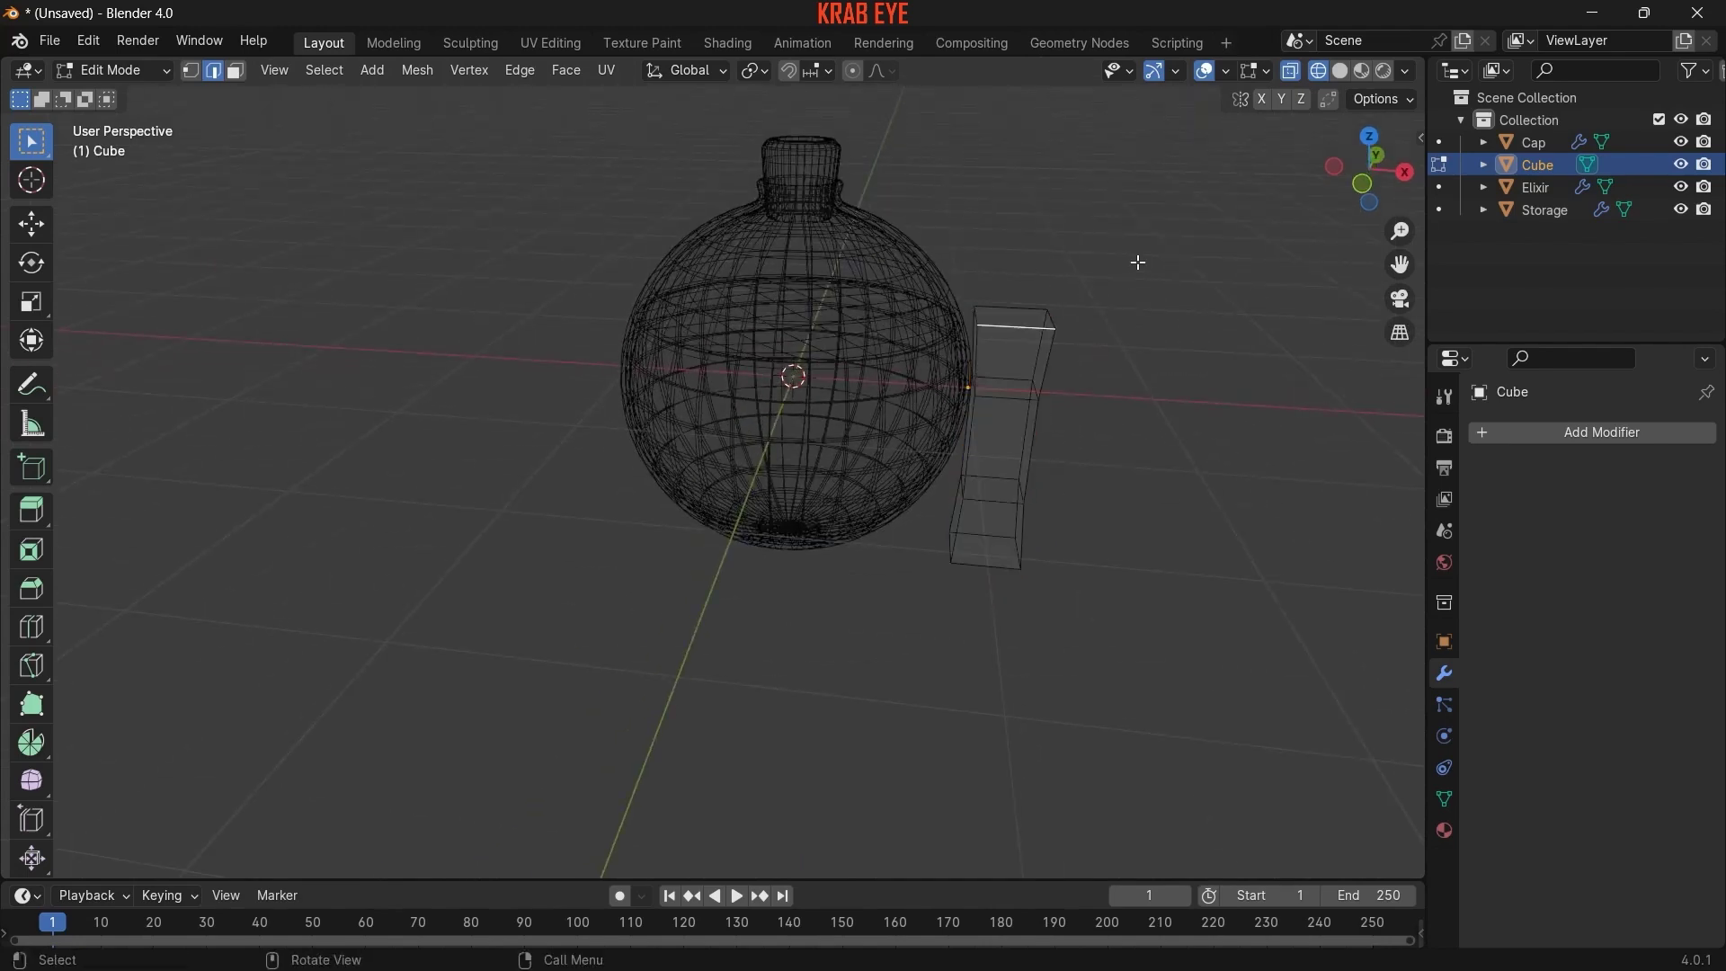
{"action": "key", "text": "KP_1"}
{"action": "left_click_drag", "start_coordinate": [933, 269], "coordinate": [1121, 332]}
{"action": "middle_click_drag", "start_coordinate": [1121, 332], "coordinate": [1016, 377]}
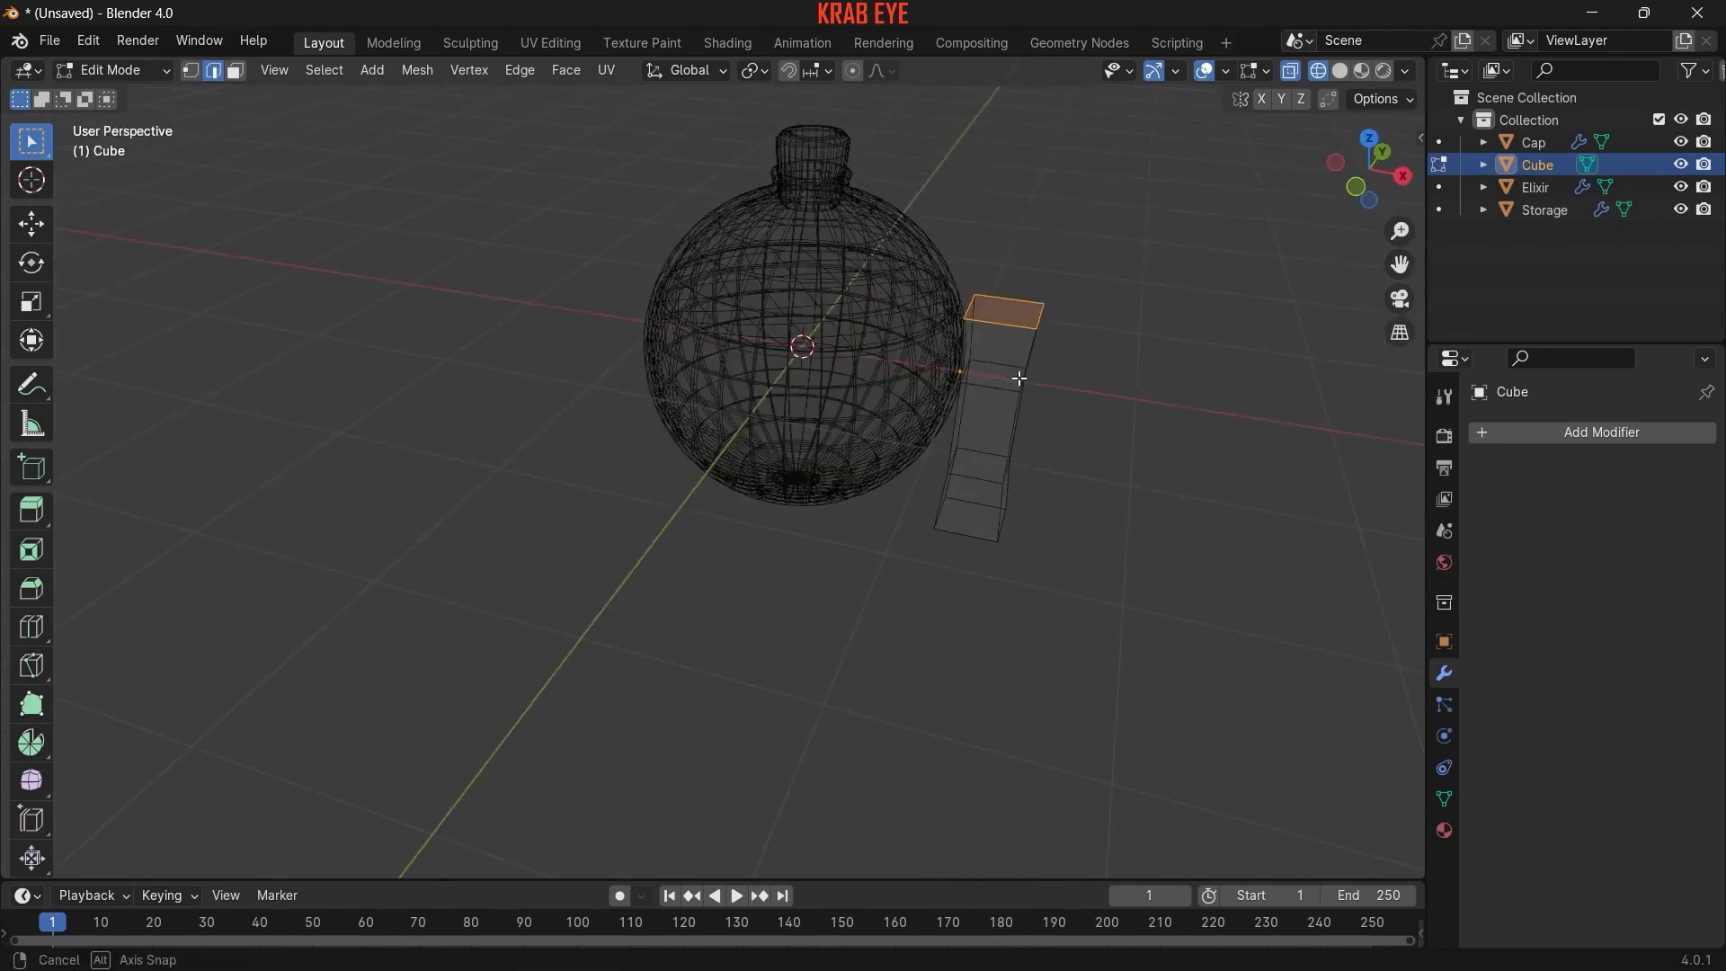
{"action": "scroll", "coordinate": [959, 501], "scroll_direction": "up", "scroll_amount": 4}
{"action": "key", "text": "Tab"}
{"action": "key", "text": "ctrl+a"}
{"action": "left_click", "coordinate": [875, 542]}
- Bevel the top face's edges so the rim slopes in to a smaller top
{"action": "key", "text": "Tab"}
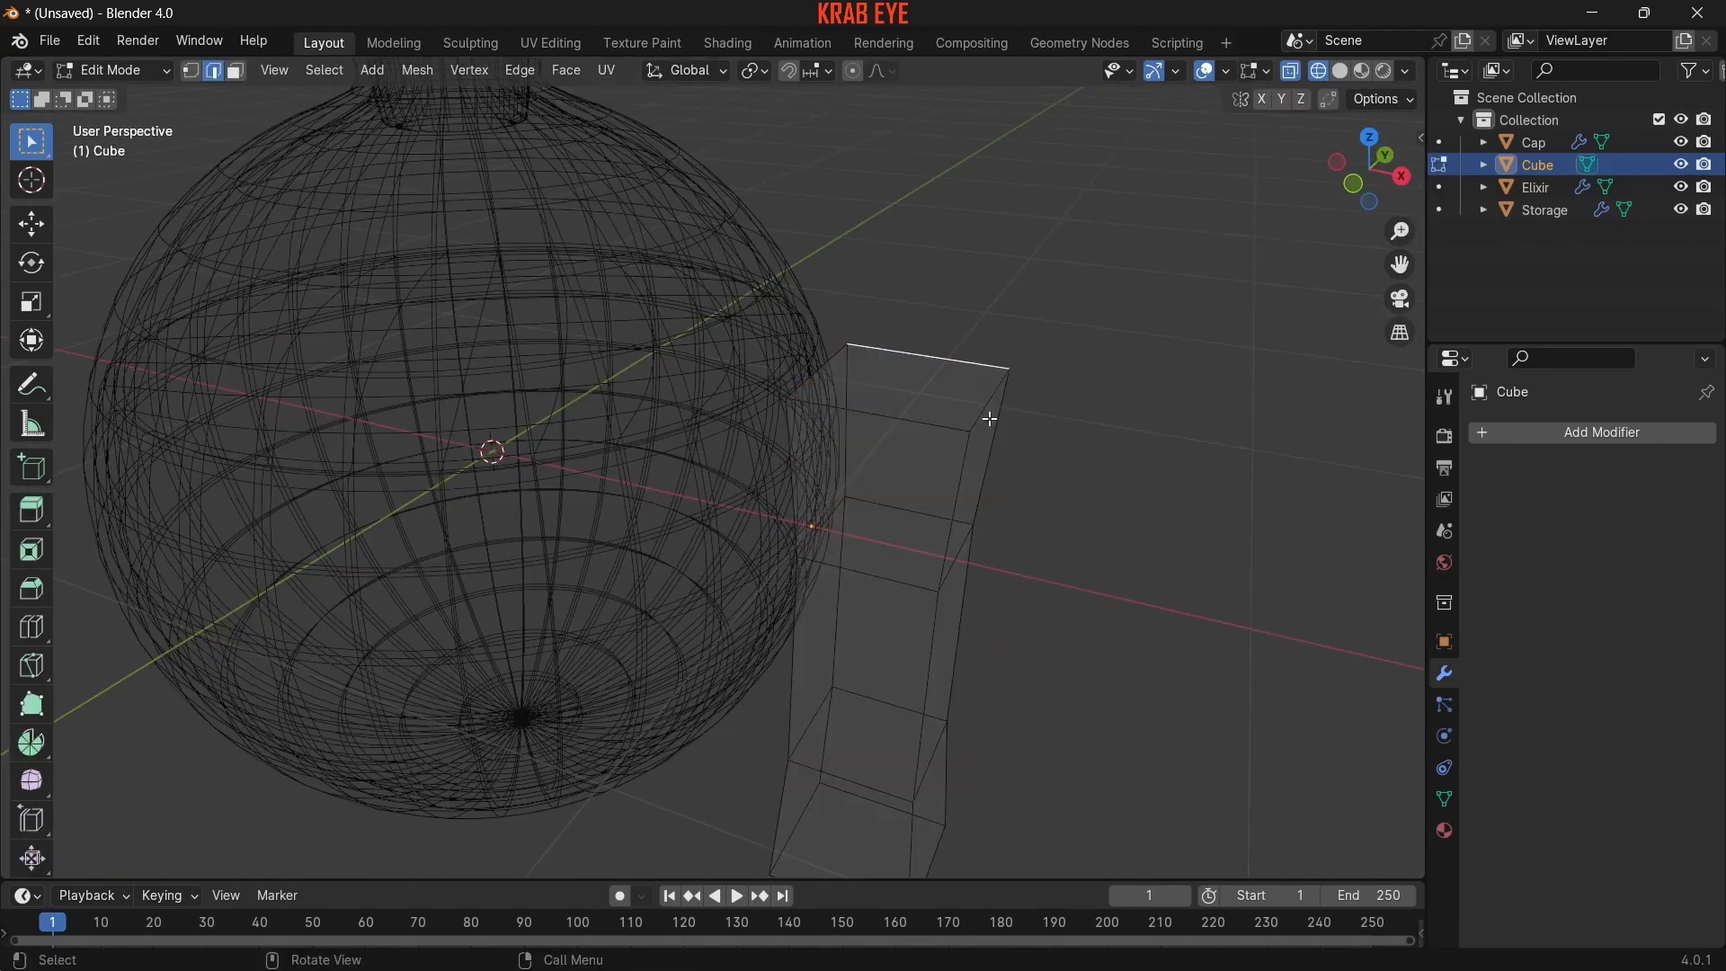
{"action": "key", "text": "ctrl+b"}
{"action": "left_click", "coordinate": [1203, 422]}
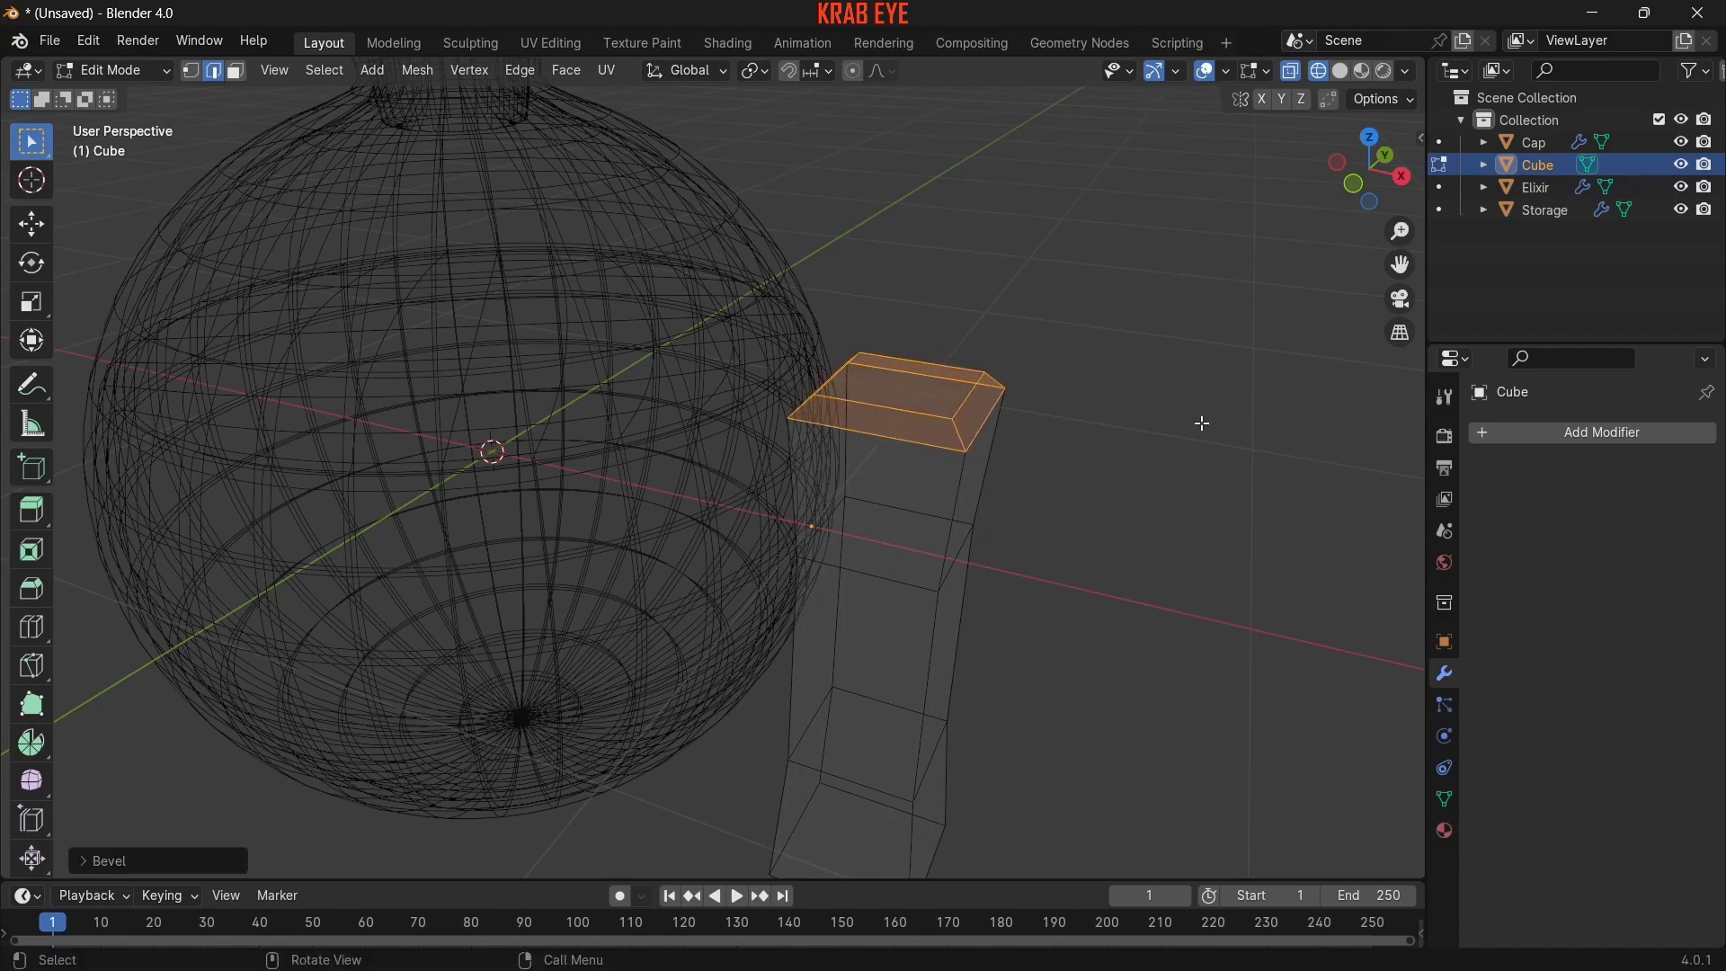
{"action": "key", "text": "KP_1"}
{"action": "middle_click_drag", "start_coordinate": [1194, 435], "coordinate": [1032, 571]}
{"action": "key", "text": "KP_1"}
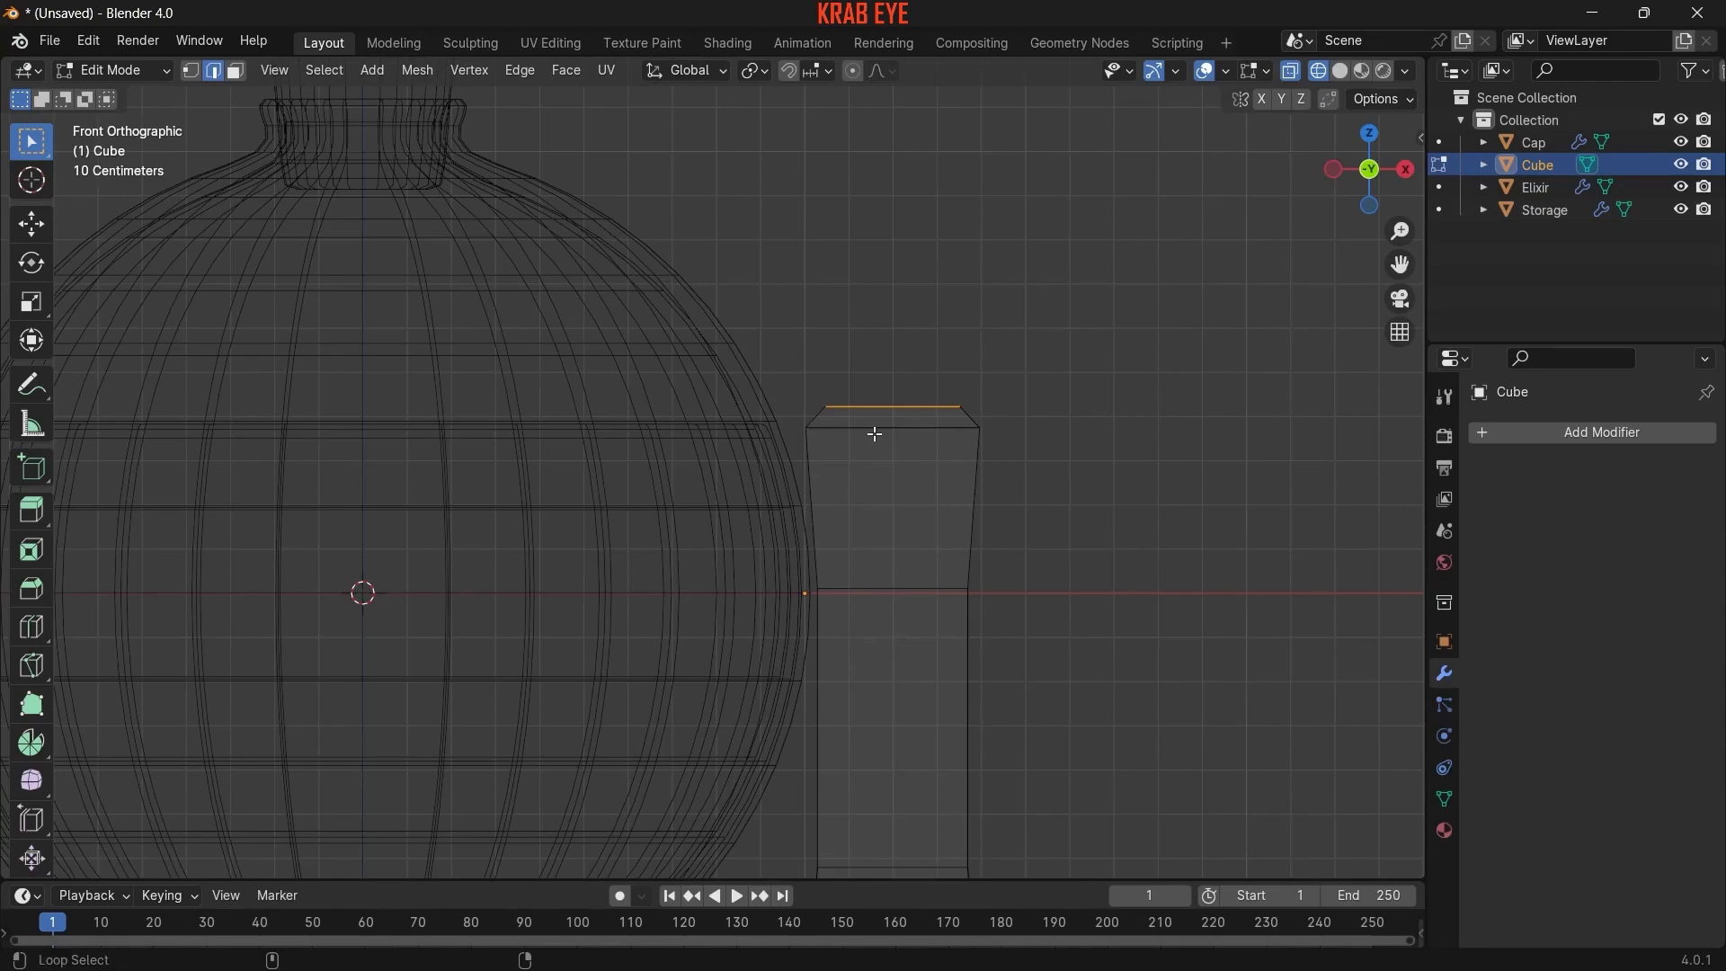
{"action": "middle_click_drag", "start_coordinate": [875, 435], "coordinate": [1116, 466]}
- Try a second bevel on the top face, then undo it
{"action": "key", "text": "ctrl+b"}
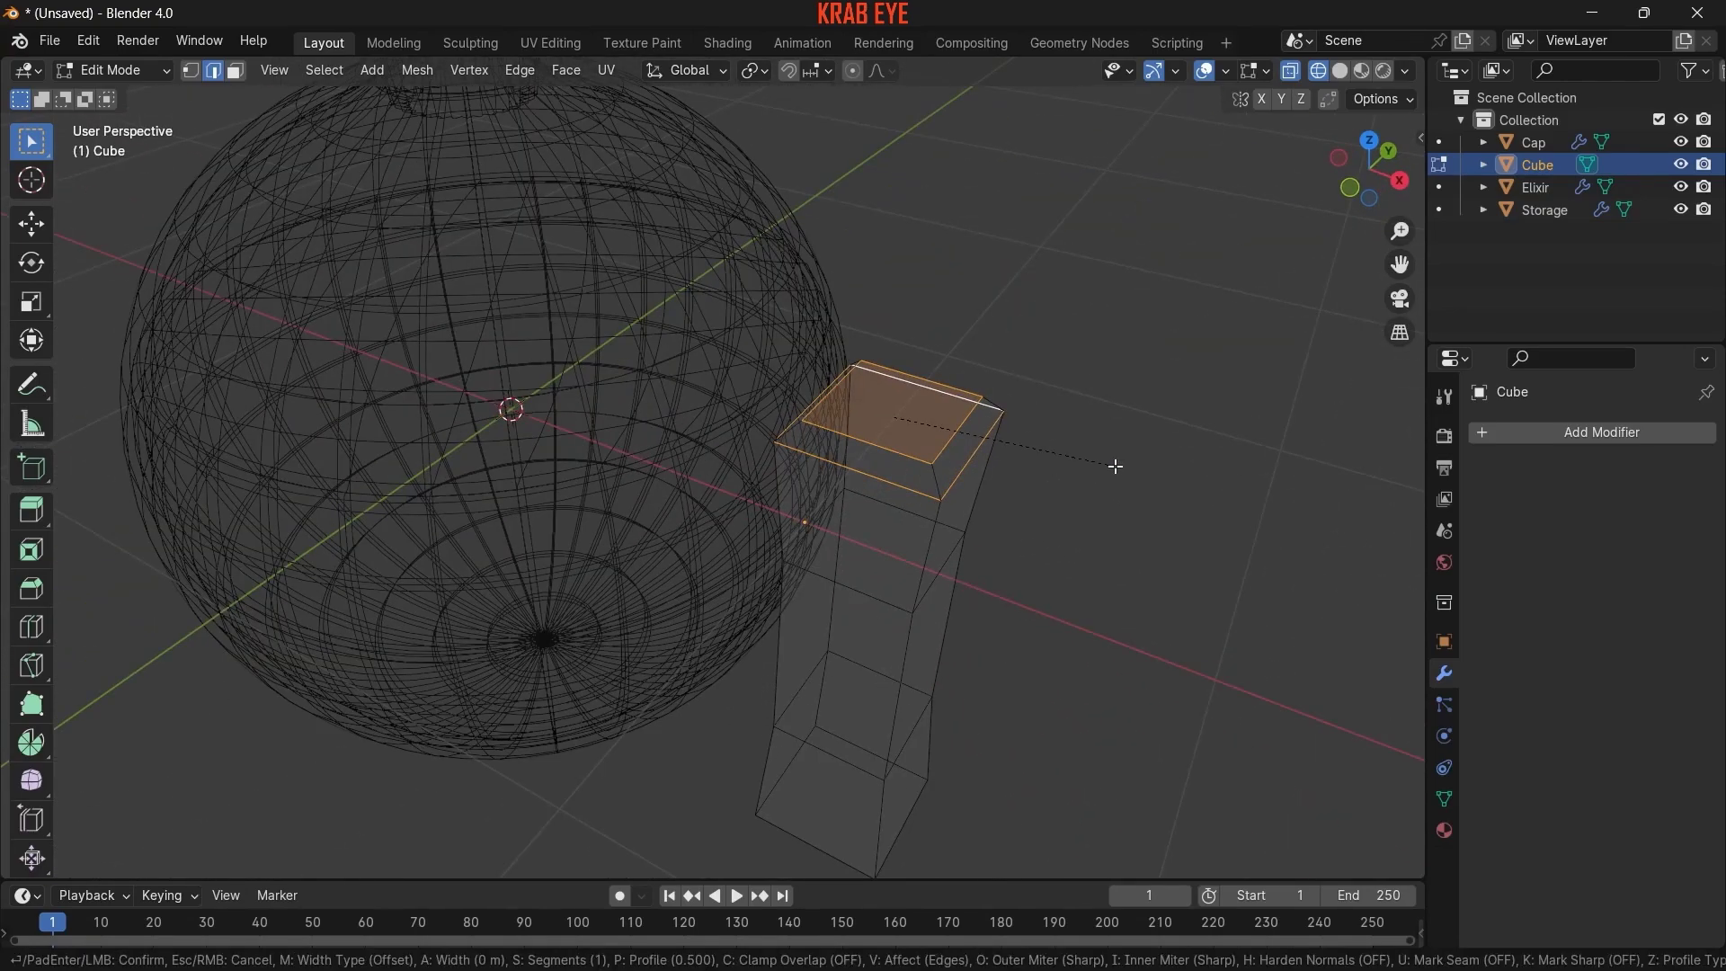
{"action": "left_click", "coordinate": [1103, 469]}
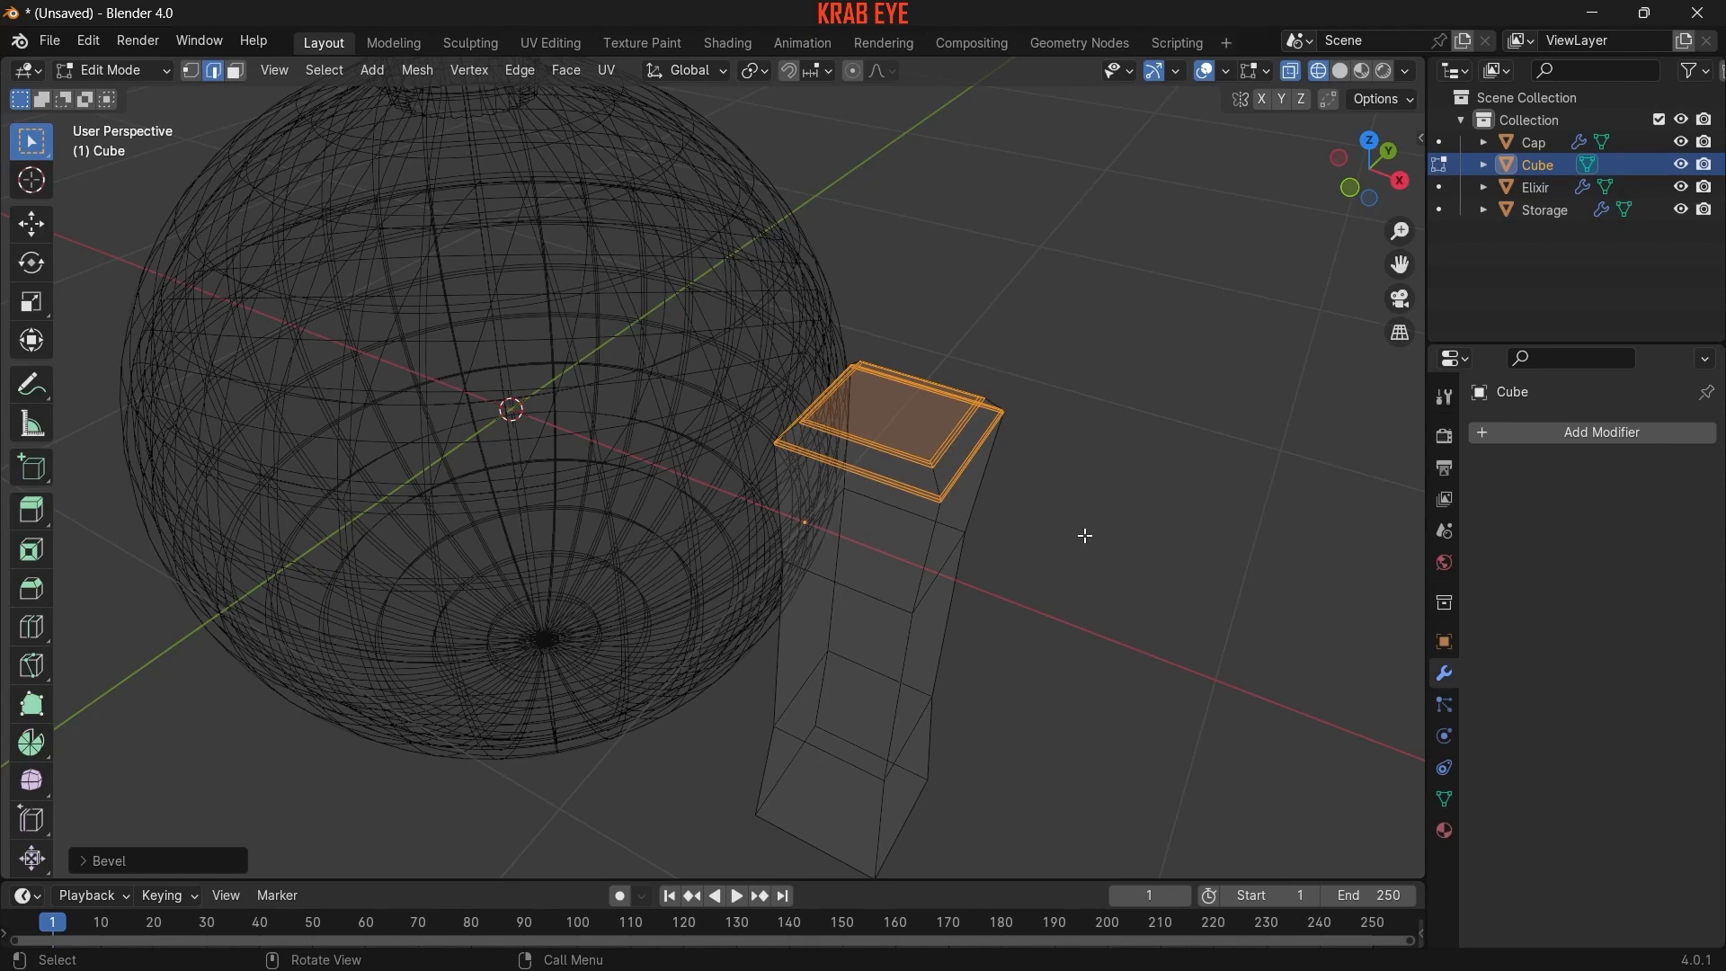
{"action": "key", "text": "ctrl+z"}
{"action": "key", "text": "Tab"}
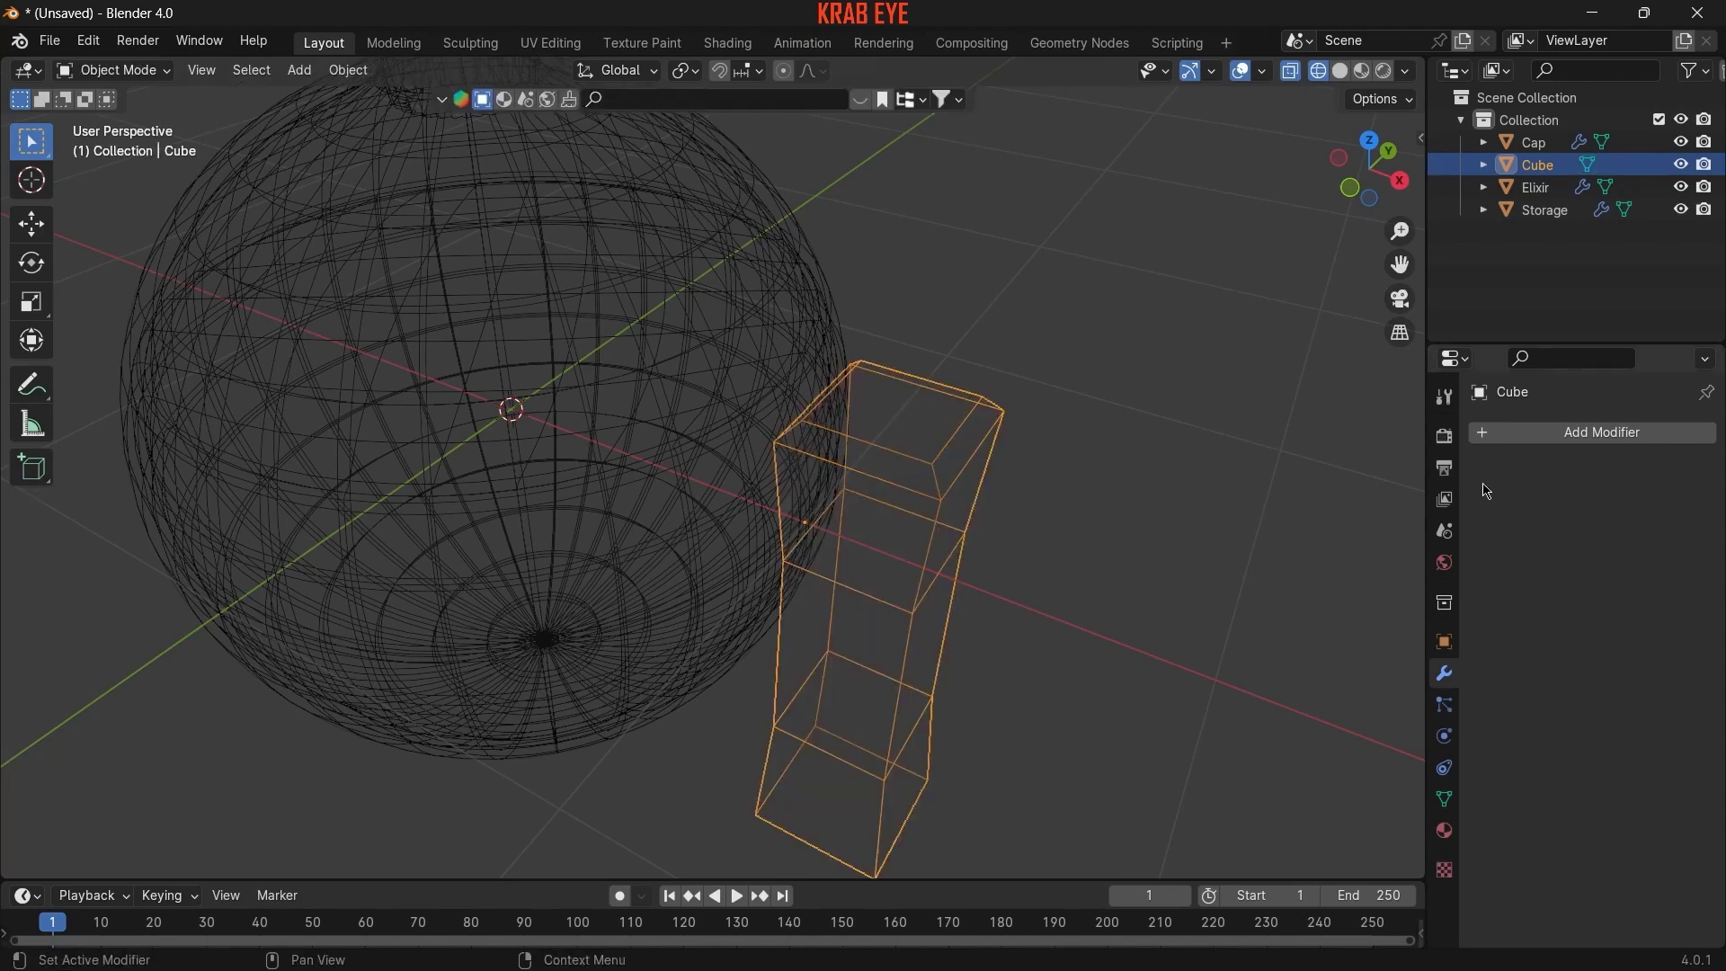
{"action": "left_click", "coordinate": [1546, 432]}
- Add a Bevel modifier and round the post's vertical edges
{"action": "left_click", "coordinate": [1259, 515]}
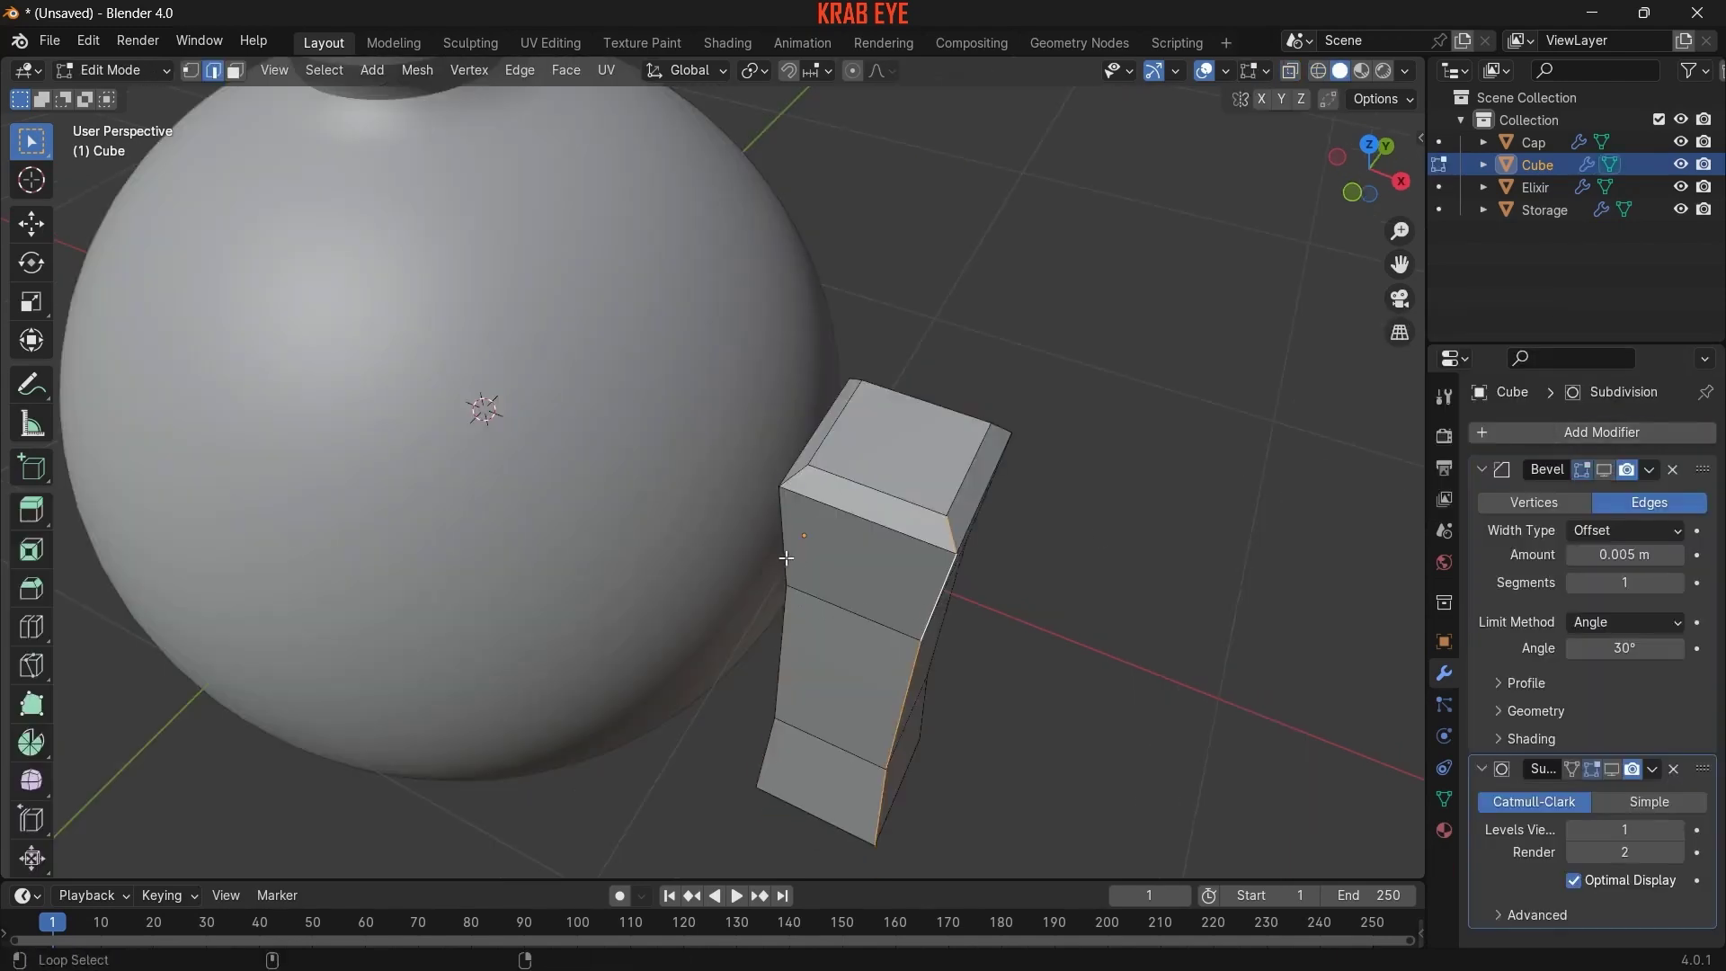
{"action": "mouse_move", "coordinate": [1273, 490]}
{"action": "middle_mouse_down"}
{"action": "mouse_move", "coordinate": [1095, 685]}
{"action": "mouse_move", "coordinate": [1007, 686]}
{"action": "mouse_move", "coordinate": [1106, 553]}
{"action": "middle_mouse_up"}
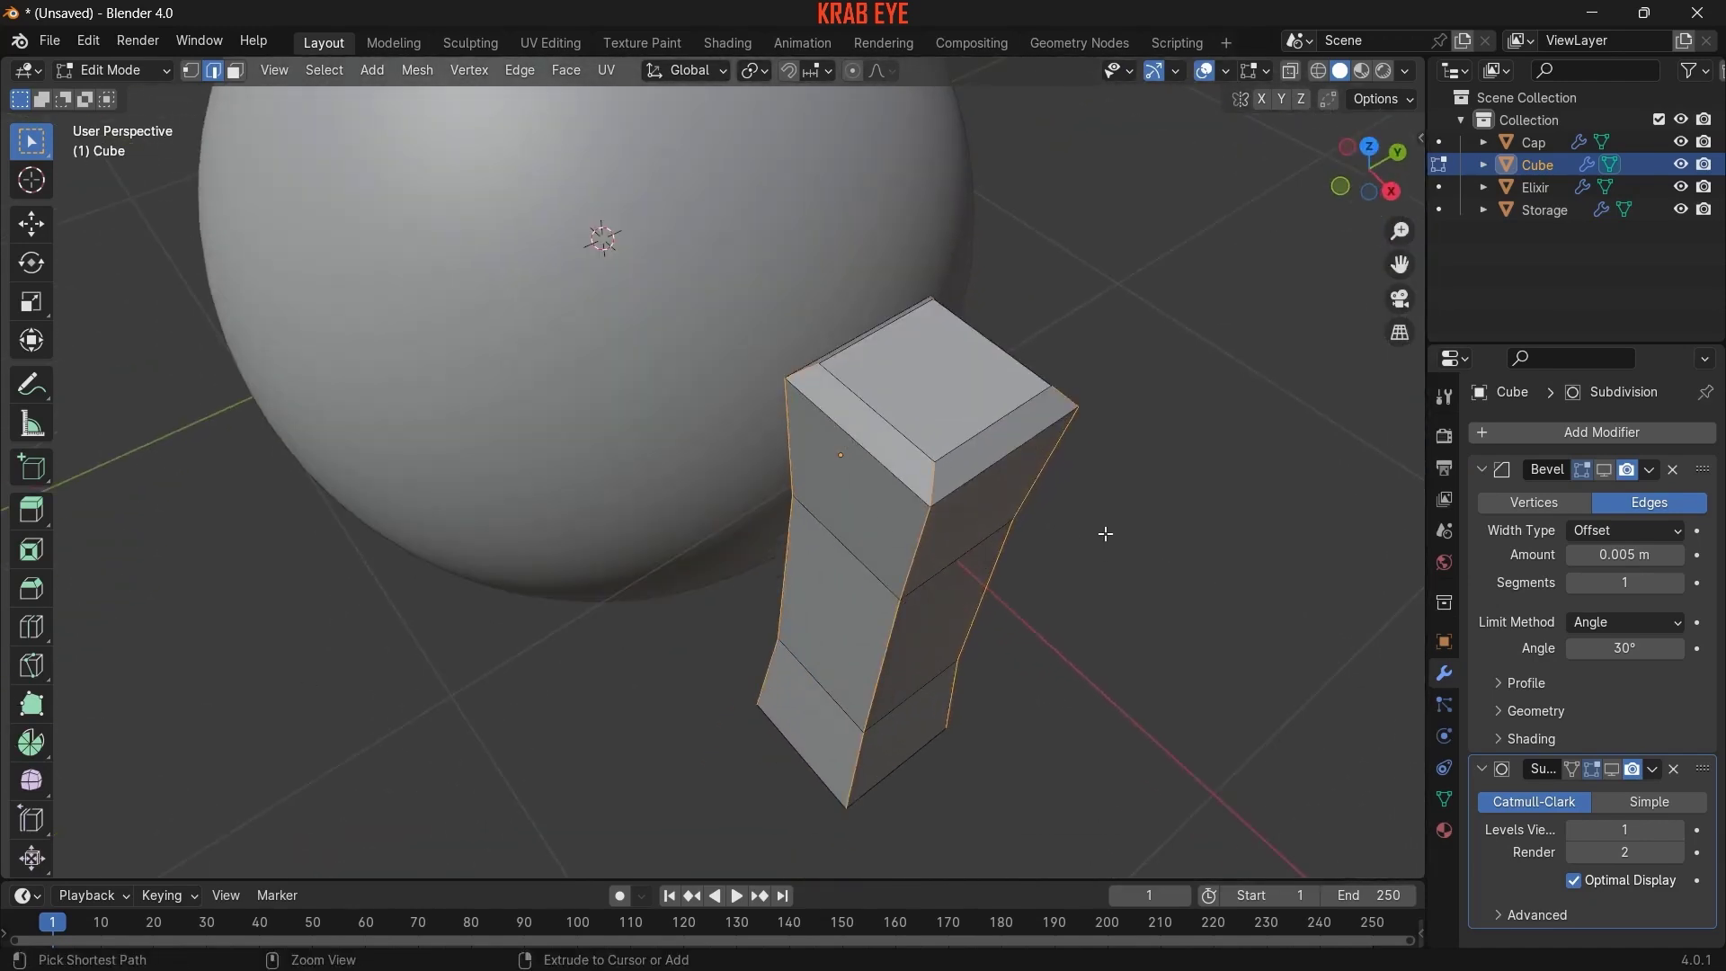
{"action": "key", "text": "ctrl+b"}
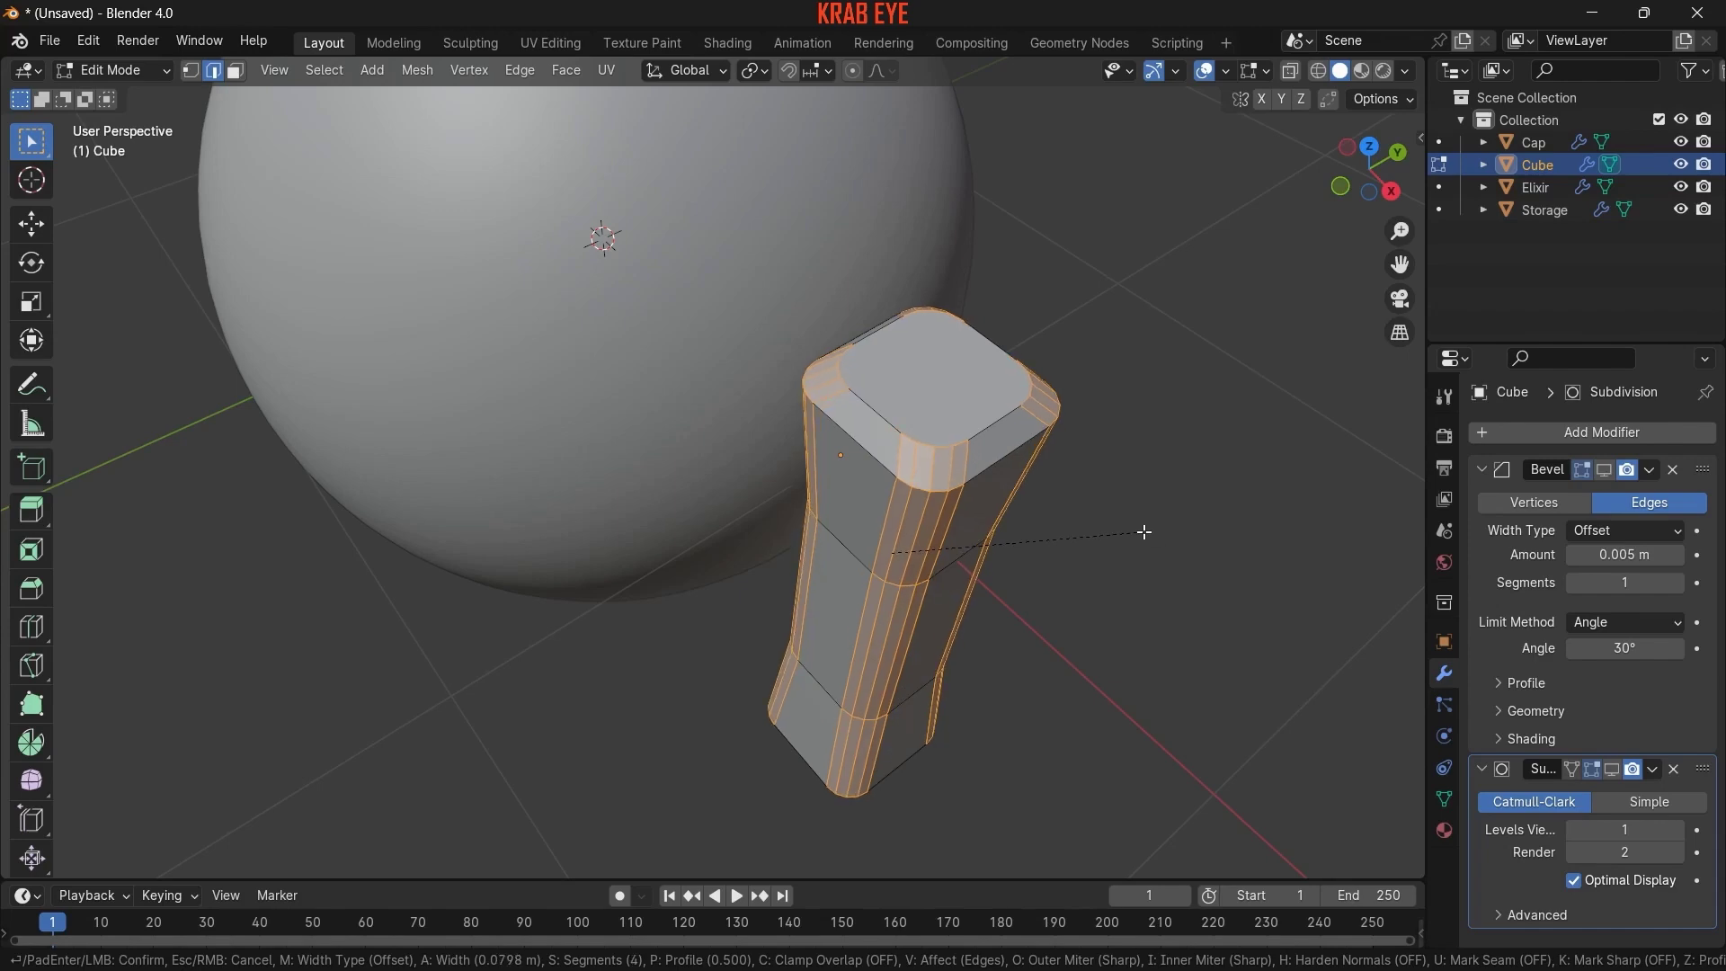
{"action": "left_click", "coordinate": [1145, 532]}
{"action": "middle_click_drag", "start_coordinate": [1118, 629], "coordinate": [1197, 578]}
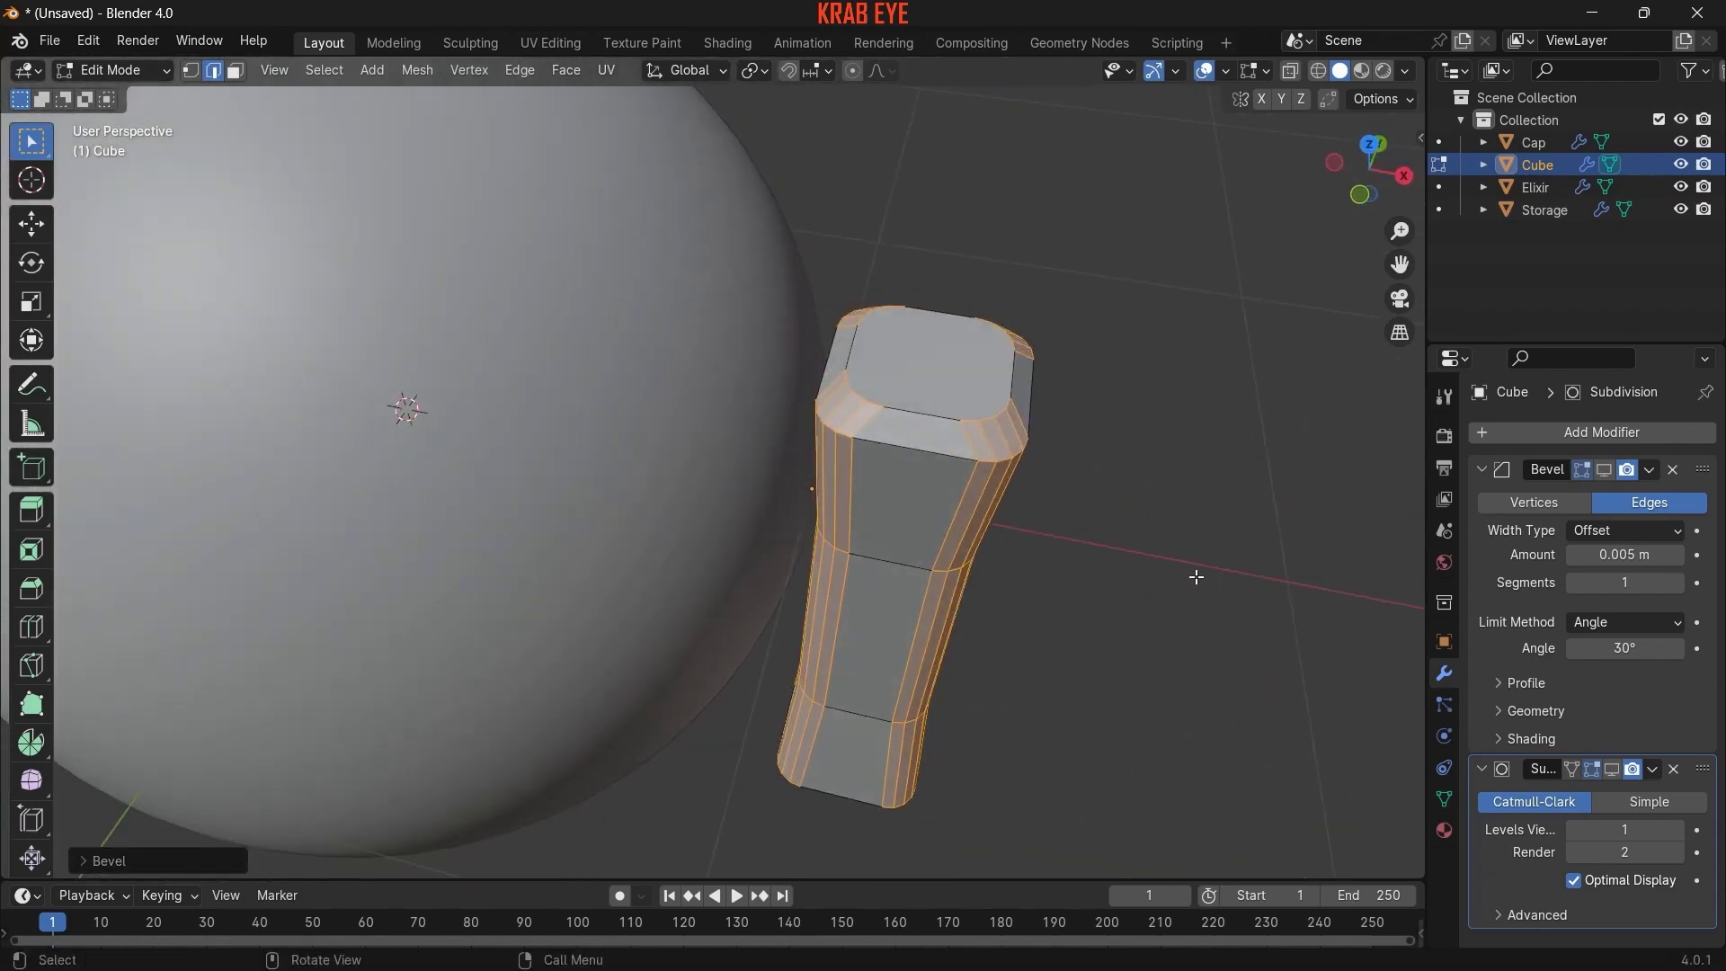
- Widen the post slightly and toggle its subdivision preview
{"action": "key", "text": "Tab"}
{"action": "key", "text": "KP_1"}
{"action": "scroll", "coordinate": [1142, 543], "scroll_direction": "down", "scroll_amount": 2}
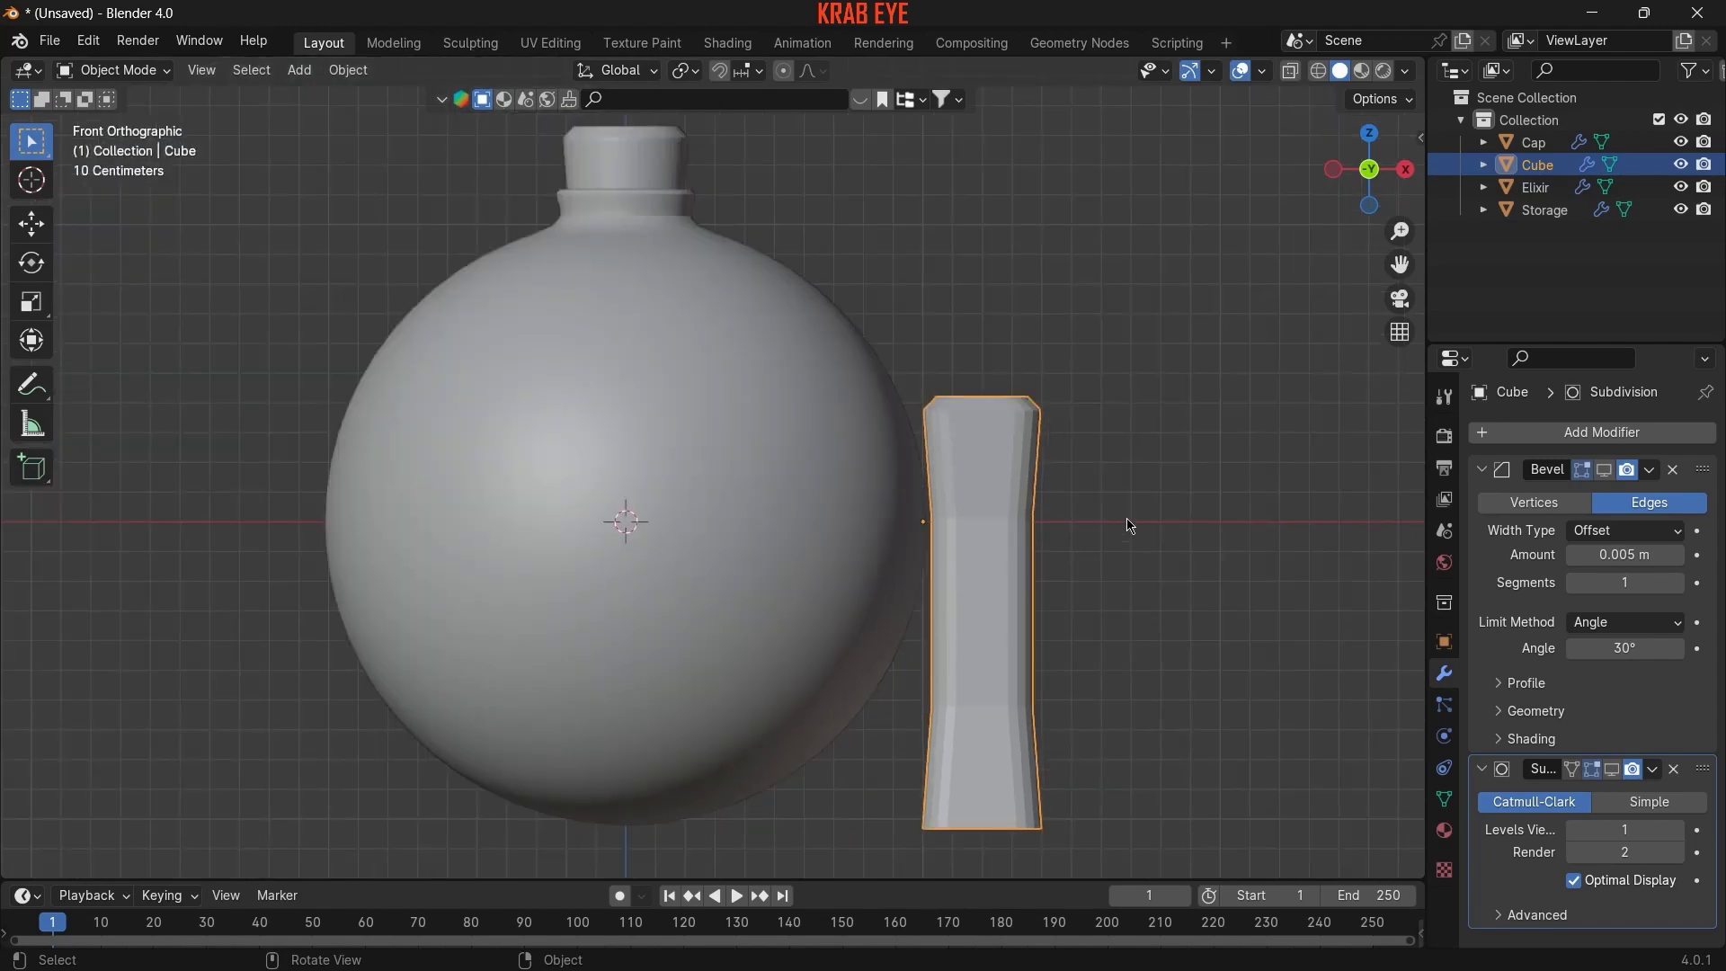
{"action": "key", "text": "Tab"}
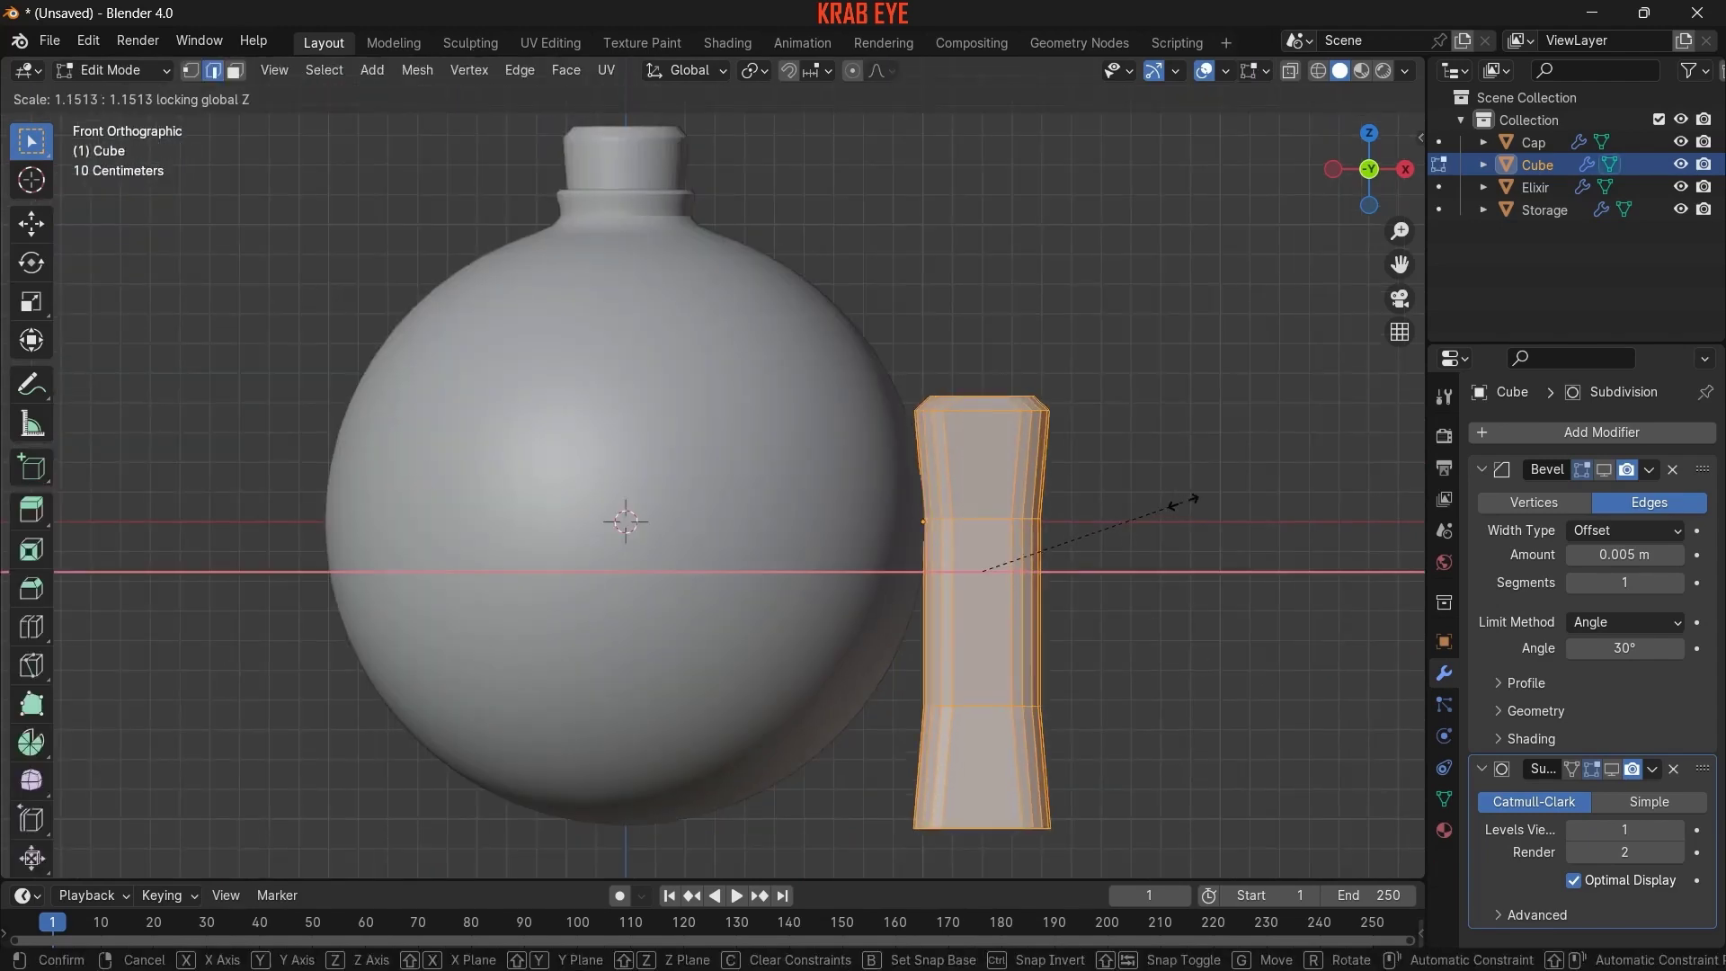
{"action": "left_click", "coordinate": [1181, 493]}
{"action": "mouse_move", "coordinate": [1169, 492]}
{"action": "middle_mouse_down"}
{"action": "mouse_move", "coordinate": [1040, 505]}
{"action": "mouse_move", "coordinate": [1078, 542]}
{"action": "middle_mouse_up"}
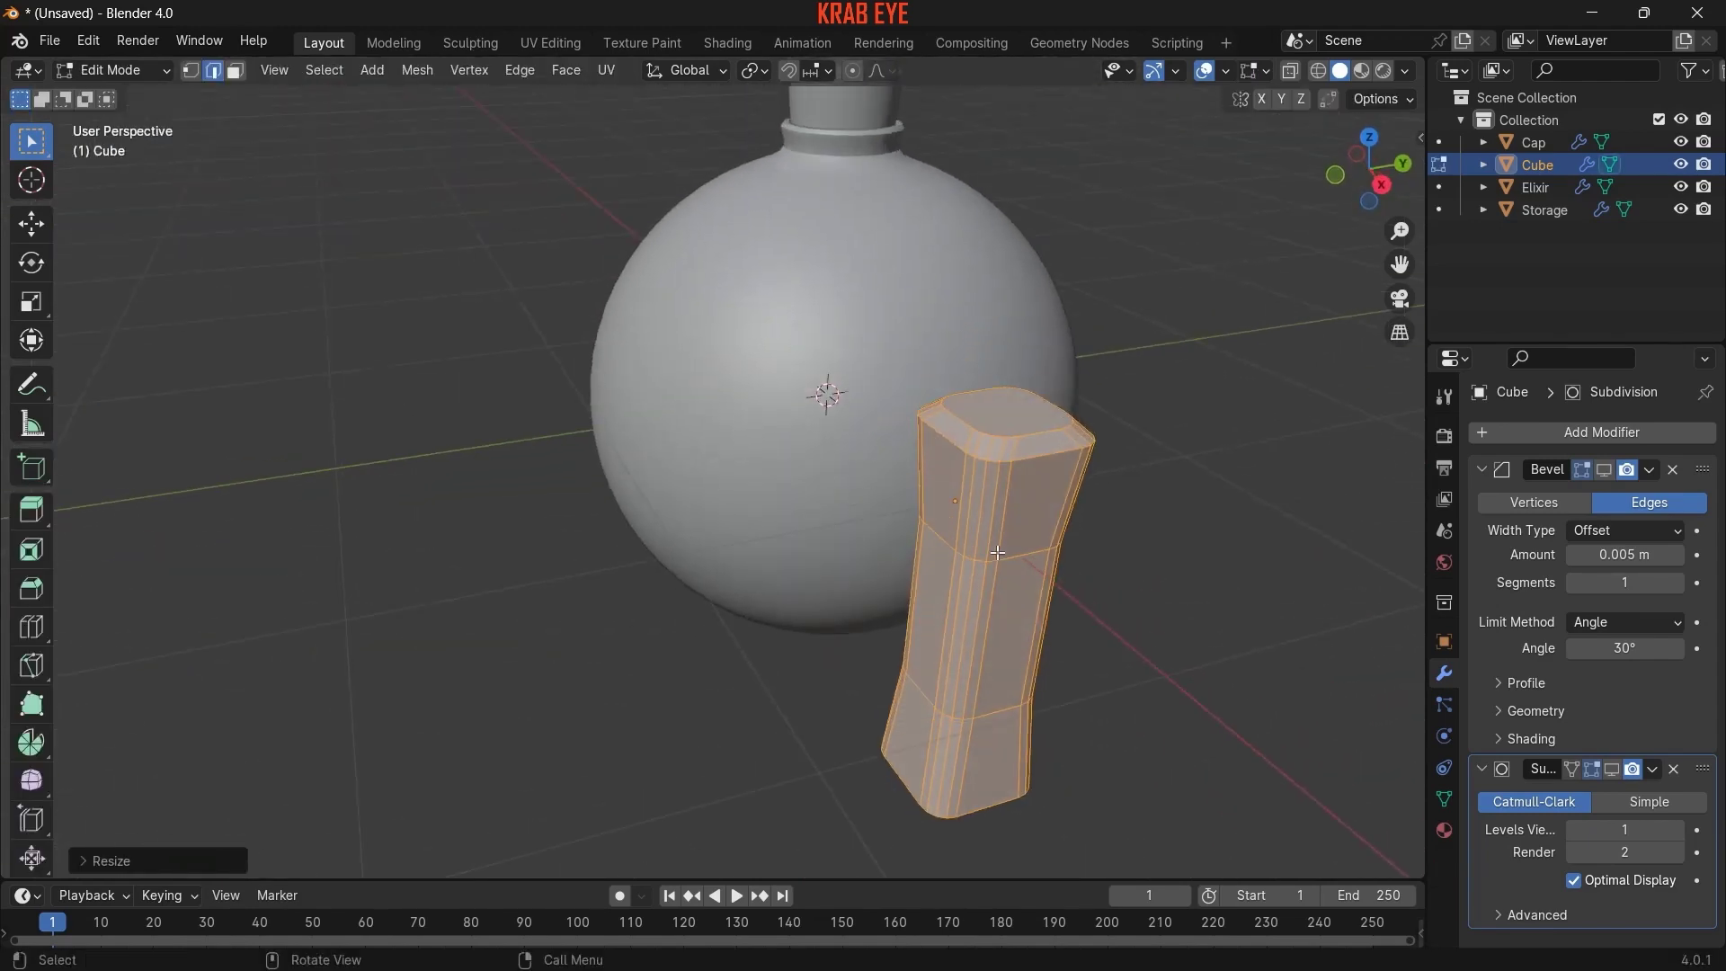
{"action": "key", "text": "Tab"}
{"action": "left_click", "coordinate": [1616, 771]}
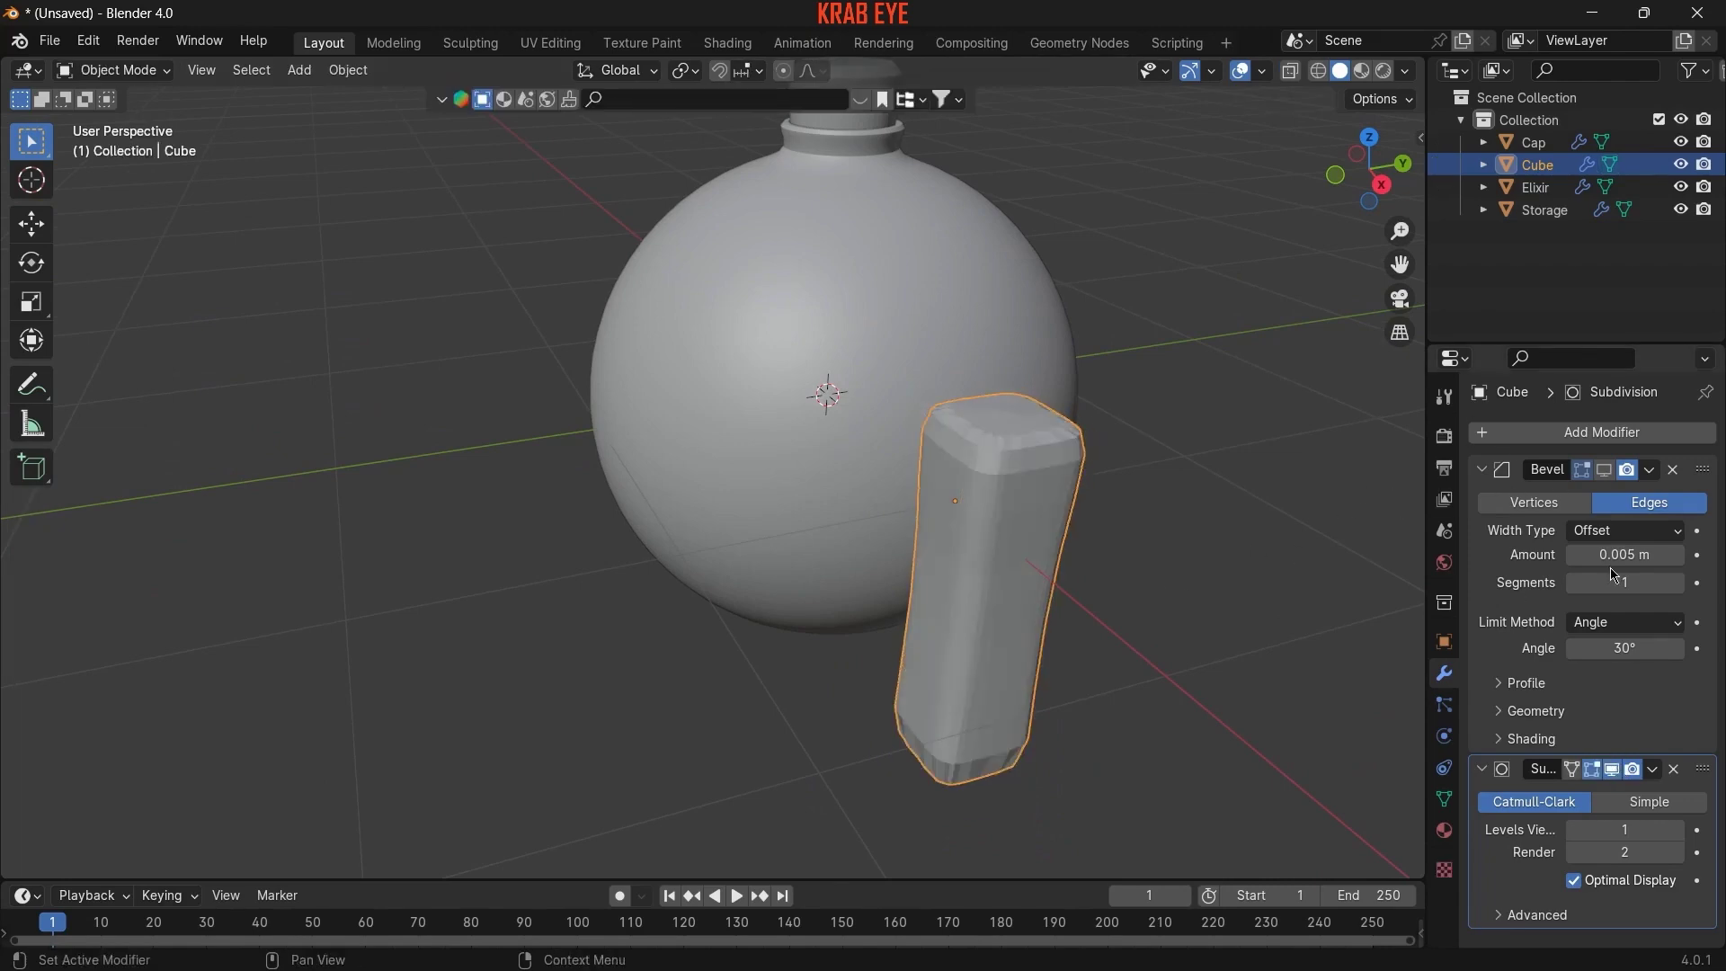
- Shade the post smooth and add a centred loop cut across it
{"action": "right_click", "coordinate": [931, 431]}
{"action": "left_click", "coordinate": [930, 450]}
{"action": "mouse_move", "coordinate": [952, 580]}
{"action": "middle_mouse_down"}
{"action": "mouse_move", "coordinate": [1136, 548]}
{"action": "mouse_move", "coordinate": [1064, 525]}
{"action": "middle_mouse_up"}
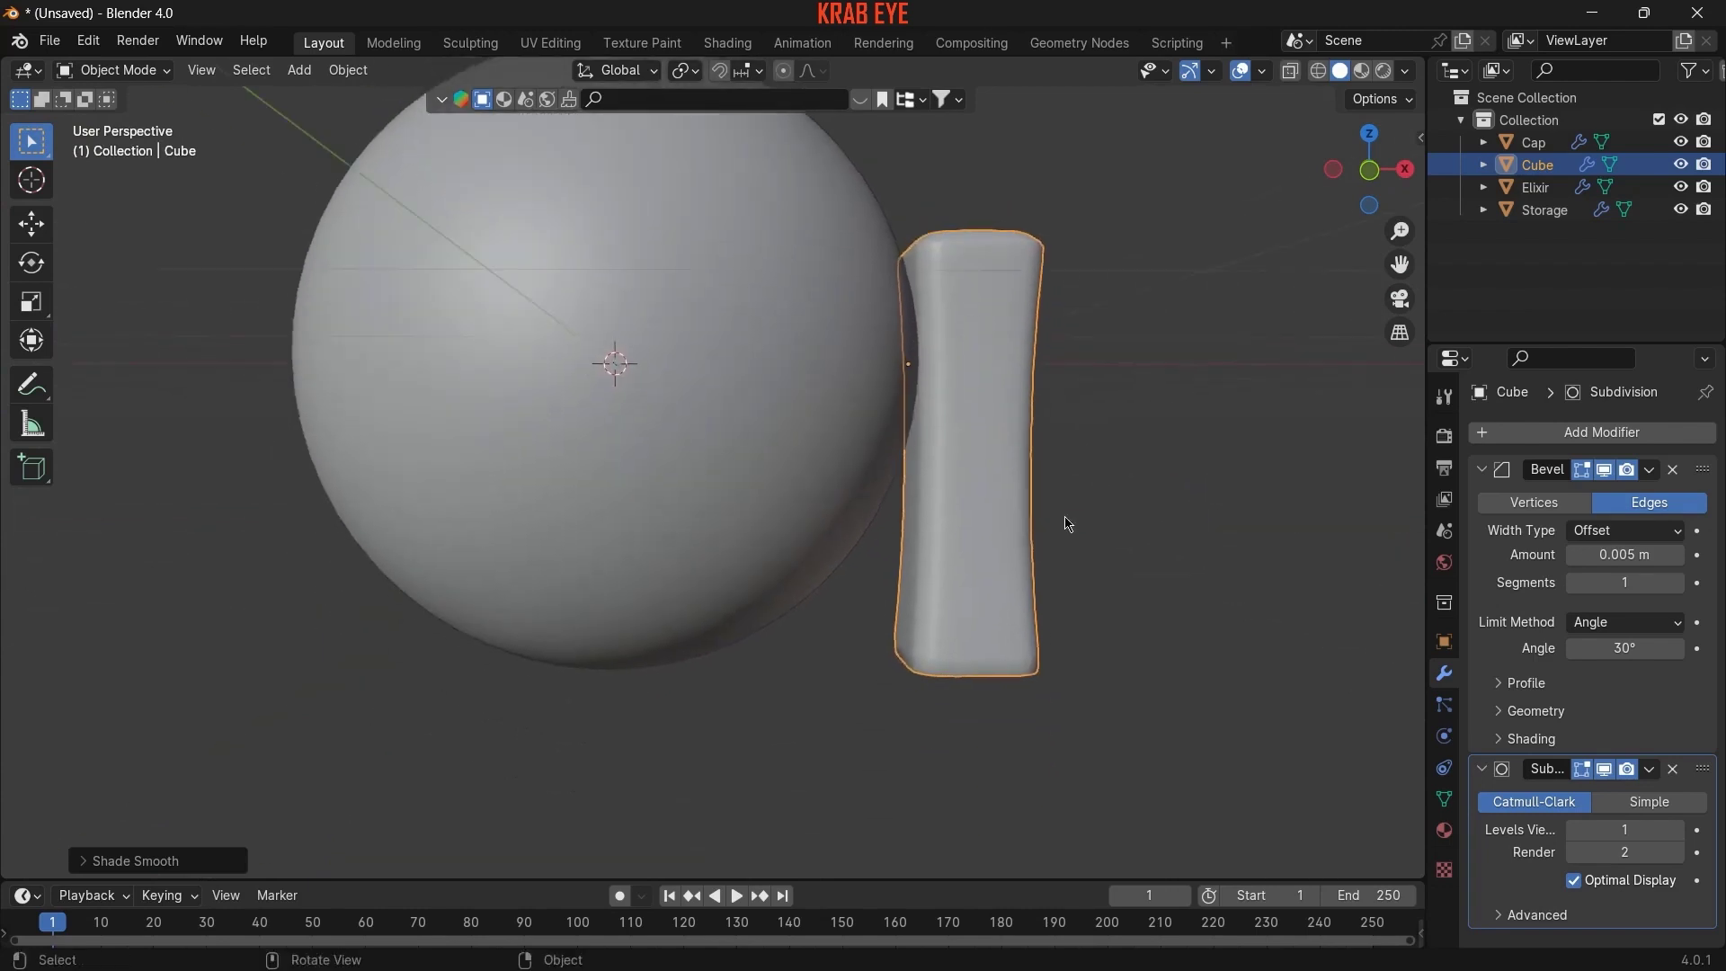
{"action": "key", "text": "Tab"}
{"action": "key", "text": "ctrl+r"}
{"action": "left_click", "coordinate": [995, 621]}
{"action": "right_click", "coordinate": [993, 663]}
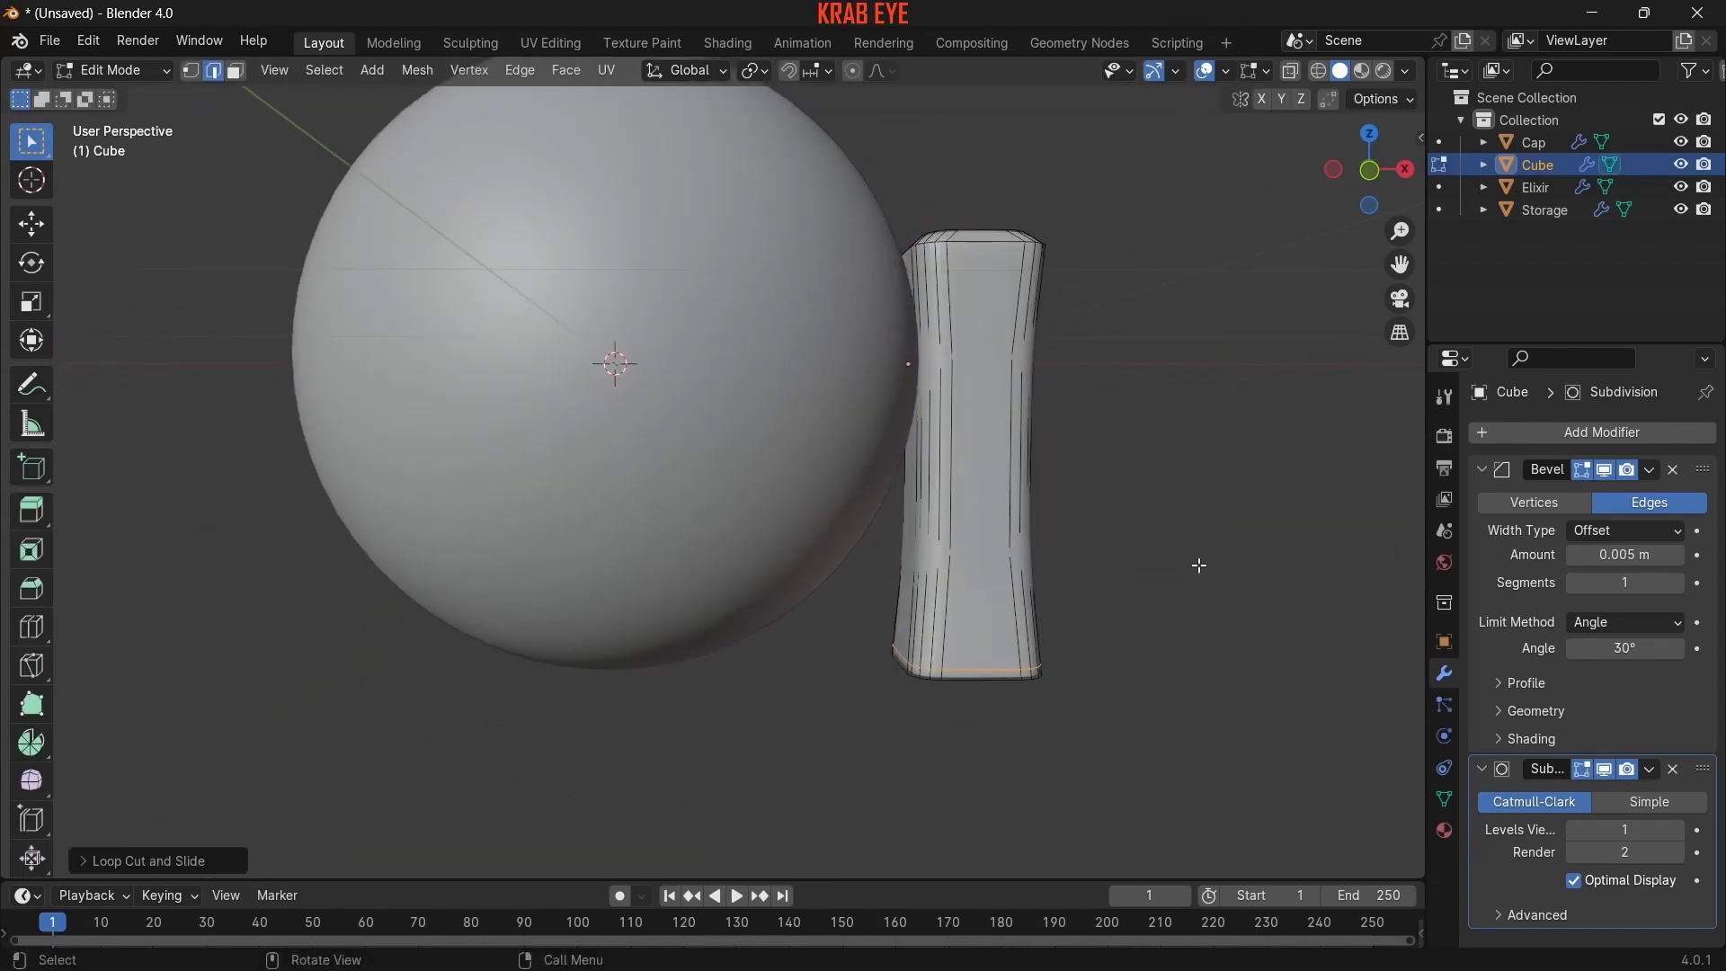
{"action": "key", "text": "Tab"}
{"action": "mouse_move", "coordinate": [1131, 544]}
{"action": "middle_mouse_down"}
{"action": "mouse_move", "coordinate": [974, 673]}
{"action": "mouse_move", "coordinate": [782, 490]}
{"action": "middle_mouse_up"}
- Add a circle mesh, shift it along X, and isolate it in top view
{"action": "key", "text": "shift+a"}
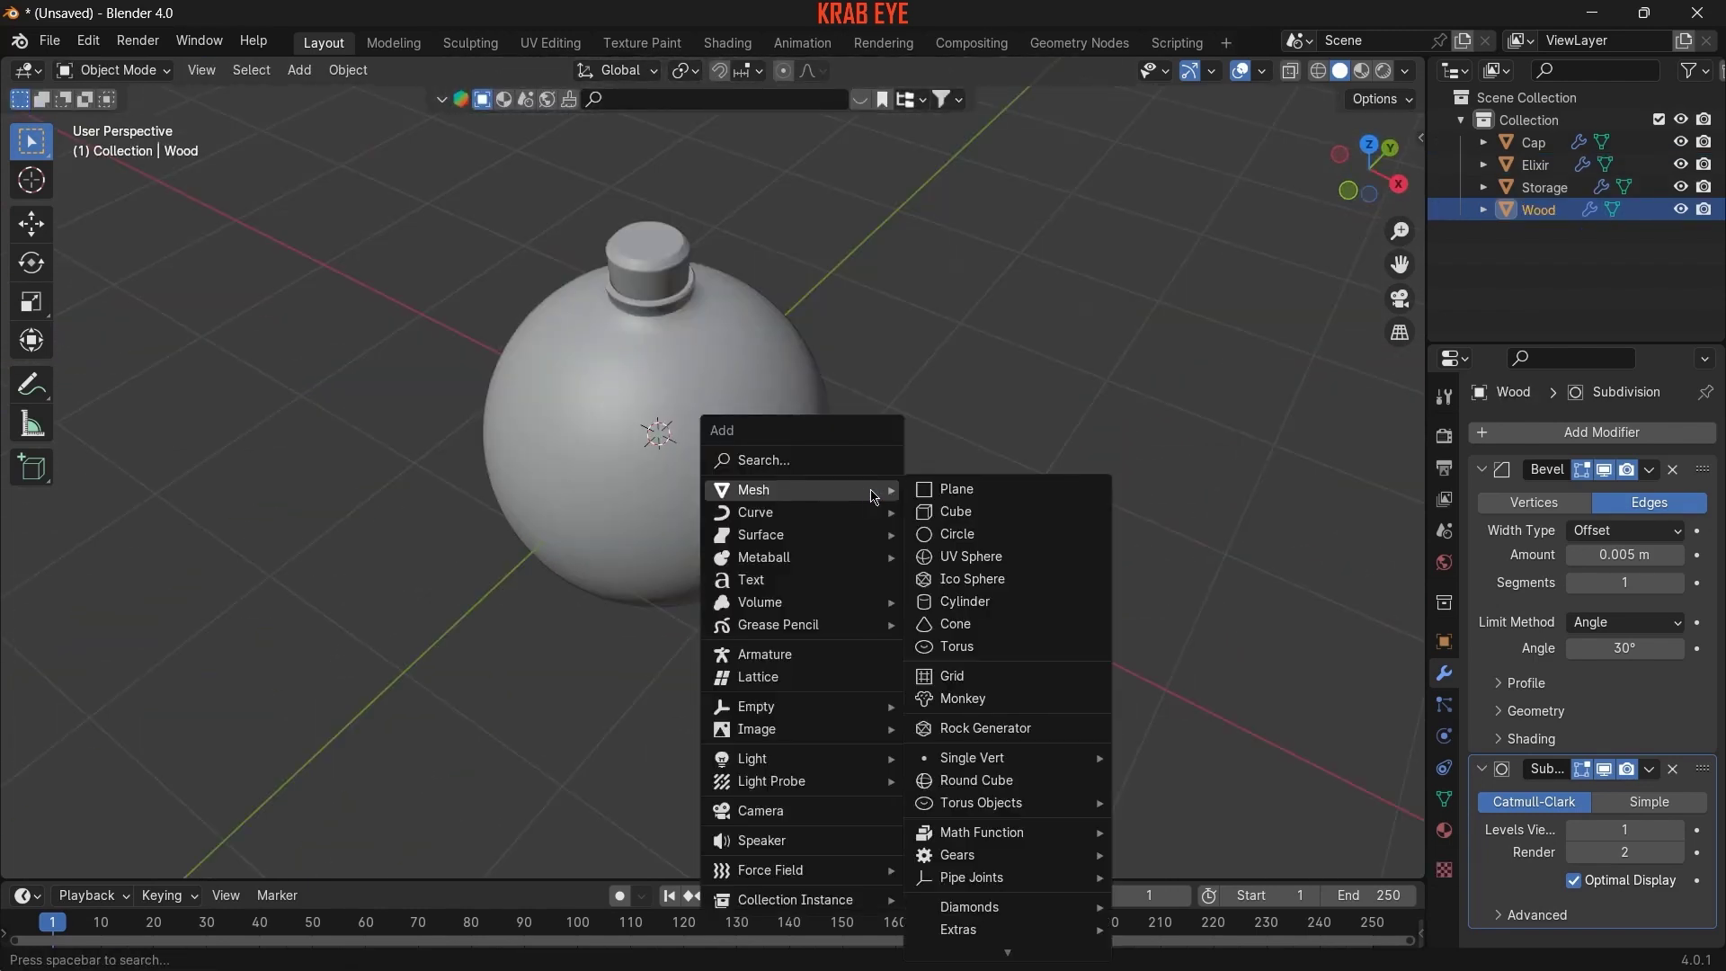
{"action": "left_click", "coordinate": [976, 538]}
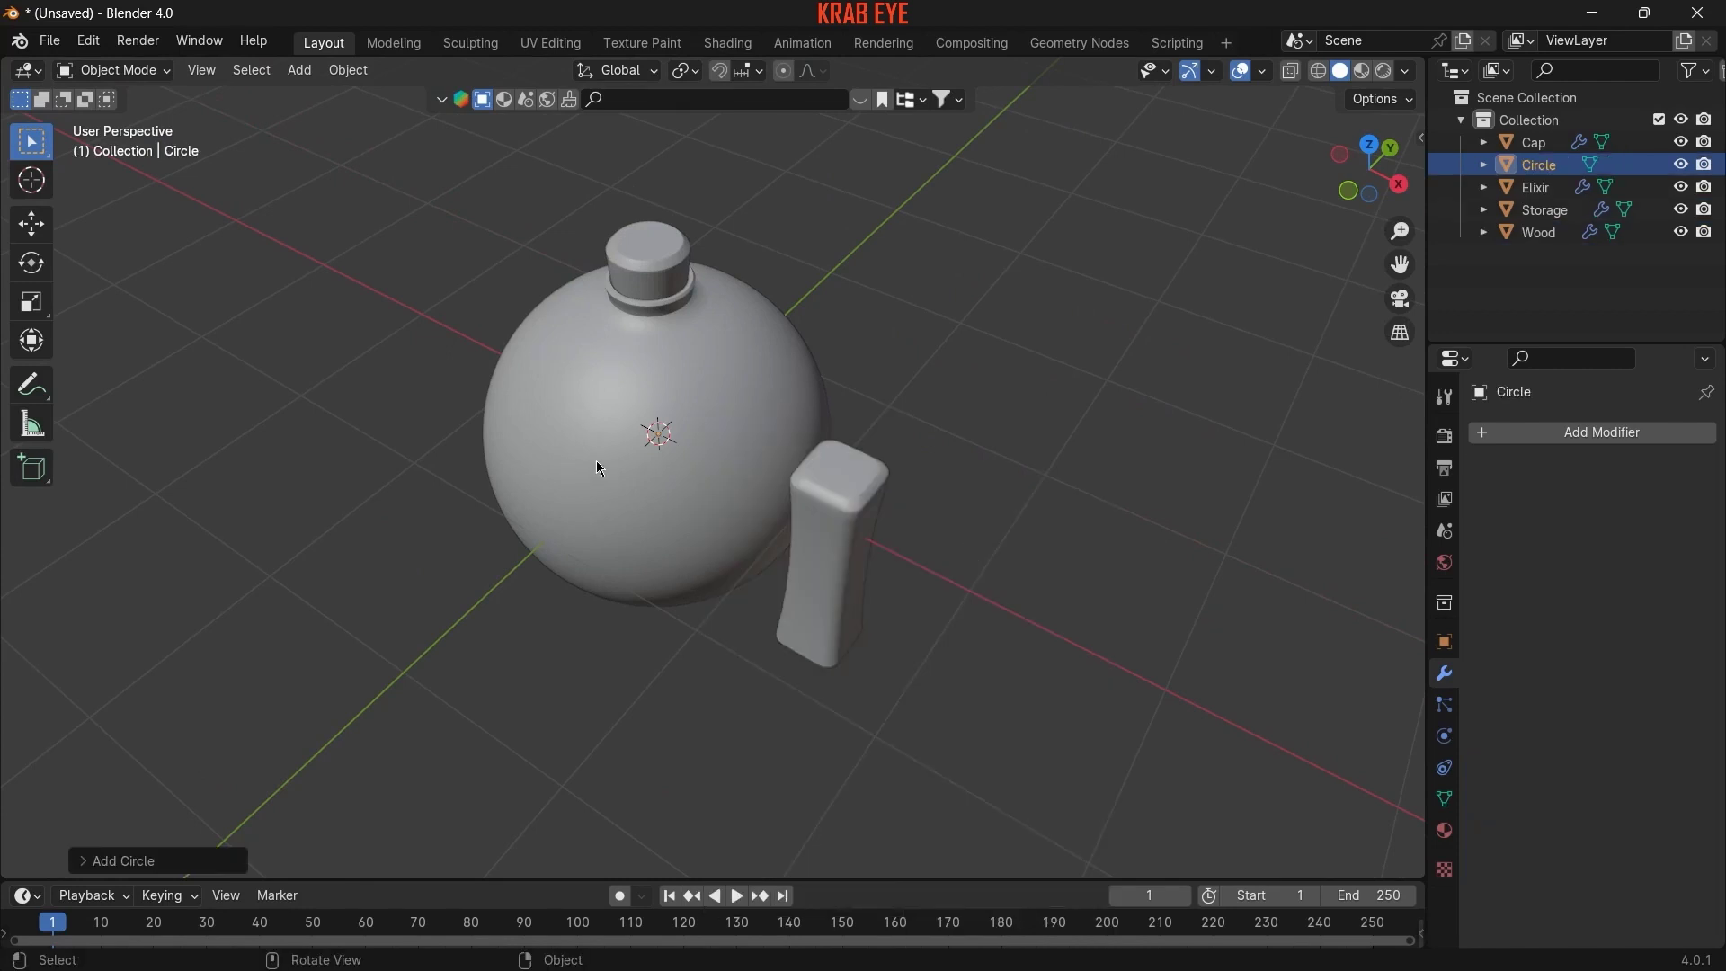
{"action": "key", "text": "g"}
{"action": "key", "text": "x"}
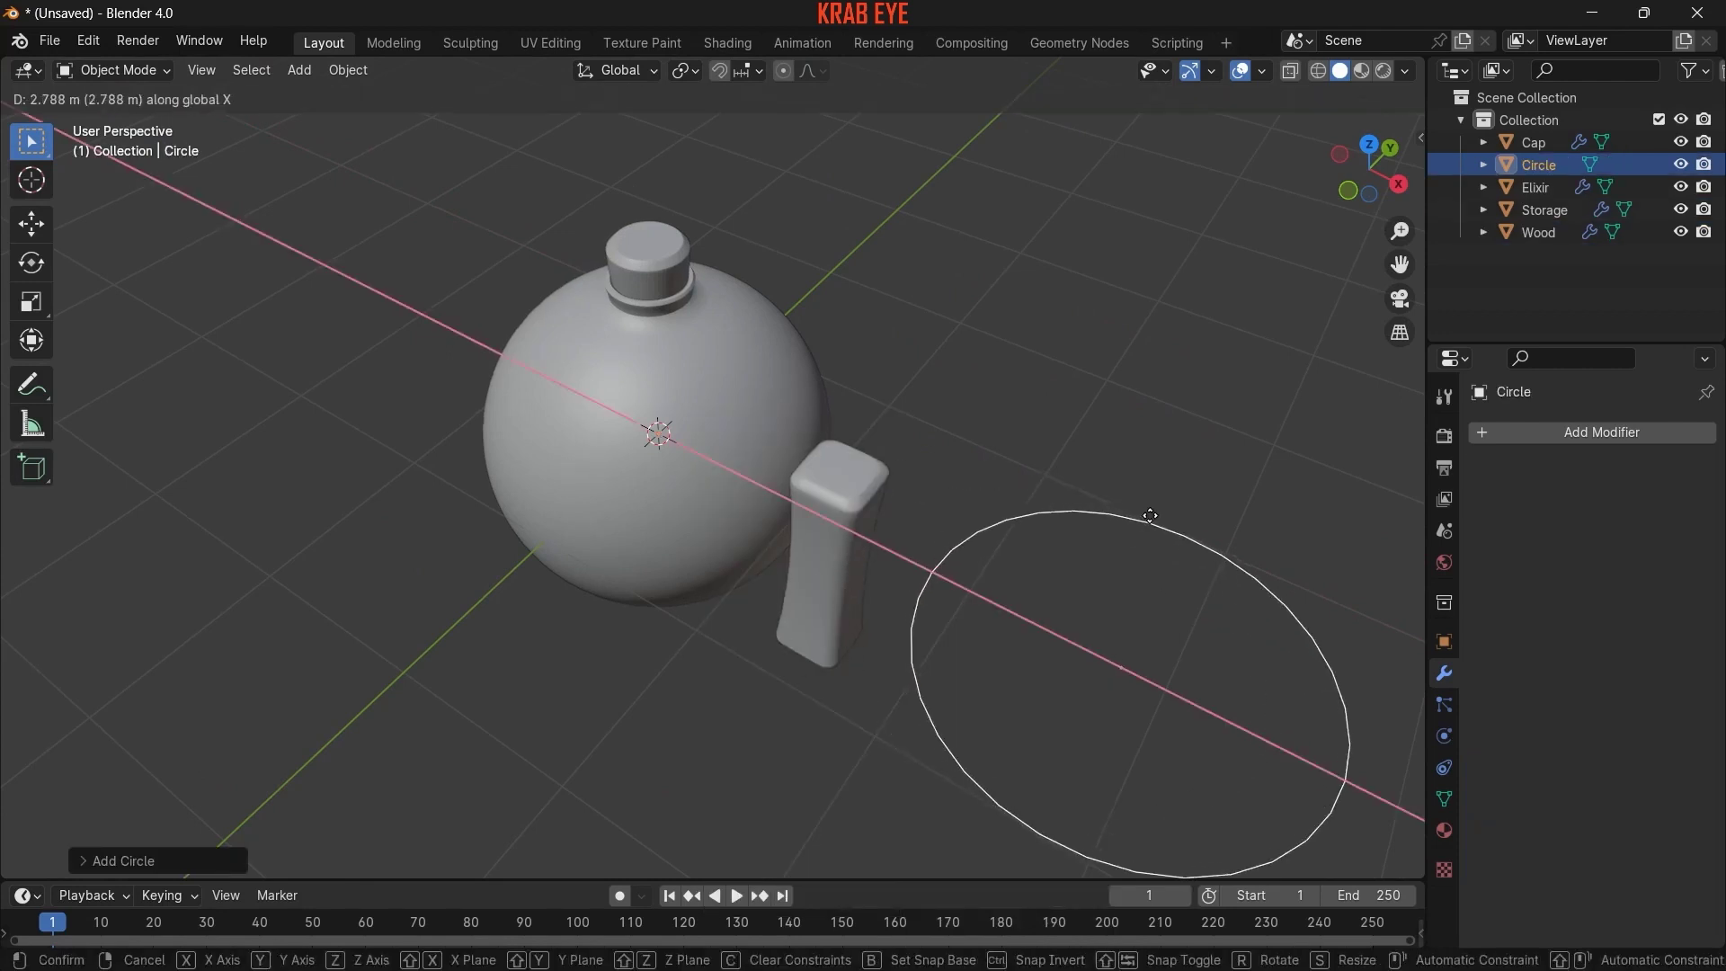
{"action": "left_click", "coordinate": [1132, 541]}
{"action": "scroll", "coordinate": [1132, 541], "scroll_direction": "down", "scroll_amount": 3}
{"action": "key", "text": "KP_Divide"}
{"action": "key", "text": "KP_7"}
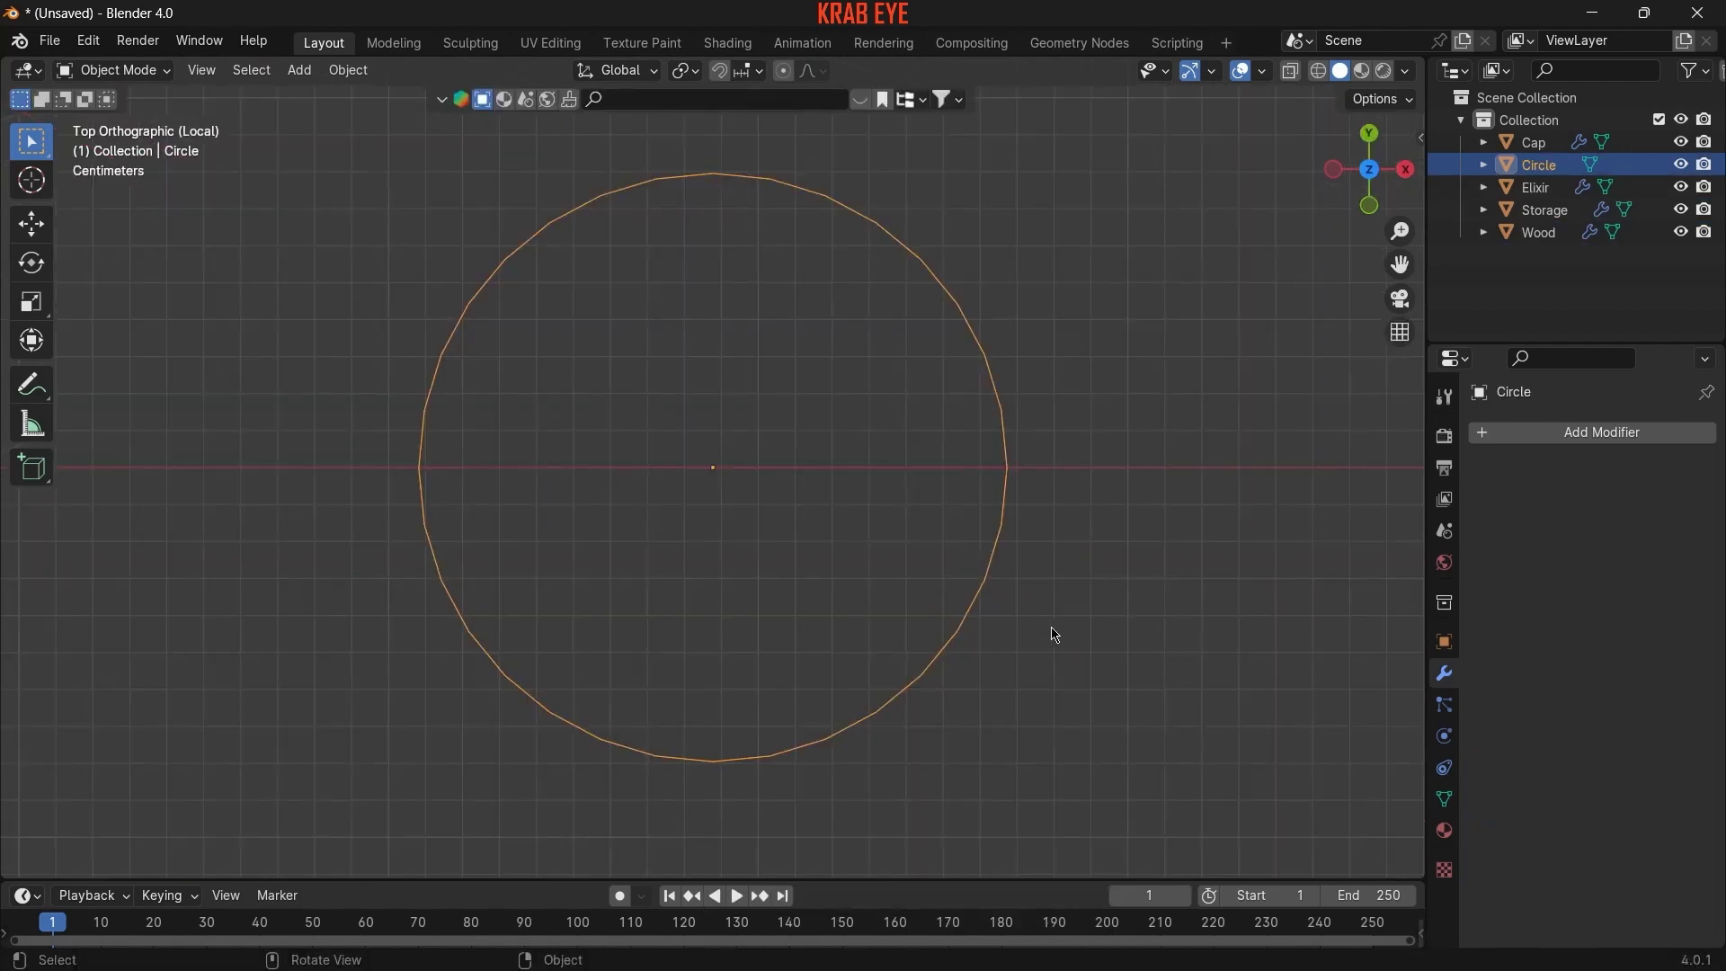
{"action": "key", "text": "Tab"}
{"action": "scroll", "coordinate": [885, 587], "scroll_direction": "down", "scroll_amount": 3}
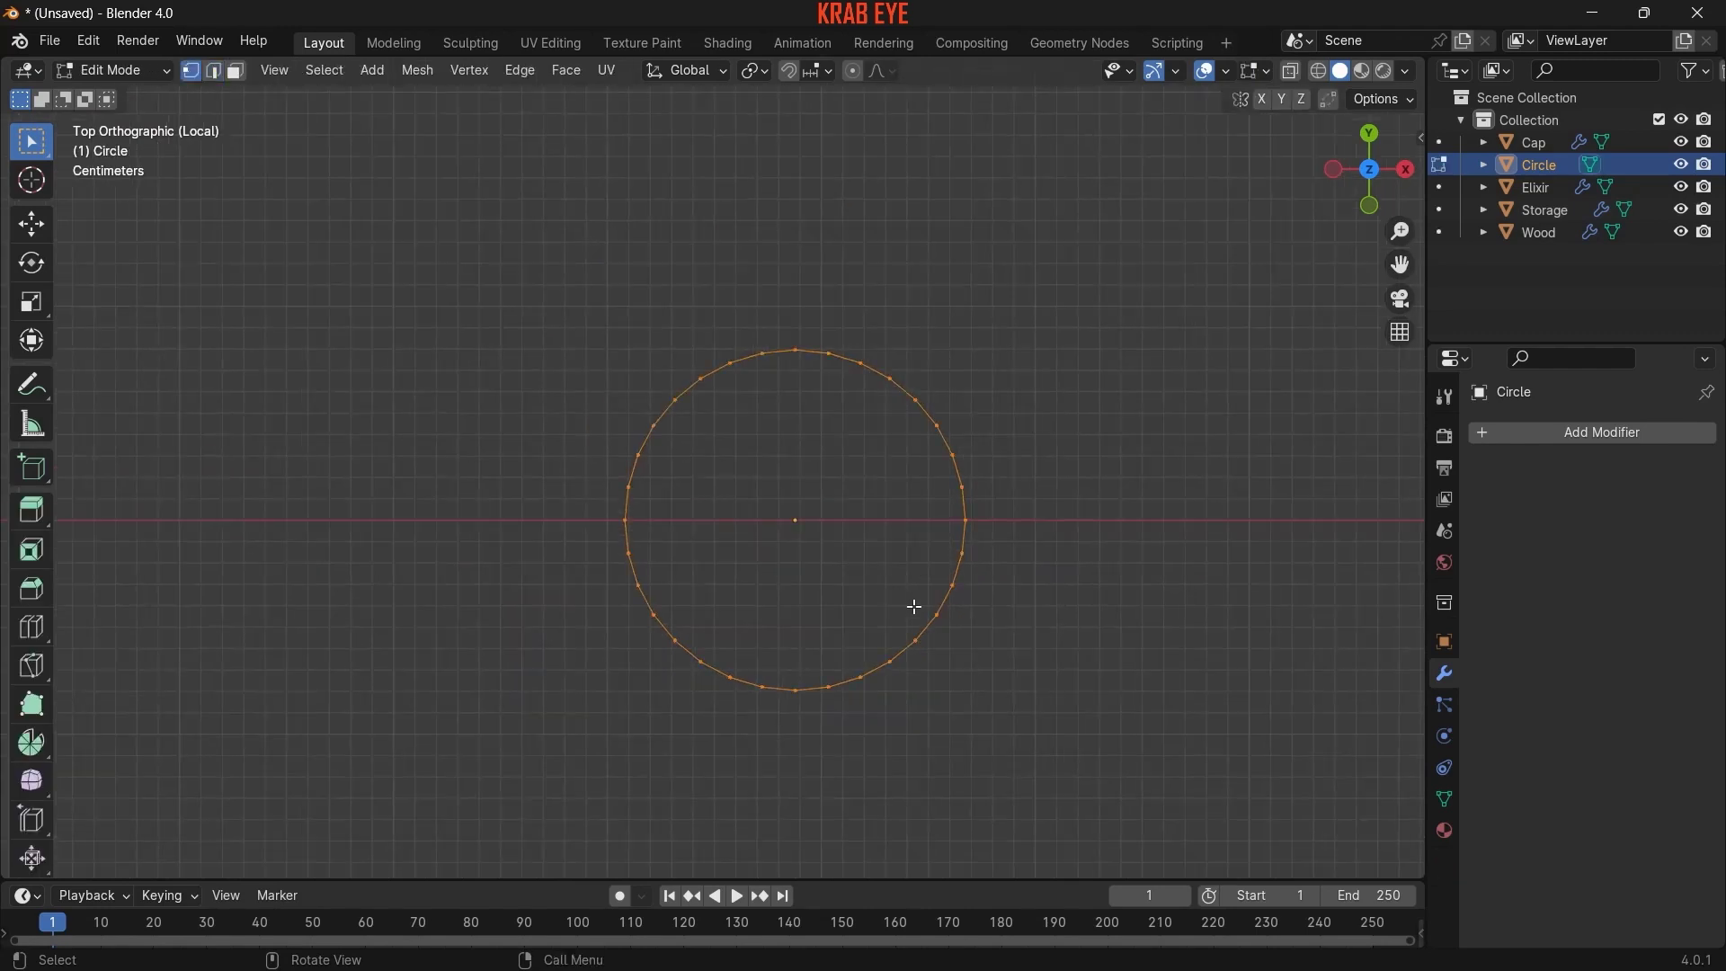
- Duplicate the circle's ring twice, placing copies to the right and above
{"action": "key", "text": "shift+d"}
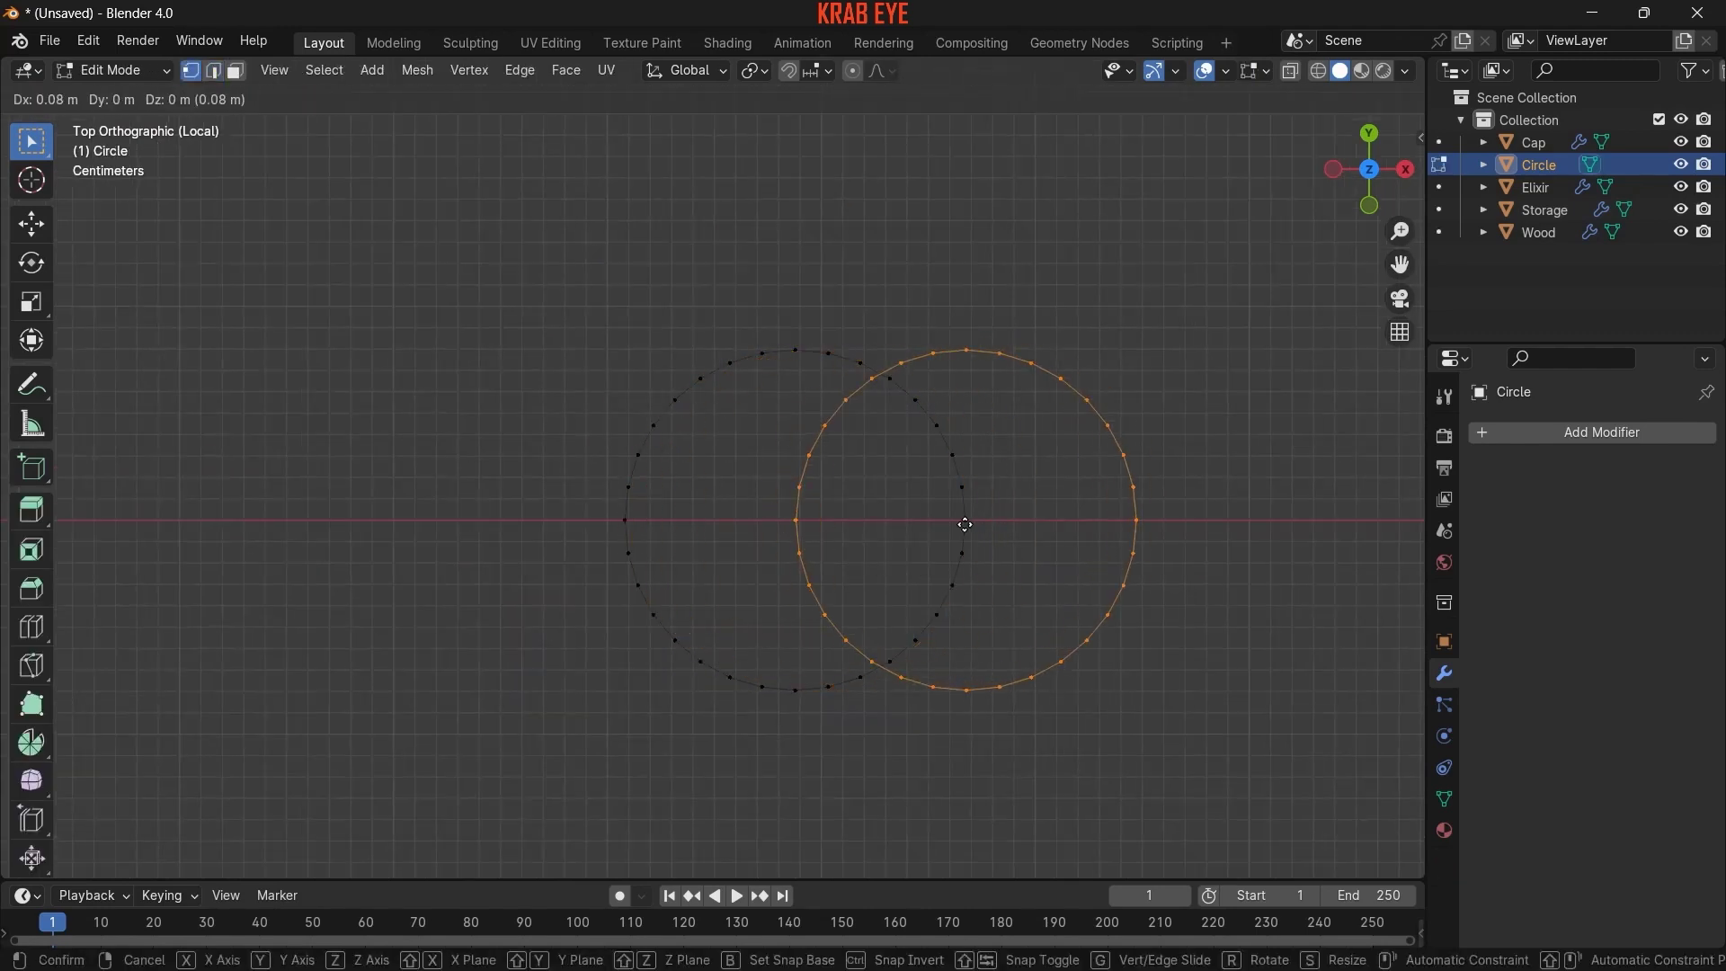
{"action": "left_click", "coordinate": [967, 525]}
{"action": "key", "text": "g"}
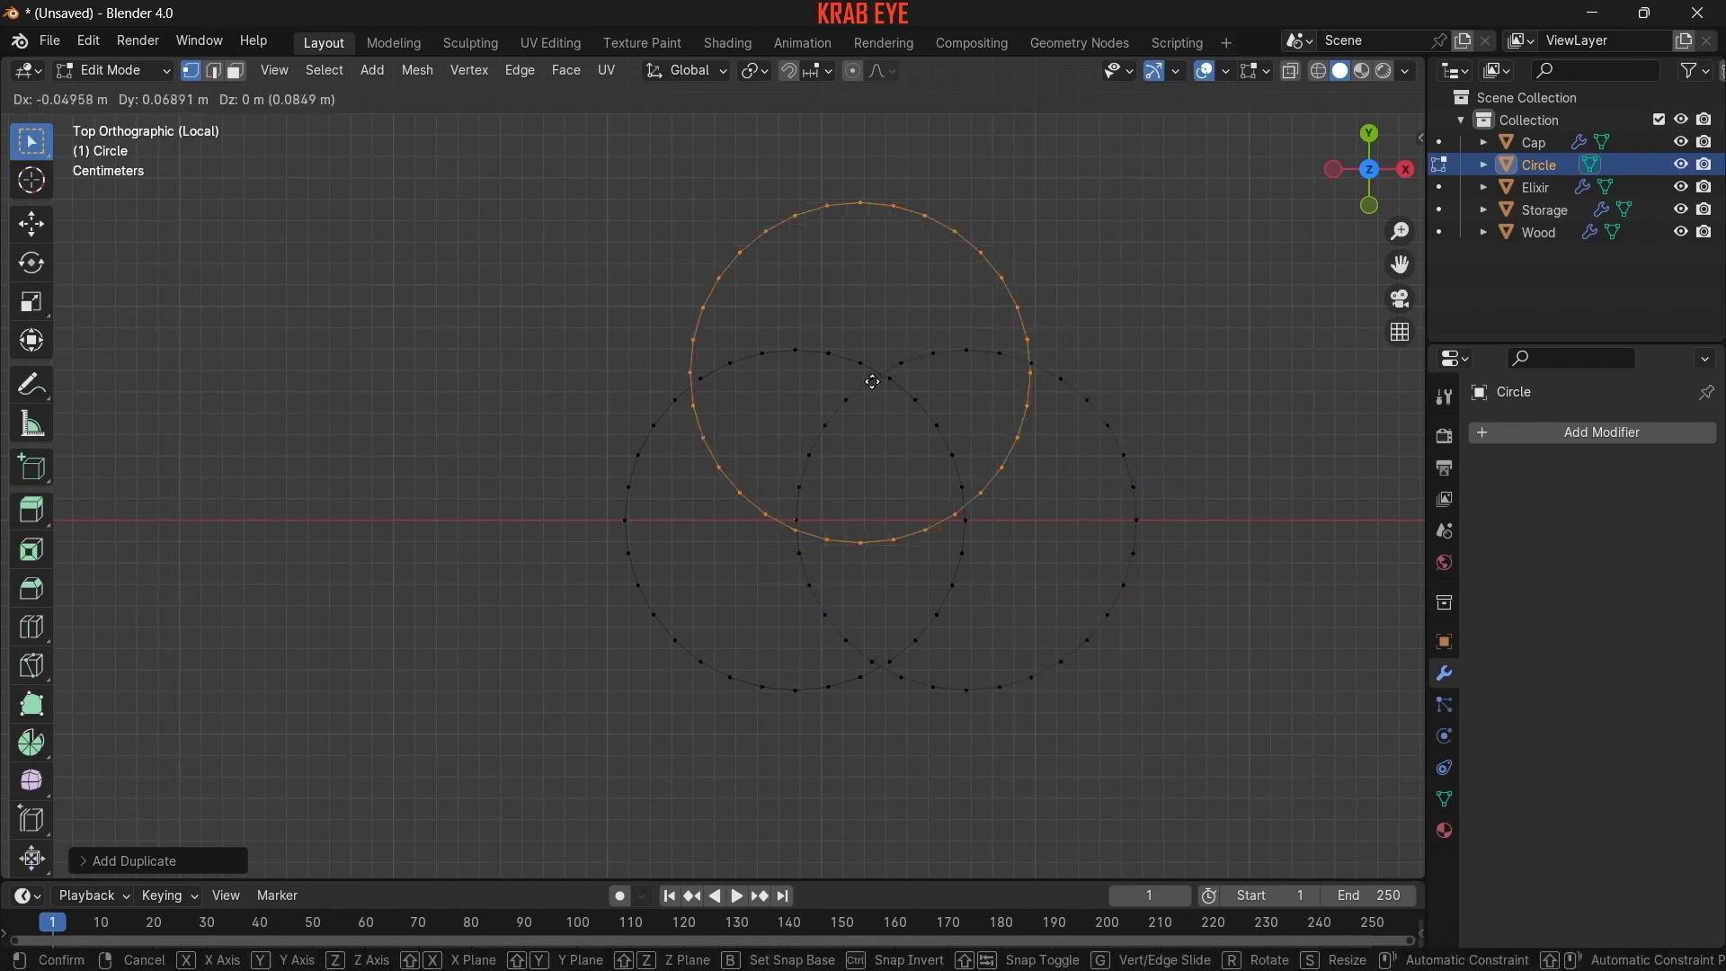
{"action": "left_click", "coordinate": [885, 393]}
- Delete the inner overlapping vertices of the three rings
{"action": "left_click_drag", "start_coordinate": [736, 343], "coordinate": [1001, 648]}
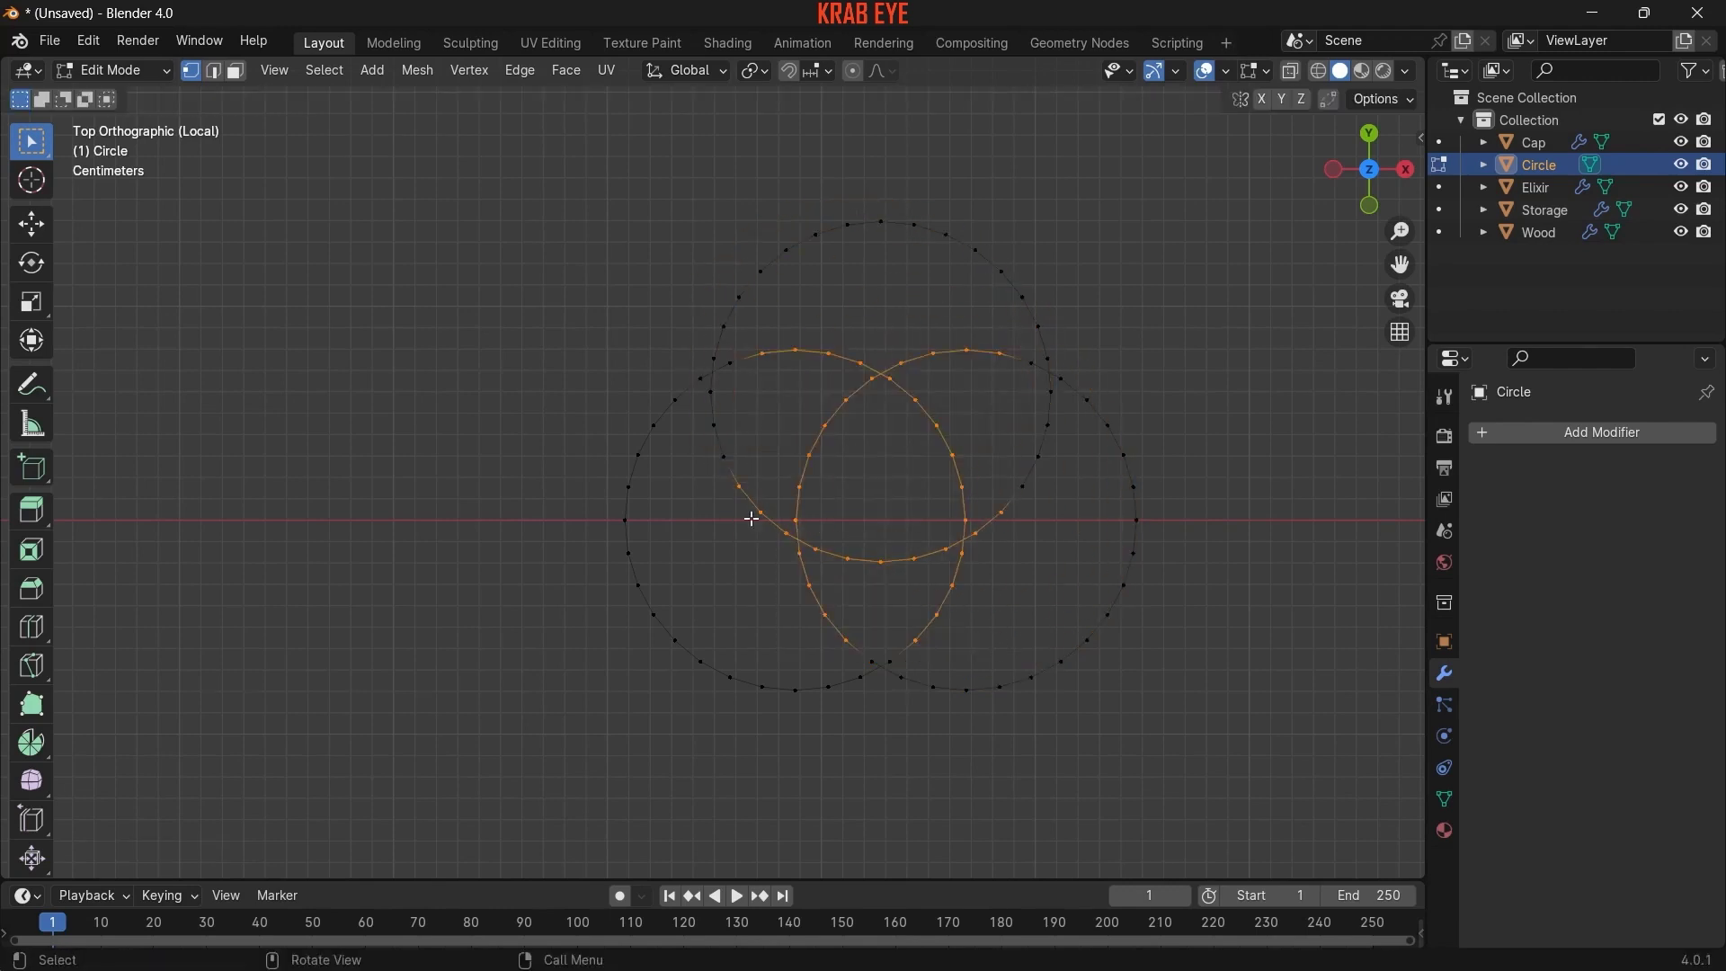
{"action": "key", "text": "c"}
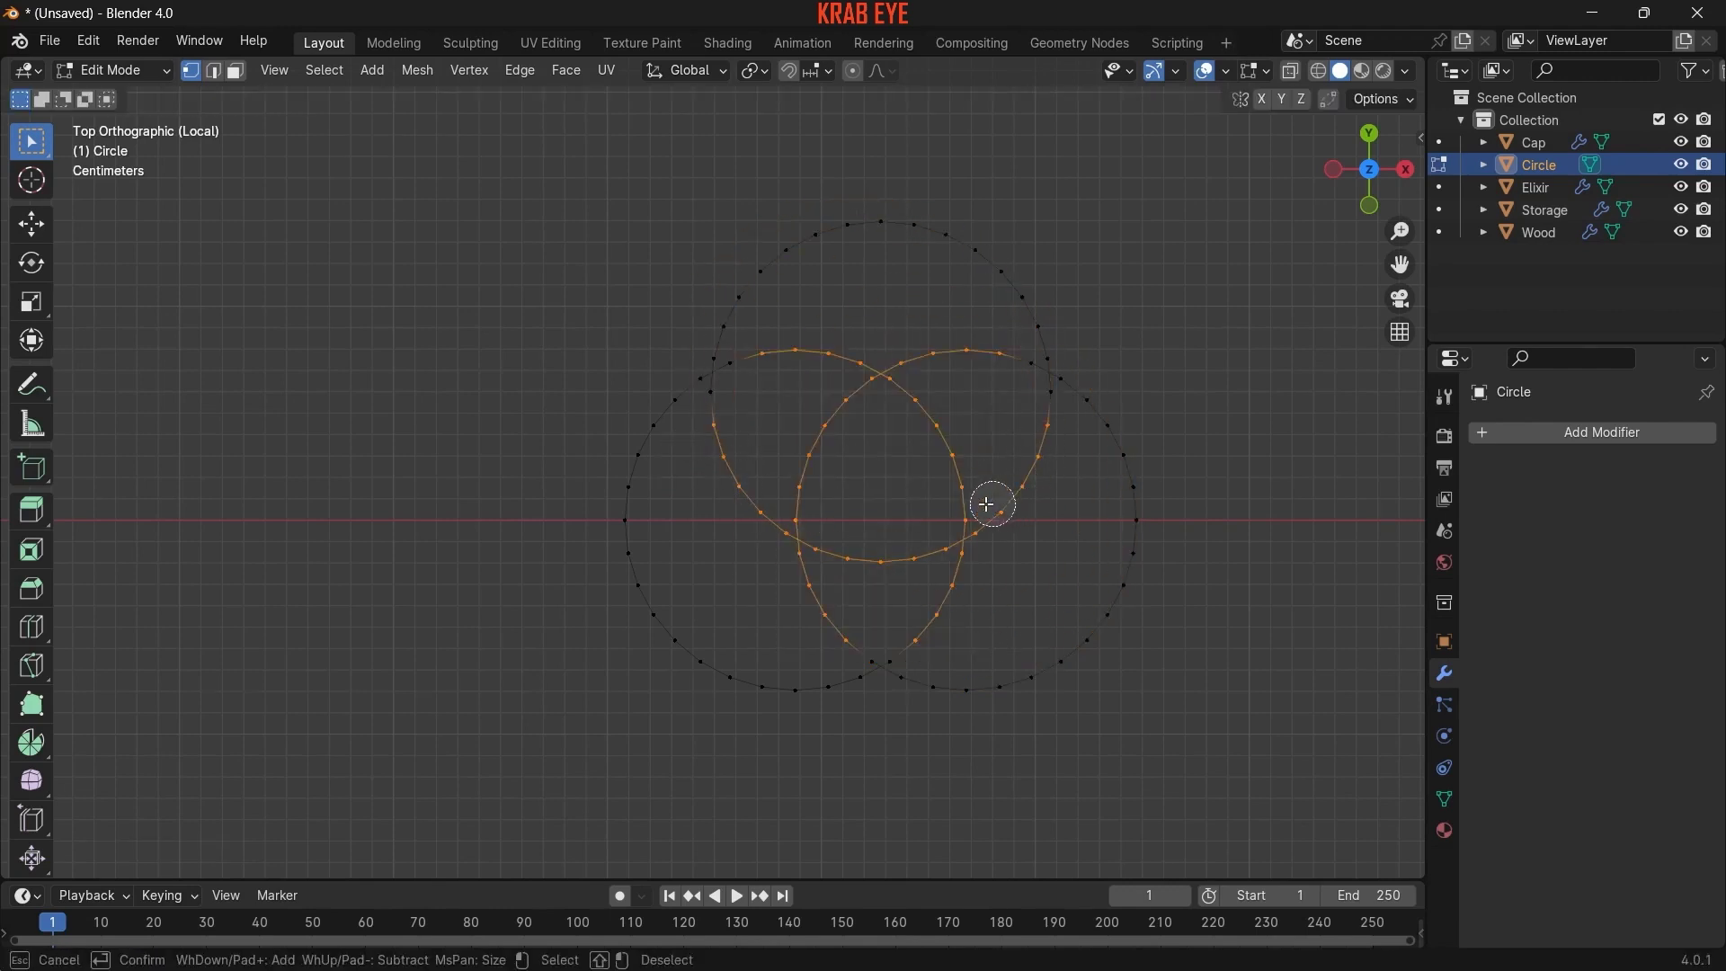
{"action": "key", "text": "Escape"}
{"action": "key", "text": "x"}
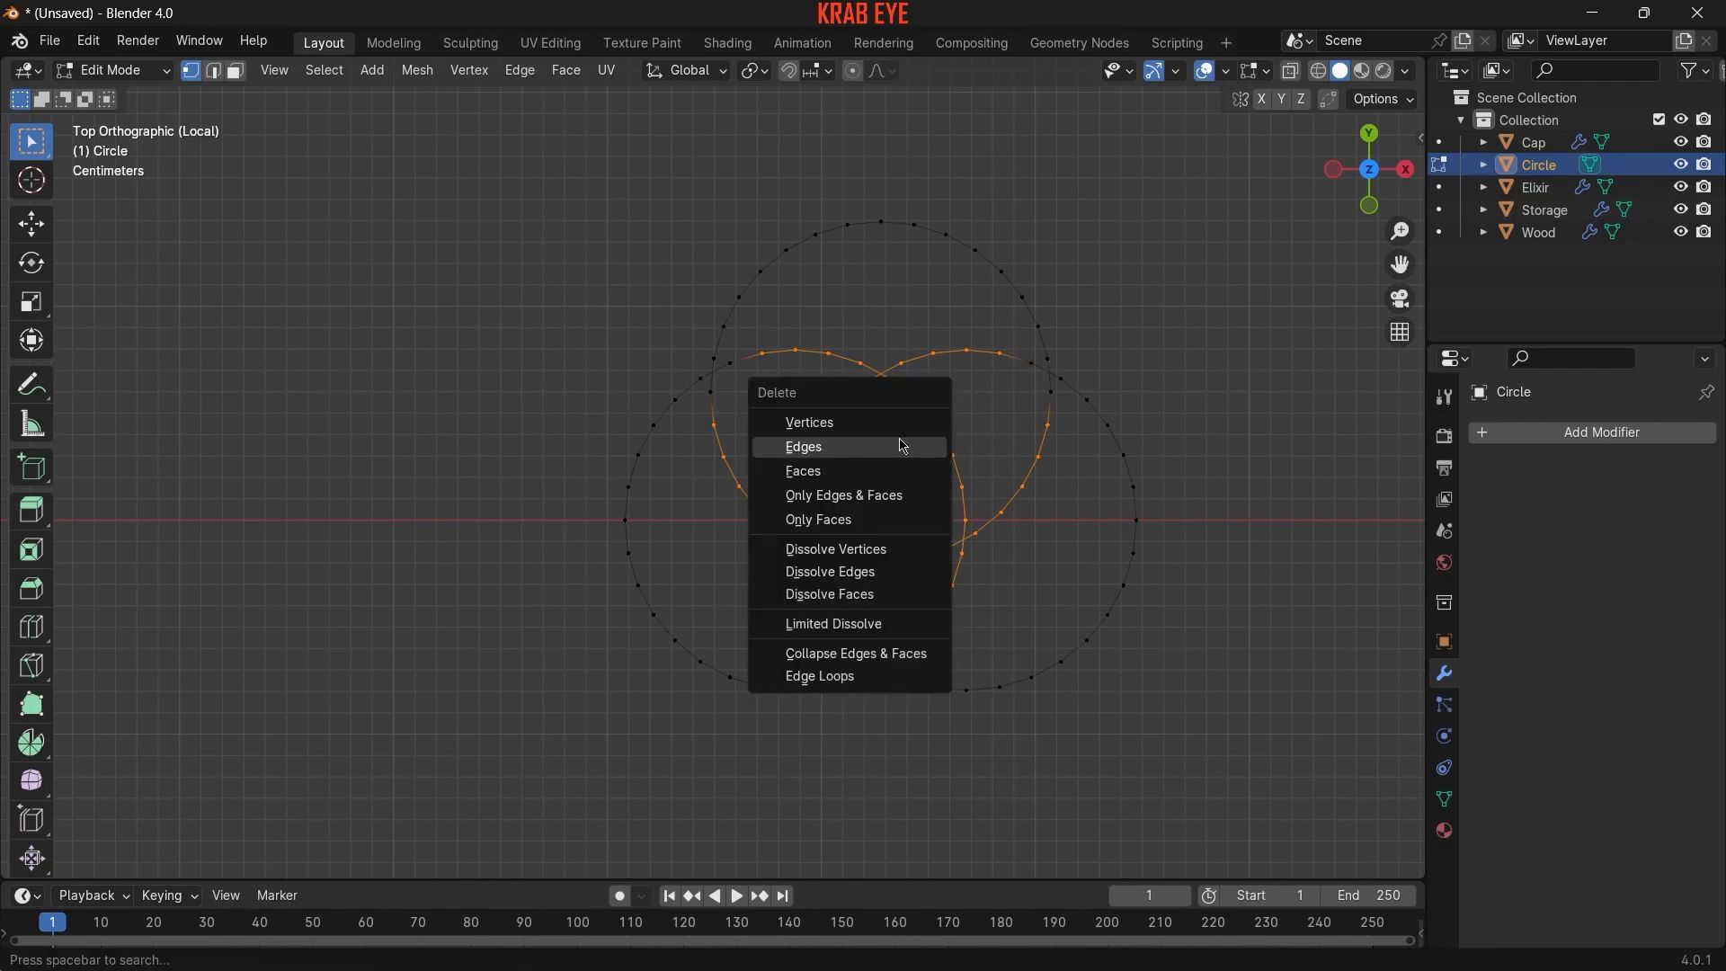
{"action": "left_click", "coordinate": [770, 416]}
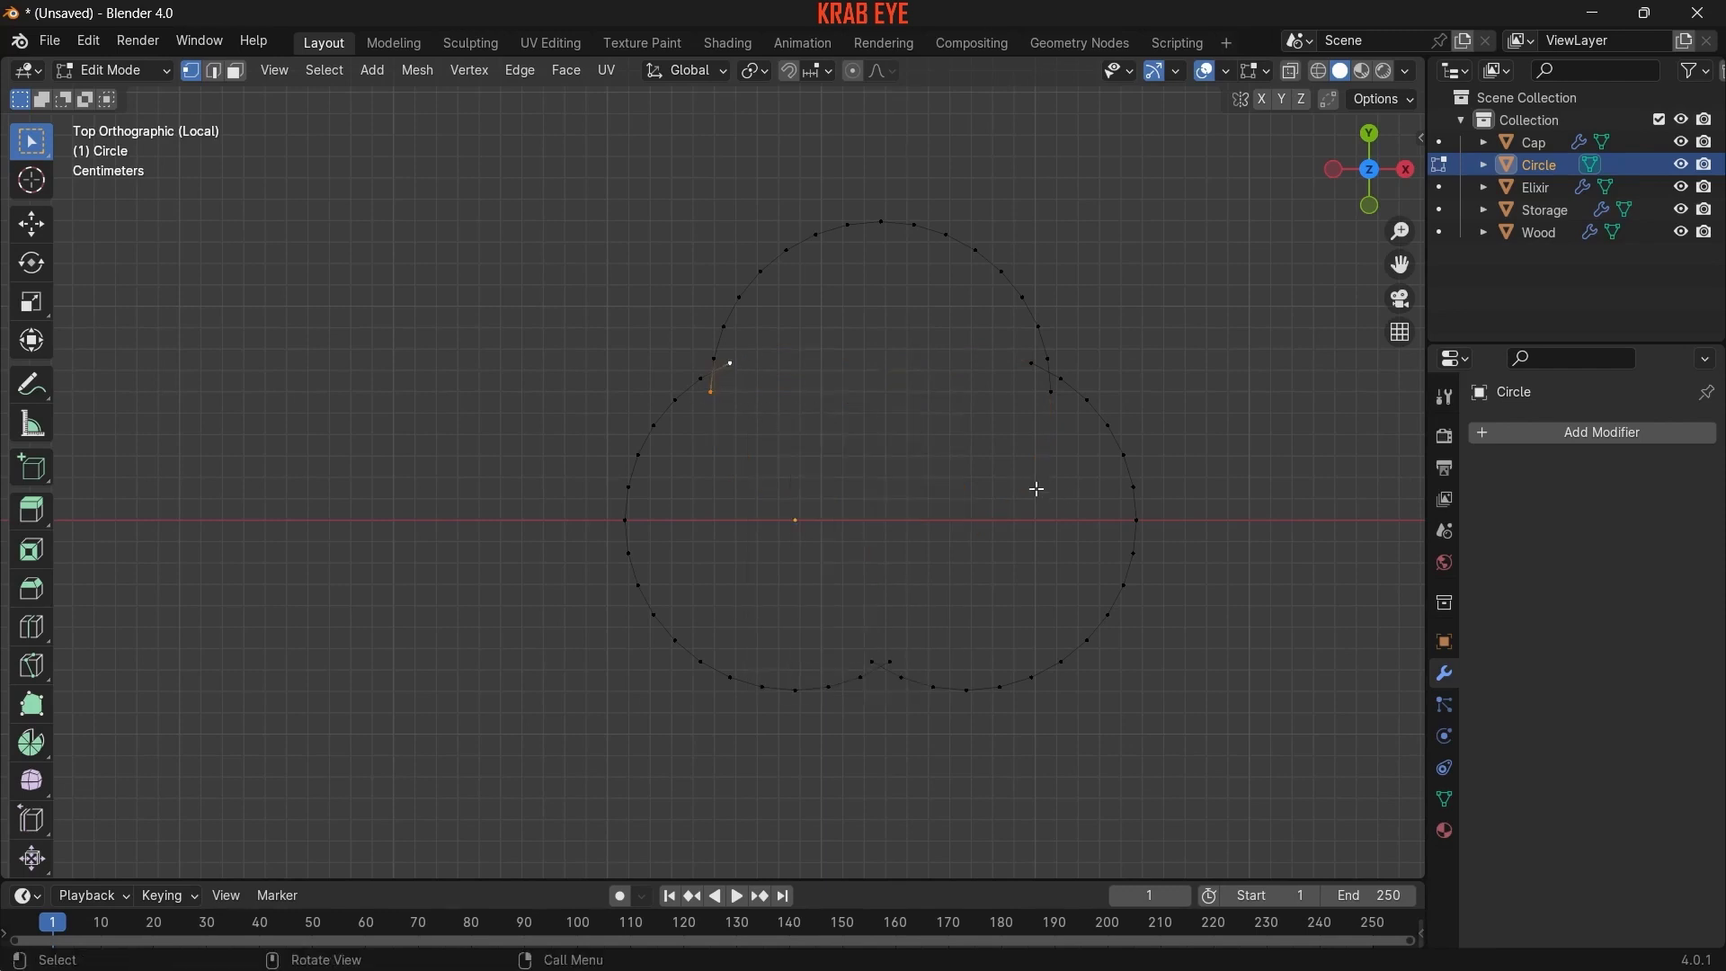
- Pull the left notch's endpoints together and merge them at centre
{"action": "key", "text": "s"}
{"action": "left_click", "coordinate": [771, 402]}
{"action": "key", "text": "m"}
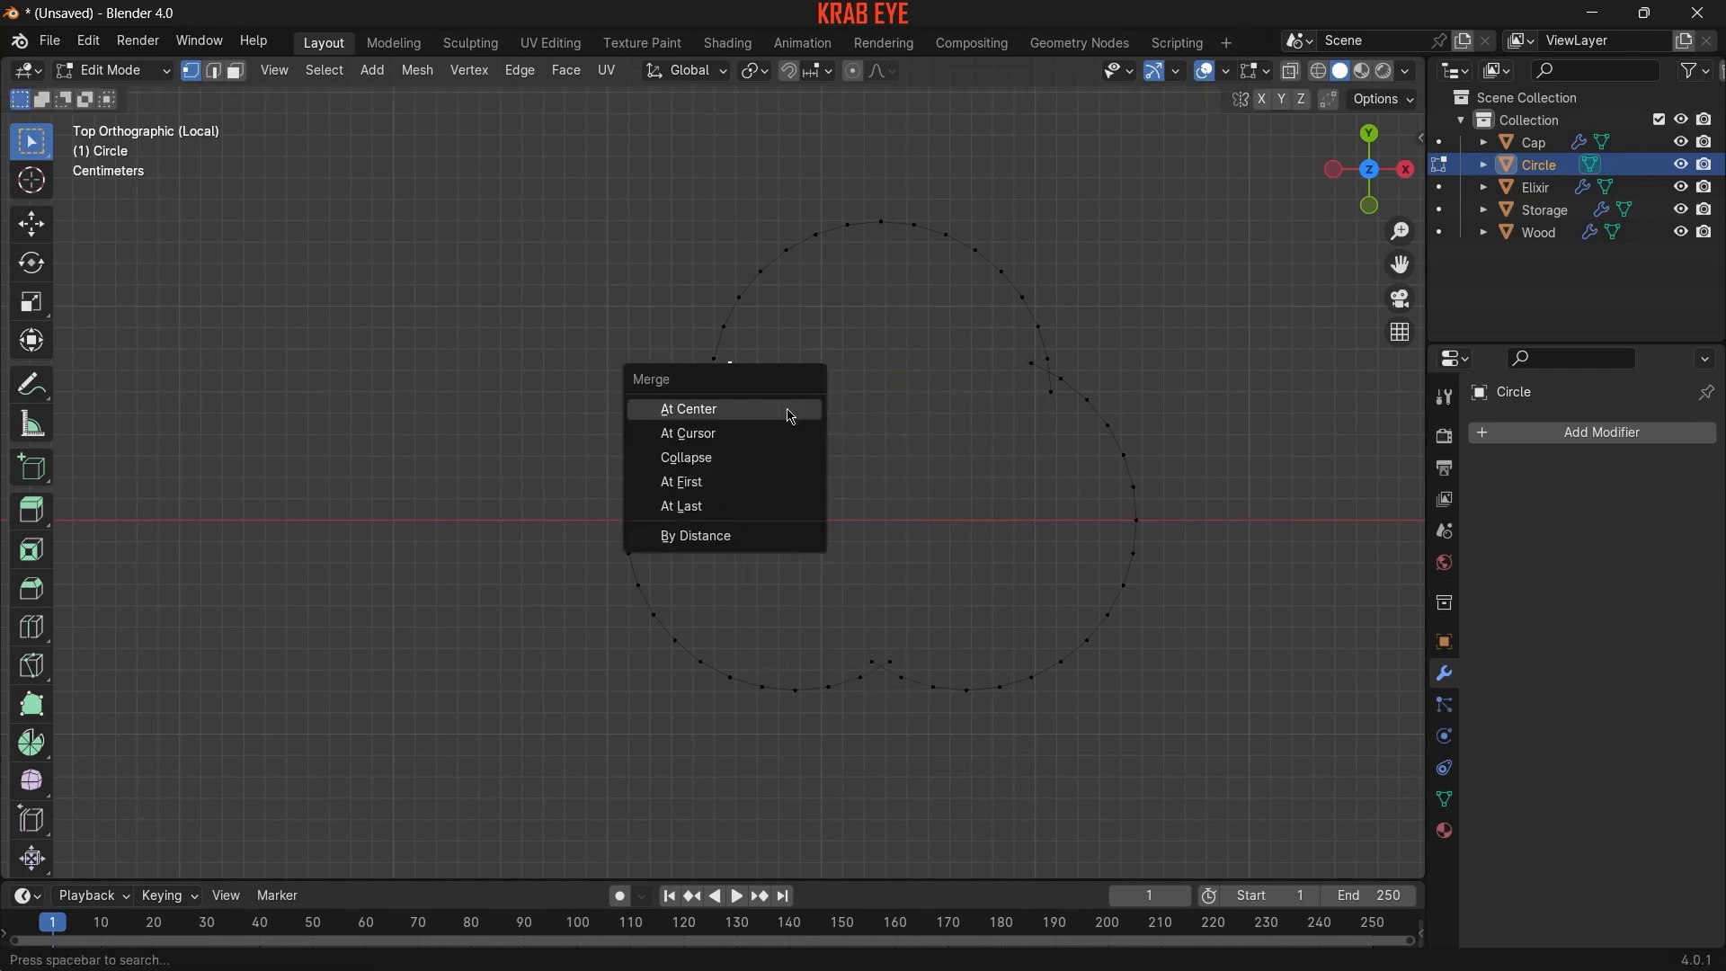
{"action": "left_click", "coordinate": [786, 408]}
{"action": "key", "text": "g"}
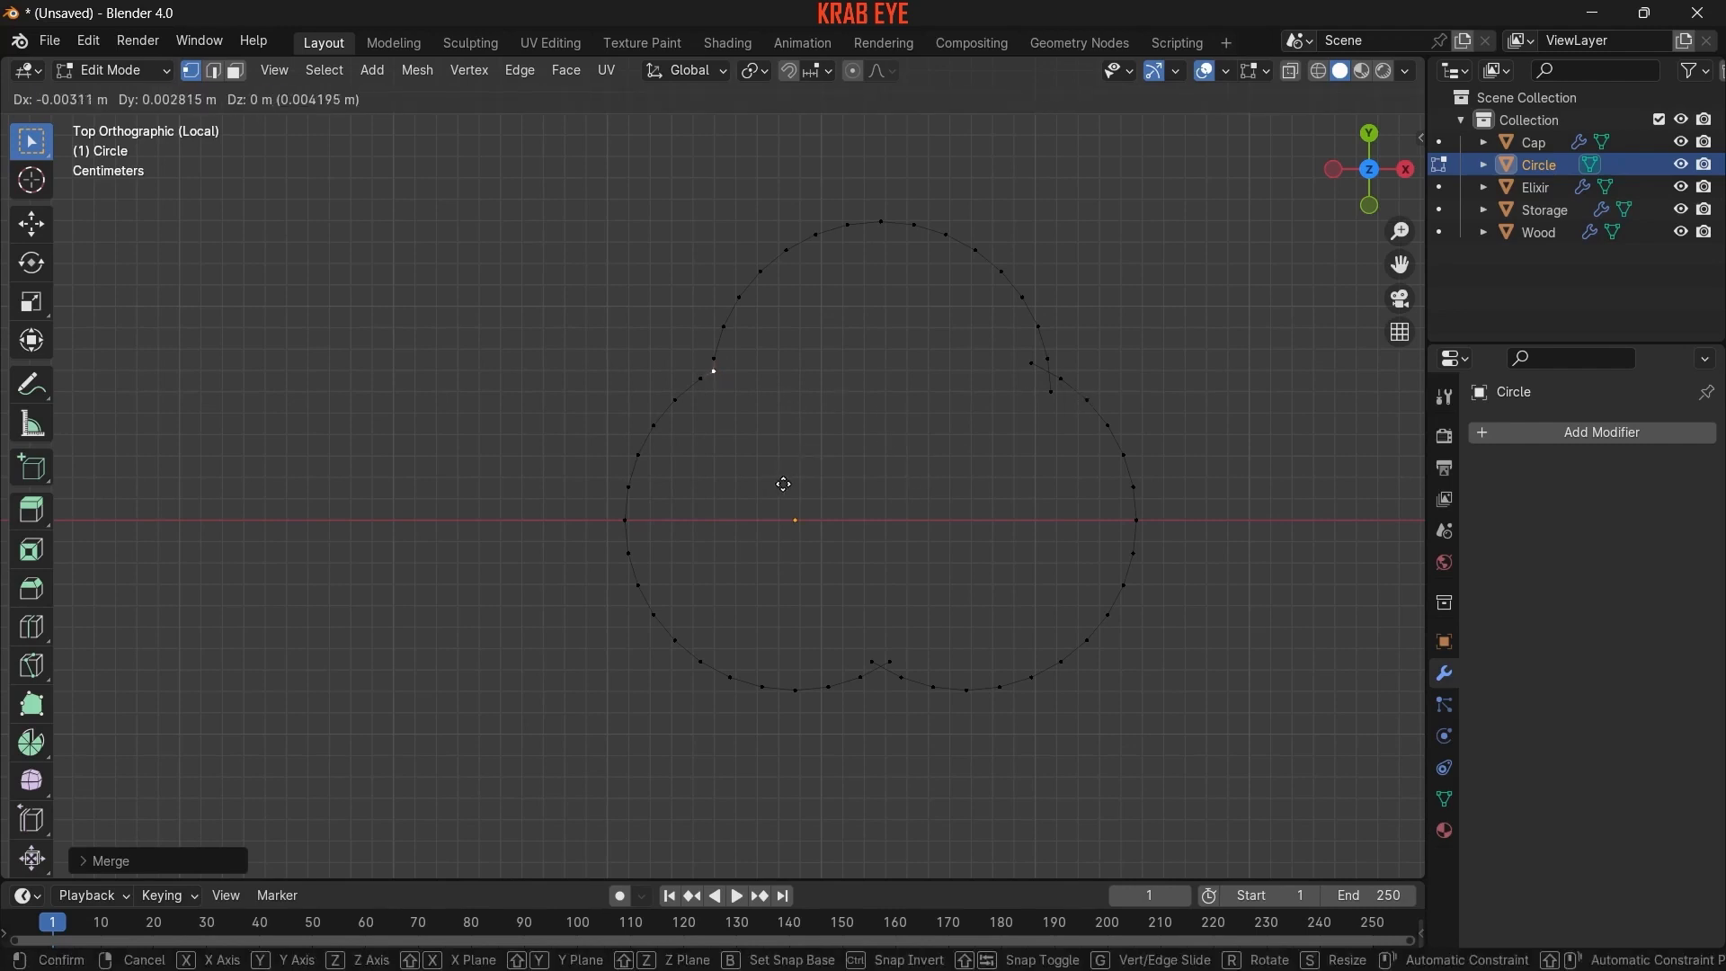
{"action": "left_click", "coordinate": [783, 484]}
- Merge the vertex pairs at the right and bottom notches at their centres
{"action": "left_click_drag", "start_coordinate": [1013, 357], "coordinate": [1061, 431]}
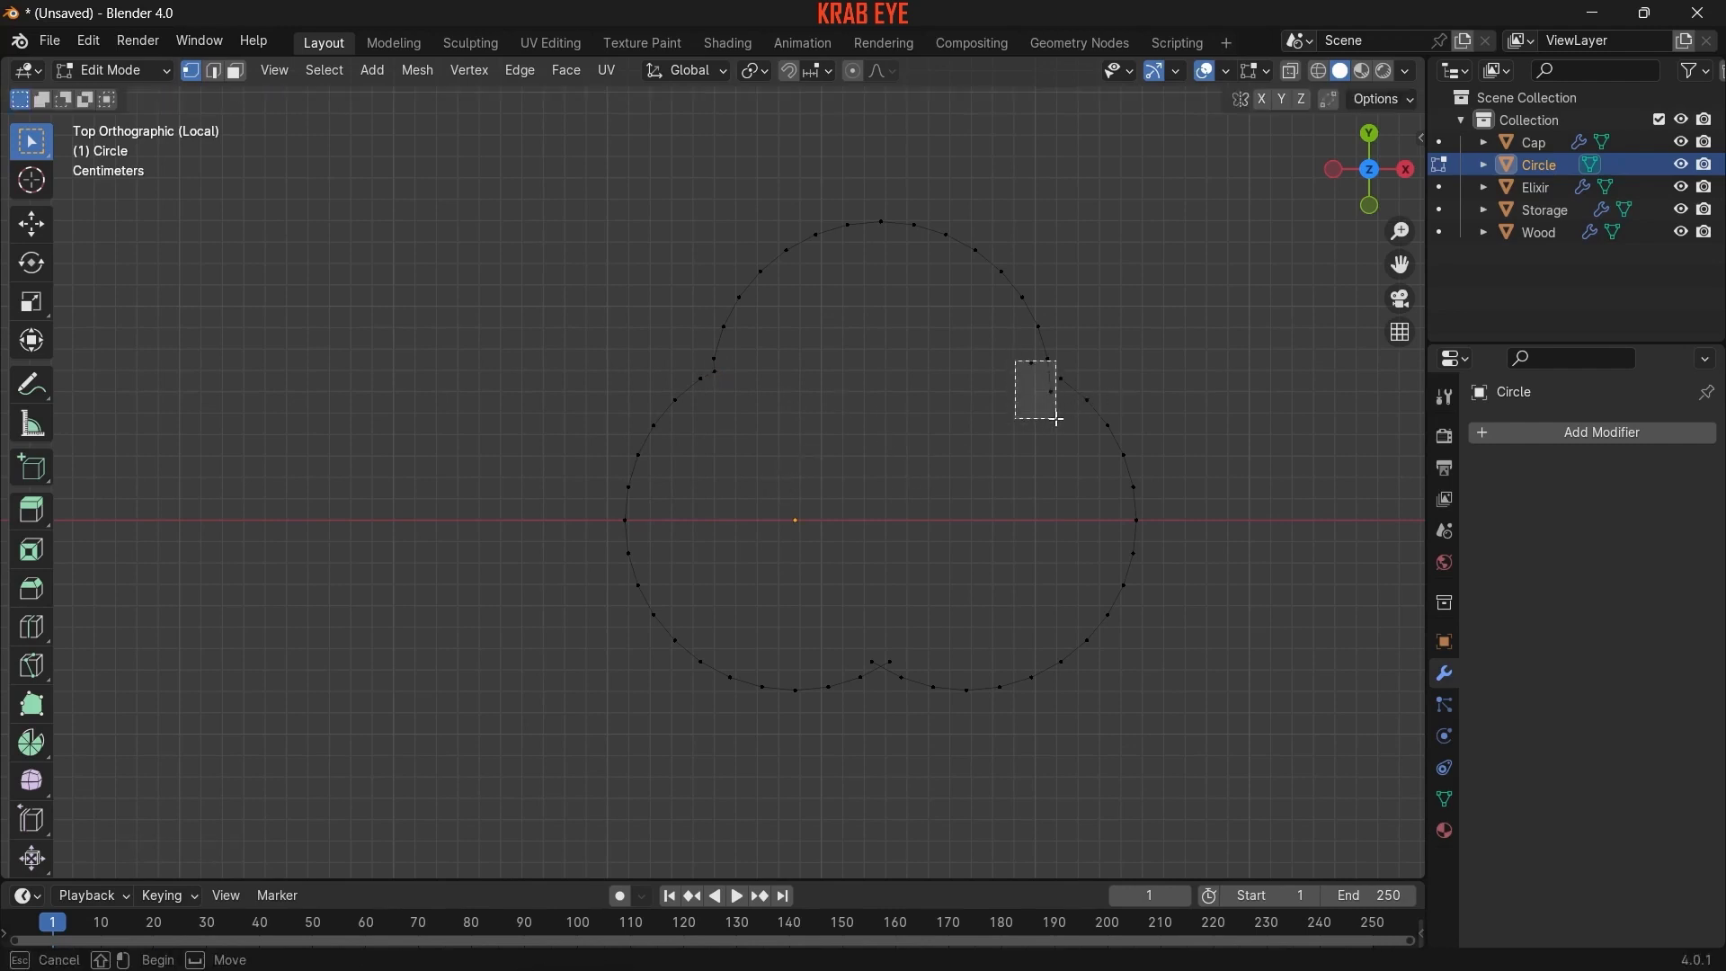
{"action": "key", "text": "m"}
{"action": "left_click", "coordinate": [1065, 465]}
{"action": "key", "text": "g"}
{"action": "left_click", "coordinate": [1029, 431]}
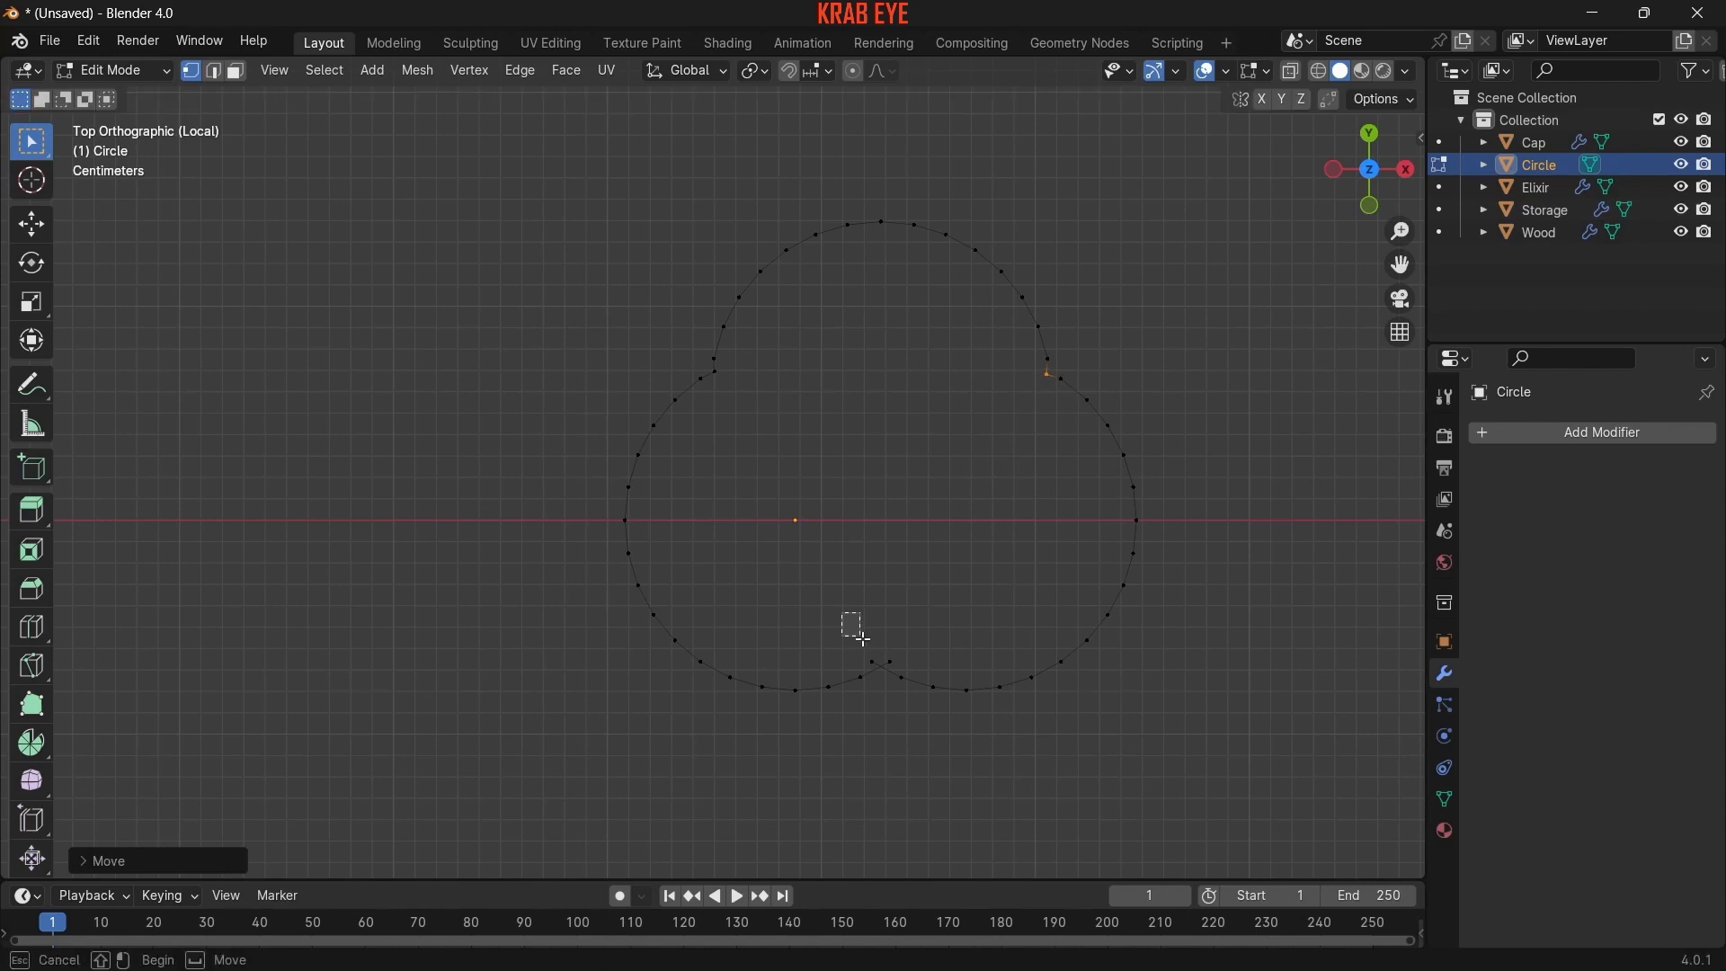
{"action": "left_click_drag", "start_coordinate": [864, 639], "coordinate": [922, 674]}
{"action": "key", "text": "m"}
{"action": "left_click", "coordinate": [963, 639]}
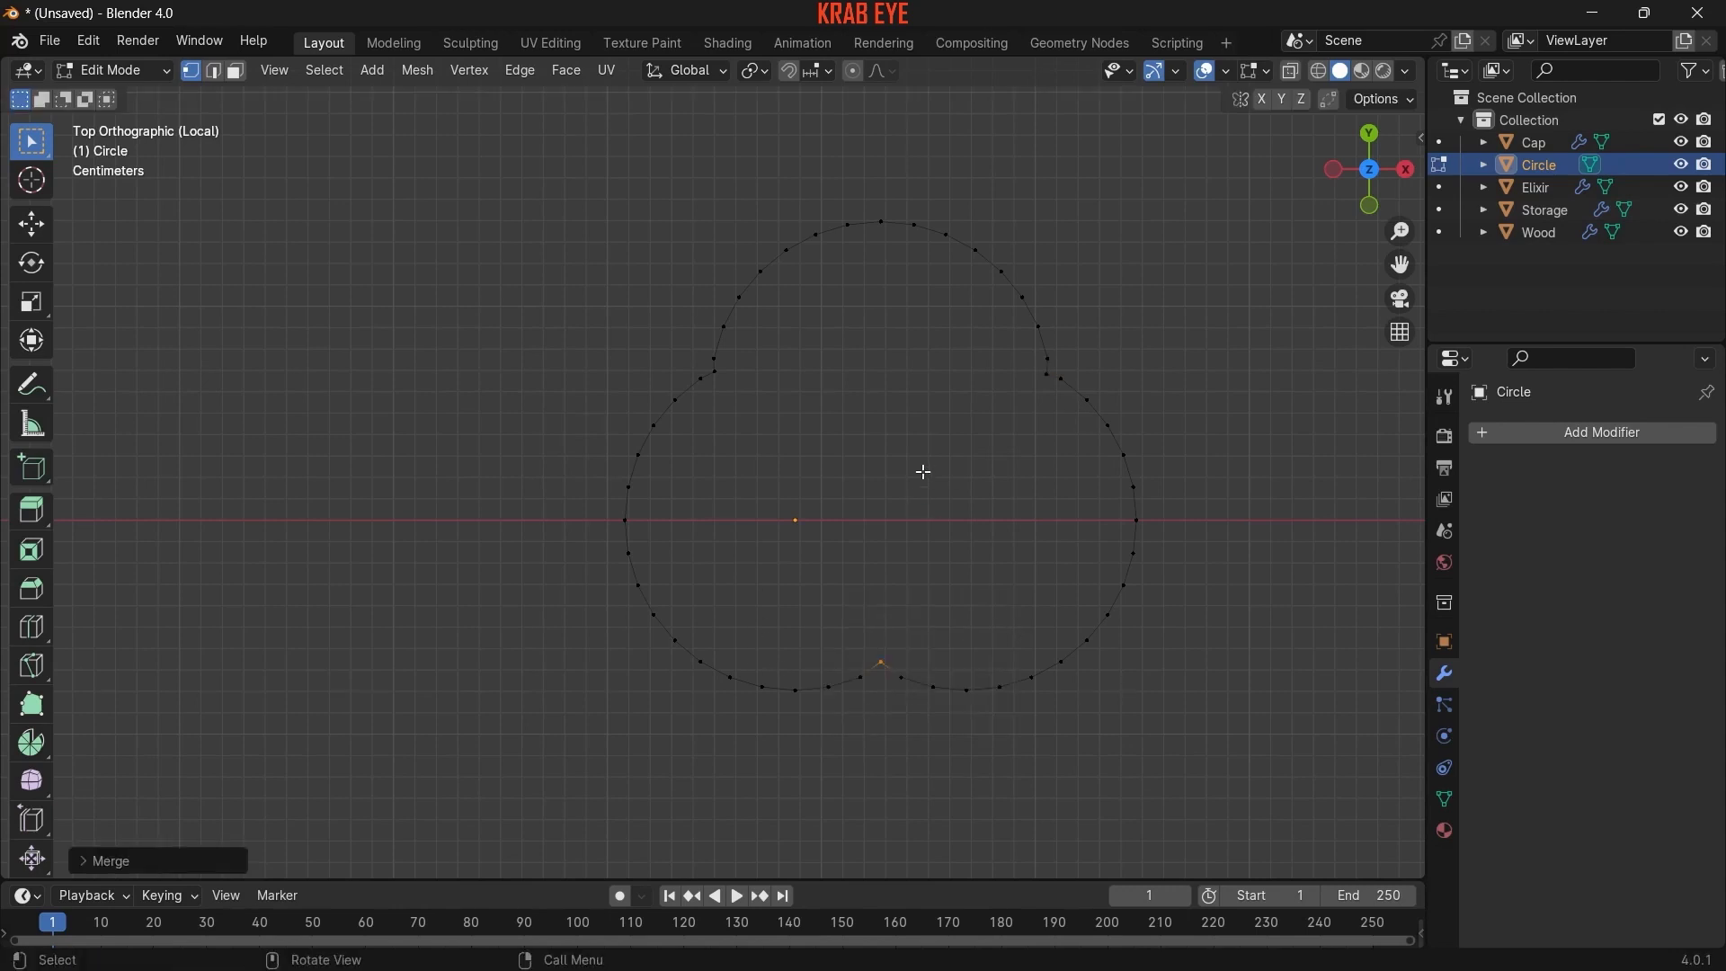
{"action": "key", "text": "Tab"}
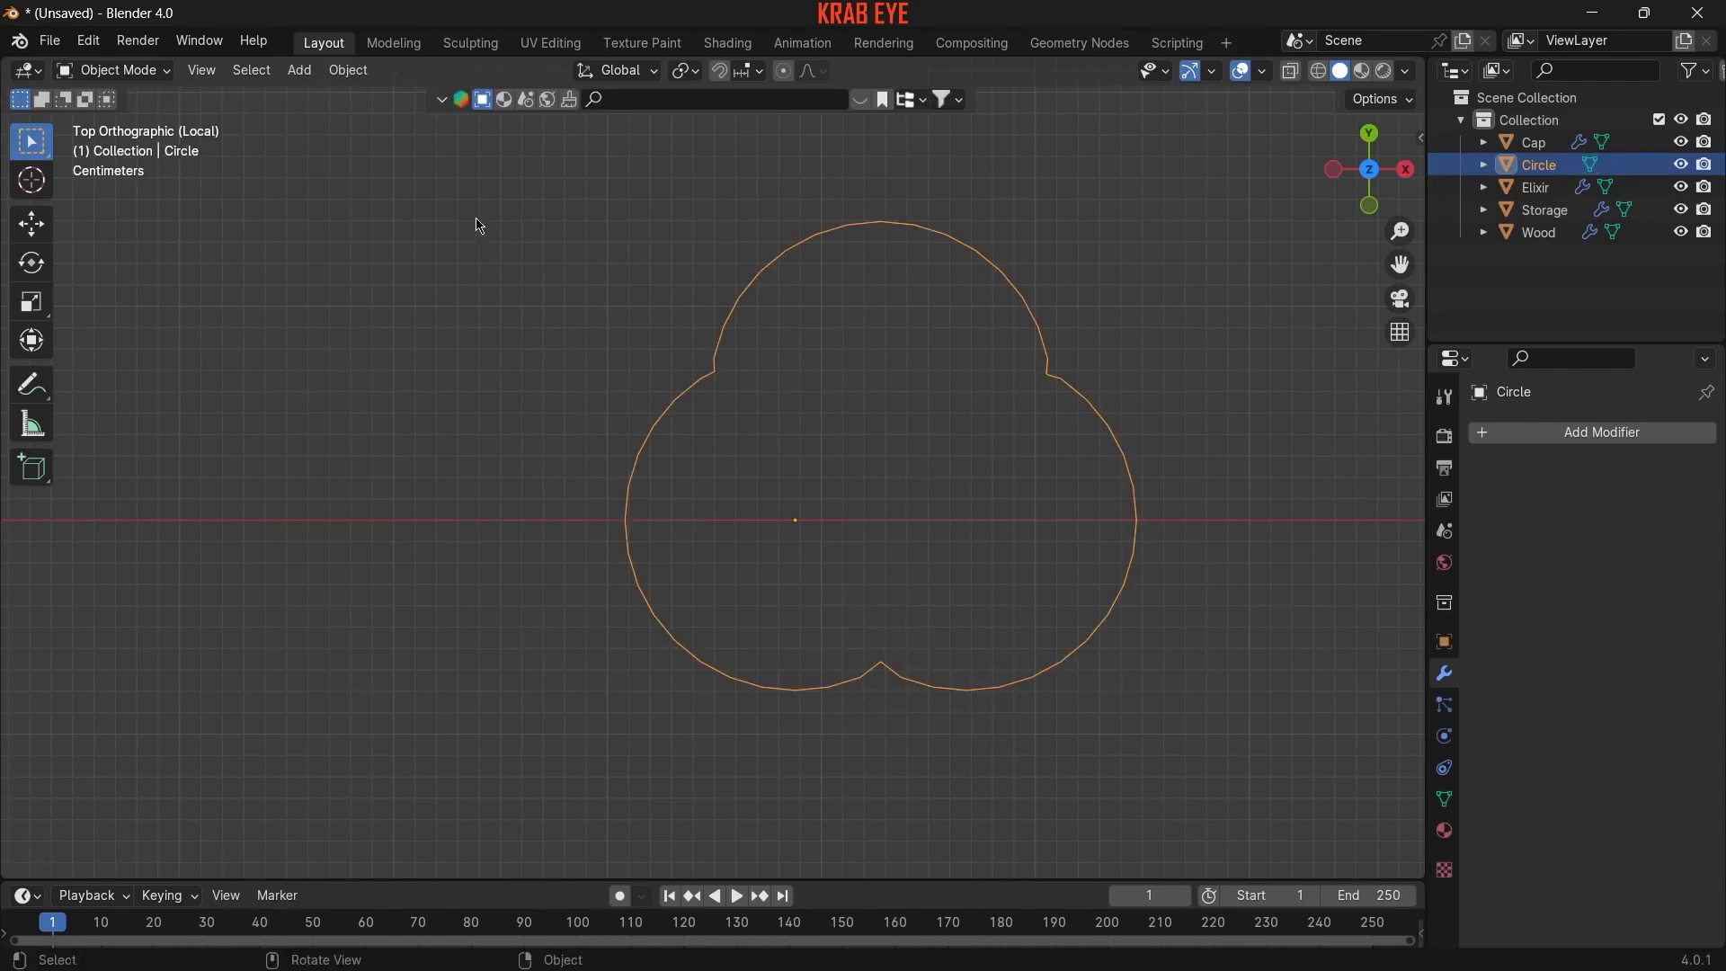
- Move the three-lobed outline's origin to its geometry centre
{"action": "left_click", "coordinate": [351, 71]}
{"action": "left_click", "coordinate": [657, 146]}
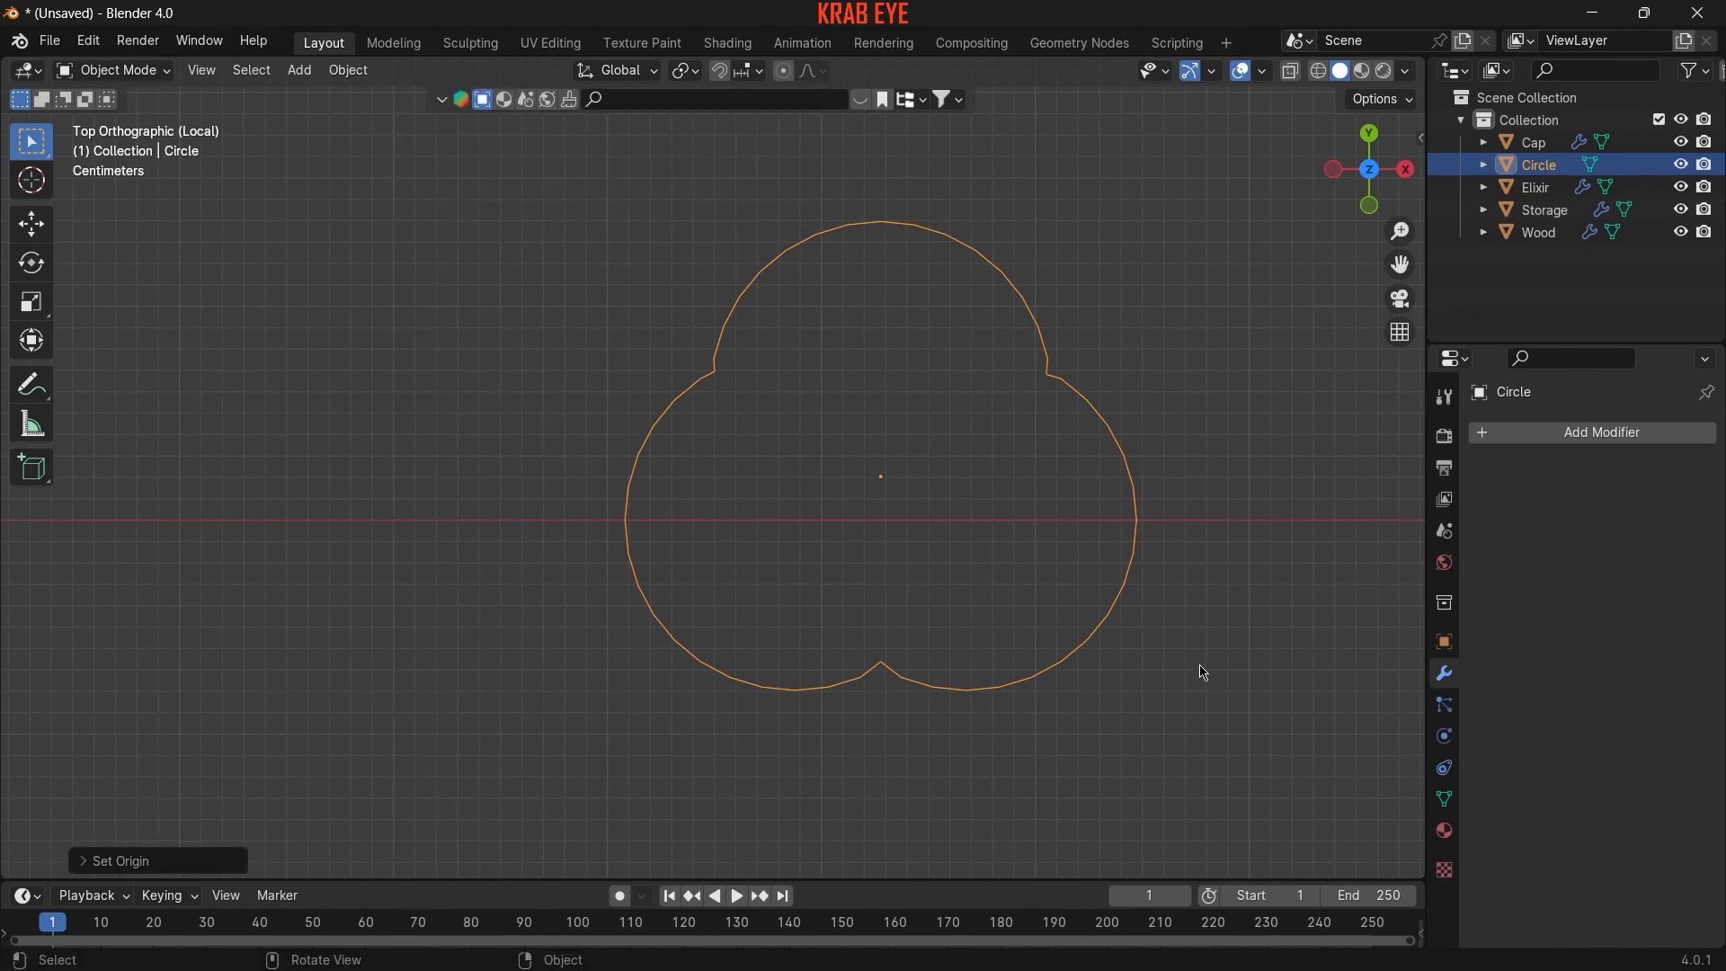
{"action": "scroll", "coordinate": [1205, 673], "scroll_direction": "down", "scroll_amount": 3}
{"action": "scroll", "coordinate": [1201, 668], "scroll_direction": "down", "scroll_amount": 3}
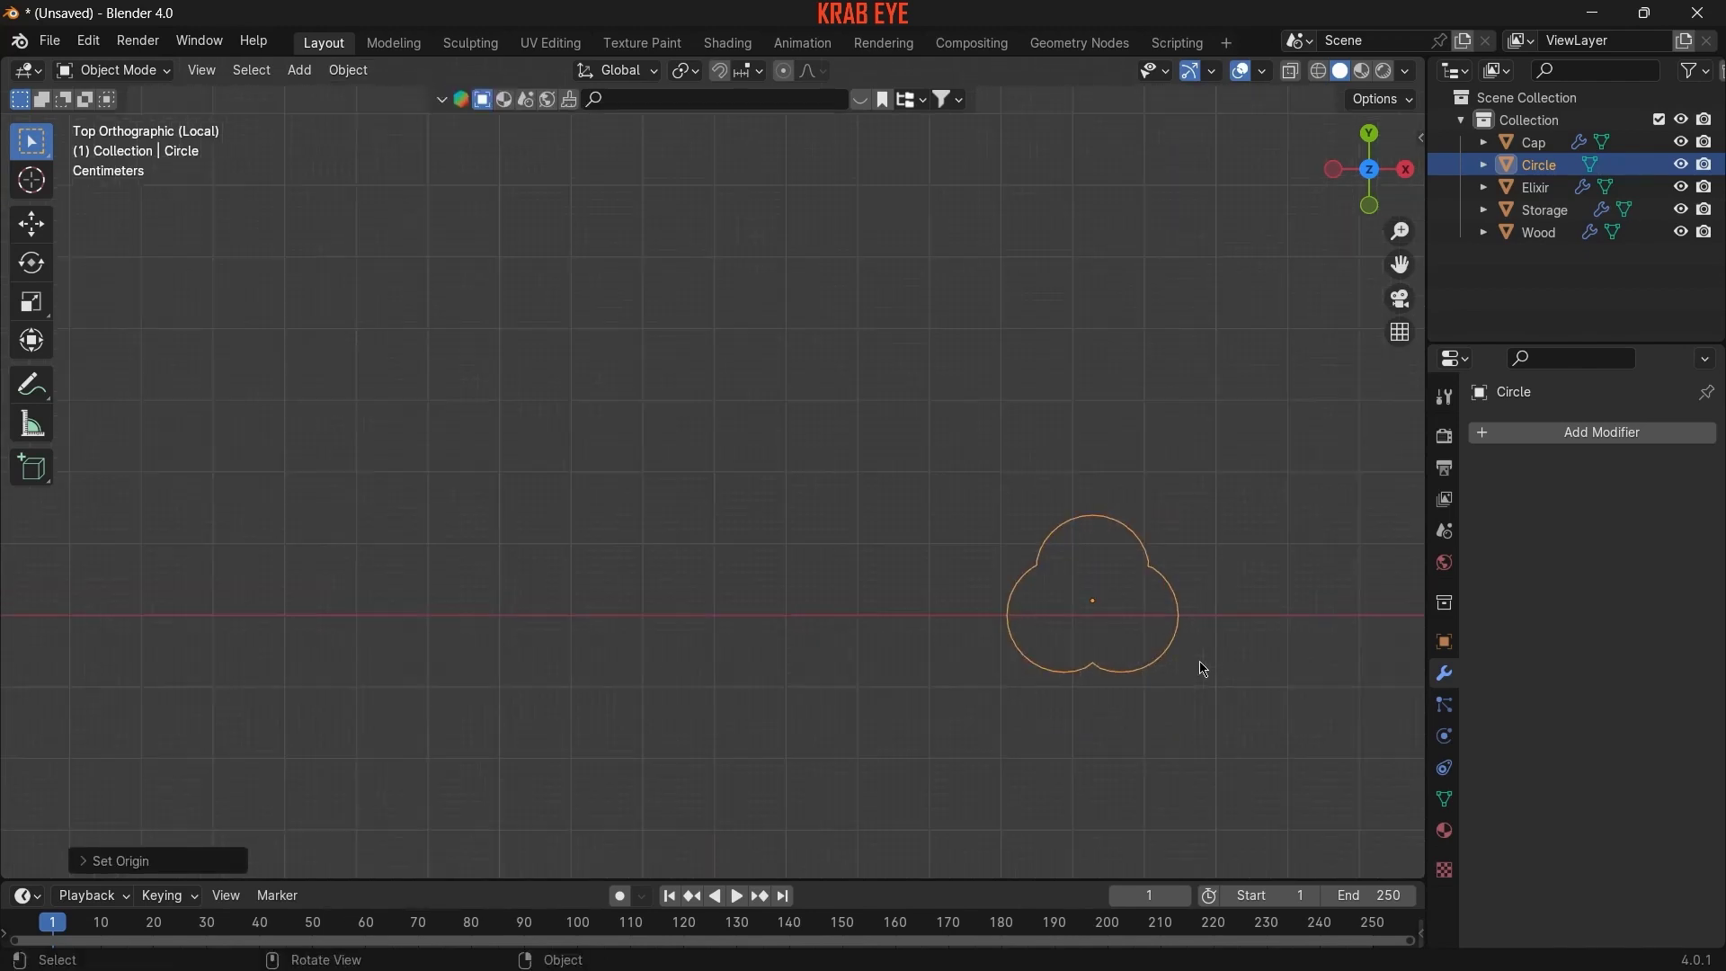
- Add a Screw modifier along Z with Screw 8.6 m, then leave local view
{"action": "left_click", "coordinate": [1564, 432]}
{"action": "left_click", "coordinate": [1256, 657]}
{"action": "middle_click_drag", "start_coordinate": [1239, 659], "coordinate": [1218, 539]}
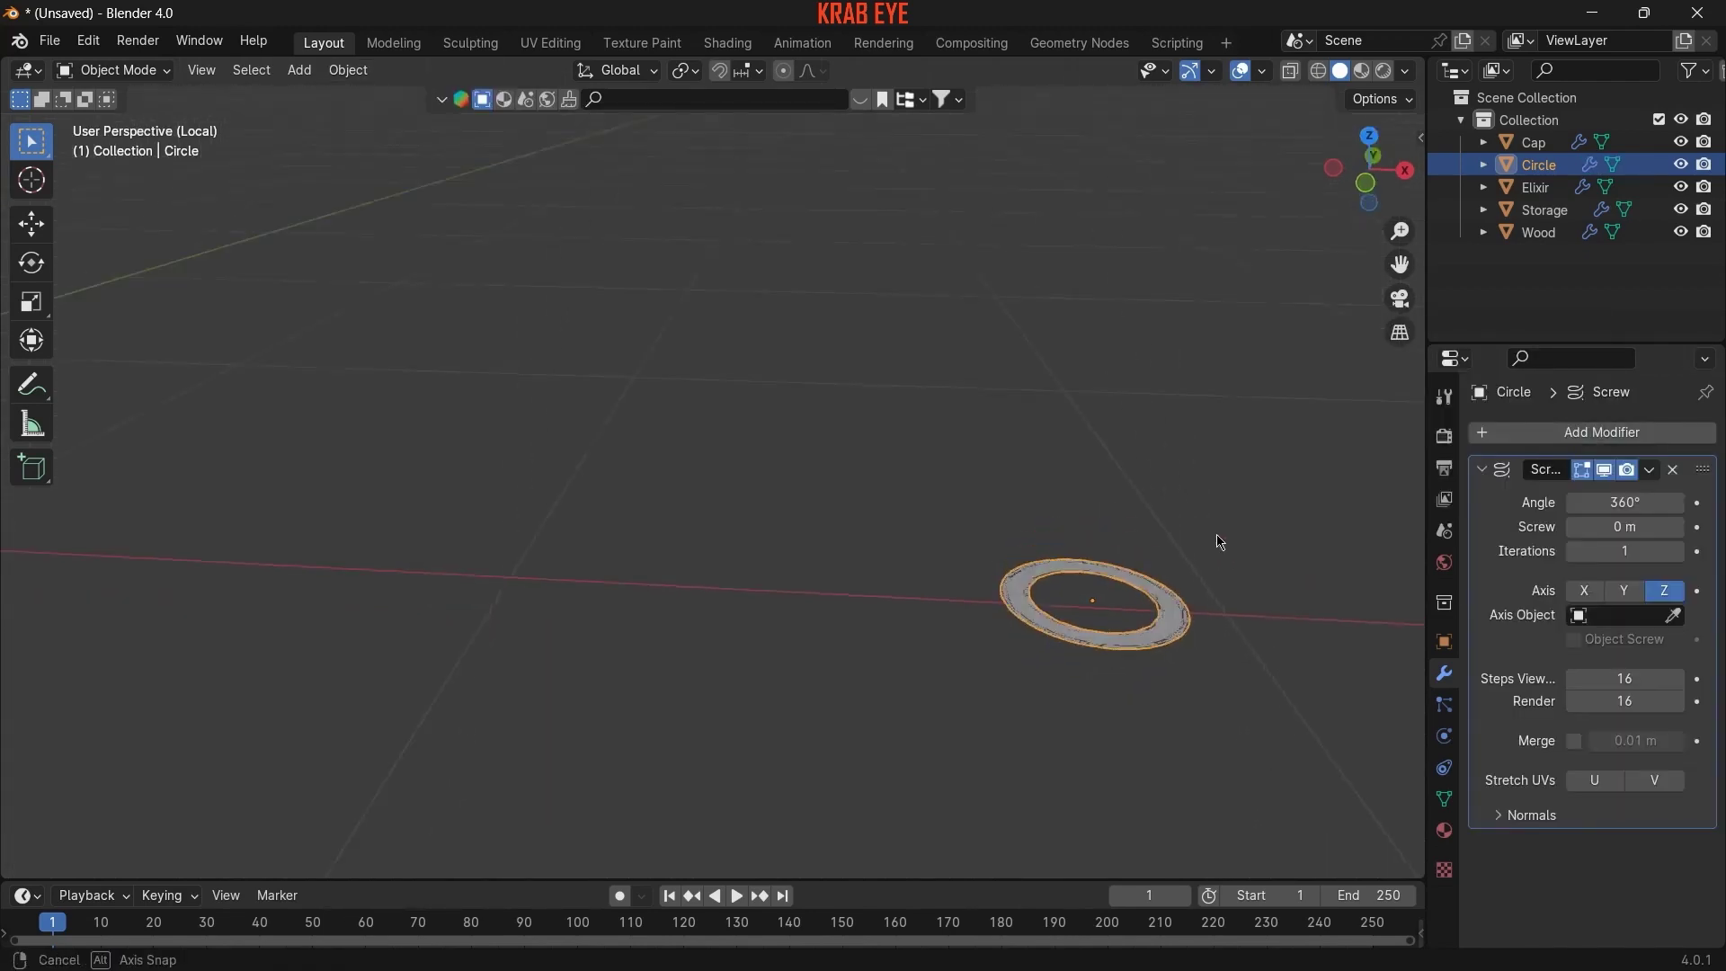
{"action": "left_click", "coordinate": [1626, 591]}
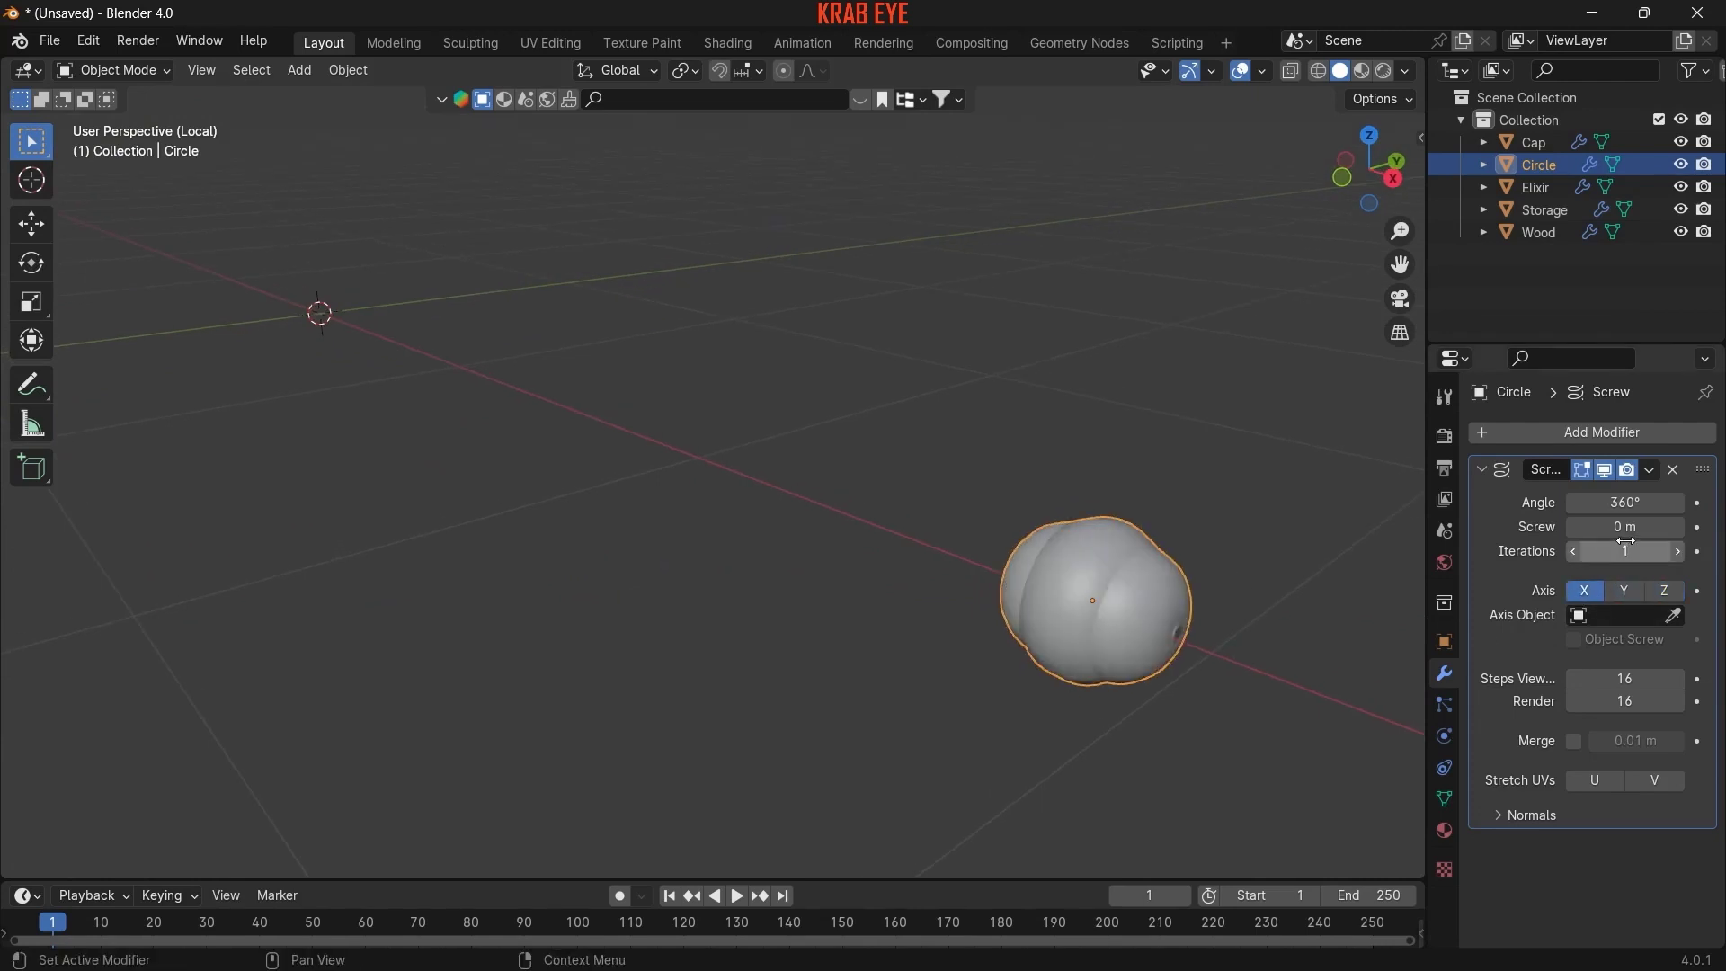
{"action": "left_click_drag", "start_coordinate": [1625, 527], "coordinate": [1672, 527]}
{"action": "left_click", "coordinate": [1664, 591]}
{"action": "mouse_move", "coordinate": [1013, 515]}
{"action": "middle_mouse_down"}
{"action": "mouse_move", "coordinate": [1124, 498]}
{"action": "mouse_move", "coordinate": [1070, 480]}
{"action": "middle_mouse_up"}
{"action": "left_click_drag", "start_coordinate": [1626, 527], "coordinate": [1646, 527]}
{"action": "mouse_move", "coordinate": [990, 485]}
{"action": "middle_mouse_down"}
{"action": "mouse_move", "coordinate": [690, 470]}
{"action": "mouse_move", "coordinate": [748, 351]}
{"action": "mouse_move", "coordinate": [1011, 636]}
{"action": "mouse_move", "coordinate": [1013, 704]}
{"action": "mouse_move", "coordinate": [894, 629]}
{"action": "mouse_move", "coordinate": [894, 589]}
{"action": "mouse_move", "coordinate": [1014, 542]}
{"action": "middle_mouse_up"}
{"action": "key", "text": "KP_Divide"}
{"action": "scroll", "coordinate": [894, 628], "scroll_direction": "up", "scroll_amount": 5}
- Select the Wood post, reset its origin, and snap the 3D cursor onto it
{"action": "left_click", "coordinate": [1014, 541]}
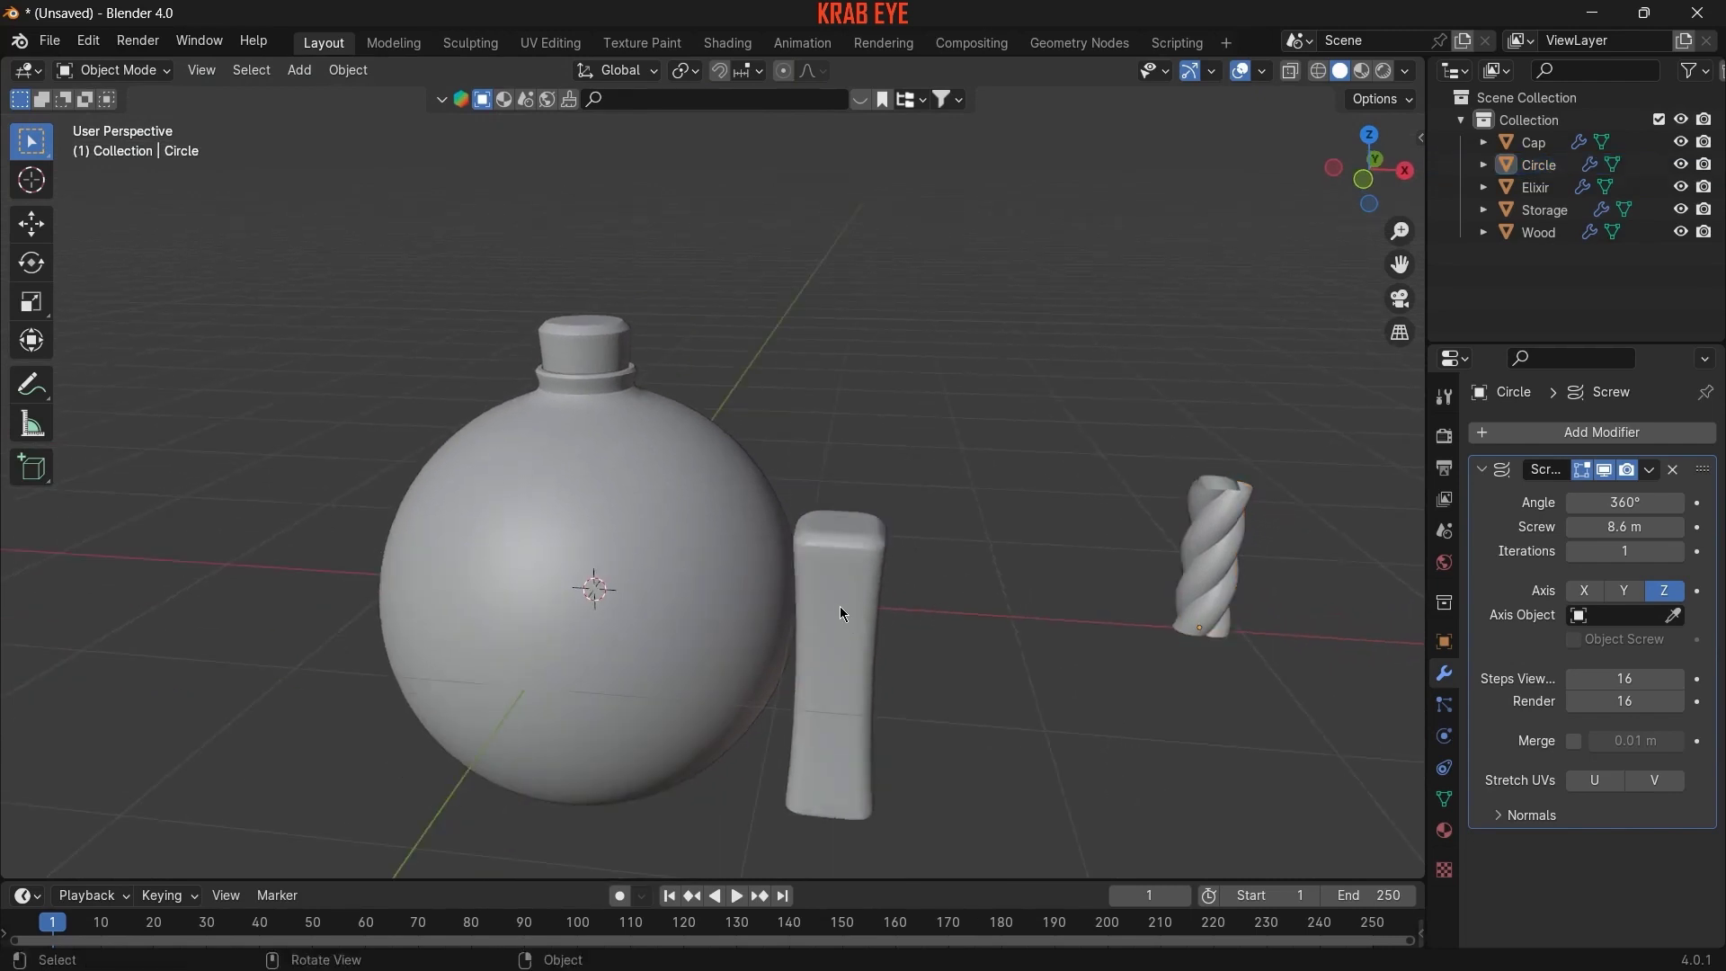
{"action": "left_click", "coordinate": [840, 606]}
{"action": "key", "text": "shift+s"}
{"action": "left_click", "coordinate": [844, 666]}
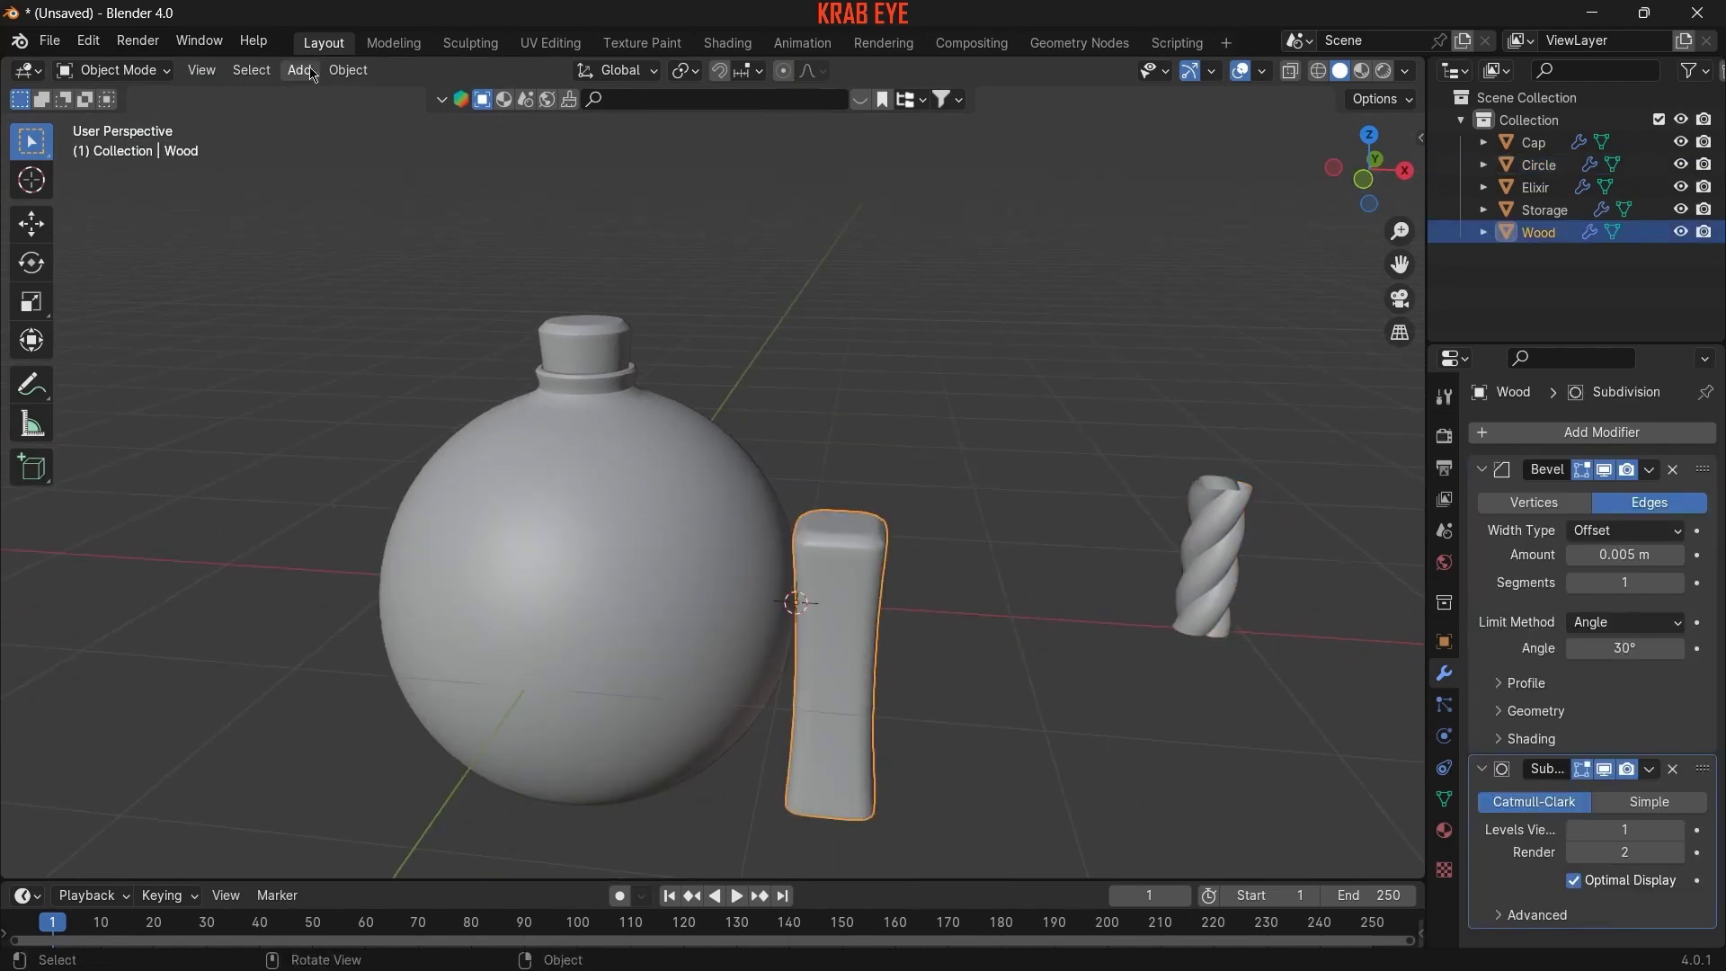
{"action": "left_click", "coordinate": [348, 70]}
{"action": "left_click", "coordinate": [611, 139]}
{"action": "key", "text": "shift+s"}
{"action": "left_click", "coordinate": [899, 670]}
{"action": "key", "text": "shift+a"}
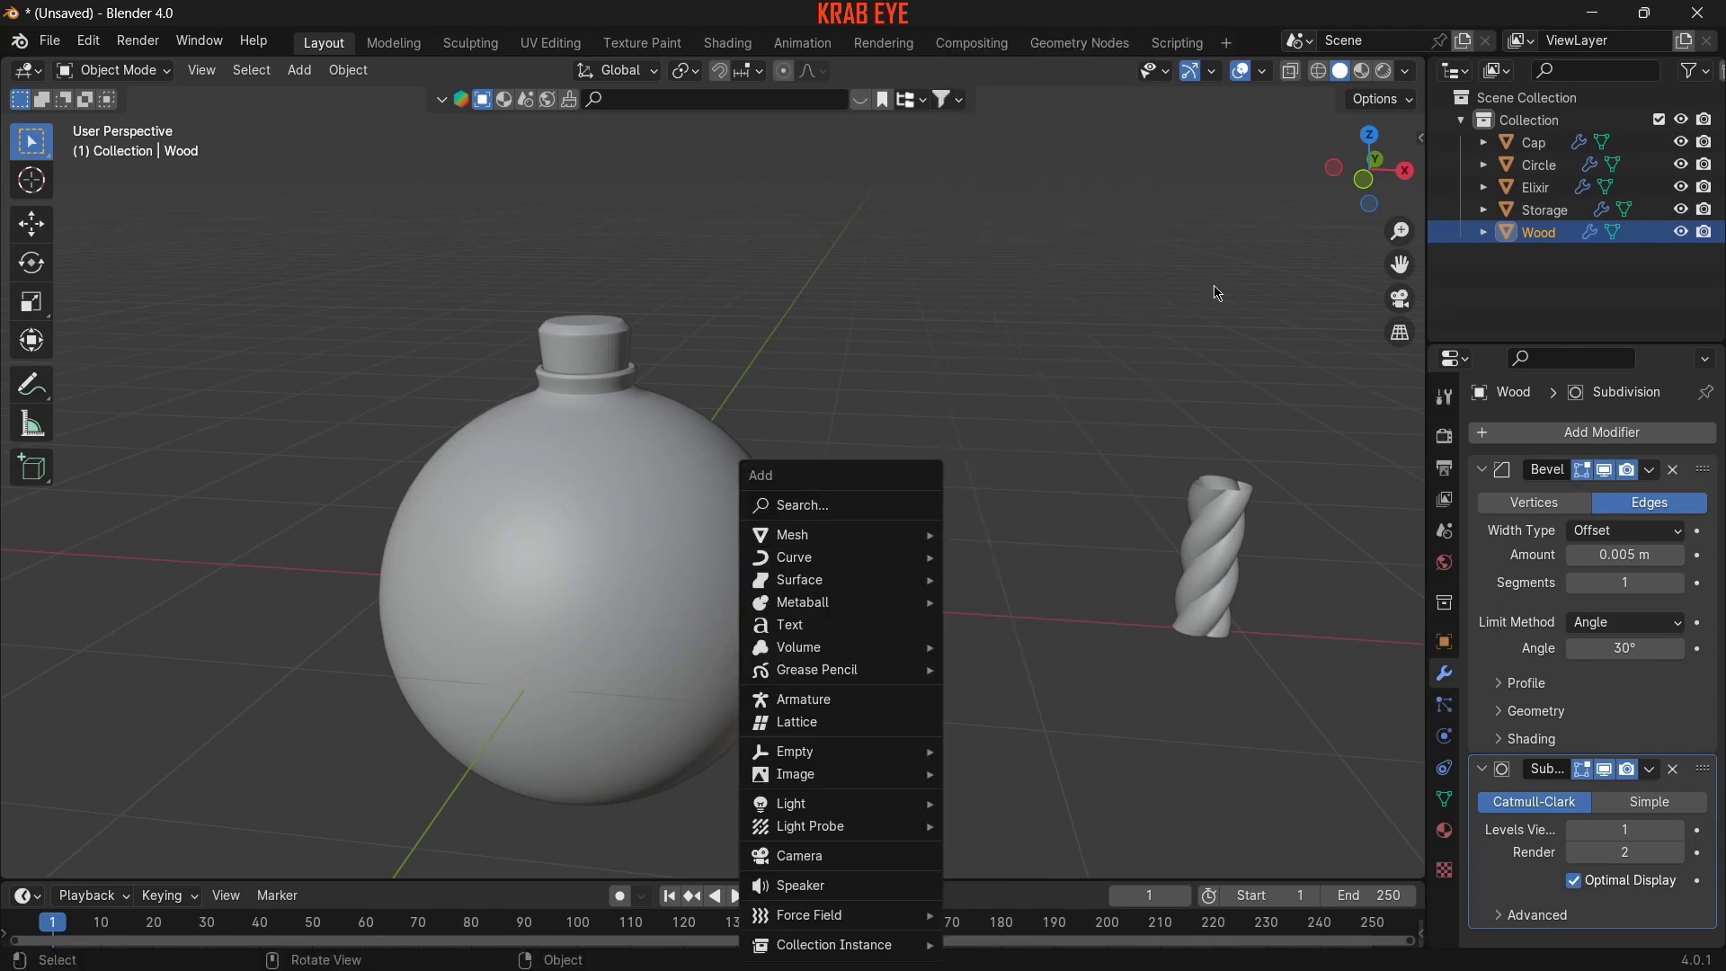
{"action": "key", "text": "Escape"}
- Duplicate the post's top edge ring in Edit Mode and separate it into its own object
{"action": "key", "text": "Tab"}
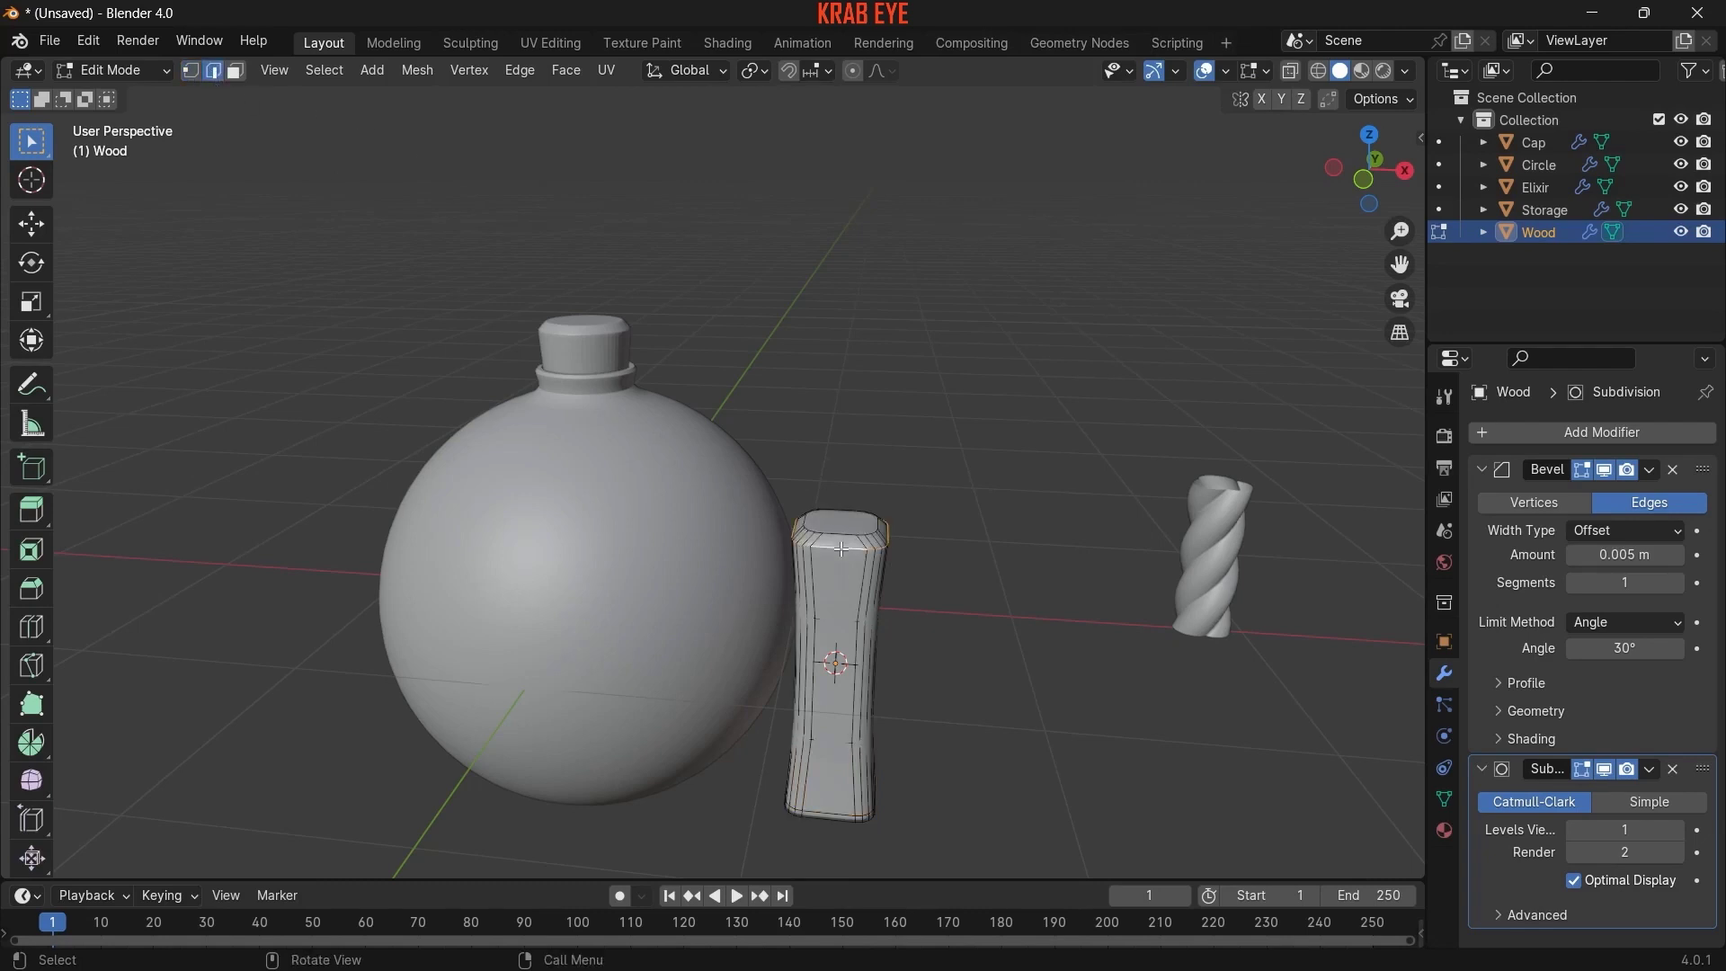
{"action": "key", "text": "shift+d"}
{"action": "right_click", "coordinate": [913, 398]}
{"action": "key", "text": "p"}
{"action": "left_click", "coordinate": [907, 402]}
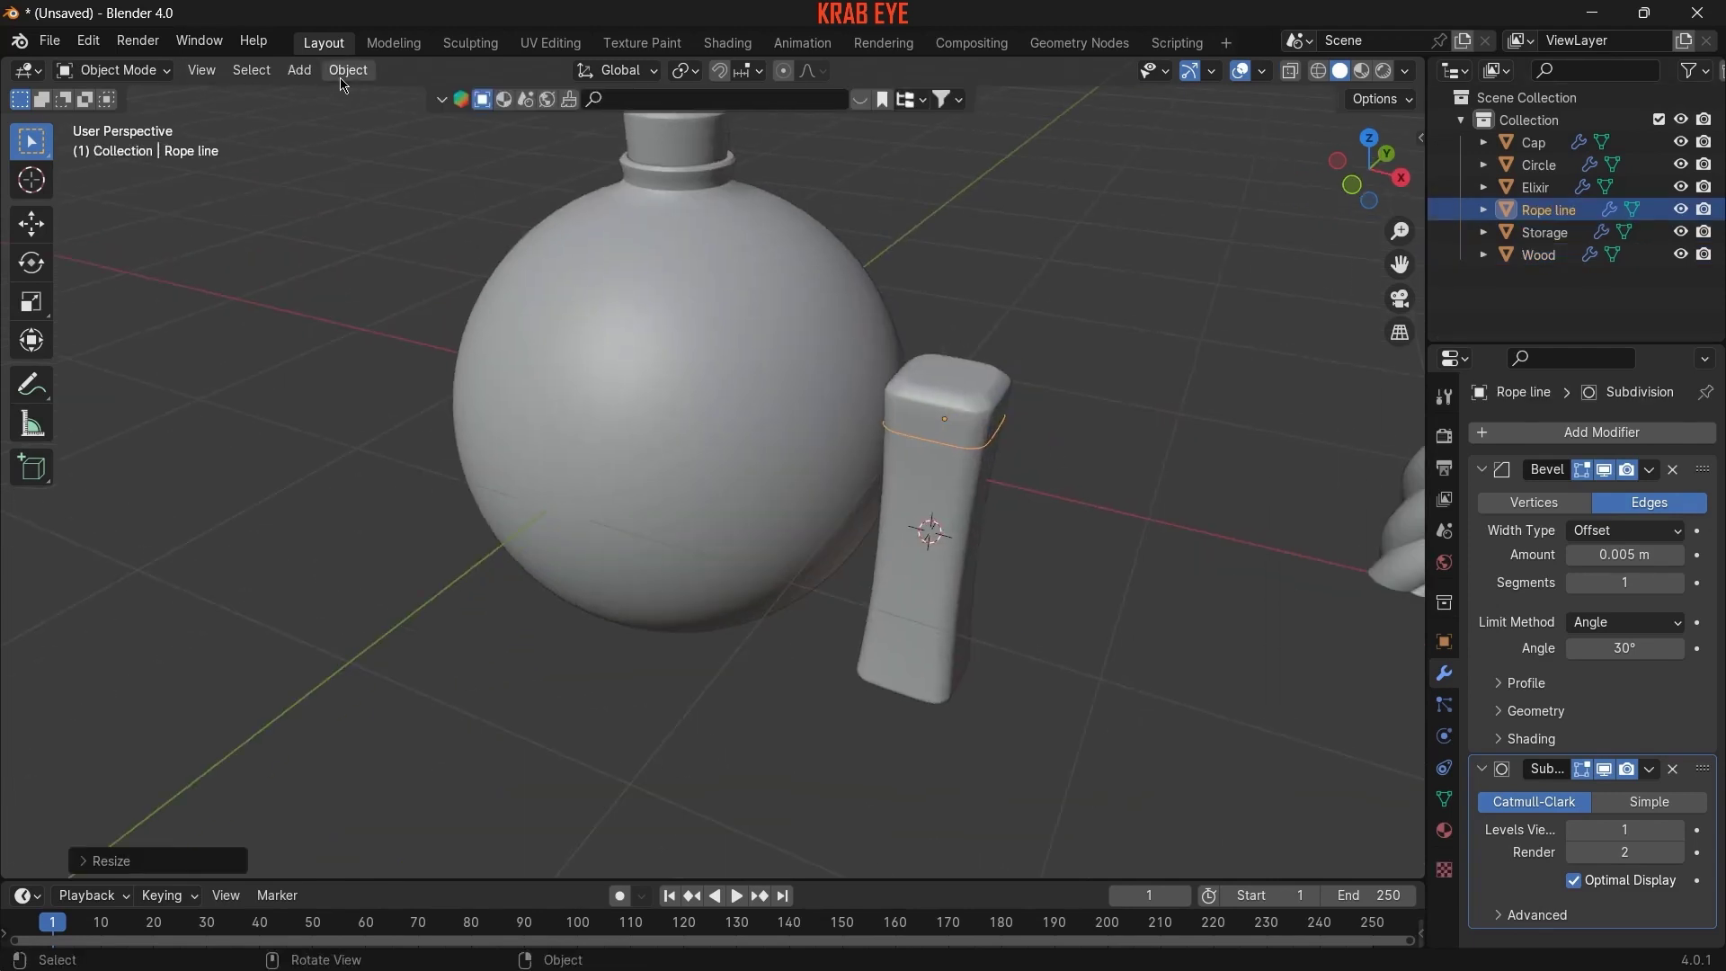
- Convert Rope line to a curve and bend the spiral strand along it with a Curve modifier
{"action": "left_click", "coordinate": [345, 71]}
{"action": "left_click", "coordinate": [597, 716]}
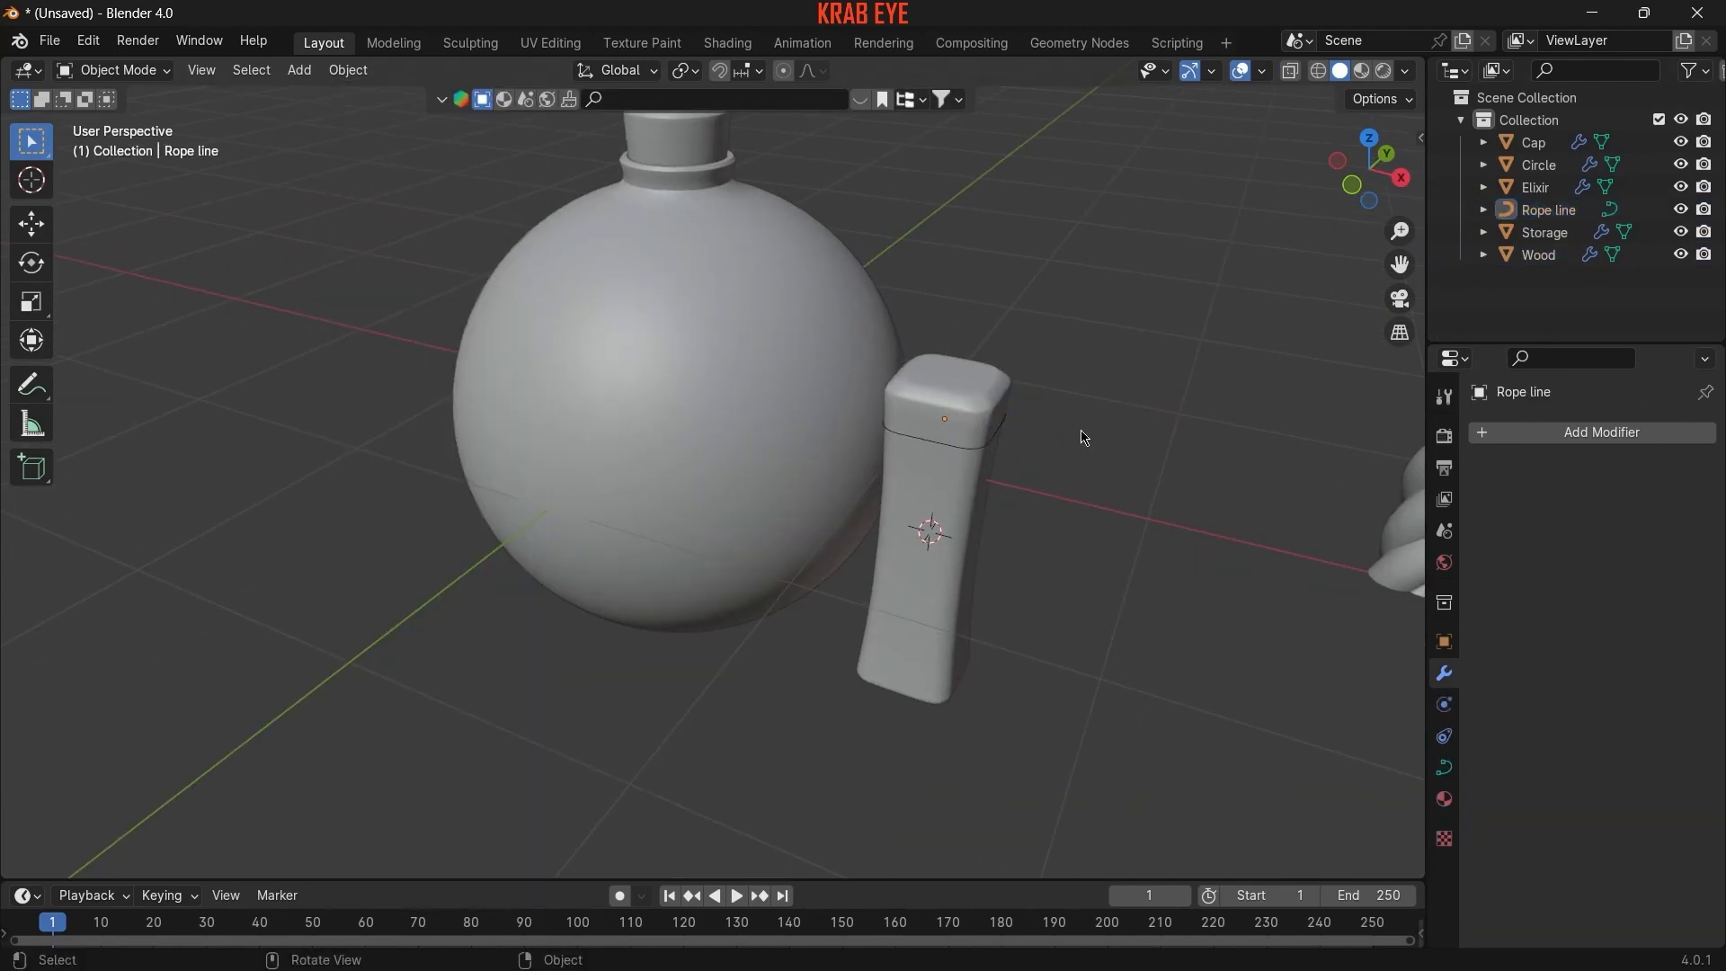
{"action": "left_click", "coordinate": [904, 441]}
{"action": "left_click", "coordinate": [1602, 432]}
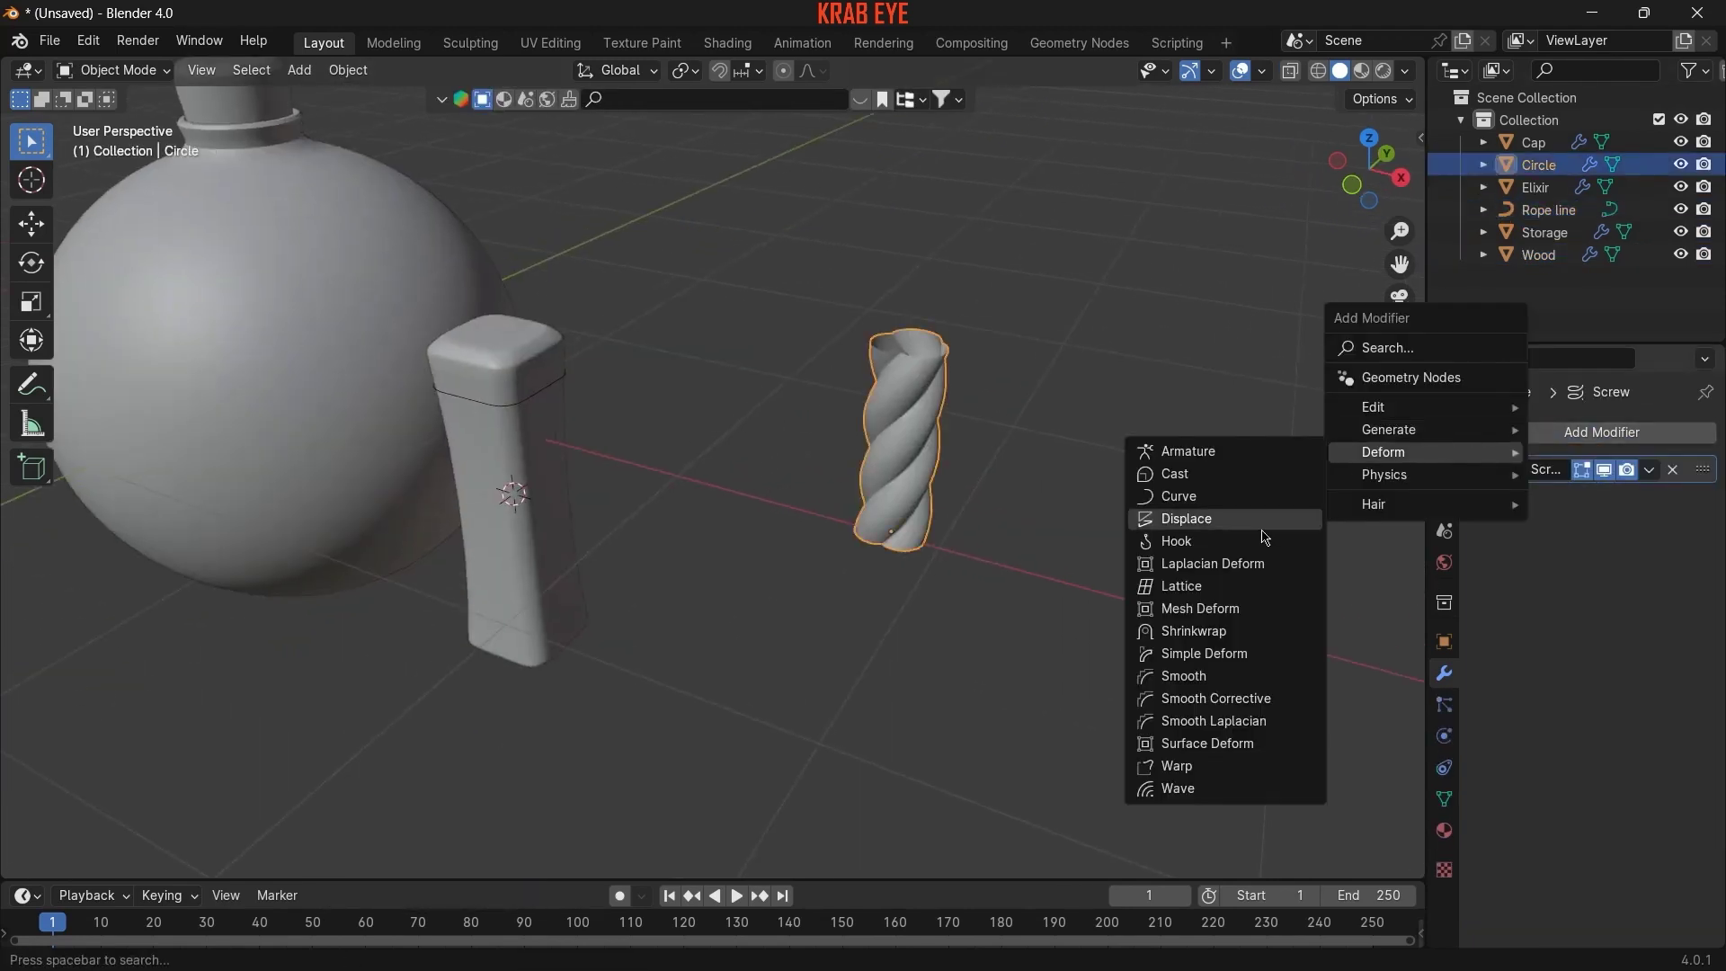
{"action": "left_click", "coordinate": [1178, 496]}
{"action": "left_click", "coordinate": [1674, 532]}
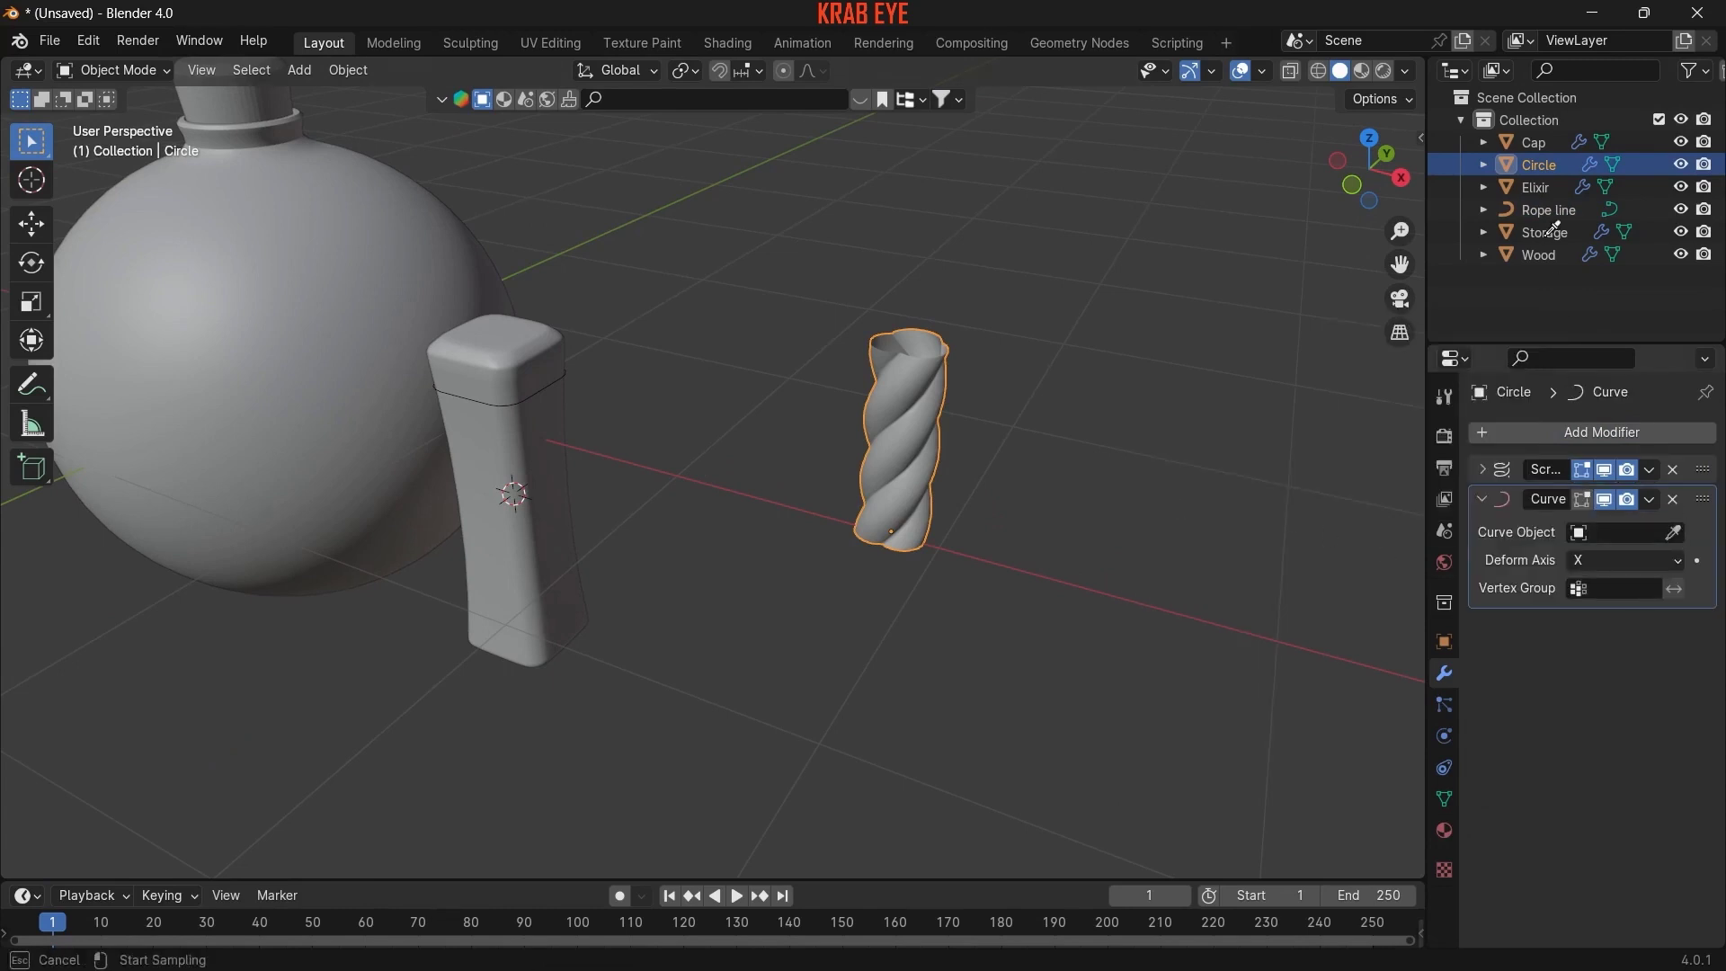
{"action": "left_click", "coordinate": [1548, 210]}
{"action": "left_click", "coordinate": [1482, 500]}
- Rotate the rope ring 90° on Y and scale it down to fit the post
{"action": "type", "text": "r"}
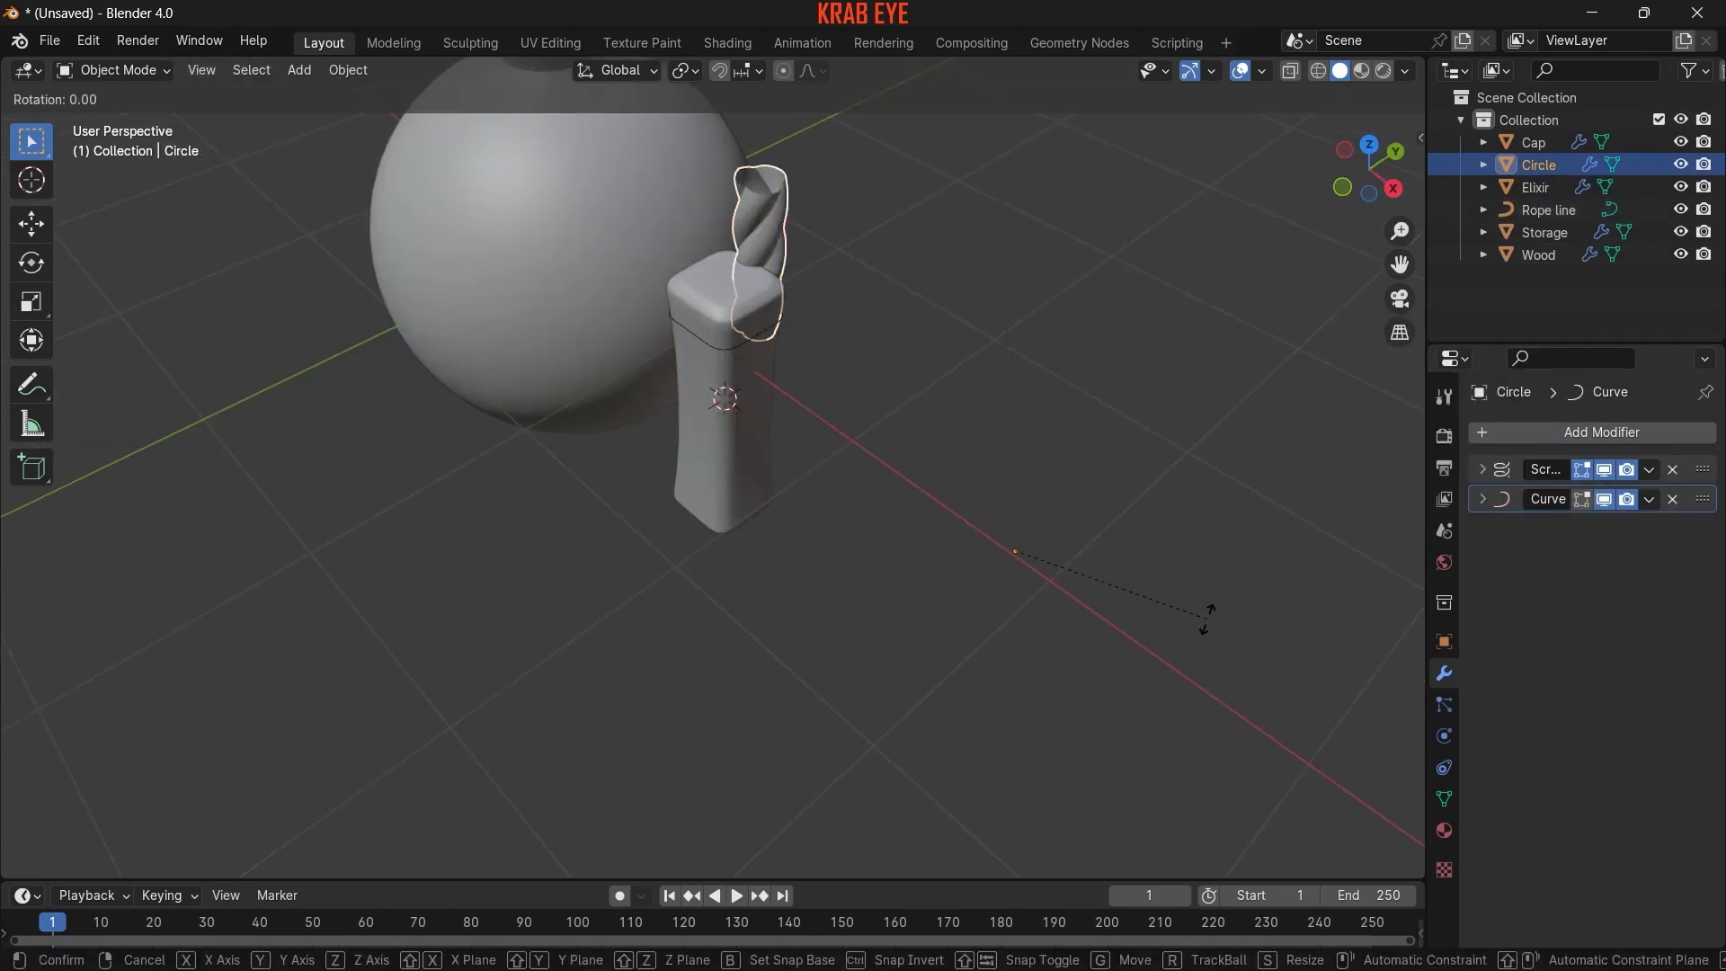
{"action": "type", "text": "y90"}
{"action": "key", "text": "Return"}
{"action": "scroll", "coordinate": [660, 278], "scroll_direction": "up", "scroll_amount": 1}
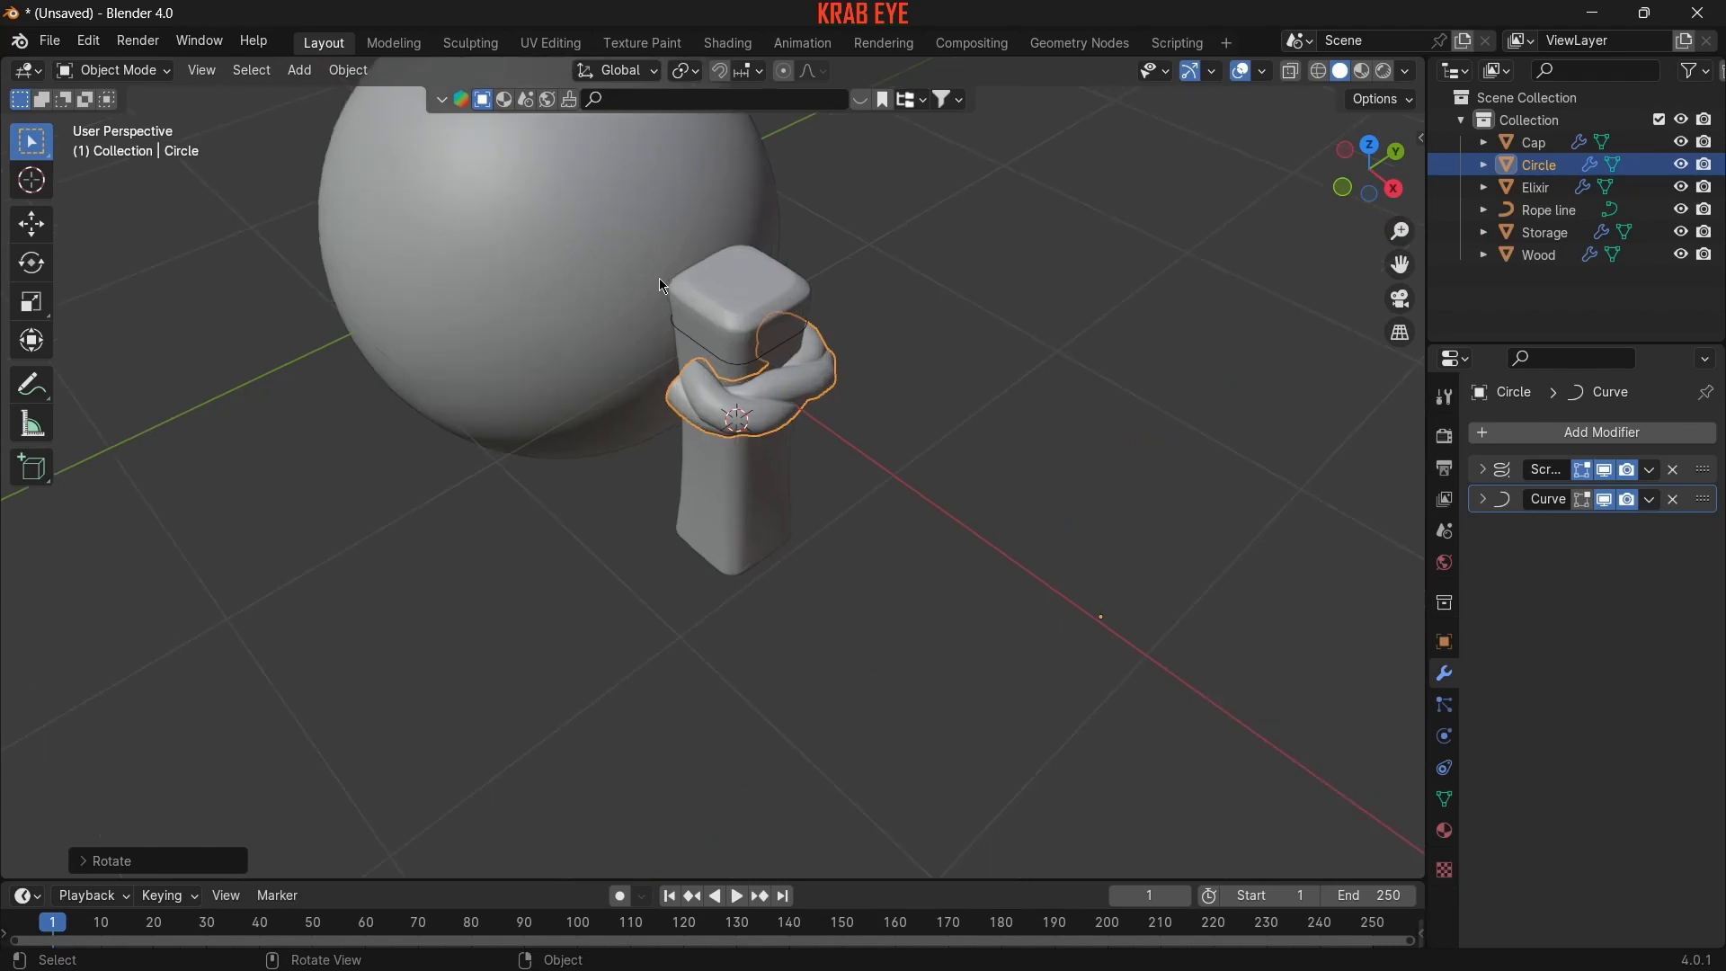
{"action": "scroll", "coordinate": [683, 364], "scroll_direction": "up", "scroll_amount": 2}
{"action": "scroll", "coordinate": [683, 363], "scroll_direction": "up", "scroll_amount": 1}
{"action": "key", "text": "s"}
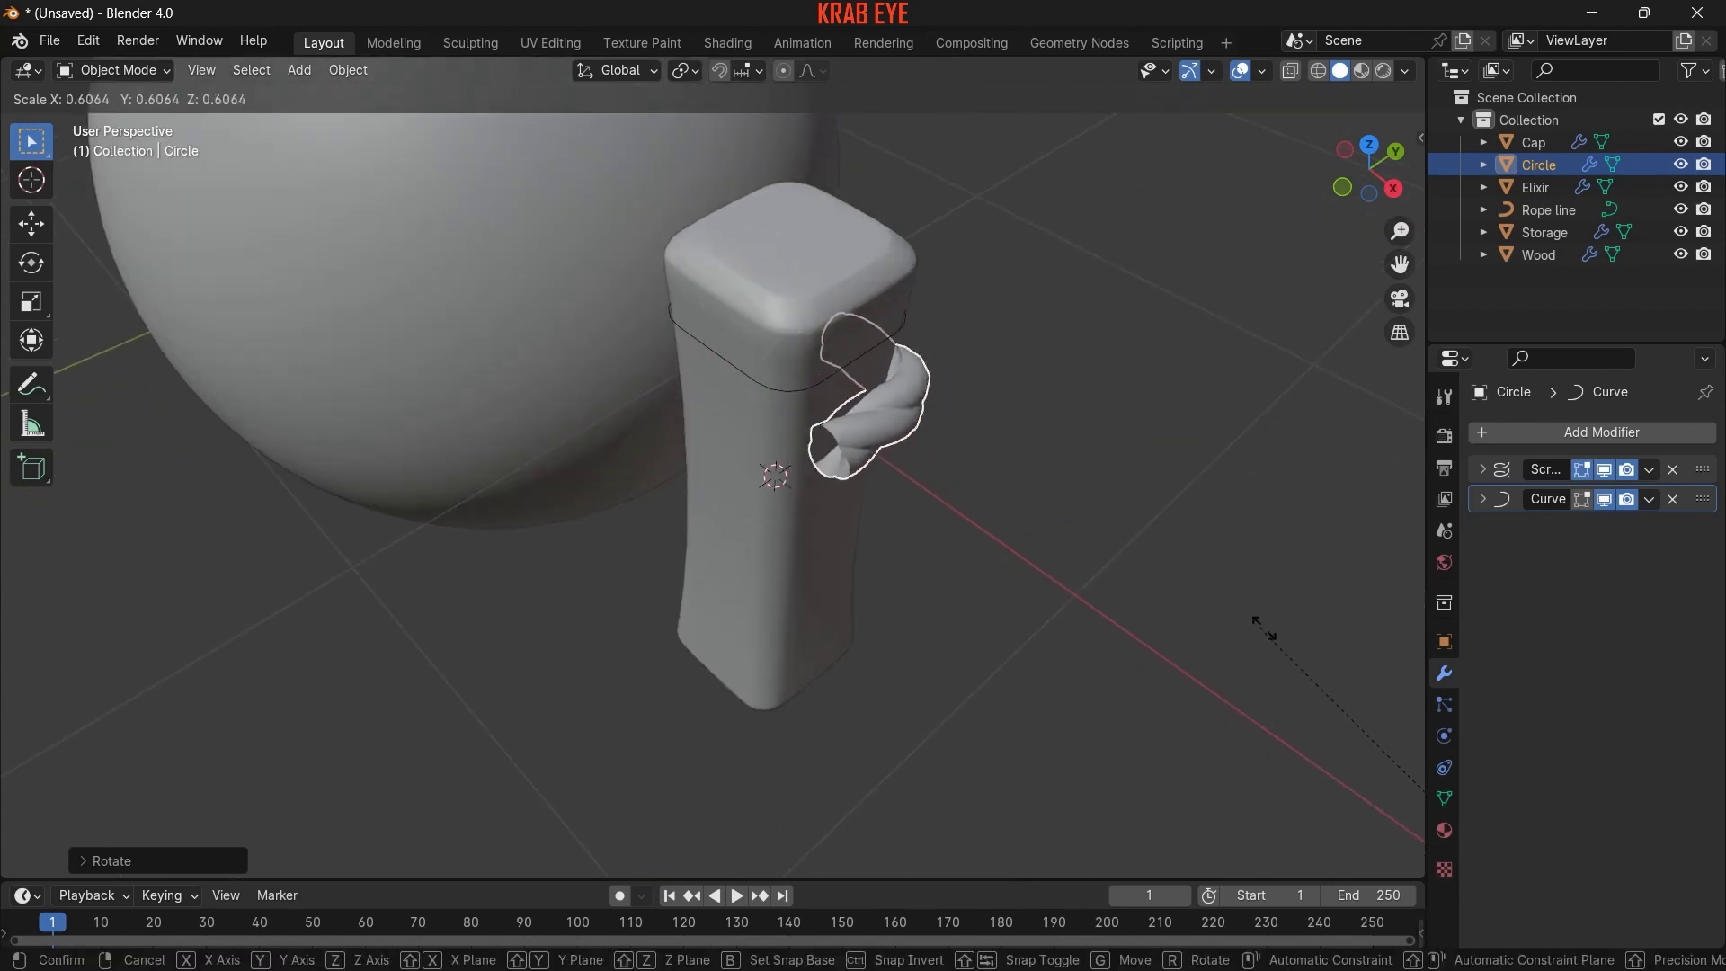
{"action": "left_click", "coordinate": [404, 646]}
{"action": "key", "text": "s"}
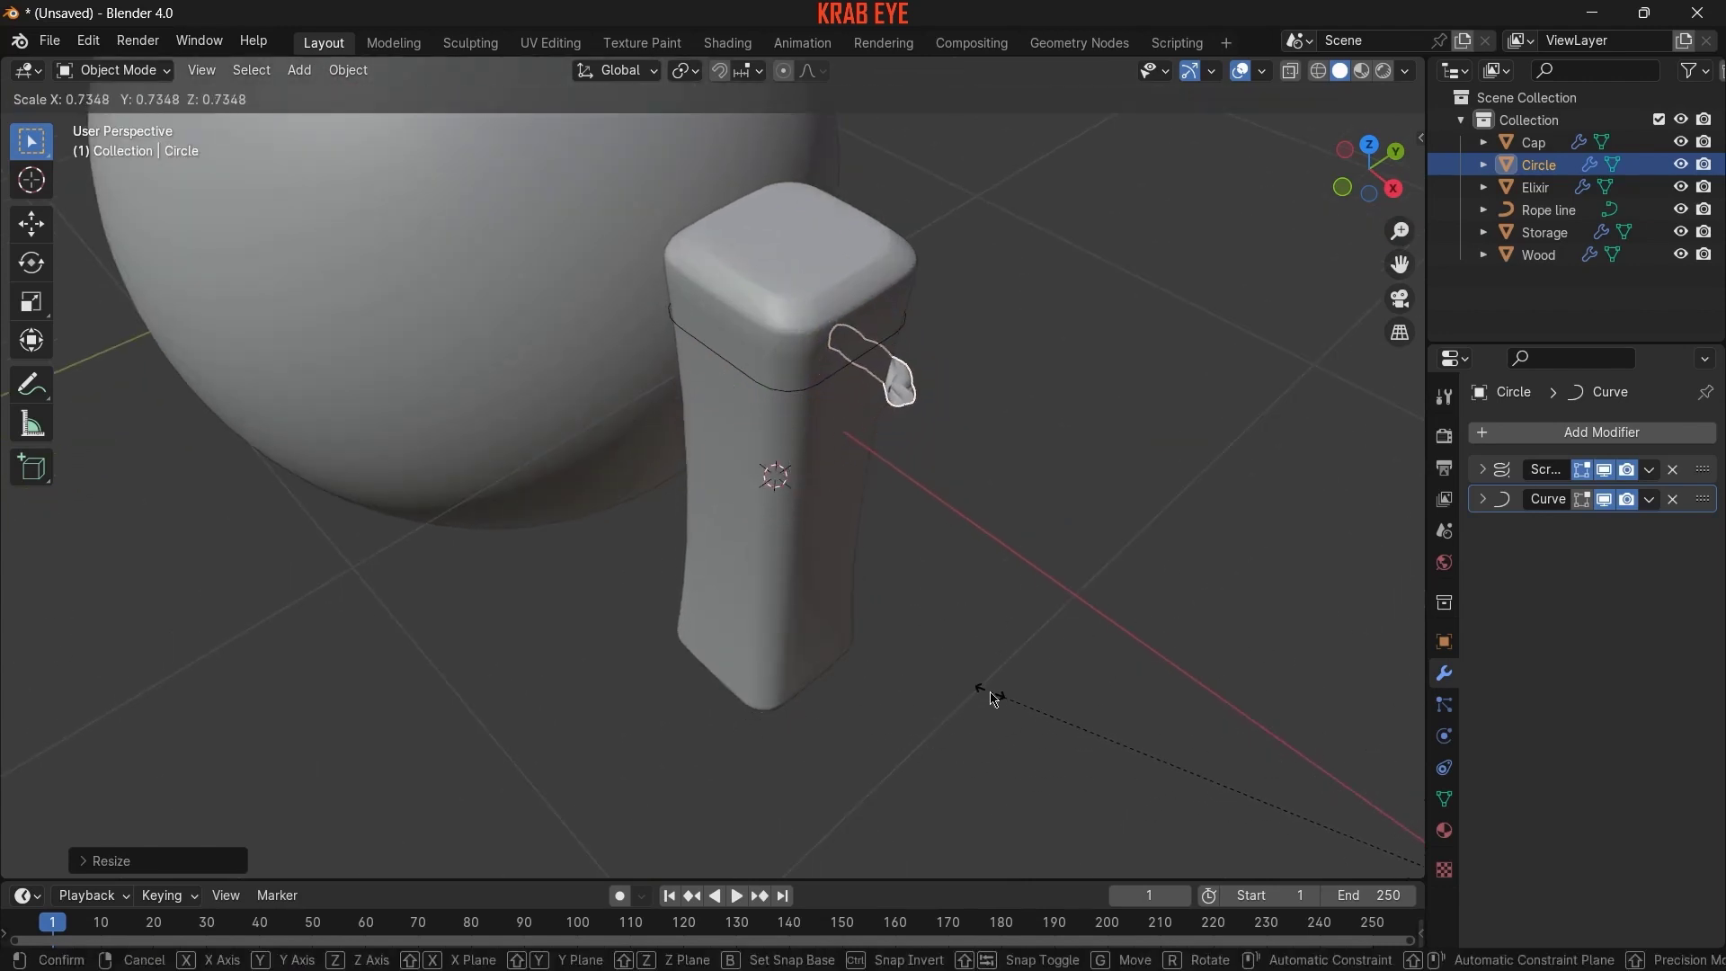
{"action": "left_click", "coordinate": [966, 565]}
- Raise the Screw iterations, then apply the Screw and Curve modifiers
{"action": "left_click", "coordinate": [1485, 471]}
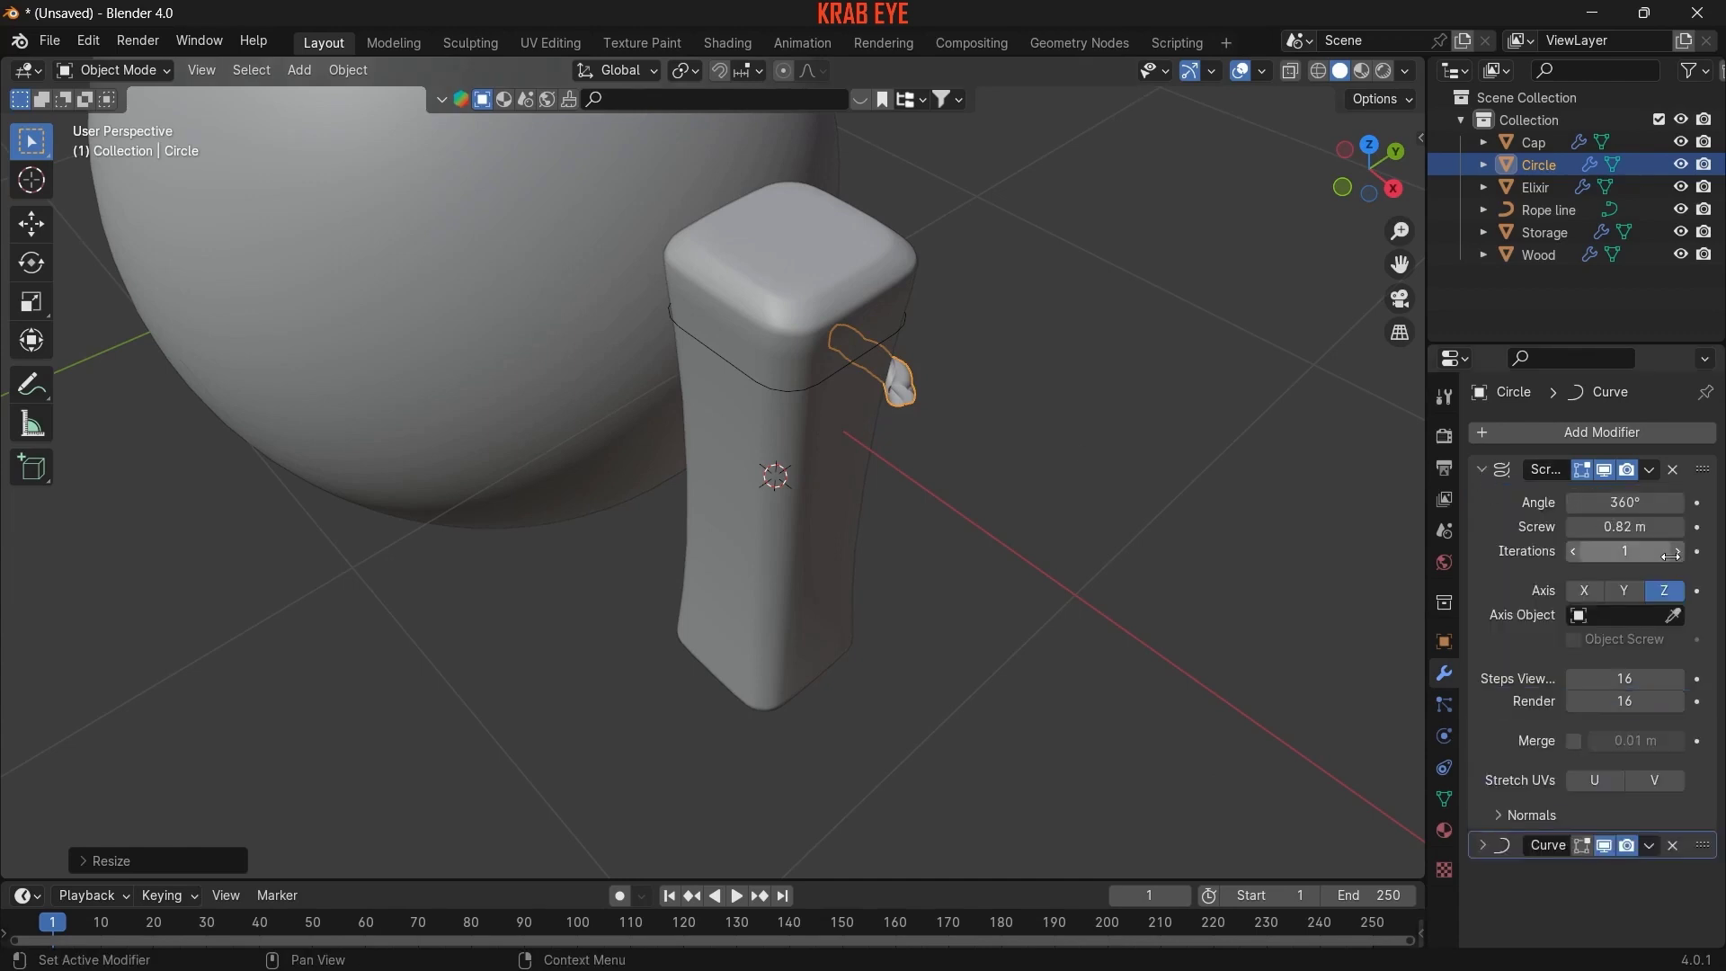
{"action": "left_click", "coordinate": [1679, 551]}
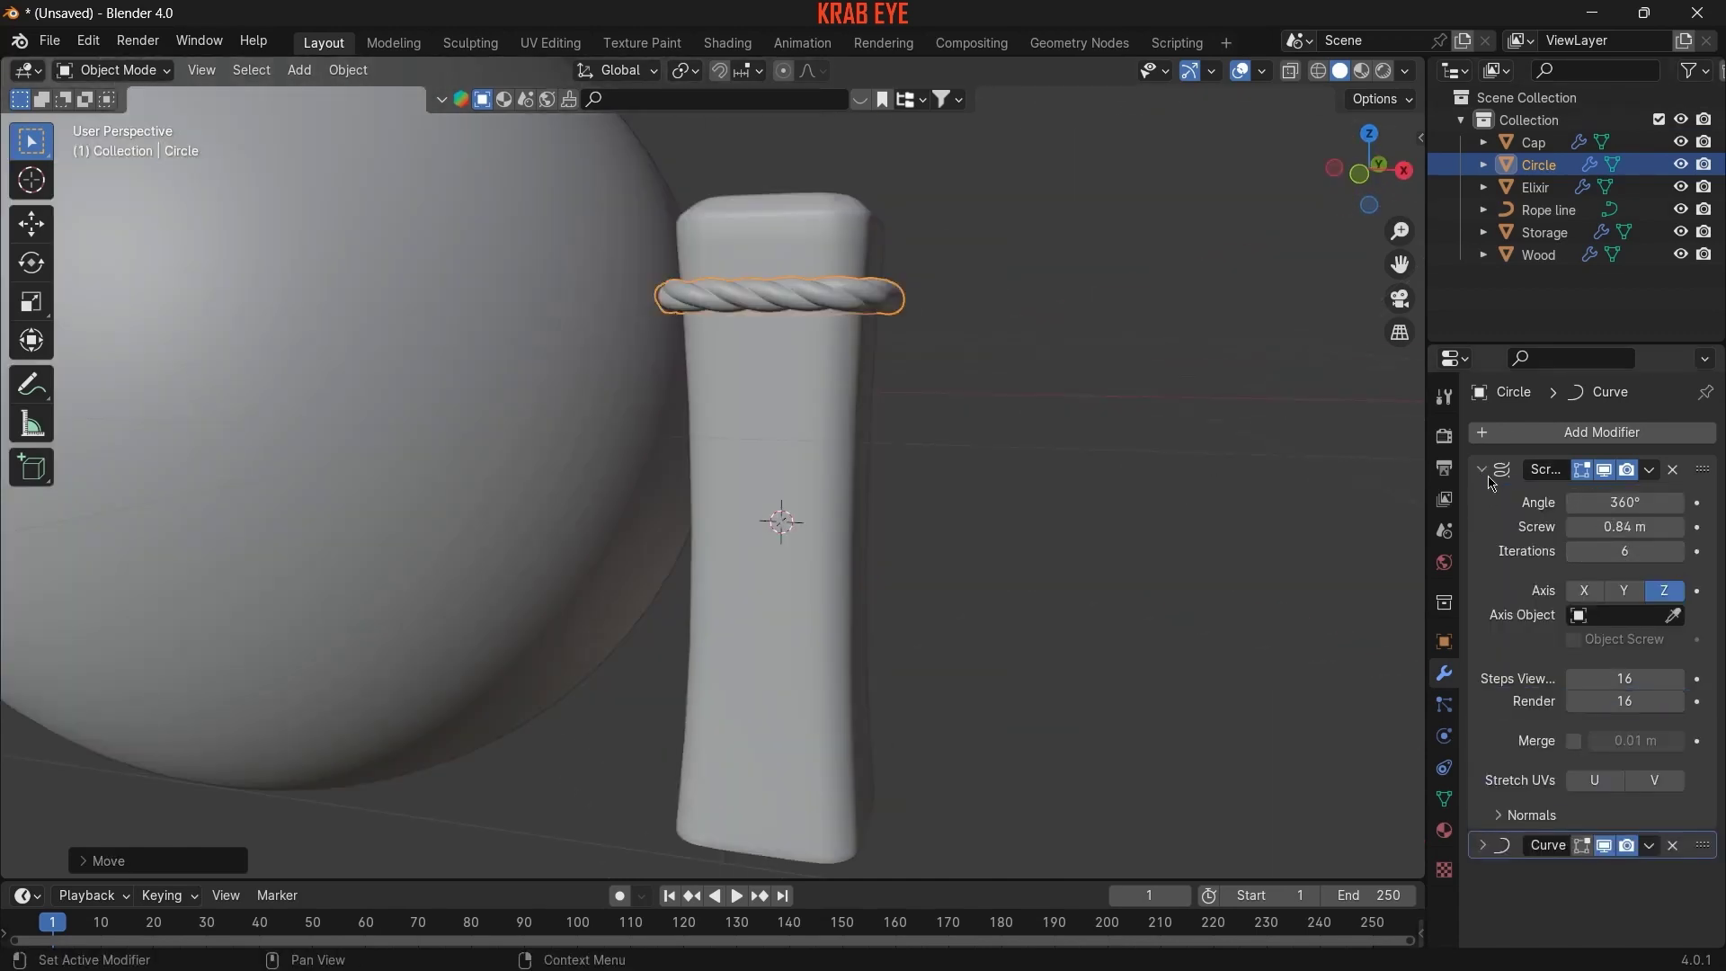
{"action": "left_click", "coordinate": [1489, 475]}
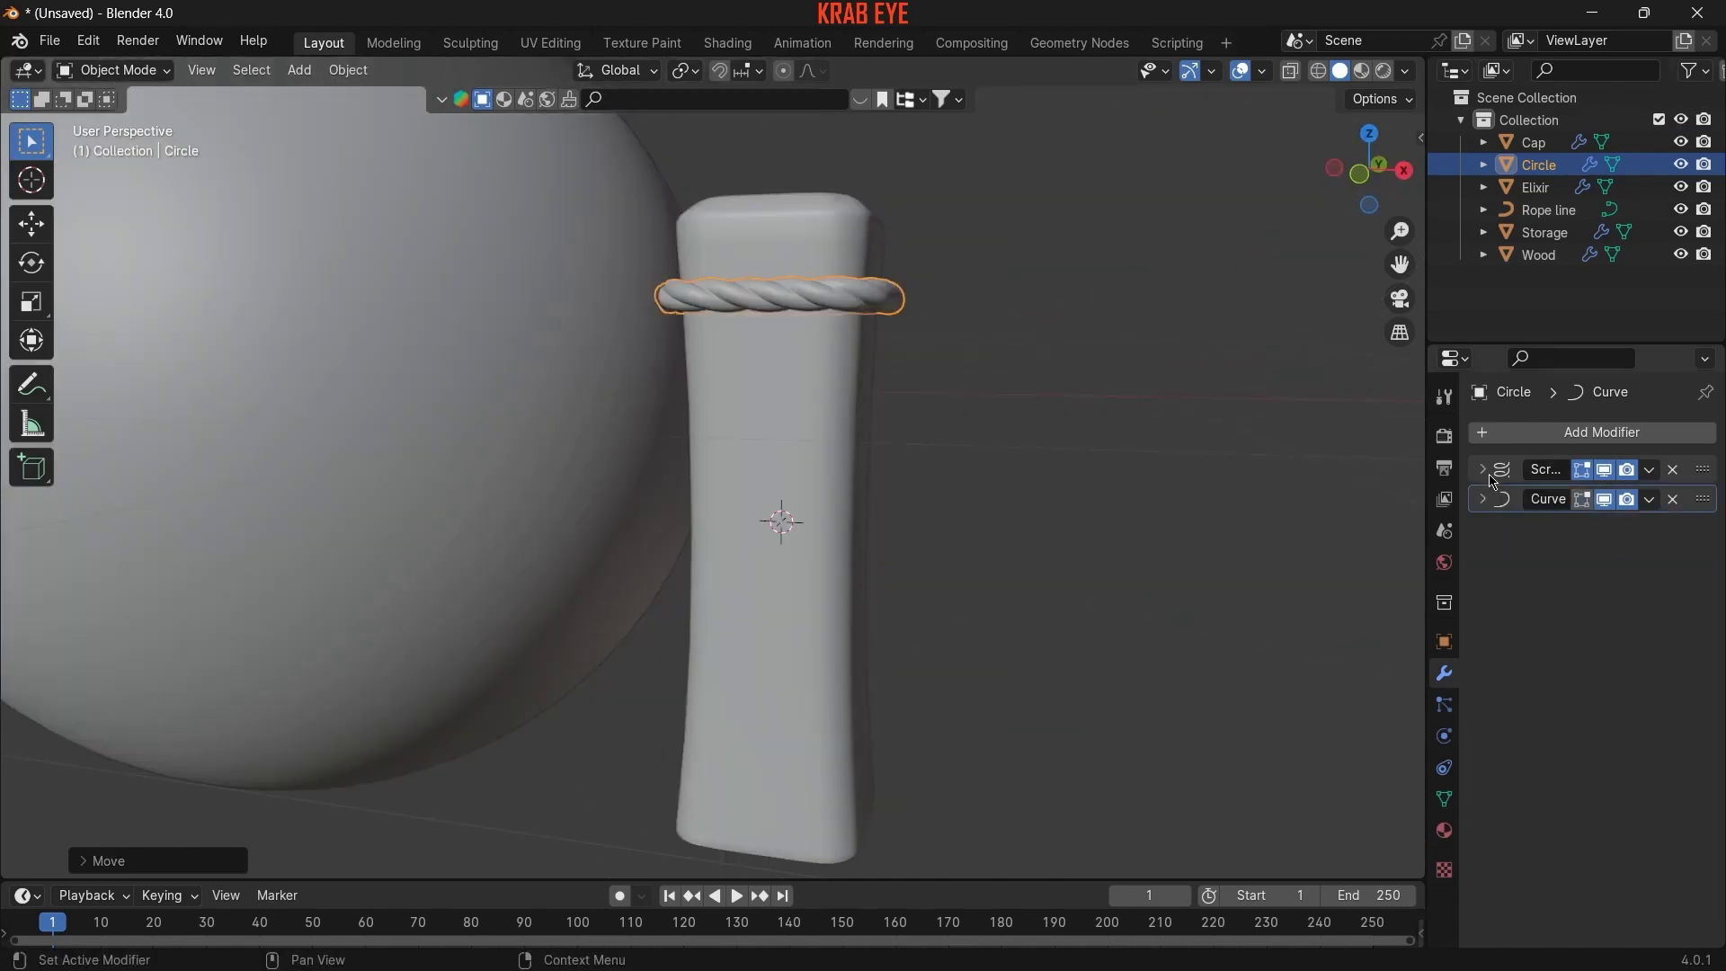
{"action": "left_click", "coordinate": [1651, 470]}
{"action": "left_click", "coordinate": [1608, 496]}
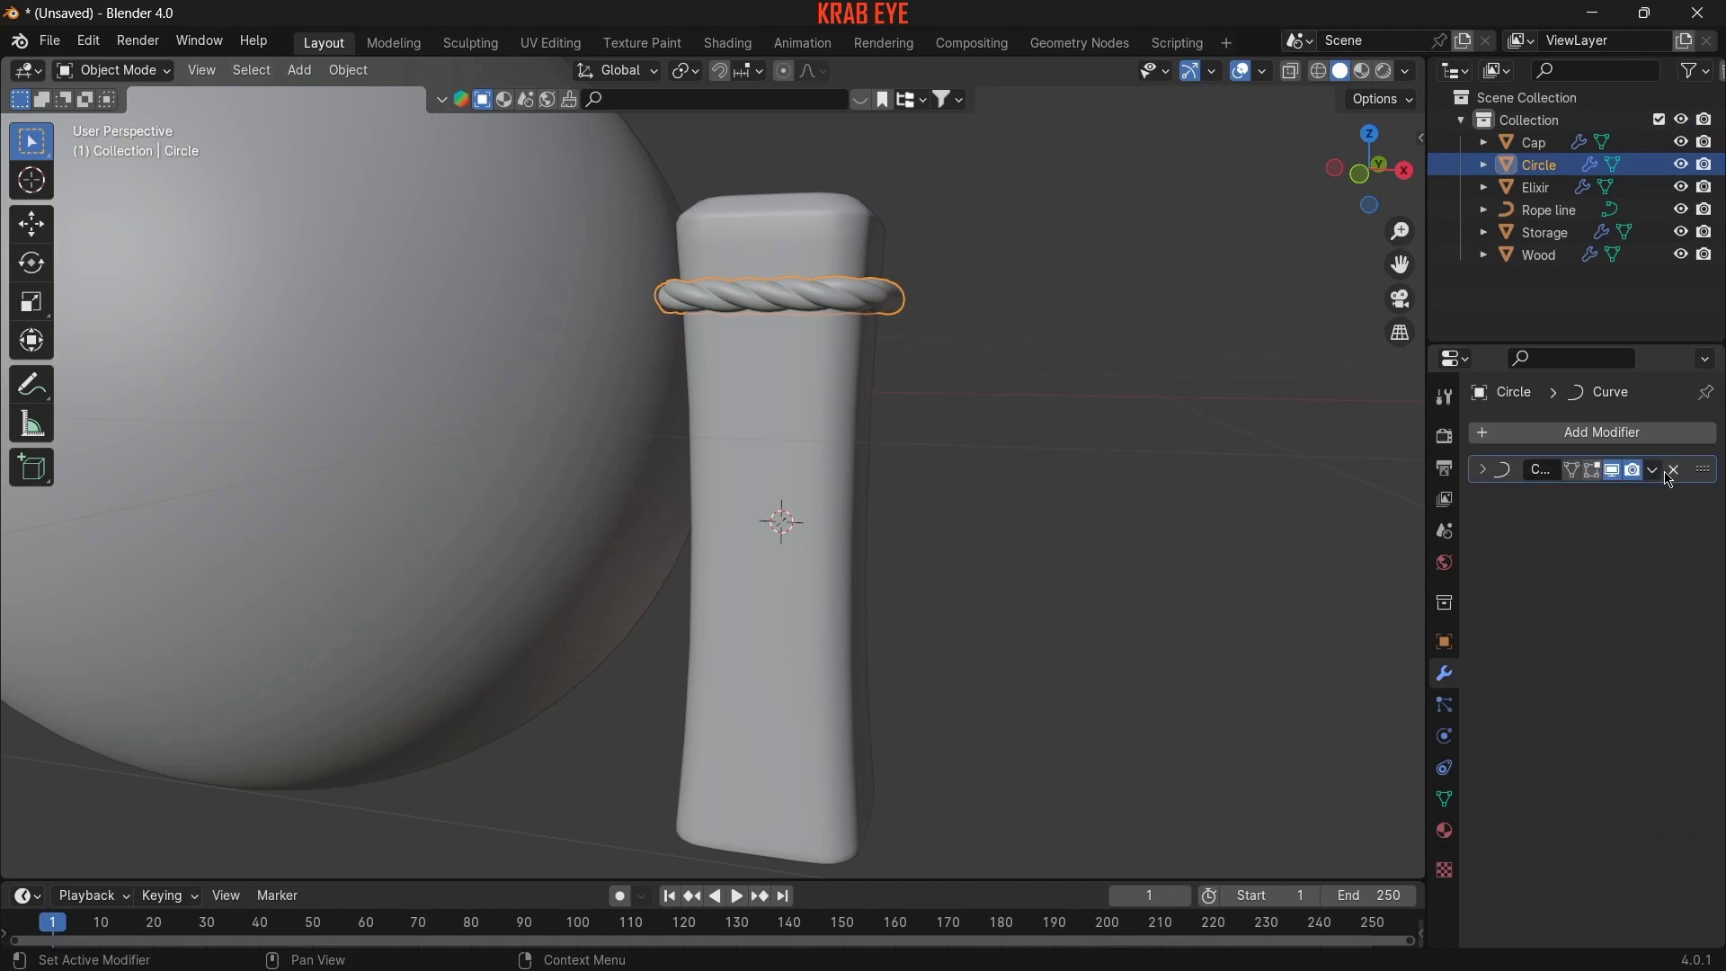
{"action": "left_click", "coordinate": [1654, 470]}
{"action": "left_click", "coordinate": [1610, 494]}
{"action": "middle_click_drag", "start_coordinate": [1124, 404], "coordinate": [1187, 476]}
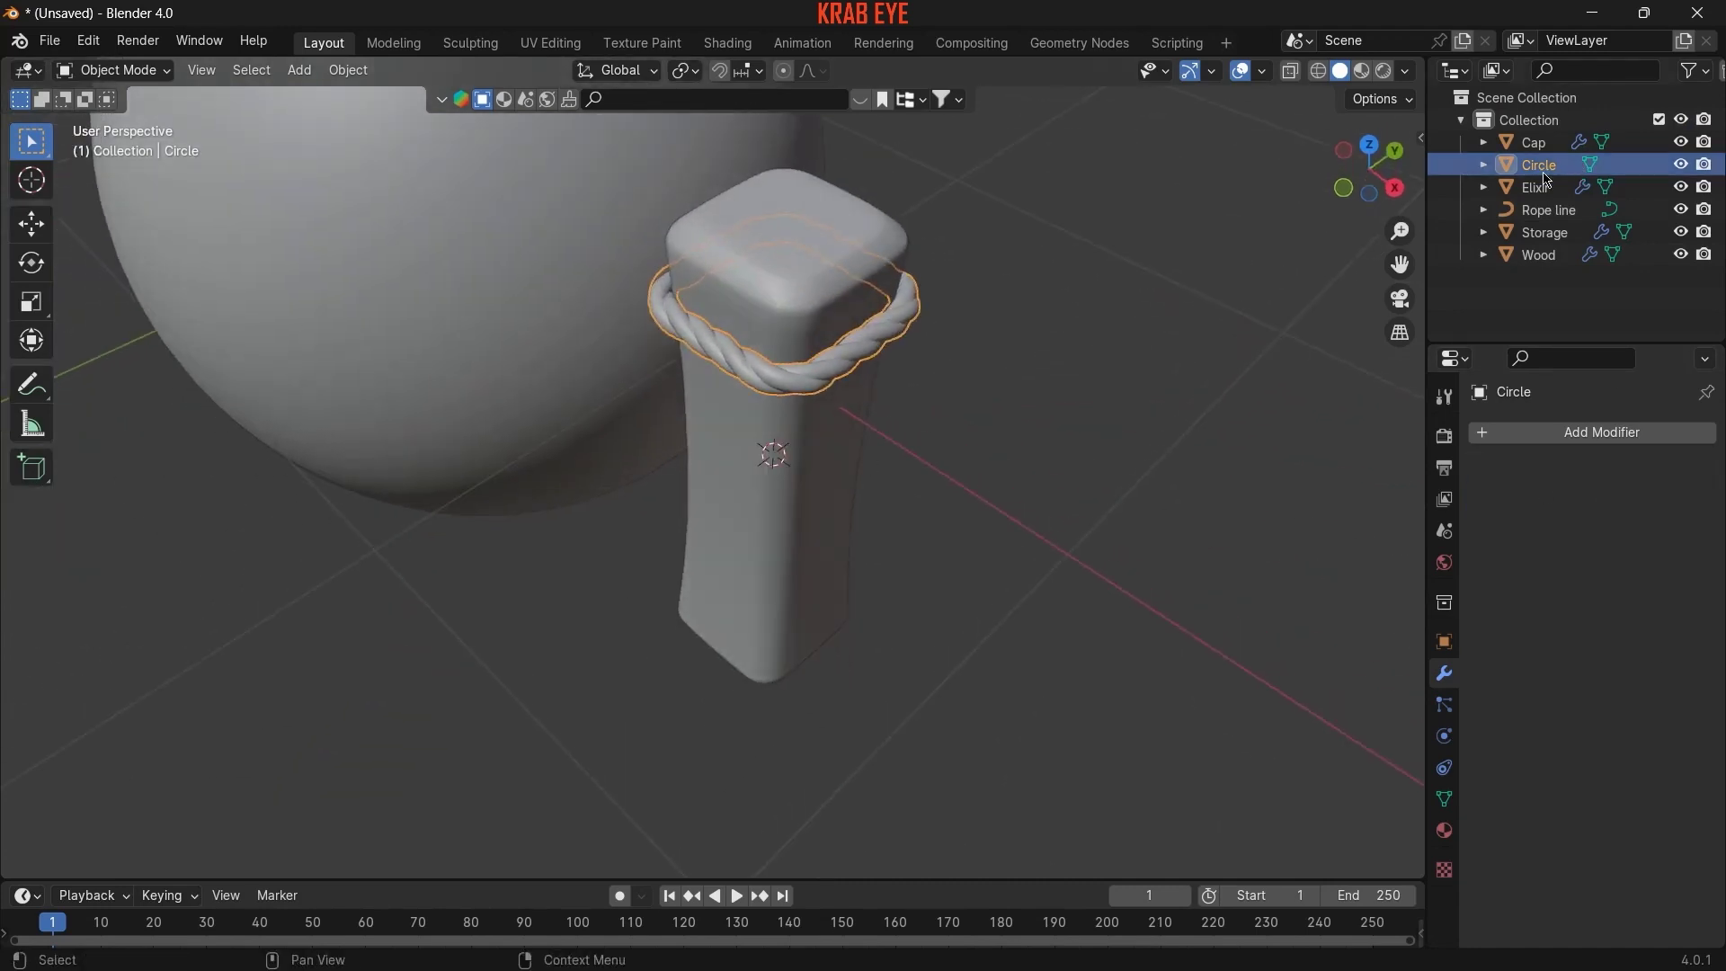
- Name the ring Rope and duplicate a copy moved vertically along Z
{"action": "type", "text": "Rope"}
{"action": "key", "text": "Return"}
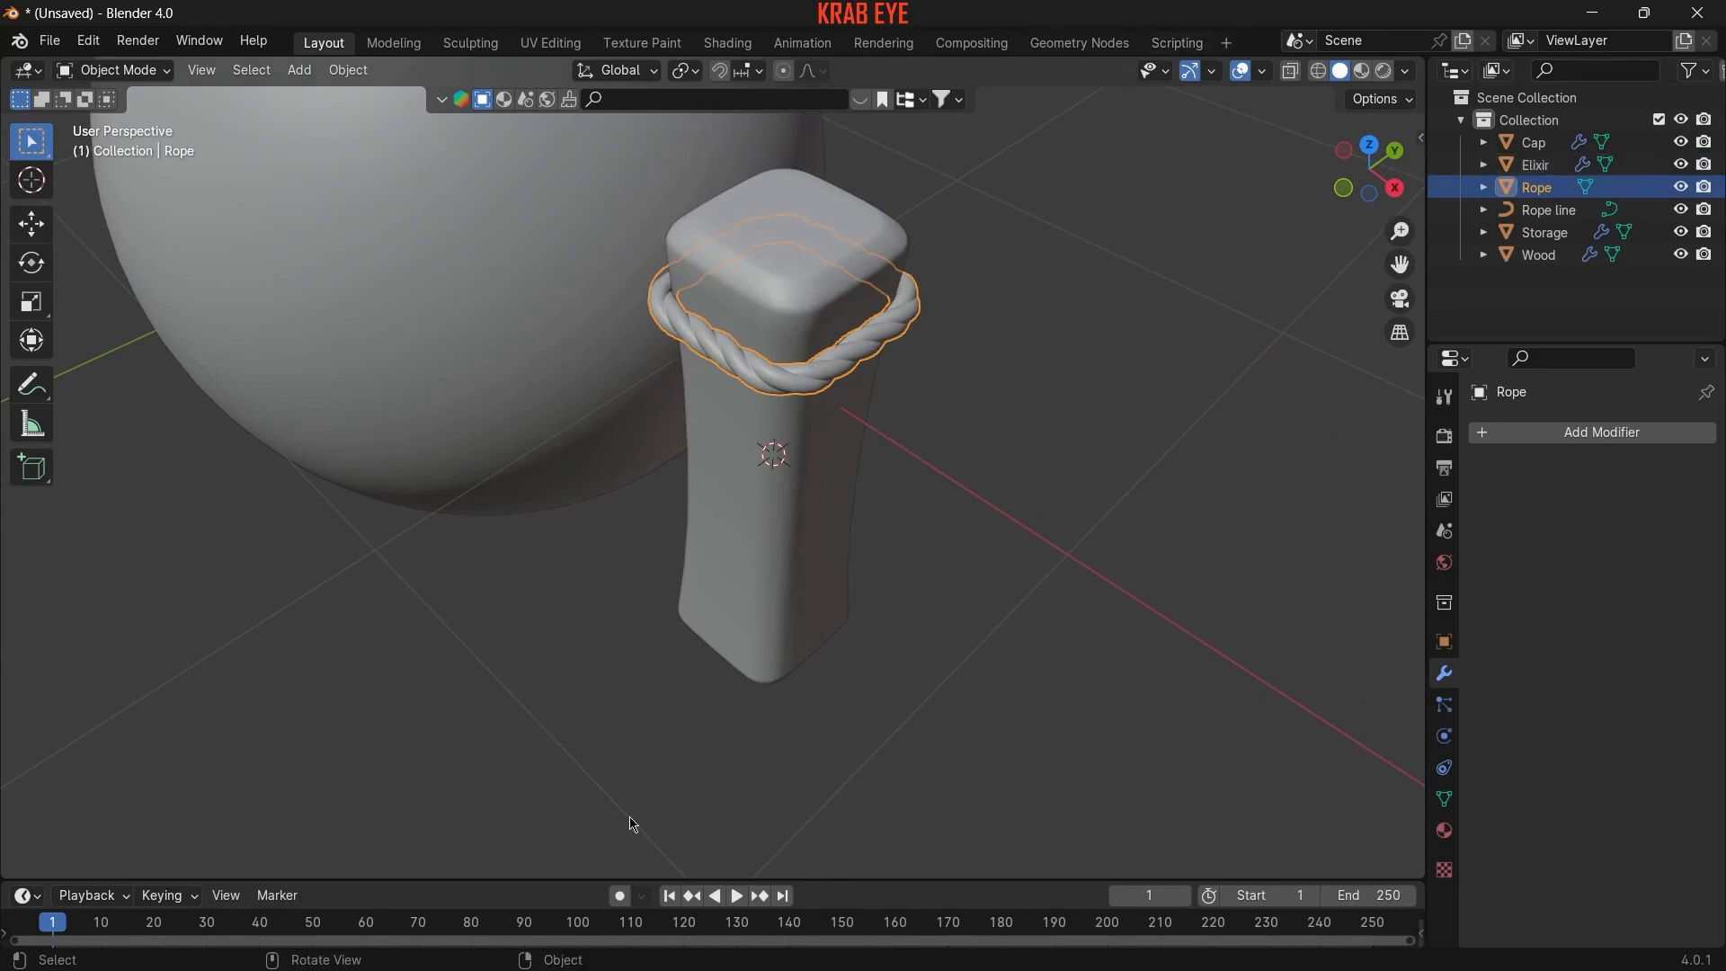
{"action": "middle_click_drag", "start_coordinate": [820, 751], "coordinate": [873, 576]}
{"action": "key", "text": "shift+d"}
{"action": "key", "text": "z"}
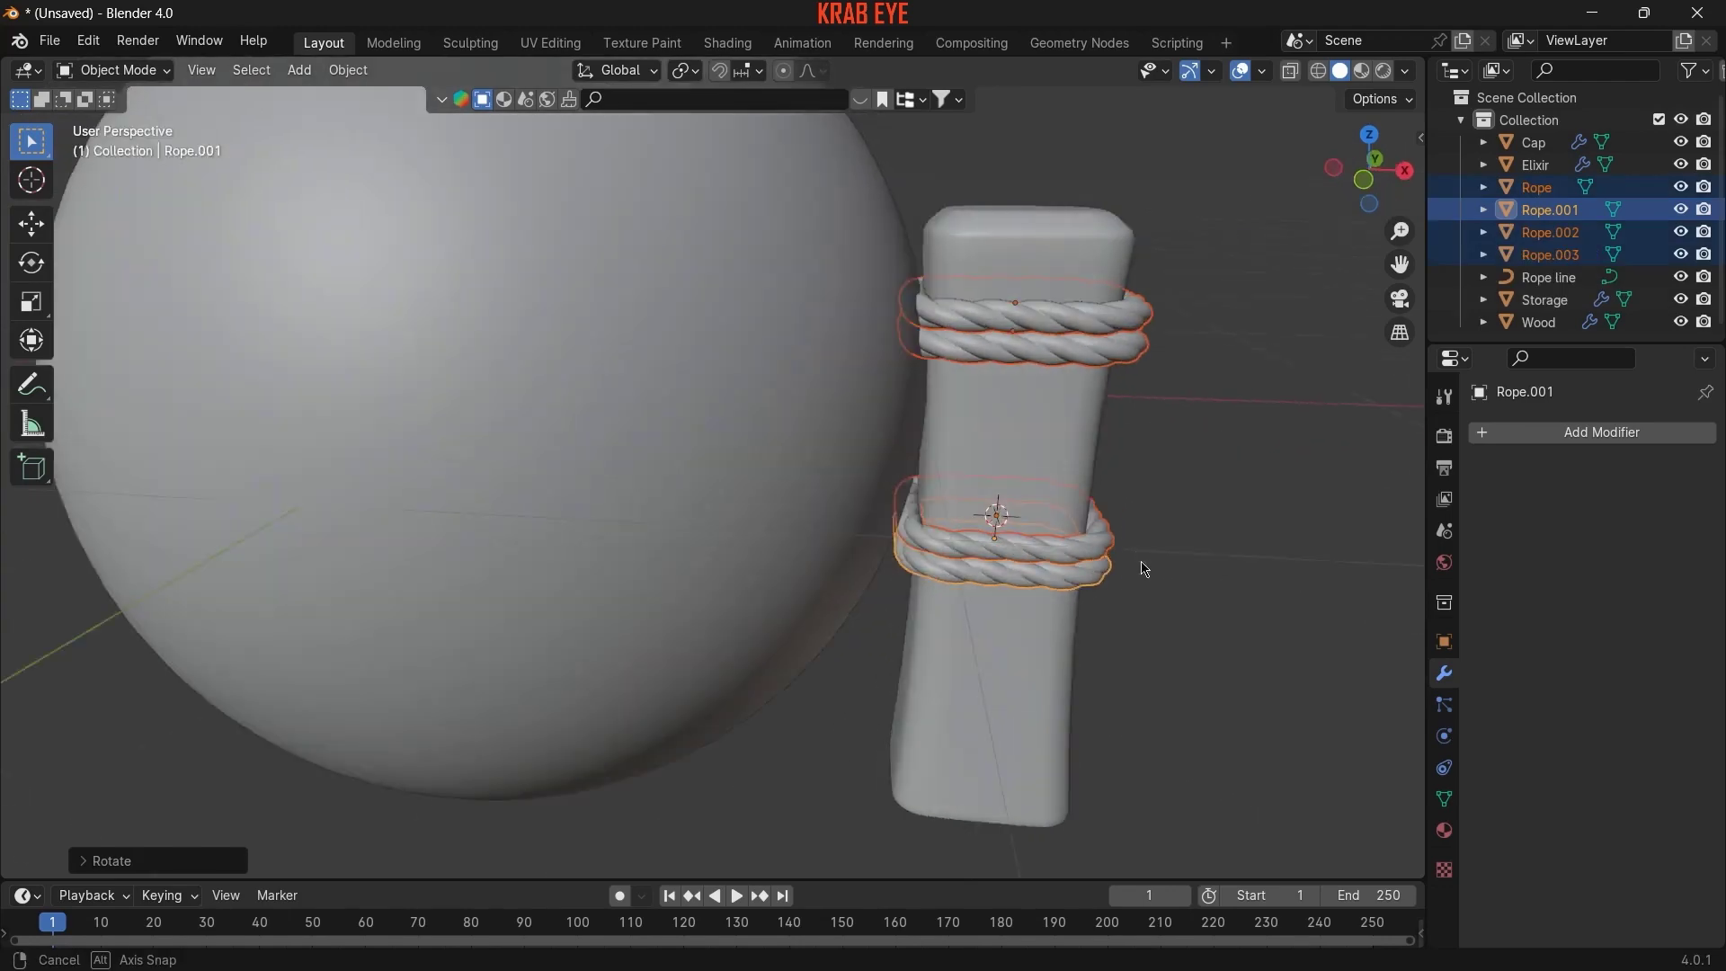
{"action": "middle_click_drag", "start_coordinate": [1141, 570], "coordinate": [1246, 721]}
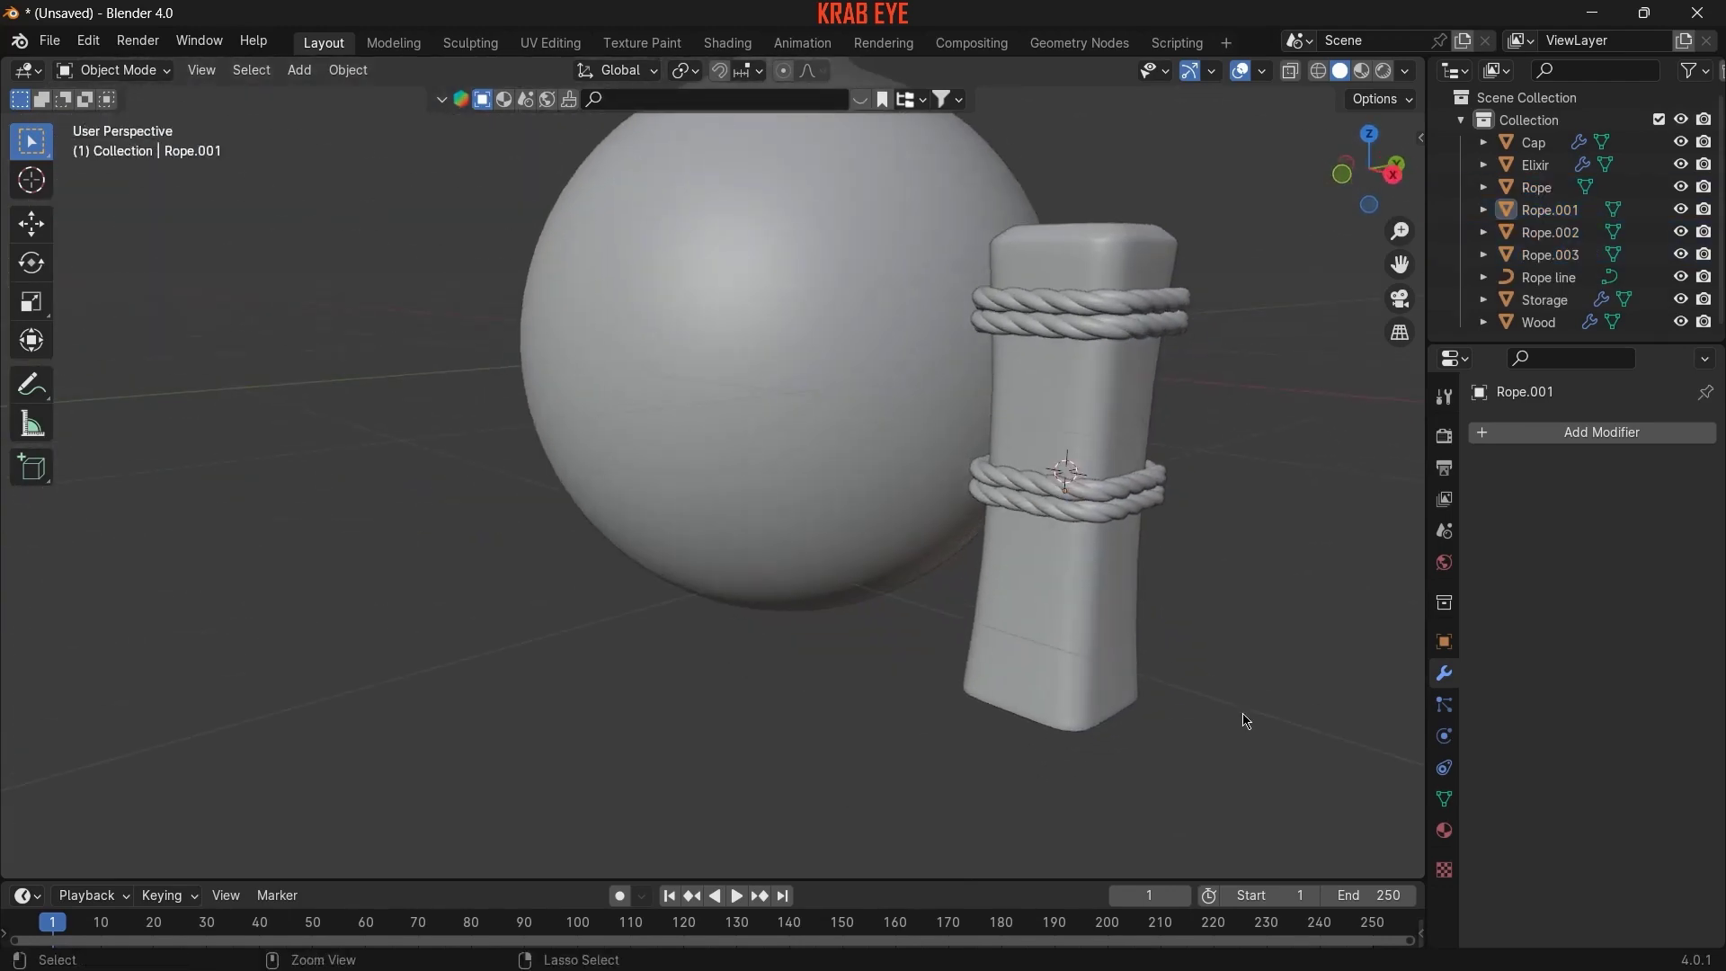
{"action": "scroll", "coordinate": [1246, 721], "scroll_direction": "down", "scroll_amount": 4}
- Parent the Cap to the Storage flask body with Ctrl+P > Object, working in wireframe
{"action": "left_click", "coordinate": [936, 221]}
{"action": "key", "text": "z"}
{"action": "left_click", "coordinate": [900, 239]}
{"action": "left_click", "coordinate": [936, 356]}
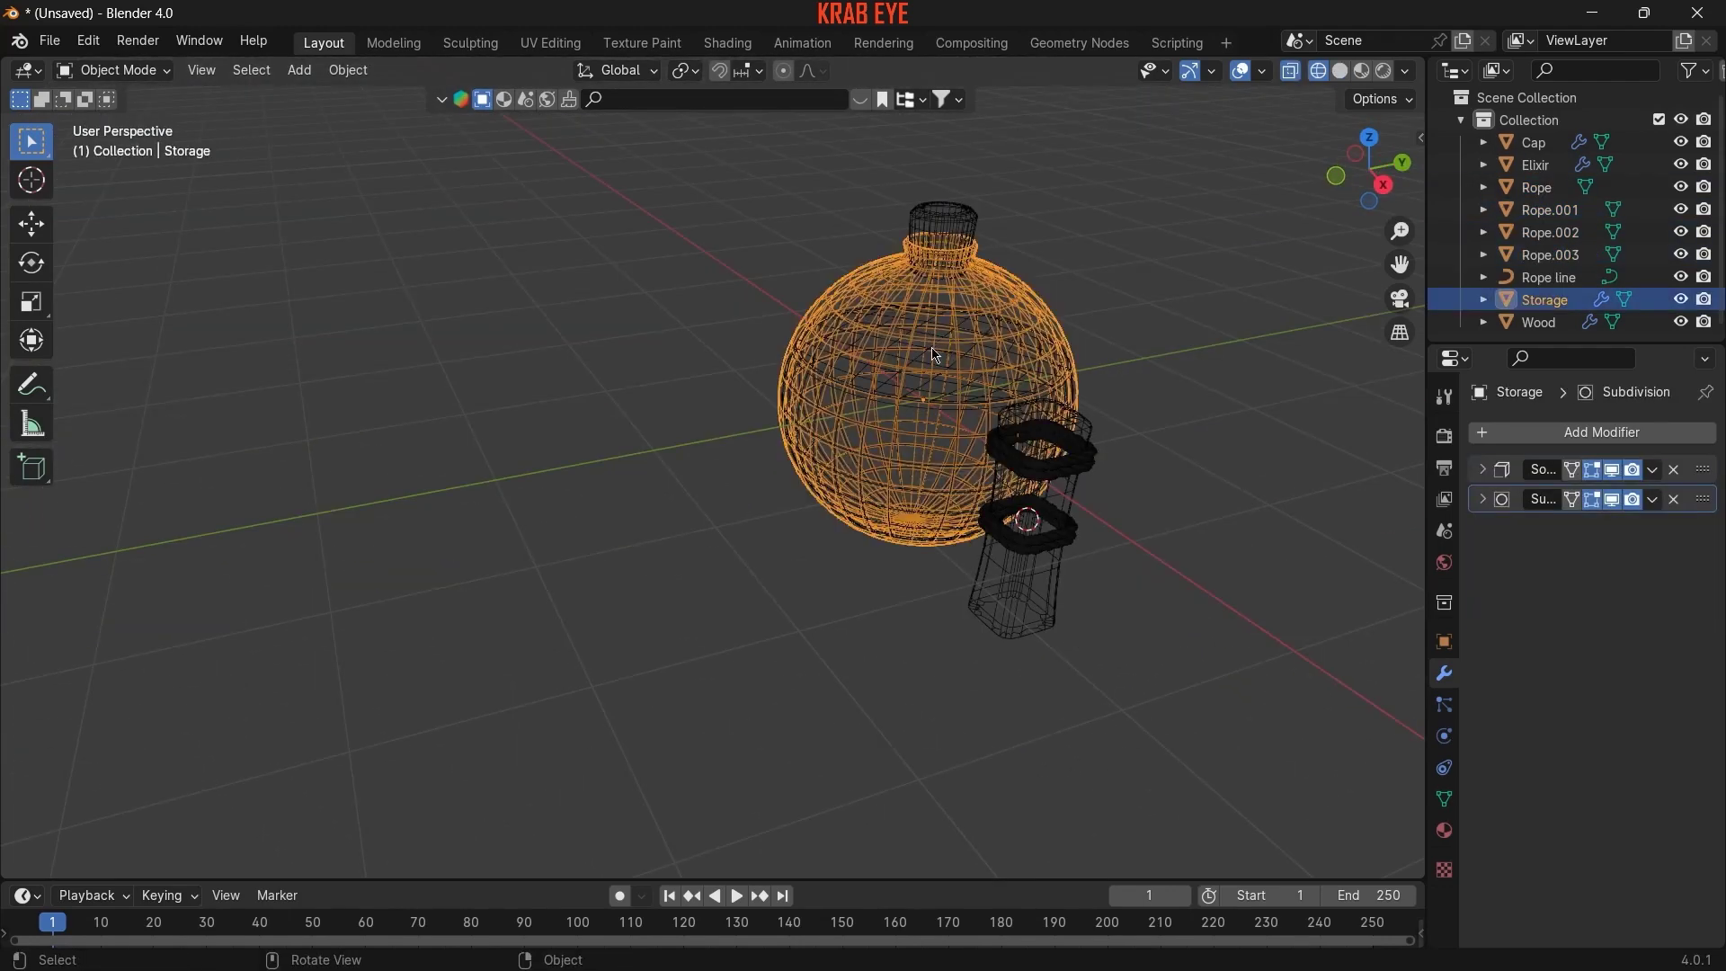
{"action": "left_click", "coordinate": [959, 224]}
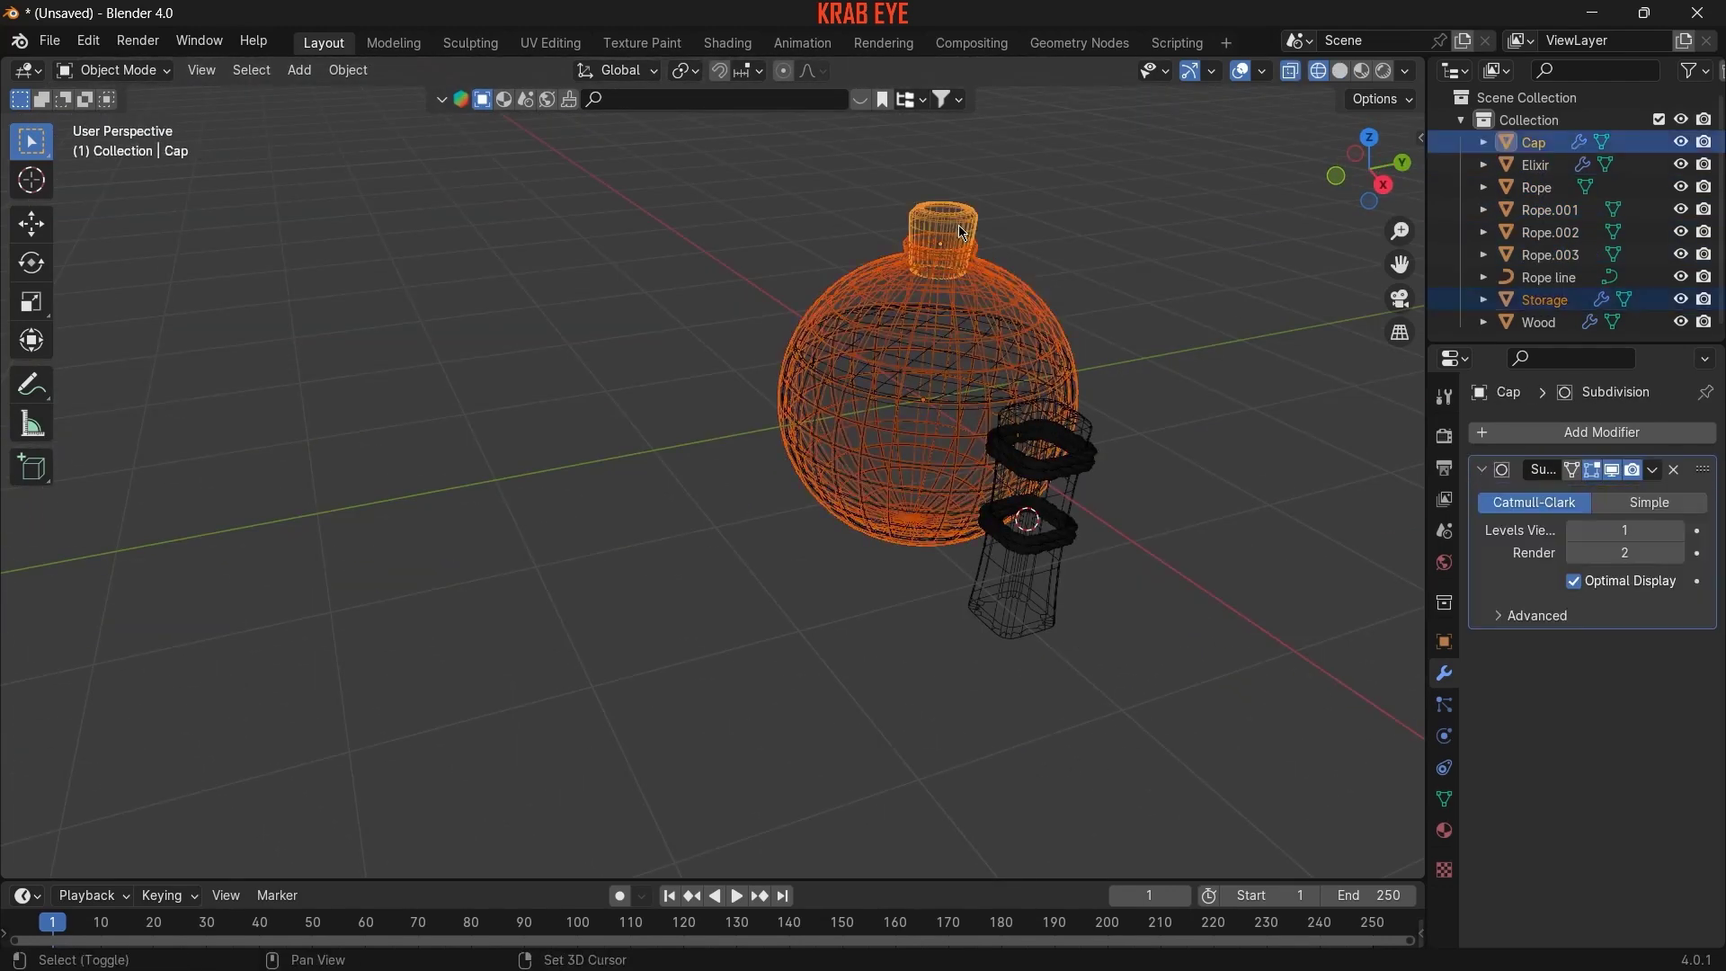
{"action": "left_click", "coordinate": [1031, 281], "text": "shift"}
{"action": "key", "text": "ctrl+p"}
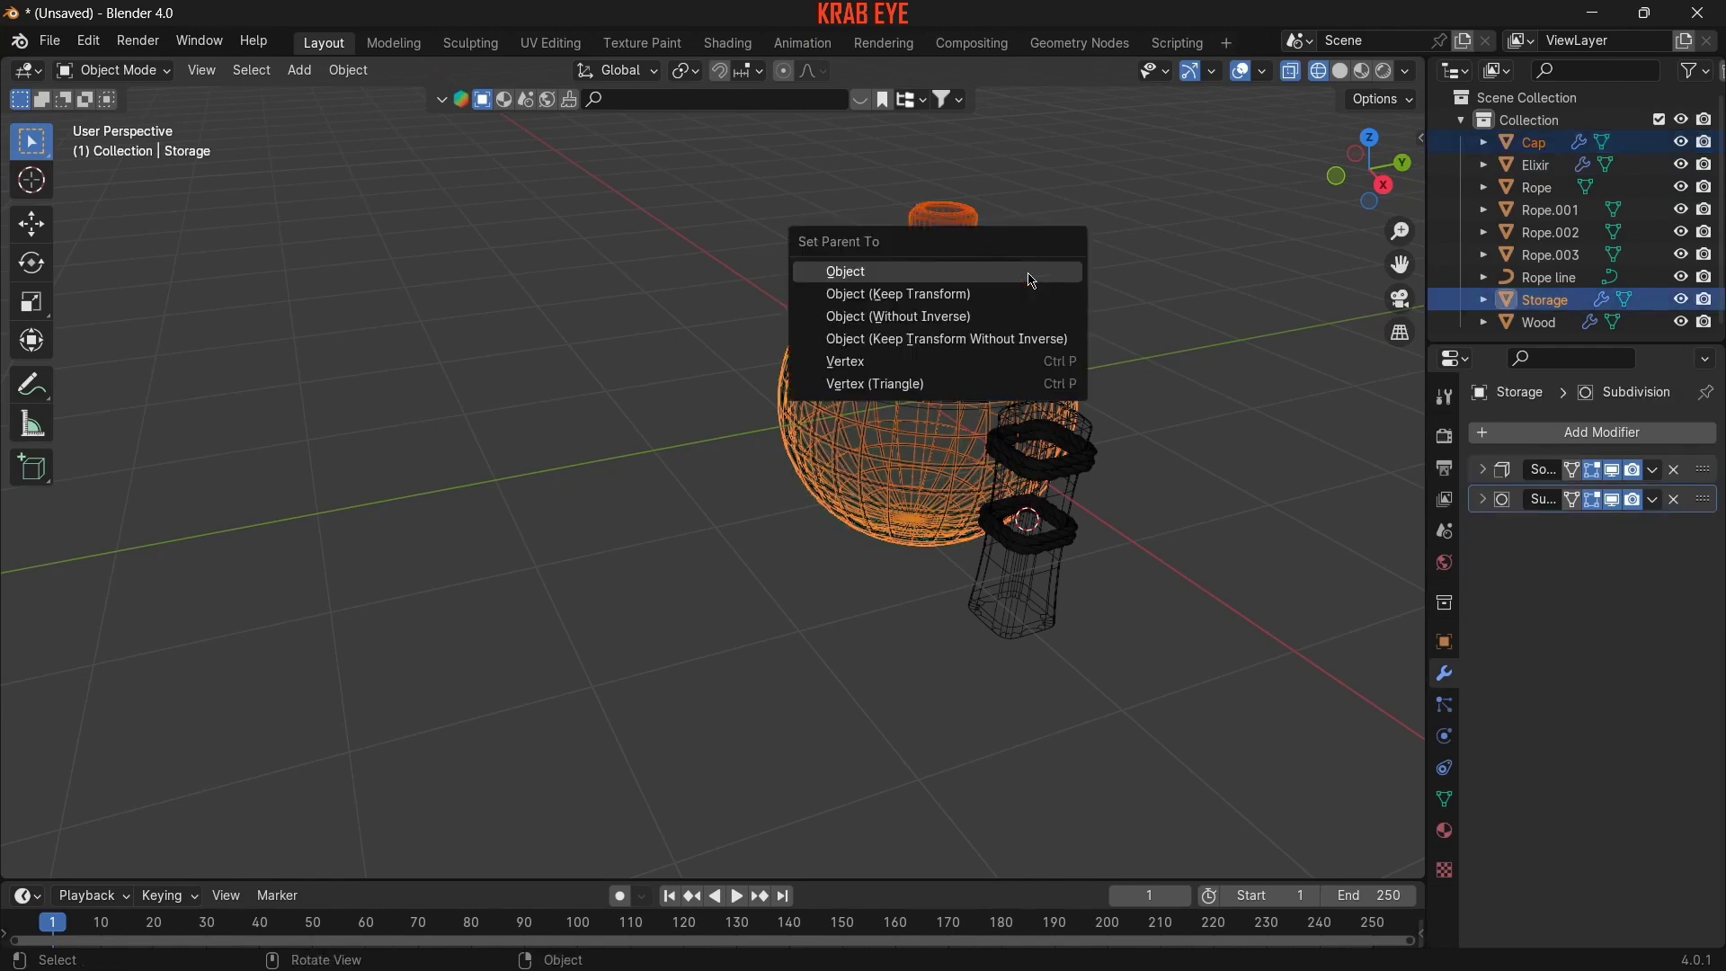
{"action": "left_click", "coordinate": [1031, 281]}
- Rotate the Storage flask about 37° on X so its neck leans sideways
{"action": "left_click", "coordinate": [1121, 279]}
{"action": "key", "text": "shift+z"}
{"action": "key", "text": "ctrl+z"}
{"action": "middle_click_drag", "start_coordinate": [1121, 279], "coordinate": [1218, 427]}
{"action": "key", "text": "shift+z"}
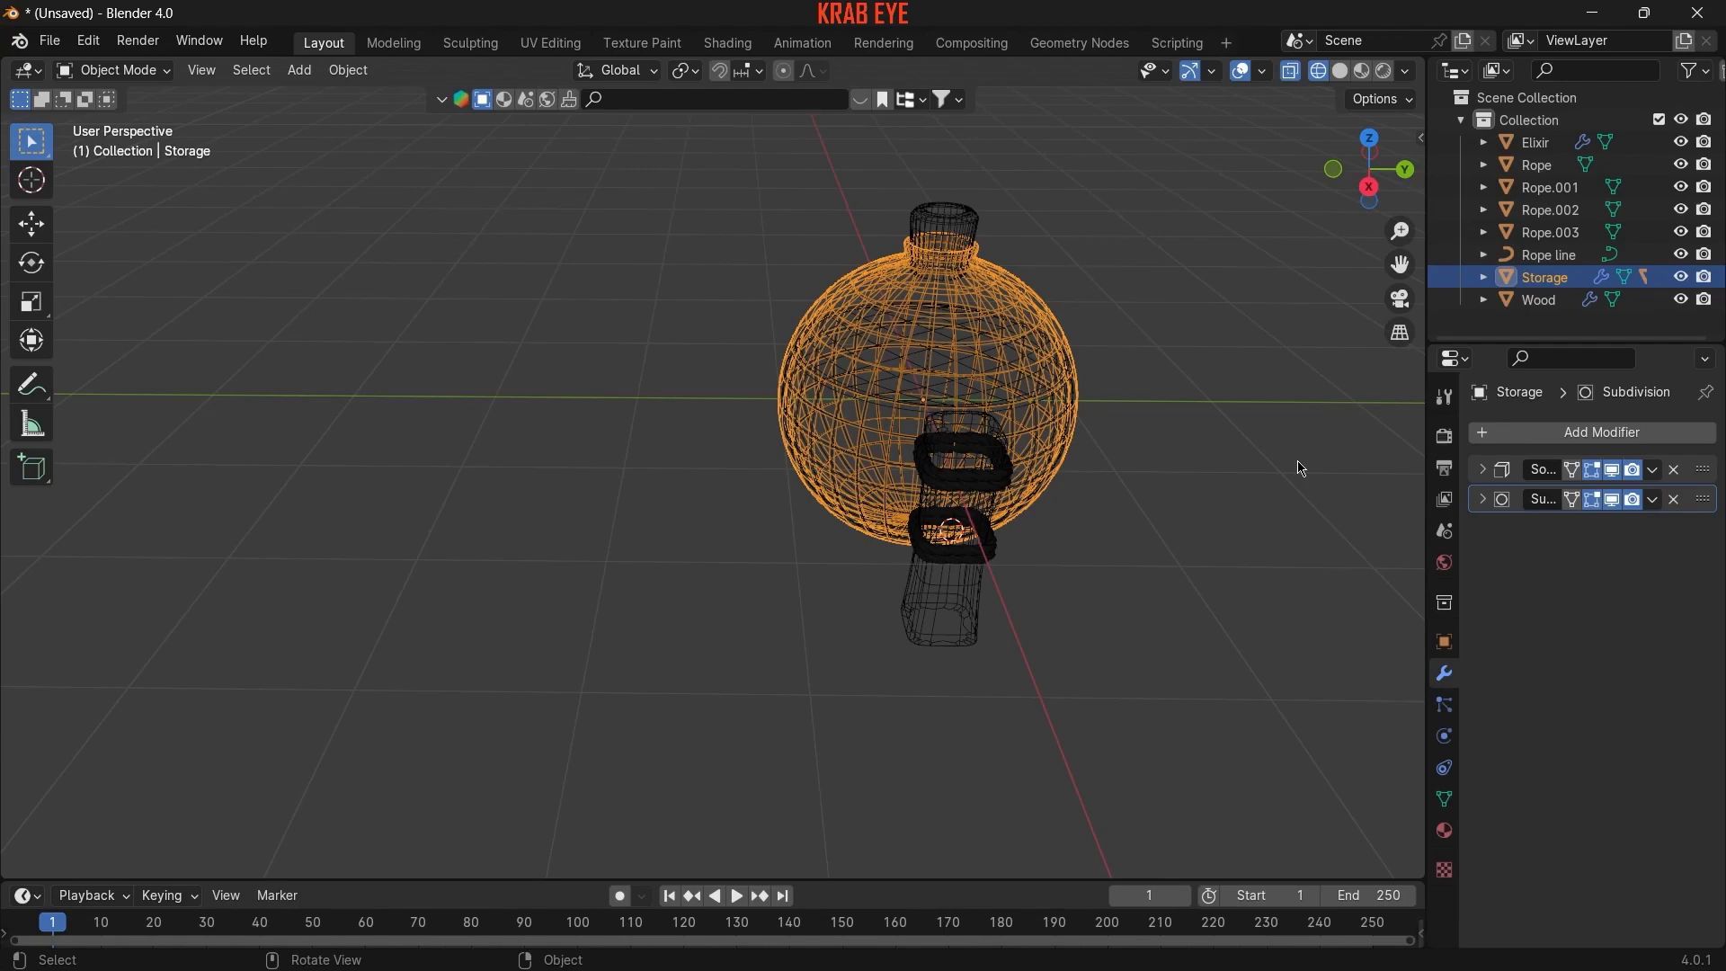
{"action": "key", "text": "r"}
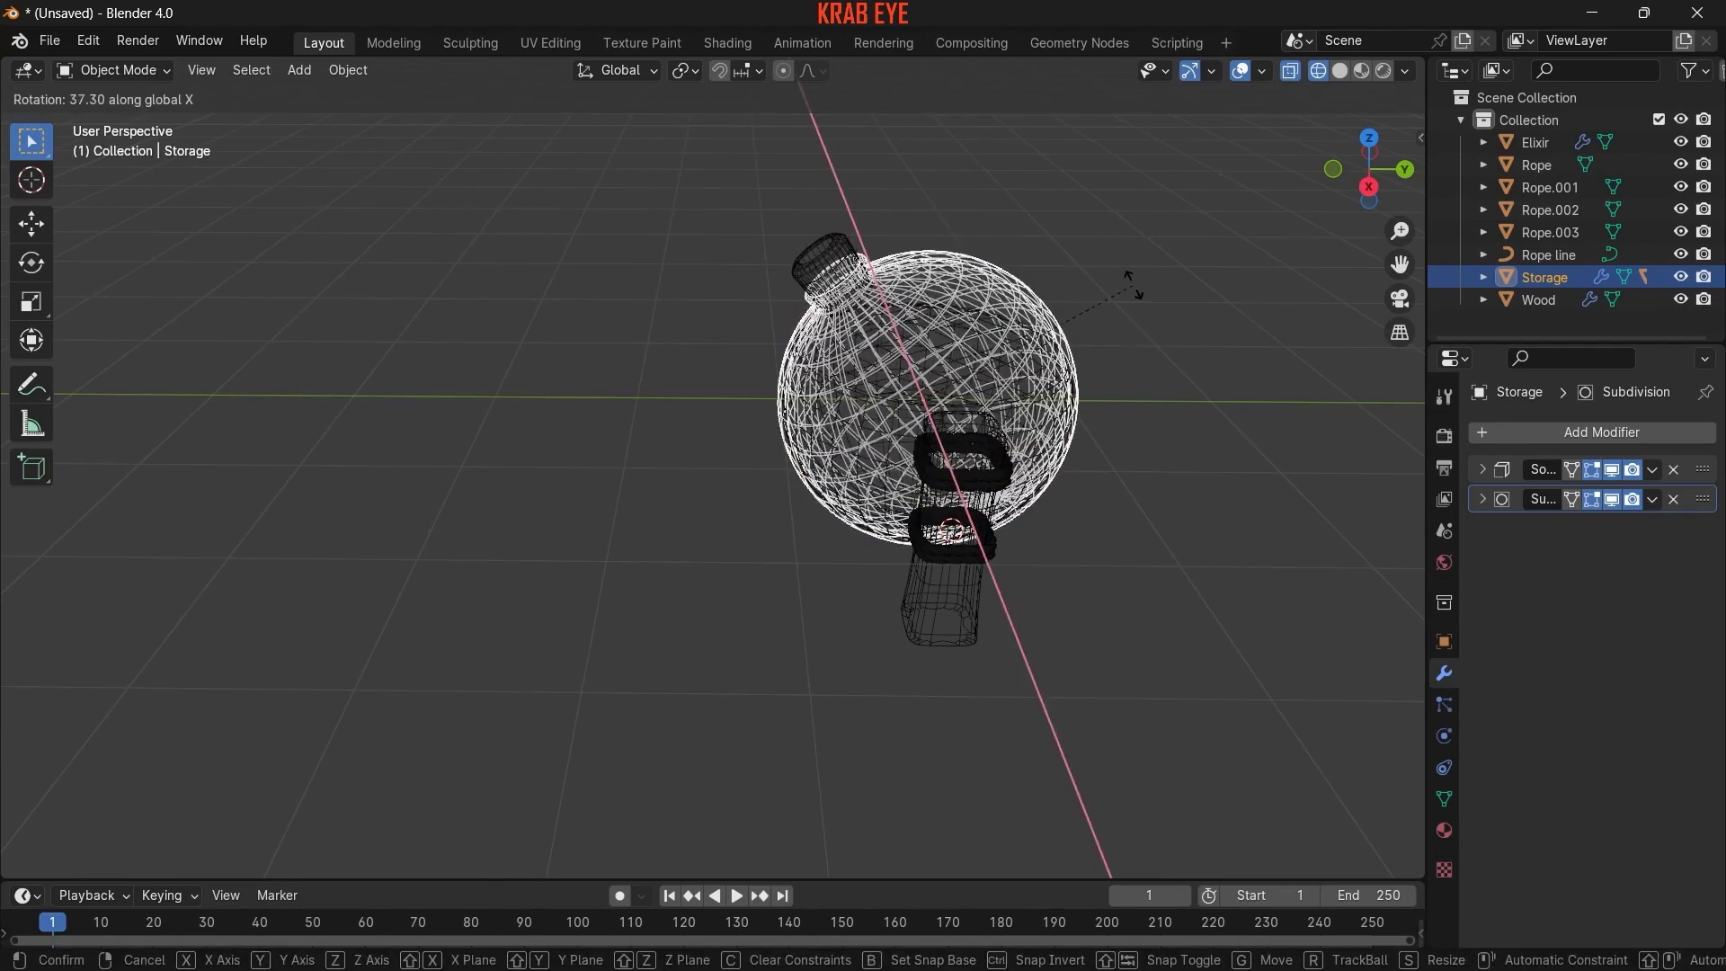
{"action": "left_click", "coordinate": [1124, 275]}
{"action": "mouse_move", "coordinate": [1118, 270]}
{"action": "middle_mouse_down"}
{"action": "mouse_move", "coordinate": [1260, 593]}
{"action": "mouse_move", "coordinate": [1191, 415]}
{"action": "mouse_move", "coordinate": [1241, 489]}
{"action": "mouse_move", "coordinate": [1124, 441]}
{"action": "middle_mouse_up"}
{"action": "left_click", "coordinate": [1191, 415]}
{"action": "key", "text": "shift+z"}
{"action": "left_click", "coordinate": [1124, 441]}
- Add a Mirror modifier to the Wood post and snap the 3D cursor to world origin
{"action": "left_click", "coordinate": [1483, 470]}
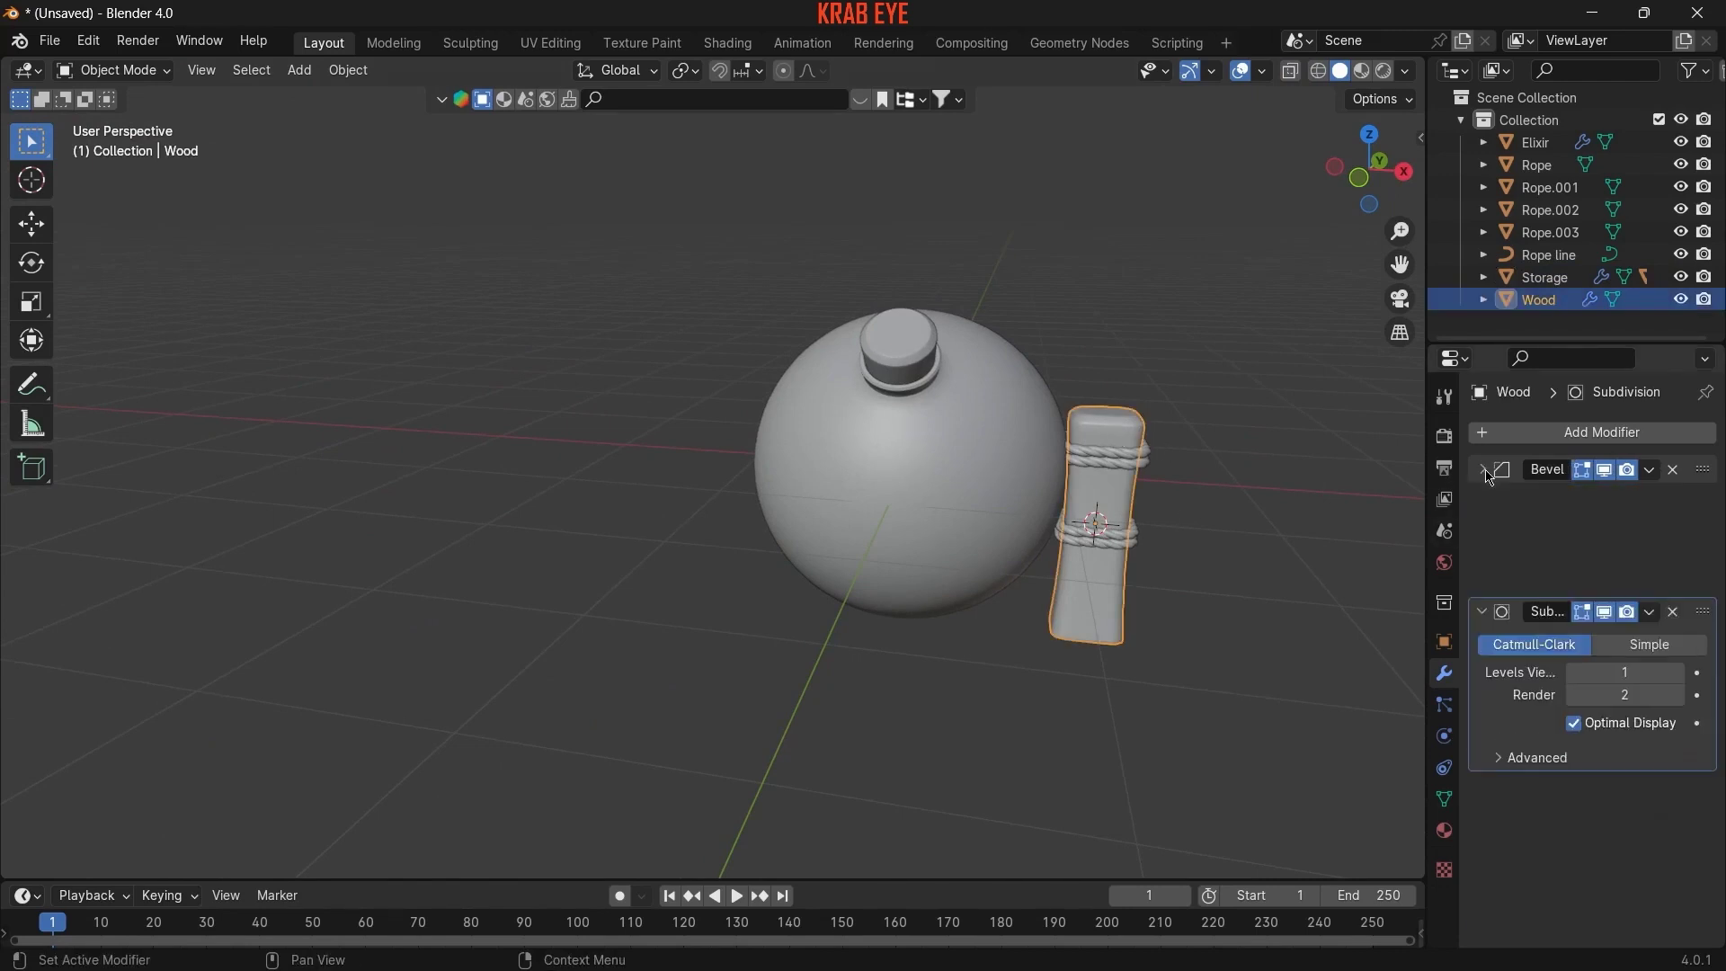
{"action": "left_click", "coordinate": [1483, 499]}
{"action": "left_click", "coordinate": [1511, 433]}
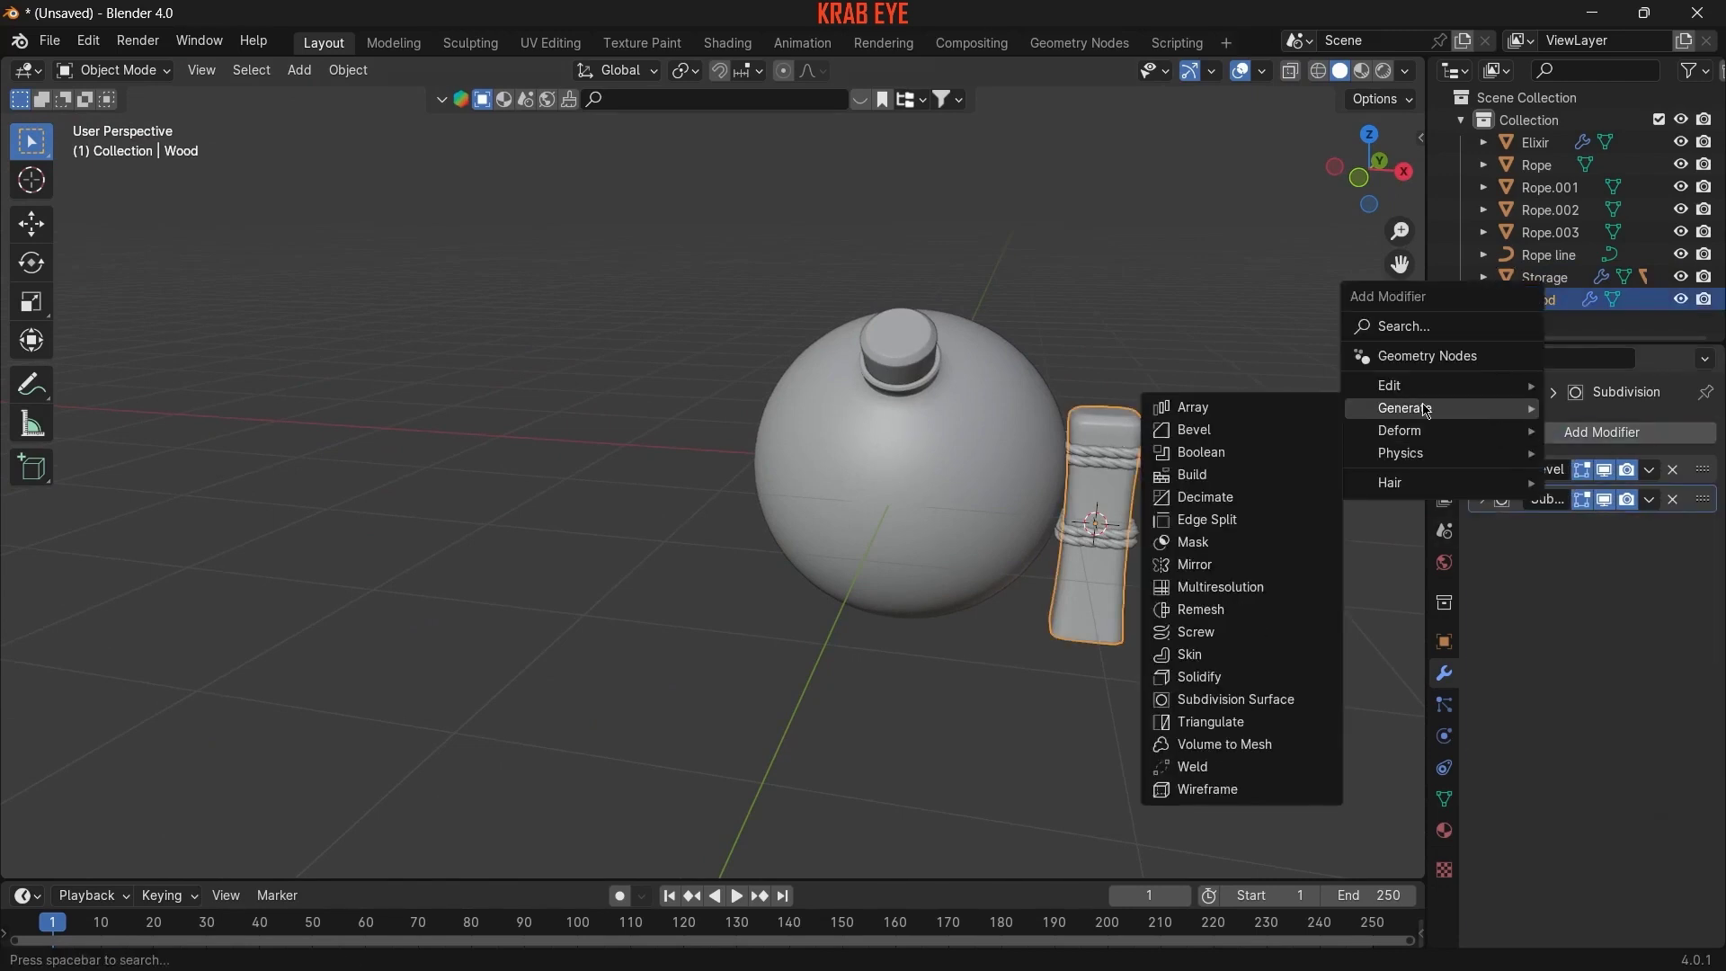
{"action": "left_click", "coordinate": [1214, 571]}
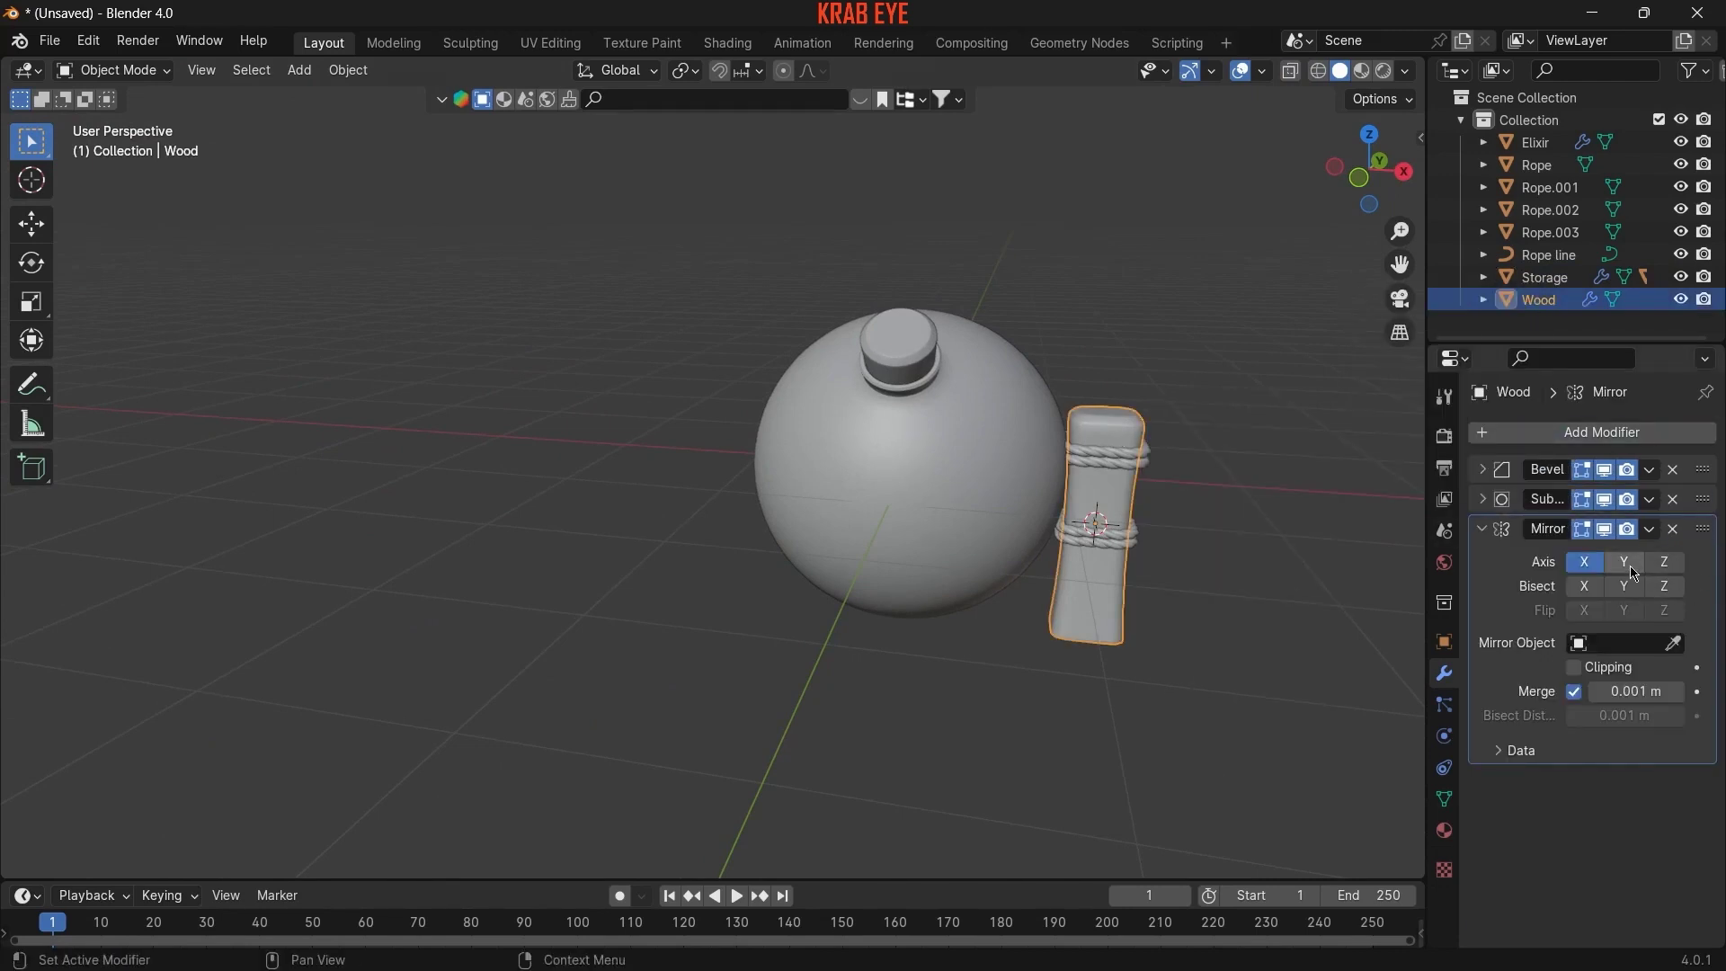
{"action": "key", "text": "shift+s"}
{"action": "left_click", "coordinate": [1068, 633]}
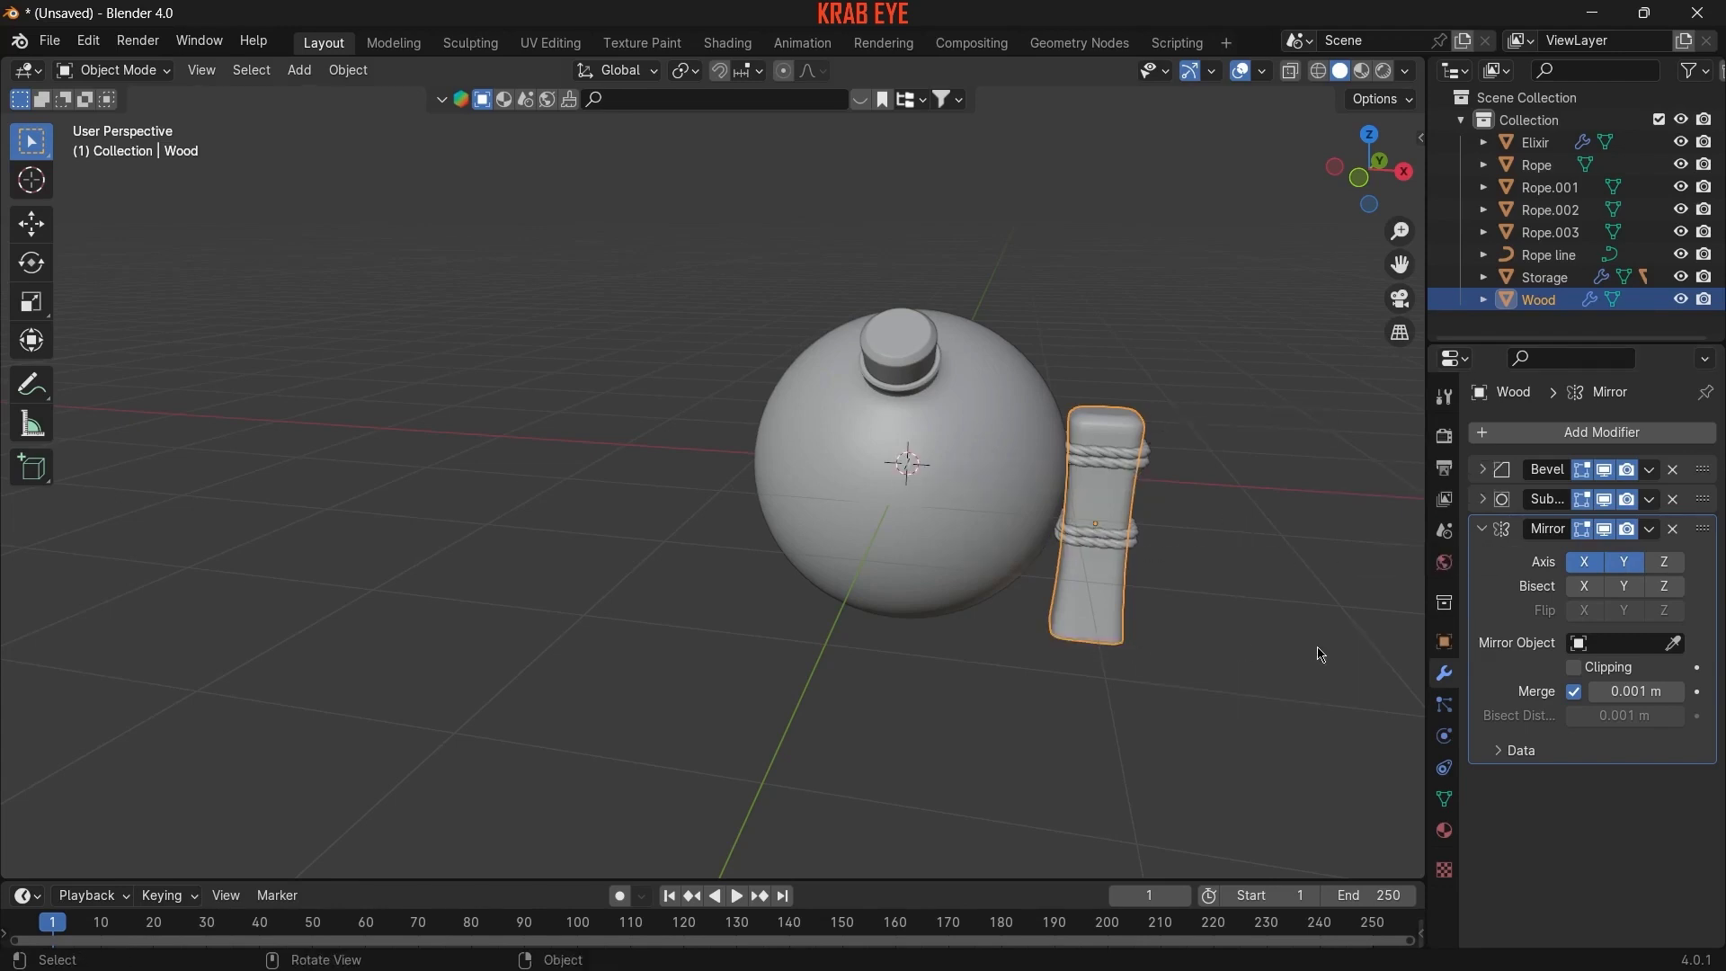
- Set Storage as the Mirror Object so a matching post appears opposite
{"action": "left_click", "coordinate": [1675, 644]}
{"action": "left_click", "coordinate": [957, 430]}
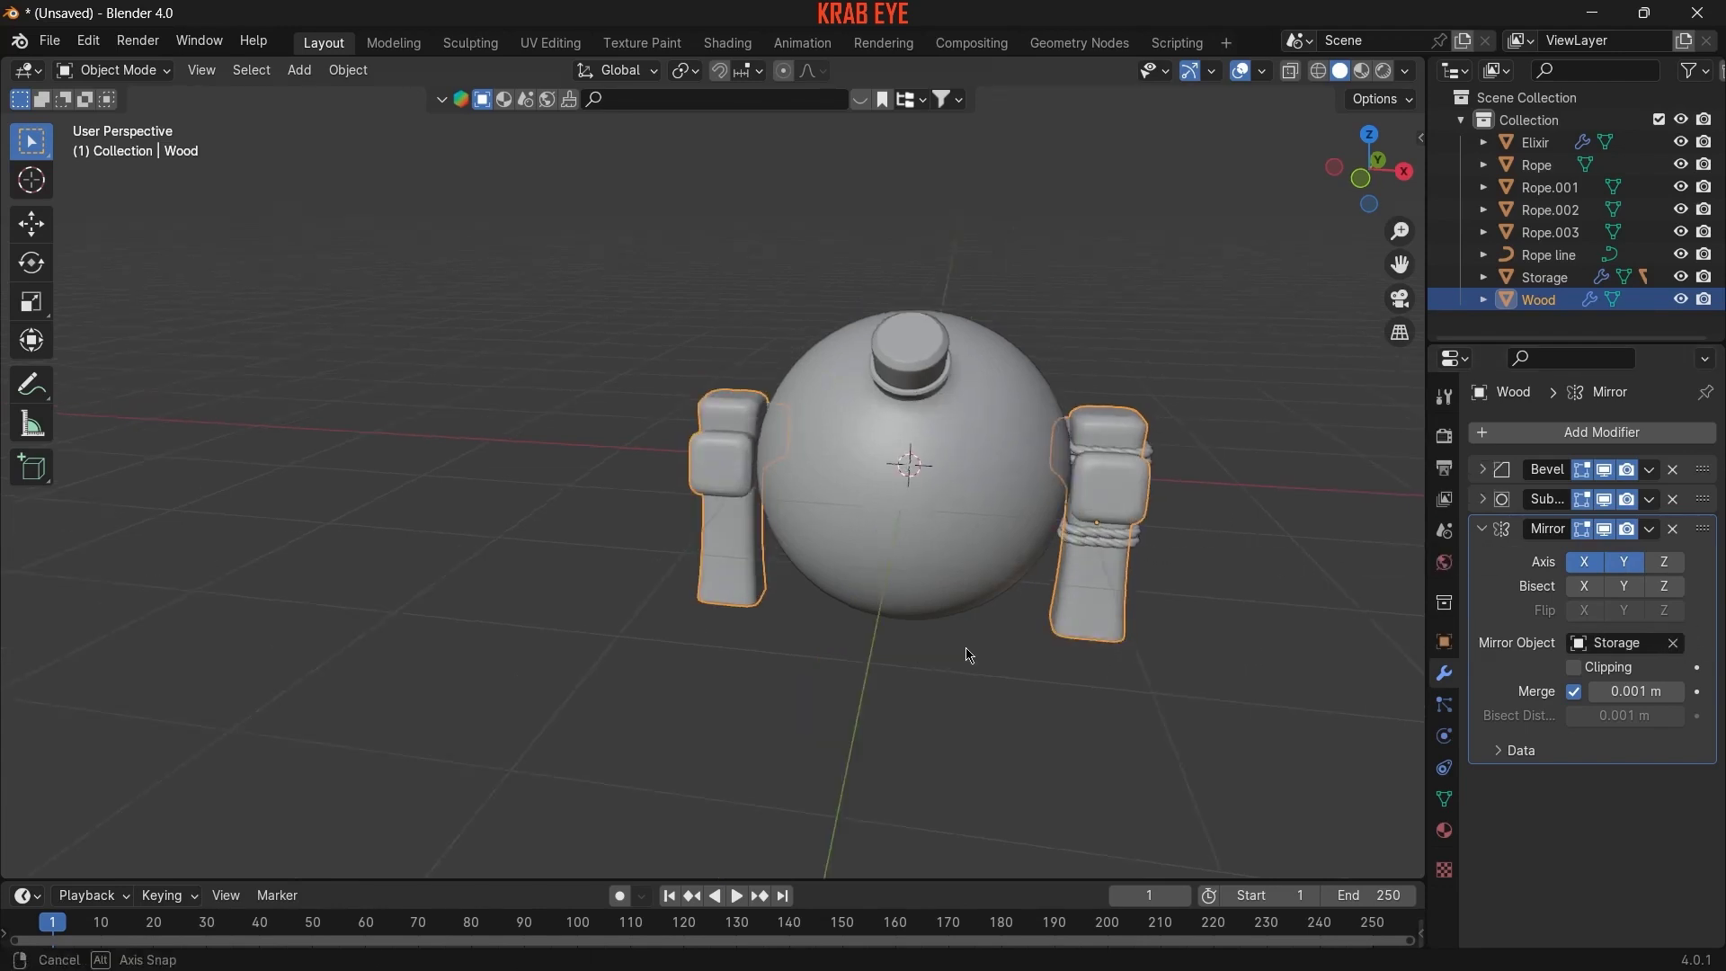
{"action": "middle_click_drag", "start_coordinate": [963, 656], "coordinate": [1034, 630]}
{"action": "middle_click_drag", "start_coordinate": [1304, 575], "coordinate": [1202, 617]}
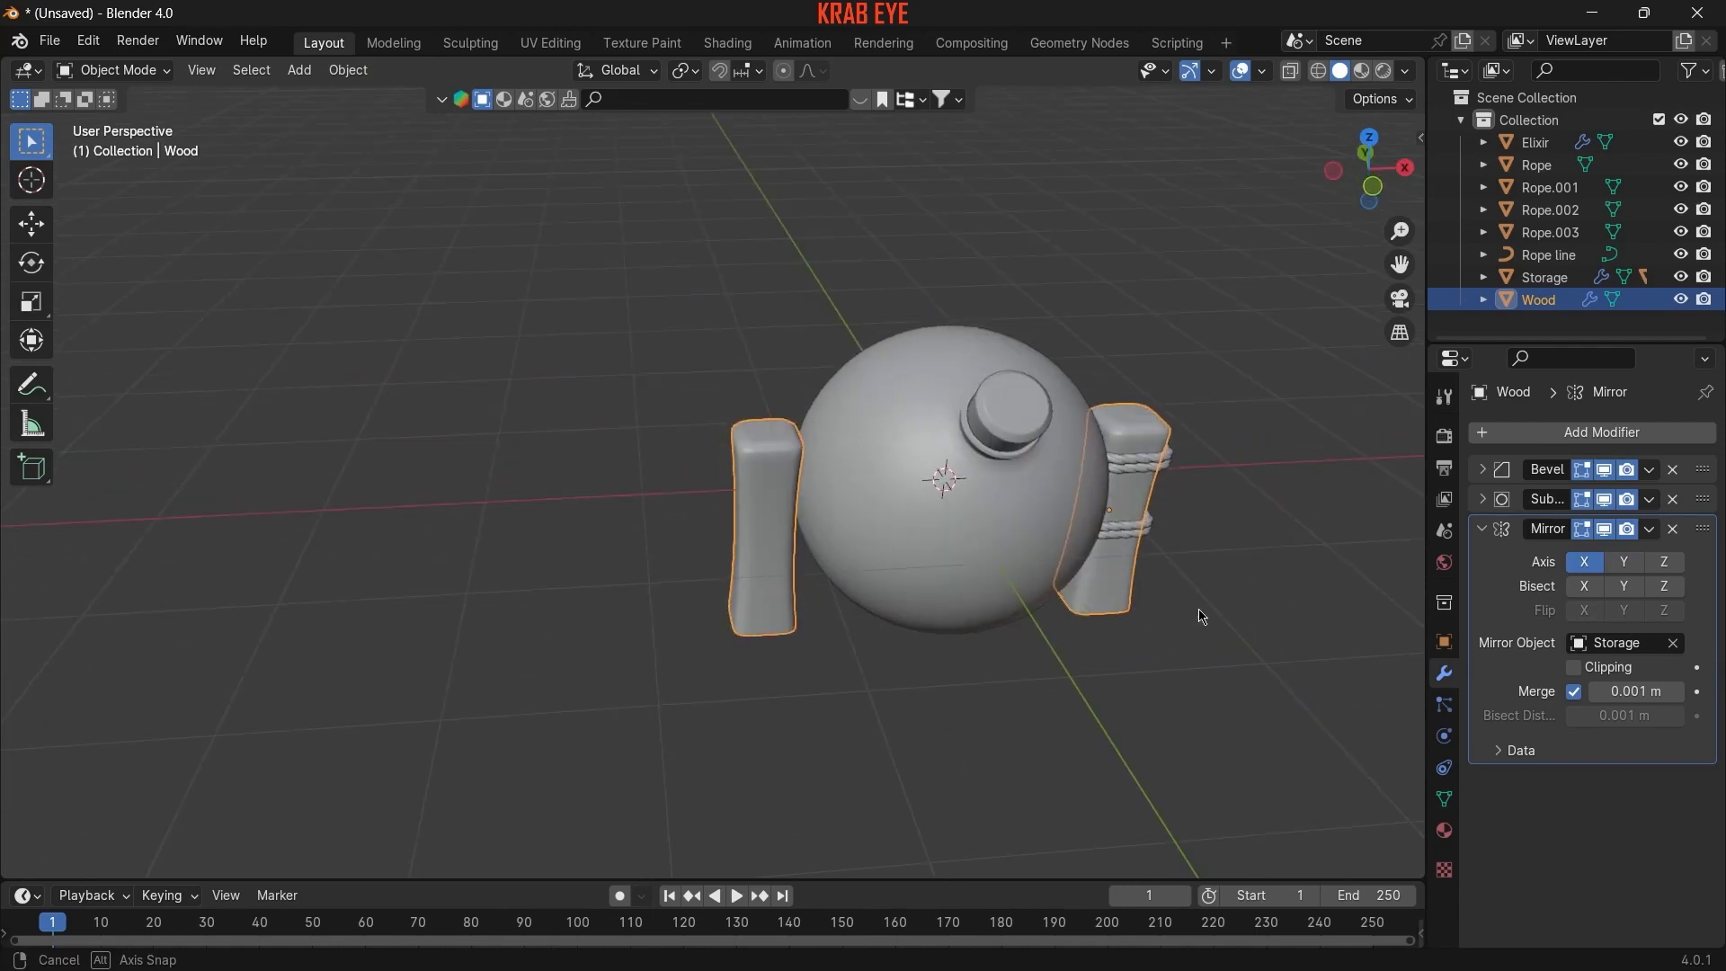
{"action": "left_click", "coordinate": [1483, 530]}
{"action": "middle_click_drag", "start_coordinate": [1322, 526], "coordinate": [1131, 468]}
- Give the Rope rings Mirror modifiers with Storage as the mirror object
{"action": "left_click", "coordinate": [1132, 465]}
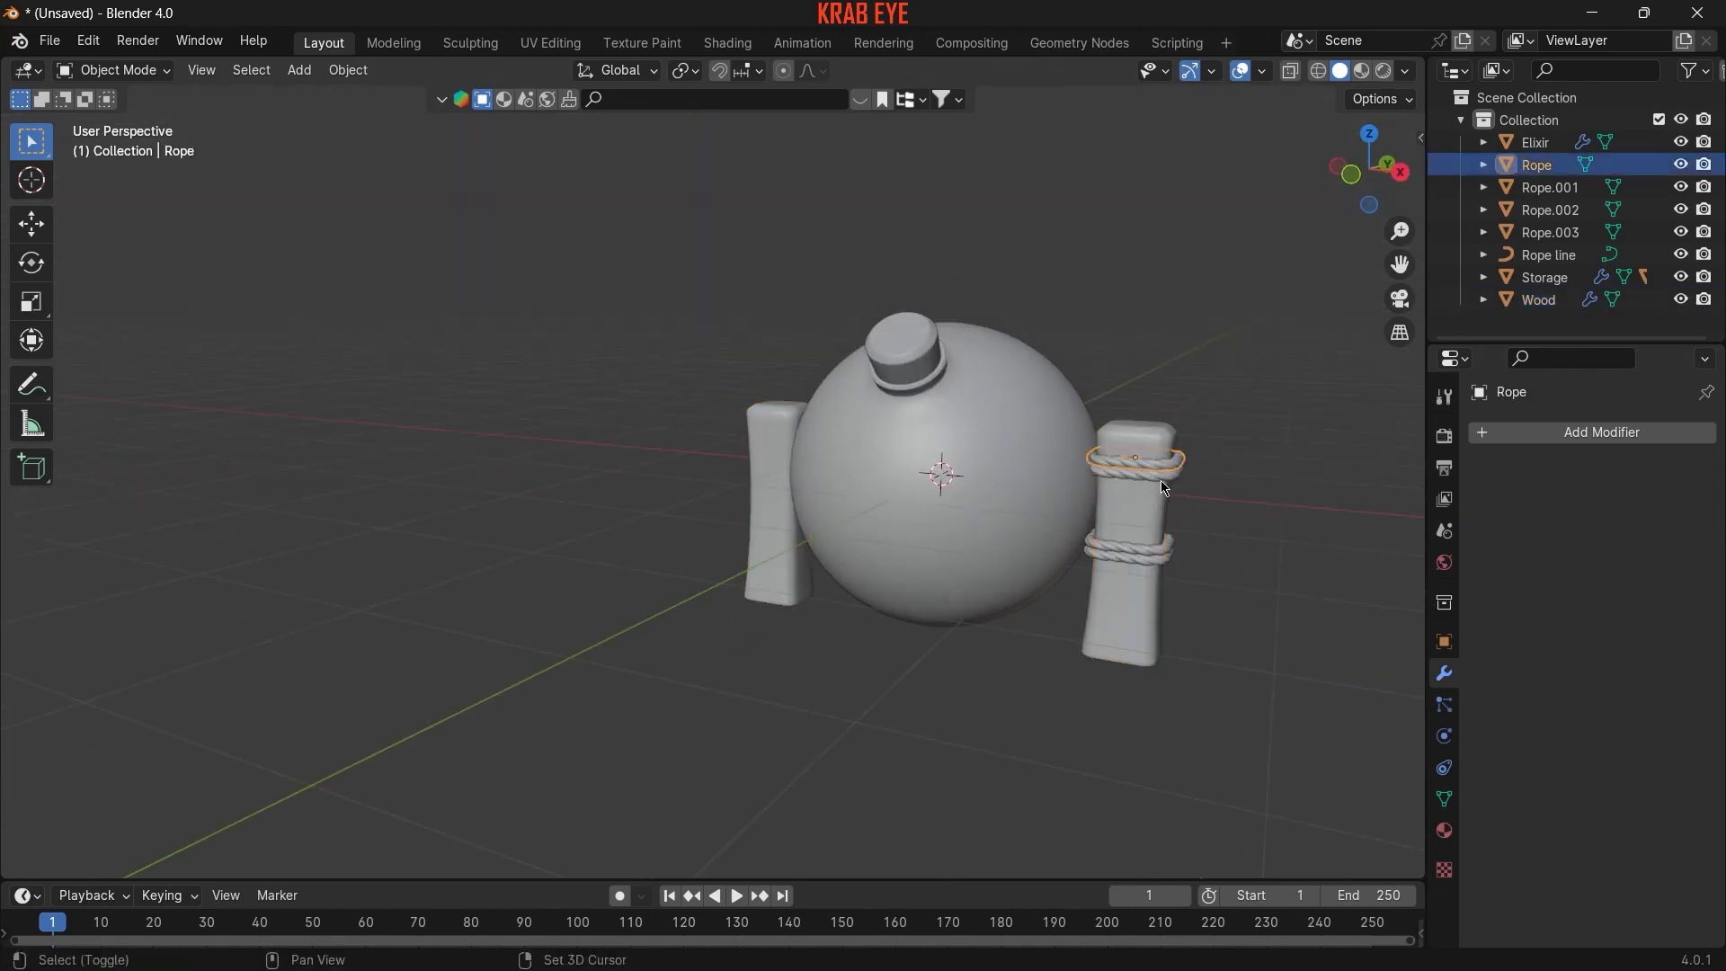
{"action": "left_click", "coordinate": [1172, 553]}
{"action": "left_click", "coordinate": [1173, 557]}
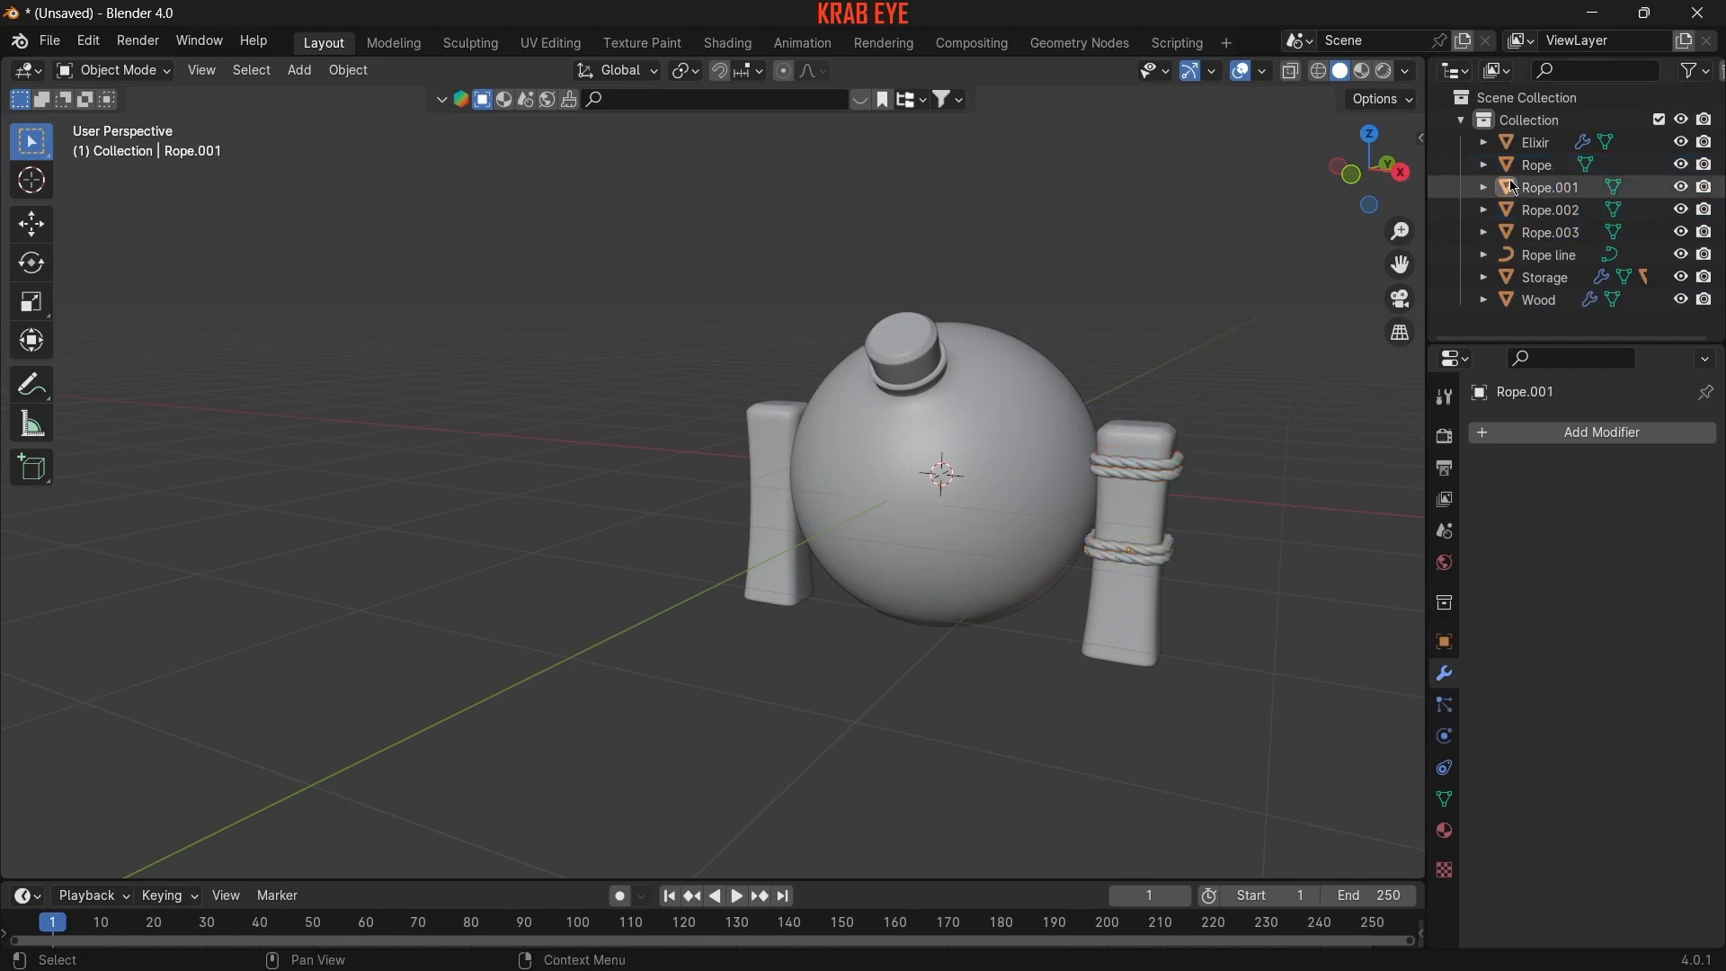
{"action": "middle_click_drag", "start_coordinate": [1272, 540], "coordinate": [1250, 559]}
{"action": "mouse_move", "coordinate": [1206, 487]}
{"action": "middle_mouse_down"}
{"action": "mouse_move", "coordinate": [1280, 589]}
{"action": "mouse_move", "coordinate": [1216, 583]}
{"action": "mouse_move", "coordinate": [1169, 539]}
{"action": "middle_mouse_up"}
{"action": "left_click", "coordinate": [1115, 461]}
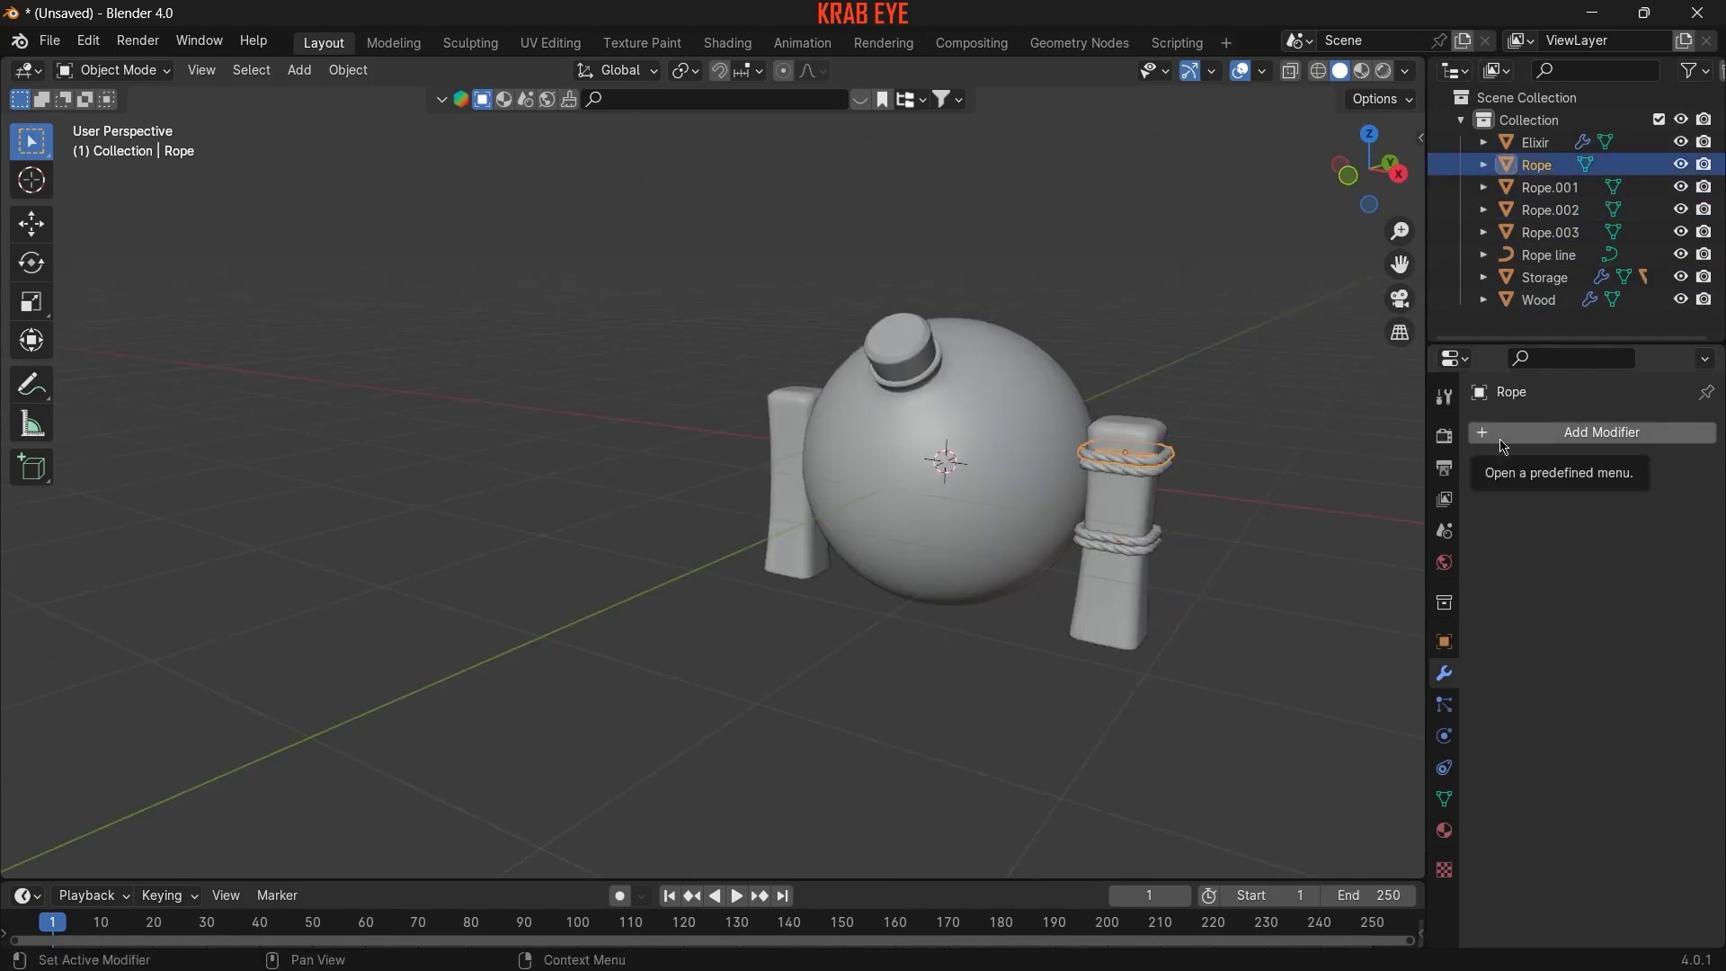
{"action": "left_click", "coordinate": [1504, 447]}
{"action": "left_click", "coordinate": [1187, 598]}
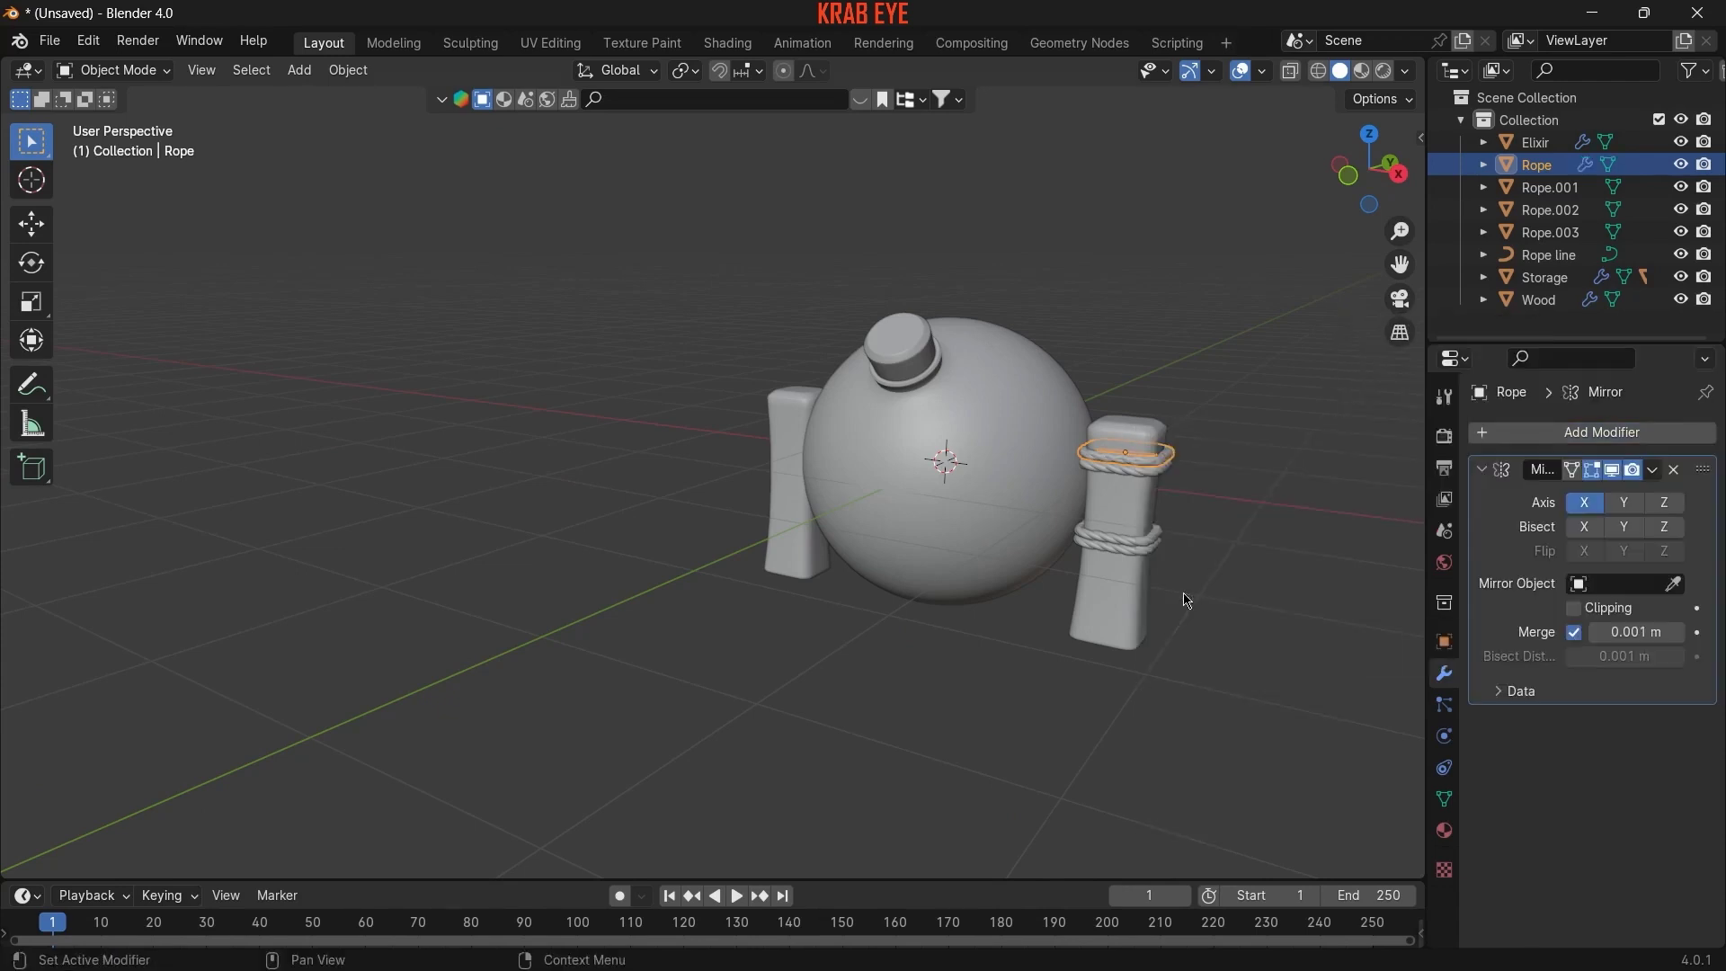
{"action": "left_click", "coordinate": [1675, 584]}
{"action": "left_click", "coordinate": [1098, 467]}
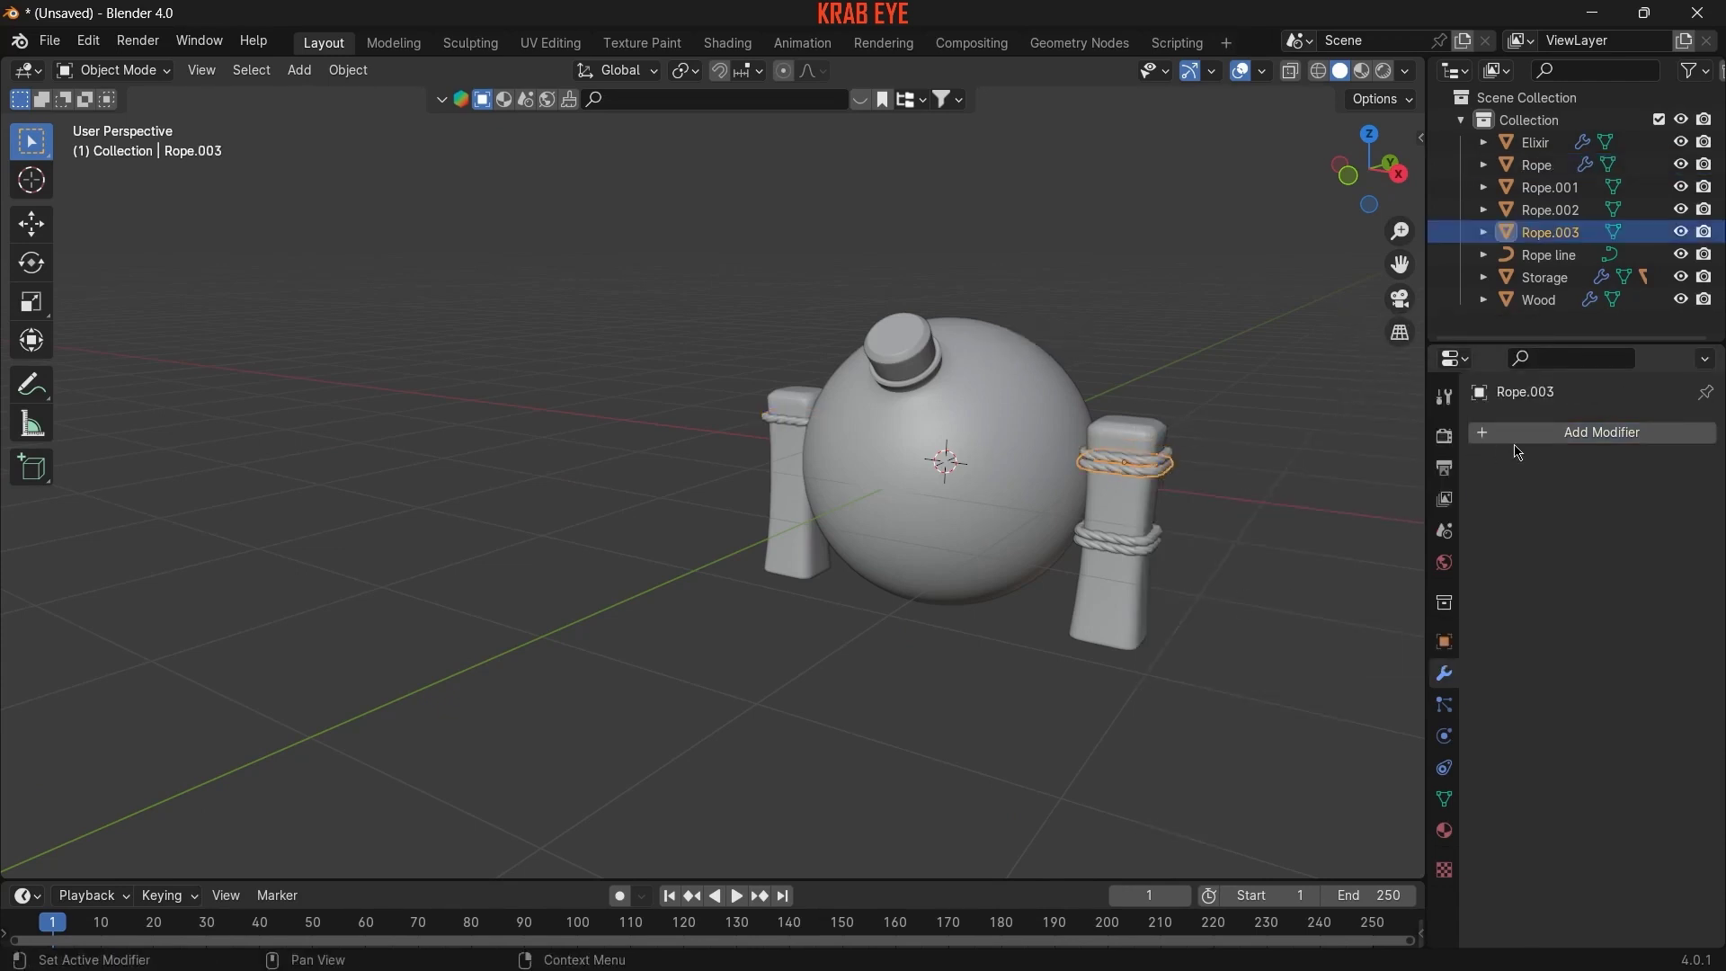
{"action": "left_click", "coordinate": [1479, 436]}
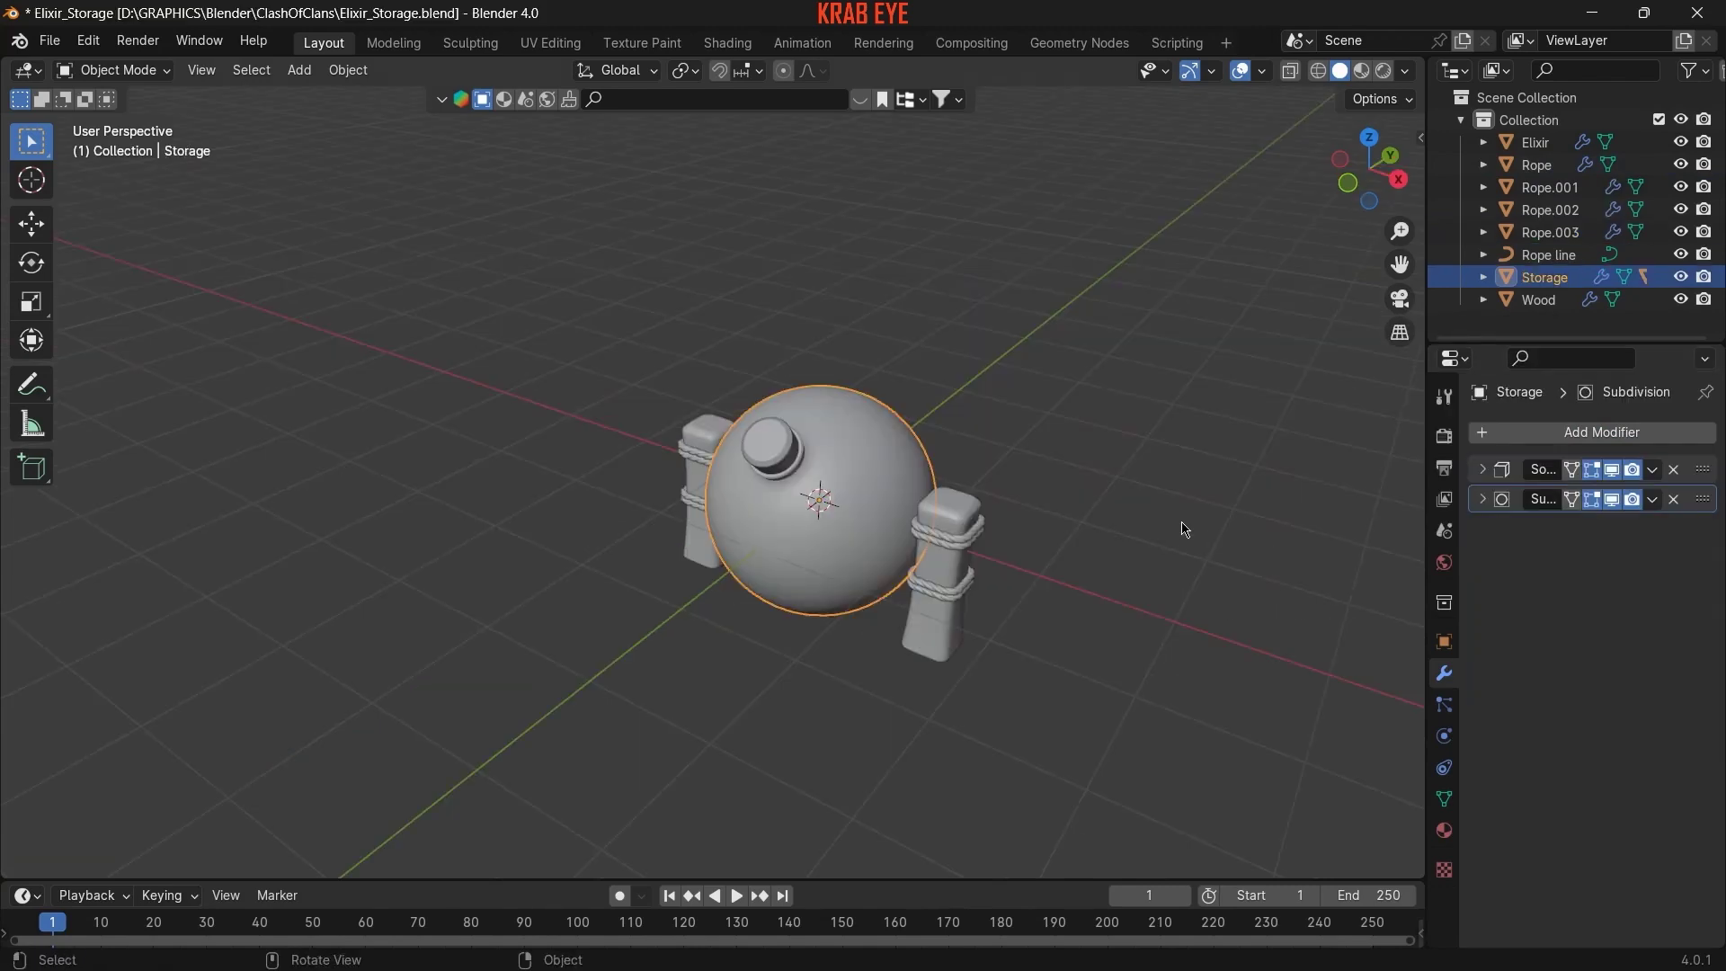
- Split the view and turn the left area into a Shader Editor
{"action": "left_click_drag", "start_coordinate": [5, 109], "coordinate": [850, 115]}
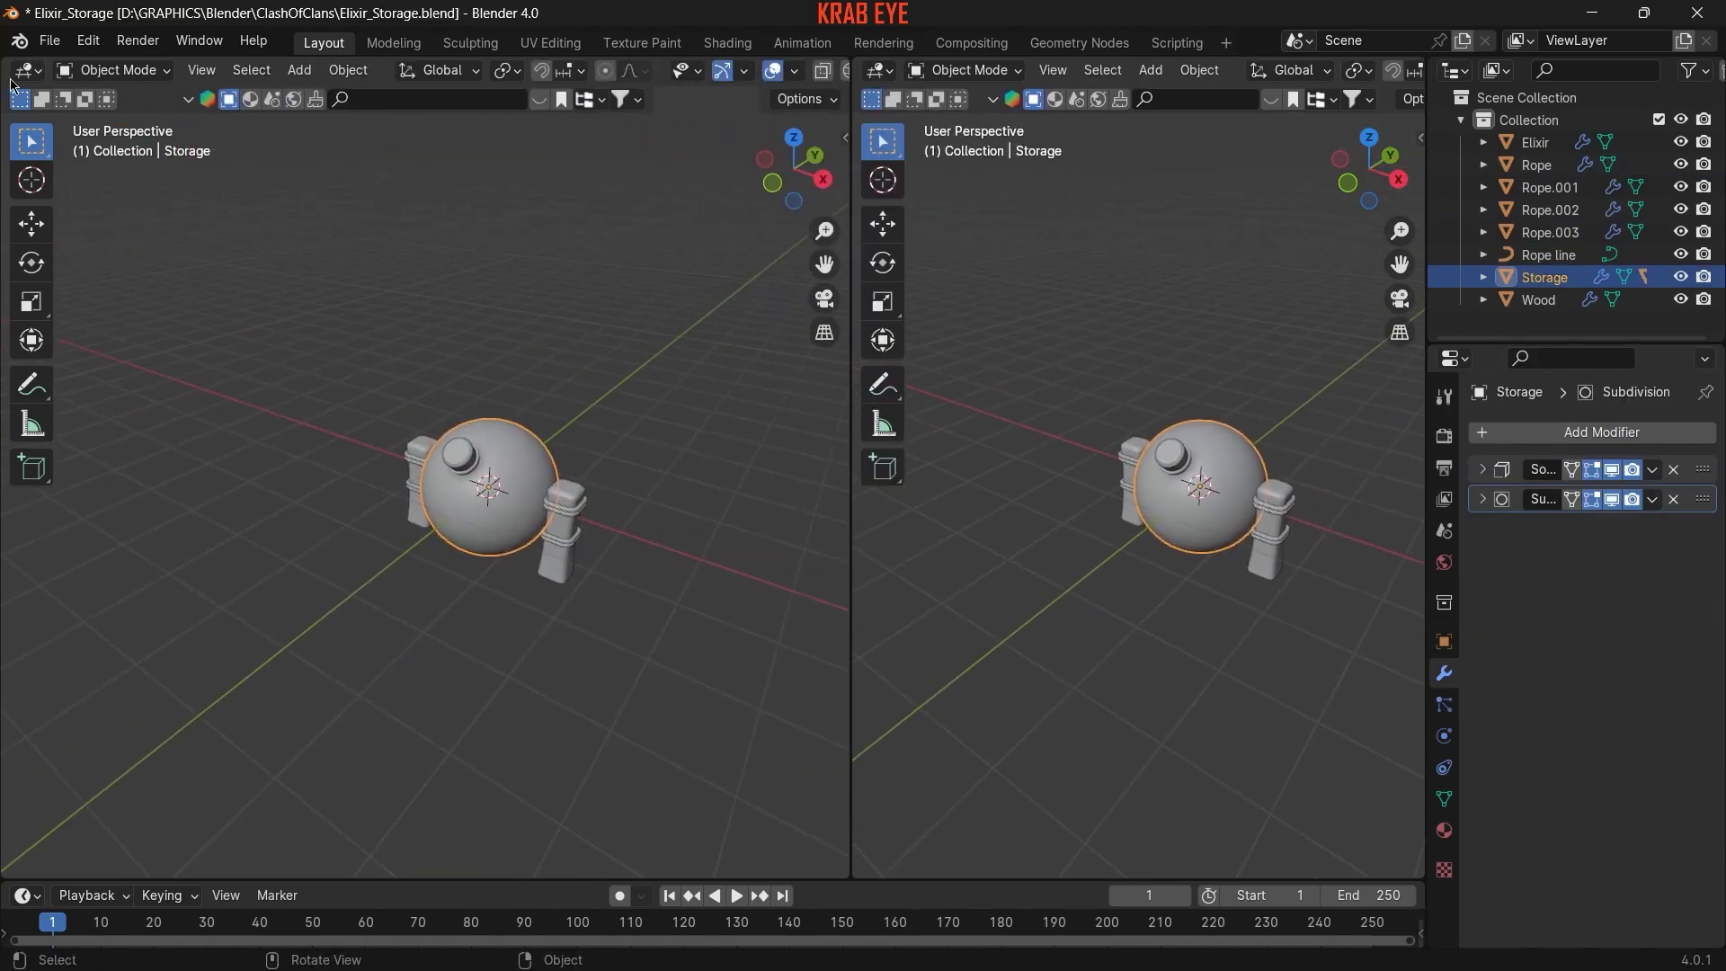
{"action": "left_click", "coordinate": [28, 70]}
{"action": "left_click", "coordinate": [63, 304]}
{"action": "key", "text": "n"}
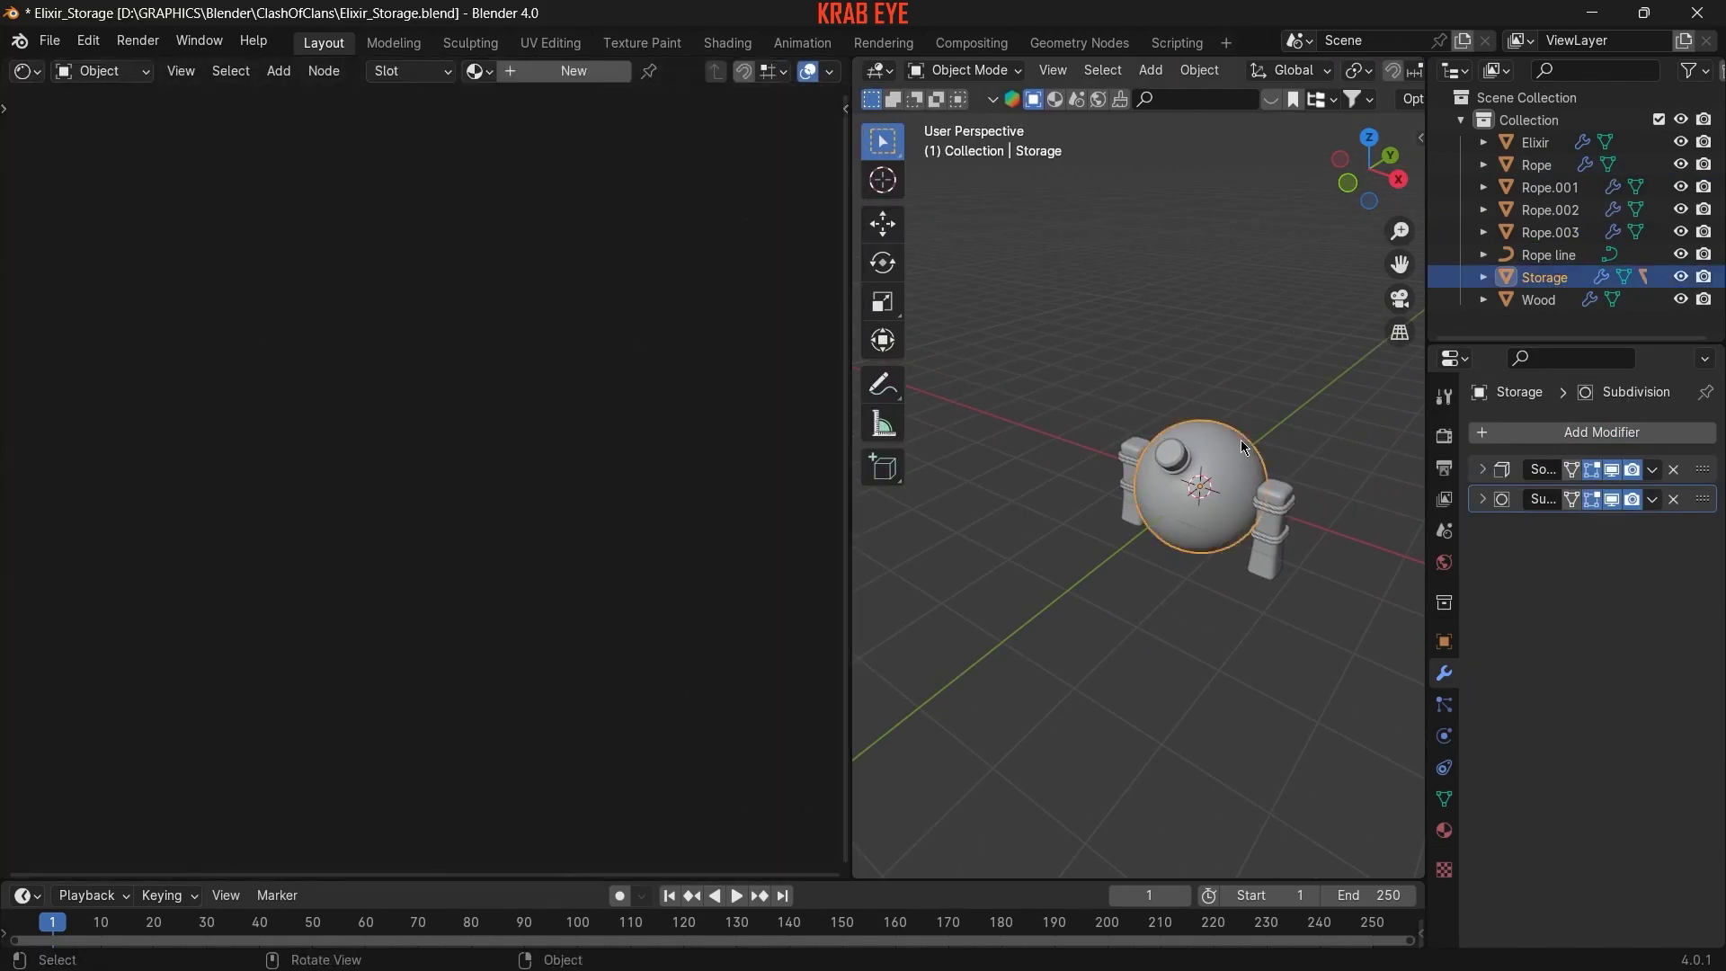
- Create a Glass material for the Storage sphere with Transmission Weight 1.000
{"action": "left_click", "coordinate": [1445, 835]}
{"action": "left_click", "coordinate": [1576, 531]}
{"action": "type", "text": "Glass"}
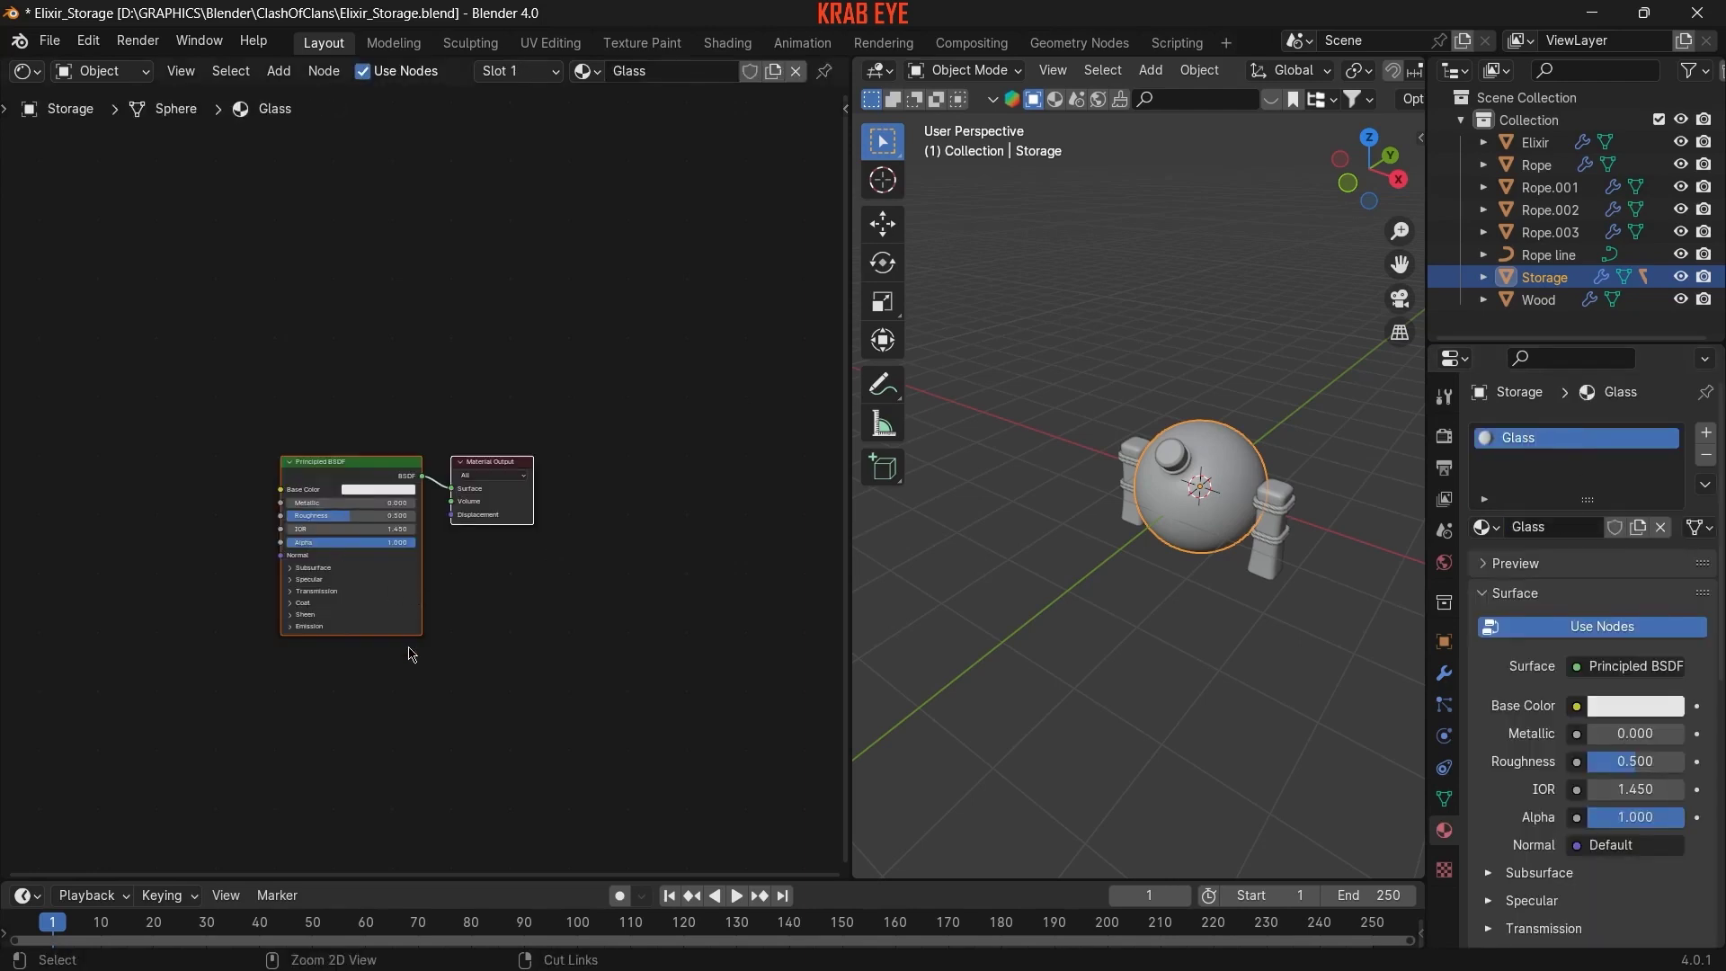
{"action": "scroll", "coordinate": [412, 655], "scroll_direction": "up", "scroll_amount": 5}
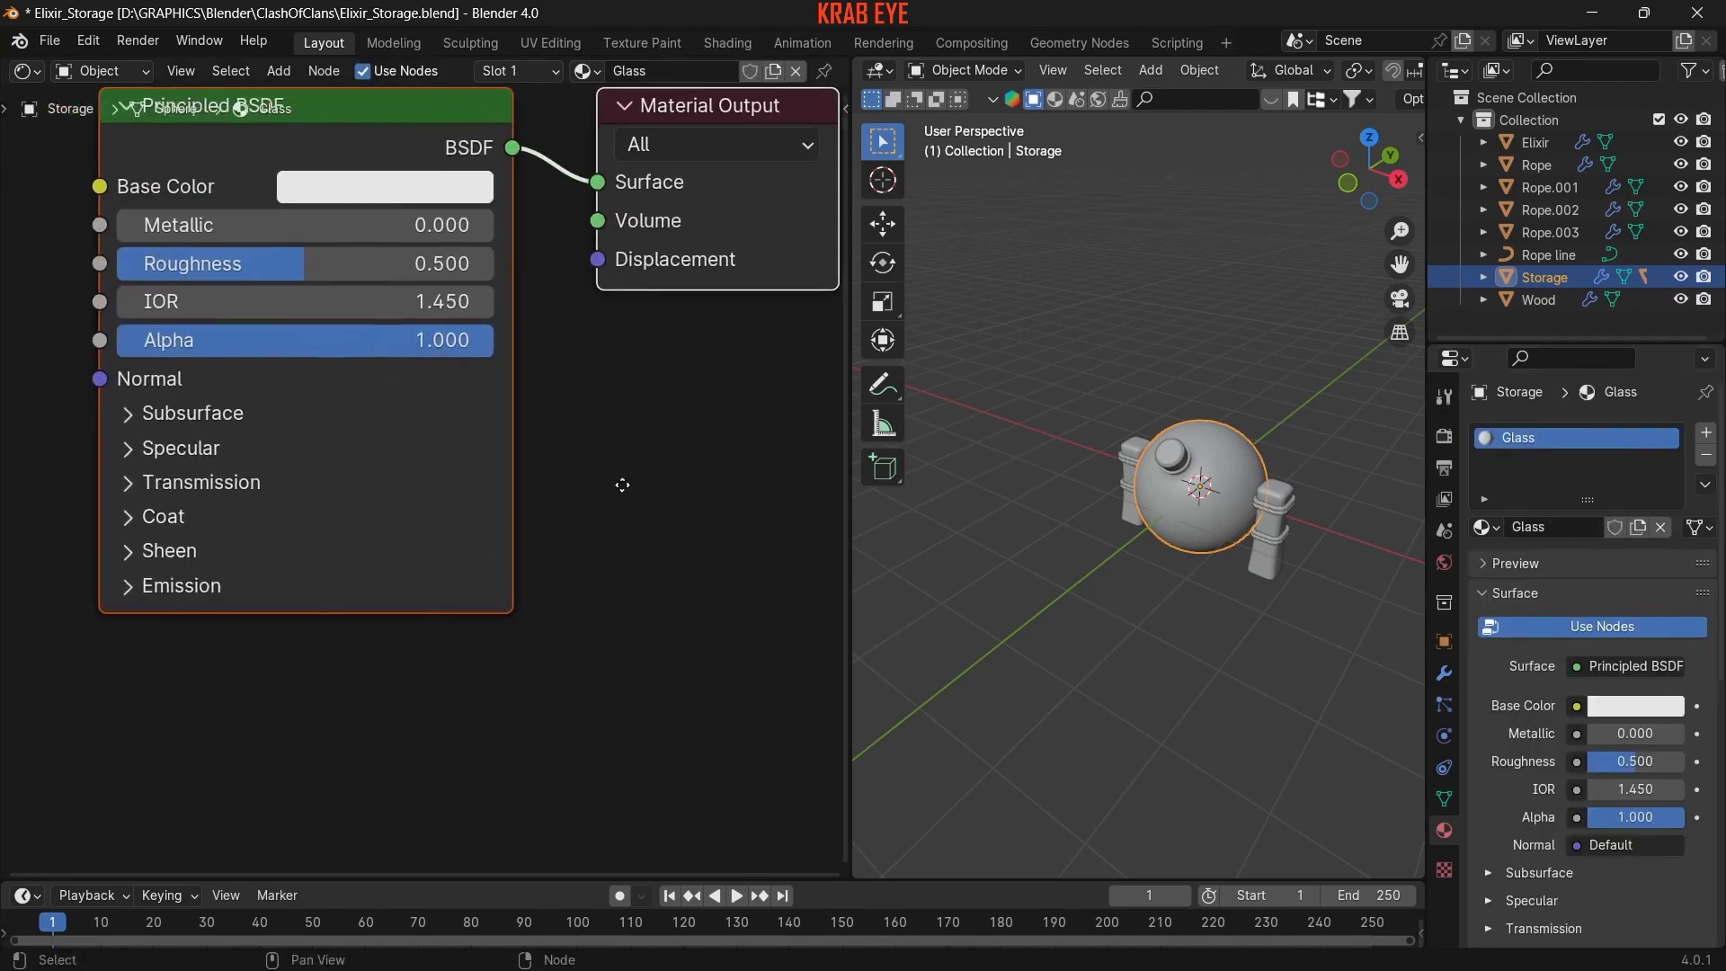
{"action": "left_click", "coordinate": [296, 474]}
{"action": "left_click_drag", "start_coordinate": [360, 518], "coordinate": [576, 519]}
- Enable screen space reflections, refraction and Bloom with a lower threshold
{"action": "left_click", "coordinate": [1444, 436]}
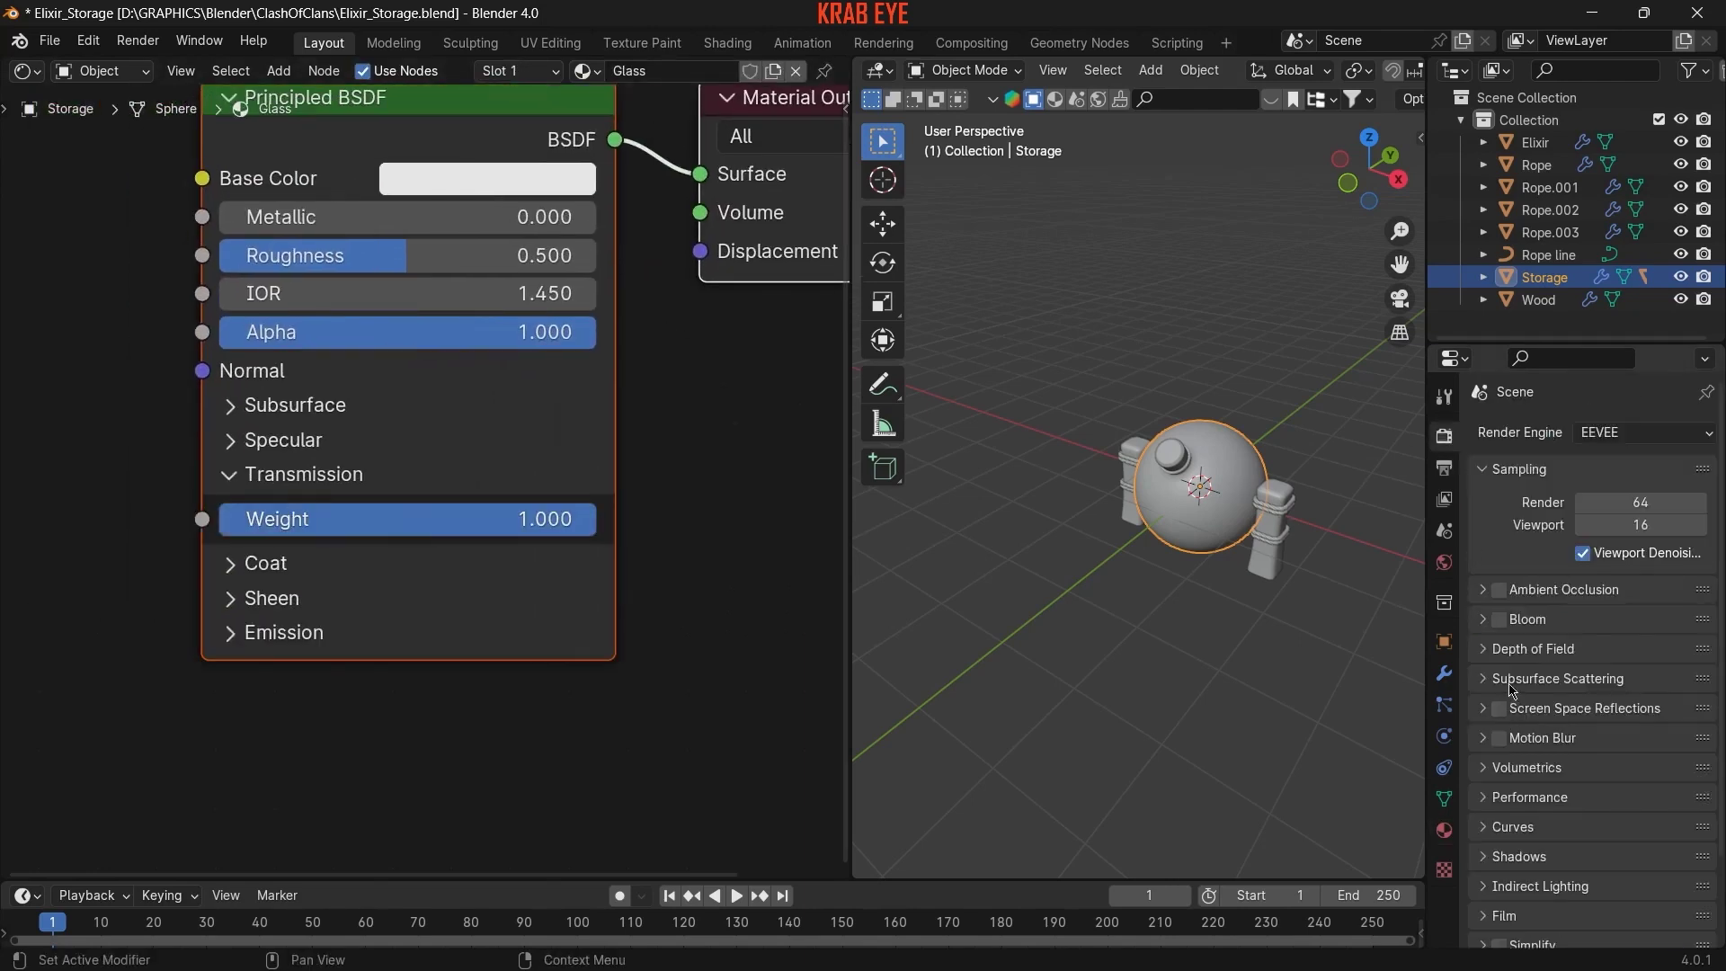
{"action": "left_click", "coordinate": [1502, 710]}
{"action": "left_click", "coordinate": [1488, 710]}
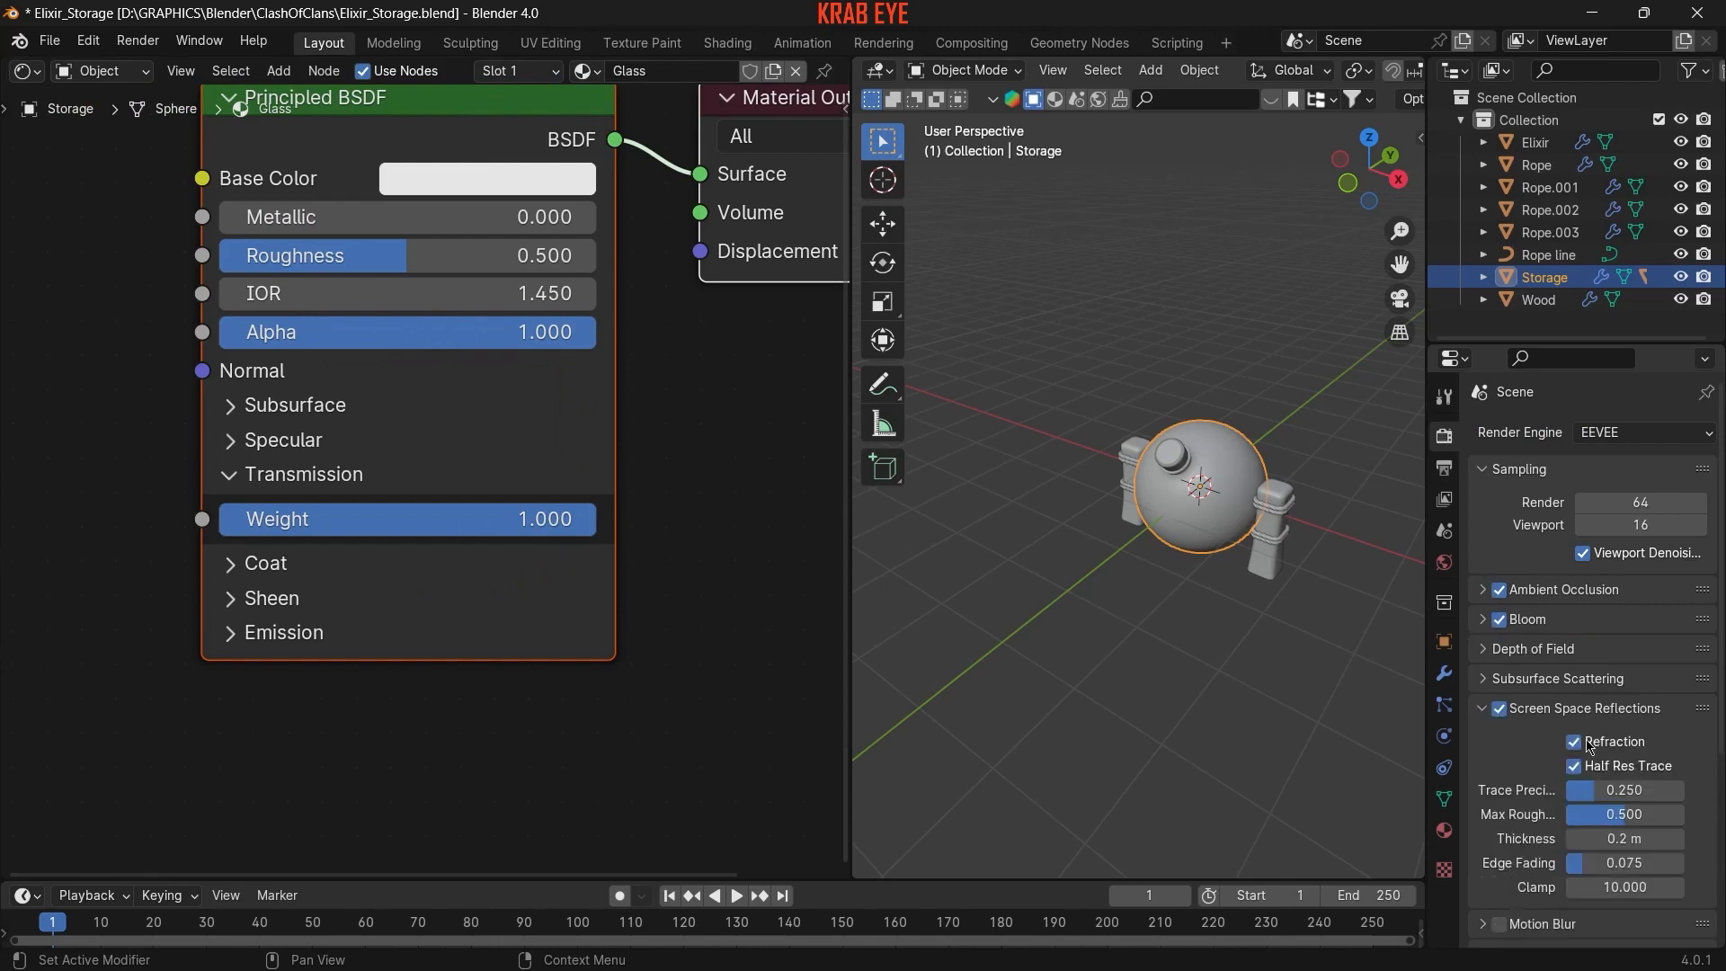
{"action": "left_click", "coordinate": [1528, 619]}
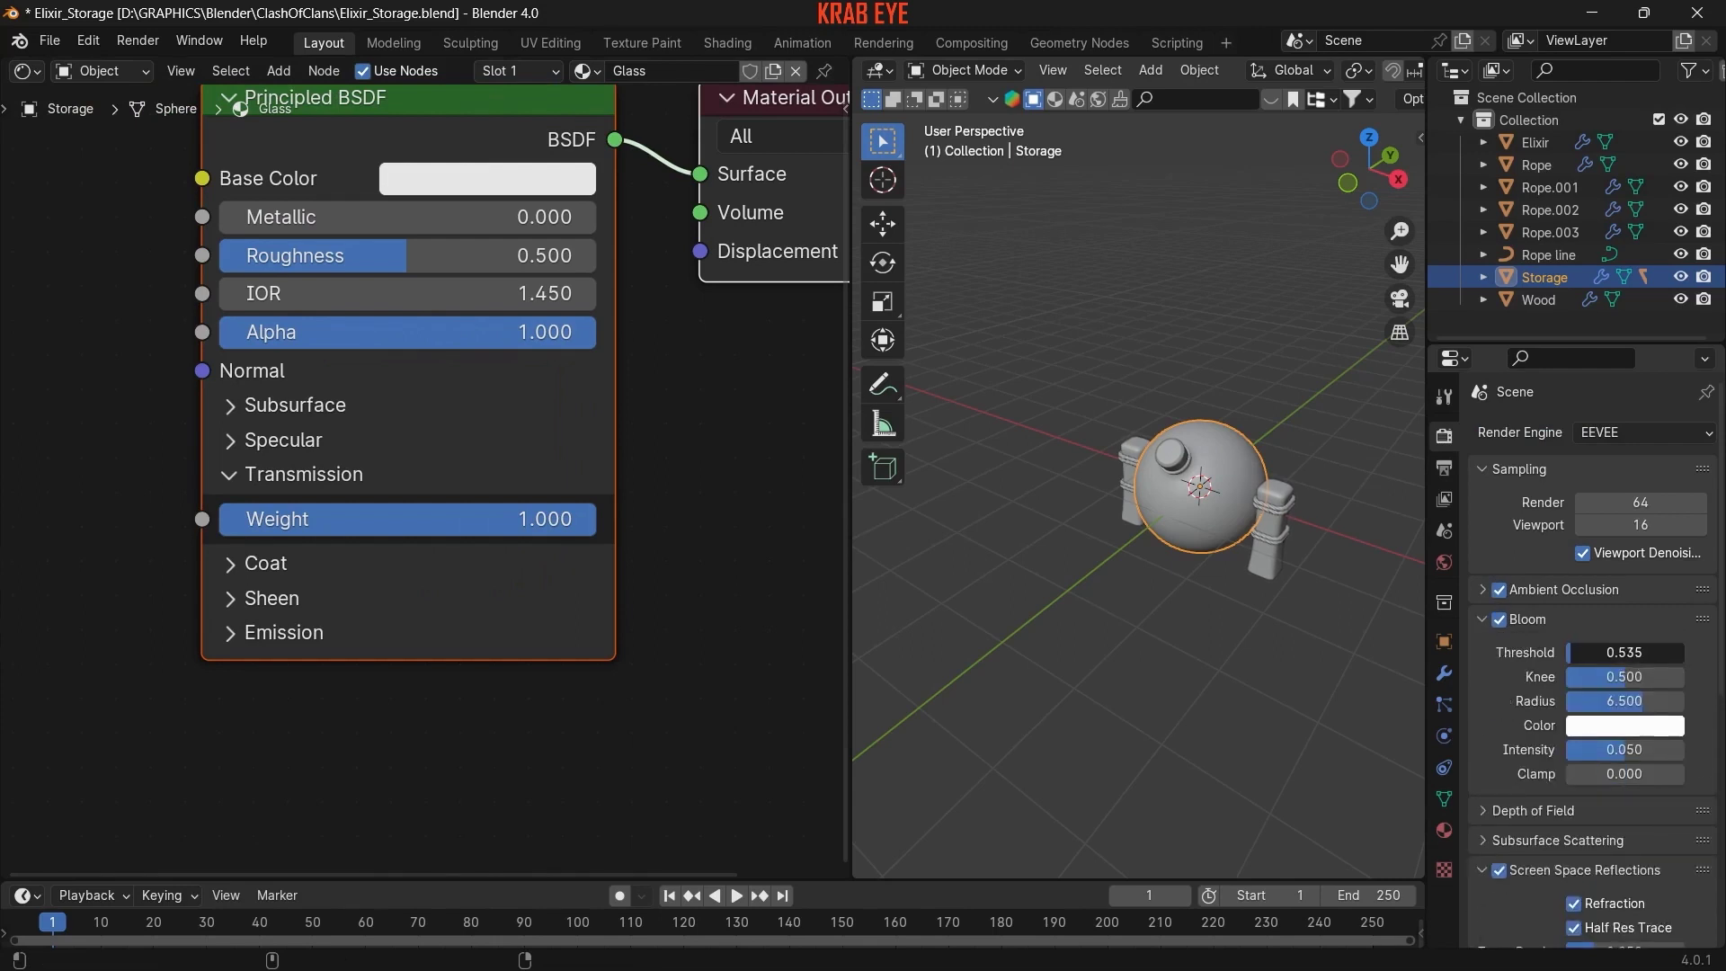
{"action": "left_click", "coordinate": [1229, 411]}
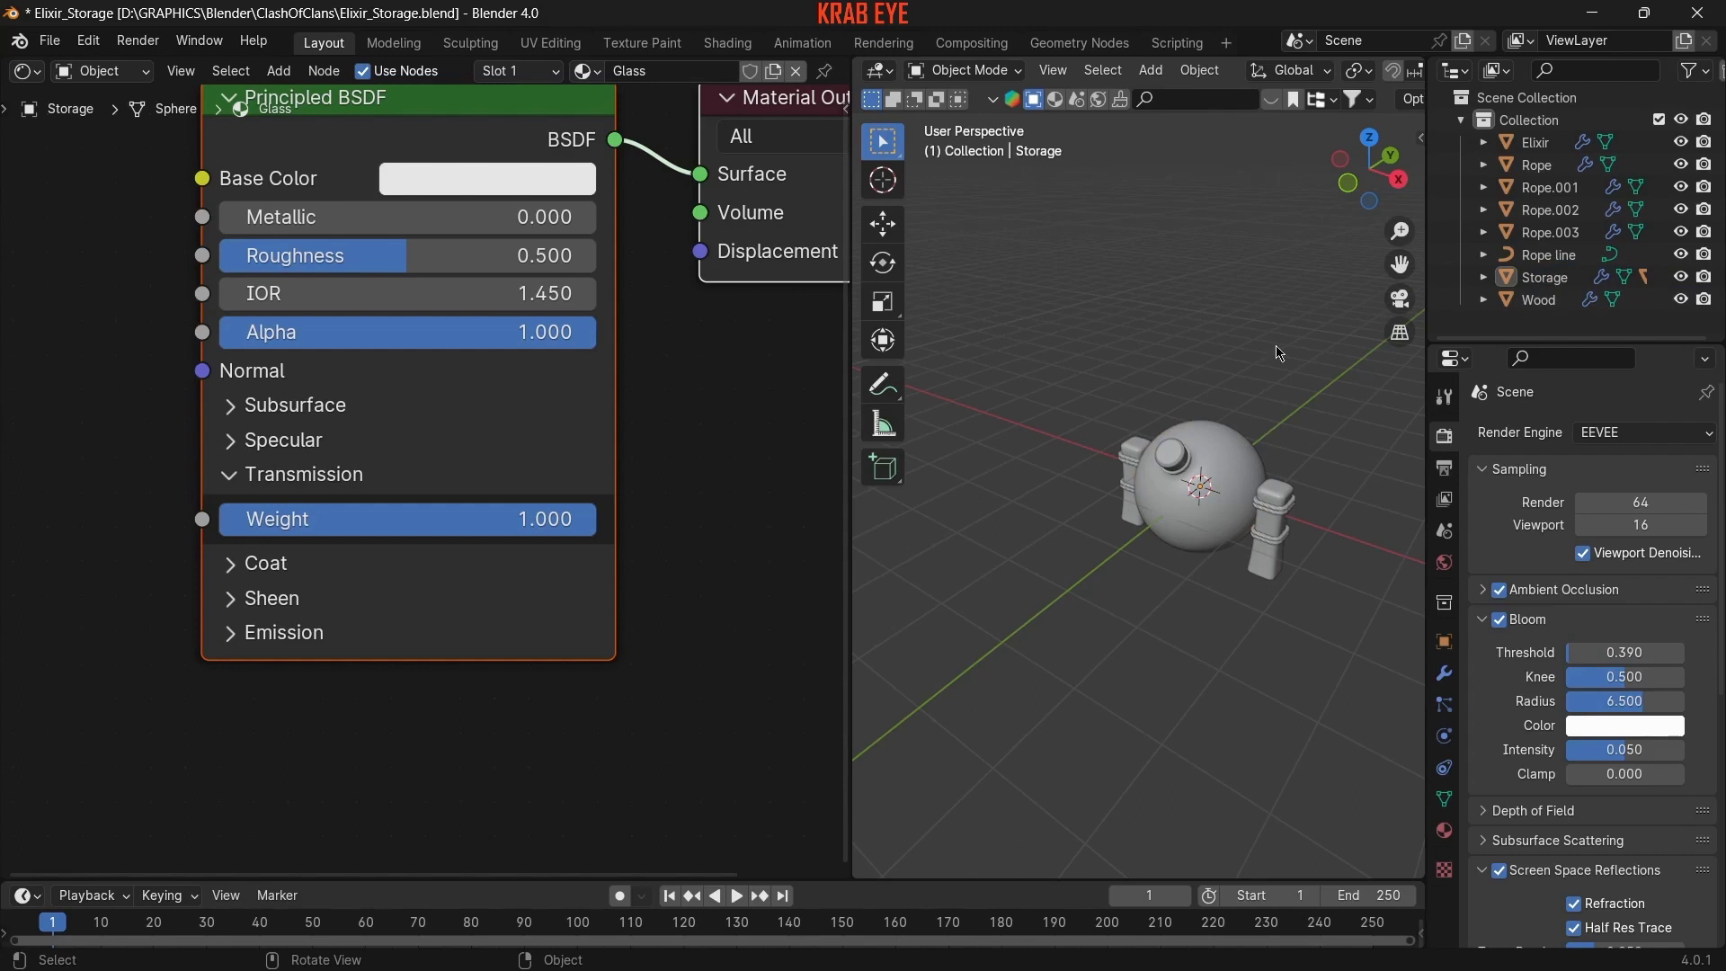
- Set the glass Roughness to 0.000 in Material Preview, then select the Elixir object
{"action": "middle_click_drag", "start_coordinate": [1281, 354], "coordinate": [1256, 429], "text": "ctrl"}
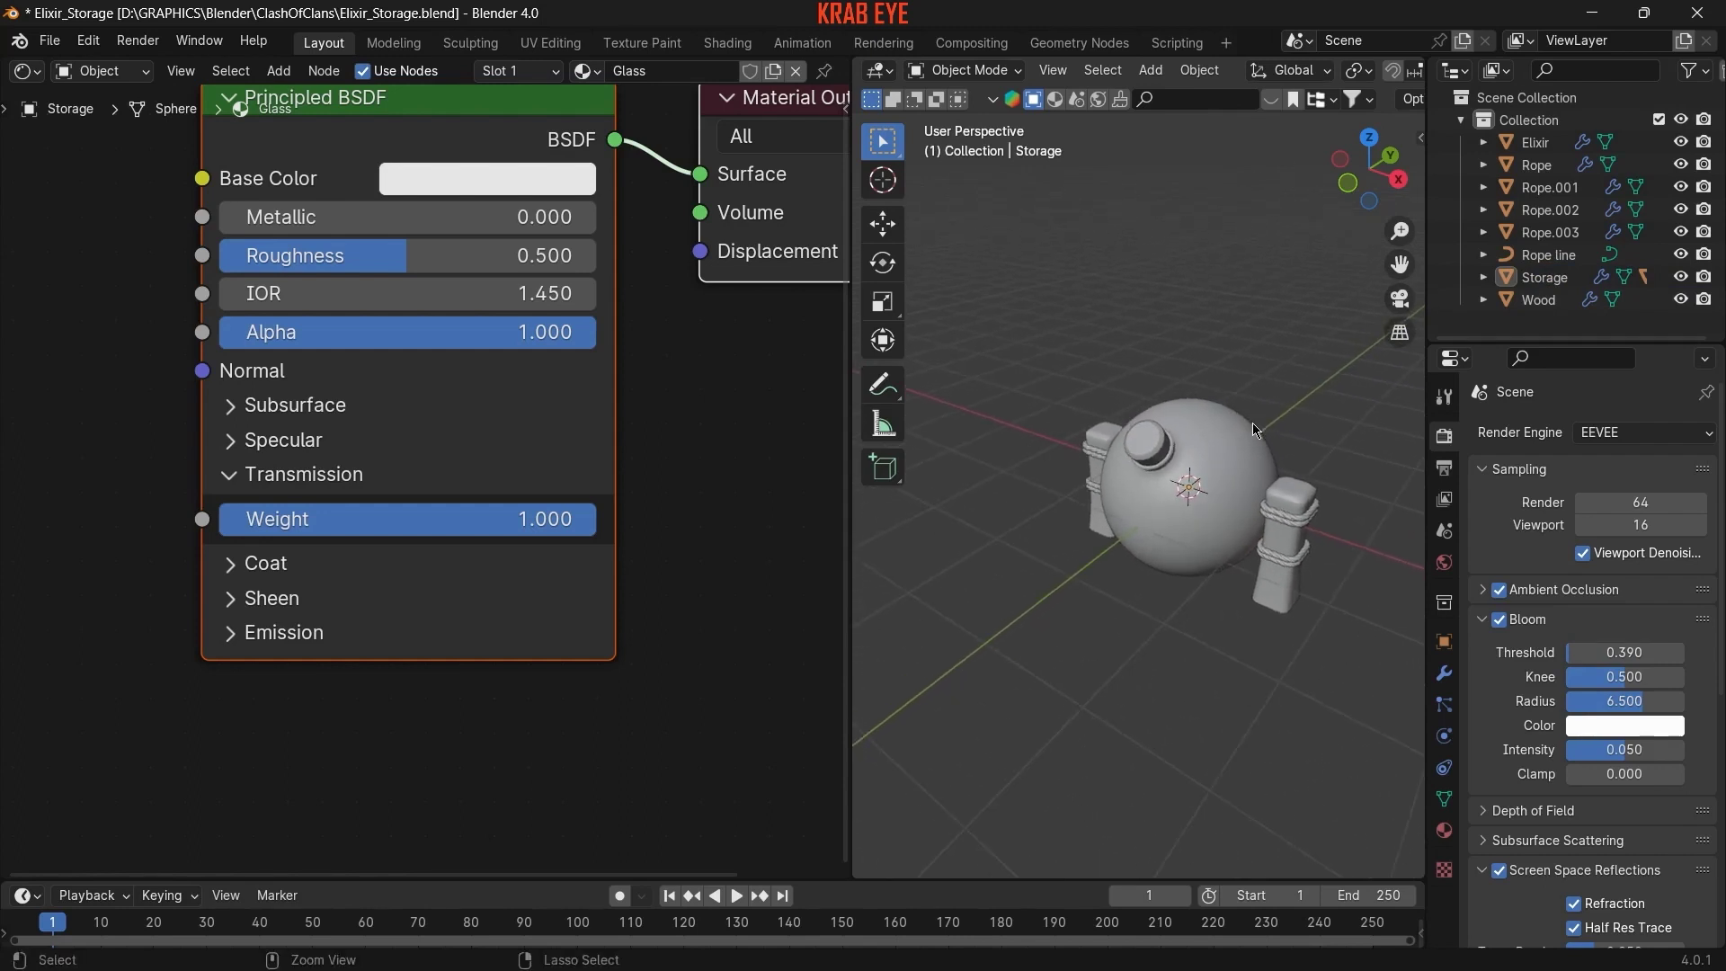
{"action": "key", "text": "n"}
{"action": "key", "text": "n"}
{"action": "key", "text": "BackSpace"}
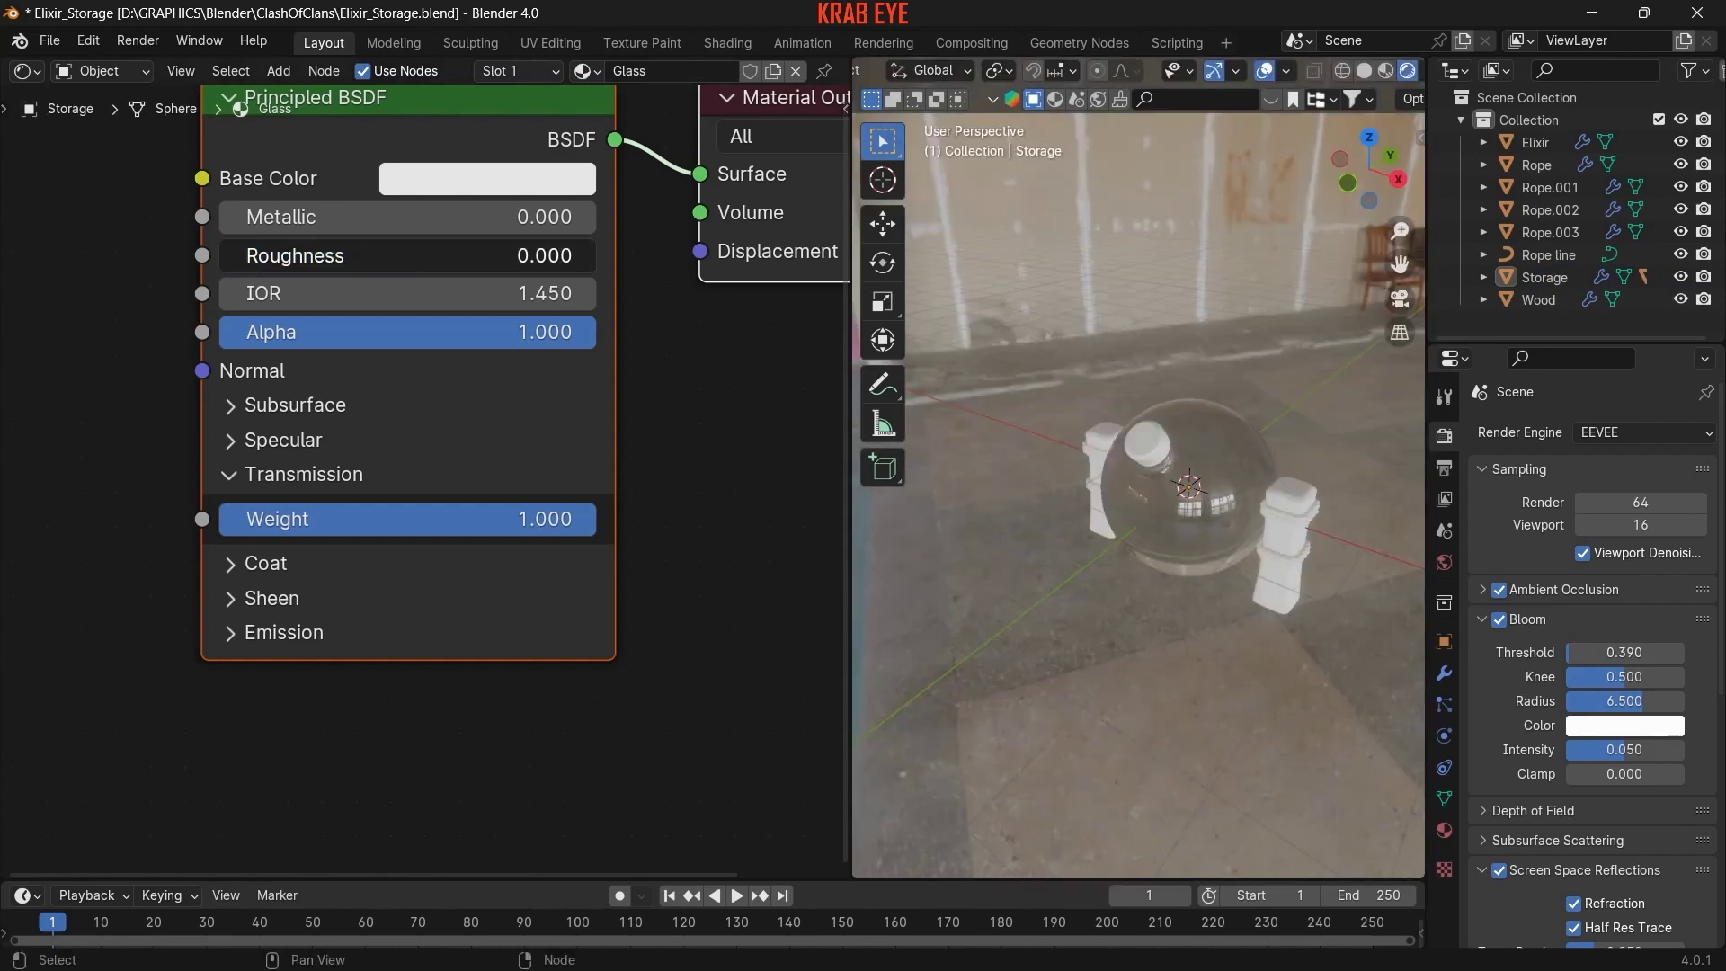
{"action": "middle_click_drag", "start_coordinate": [1287, 592], "coordinate": [1251, 515]}
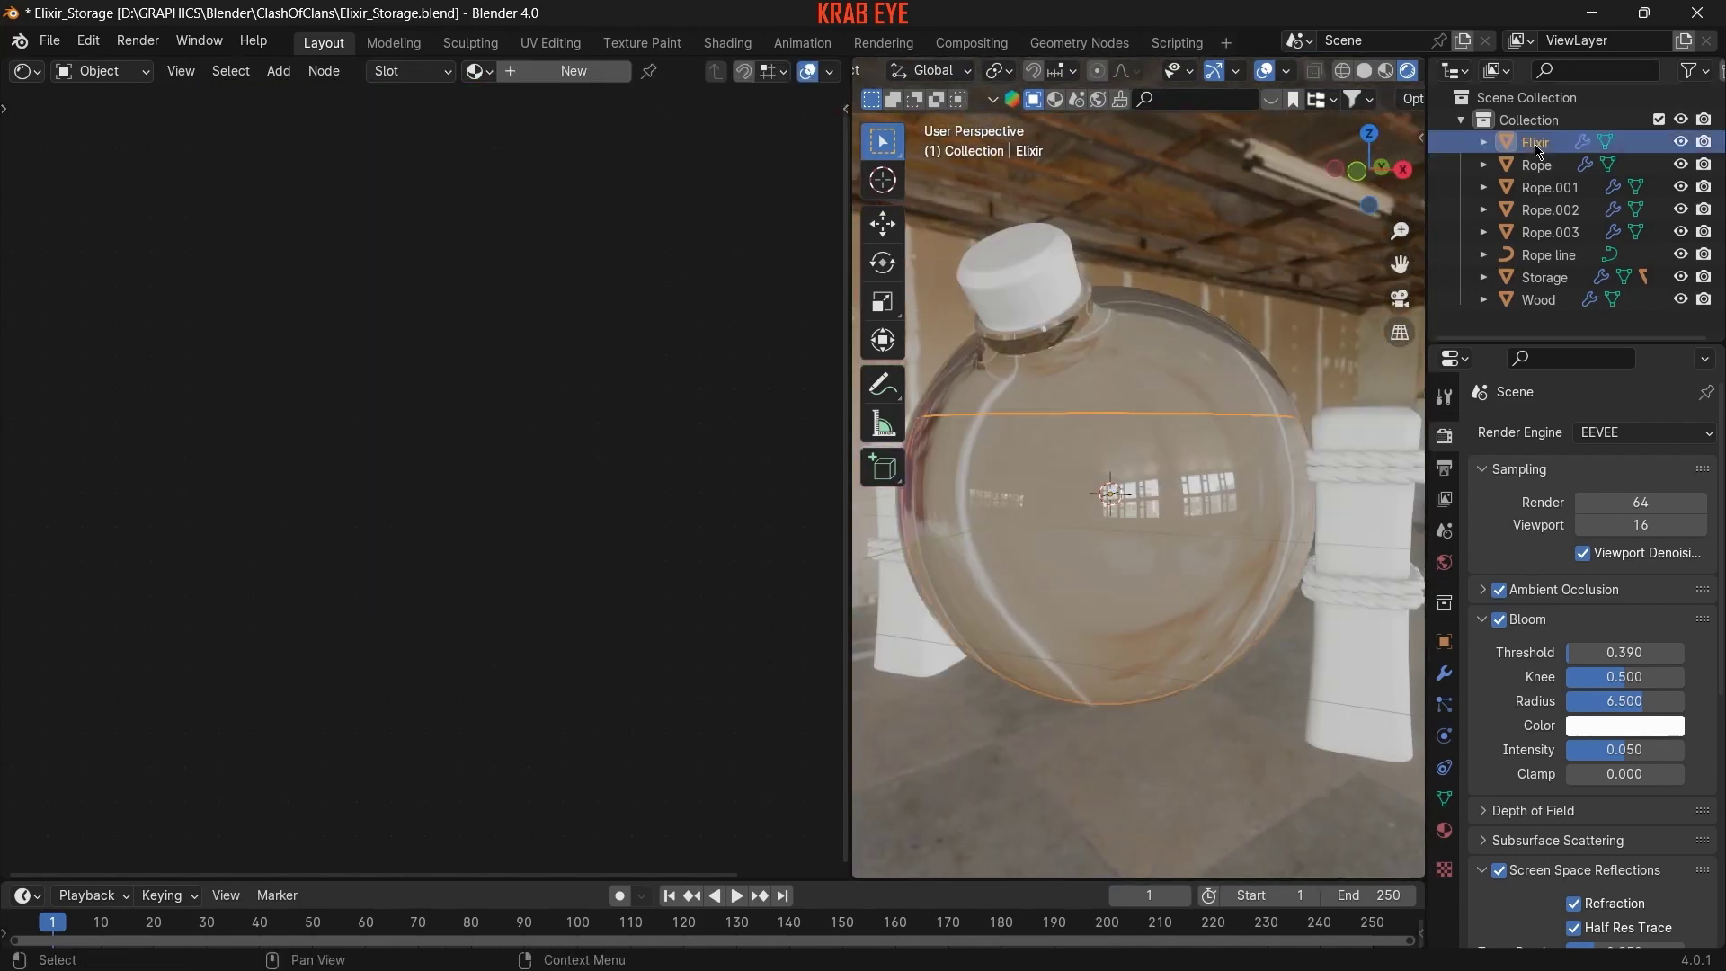
{"action": "left_click", "coordinate": [1535, 142]}
{"action": "left_click", "coordinate": [1445, 830]}
- Create the Elixir material with a pink base colour, Roughness 0 and Transmission about 0.433
{"action": "left_click", "coordinate": [1619, 526]}
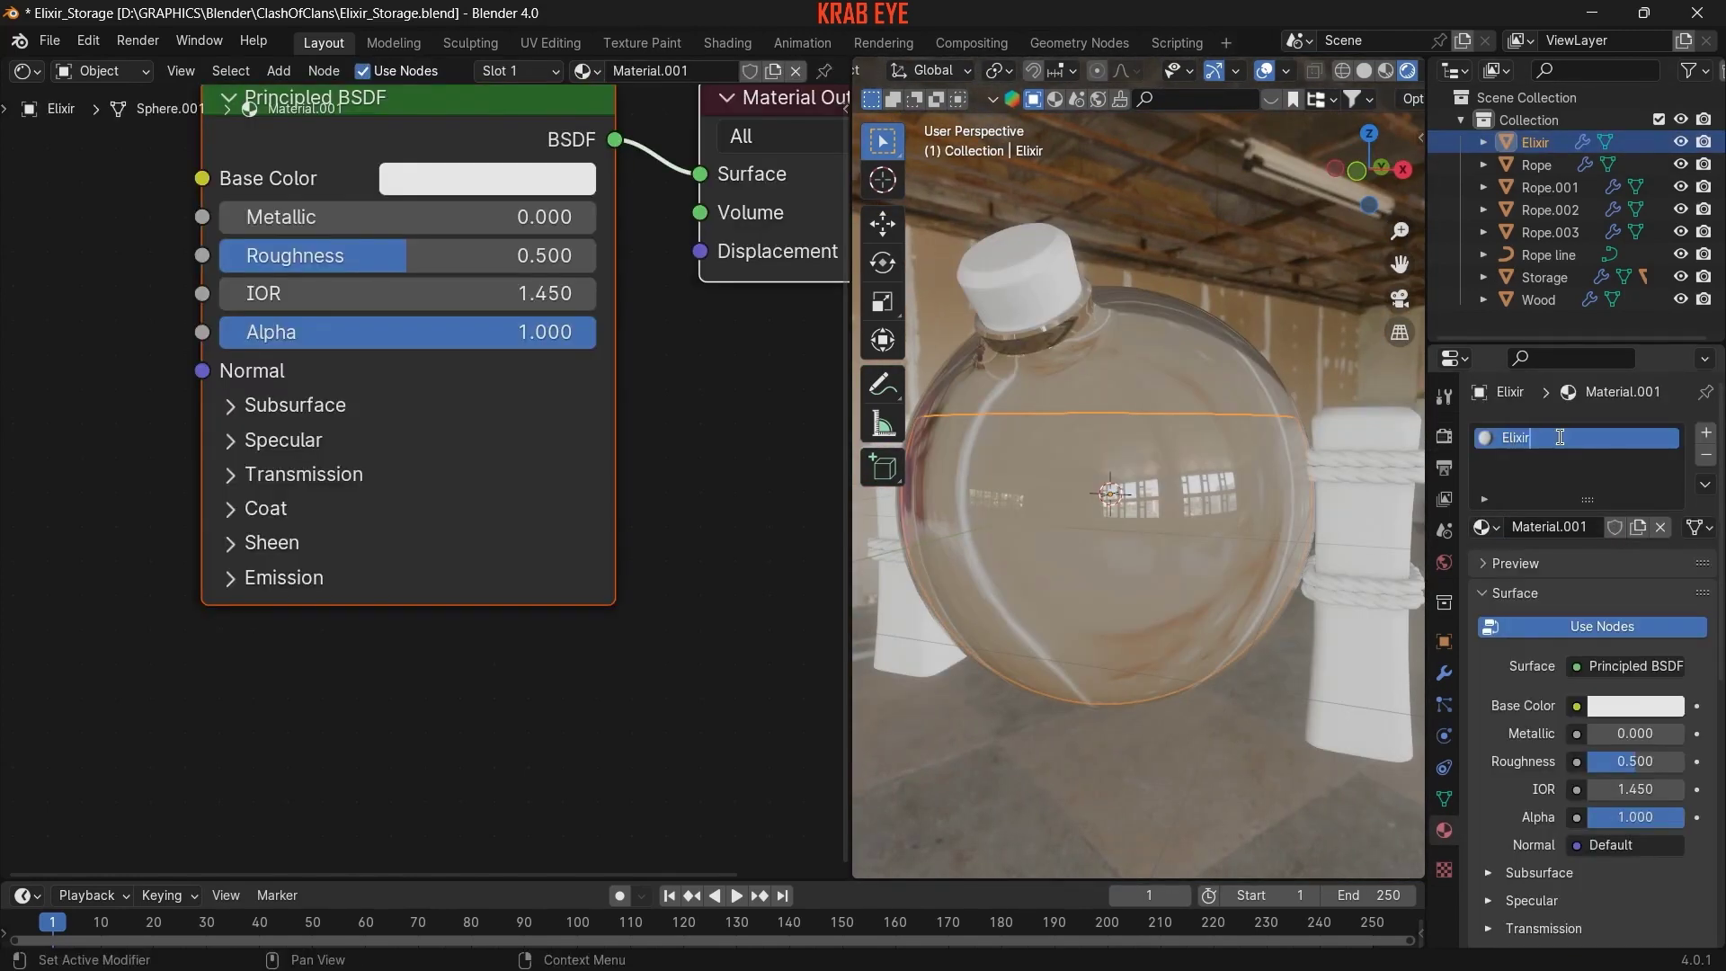
{"action": "left_click", "coordinate": [487, 178]}
{"action": "left_click", "coordinate": [522, 442]}
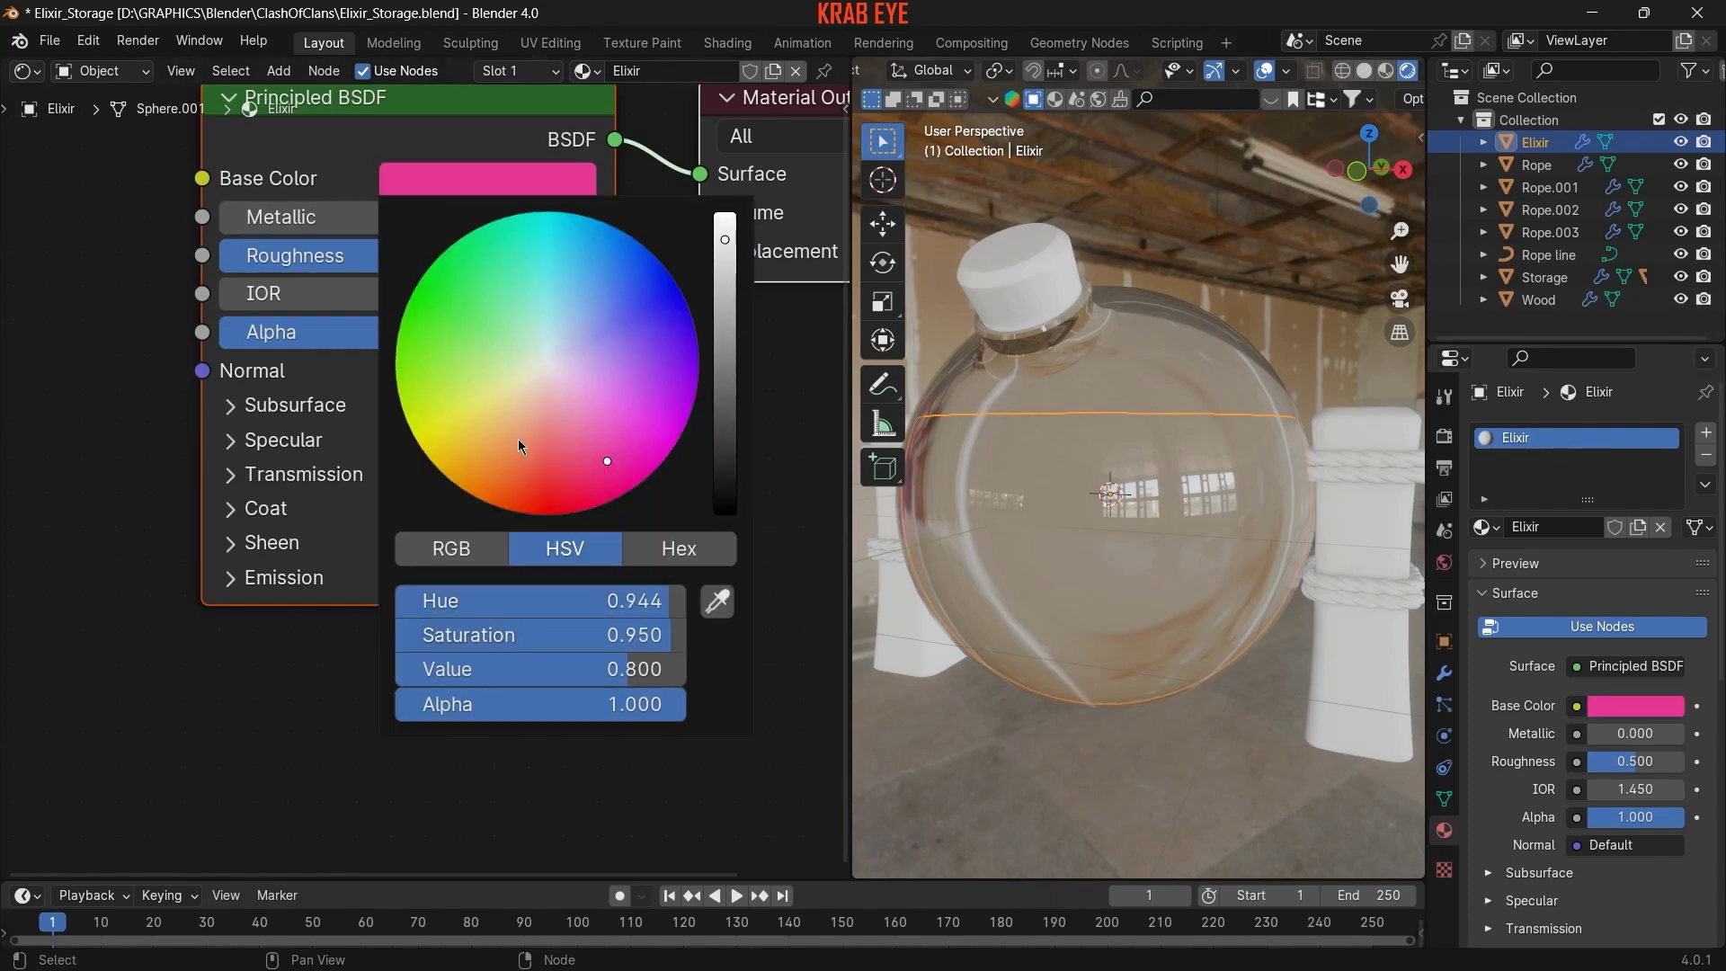
{"action": "left_click_drag", "start_coordinate": [338, 256], "coordinate": [216, 255]}
{"action": "left_click", "coordinate": [304, 474]}
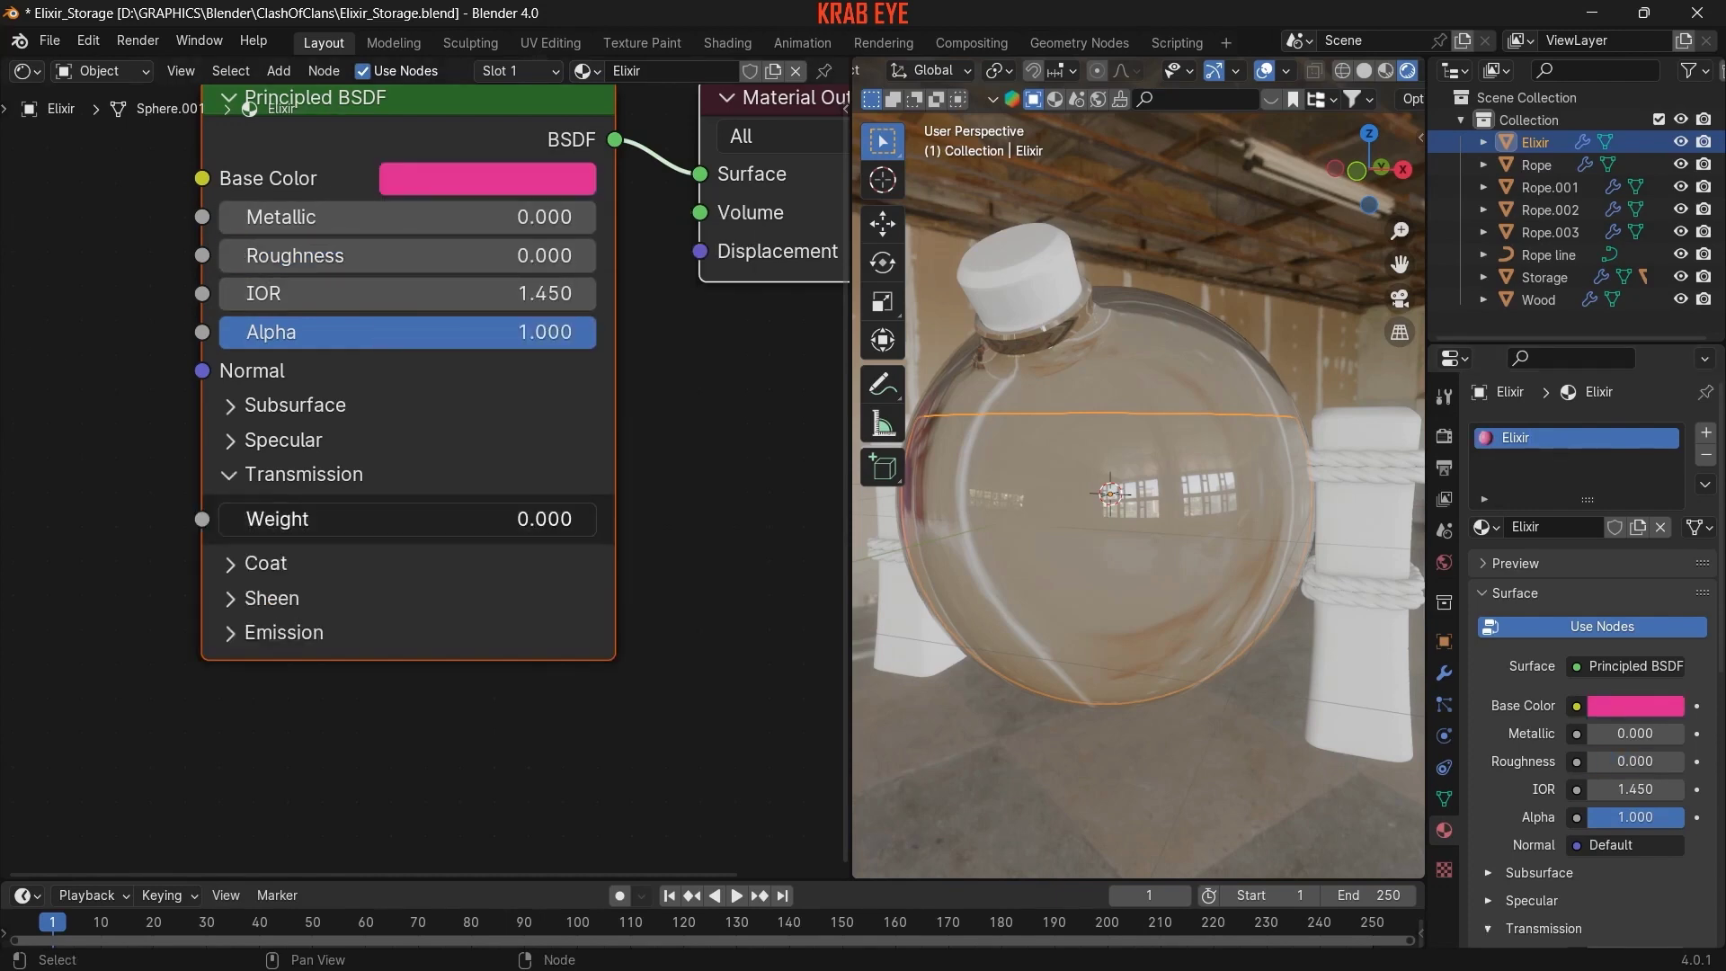
{"action": "left_click_drag", "start_coordinate": [366, 519], "coordinate": [381, 519]}
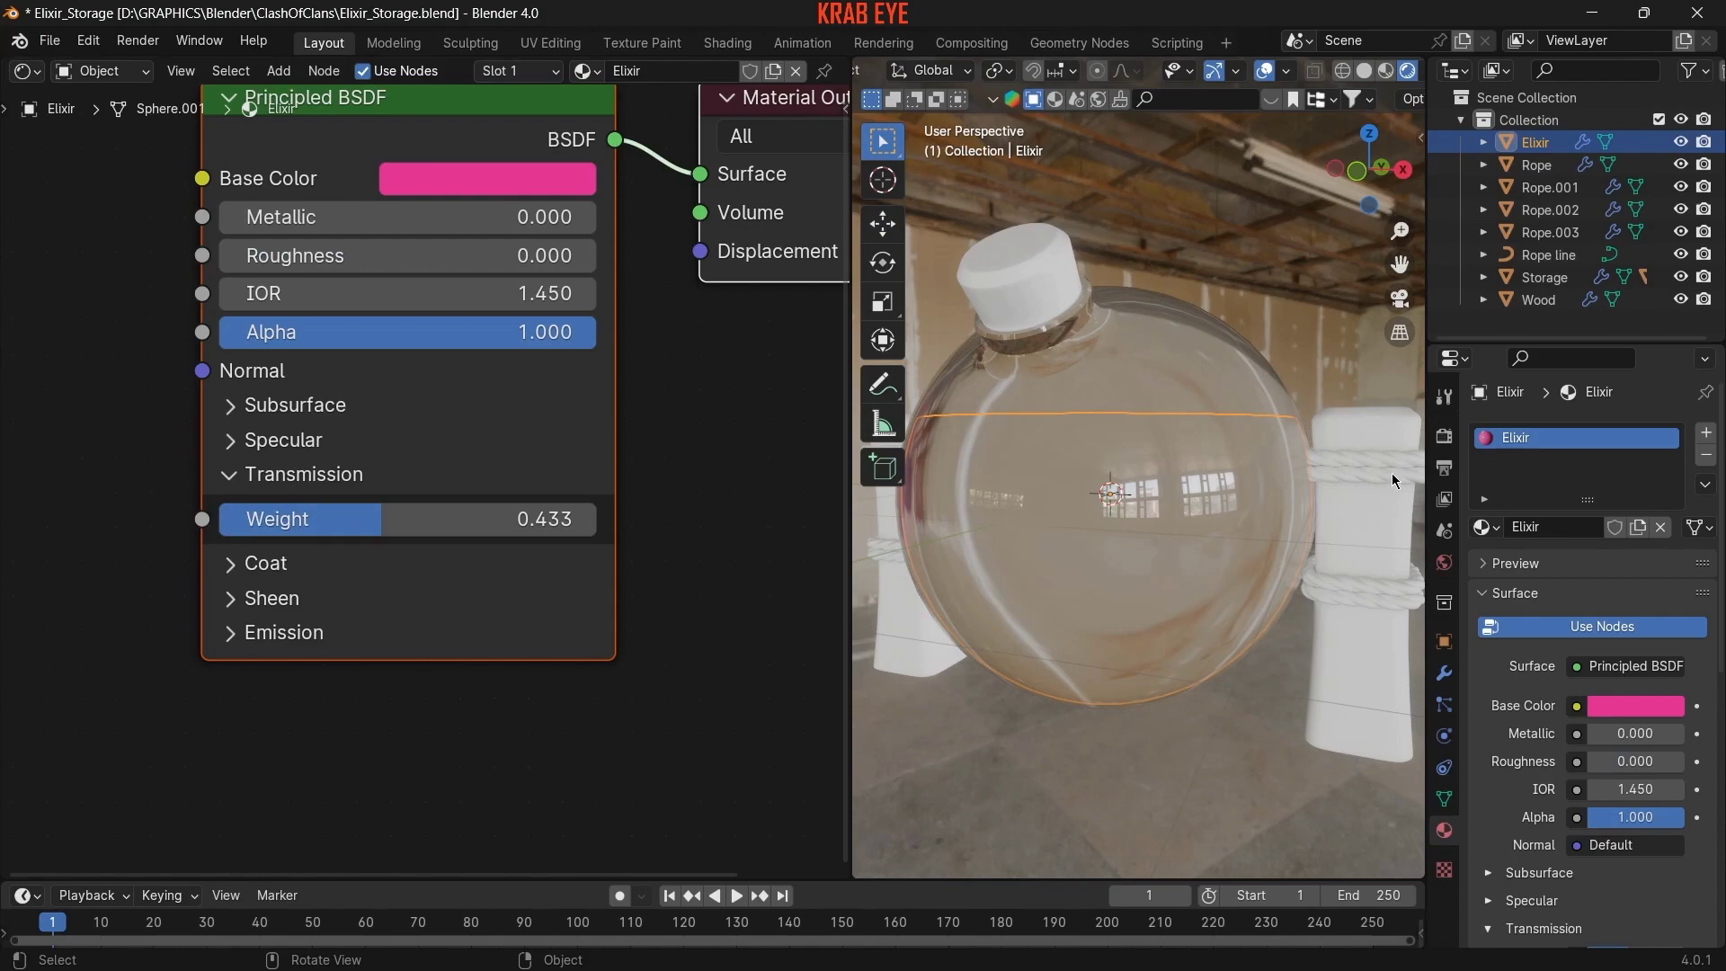
- Switch the render engine to Cycles using the GPU
{"action": "left_click", "coordinate": [1444, 436]}
{"action": "left_click", "coordinate": [1632, 433]}
{"action": "left_click", "coordinate": [1623, 474]}
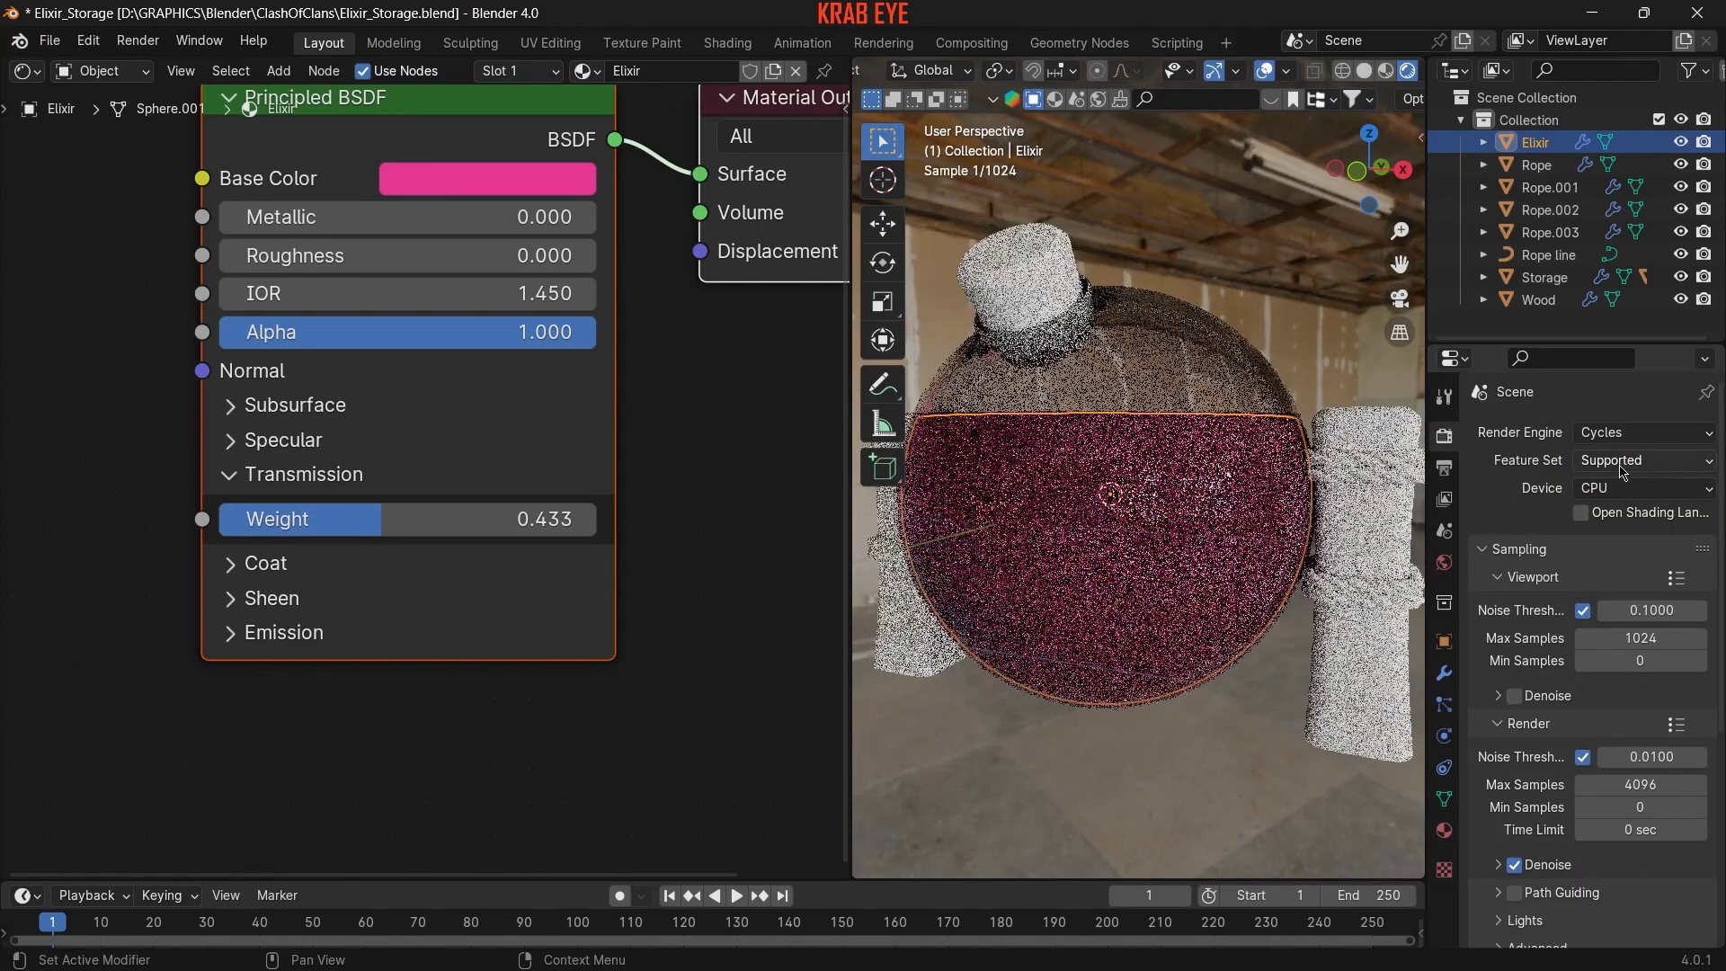
{"action": "left_click", "coordinate": [1623, 488]}
{"action": "left_click", "coordinate": [1623, 520]}
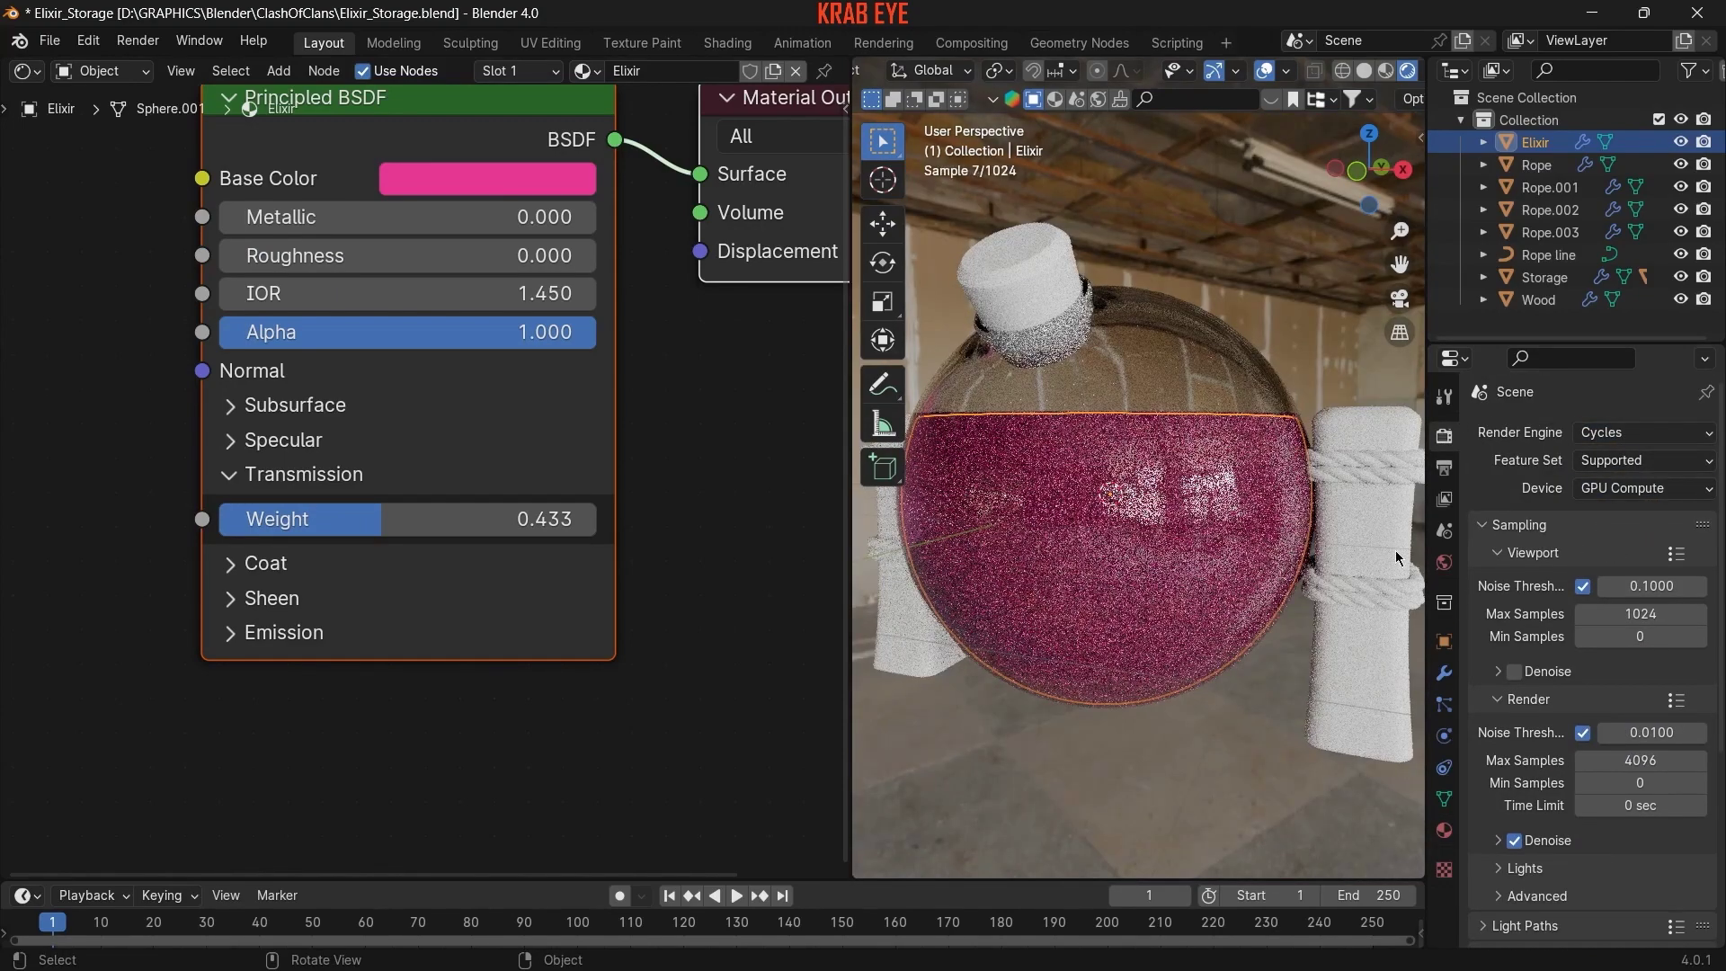
- Raise Transmission to about 0.894, turn the colour purple, and return to EEVEE
{"action": "left_click_drag", "start_coordinate": [387, 519], "coordinate": [558, 519]}
{"action": "left_click", "coordinate": [451, 177]}
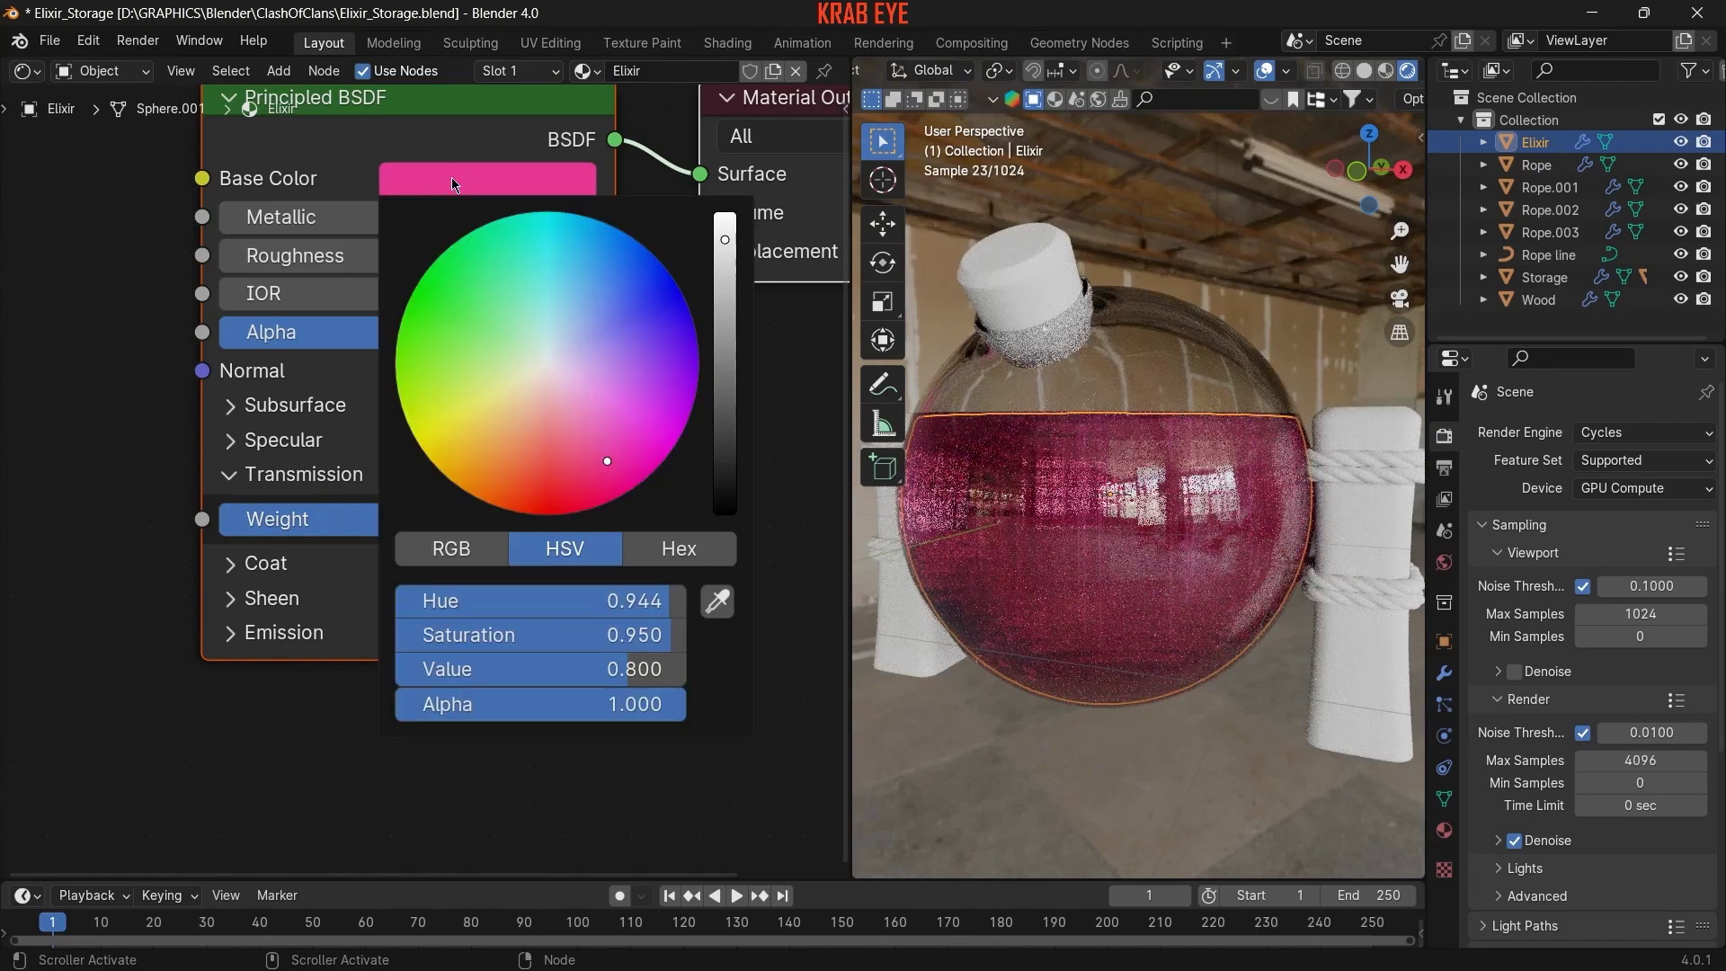
{"action": "left_click_drag", "start_coordinate": [662, 403], "coordinate": [669, 384]}
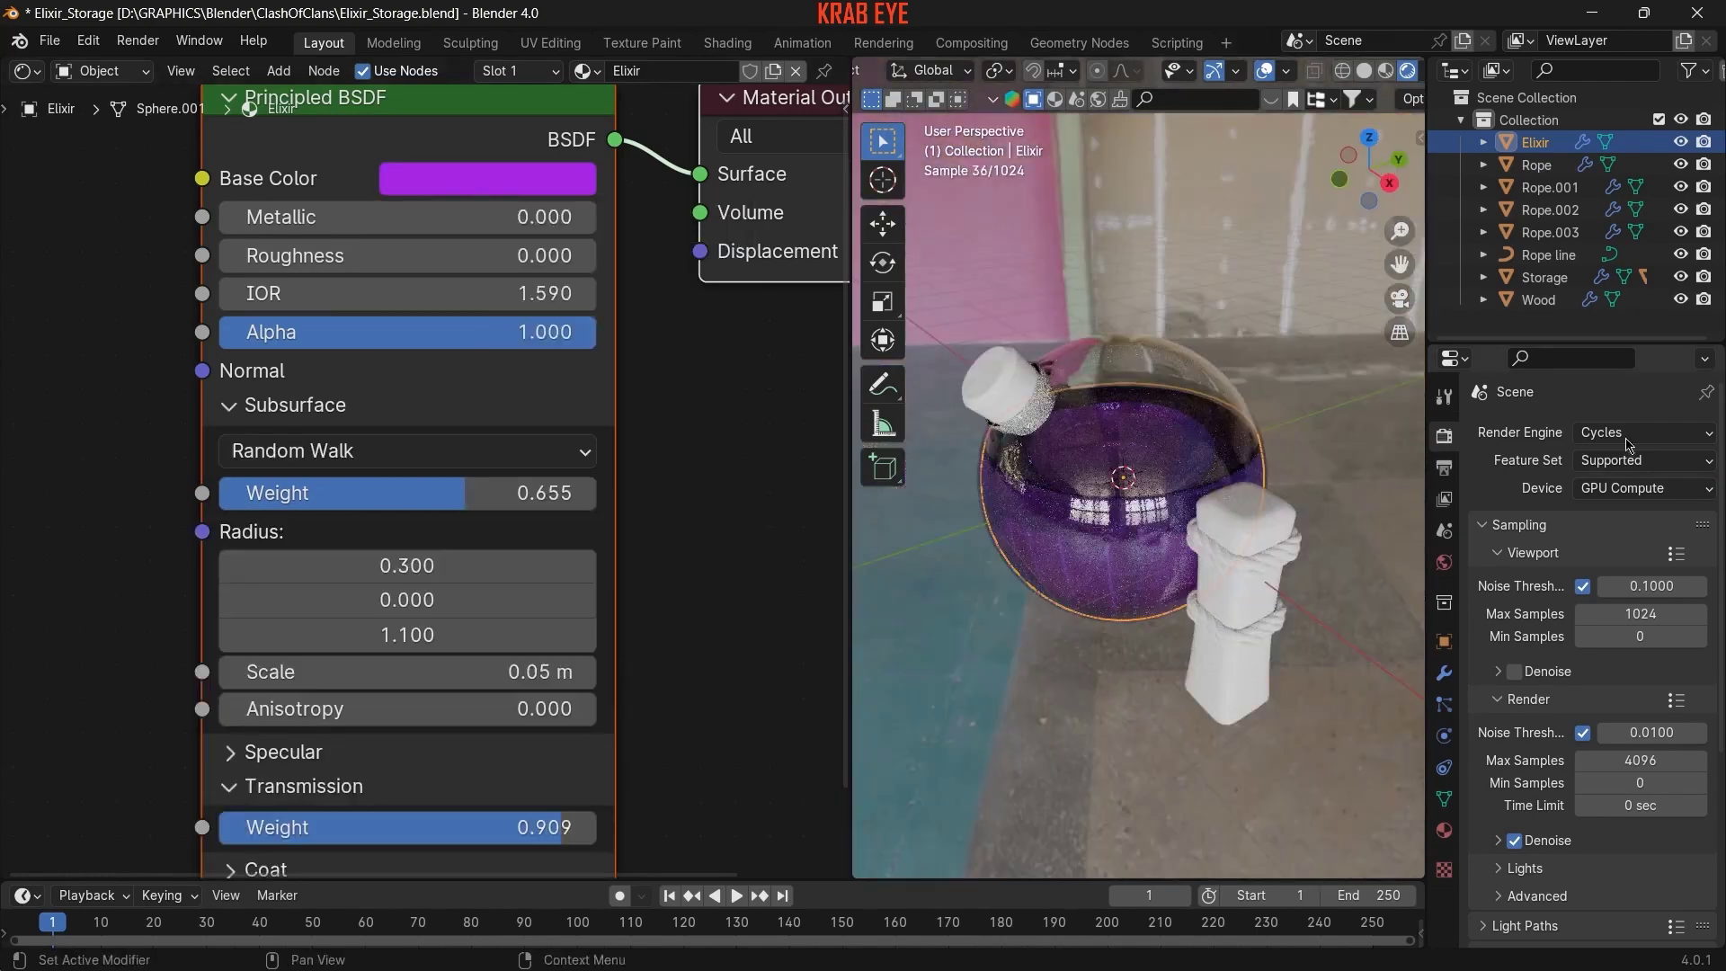
{"action": "left_click", "coordinate": [1646, 433]}
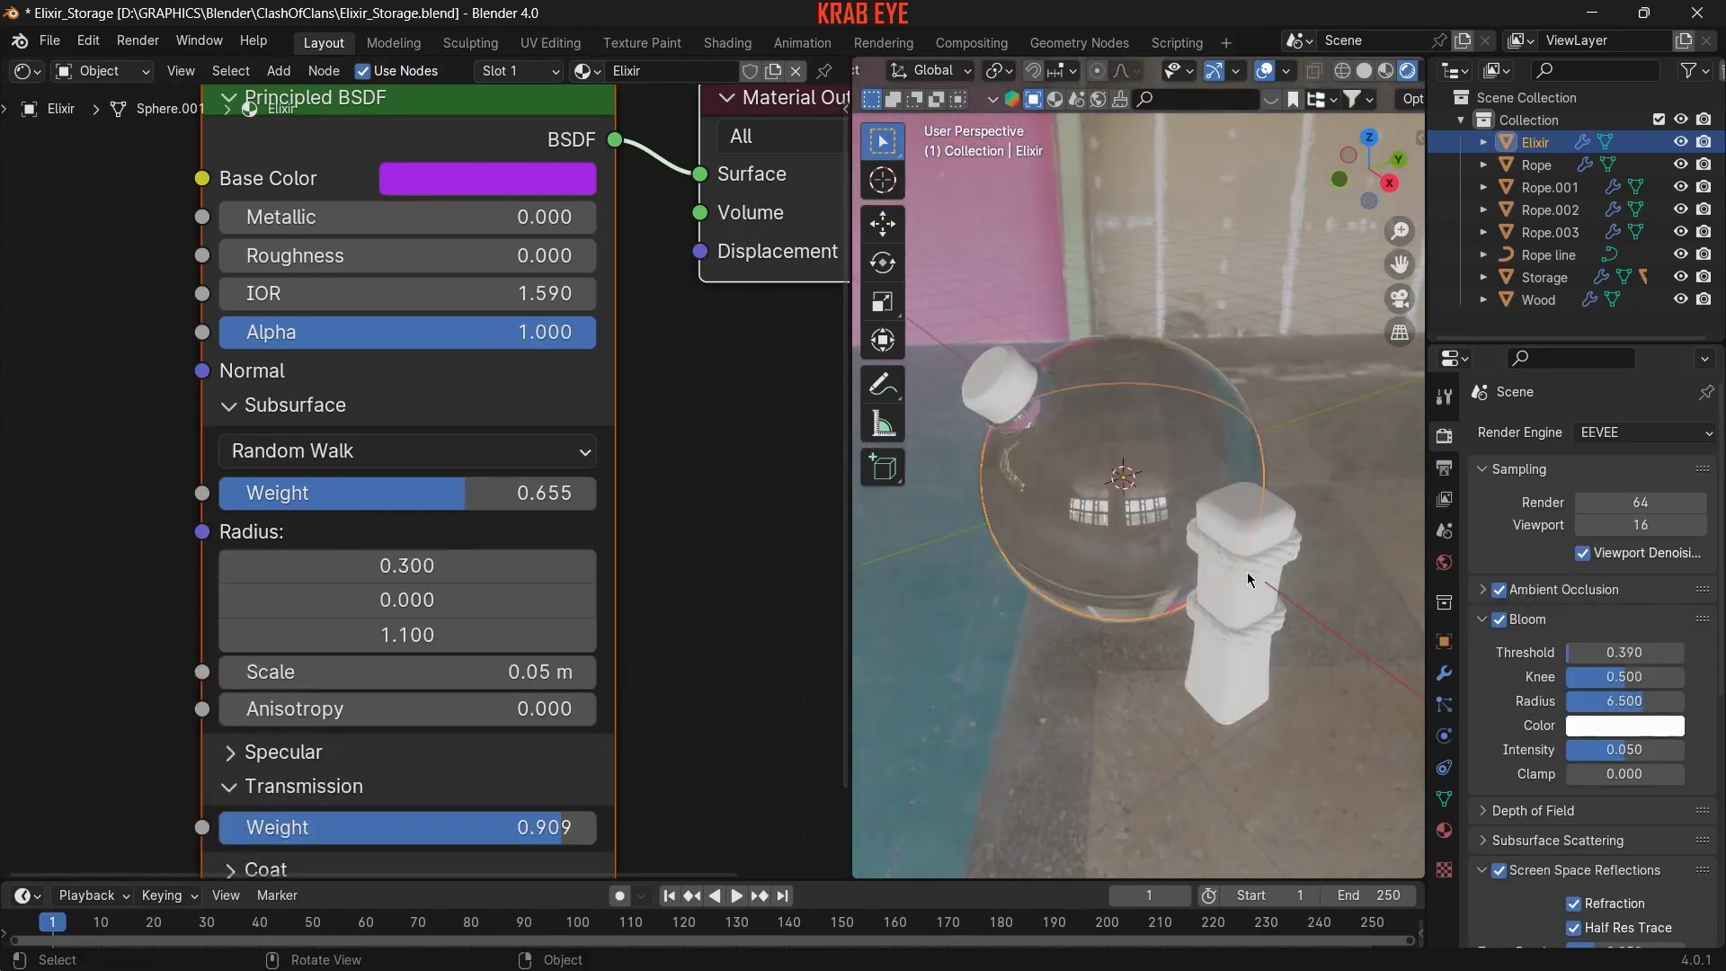
{"action": "left_click", "coordinate": [1254, 533]}
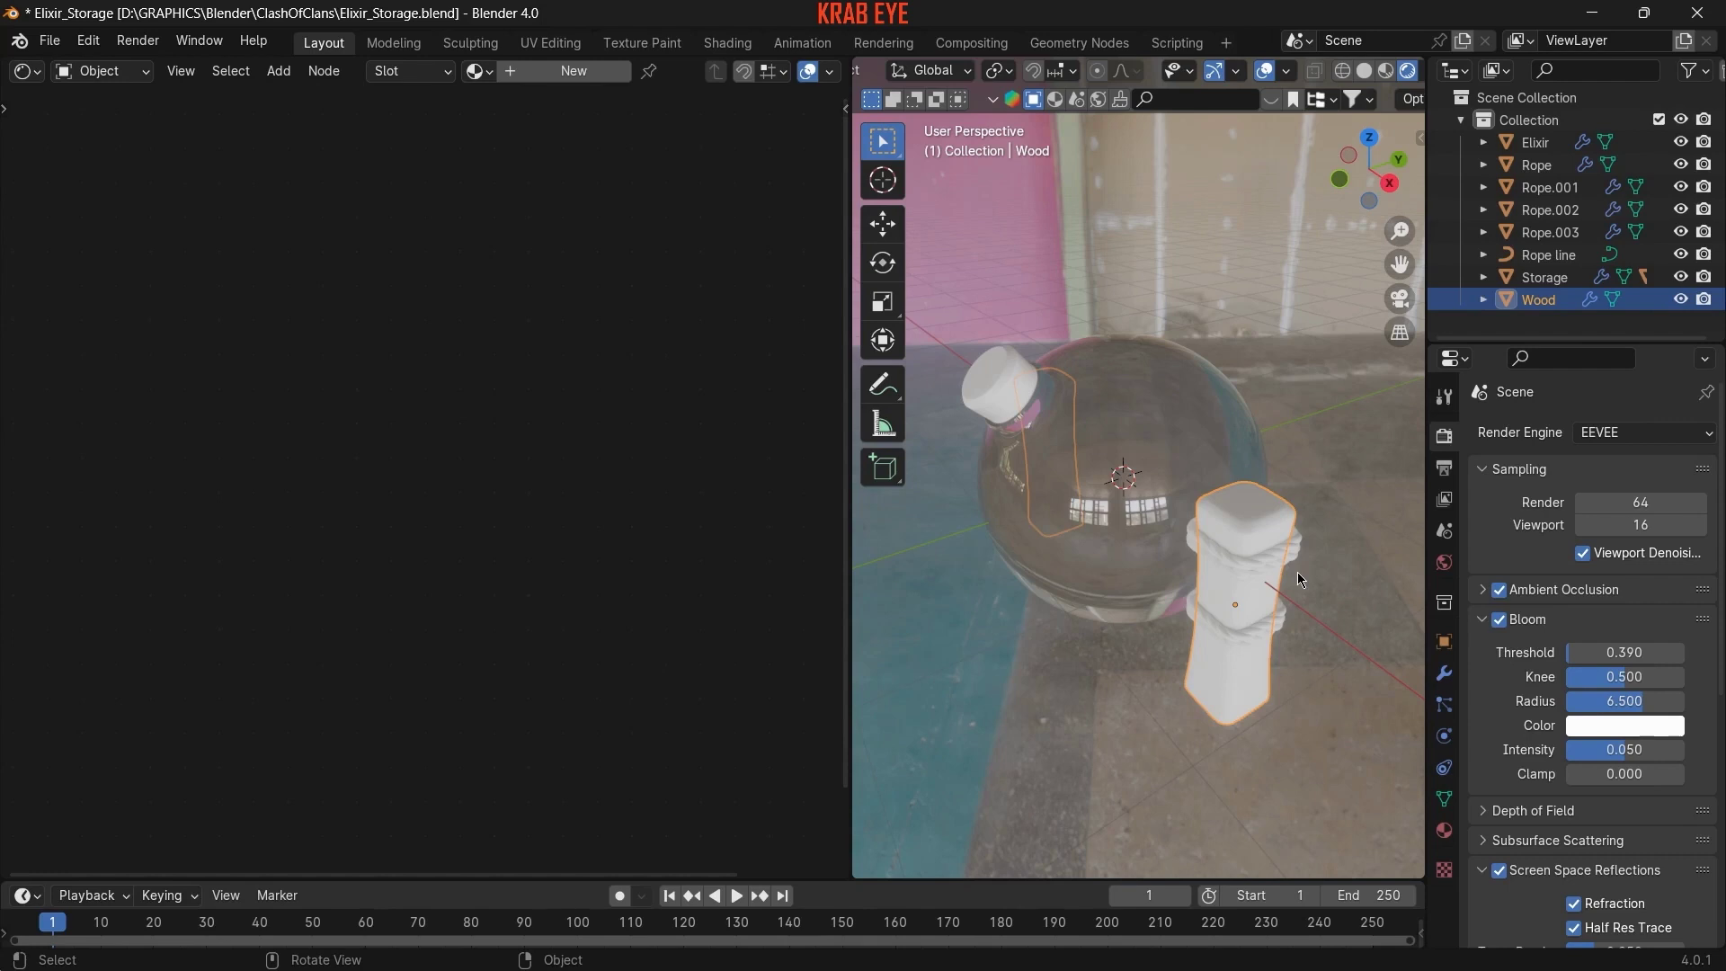
- Create a new material for the wooden post and add an Image Texture node
{"action": "left_click", "coordinate": [1445, 831]}
{"action": "left_click", "coordinate": [1543, 527]}
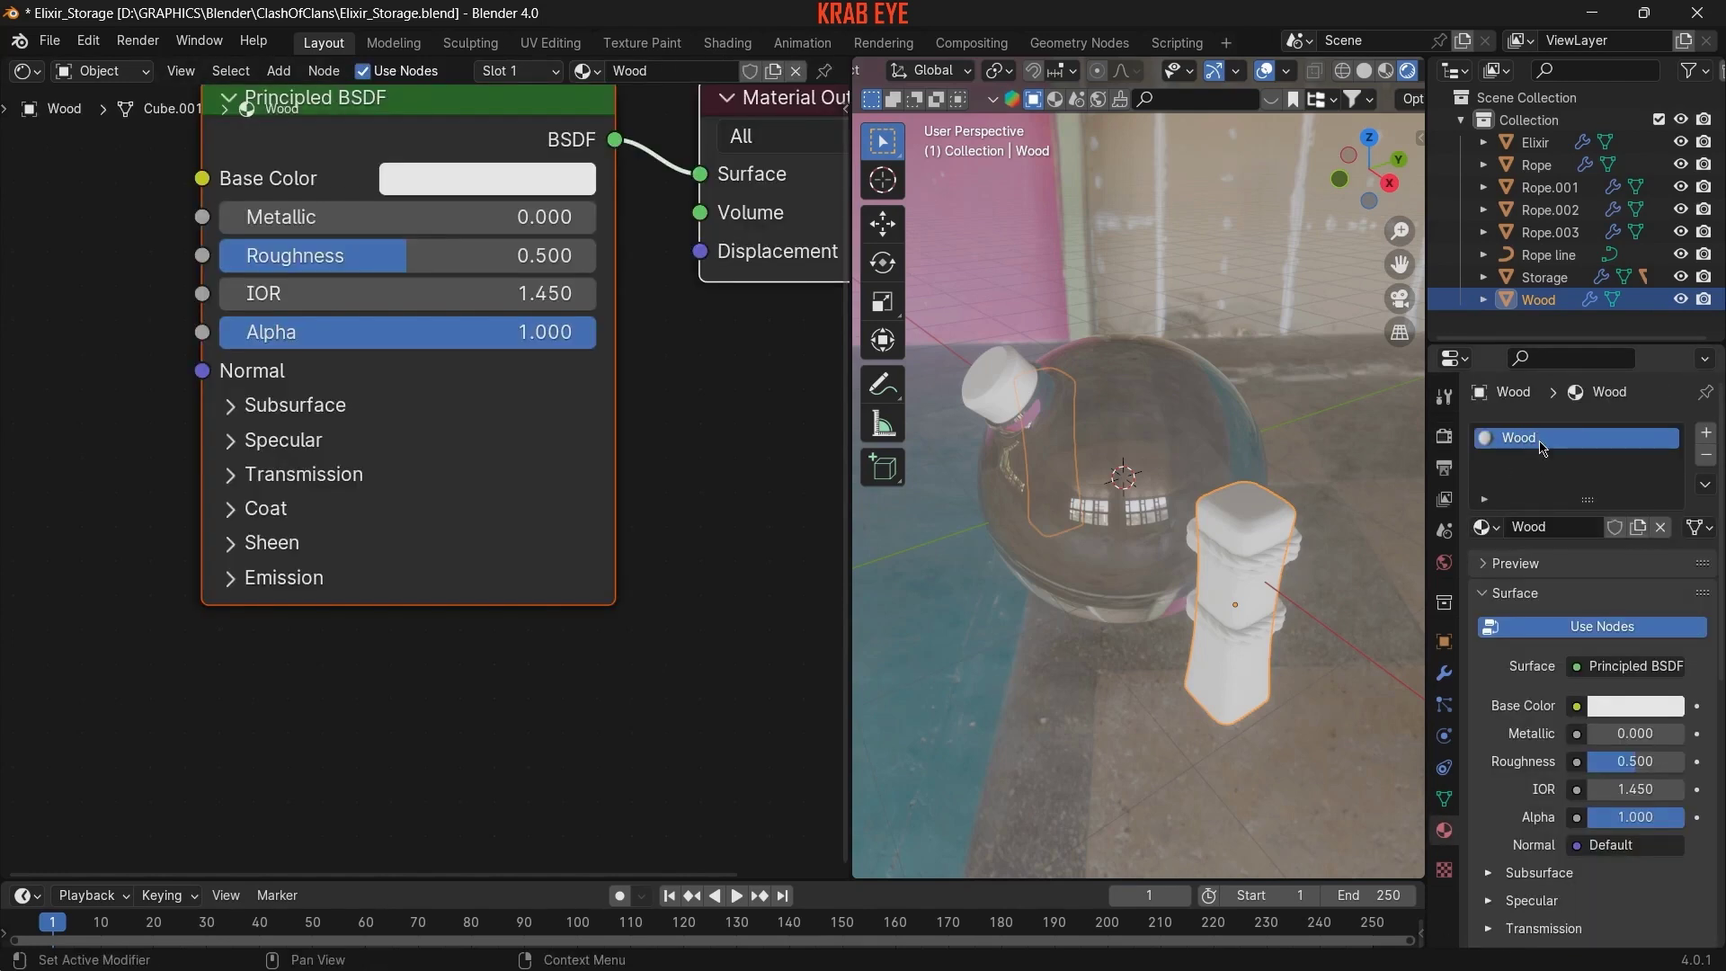
{"action": "key", "text": "Home"}
{"action": "key", "text": "shift+a"}
{"action": "type", "text": "im"}
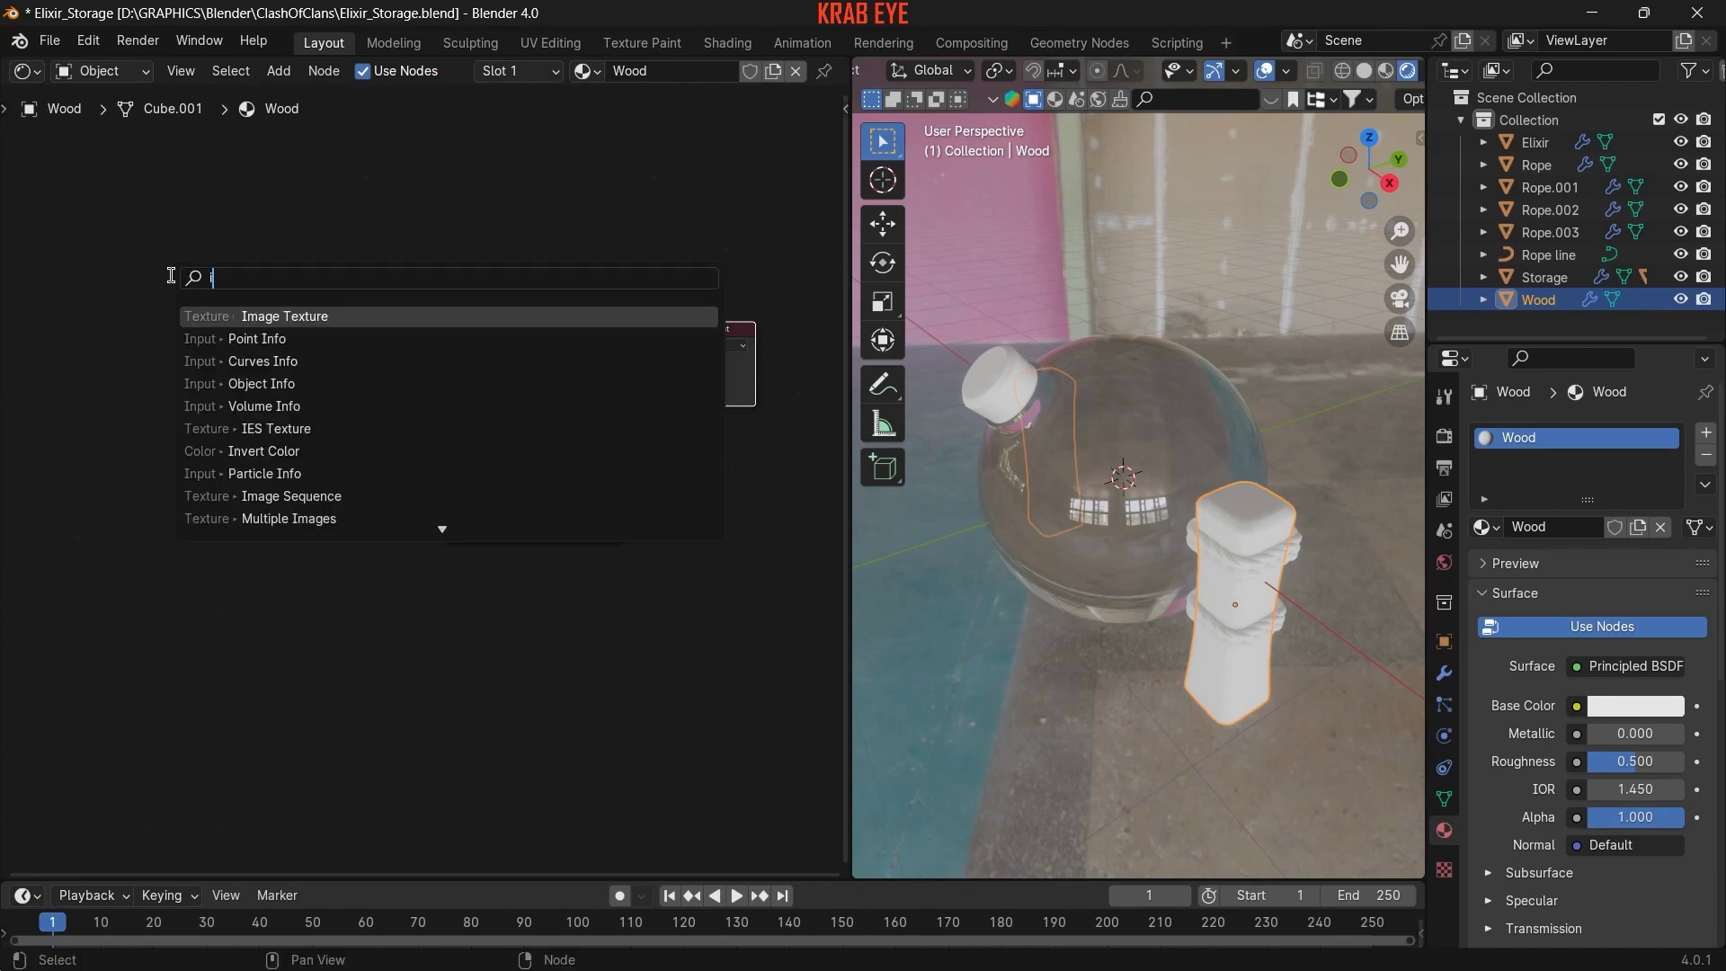
{"action": "key", "text": "Return"}
- Load the wood image from TEXTURE/02 Wood and connect it to Base Color
{"action": "left_click", "coordinate": [133, 345]}
{"action": "left_click", "coordinate": [258, 409]}
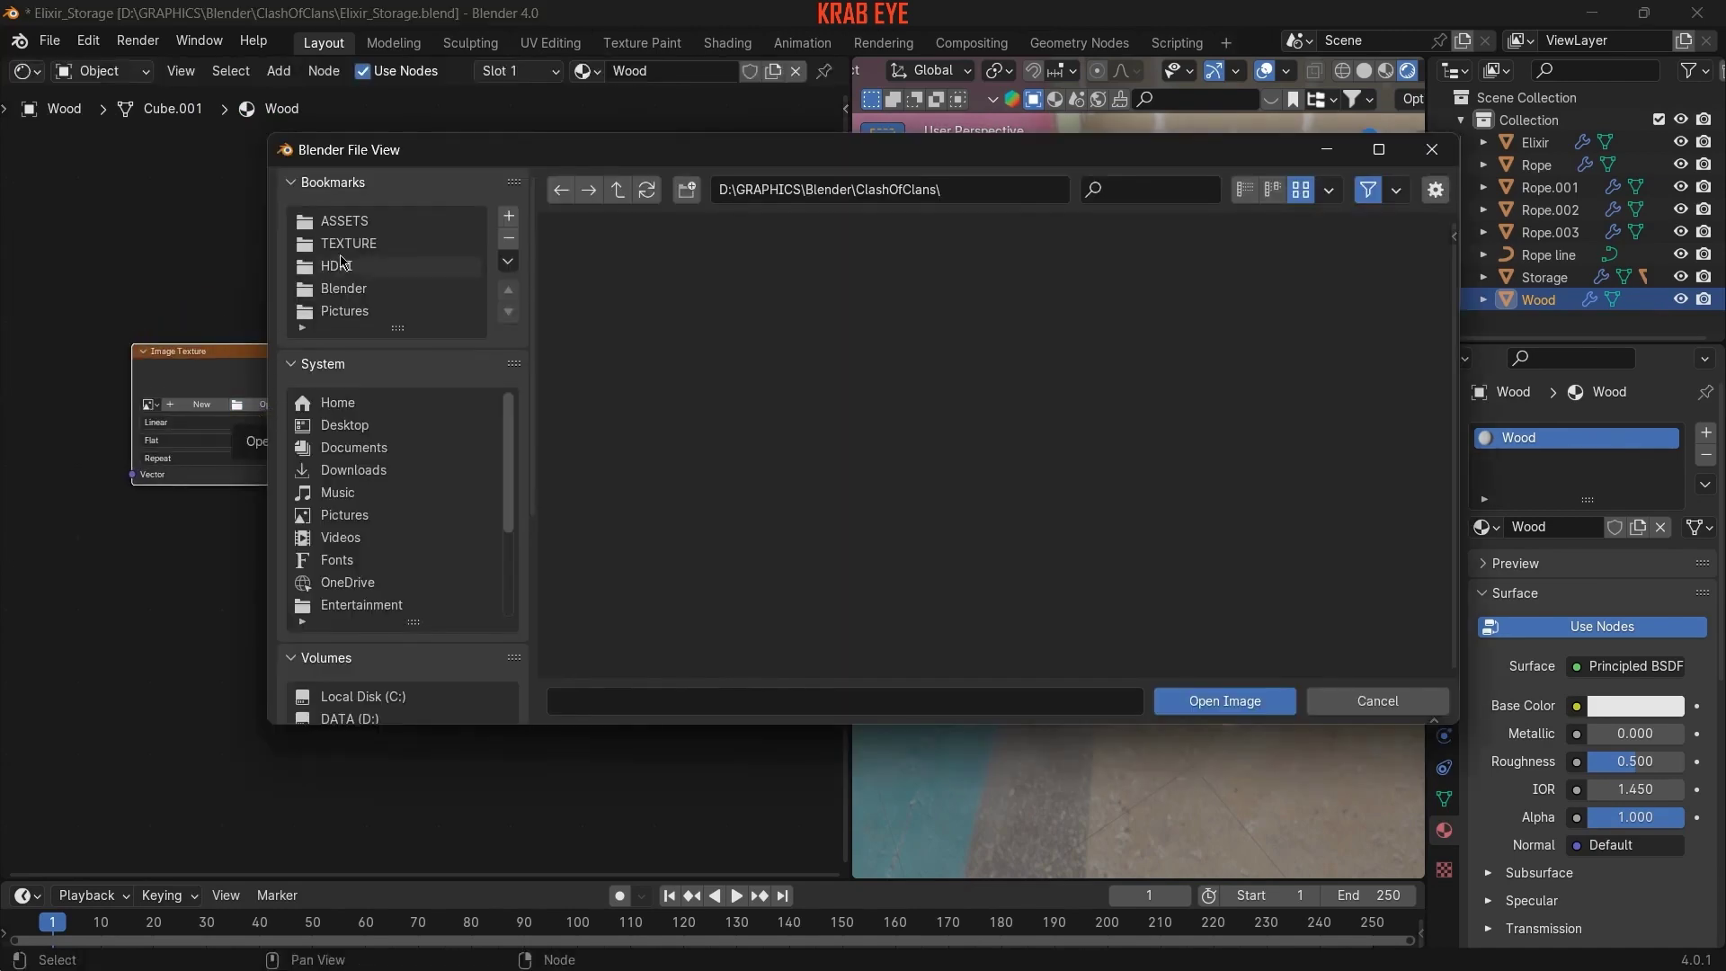
{"action": "left_click", "coordinate": [349, 243]}
{"action": "double_click", "coordinate": [872, 279]}
{"action": "left_click", "coordinate": [872, 279]}
{"action": "left_click", "coordinate": [1189, 708]}
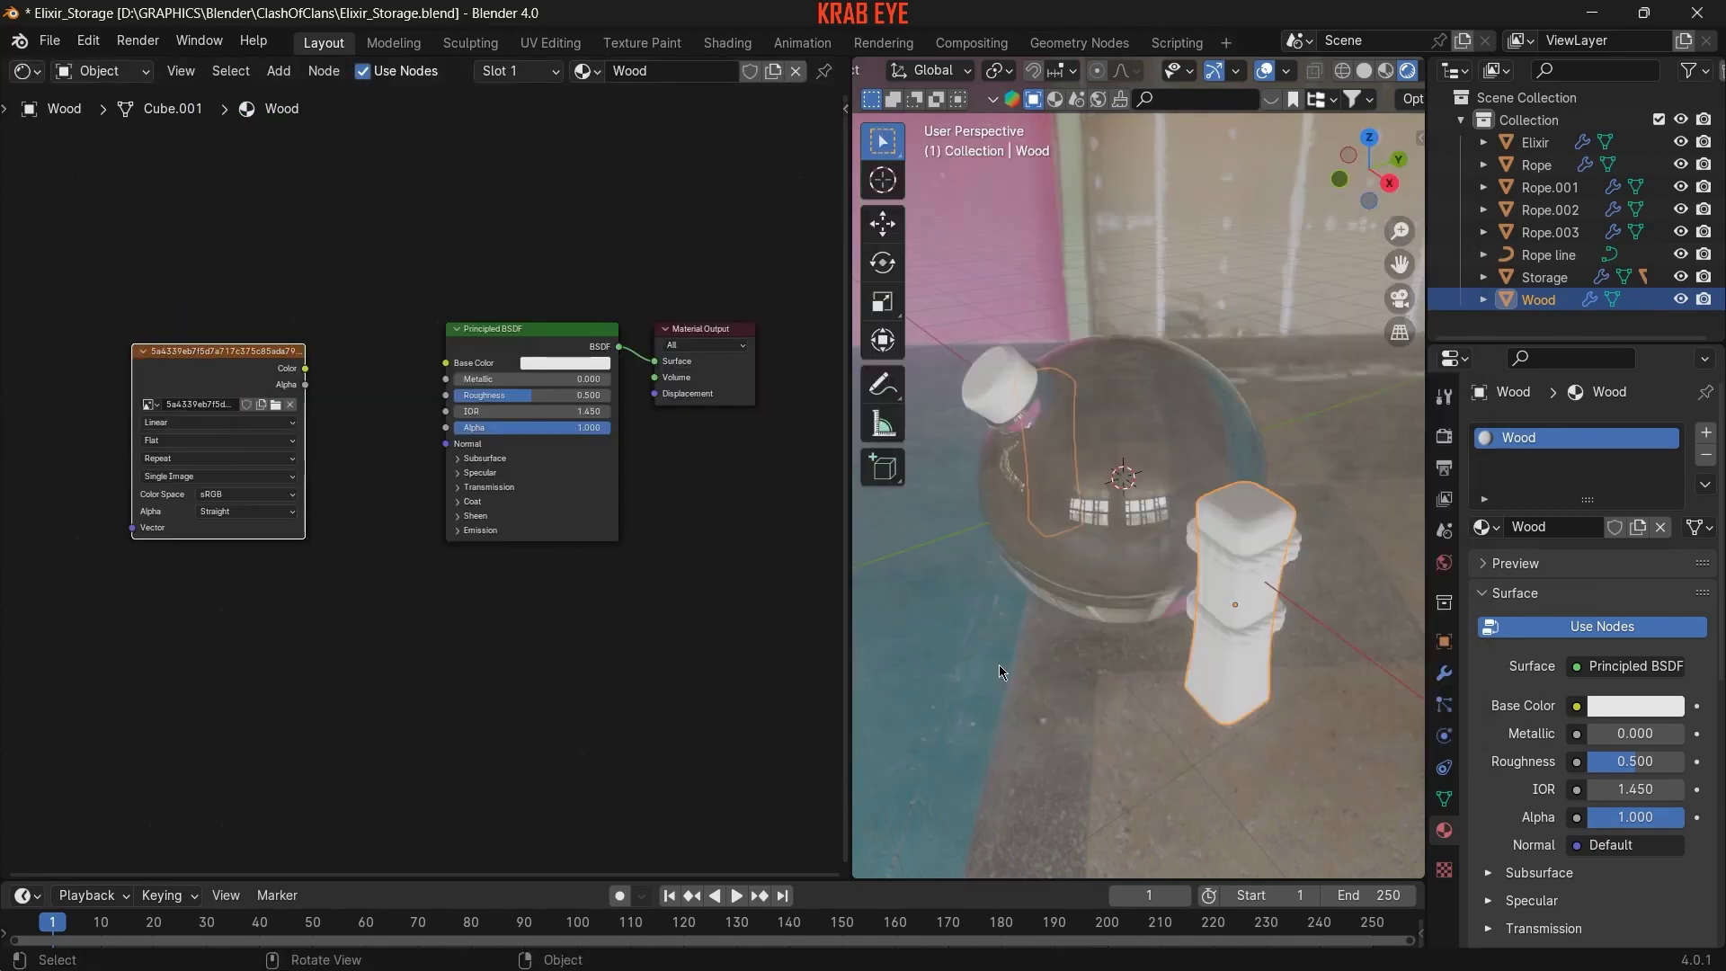
{"action": "left_click_drag", "start_coordinate": [326, 378], "coordinate": [446, 362]}
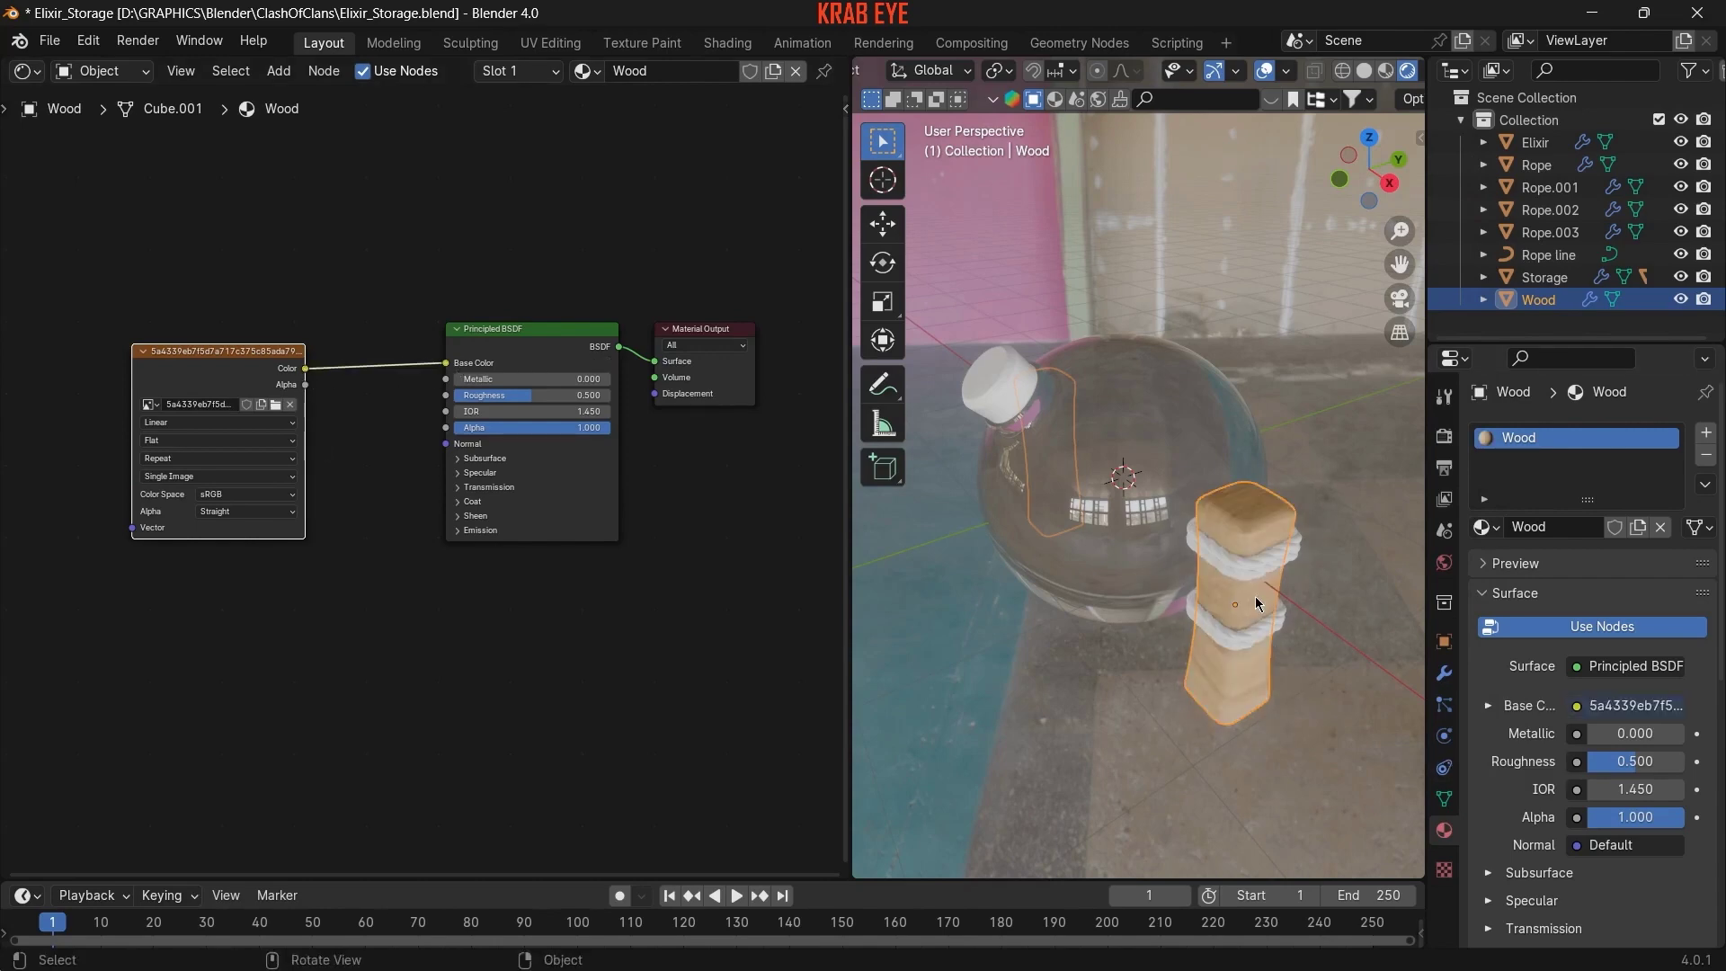
- Add texture coordinate and mapping nodes and set the mapping scale to 1.660
{"action": "middle_click_drag", "start_coordinate": [1255, 596], "coordinate": [1261, 421], "text": "ctrl"}
{"action": "key", "text": "ctrl+t"}
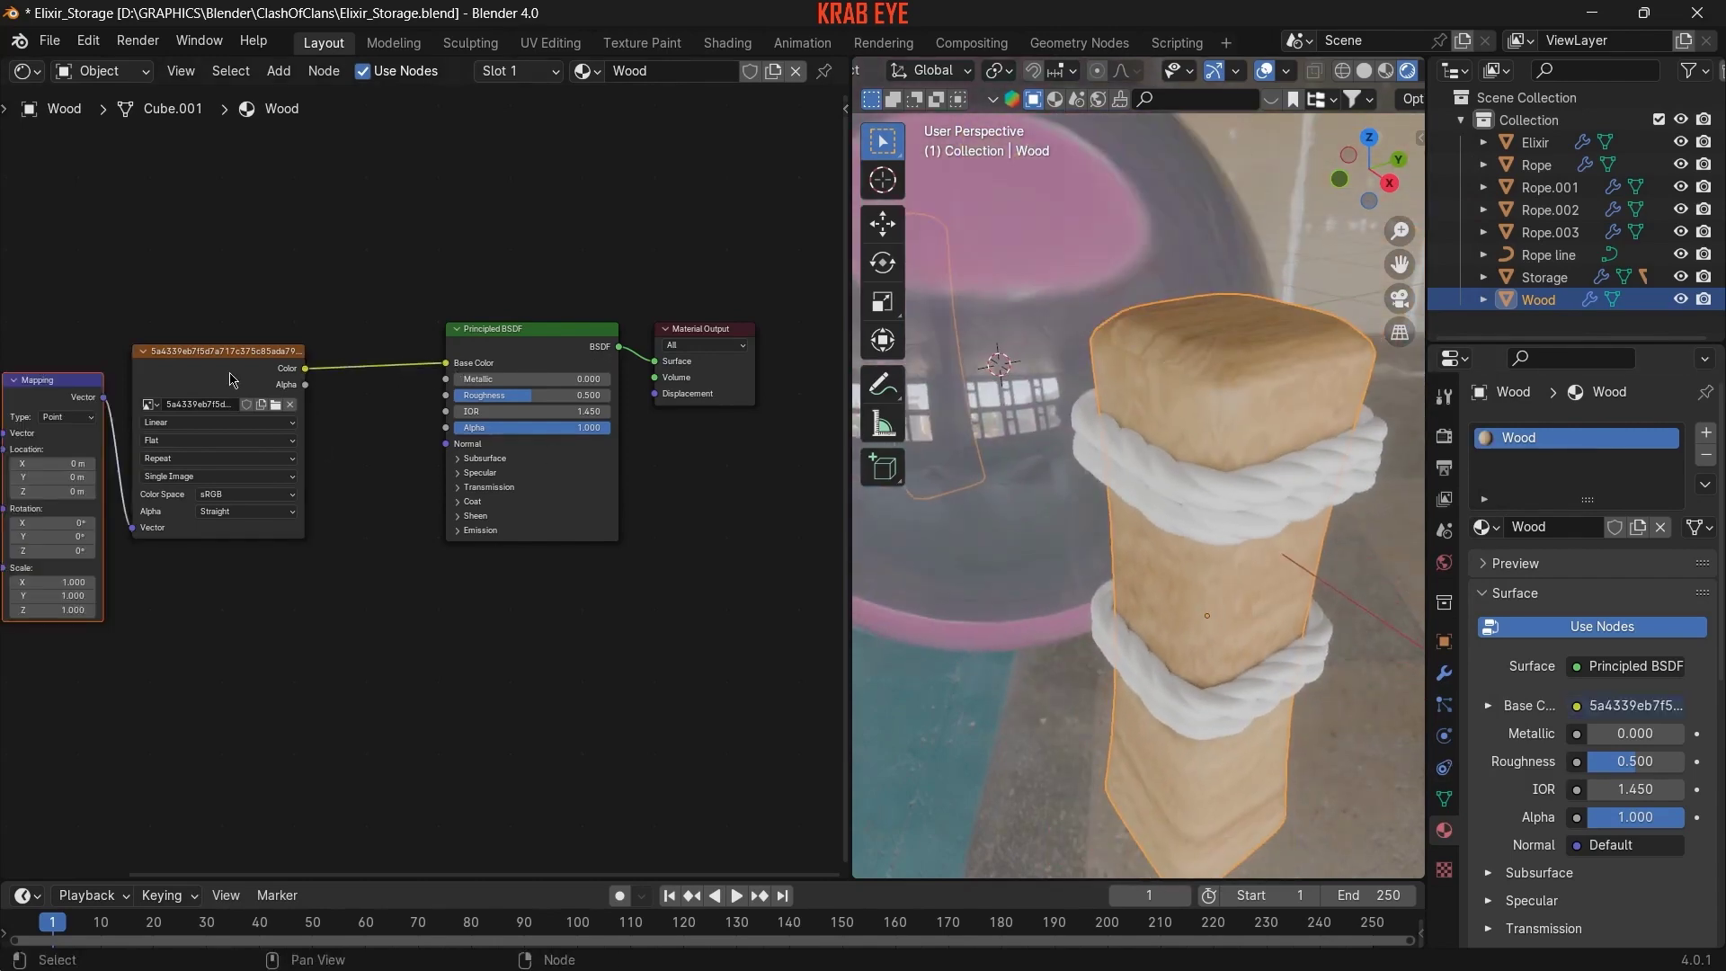
{"action": "middle_click_drag", "start_coordinate": [180, 687], "coordinate": [510, 654]}
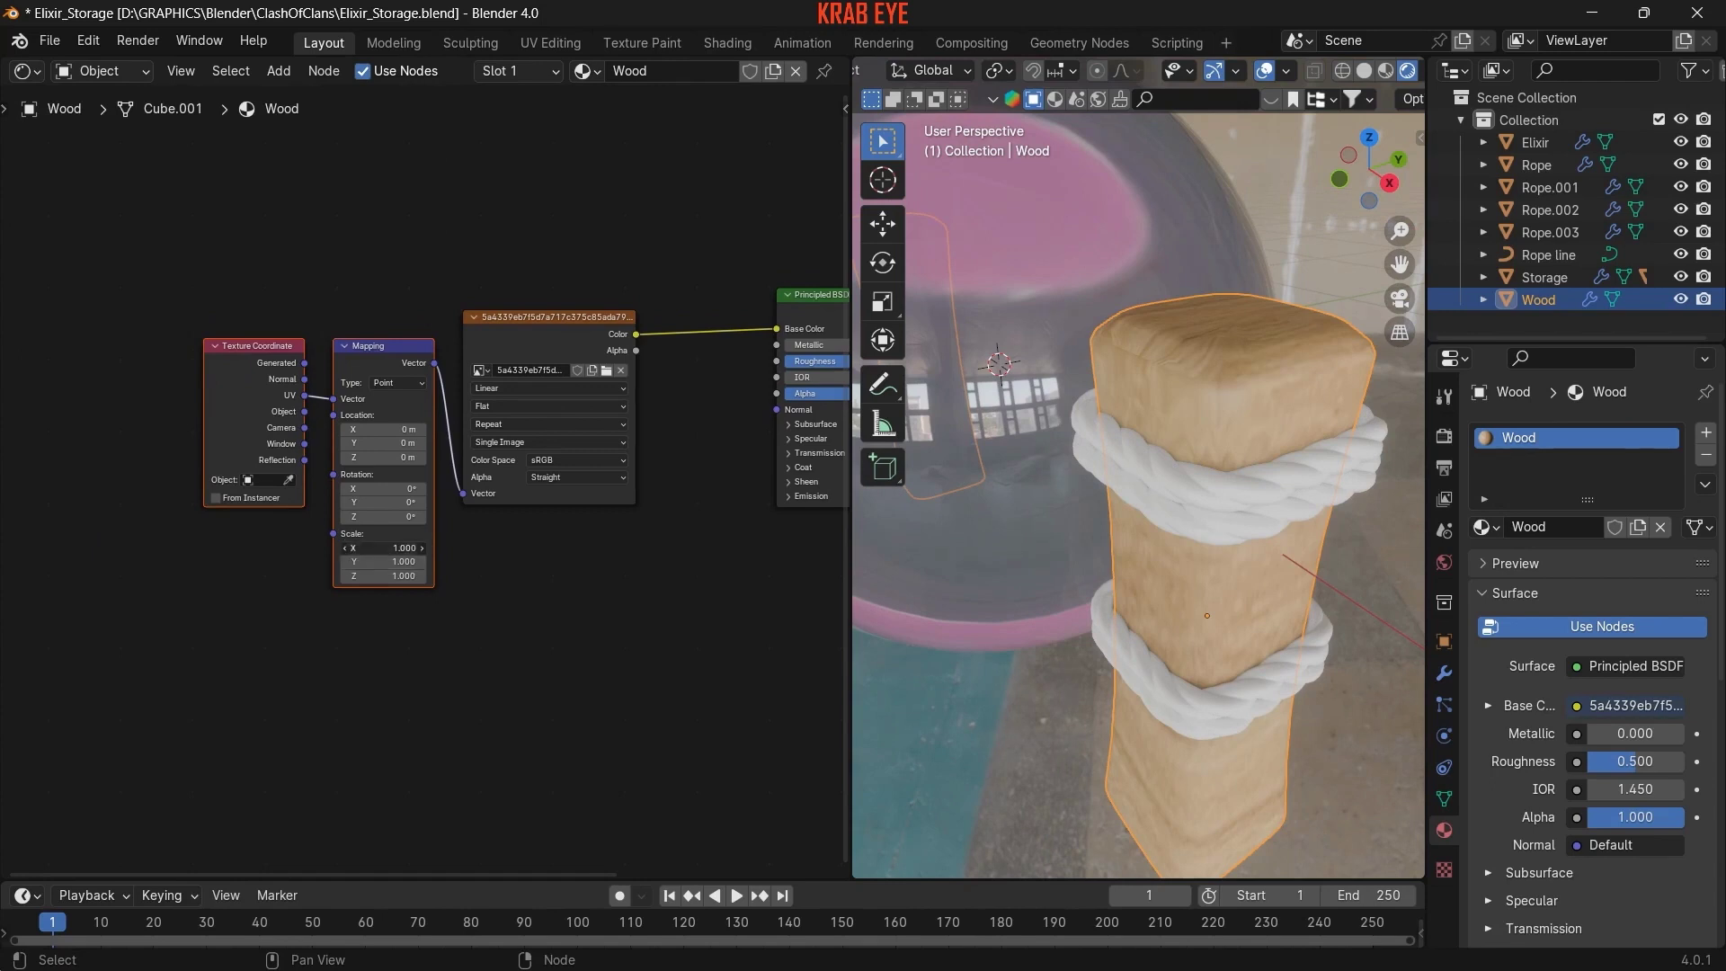
{"action": "left_click_drag", "start_coordinate": [383, 548], "coordinate": [423, 576]}
- UV-unwrap the whole post mesh with Smart UV Project
{"action": "key", "text": "Tab"}
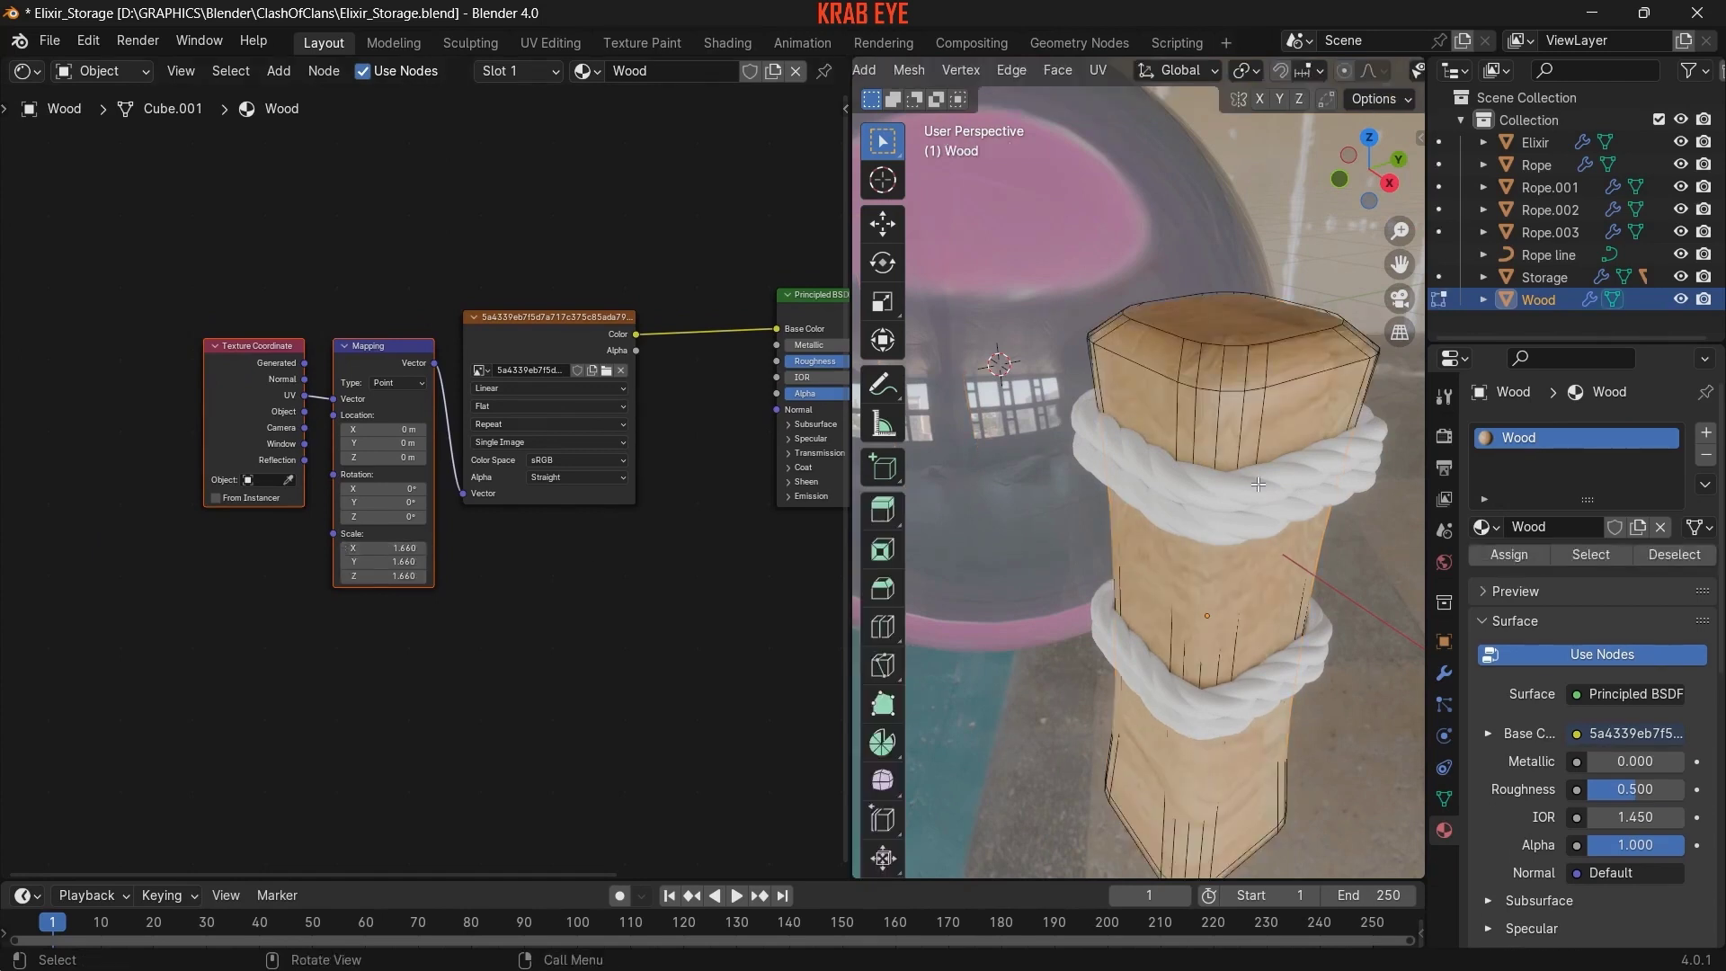
{"action": "key", "text": "a"}
{"action": "key", "text": "u"}
{"action": "left_click", "coordinate": [1083, 310]}
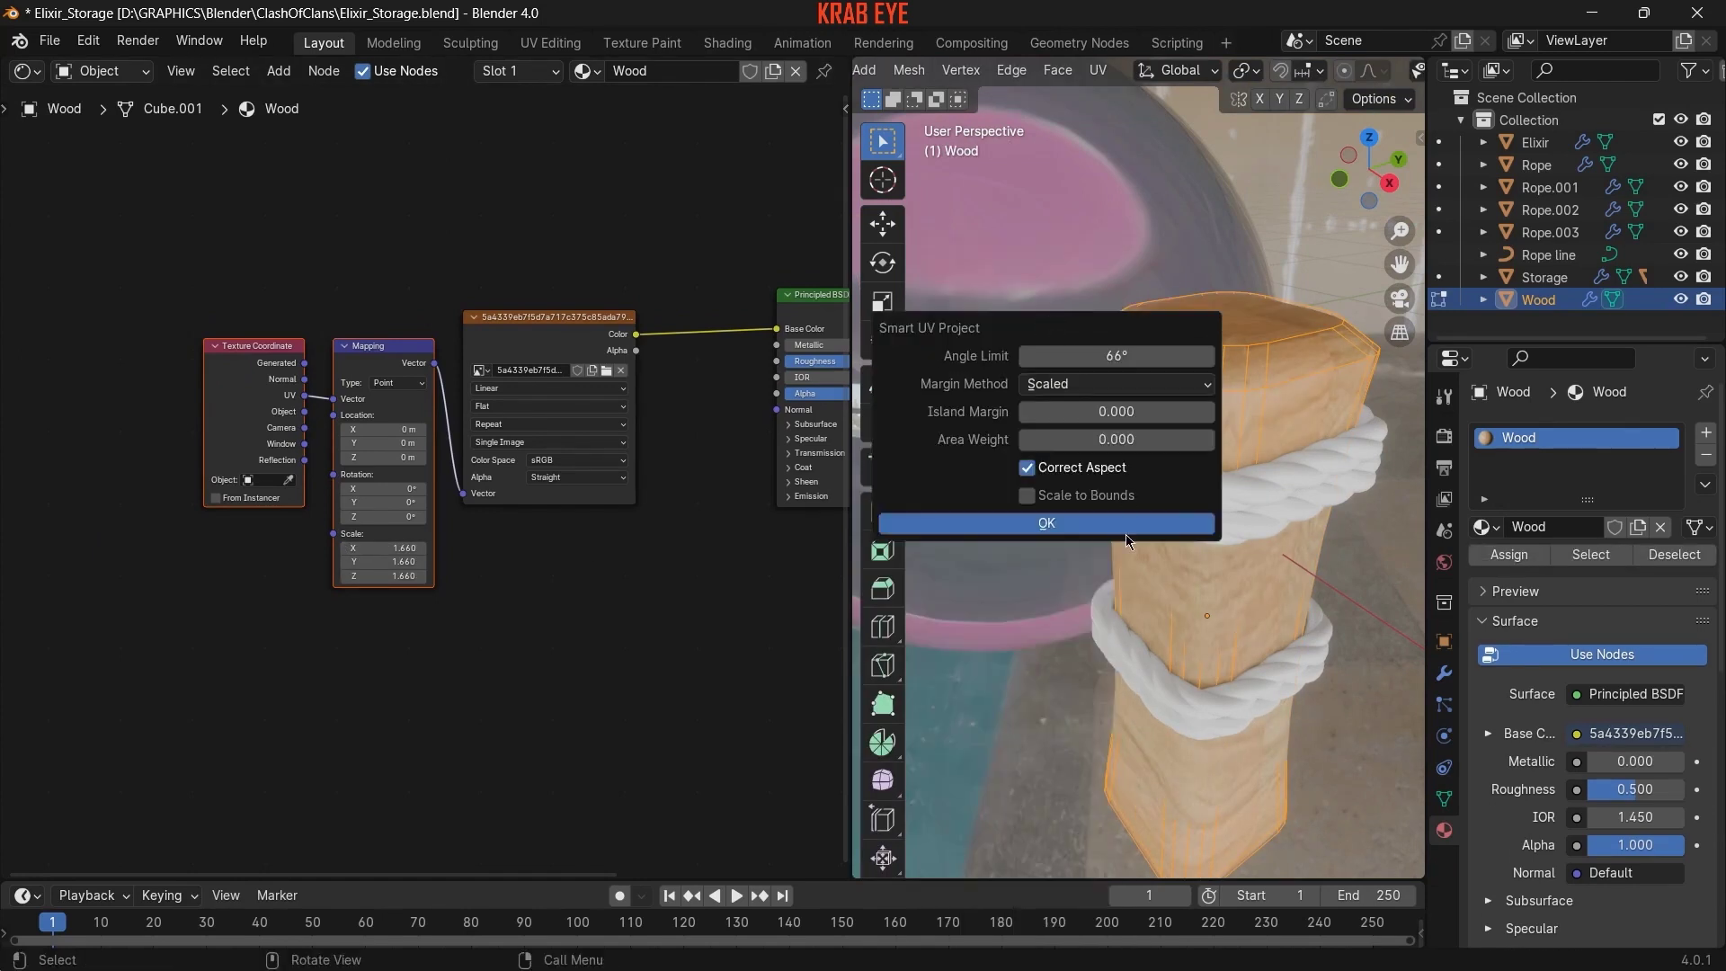
{"action": "left_click", "coordinate": [1102, 529]}
{"action": "key", "text": "Tab"}
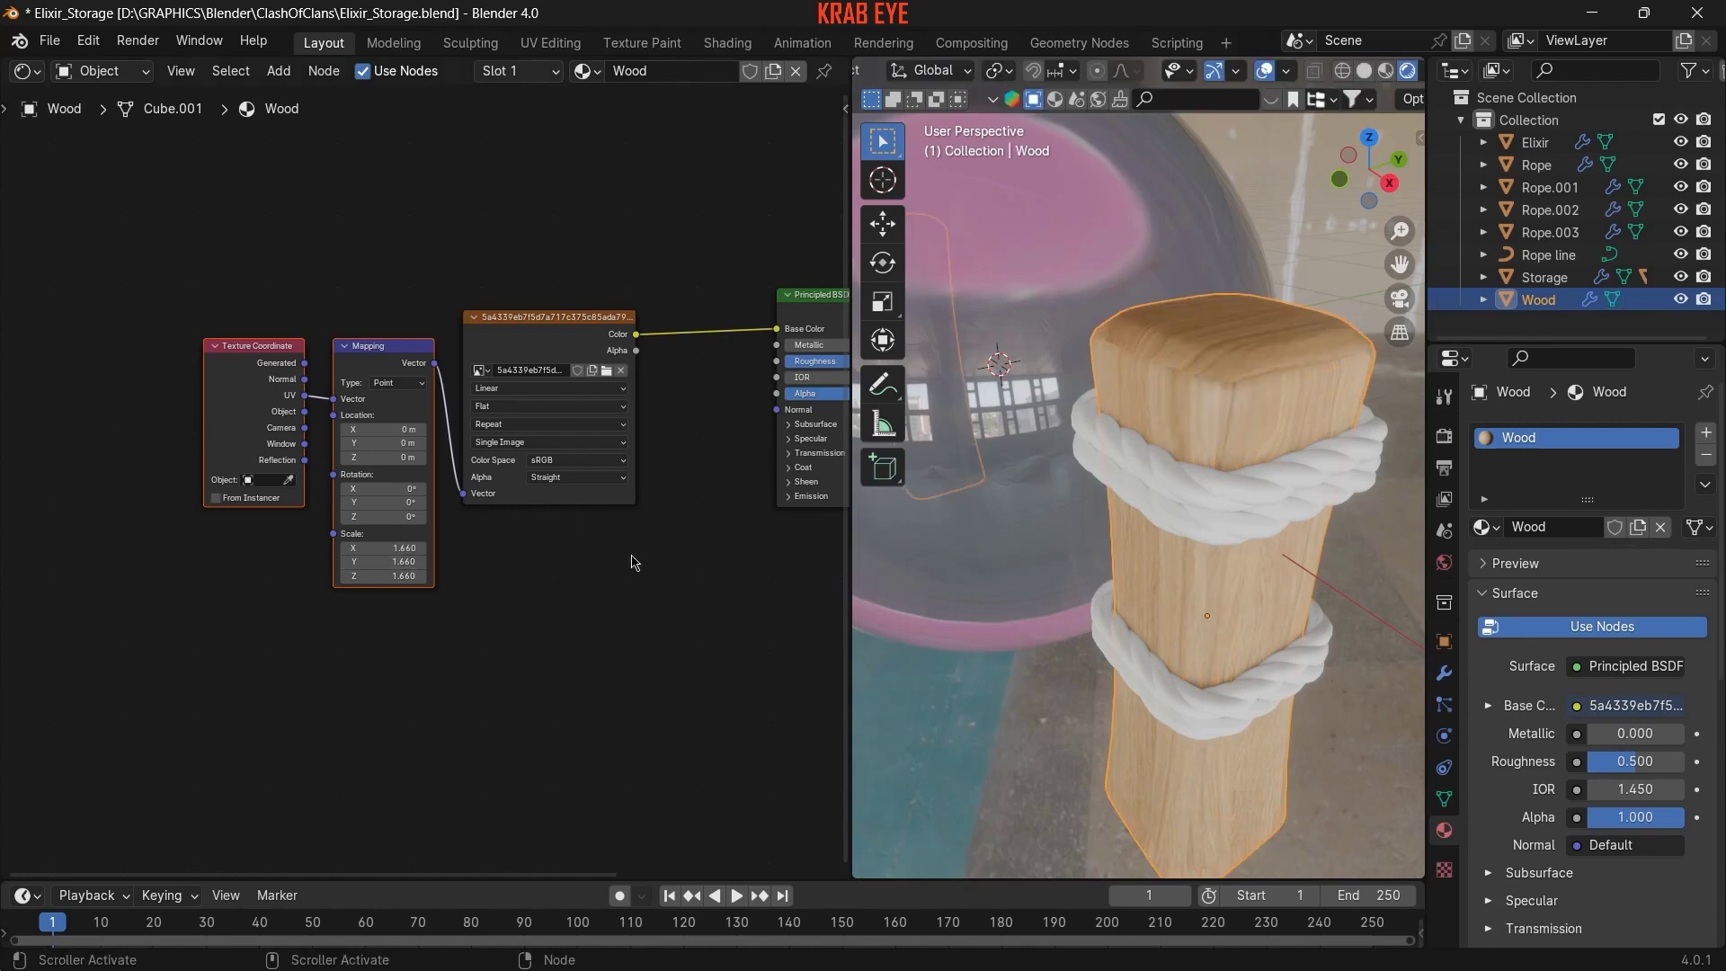
- Add a Color Ramp node fed by the wood image colour
{"action": "middle_click_drag", "start_coordinate": [1133, 540], "coordinate": [1335, 500]}
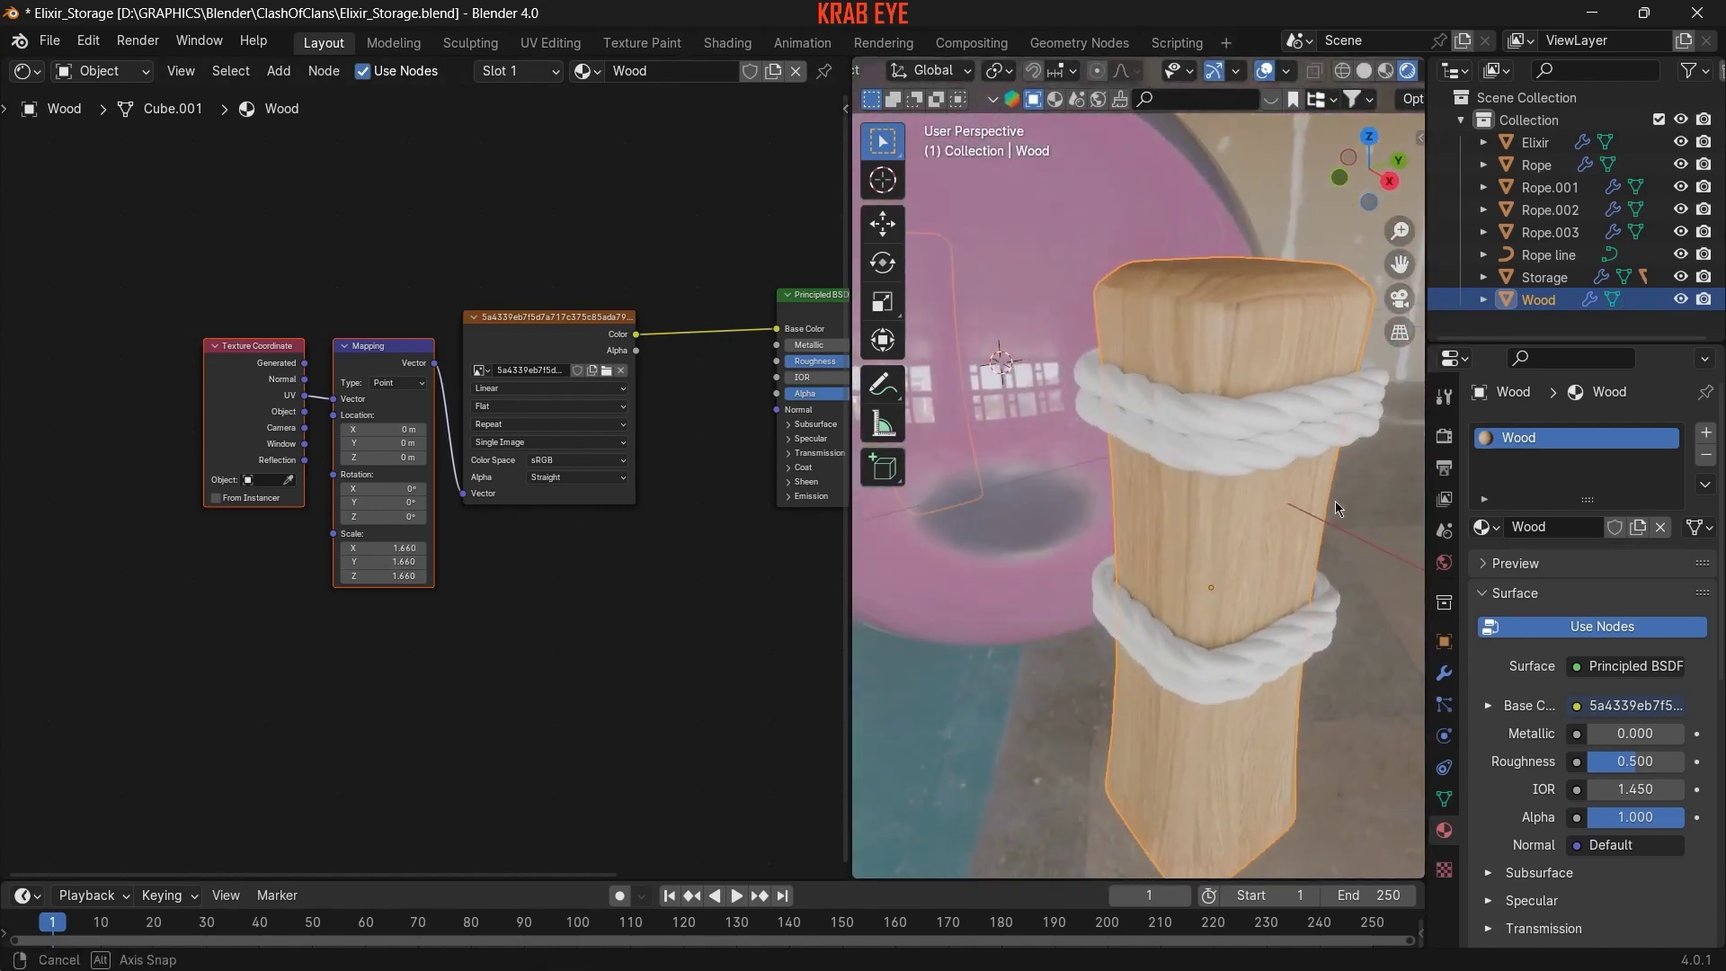
{"action": "middle_click_drag", "start_coordinate": [410, 549], "coordinate": [25, 759]}
{"action": "left_click_drag", "start_coordinate": [253, 544], "coordinate": [339, 362]}
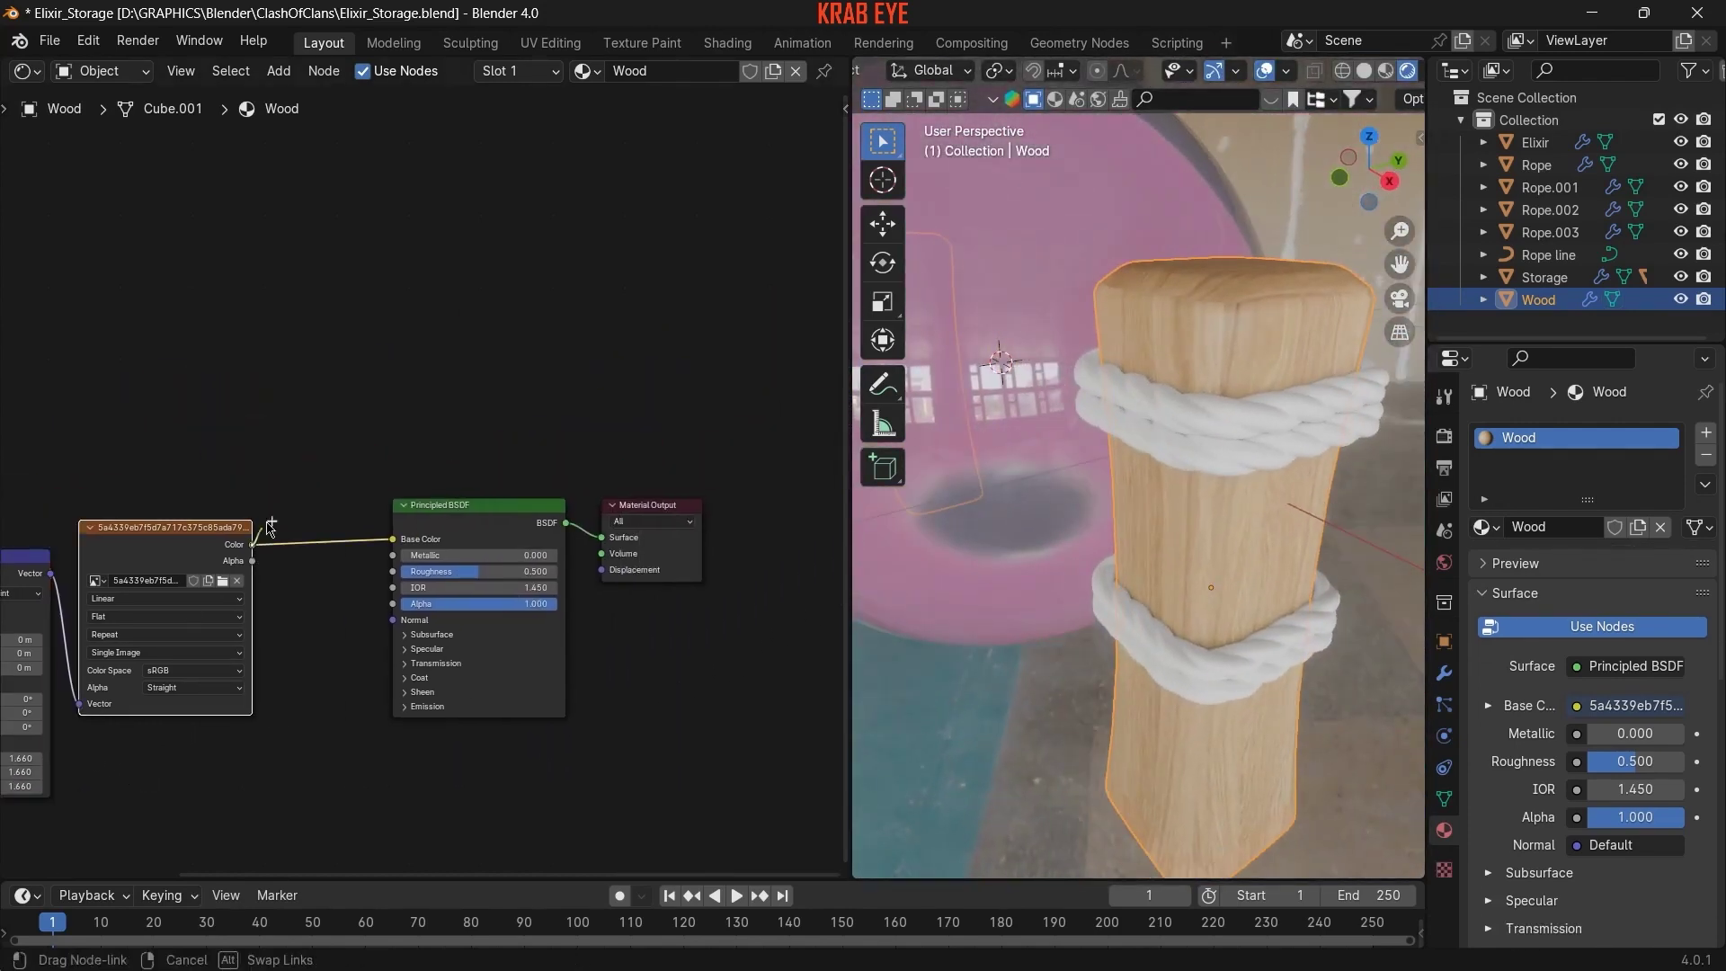
{"action": "type", "text": "co"}
{"action": "key", "text": "Down"}
{"action": "key", "text": "Down"}
{"action": "key", "text": "Return"}
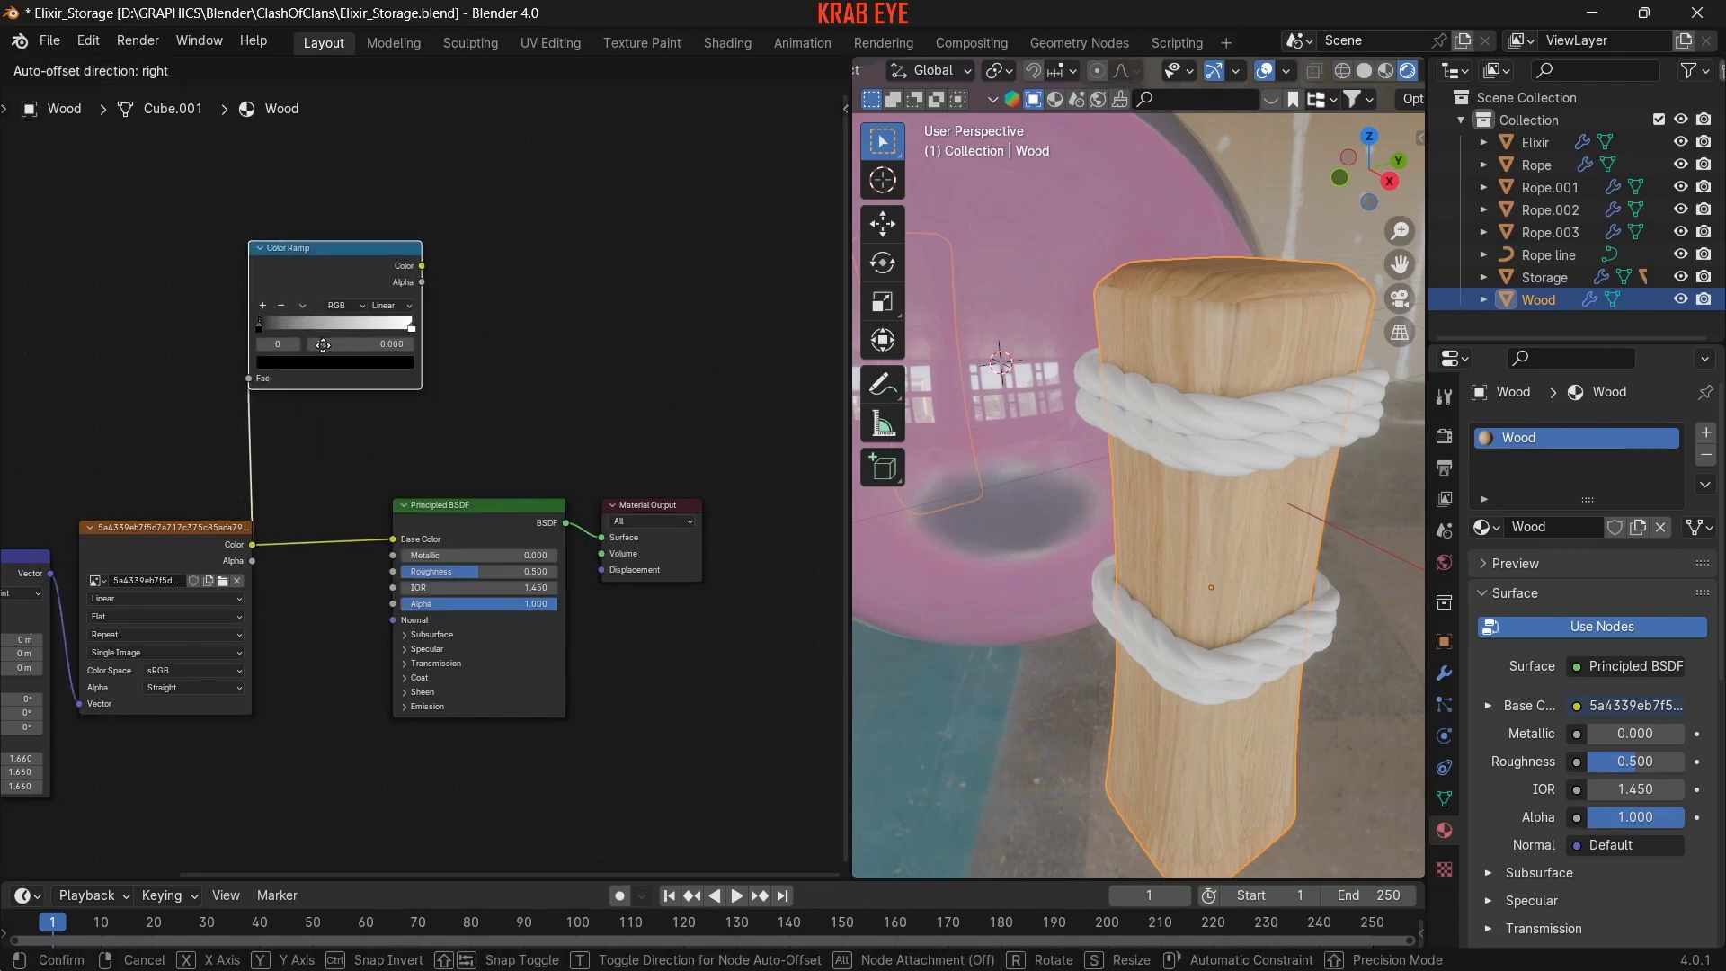
{"action": "left_click", "coordinate": [339, 363]}
- Link the Color Ramp to Roughness and move its white stop to 0.429
{"action": "mouse_move", "coordinate": [483, 469]}
{"action": "left_mouse_down"}
{"action": "mouse_move", "coordinate": [648, 539]}
{"action": "mouse_move", "coordinate": [723, 411]}
{"action": "left_mouse_up"}
{"action": "left_click_drag", "start_coordinate": [408, 283], "coordinate": [430, 392]}
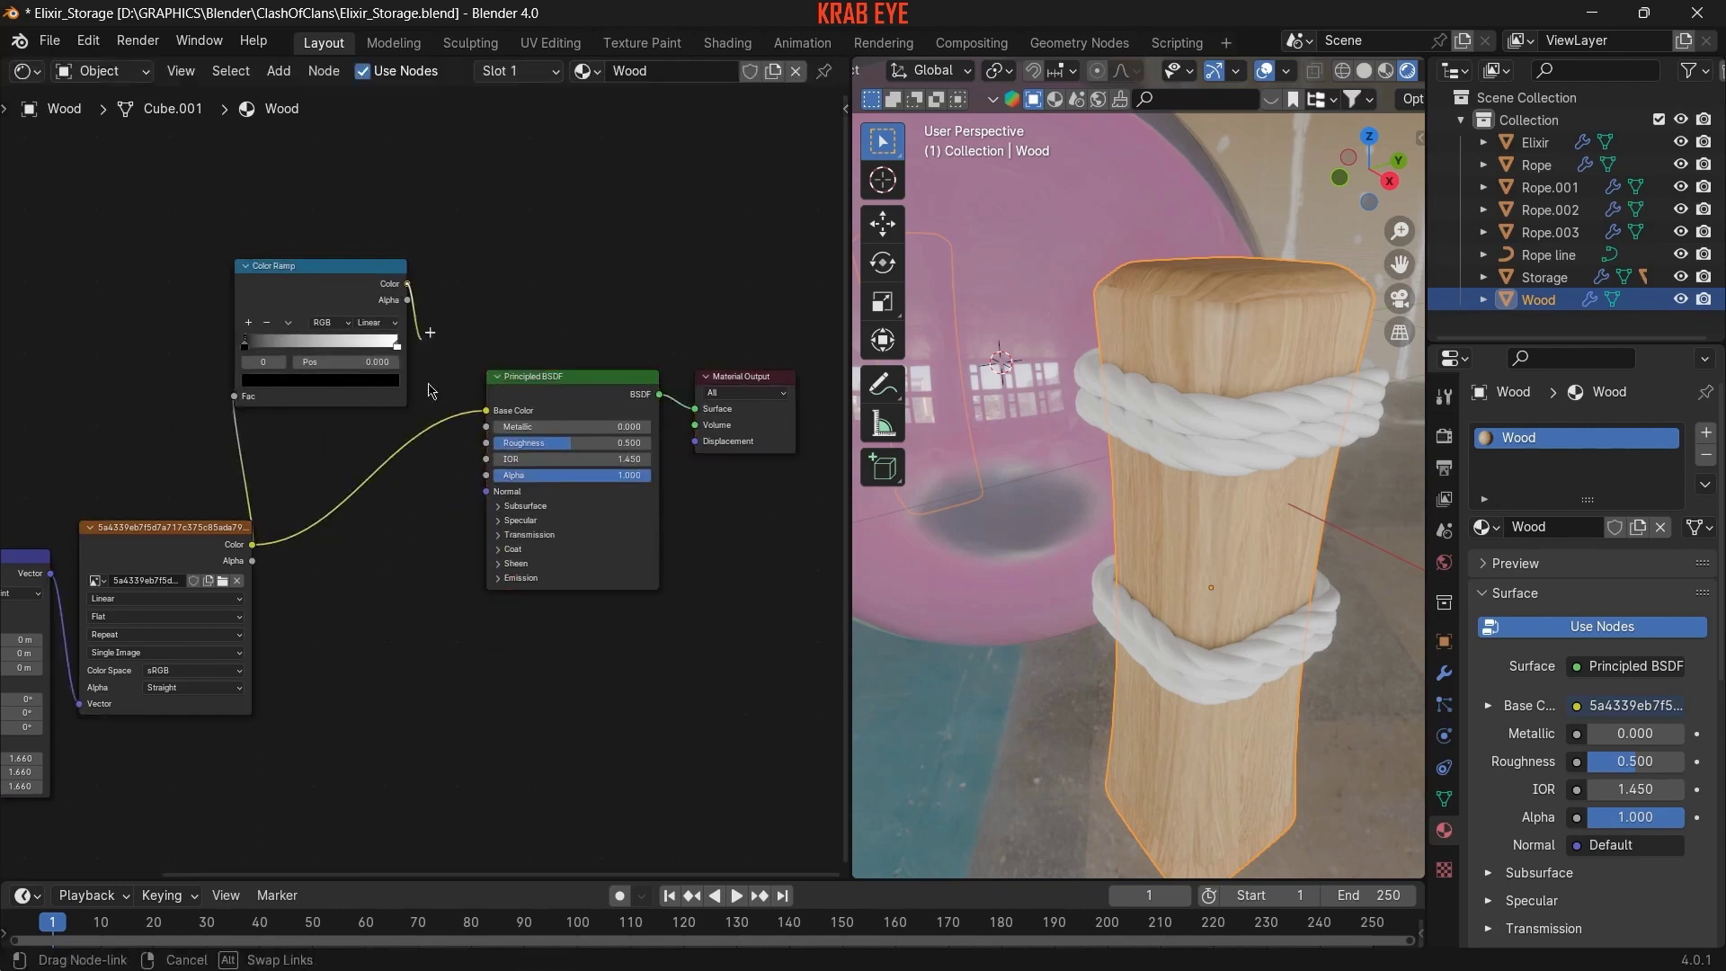
{"action": "left_click_drag", "start_coordinate": [491, 447], "coordinate": [487, 443]}
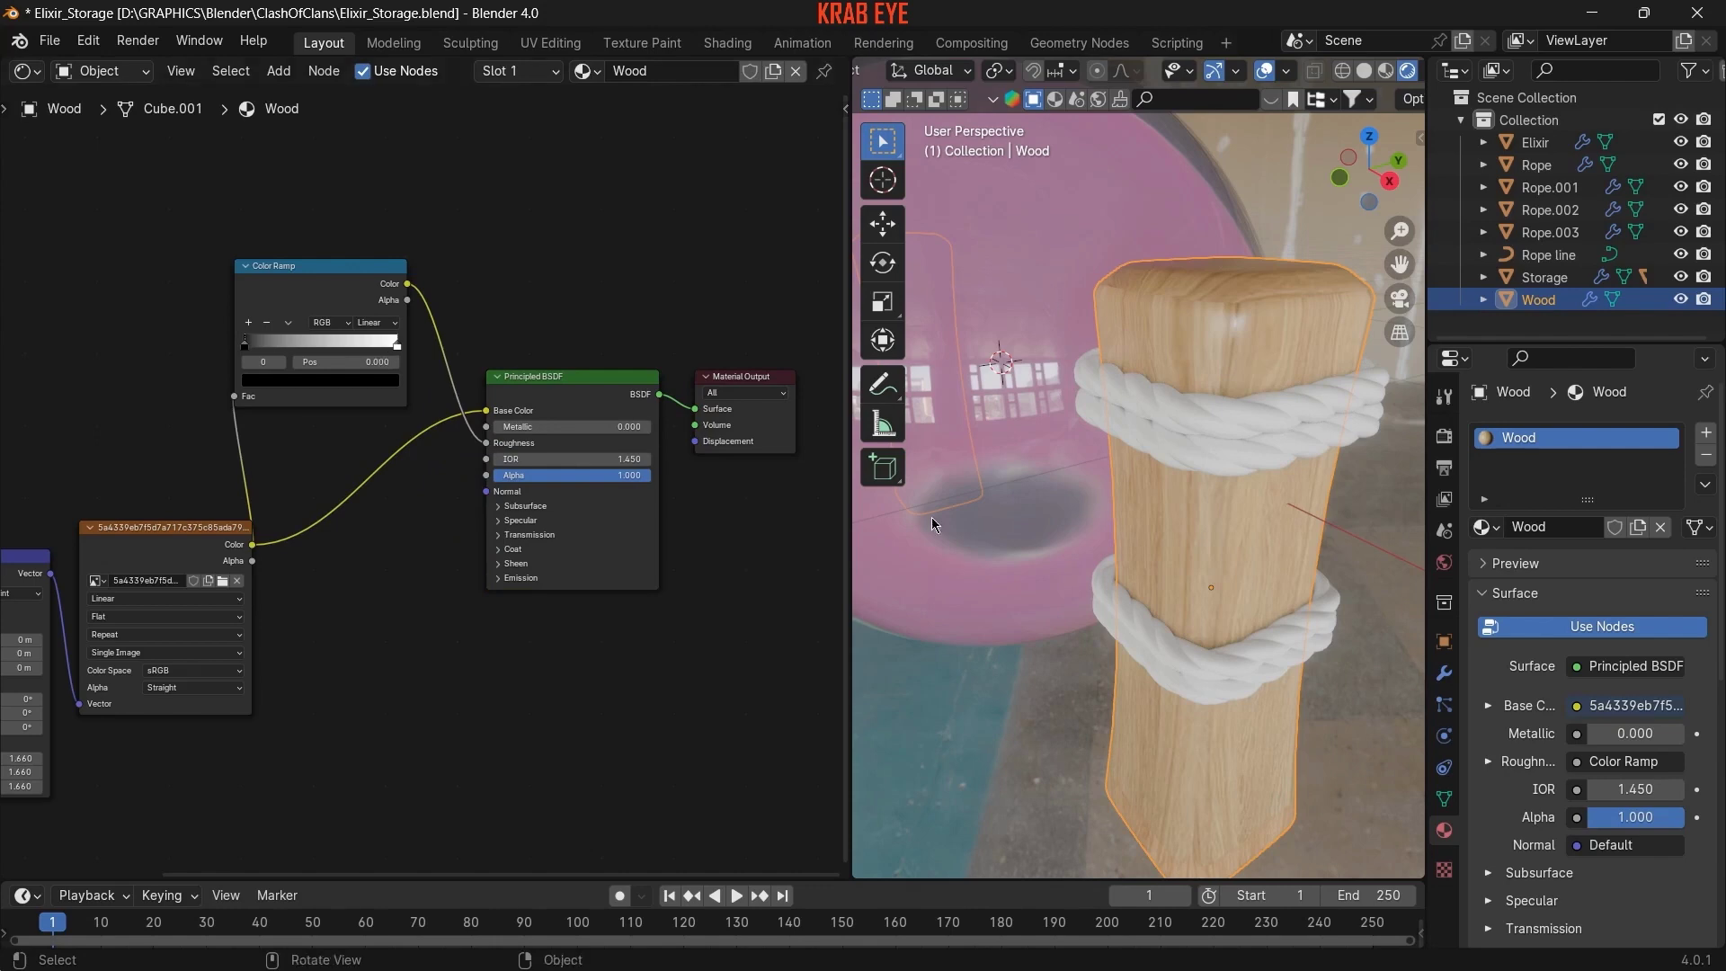
{"action": "key", "text": "z"}
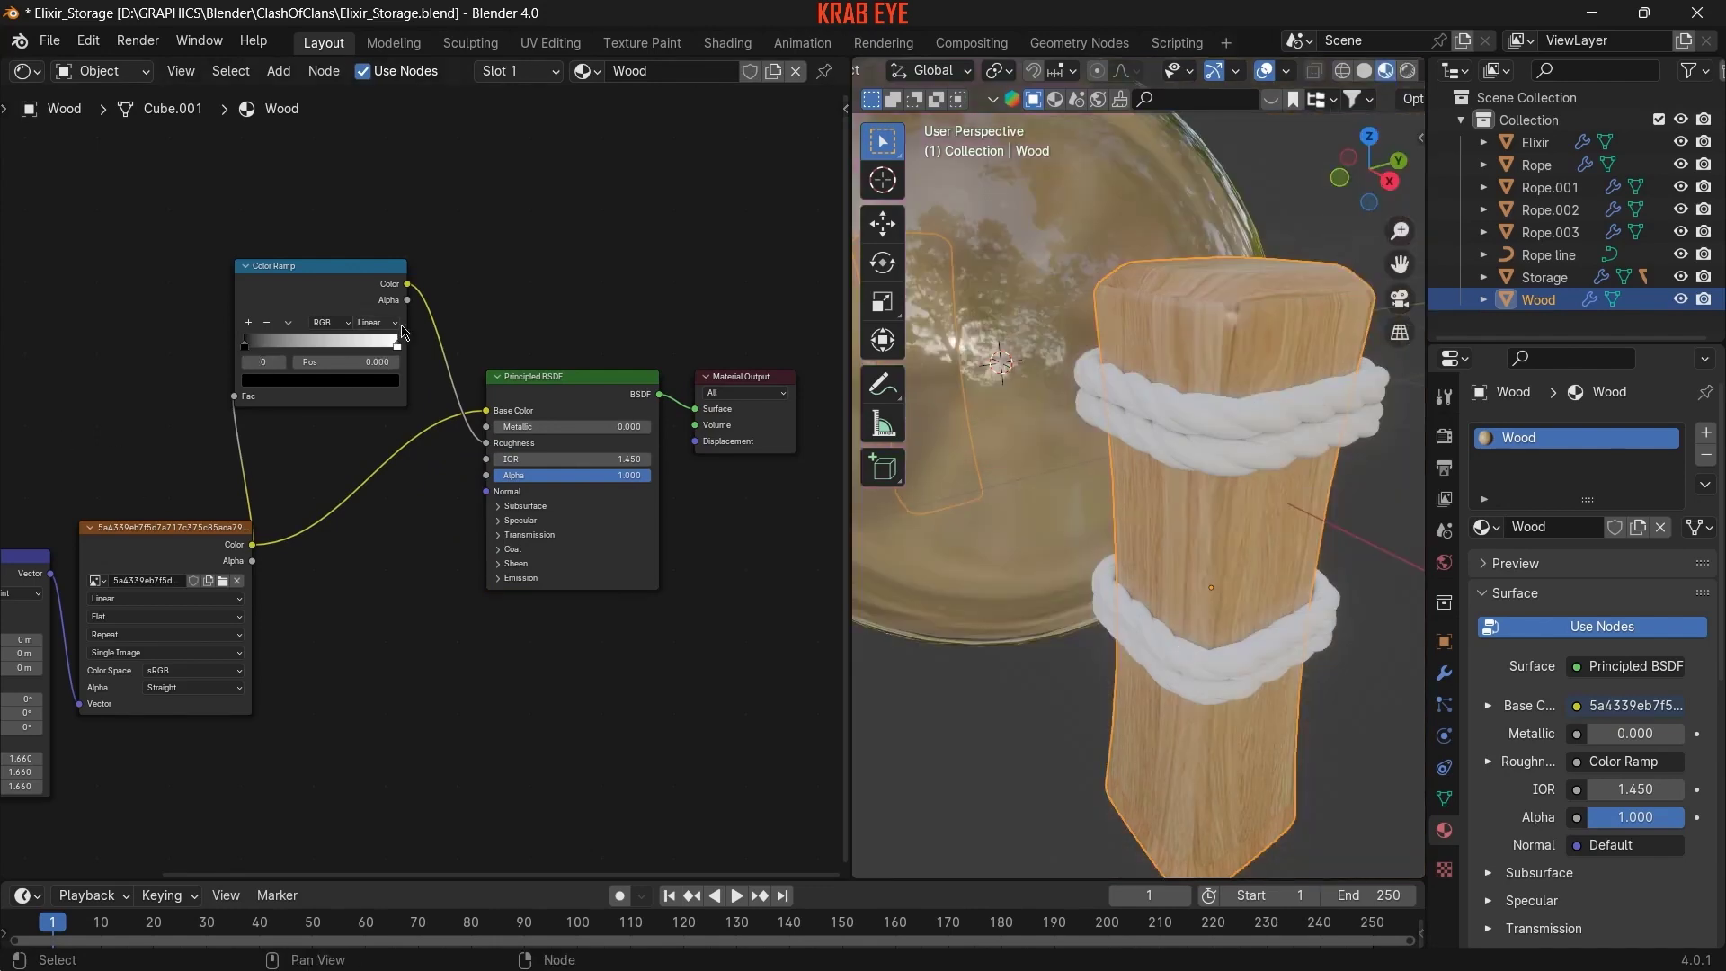
{"action": "scroll", "coordinate": [402, 333], "scroll_direction": "up", "scroll_amount": 3}
{"action": "left_click_drag", "start_coordinate": [454, 254], "coordinate": [291, 255]}
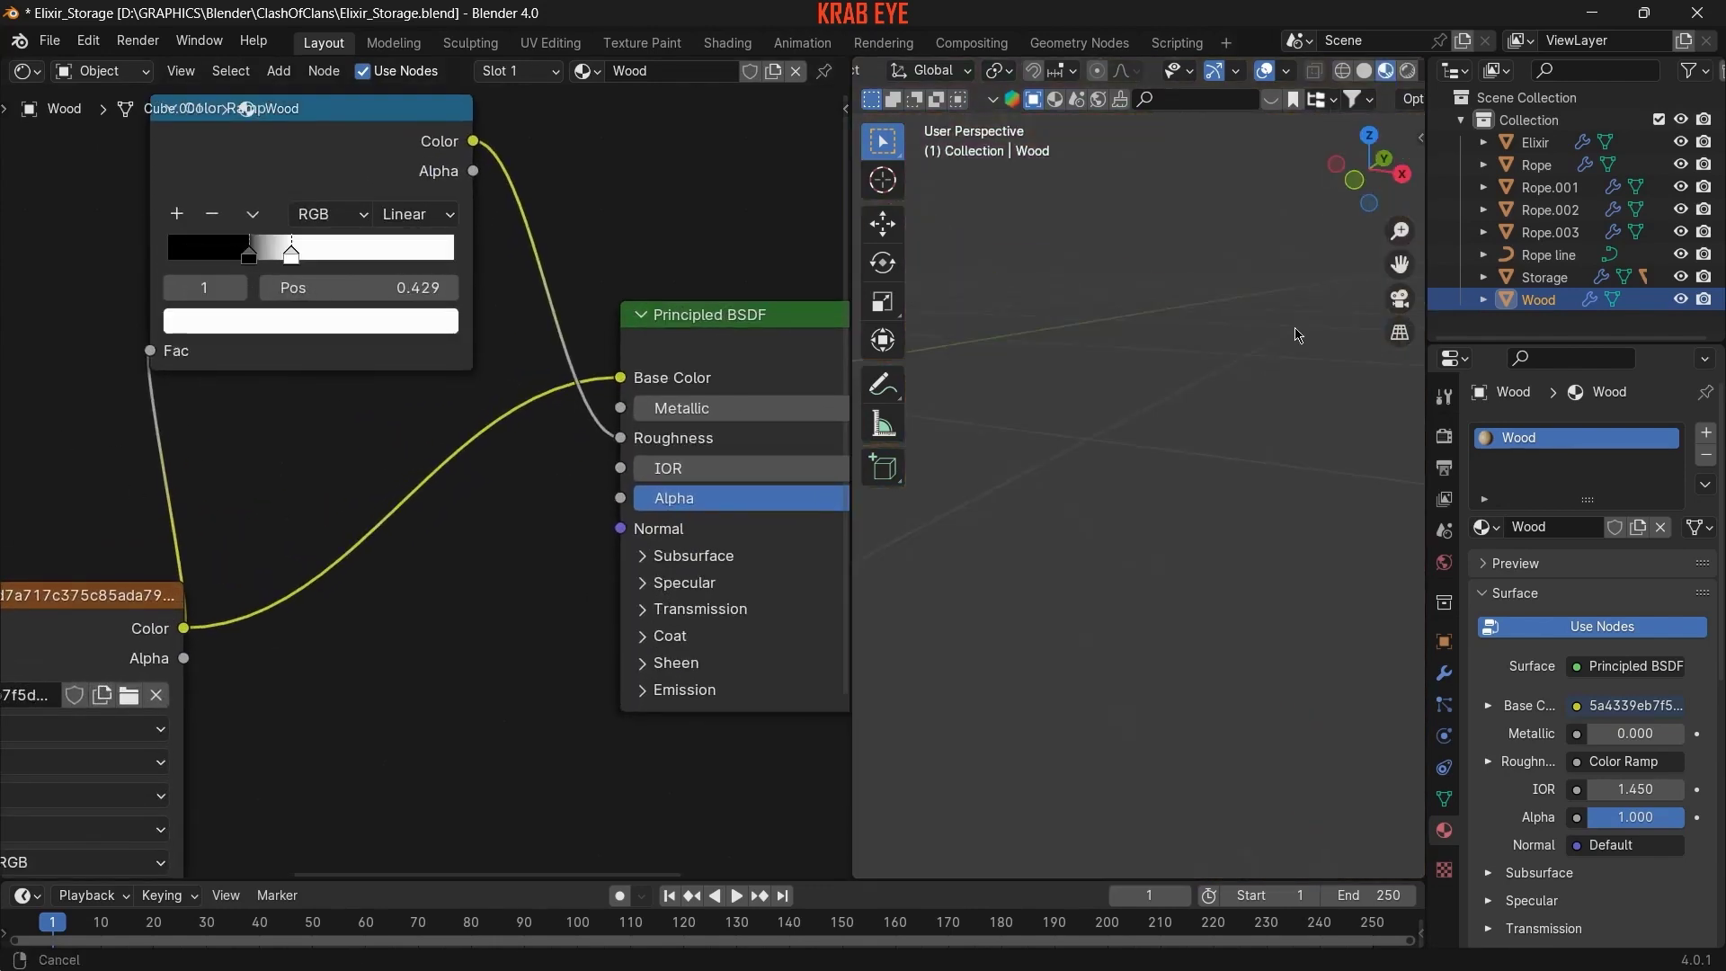
- Assign the existing Wood material to the flask cap and inspect it
{"action": "left_click", "coordinate": [1029, 425]}
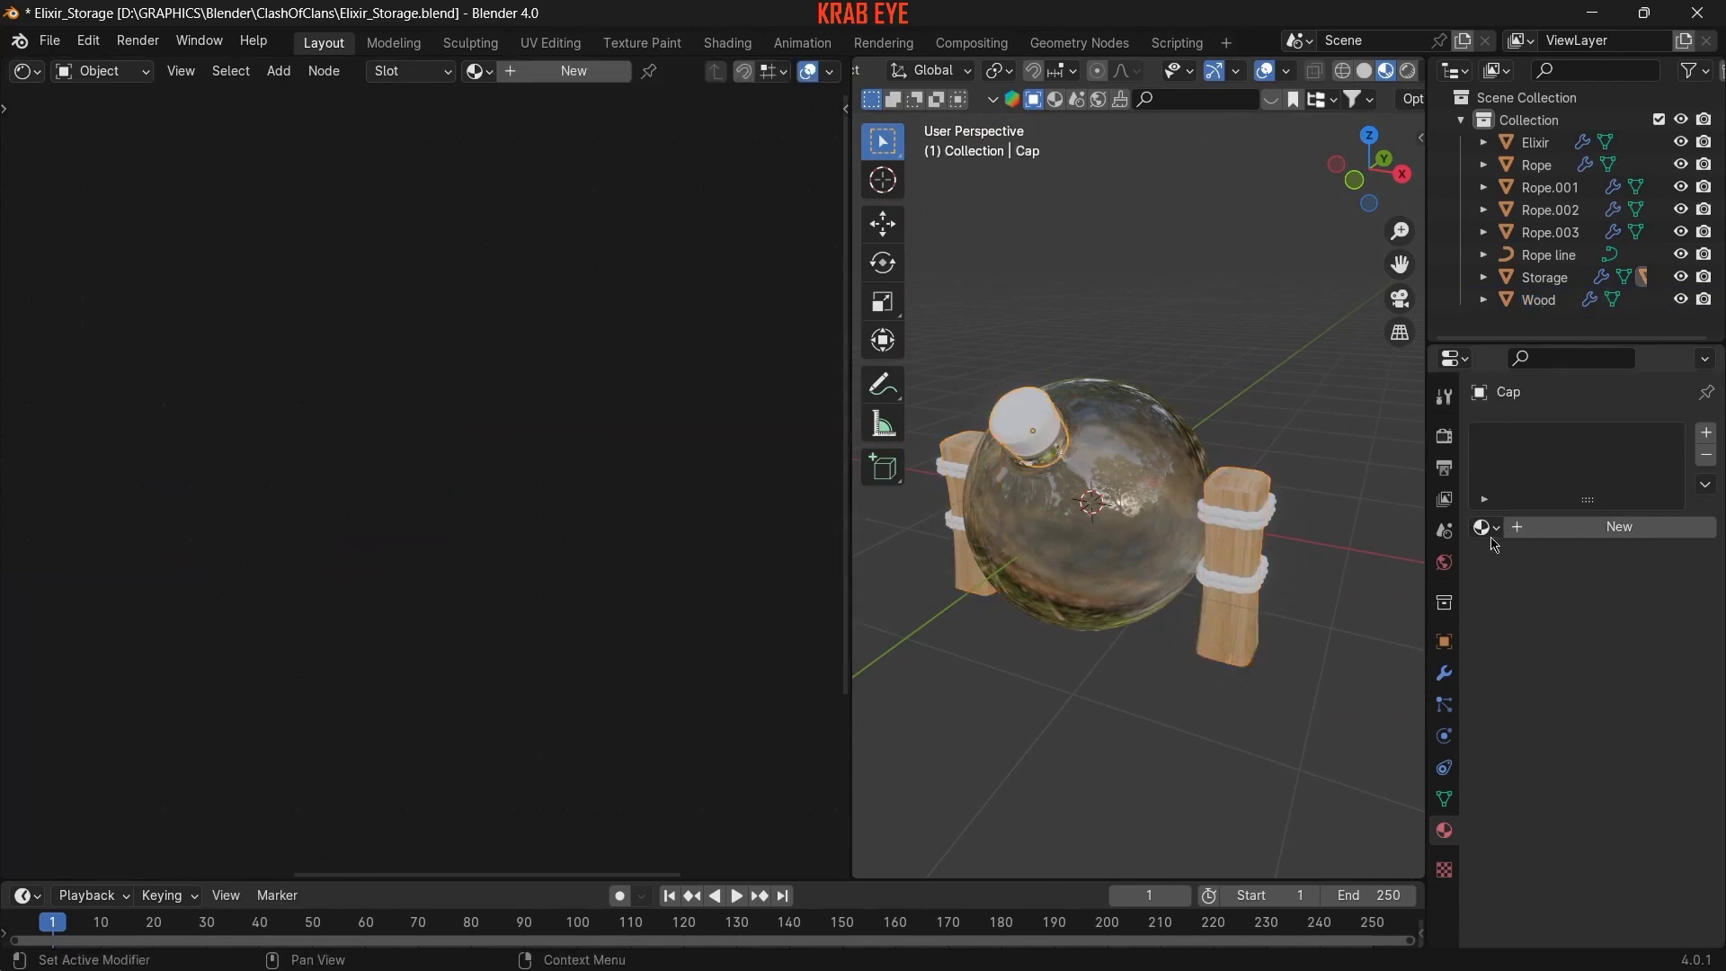
{"action": "left_click", "coordinate": [1483, 527]}
{"action": "left_click", "coordinate": [1259, 625]}
{"action": "key", "text": "KP_Decimal"}
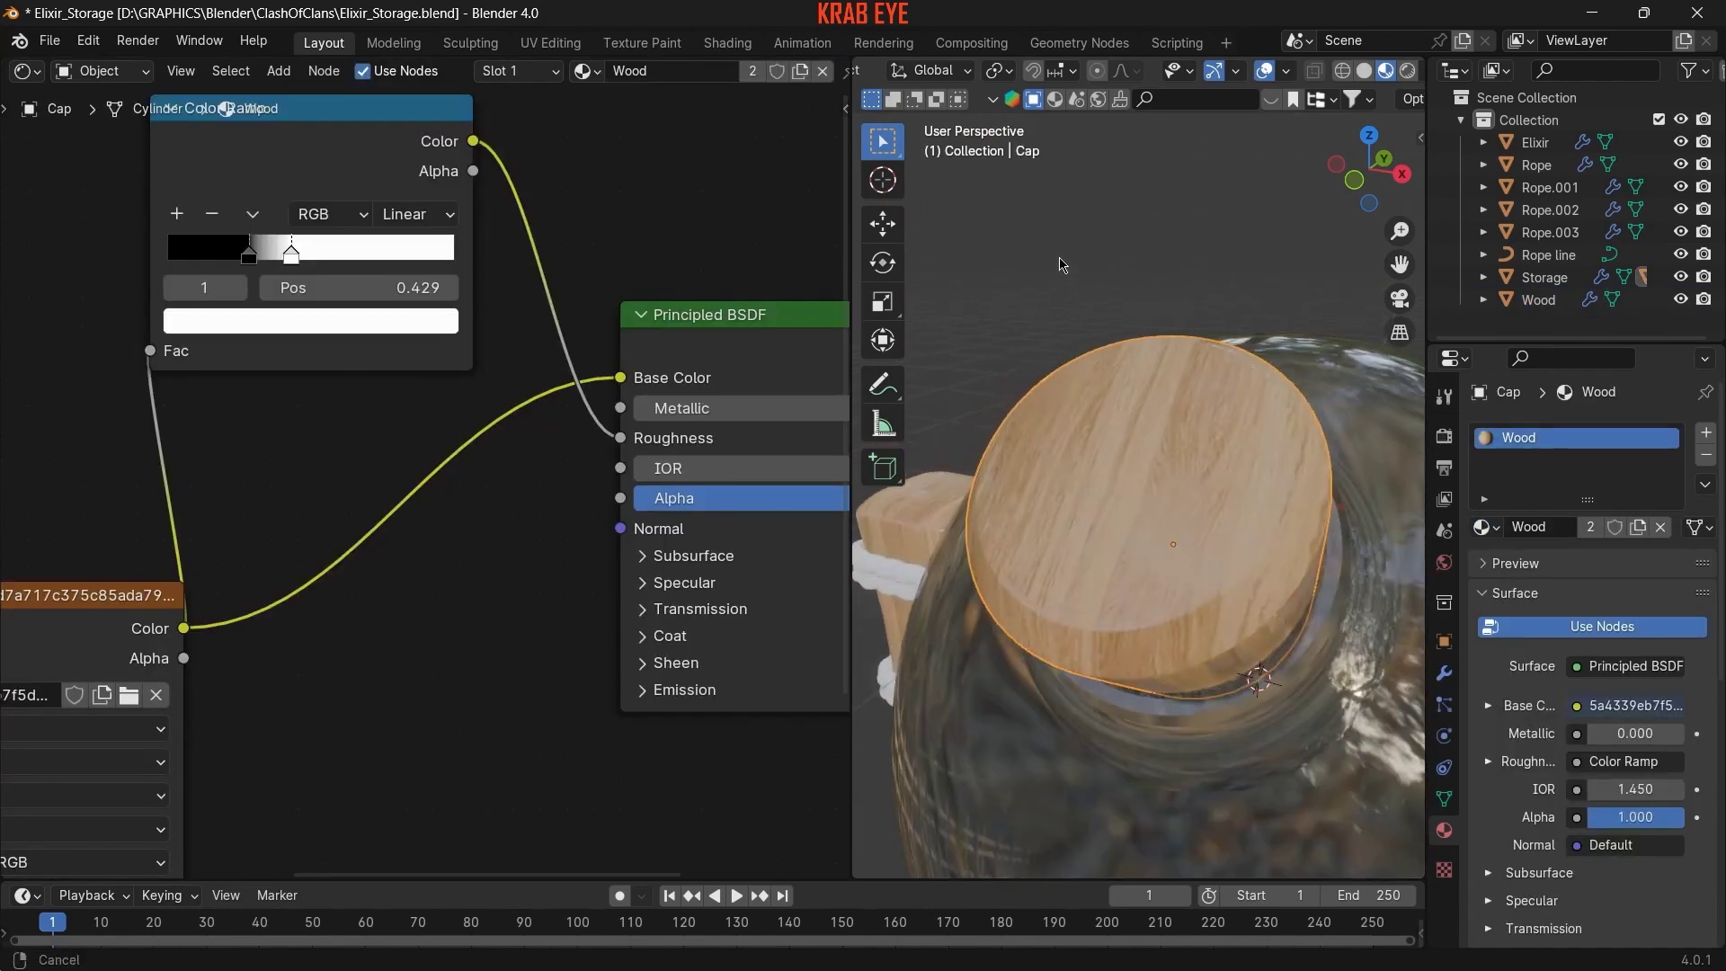
{"action": "mouse_move", "coordinate": [1062, 264]}
{"action": "middle_mouse_down"}
{"action": "mouse_move", "coordinate": [1144, 484]}
{"action": "mouse_move", "coordinate": [1046, 479]}
{"action": "mouse_move", "coordinate": [1061, 552]}
{"action": "mouse_move", "coordinate": [1125, 471]}
{"action": "mouse_move", "coordinate": [958, 517]}
{"action": "mouse_move", "coordinate": [1250, 445]}
{"action": "middle_mouse_up"}
{"action": "scroll", "coordinate": [1126, 471], "scroll_direction": "down", "scroll_amount": 5}
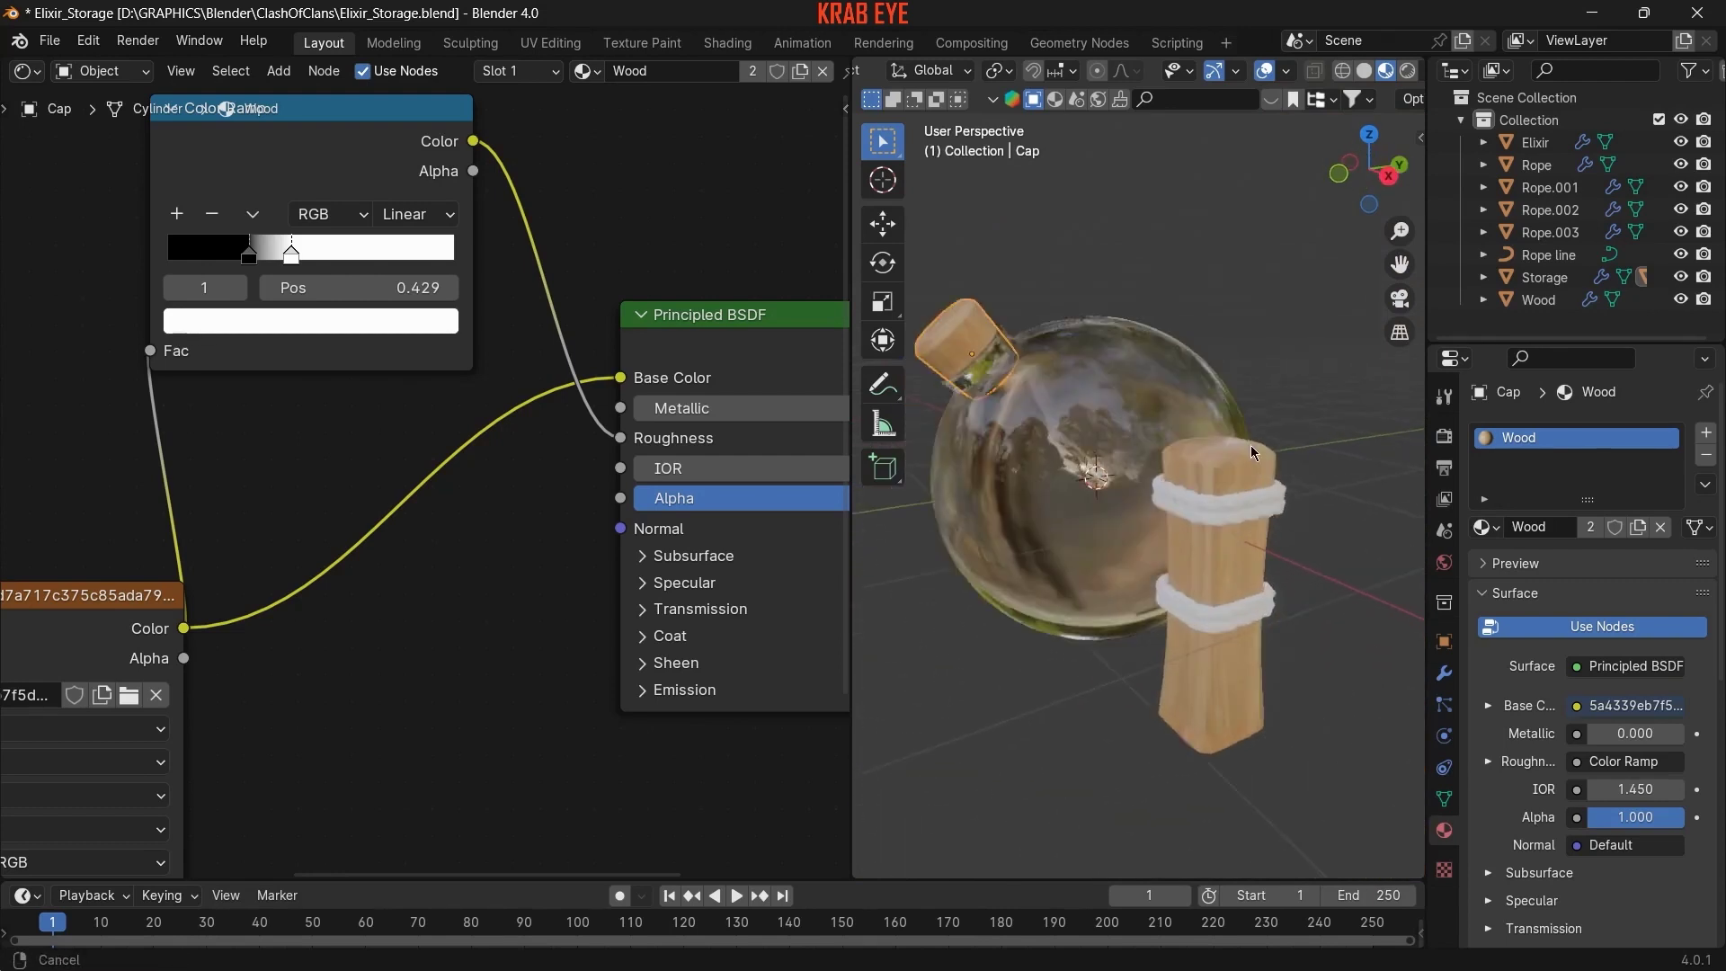
{"action": "scroll", "coordinate": [1250, 445], "scroll_direction": "up", "scroll_amount": 3}
{"action": "left_click", "coordinate": [1238, 425]}
- Create a new rope material named Rope with a yellow base colour
{"action": "left_click", "coordinate": [1532, 520]}
{"action": "double_click", "coordinate": [1530, 440]}
{"action": "type", "text": "Rope"}
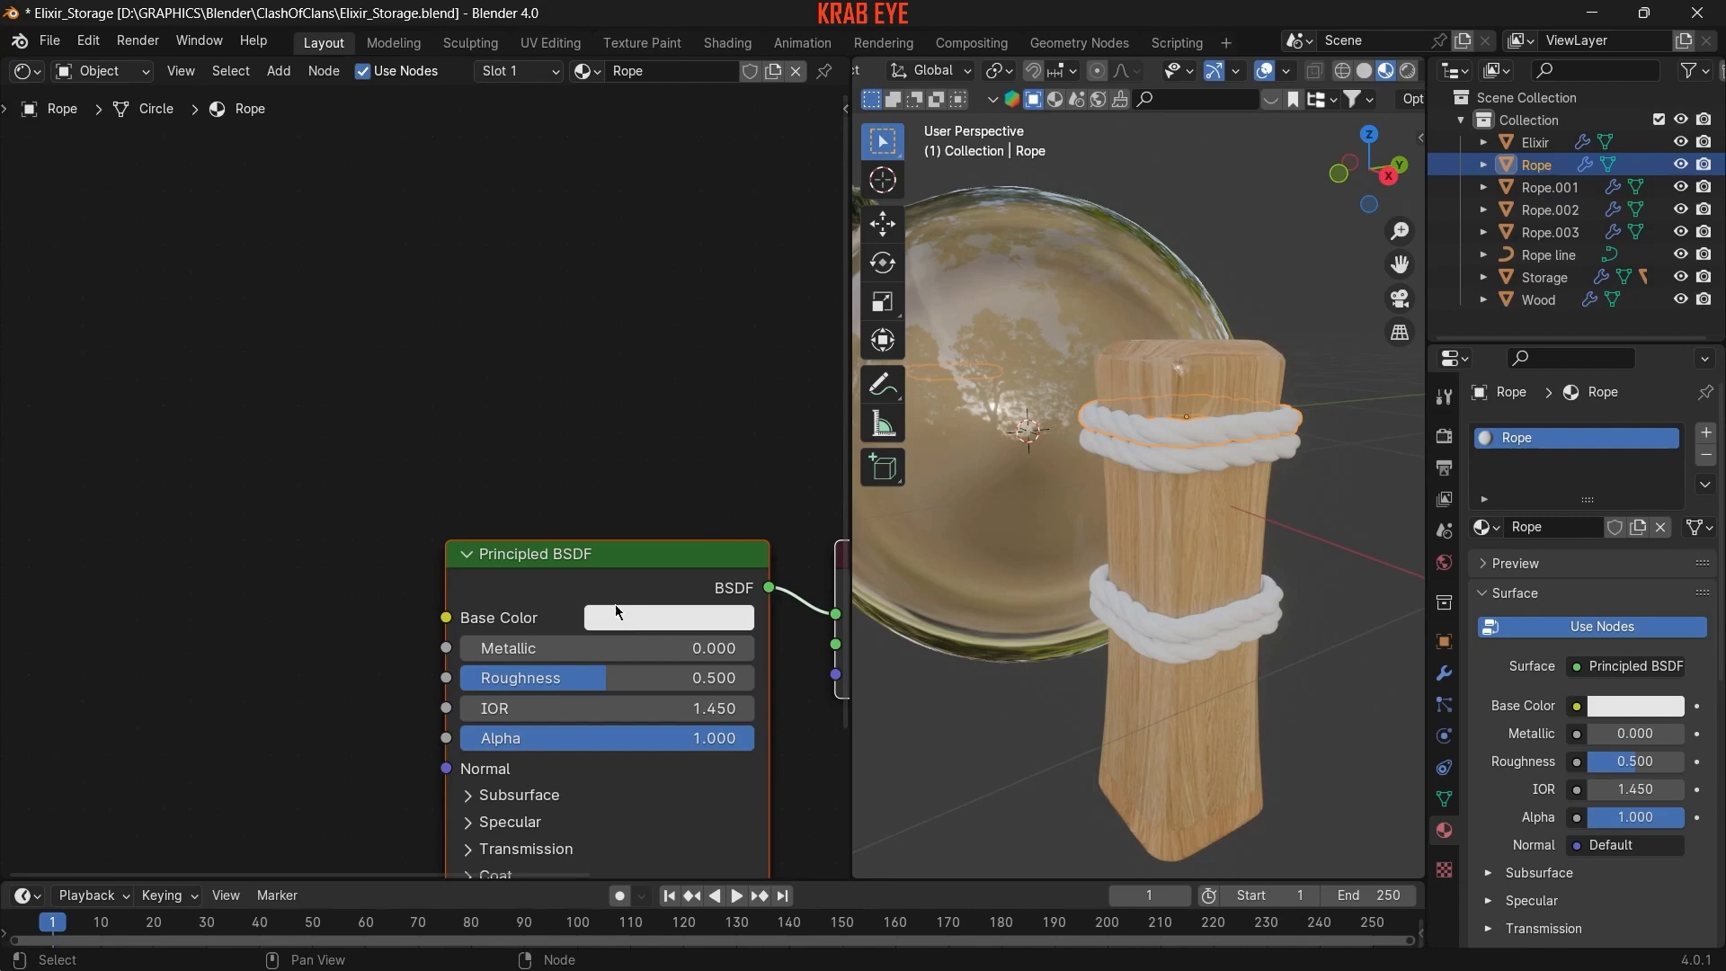
{"action": "left_click", "coordinate": [617, 615]}
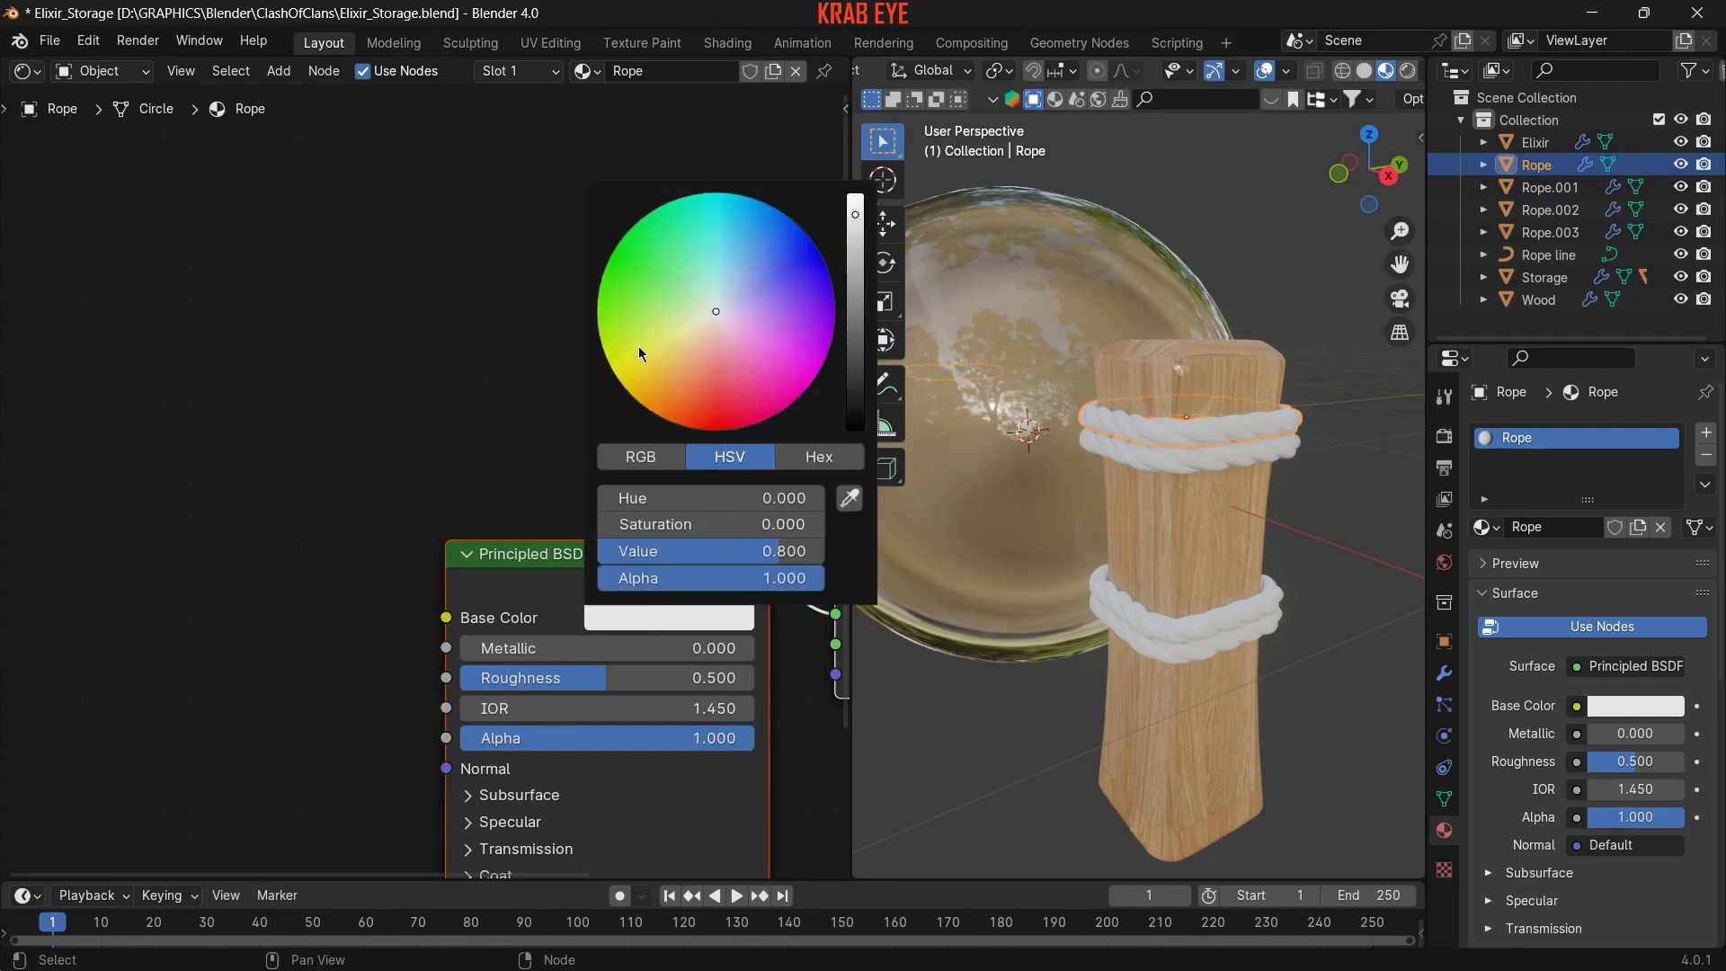
{"action": "left_click", "coordinate": [667, 354]}
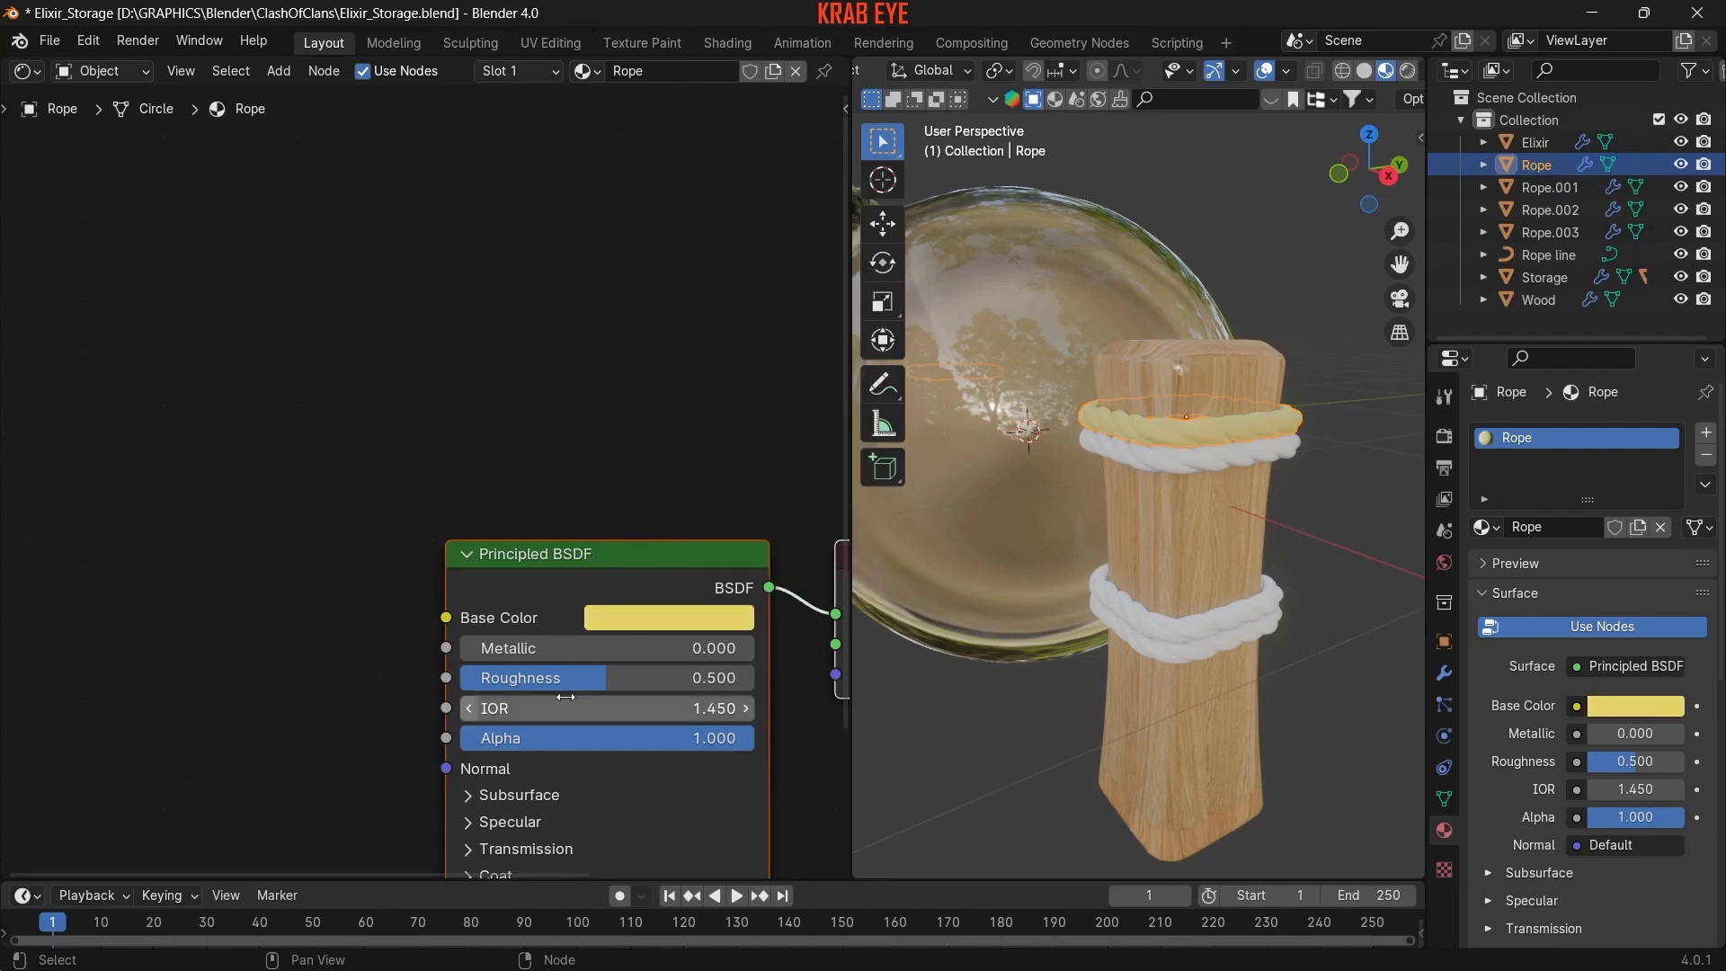
- Add a Color Ramp node left of the rope's shader
{"action": "key", "text": "KP_Decimal"}
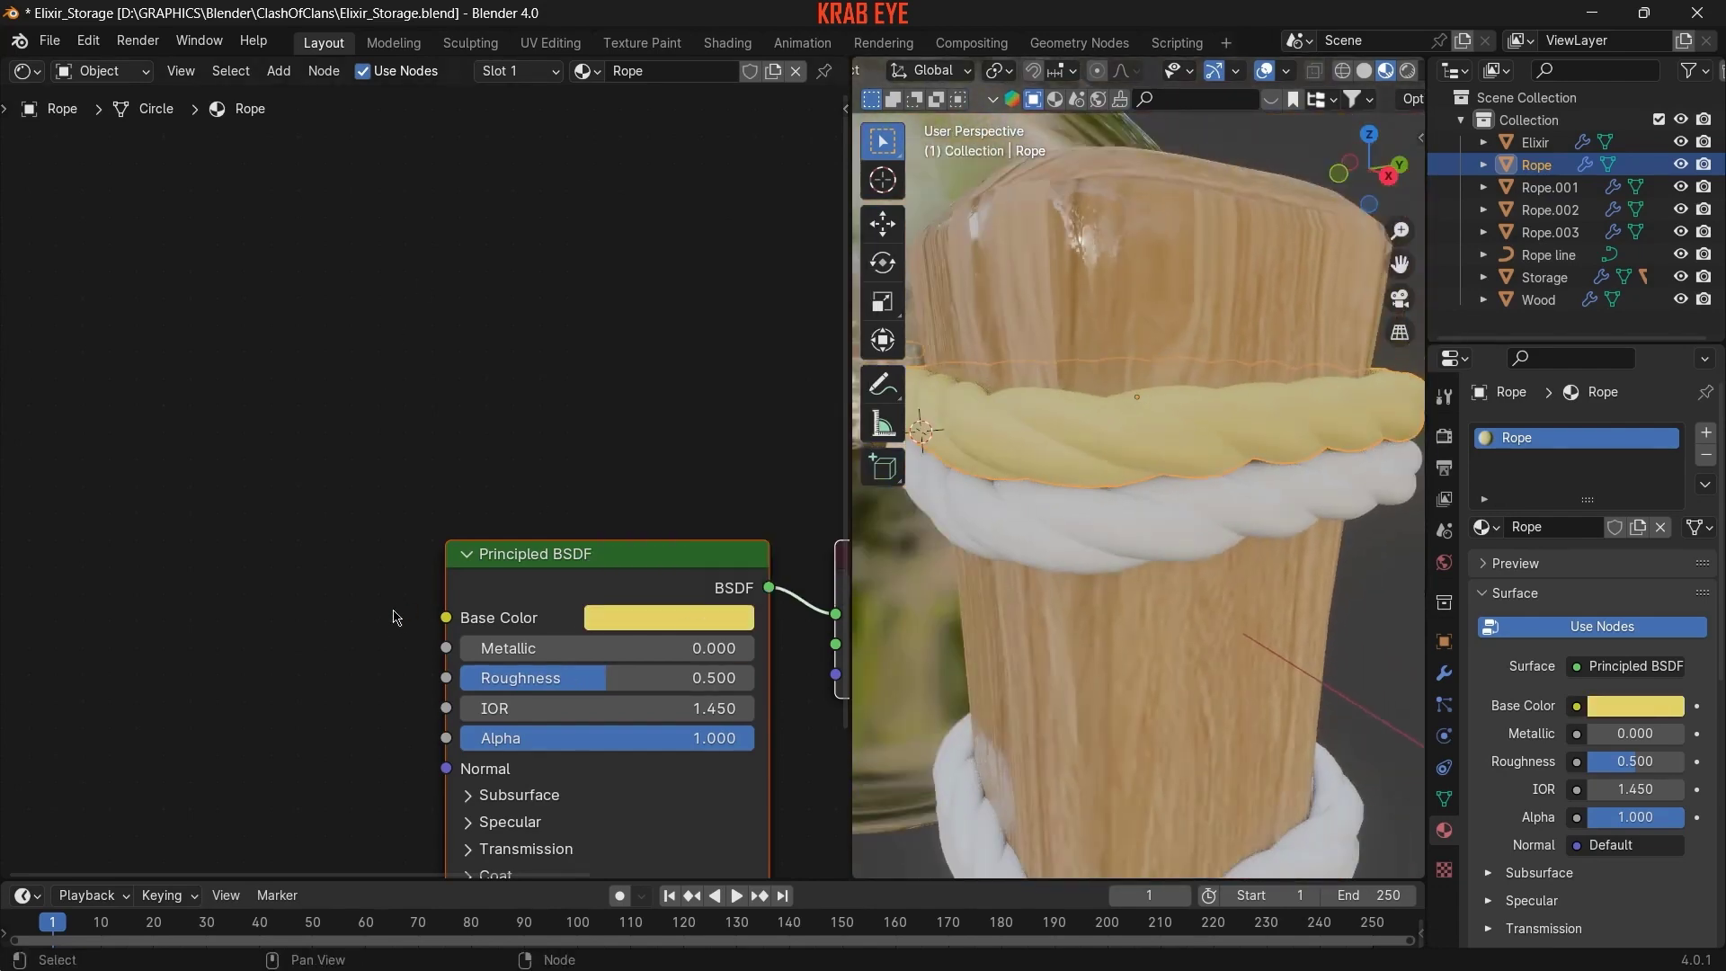
{"action": "middle_click_drag", "start_coordinate": [390, 601], "coordinate": [377, 321]}
{"action": "left_click", "coordinate": [349, 333]}
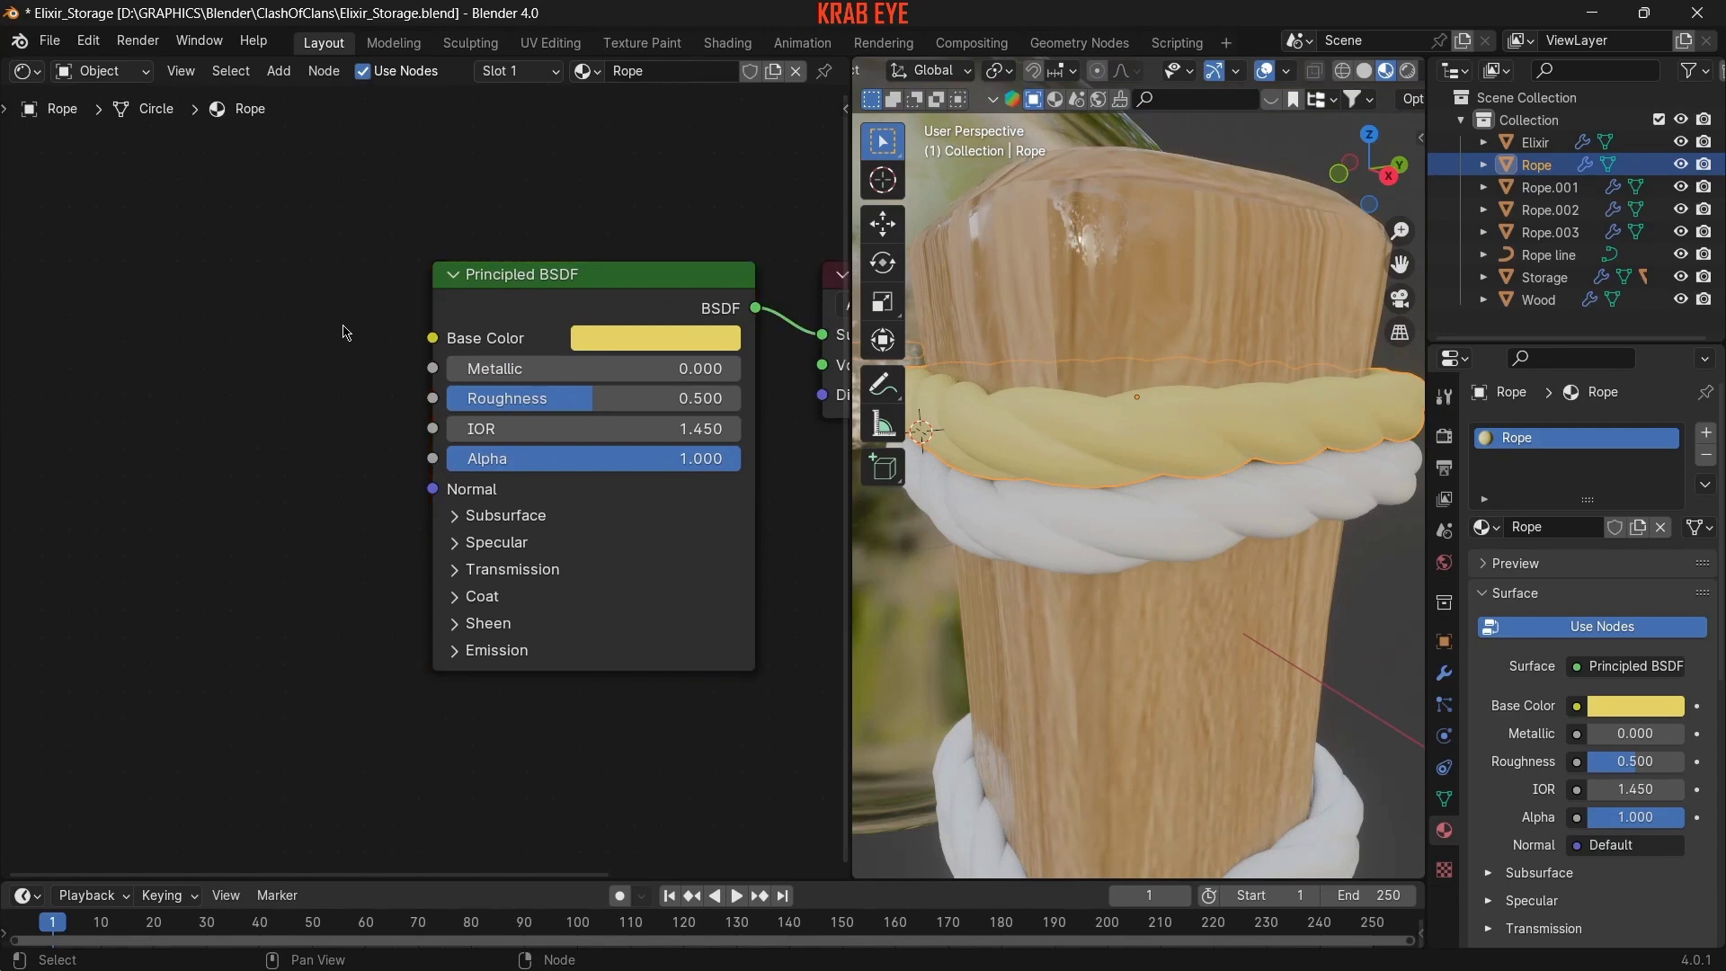
{"action": "key", "text": "shift+a"}
{"action": "type", "text": "c"}
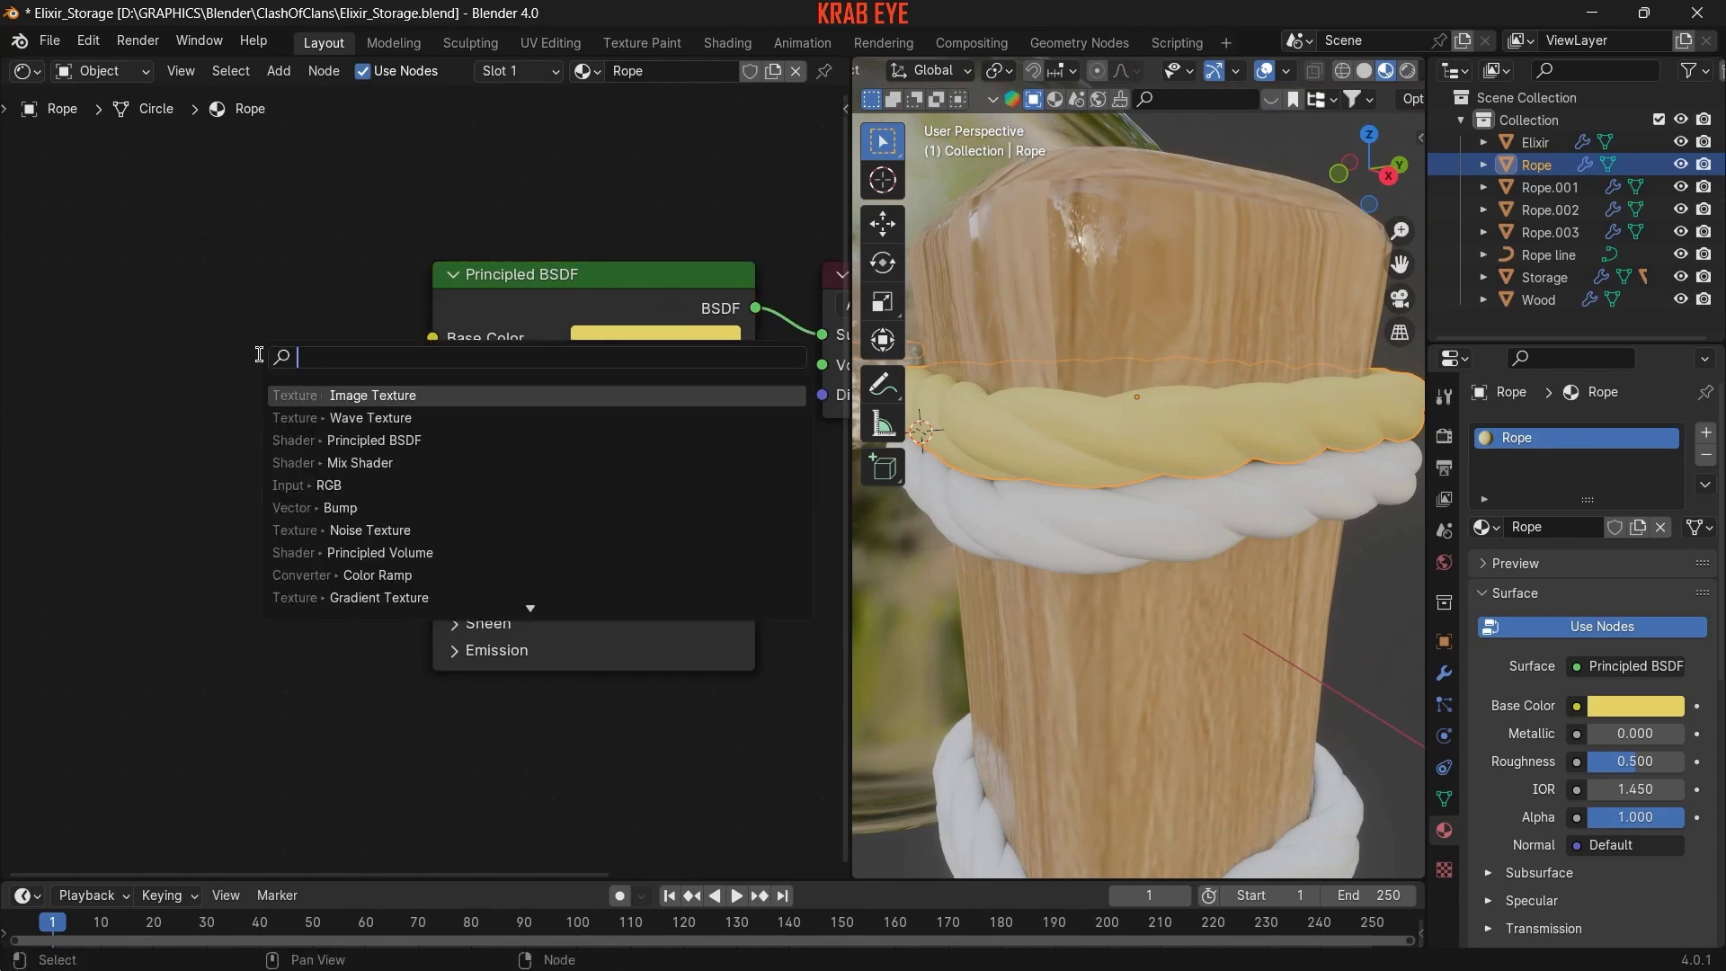
{"action": "type", "text": "olo"}
{"action": "left_click", "coordinate": [378, 418]}
{"action": "left_click", "coordinate": [178, 401]}
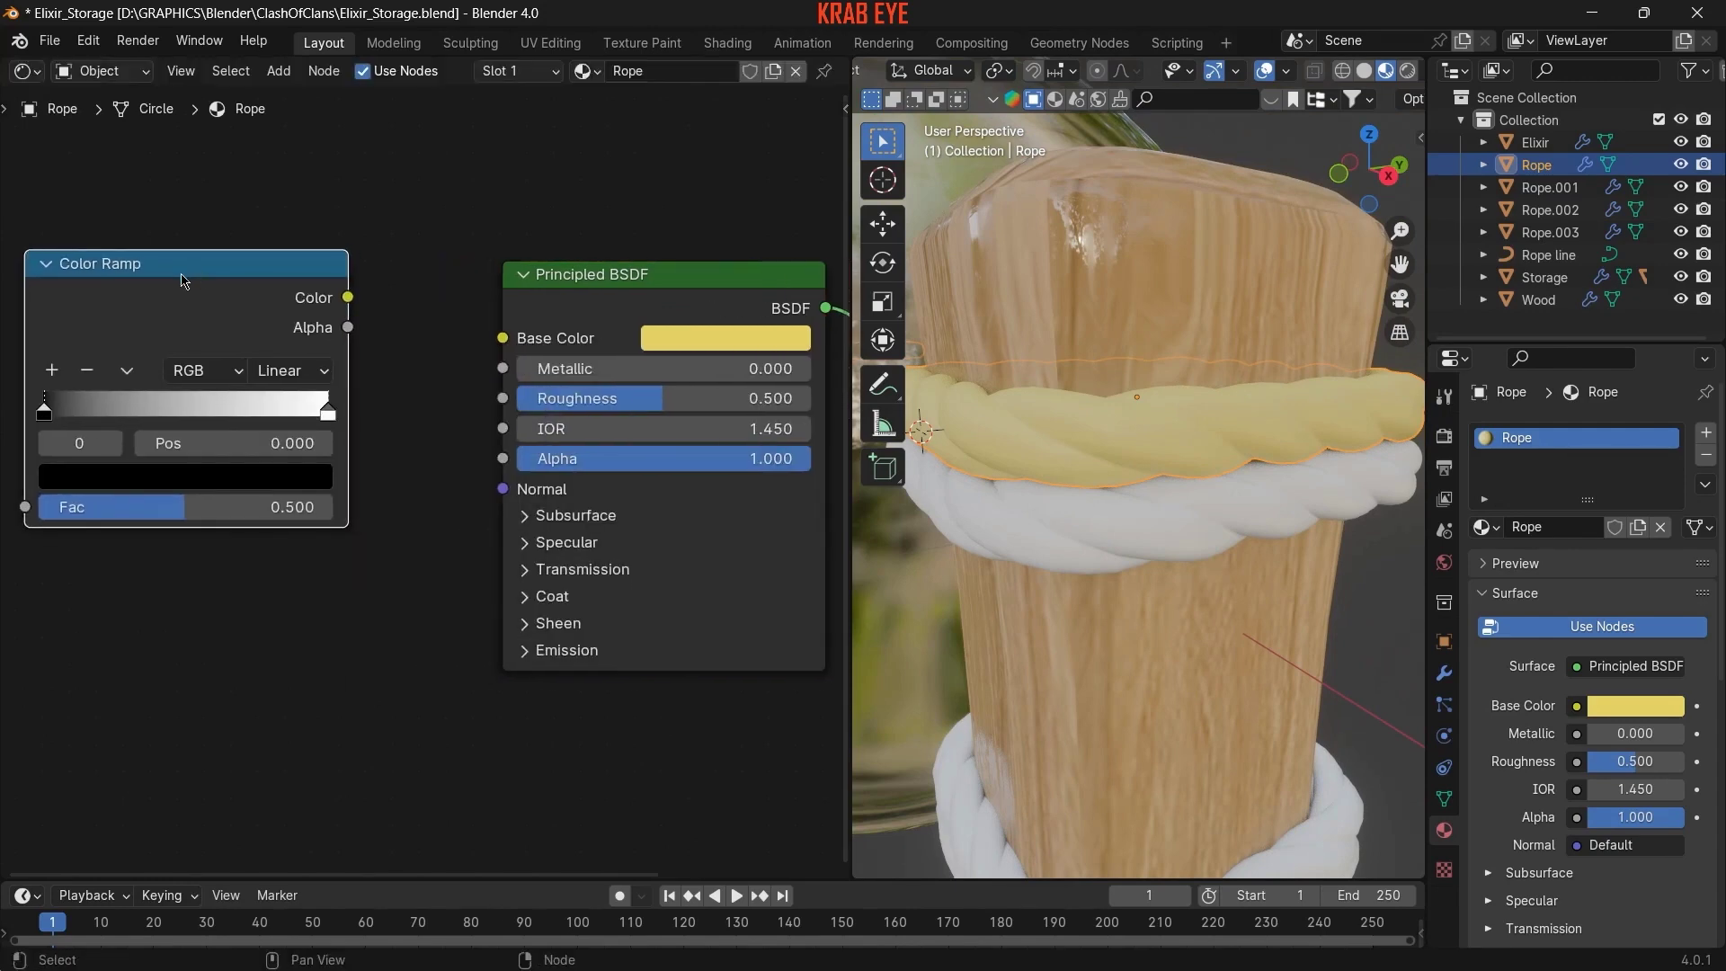
{"action": "middle_click_drag", "start_coordinate": [177, 401], "coordinate": [109, 394]}
- Add a Wave Texture feeding the ramp's Fac, with the ramp into Base Color
{"action": "key", "text": "shift+a"}
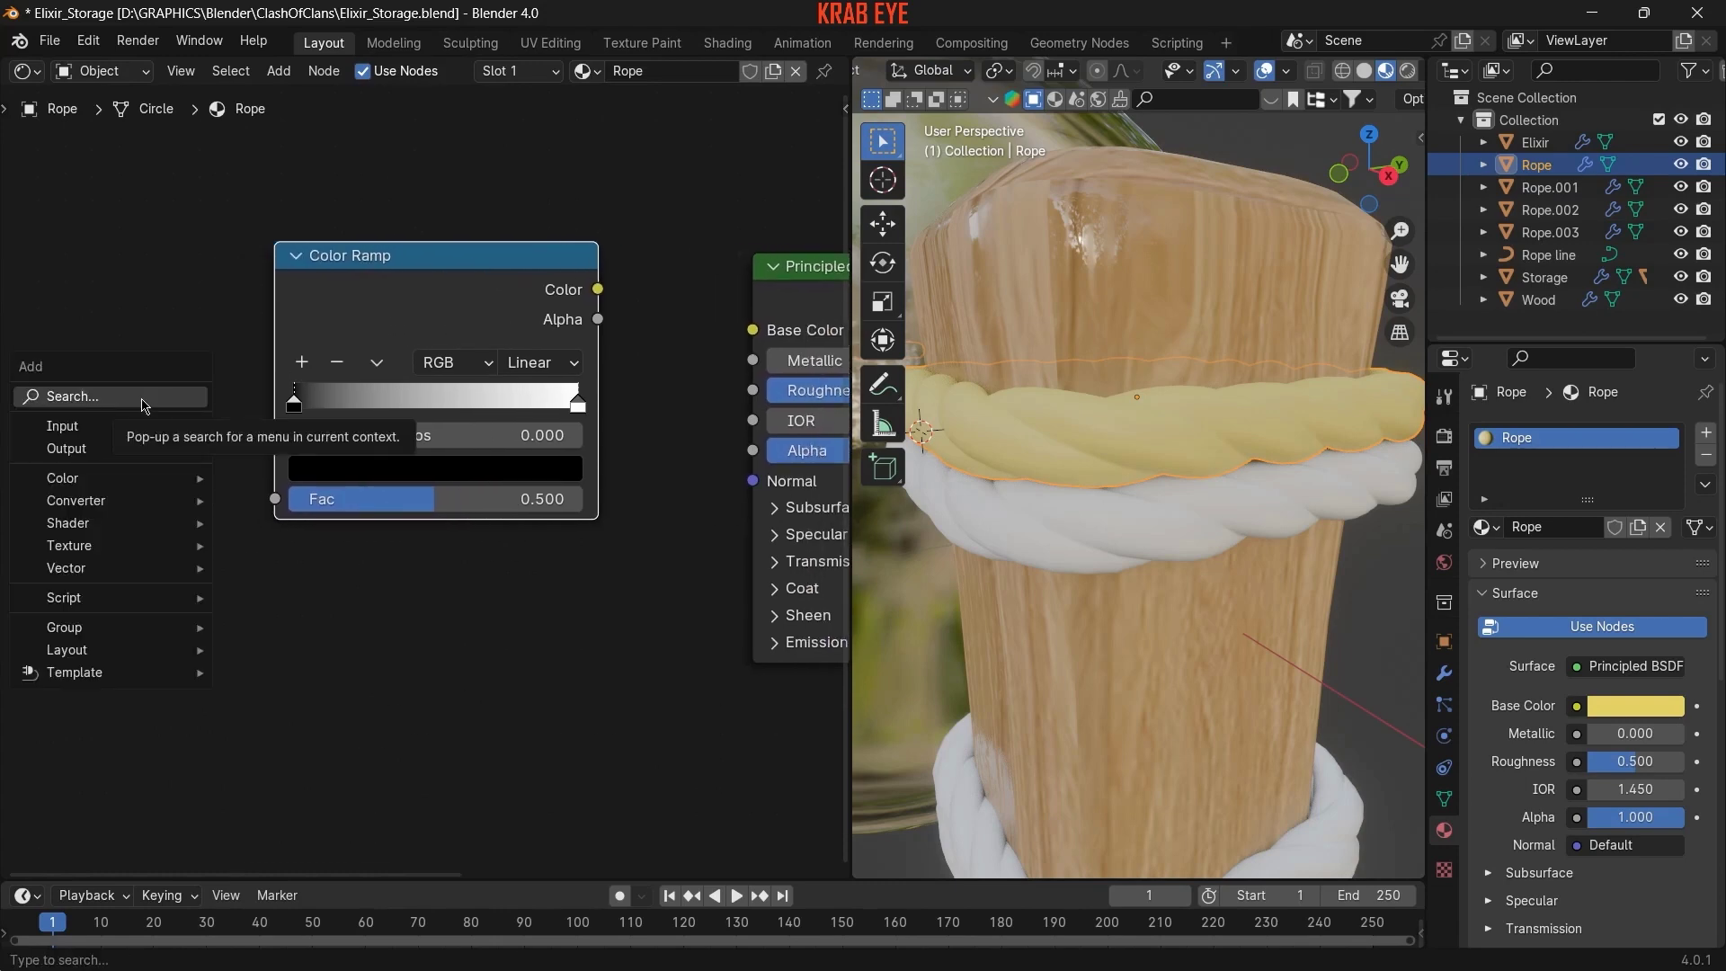
{"action": "type", "text": "wave"}
{"action": "left_click", "coordinate": [99, 462]}
{"action": "left_click", "coordinate": [110, 246]}
{"action": "left_click_drag", "start_coordinate": [308, 321], "coordinate": [455, 500]}
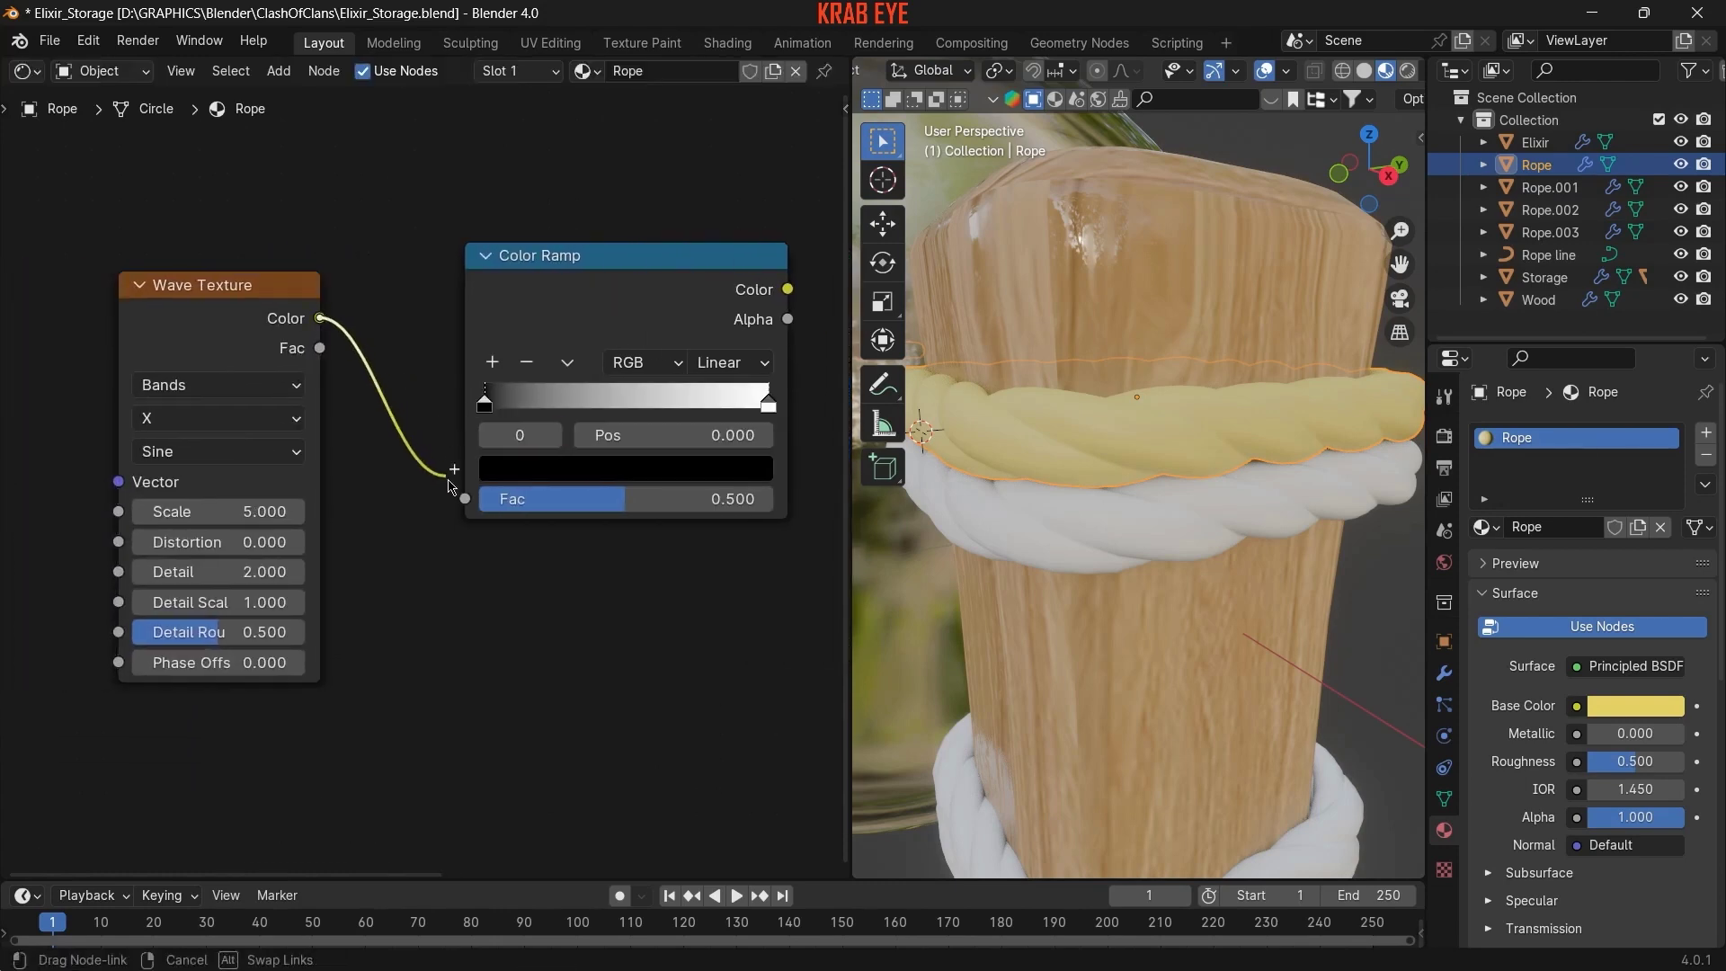
{"action": "middle_click_drag", "start_coordinate": [783, 304], "coordinate": [512, 245]}
{"action": "left_click_drag", "start_coordinate": [511, 233], "coordinate": [666, 274]}
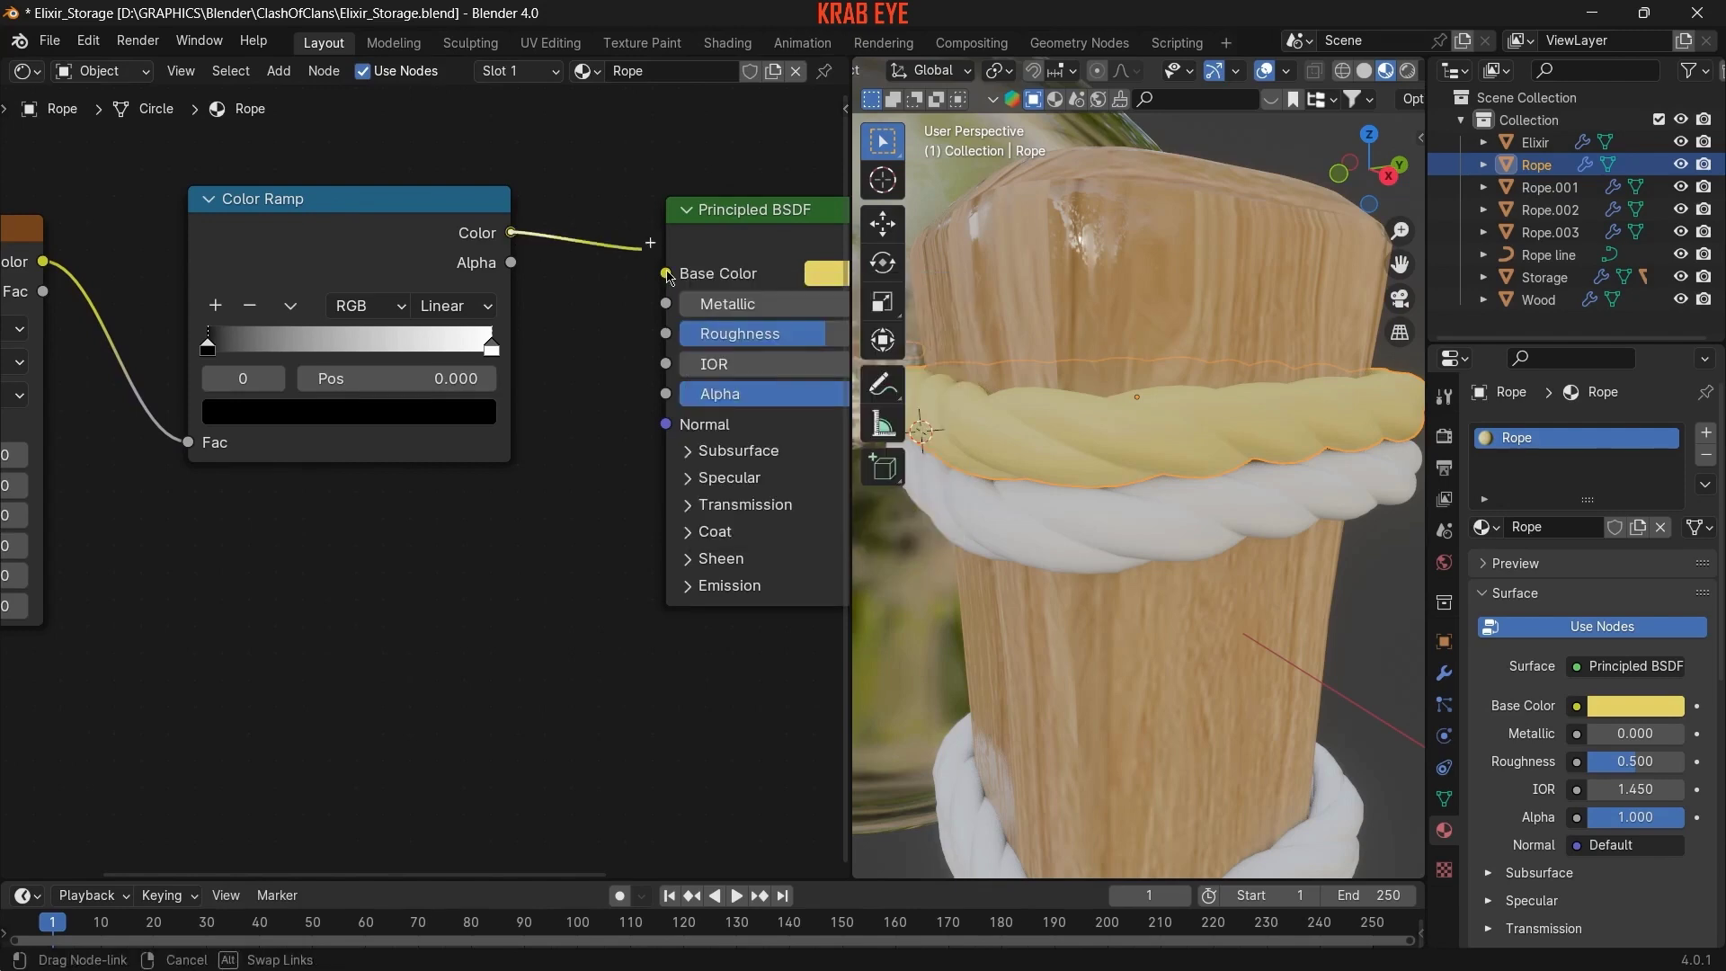
- Set the ramp's right colour stop to yellow
{"action": "middle_click_drag", "start_coordinate": [589, 405], "coordinate": [506, 426]}
{"action": "left_click", "coordinate": [409, 369]}
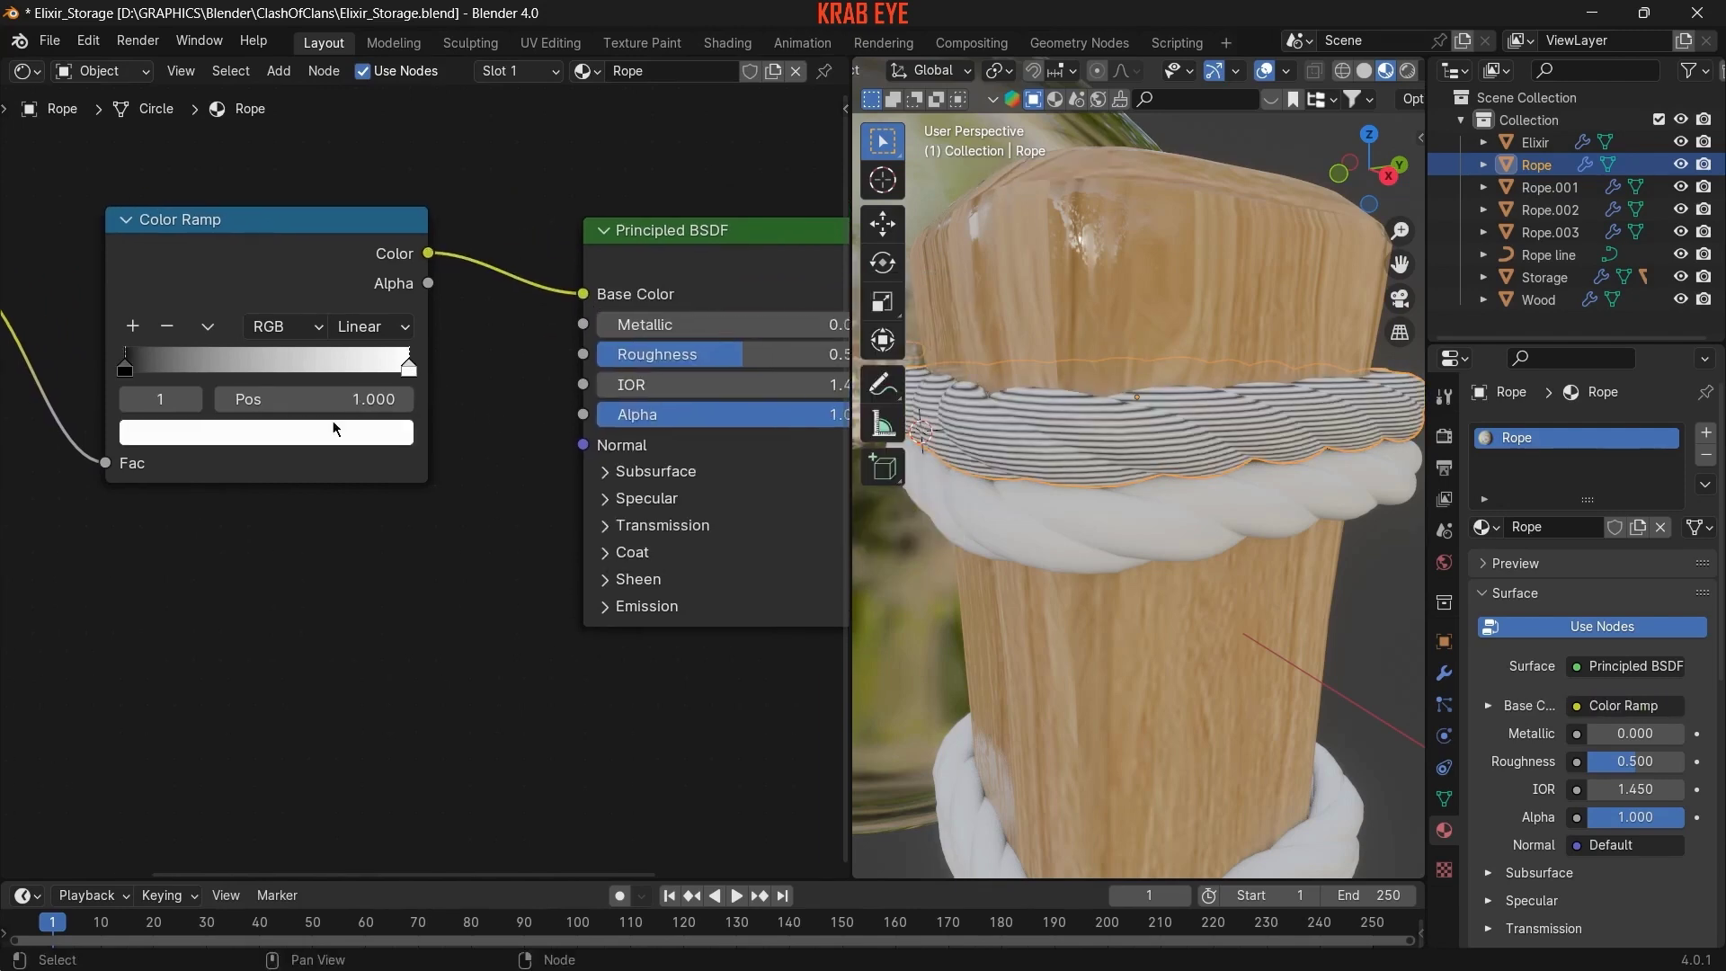
{"action": "left_click", "coordinate": [333, 432]}
{"action": "left_click", "coordinate": [189, 629]}
{"action": "middle_click_drag", "start_coordinate": [189, 629], "coordinate": [836, 620]}
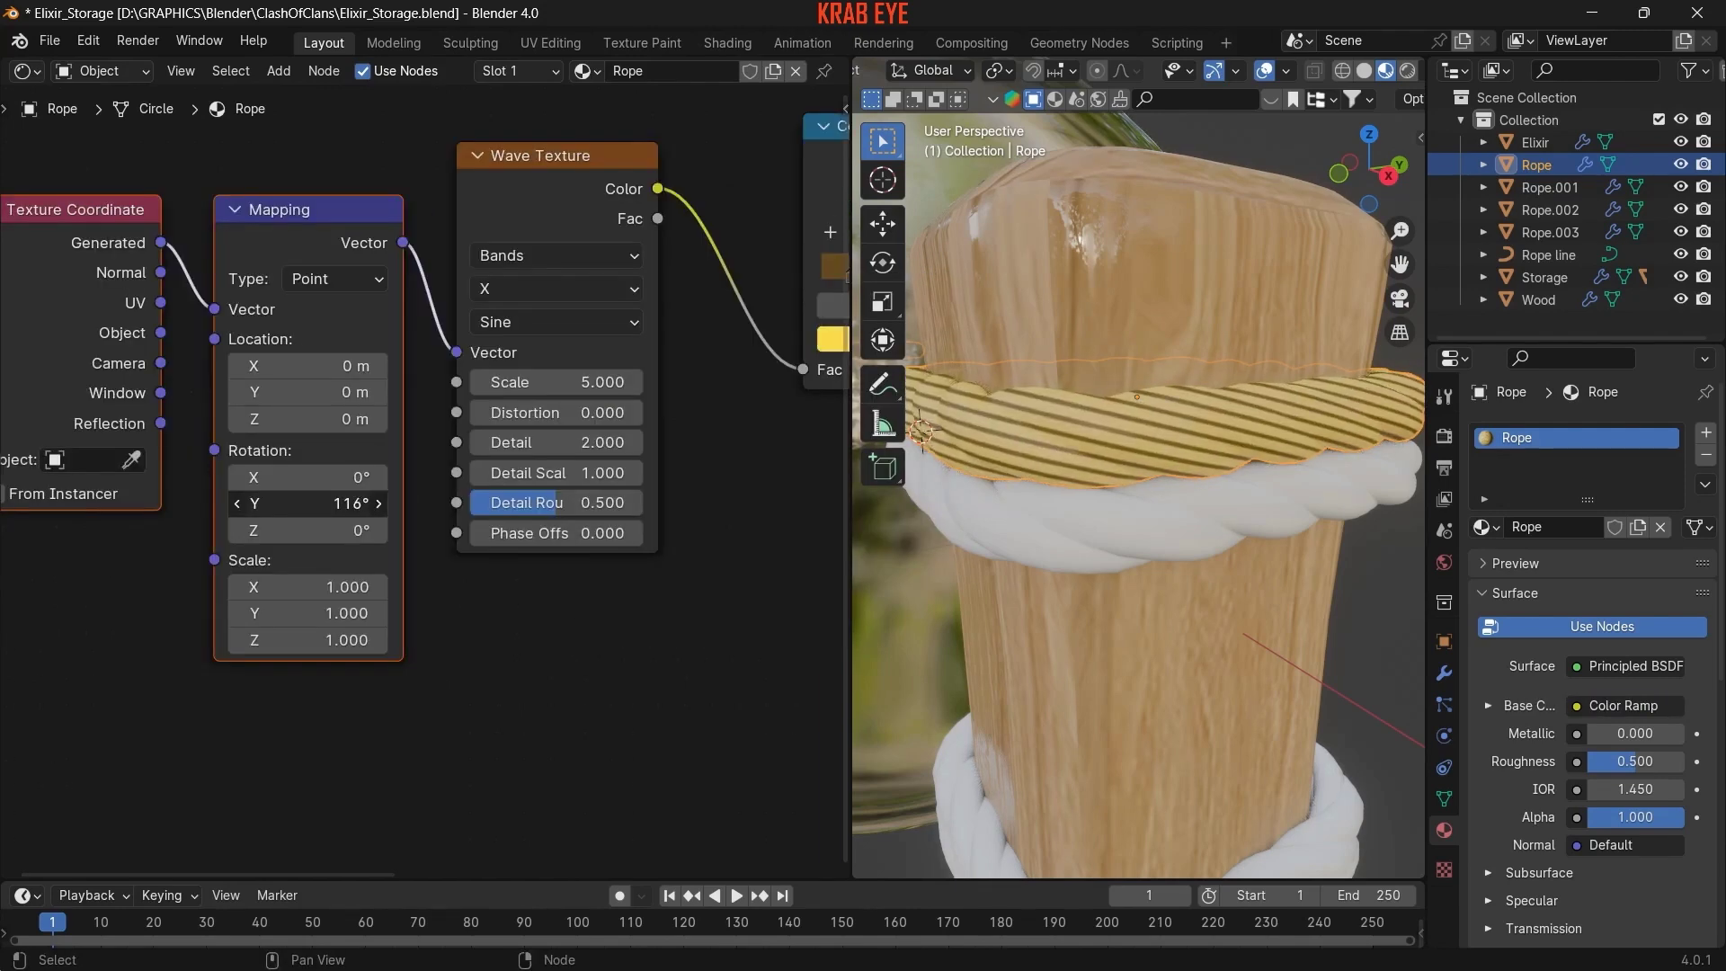
- Check the rope stripes and nudge the ramp's first stop to 0.004
{"action": "middle_click_drag", "start_coordinate": [1196, 483], "coordinate": [1179, 387]}
{"action": "scroll", "coordinate": [1179, 387], "scroll_direction": "down", "scroll_amount": 3}
{"action": "scroll", "coordinate": [1151, 703], "scroll_direction": "down", "scroll_amount": 2}
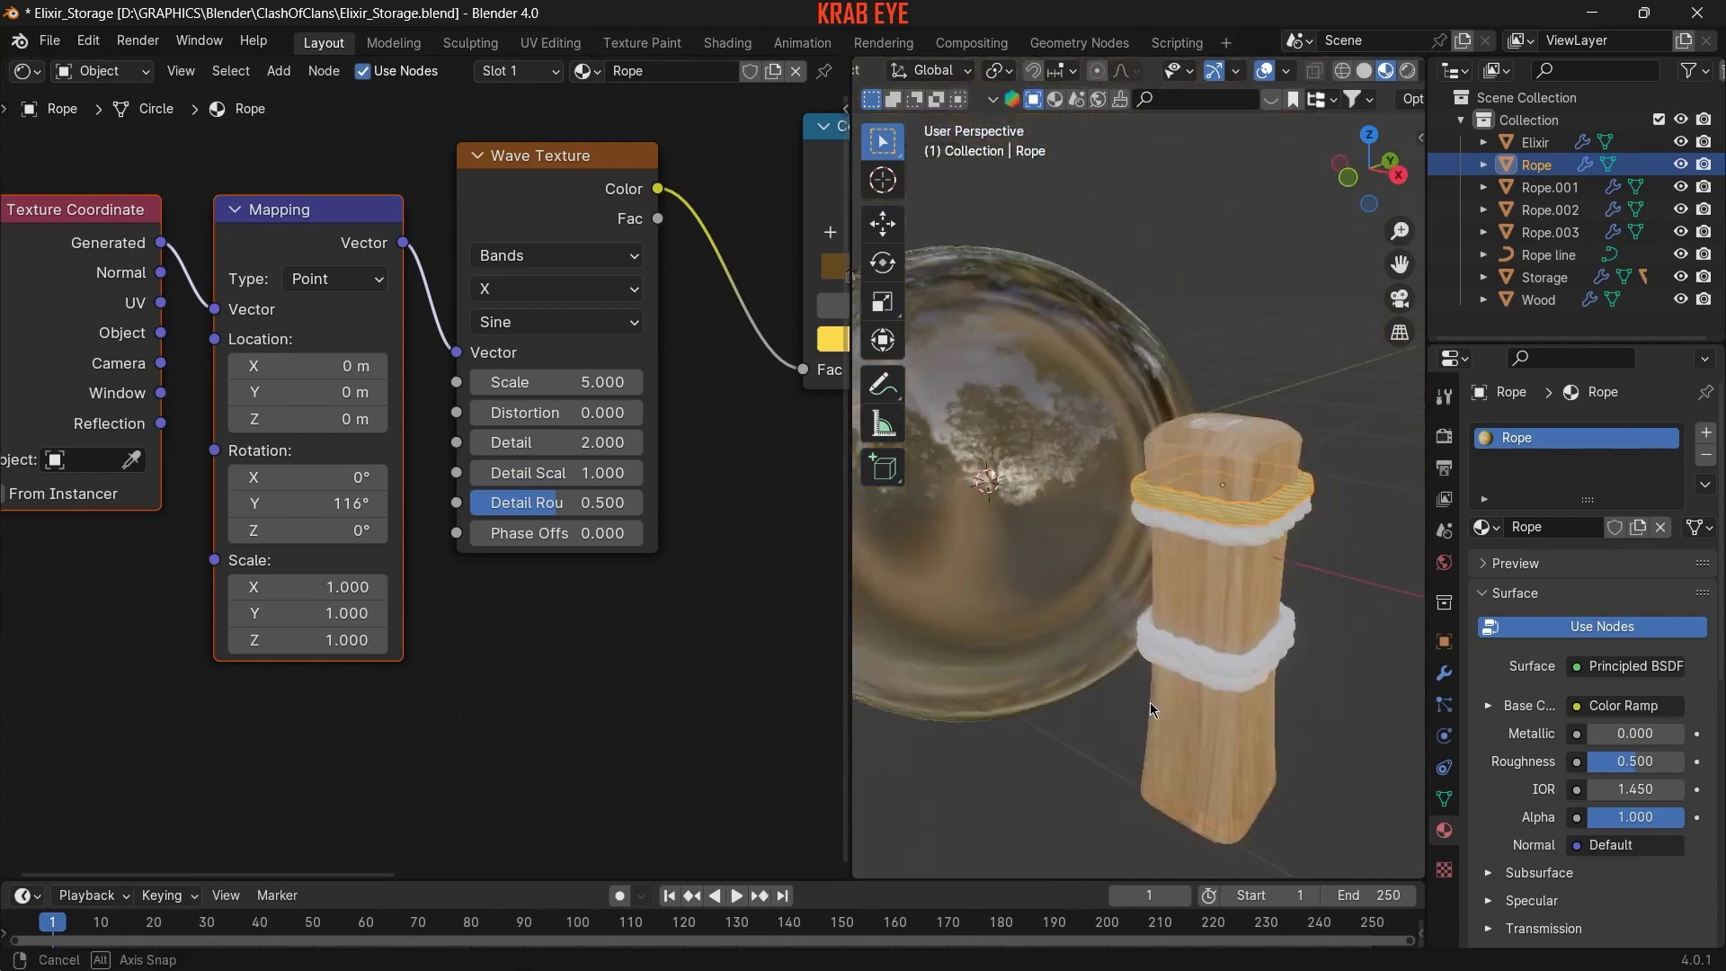
{"action": "scroll", "coordinate": [1045, 641], "scroll_direction": "up", "scroll_amount": 2}
{"action": "scroll", "coordinate": [1059, 365], "scroll_direction": "up", "scroll_amount": 3}
{"action": "middle_click_drag", "start_coordinate": [1059, 365], "coordinate": [1072, 375]}
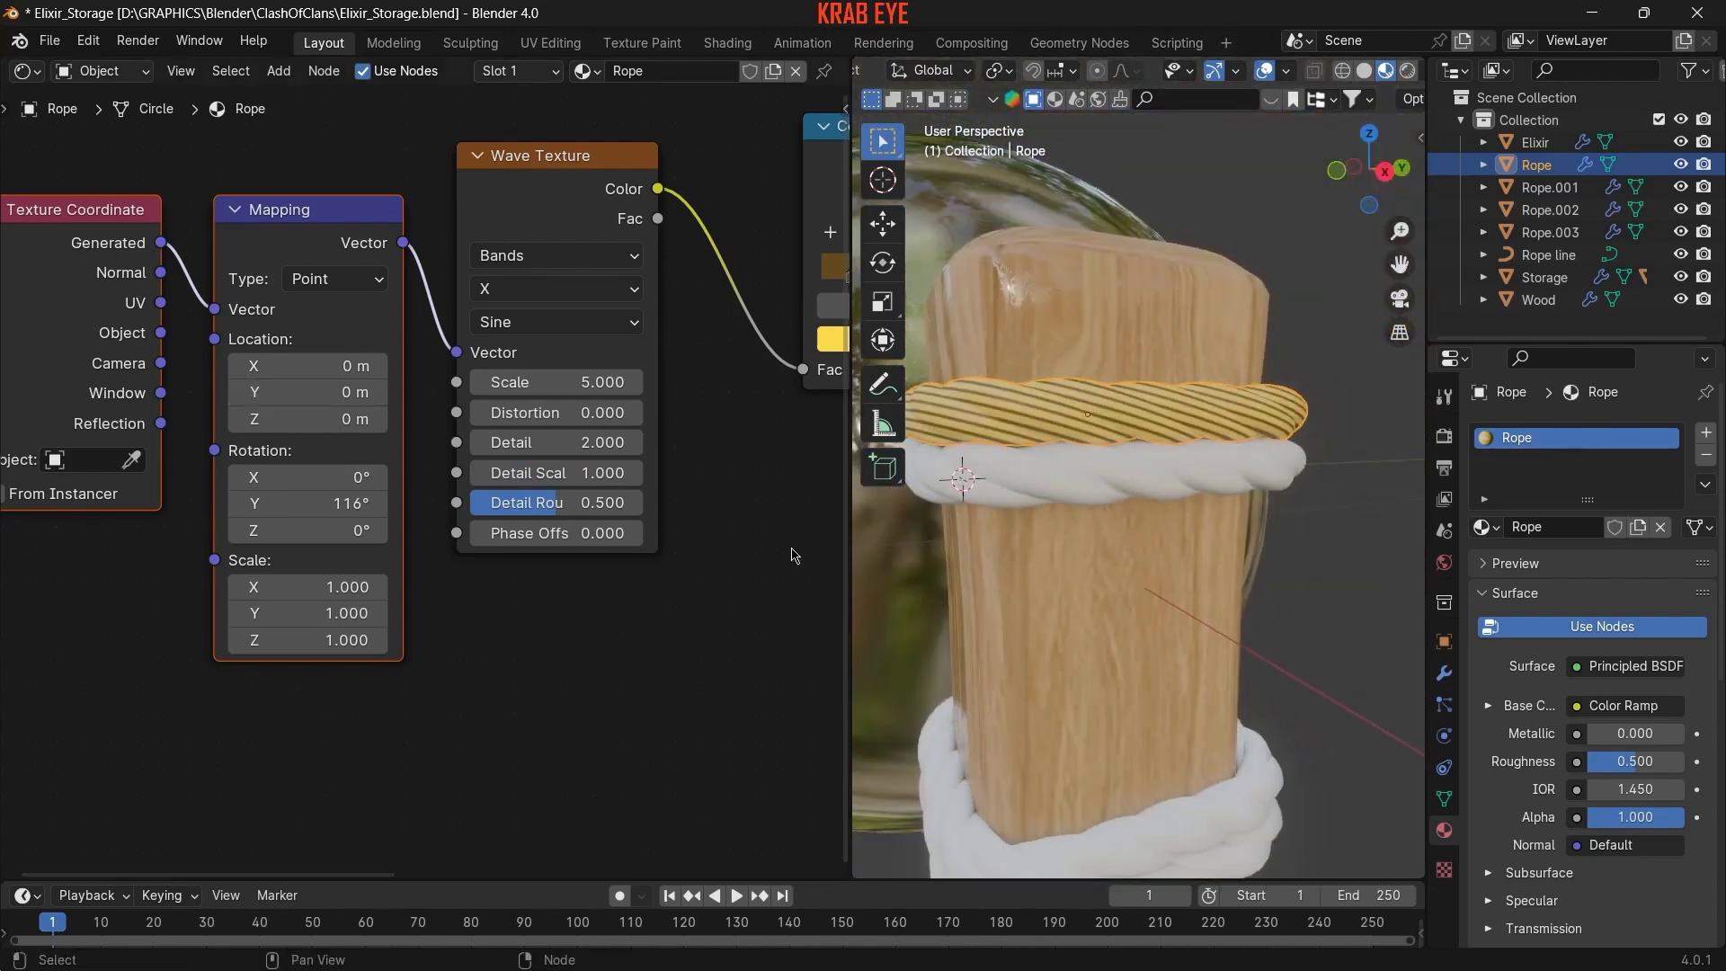
{"action": "mouse_move", "coordinate": [809, 288]}
{"action": "middle_mouse_down"}
{"action": "mouse_move", "coordinate": [755, 359]}
{"action": "mouse_move", "coordinate": [468, 378]}
{"action": "middle_mouse_up"}
{"action": "key", "text": "ctrl+z"}
{"action": "scroll", "coordinate": [467, 378], "scroll_direction": "up", "scroll_amount": 3}
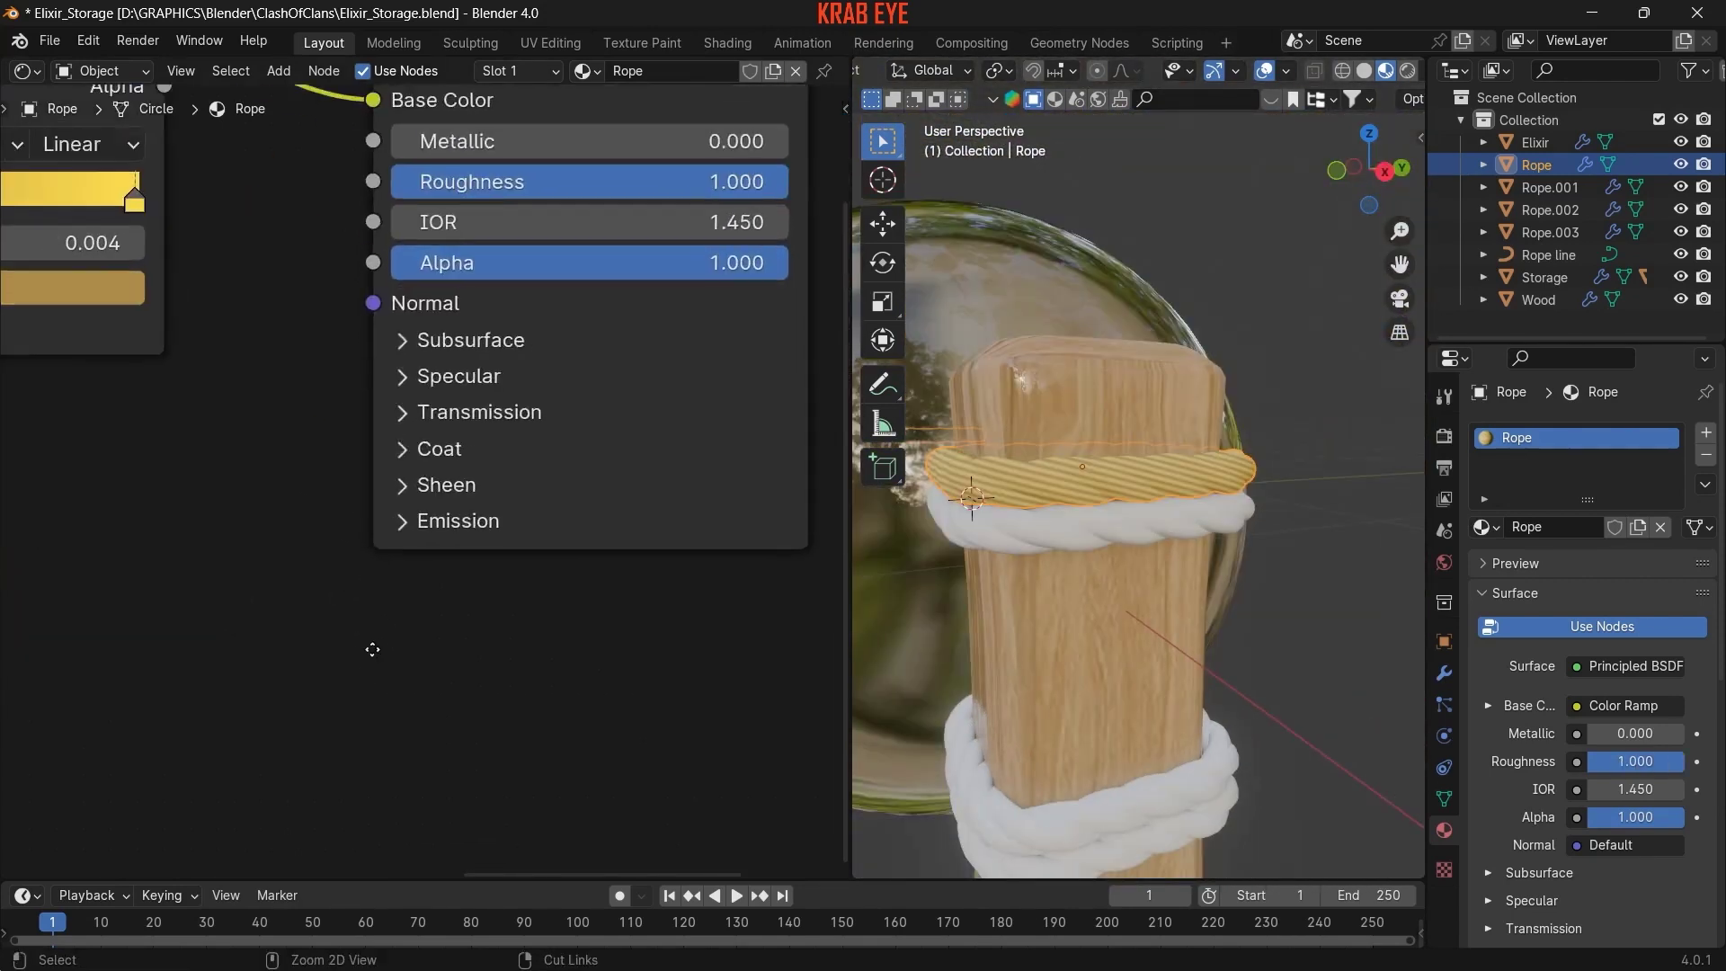
{"action": "scroll", "coordinate": [450, 396], "scroll_direction": "down", "scroll_amount": 5}
{"action": "left_click_drag", "start_coordinate": [449, 387], "coordinate": [412, 614]}
- Add a Bump node into the rope shader's Normal with strength about 0.453
{"action": "type", "text": "bu"}
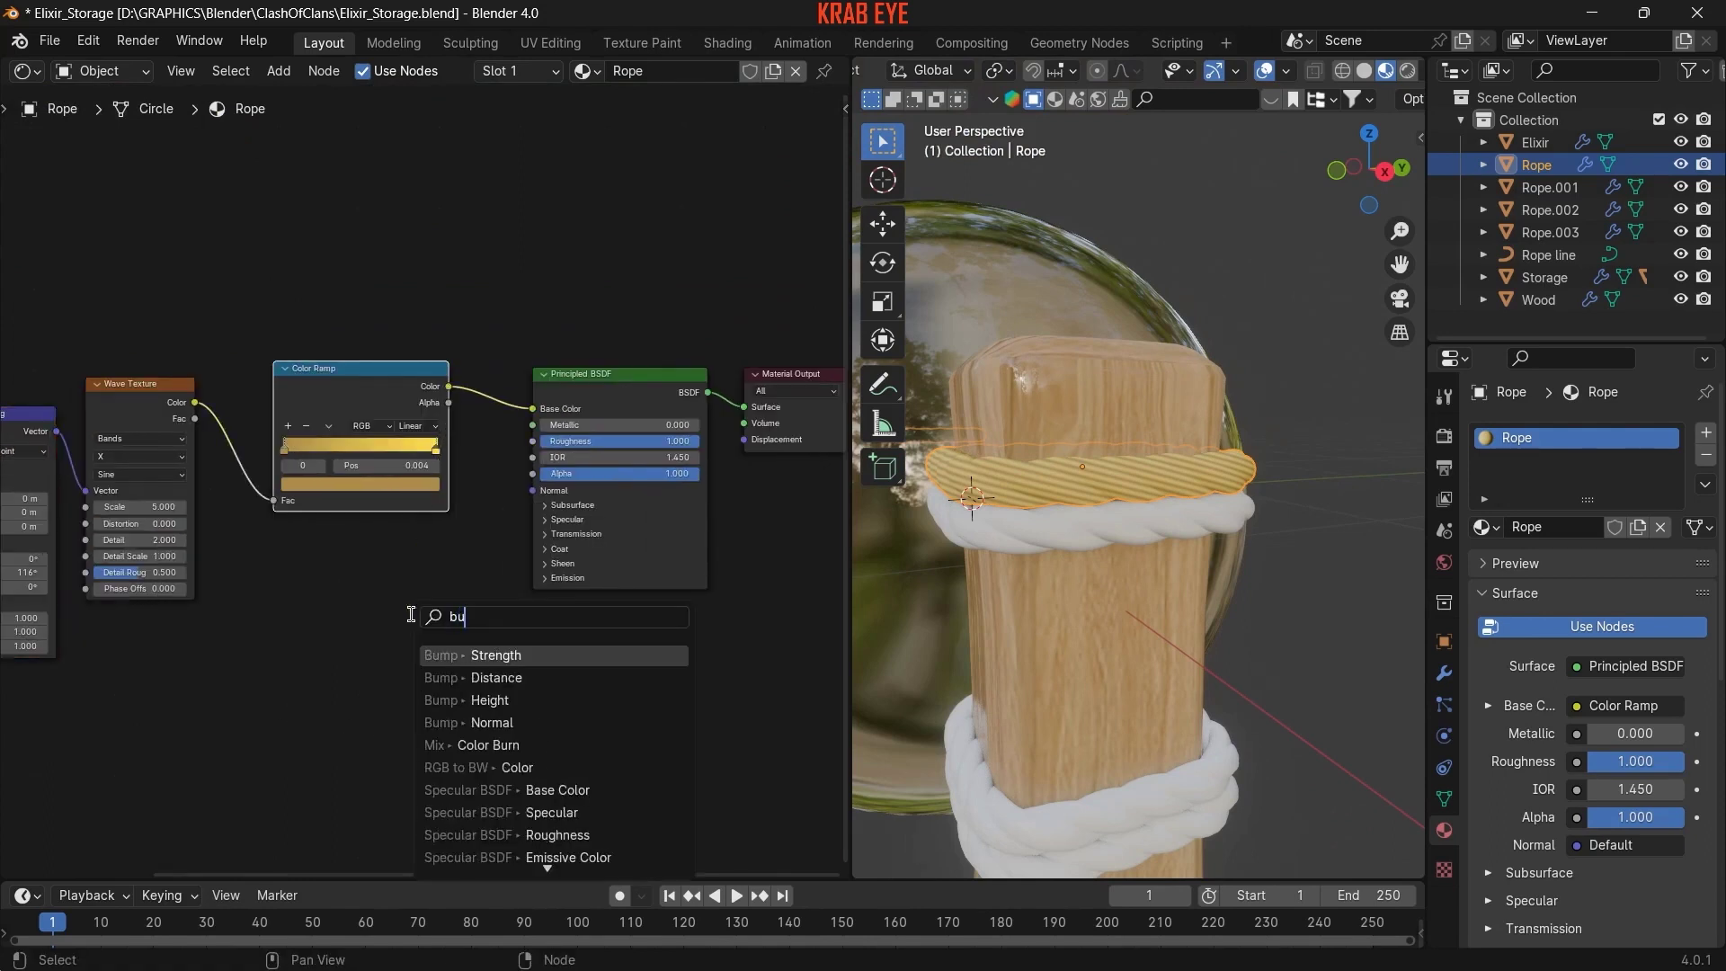
{"action": "left_click", "coordinate": [466, 654]}
{"action": "left_click_drag", "start_coordinate": [486, 553], "coordinate": [533, 490]}
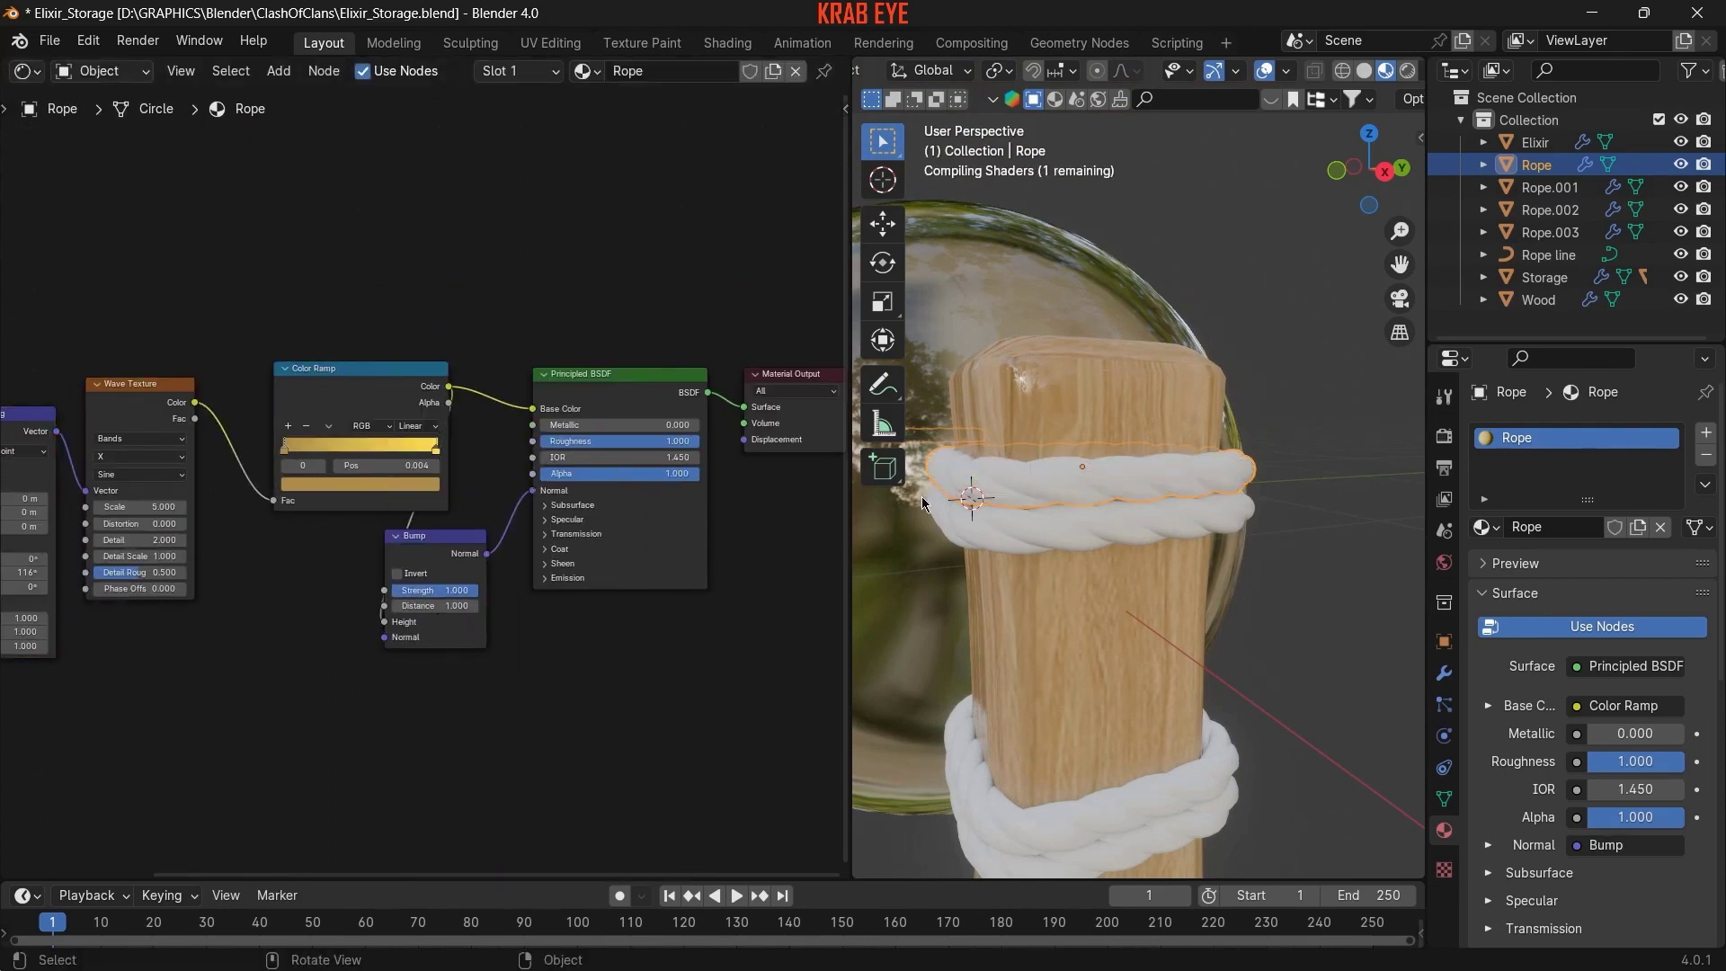
{"action": "scroll", "coordinate": [1104, 492], "scroll_direction": "up", "scroll_amount": 2}
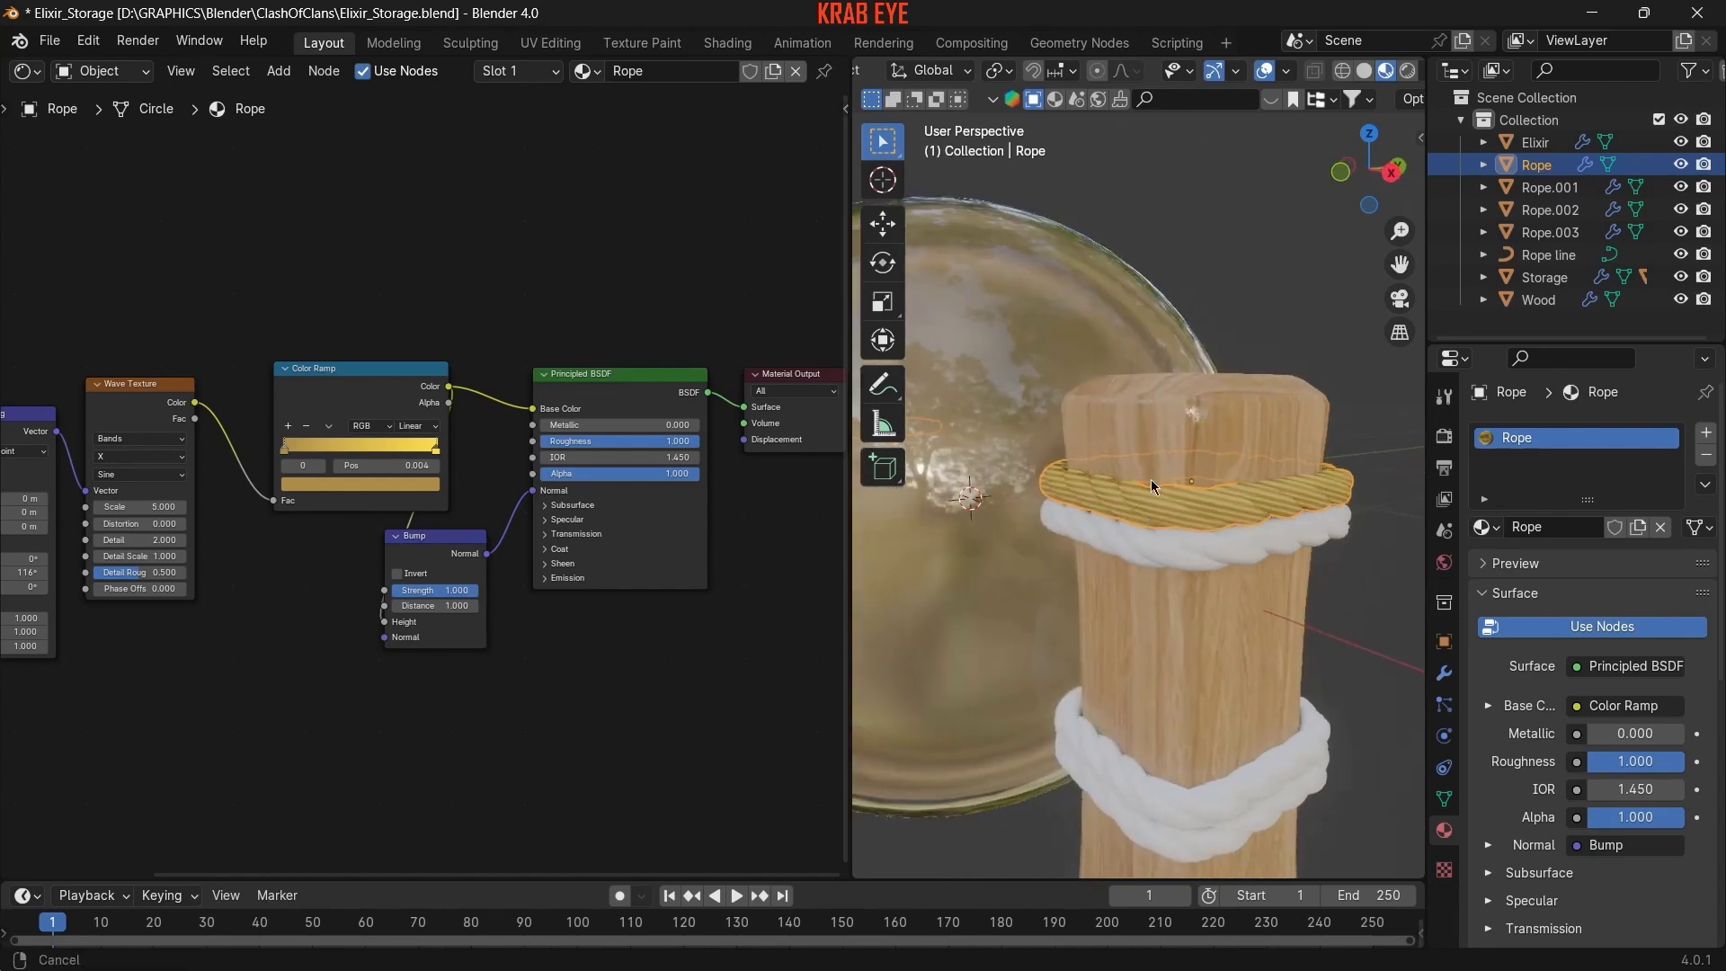
{"action": "scroll", "coordinate": [1142, 360], "scroll_direction": "up", "scroll_amount": 4}
{"action": "scroll", "coordinate": [1114, 325], "scroll_direction": "up", "scroll_amount": 2}
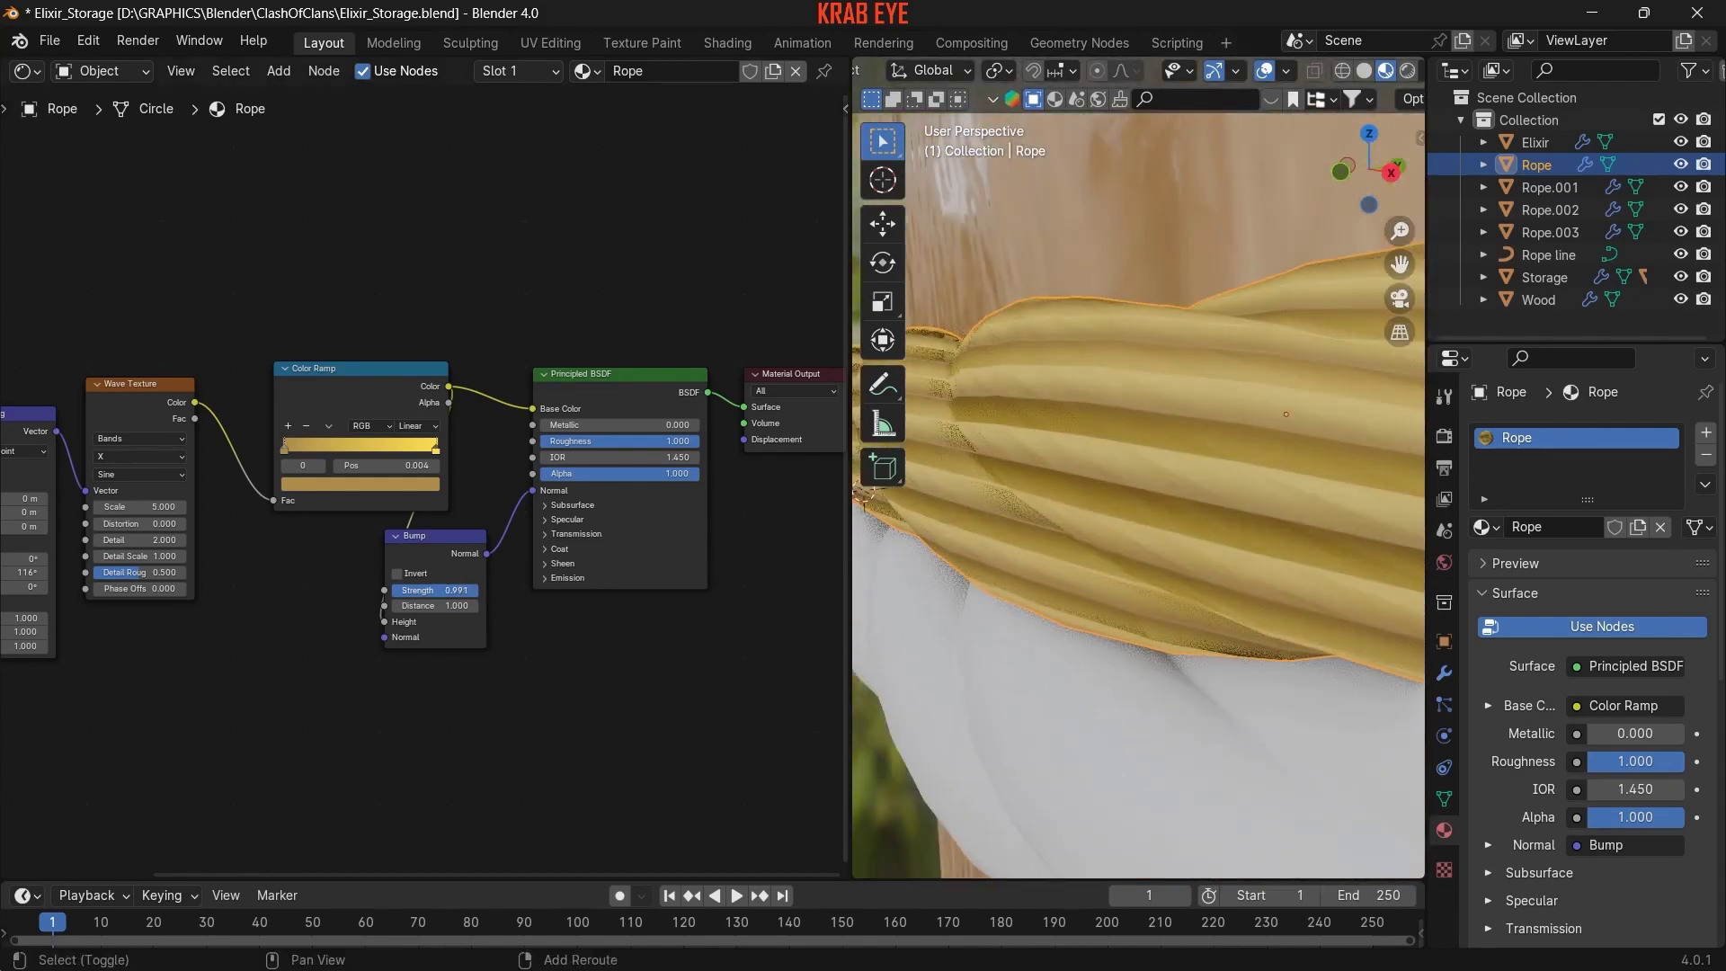
{"action": "left_click_drag", "start_coordinate": [435, 590], "coordinate": [396, 589]}
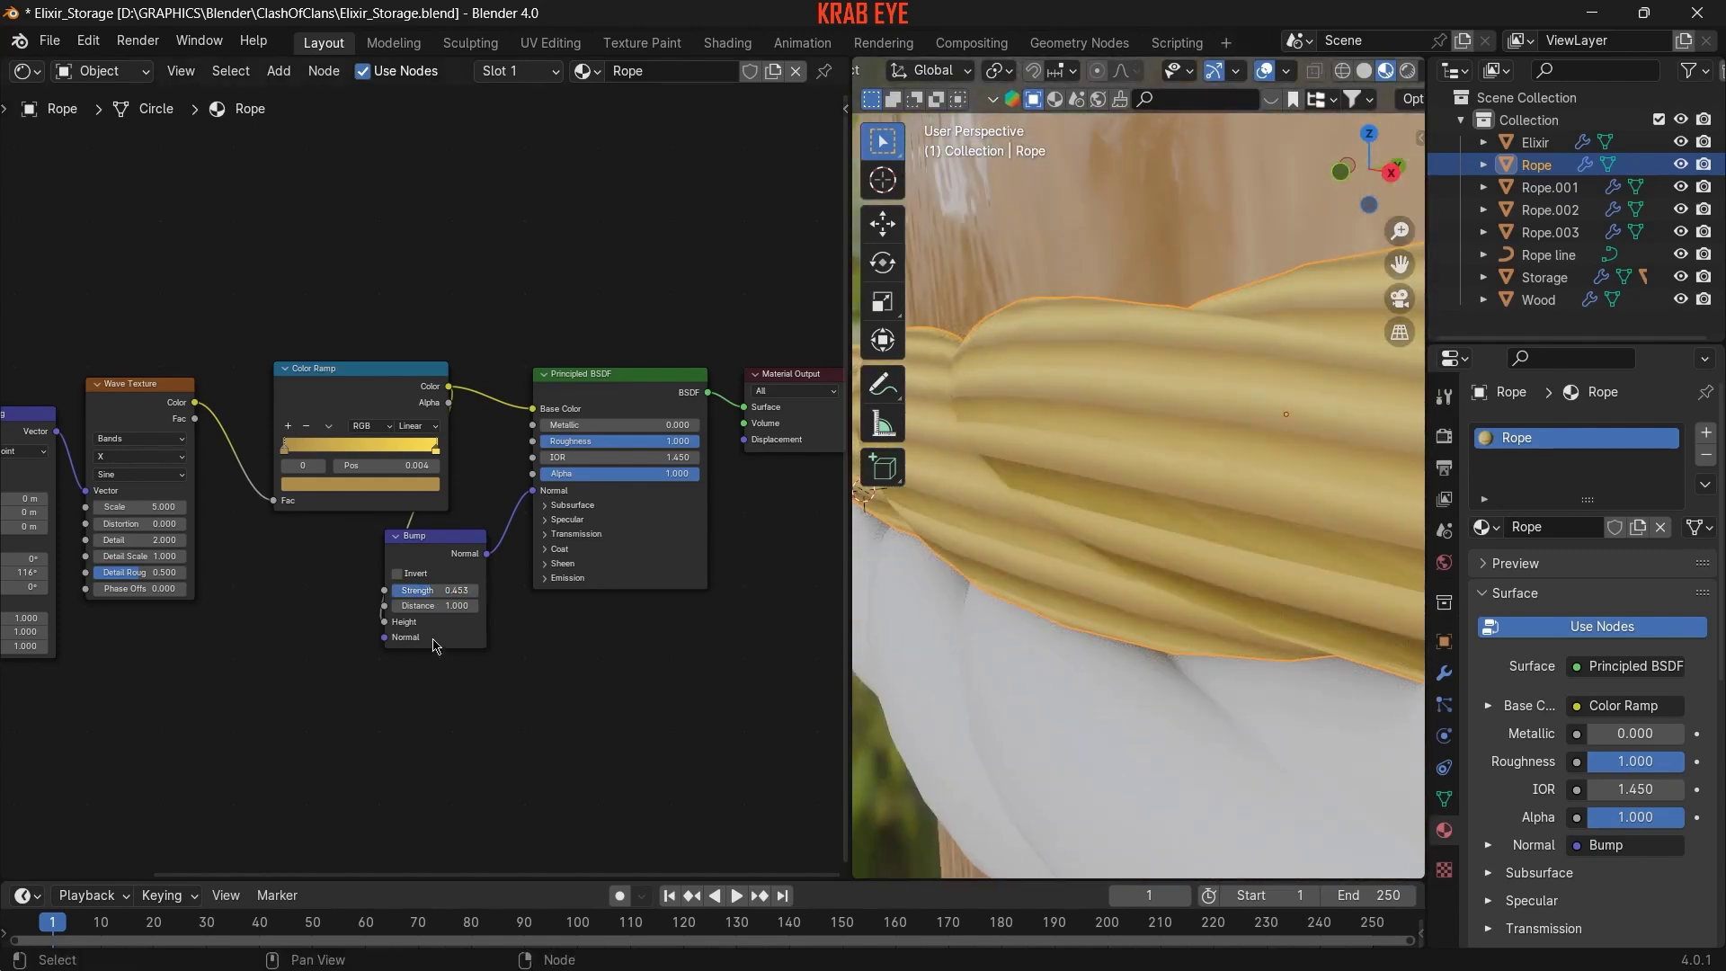
{"action": "scroll", "coordinate": [1138, 494], "scroll_direction": "down", "scroll_amount": 3}
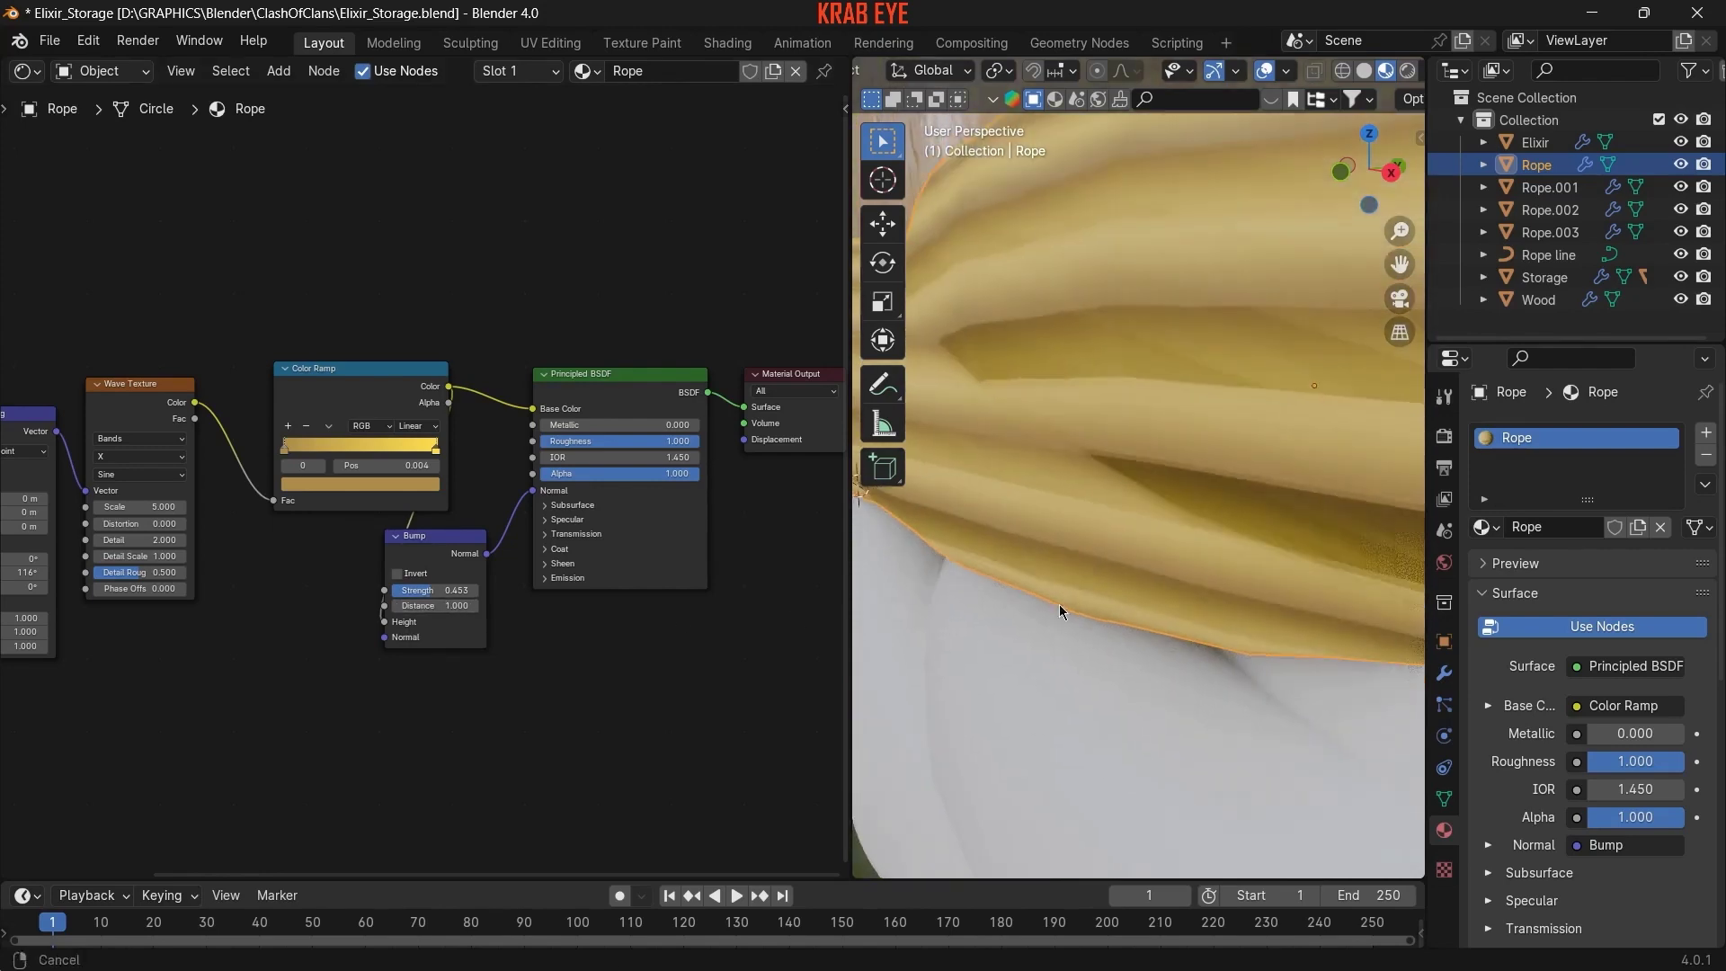
{"action": "scroll", "coordinate": [1139, 494], "scroll_direction": "down", "scroll_amount": 3}
- Select all rope rings with the top rope active and link its Rope material to them
{"action": "left_click", "coordinate": [1172, 732]}
{"action": "left_click", "coordinate": [1148, 532], "text": "shift"}
{"action": "mouse_move", "coordinate": [1148, 533]}
{"action": "middle_mouse_down"}
{"action": "mouse_move", "coordinate": [1201, 639]}
{"action": "mouse_move", "coordinate": [1206, 531]}
{"action": "mouse_move", "coordinate": [887, 699]}
{"action": "mouse_move", "coordinate": [1155, 570]}
{"action": "middle_mouse_up"}
{"action": "left_click", "coordinate": [1156, 576], "text": "shift"}
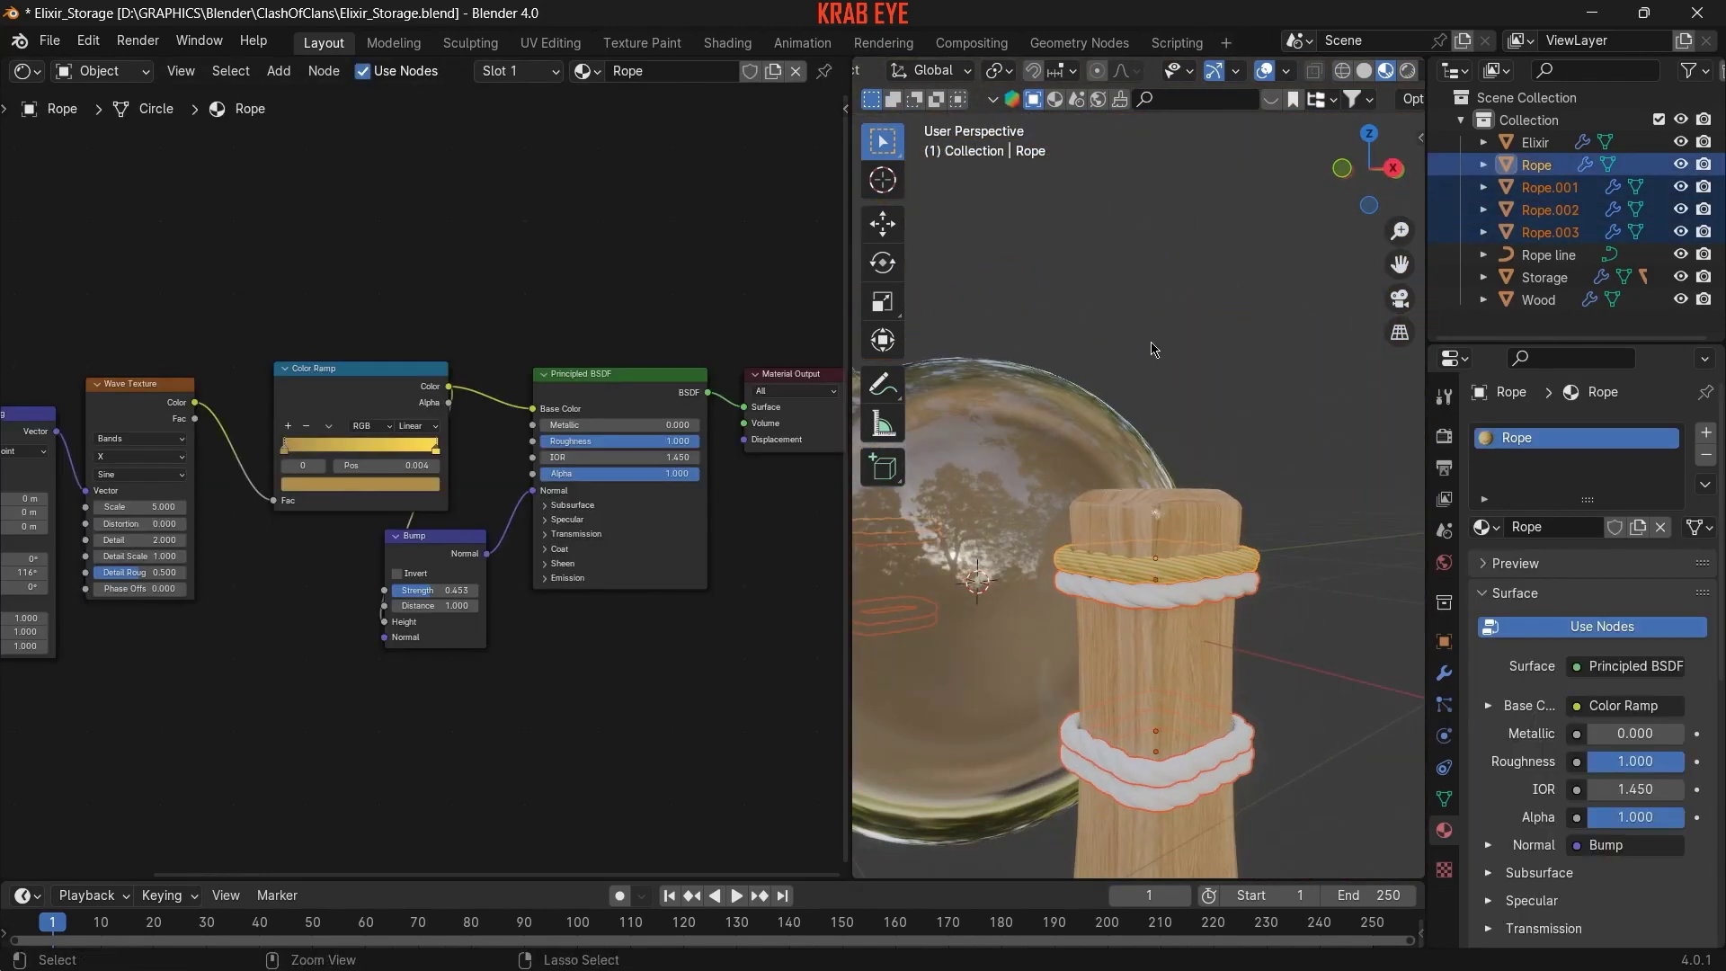
{"action": "key", "text": "ctrl+l"}
{"action": "left_click", "coordinate": [1061, 393]}
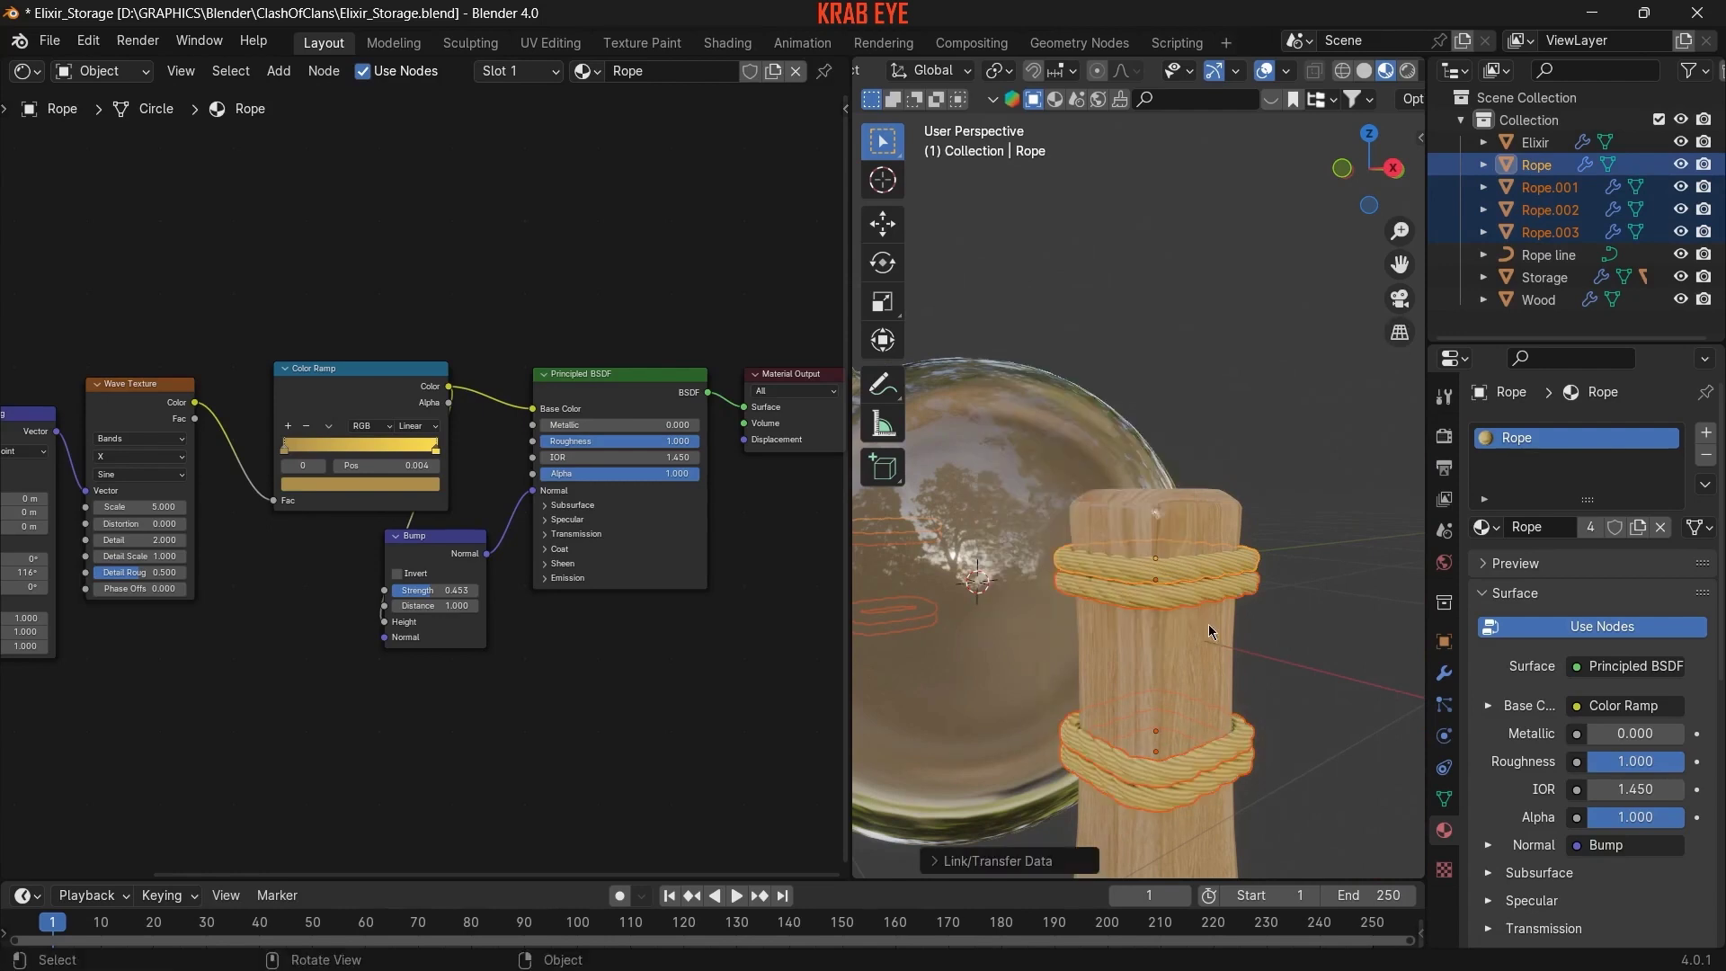
{"action": "mouse_move", "coordinate": [1061, 393]}
{"action": "middle_mouse_down"}
{"action": "mouse_move", "coordinate": [1337, 743]}
{"action": "mouse_move", "coordinate": [1259, 715]}
{"action": "middle_mouse_up"}
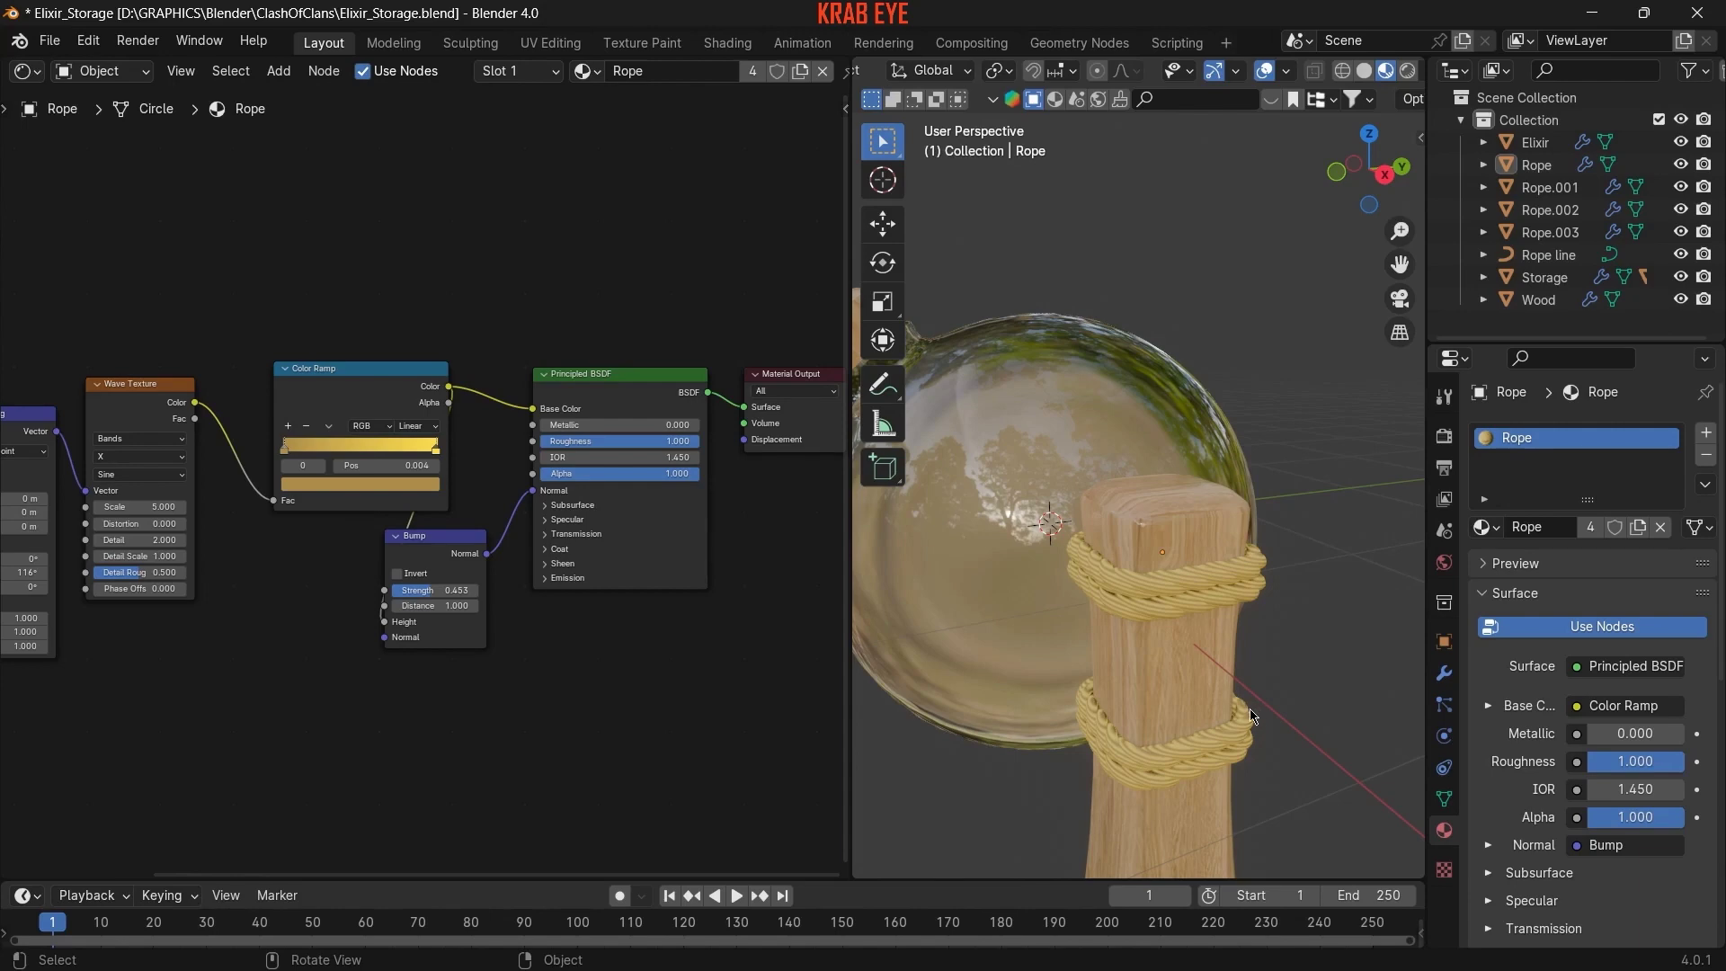
{"action": "scroll", "coordinate": [1130, 715], "scroll_direction": "up", "scroll_amount": 2}
{"action": "mouse_move", "coordinate": [1130, 715]}
{"action": "middle_mouse_down"}
{"action": "mouse_move", "coordinate": [1161, 456]}
{"action": "mouse_move", "coordinate": [1183, 489]}
{"action": "mouse_move", "coordinate": [1253, 96]}
{"action": "mouse_move", "coordinate": [1287, 565]}
{"action": "middle_mouse_up"}
{"action": "scroll", "coordinate": [432, 463], "scroll_direction": "up", "scroll_amount": 1}
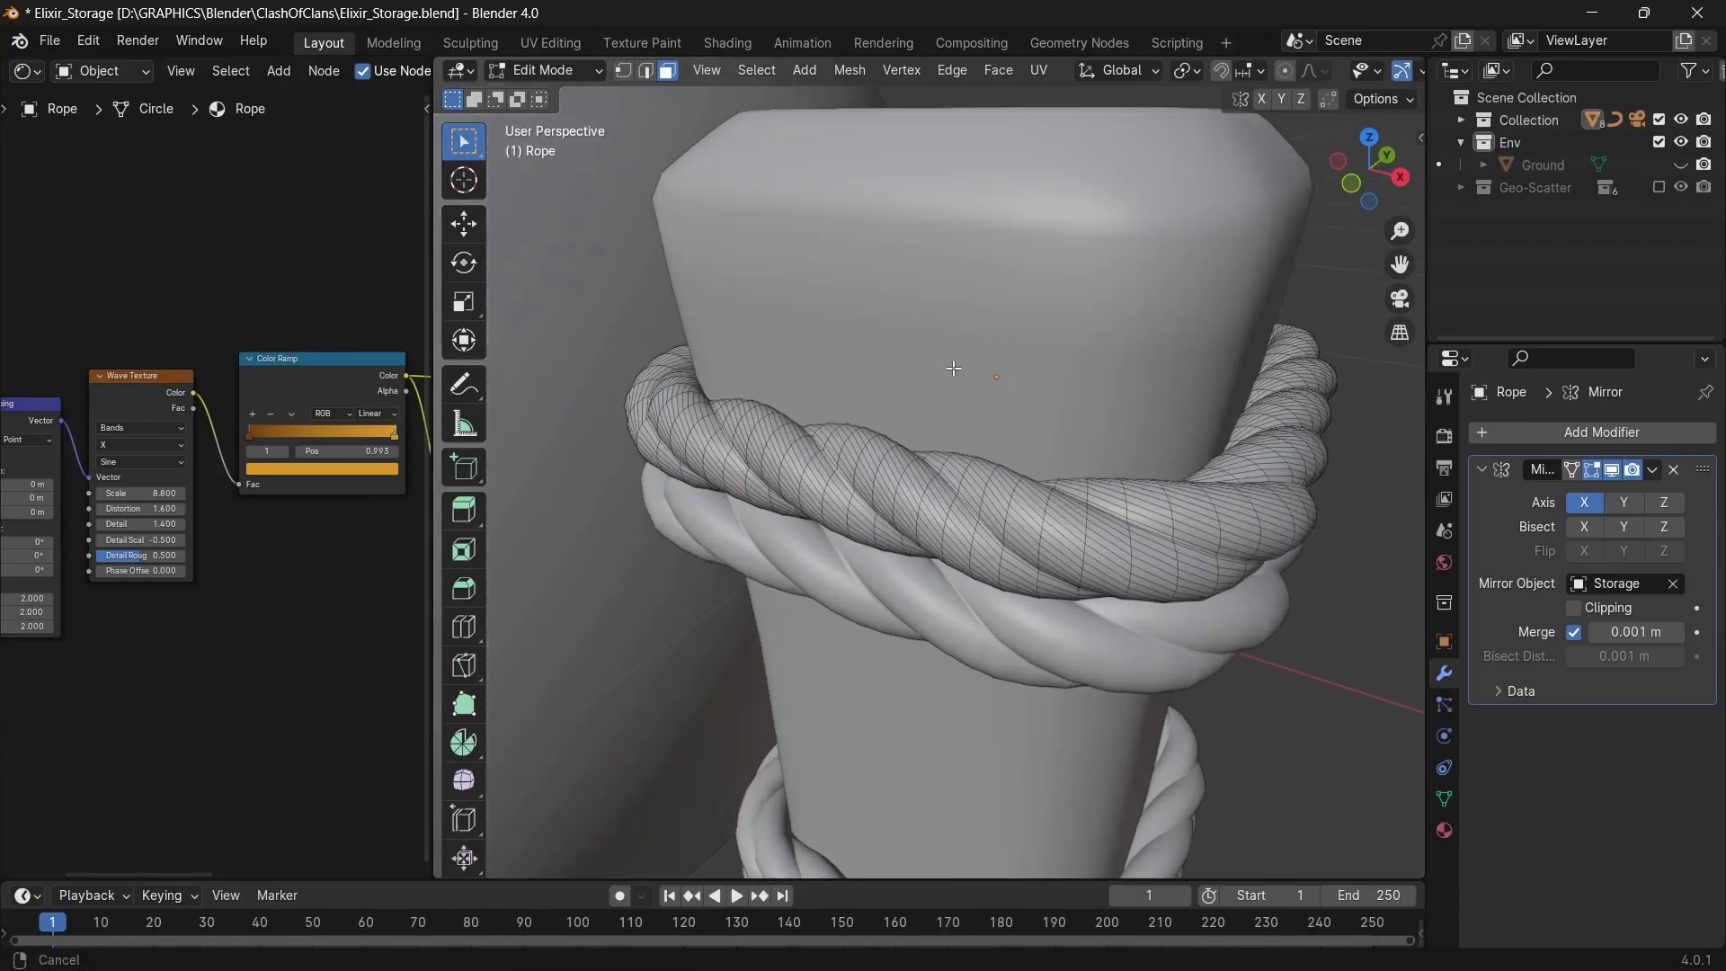
- In edge select mode, mark a seam on the first rope edge loop
{"action": "middle_click_drag", "start_coordinate": [1287, 565], "coordinate": [654, 109]}
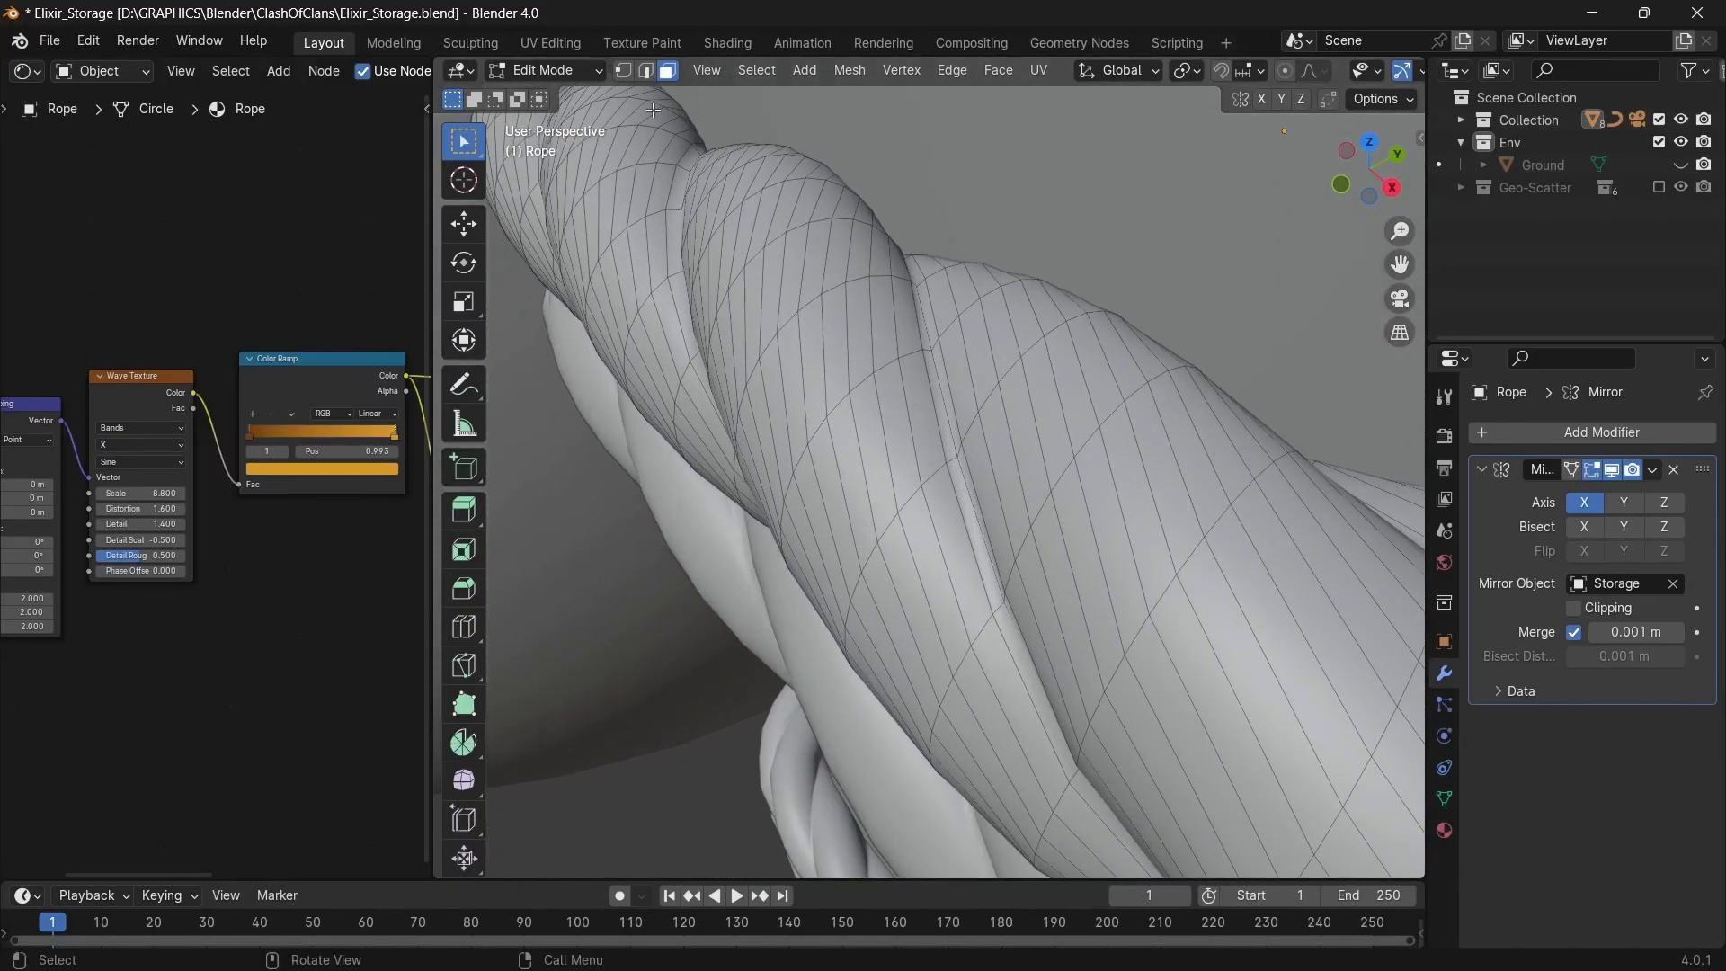
{"action": "key", "text": "2"}
{"action": "key", "text": "u"}
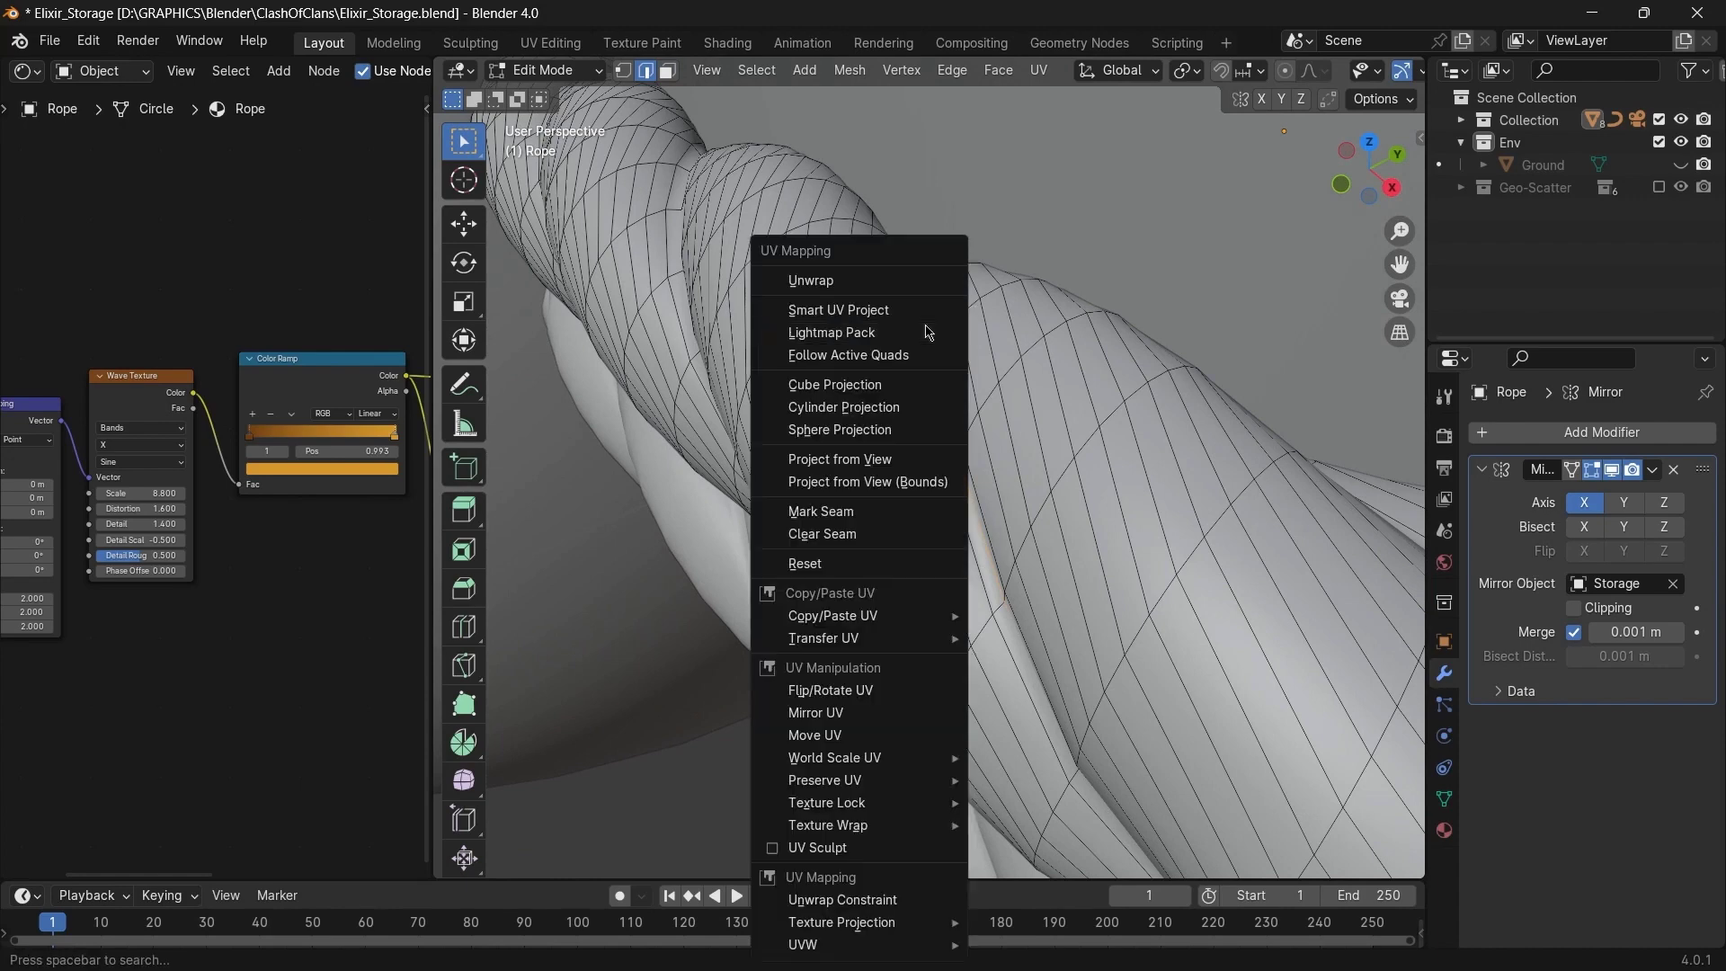
{"action": "left_click", "coordinate": [836, 555]}
{"action": "mouse_move", "coordinate": [836, 555]}
{"action": "middle_mouse_down"}
{"action": "mouse_move", "coordinate": [735, 362]}
{"action": "mouse_move", "coordinate": [893, 374]}
{"action": "middle_mouse_up"}
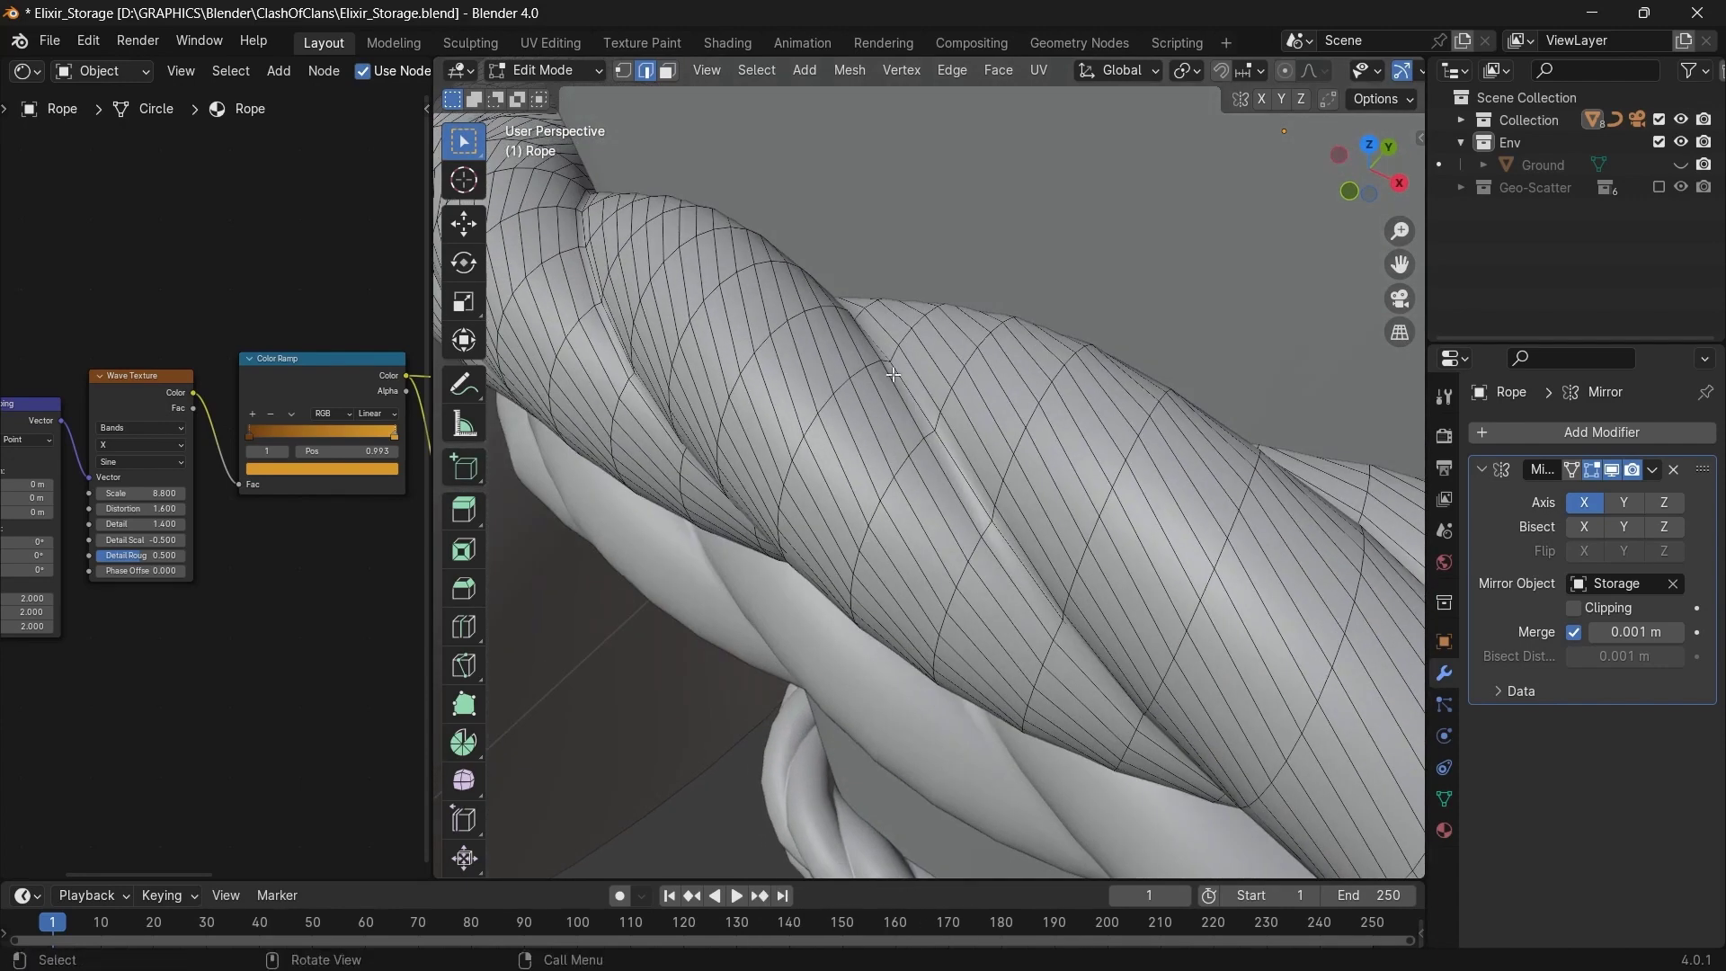
- Mark seams on two more edge loops along the rope strands
{"action": "left_click", "coordinate": [915, 400], "text": "alt"}
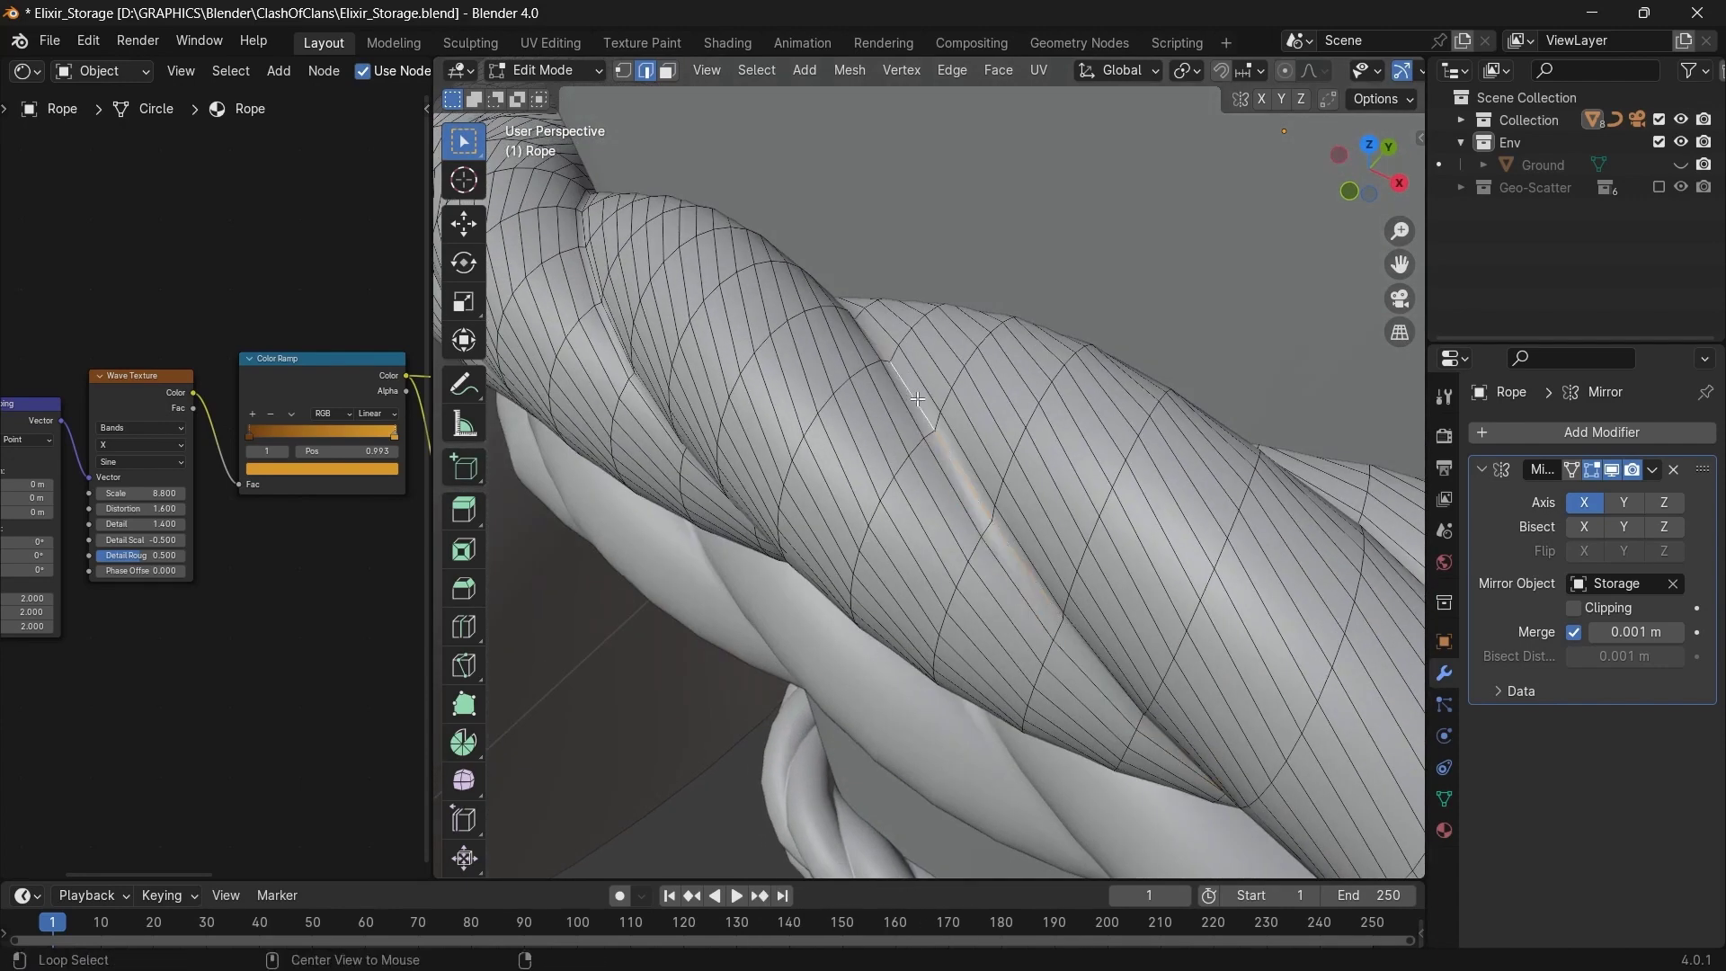
{"action": "key", "text": "u"}
{"action": "left_click", "coordinate": [859, 322]}
{"action": "middle_click_drag", "start_coordinate": [745, 320], "coordinate": [631, 321]}
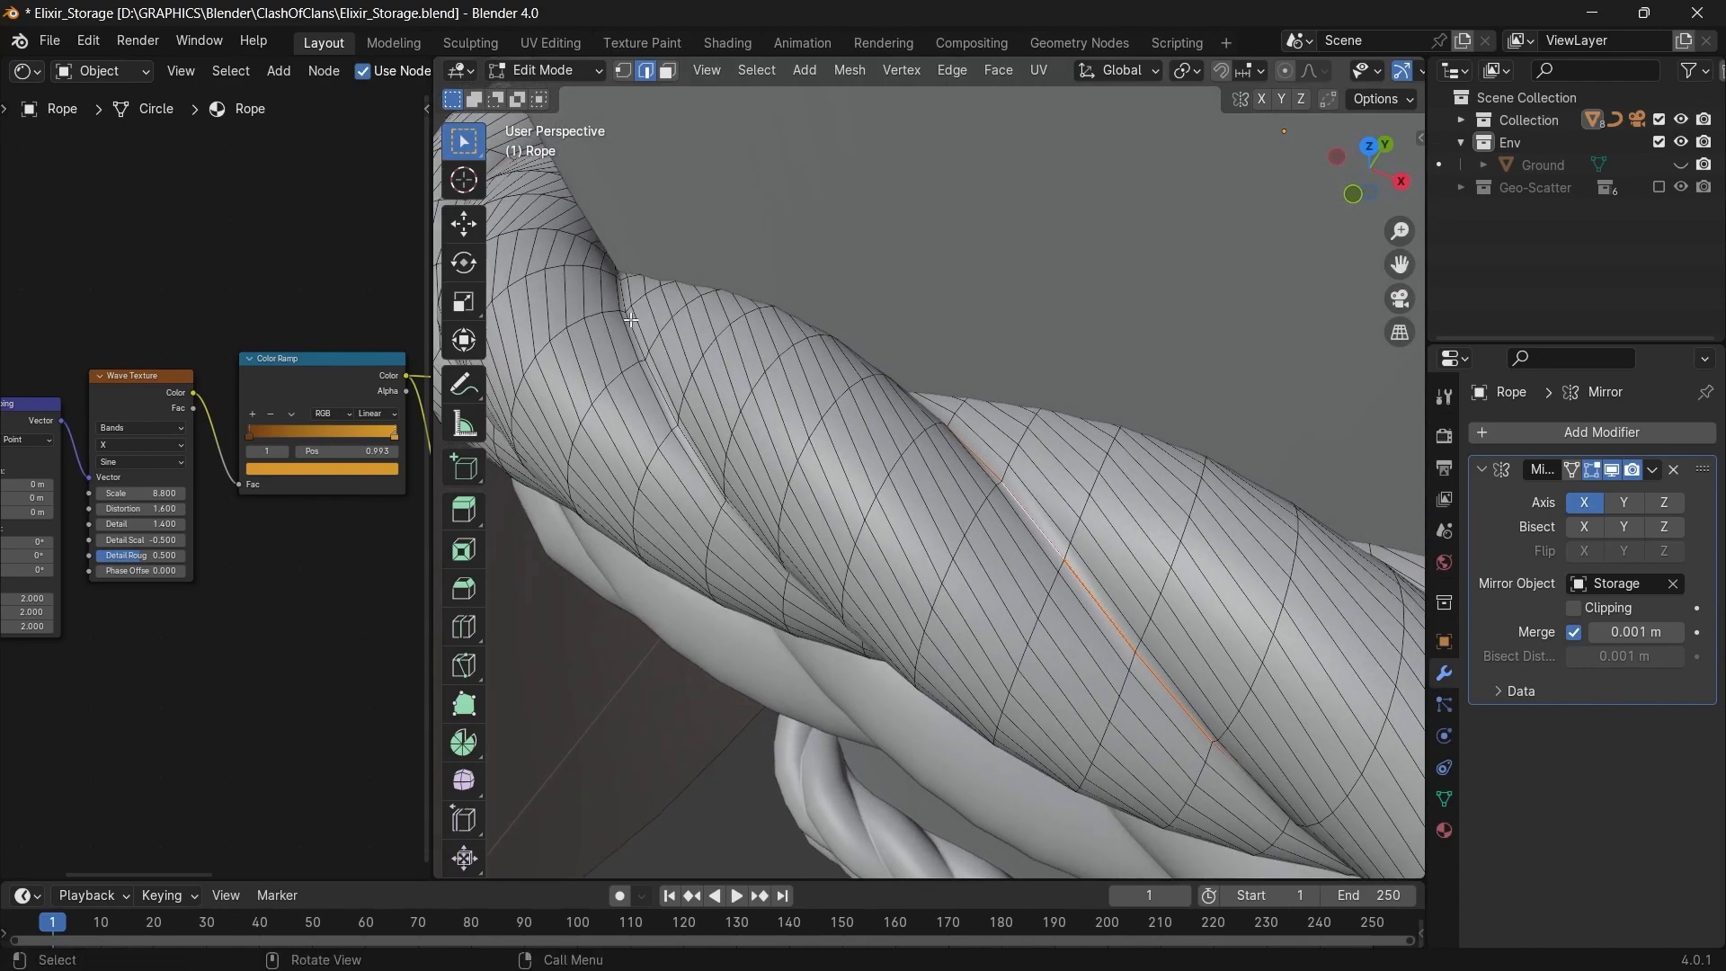
{"action": "key", "text": "u"}
{"action": "left_click", "coordinate": [631, 322]}
{"action": "middle_click_drag", "start_coordinate": [631, 320], "coordinate": [944, 517]}
{"action": "mouse_move", "coordinate": [1142, 523]}
{"action": "middle_mouse_down"}
{"action": "mouse_move", "coordinate": [1235, 734]}
{"action": "mouse_move", "coordinate": [990, 496]}
{"action": "middle_mouse_up"}
- Select all rope faces, unwrap them along the seams, and return to Object Mode
{"action": "key", "text": "3"}
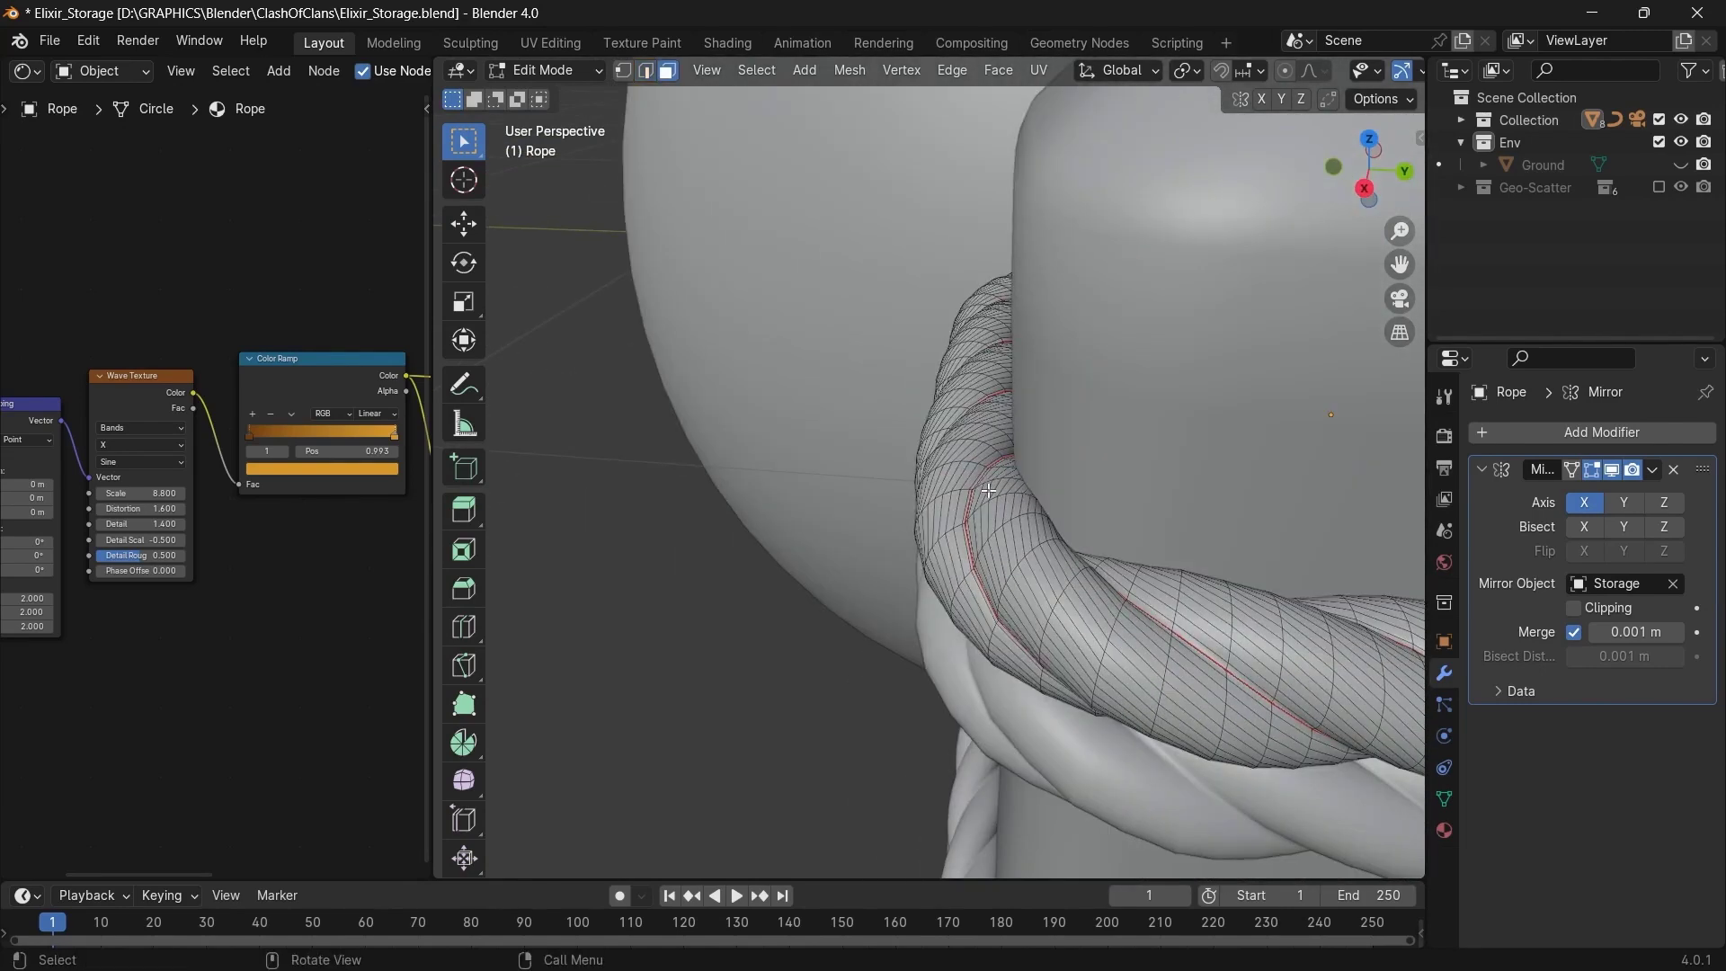
{"action": "key", "text": "l"}
{"action": "key", "text": "u"}
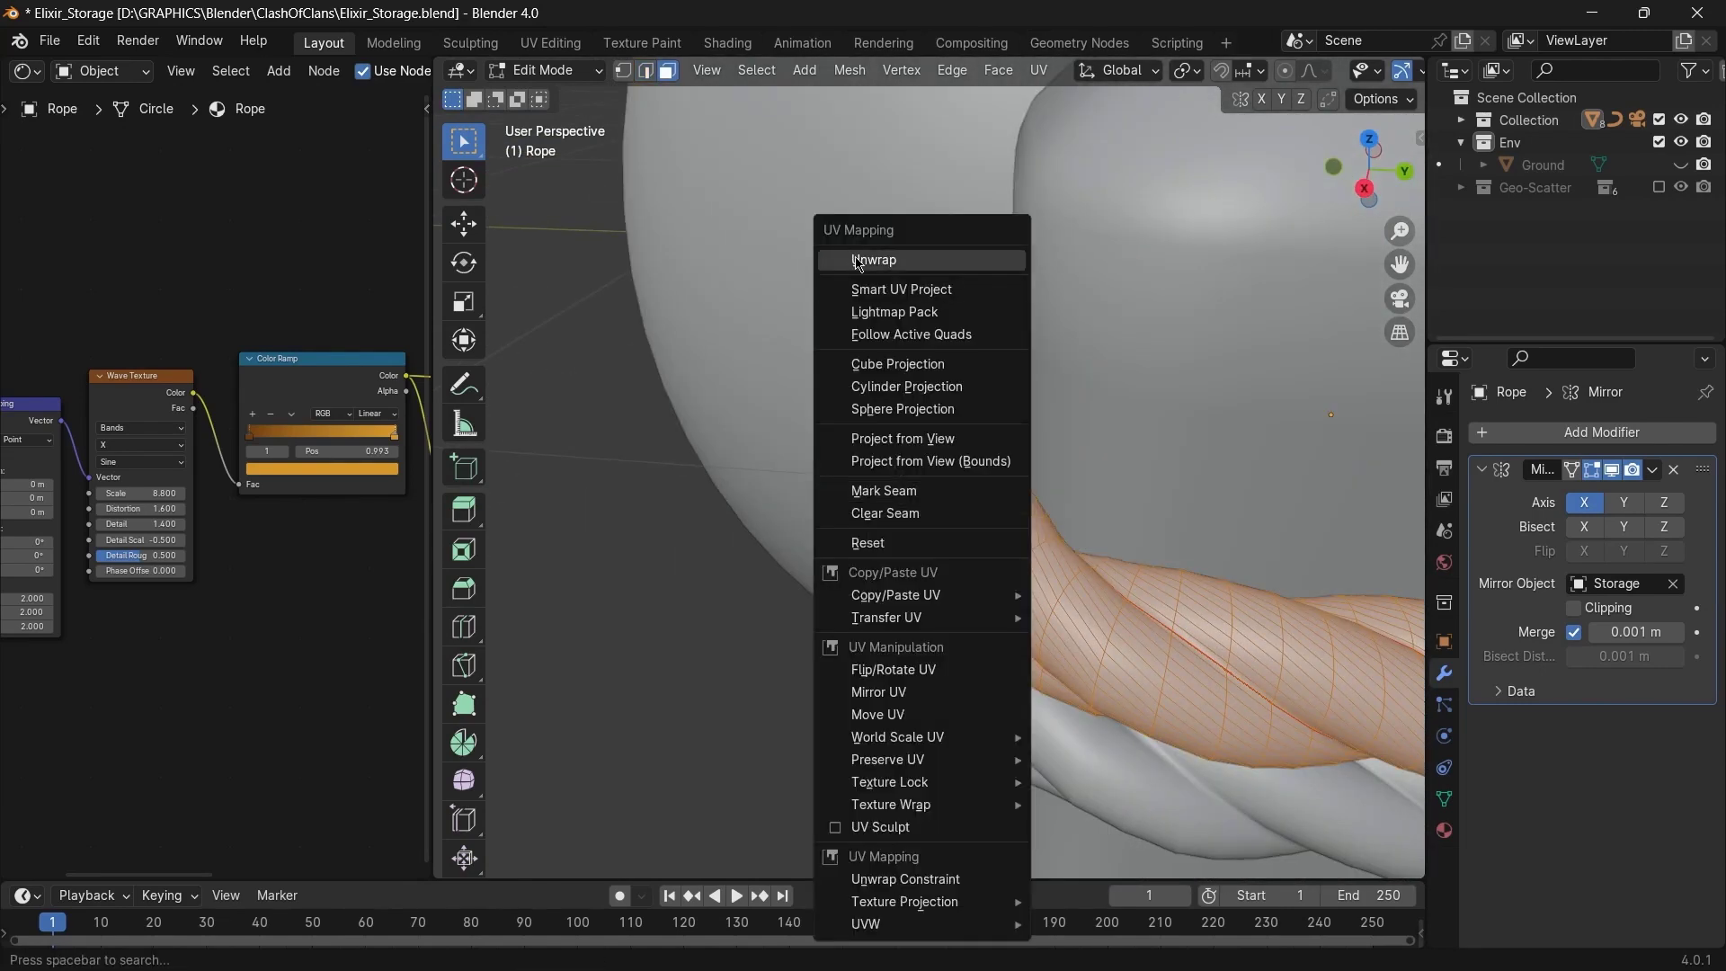
{"action": "left_click", "coordinate": [874, 260]}
{"action": "key", "text": "Tab"}
- In Material Preview, set the rope's Mapping scale to 22.5
{"action": "left_click", "coordinate": [1370, 76]}
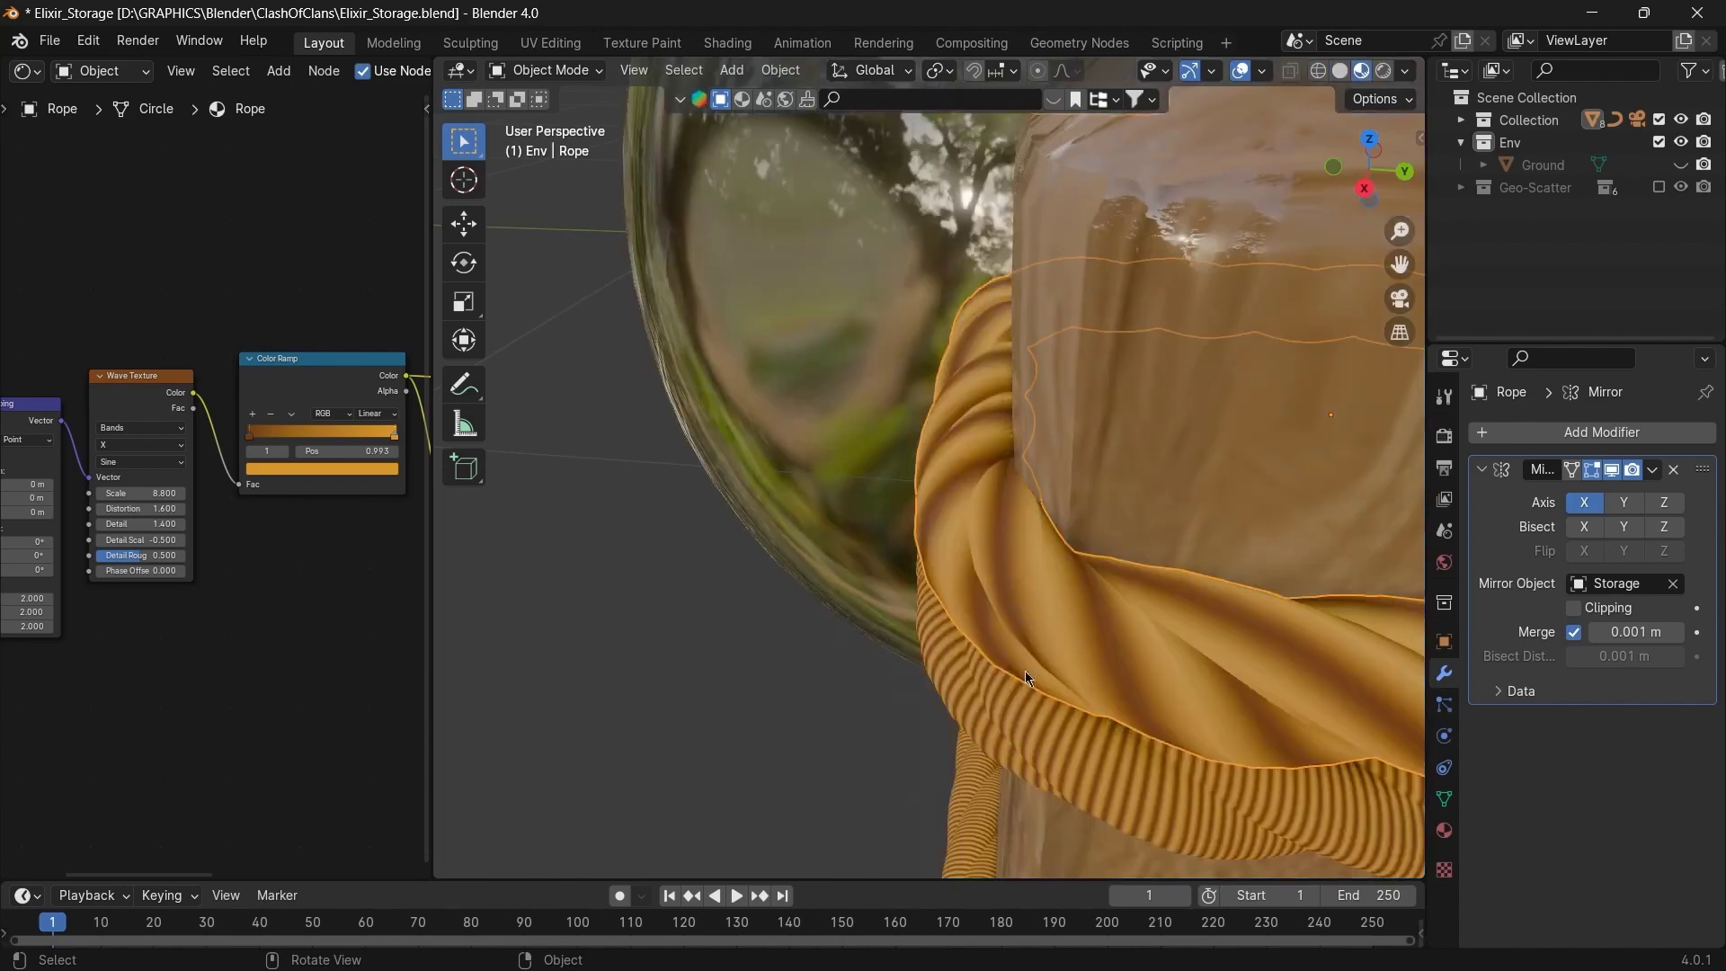
{"action": "middle_click_drag", "start_coordinate": [148, 568], "coordinate": [367, 556]}
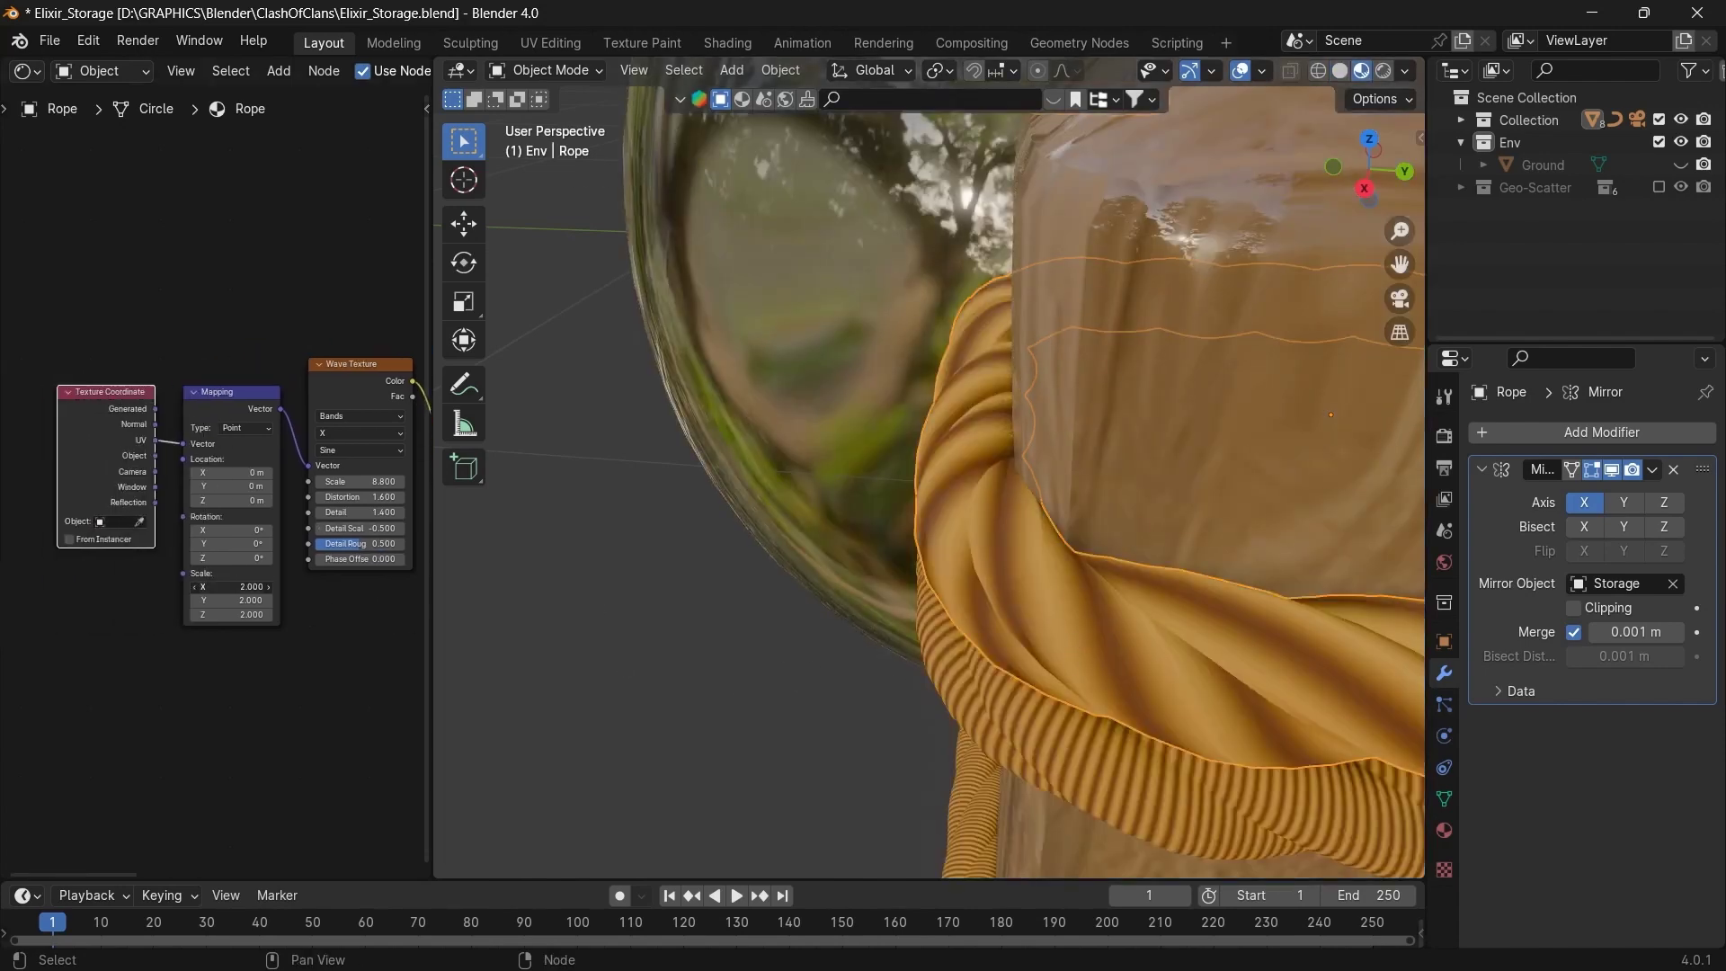
{"action": "mouse_move", "coordinate": [232, 586]}
{"action": "left_mouse_down"}
{"action": "mouse_move", "coordinate": [288, 586]}
{"action": "mouse_move", "coordinate": [270, 586]}
{"action": "left_mouse_up"}
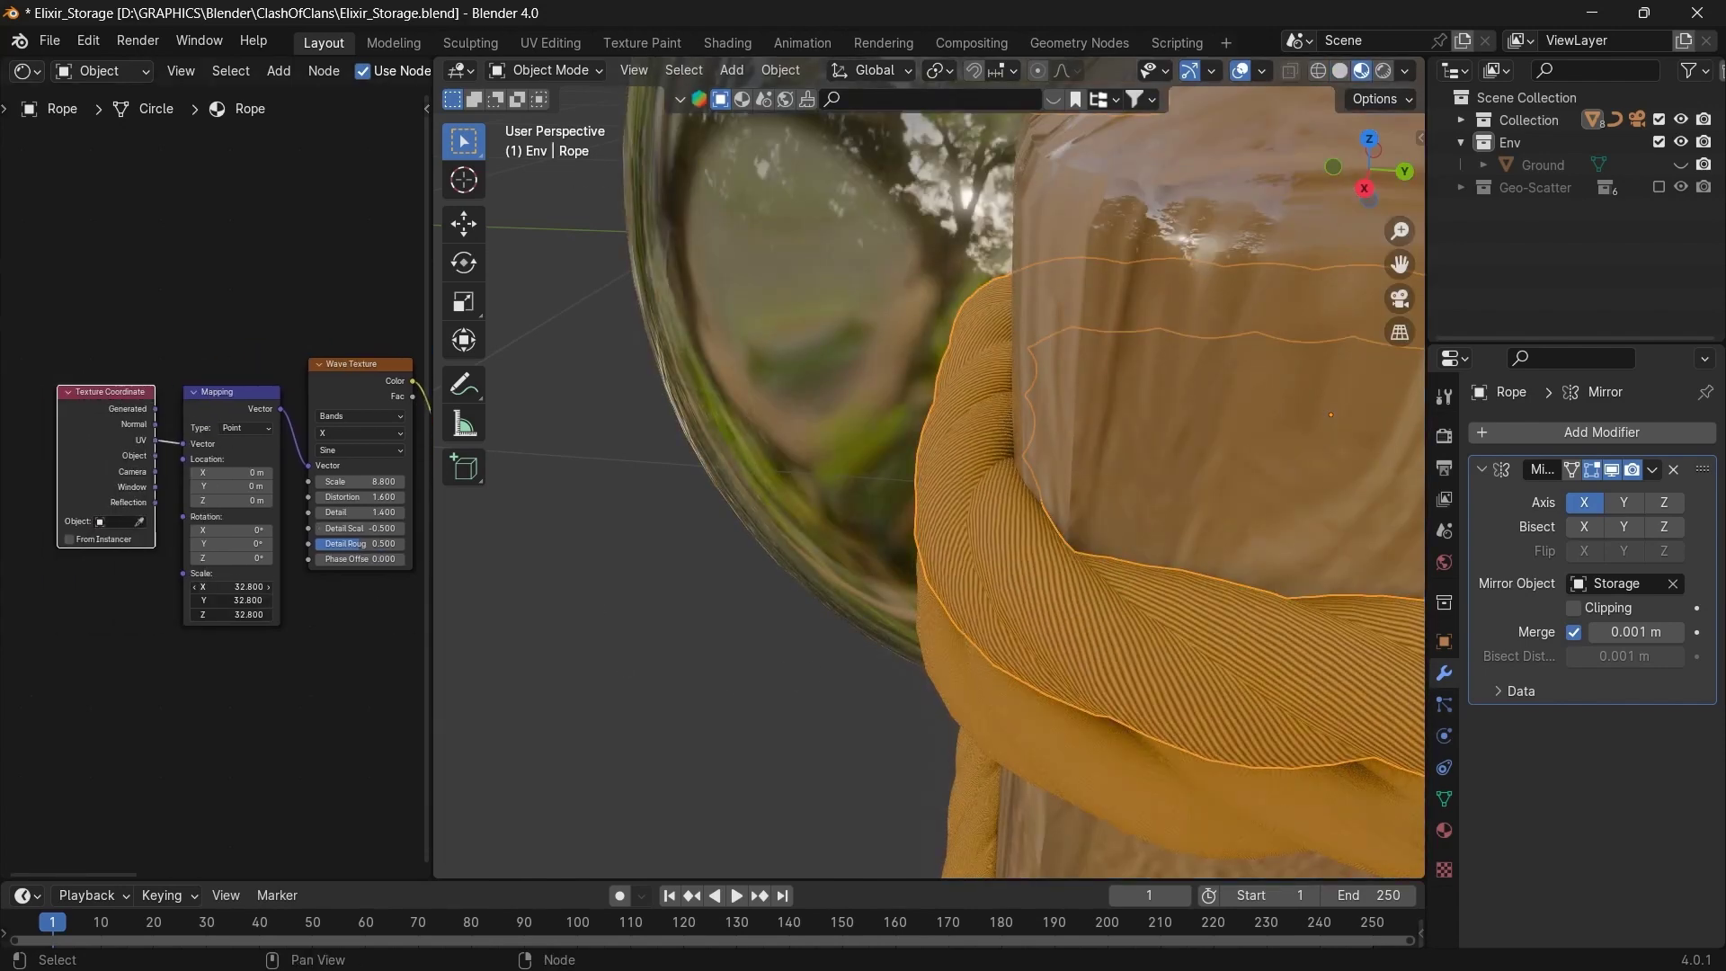
{"action": "middle_click_drag", "start_coordinate": [740, 713], "coordinate": [739, 717]}
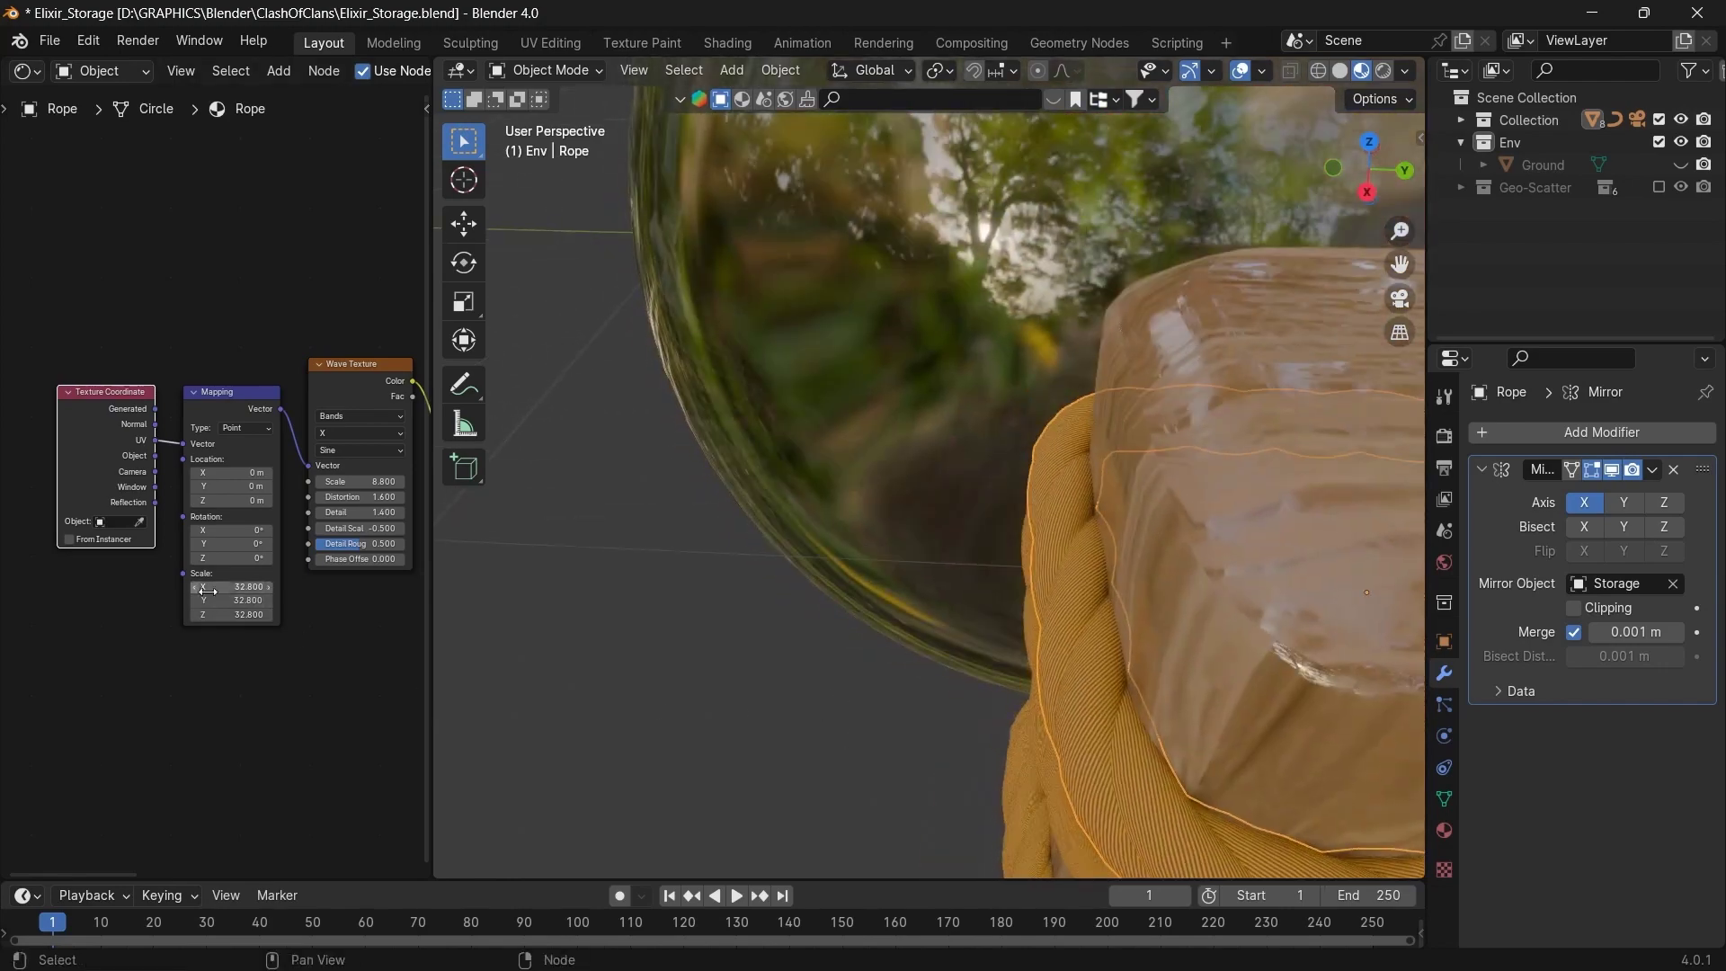
{"action": "left_click_drag", "start_coordinate": [232, 587], "coordinate": [198, 586]}
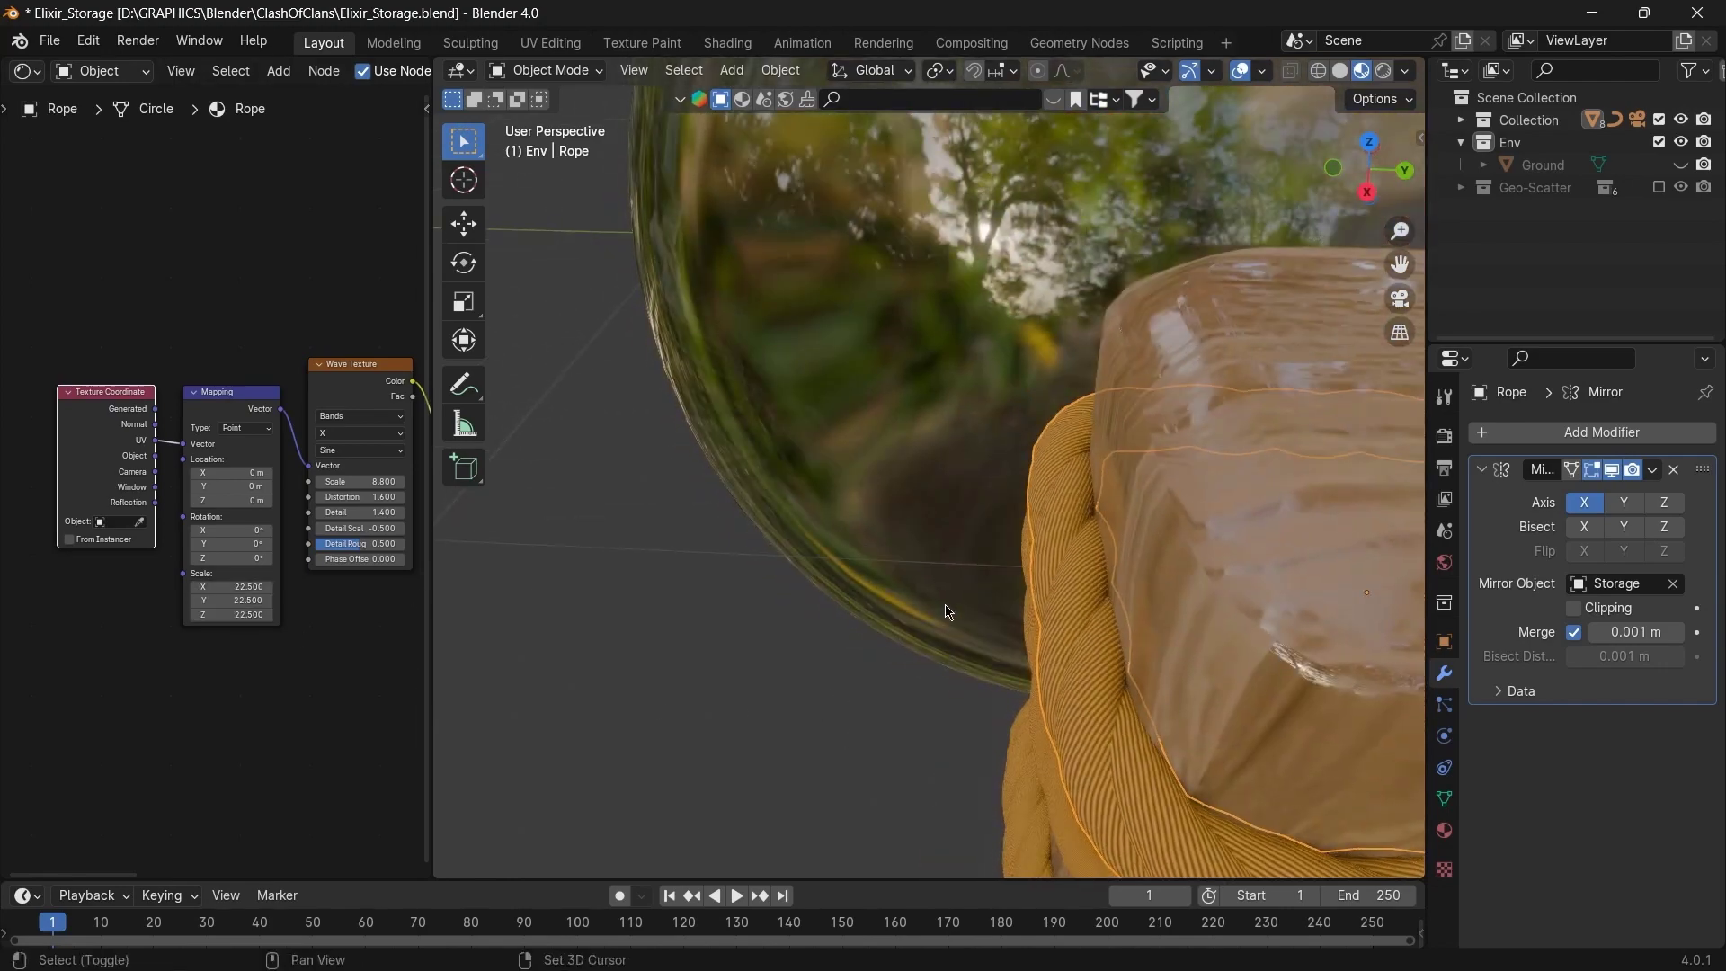
- Delete the lower of the two rope rings on the post
{"action": "mouse_move", "coordinate": [840, 630]}
{"action": "middle_mouse_down"}
{"action": "mouse_move", "coordinate": [710, 499]}
{"action": "mouse_move", "coordinate": [724, 489]}
{"action": "middle_mouse_up"}
{"action": "mouse_move", "coordinate": [1079, 635]}
{"action": "middle_mouse_down"}
{"action": "mouse_move", "coordinate": [1115, 493]}
{"action": "mouse_move", "coordinate": [1194, 678]}
{"action": "mouse_move", "coordinate": [903, 541]}
{"action": "middle_mouse_up"}
{"action": "left_click", "coordinate": [1006, 619]}
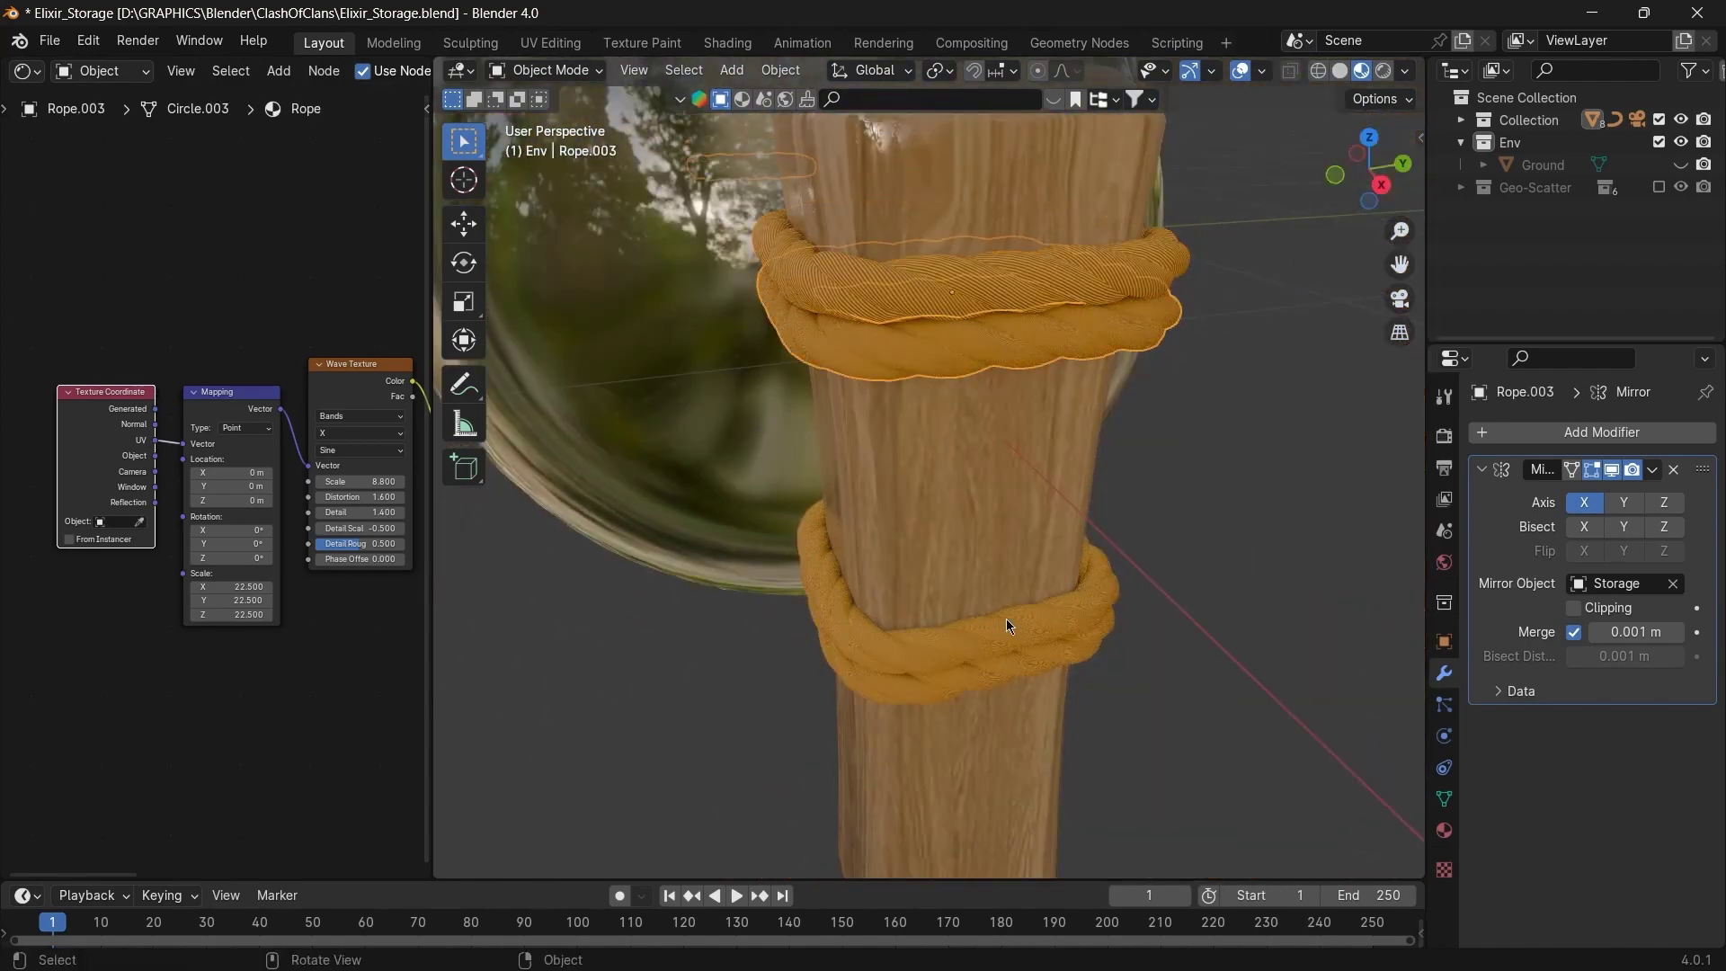
{"action": "left_click", "coordinate": [992, 673]}
{"action": "key", "text": "x"}
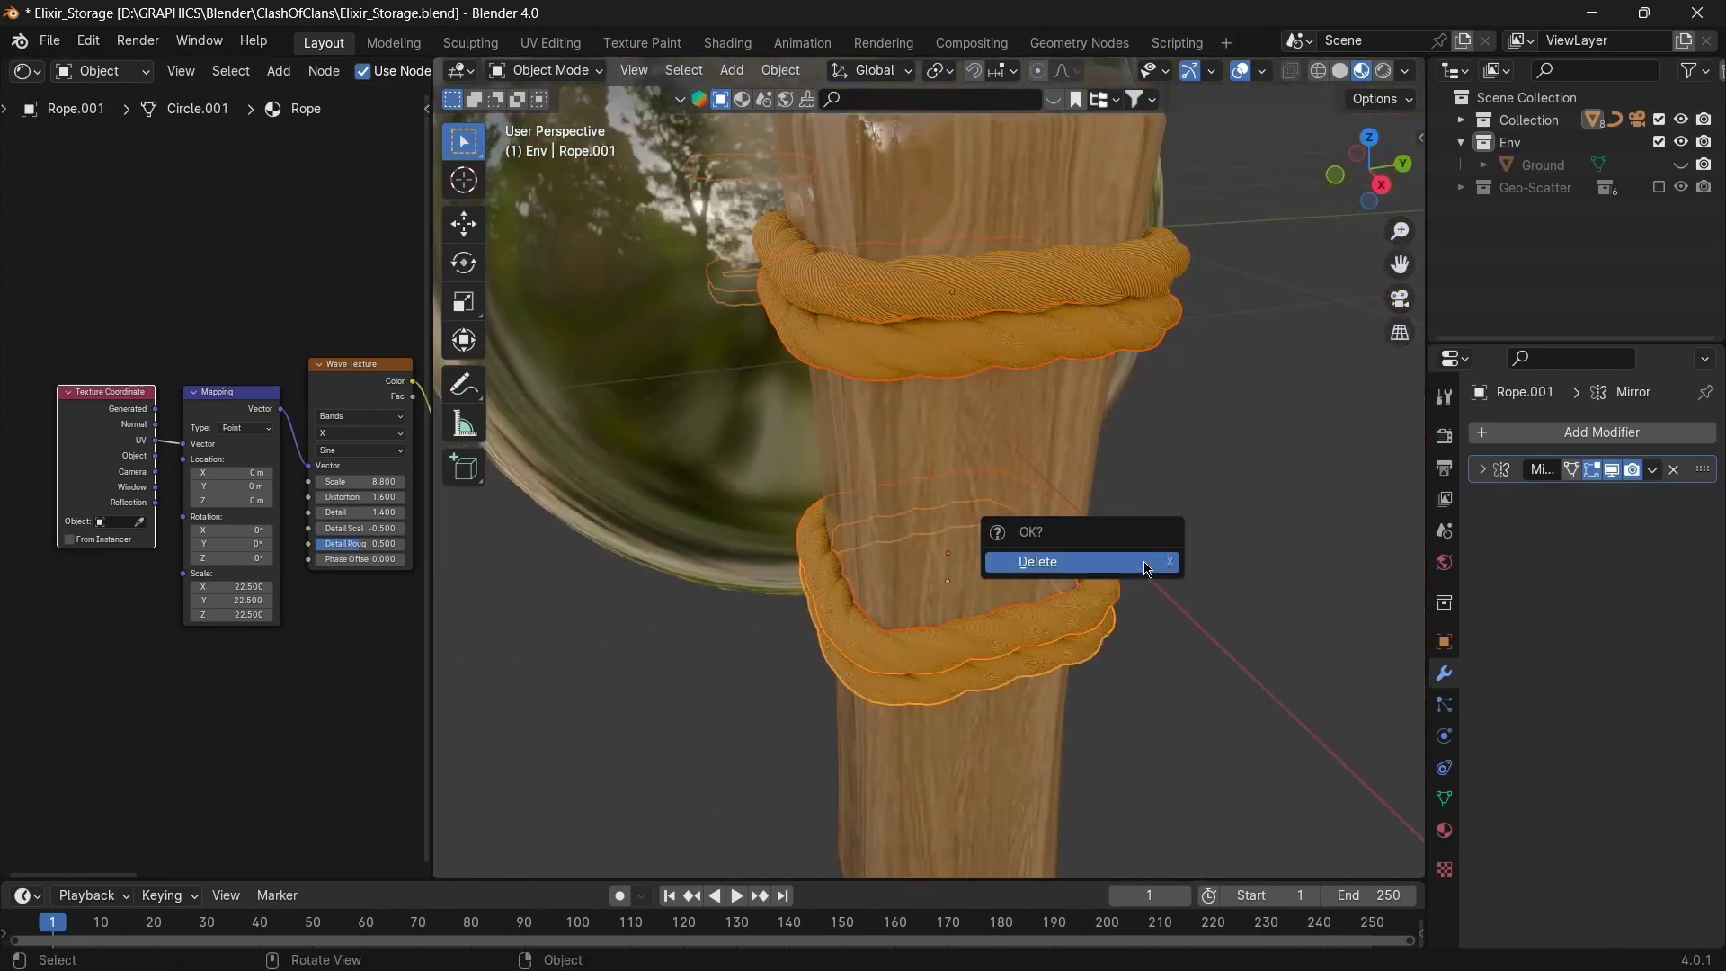
{"action": "left_click", "coordinate": [1149, 567]}
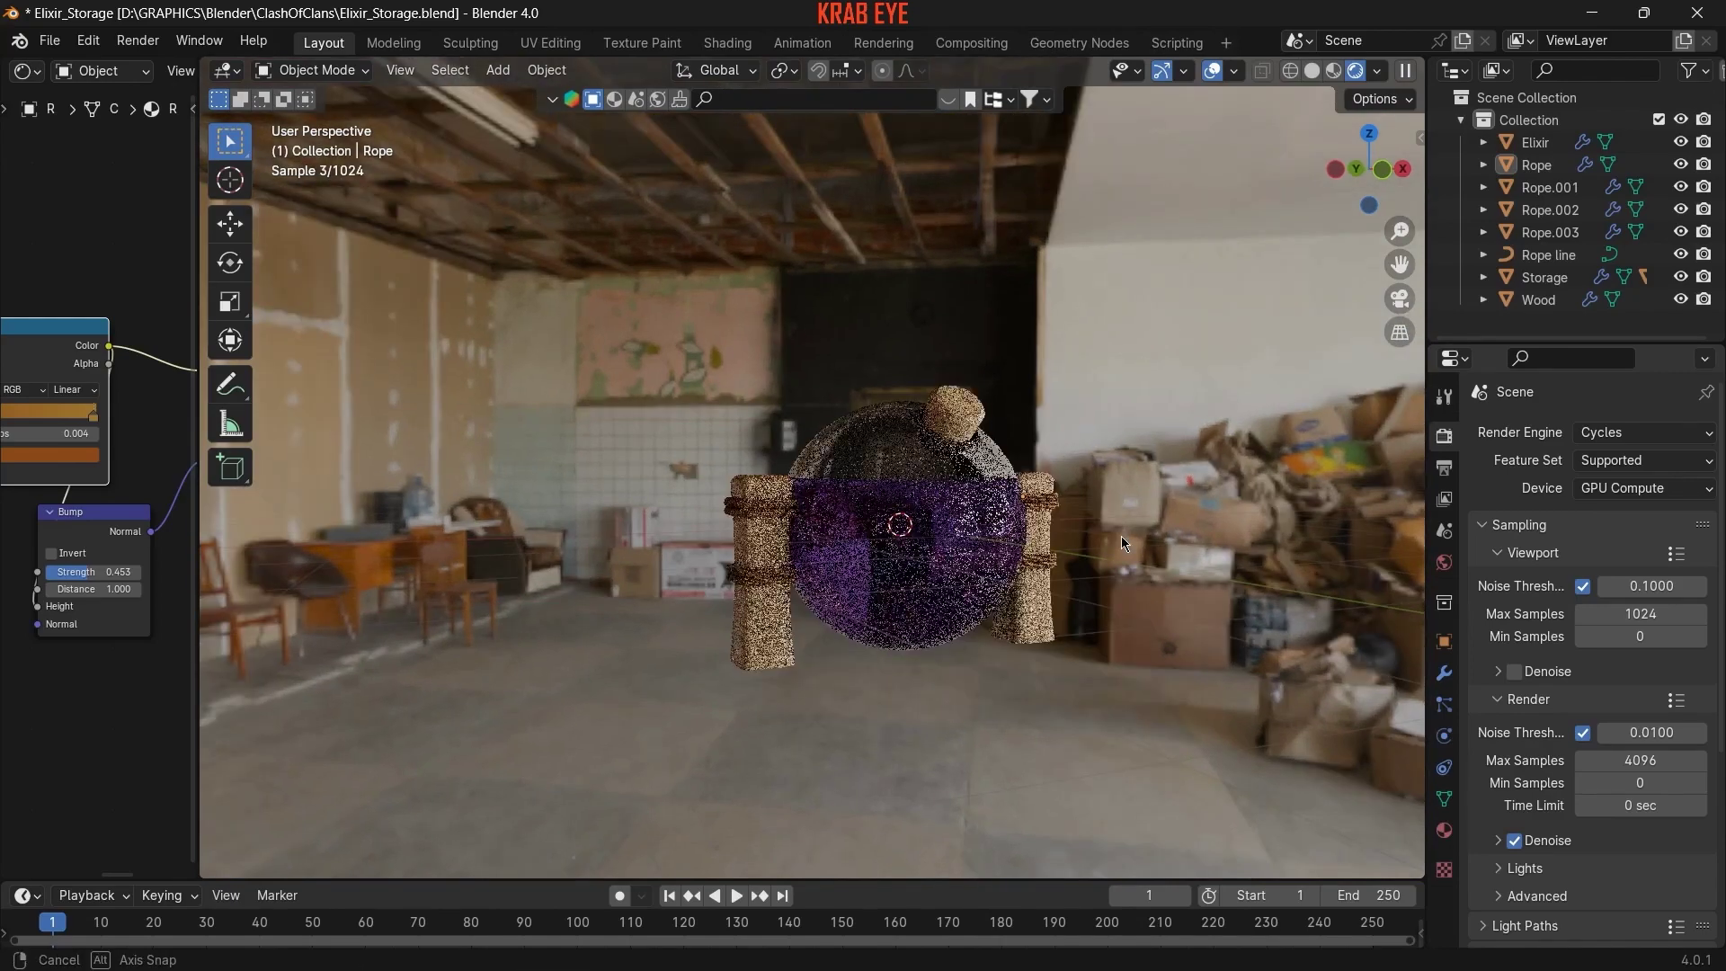
- Add a camera aligned to the front view of the potion
{"action": "scroll", "coordinate": [1121, 536], "scroll_direction": "up", "scroll_amount": 2}
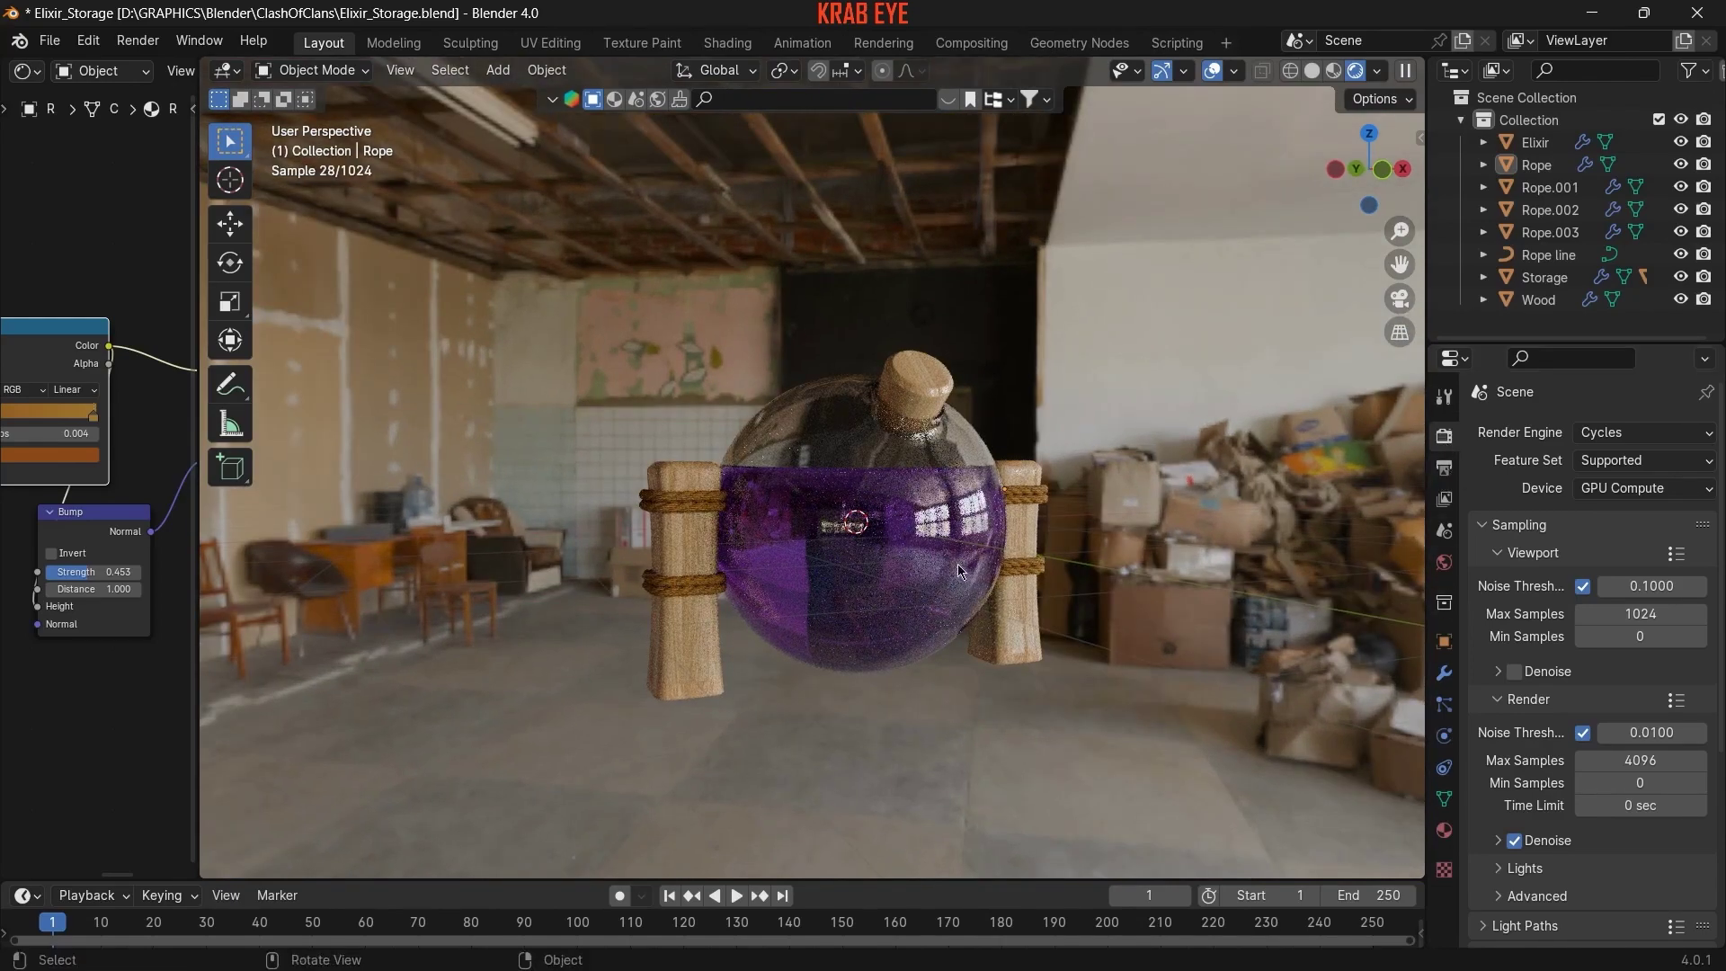
{"action": "key", "text": "KP_1"}
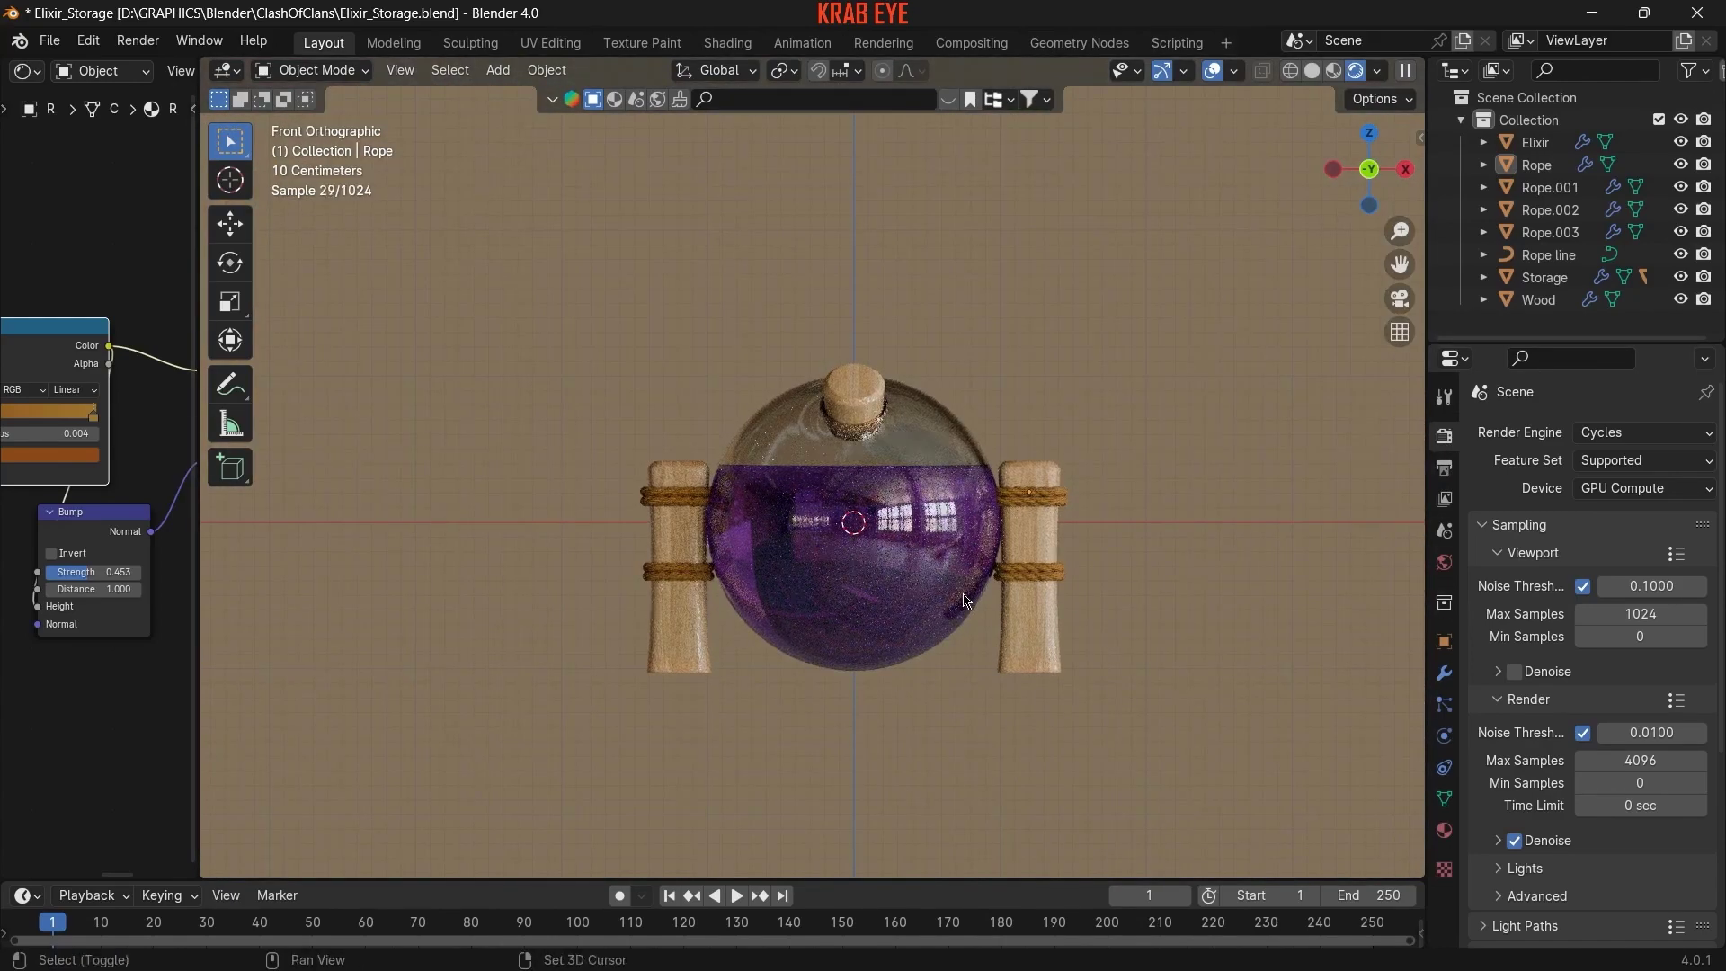
{"action": "key", "text": "shift+a"}
{"action": "left_click", "coordinate": [866, 871]}
{"action": "key", "text": "ctrl+alt+KP_0"}
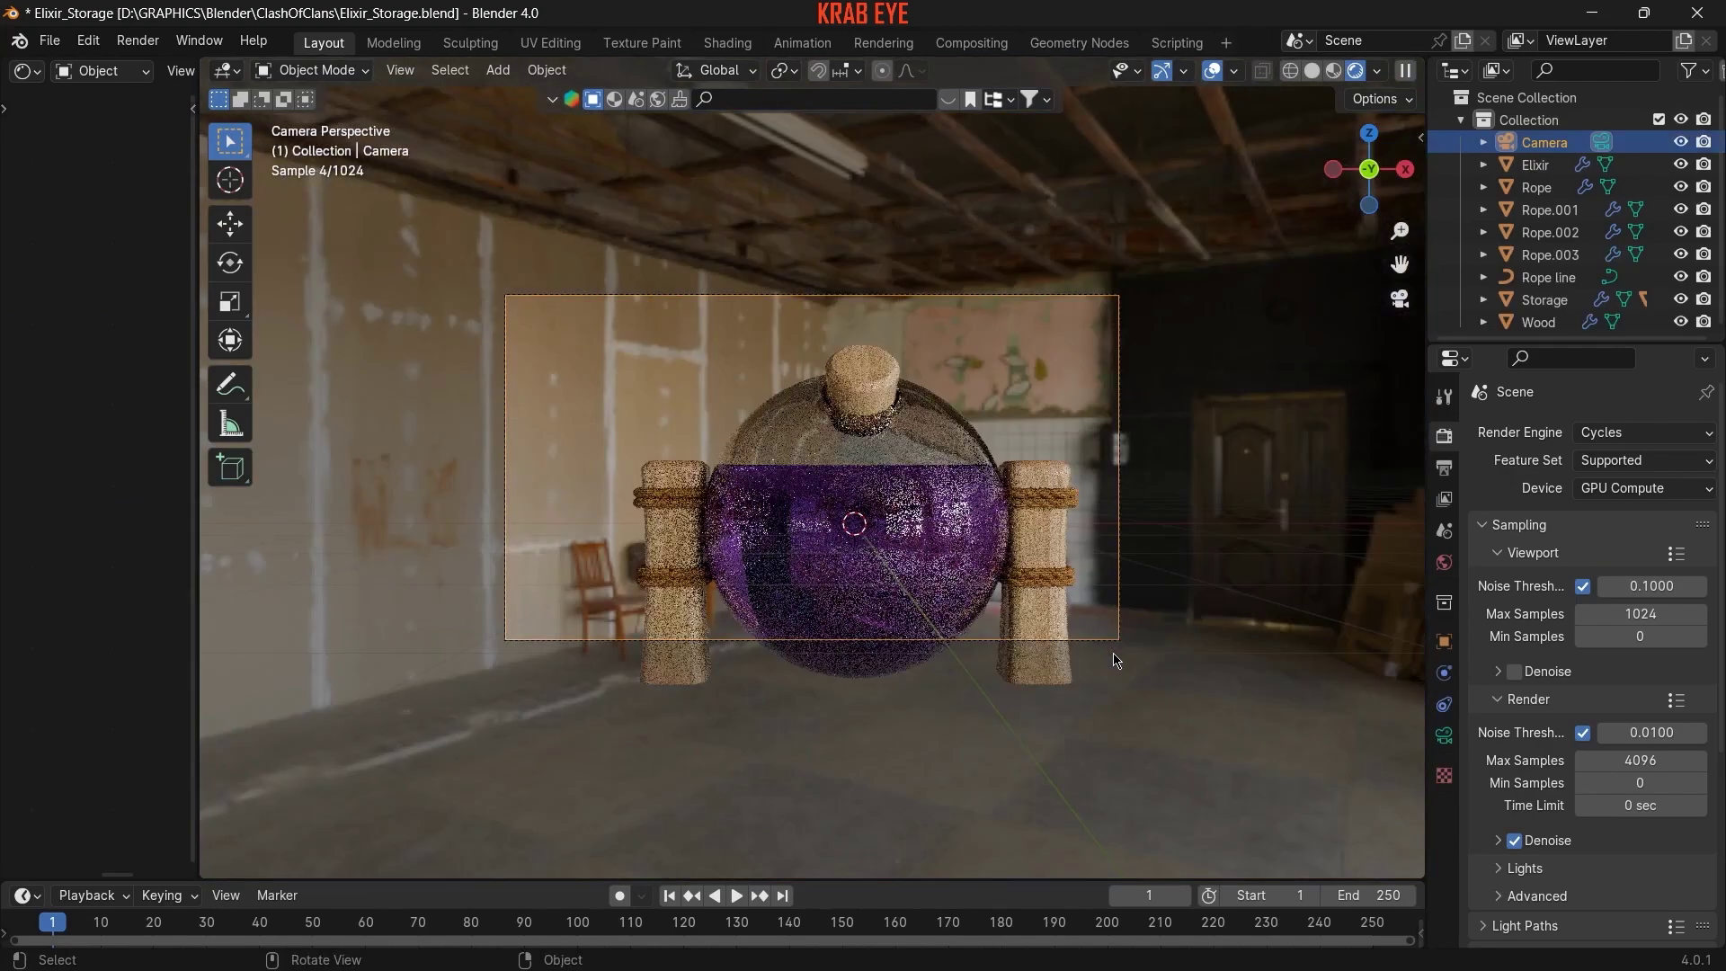
- Switch to Material Preview and pull the camera back along Y to frame flask and posts
{"action": "left_click", "coordinate": [1359, 71]}
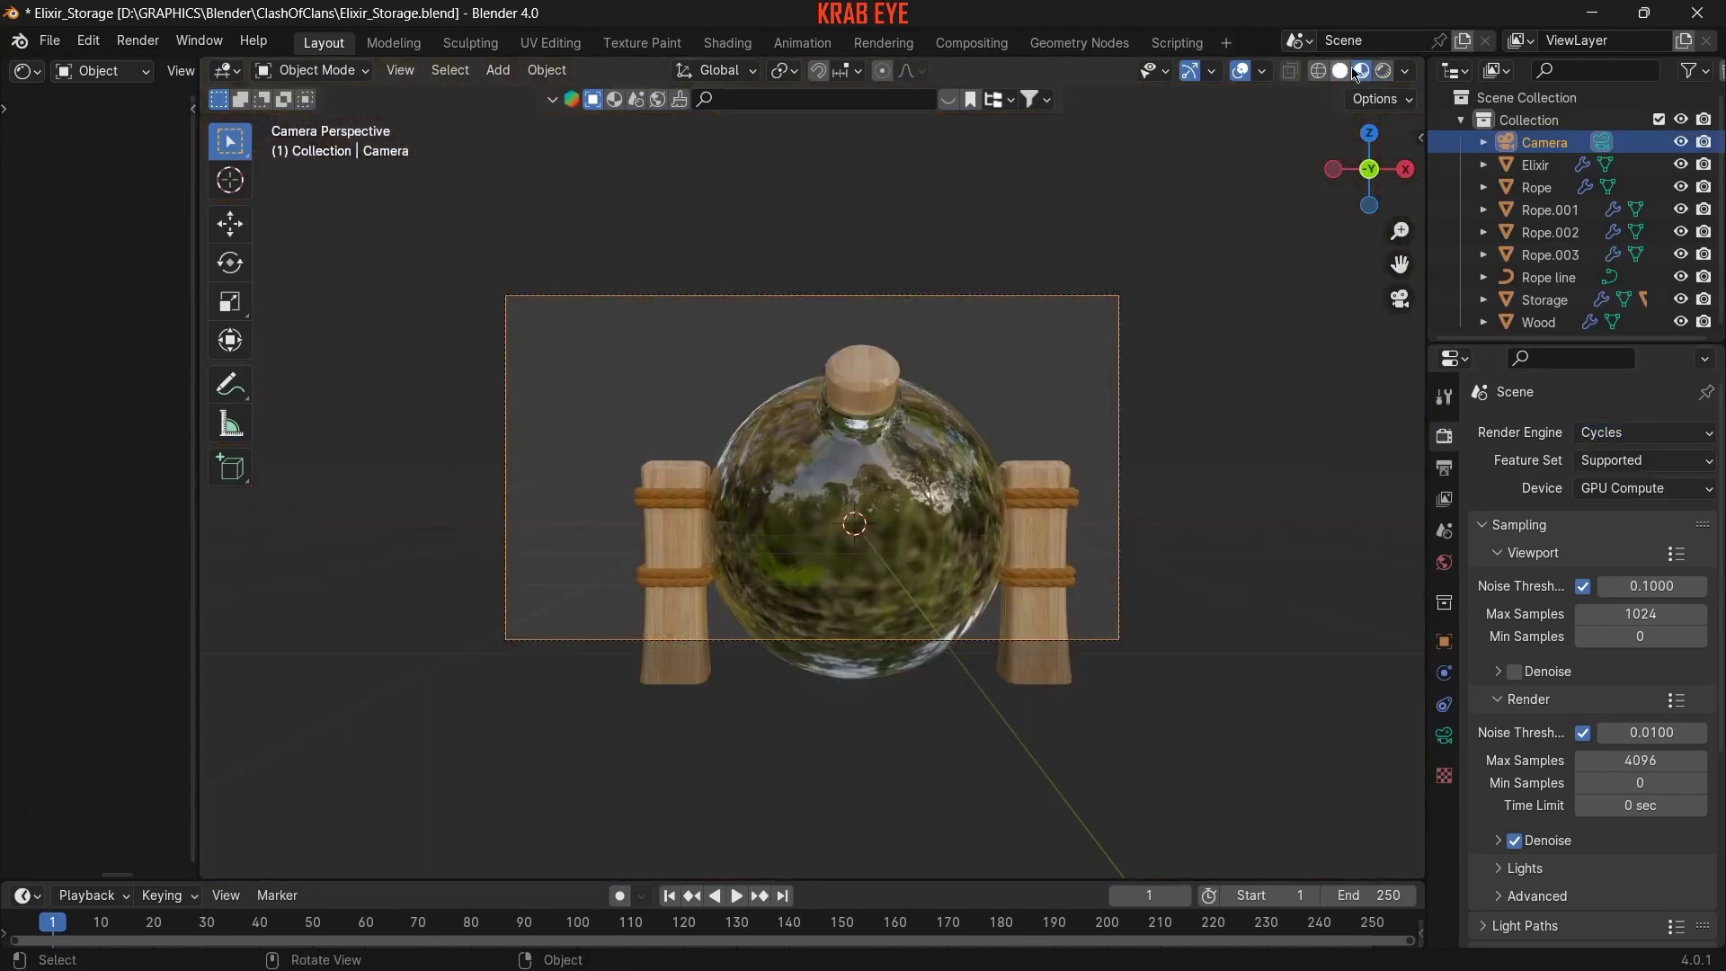
{"action": "key", "text": "g"}
{"action": "key", "text": "y"}
{"action": "left_click", "coordinate": [1005, 471]}
{"action": "key", "text": "g"}
{"action": "key", "text": "y"}
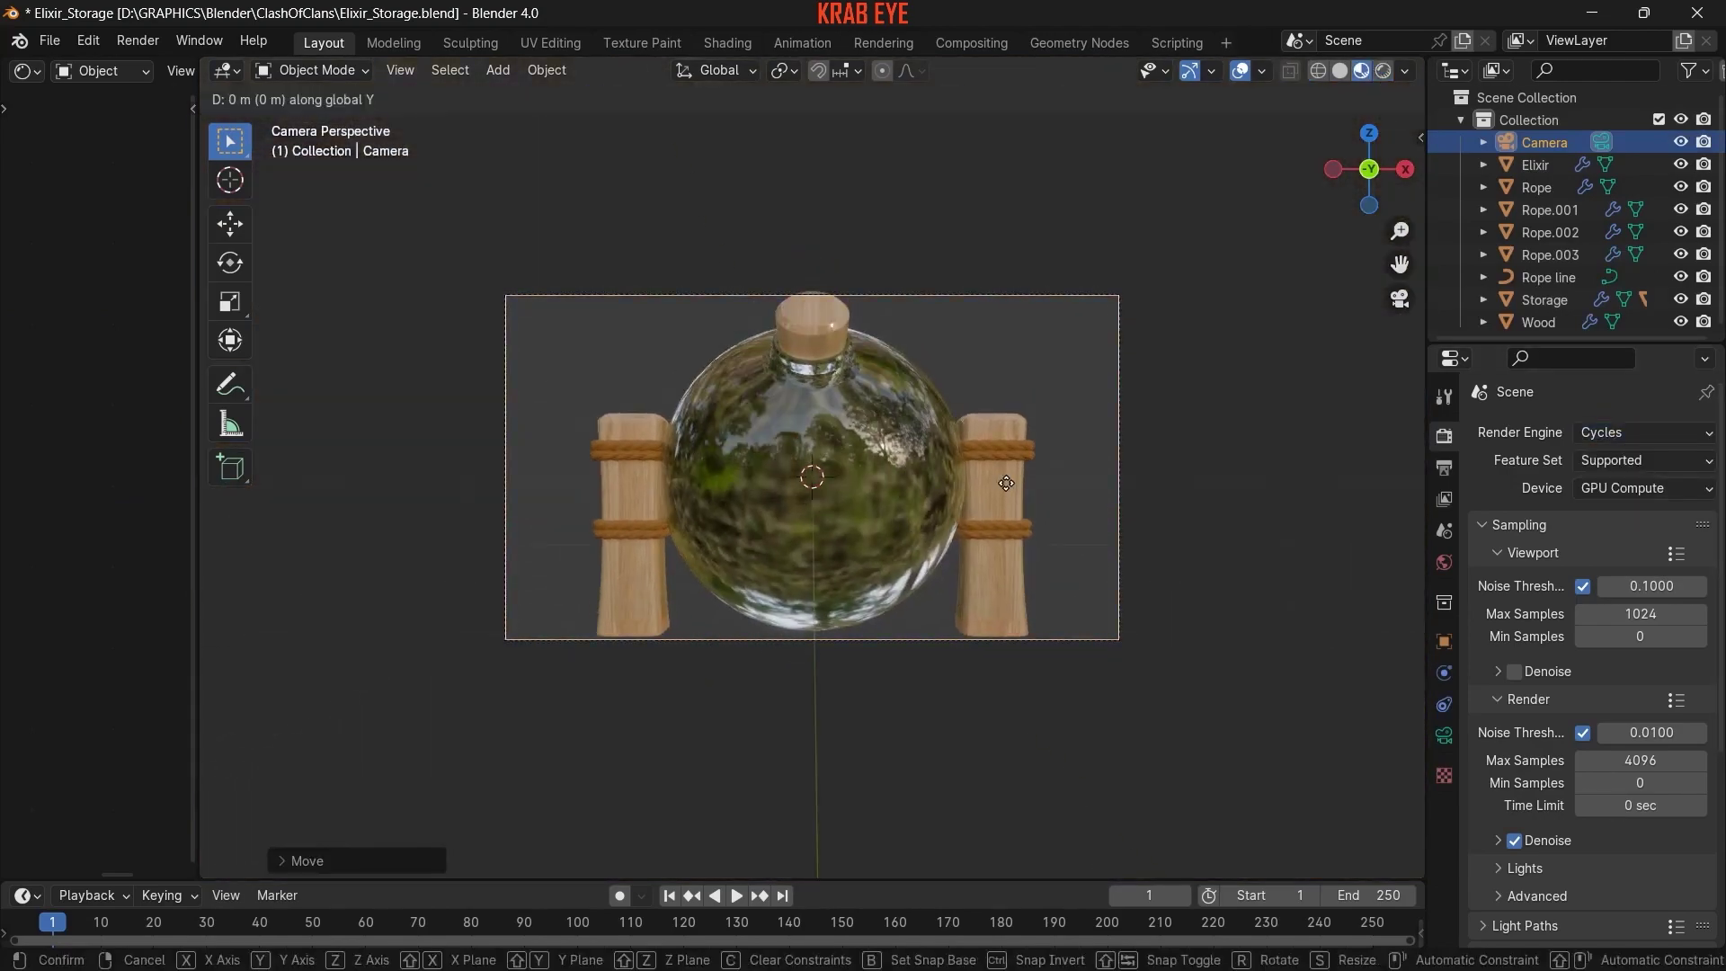
{"action": "left_click", "coordinate": [971, 286]}
- Keep the camera focal length at 50 mm, then select the Storage flask
{"action": "left_click", "coordinate": [1444, 737]}
{"action": "double_click", "coordinate": [1616, 539]}
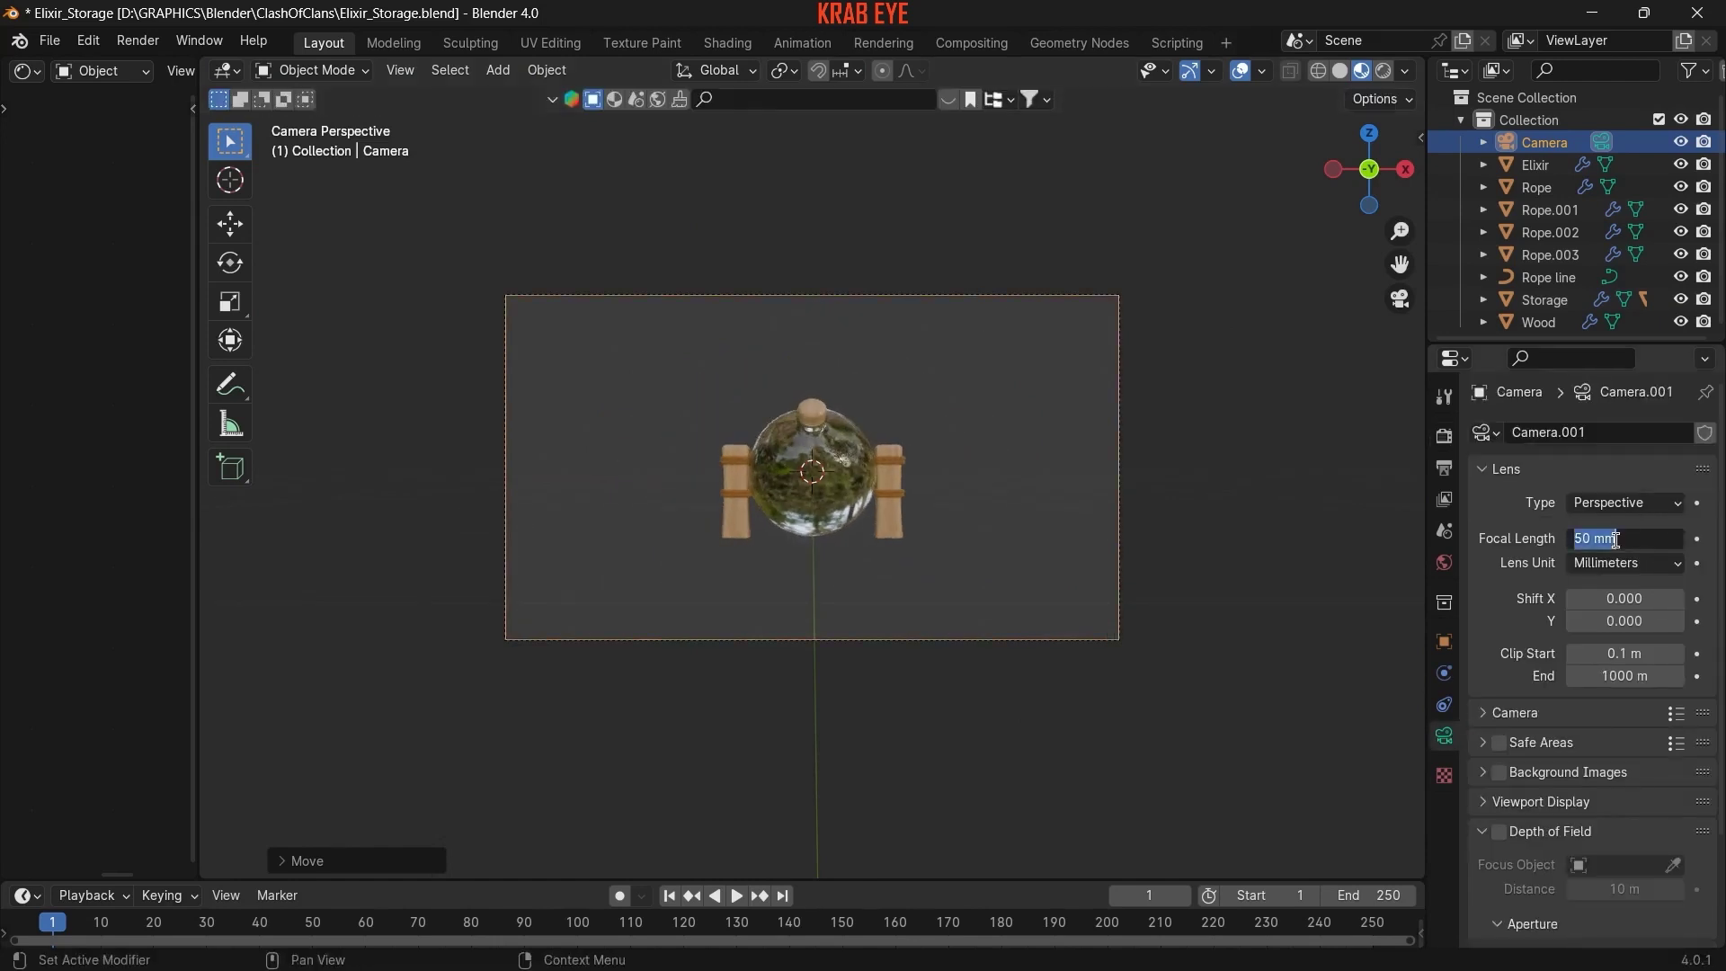
{"action": "key", "text": "Return"}
{"action": "key", "text": "n"}
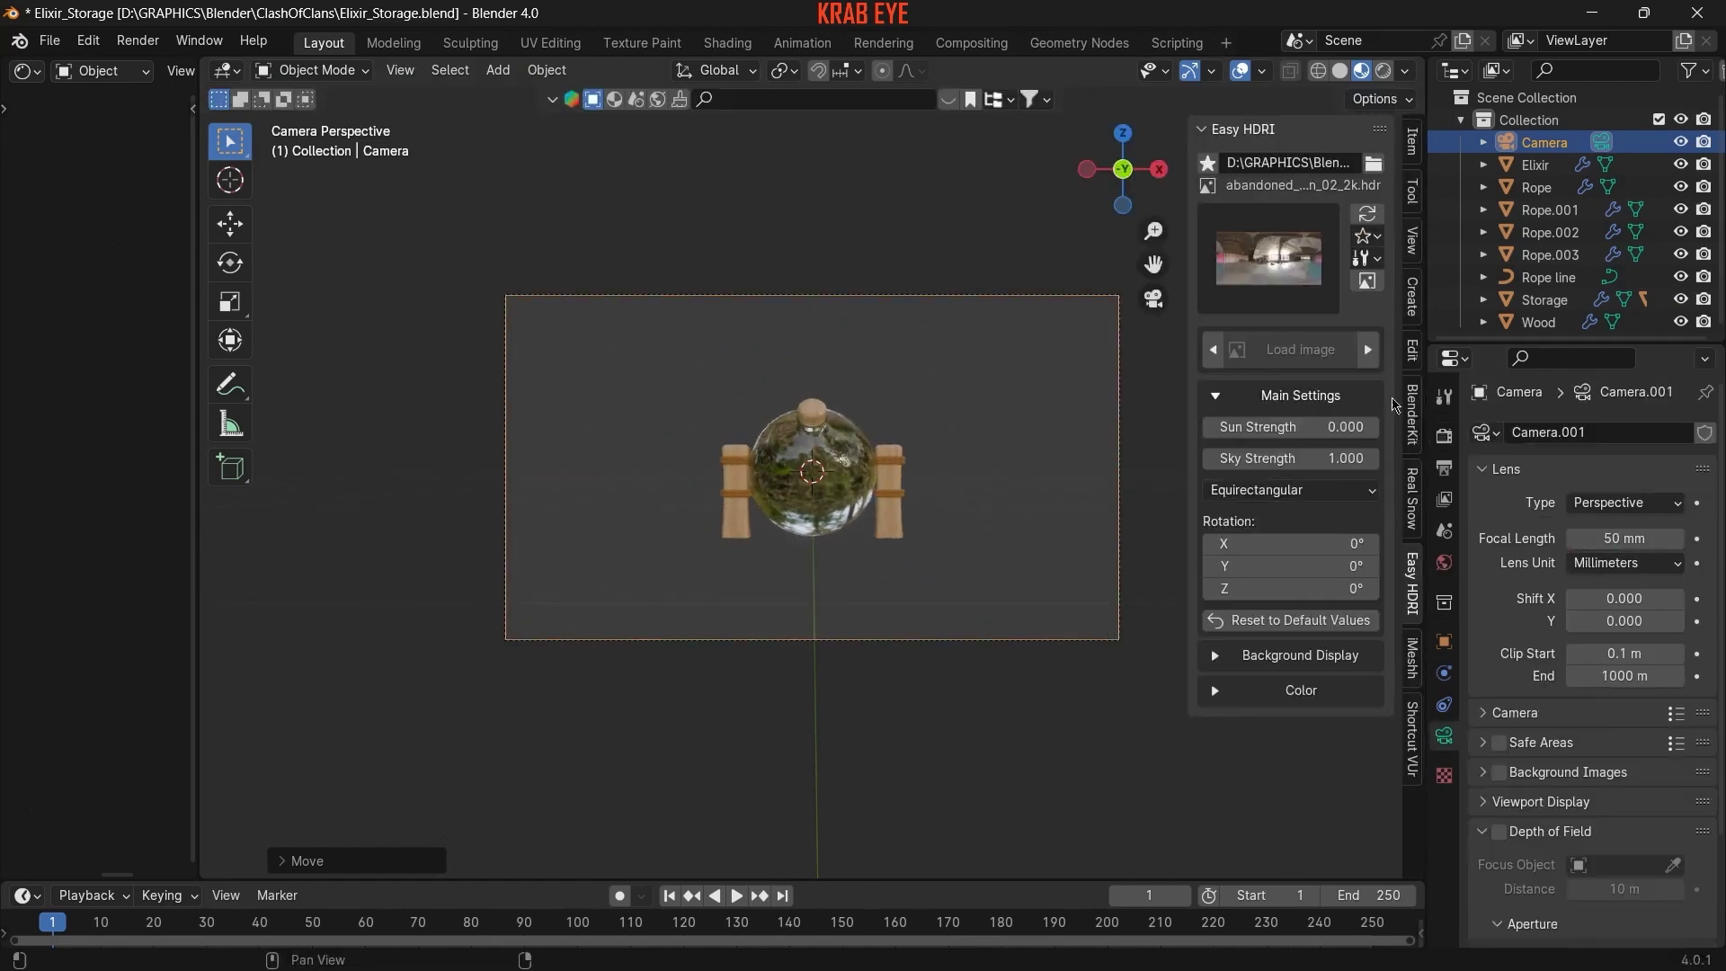
{"action": "left_click", "coordinate": [1413, 241]}
{"action": "key", "text": "n"}
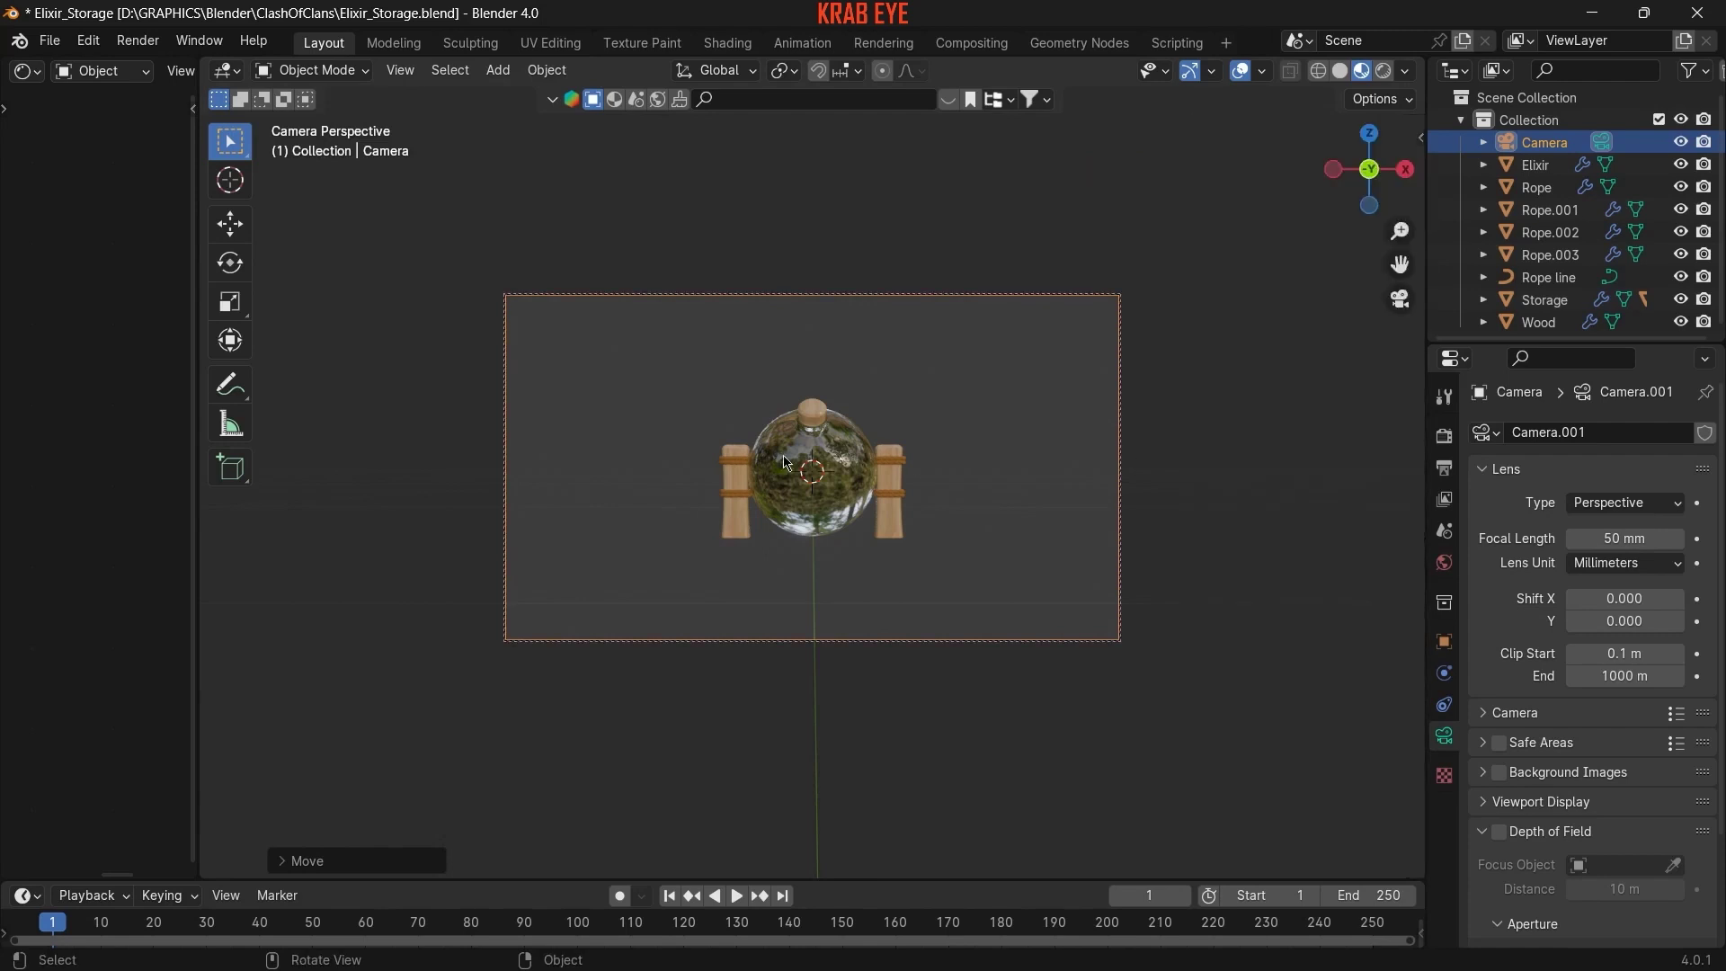
{"action": "left_click", "coordinate": [814, 472]}
- Enable Transparent in the Render Properties Film settings
{"action": "mouse_move", "coordinate": [910, 468]}
{"action": "middle_mouse_down"}
{"action": "mouse_move", "coordinate": [835, 486]}
{"action": "mouse_move", "coordinate": [840, 469]}
{"action": "mouse_move", "coordinate": [817, 505]}
{"action": "mouse_move", "coordinate": [828, 493]}
{"action": "middle_mouse_up"}
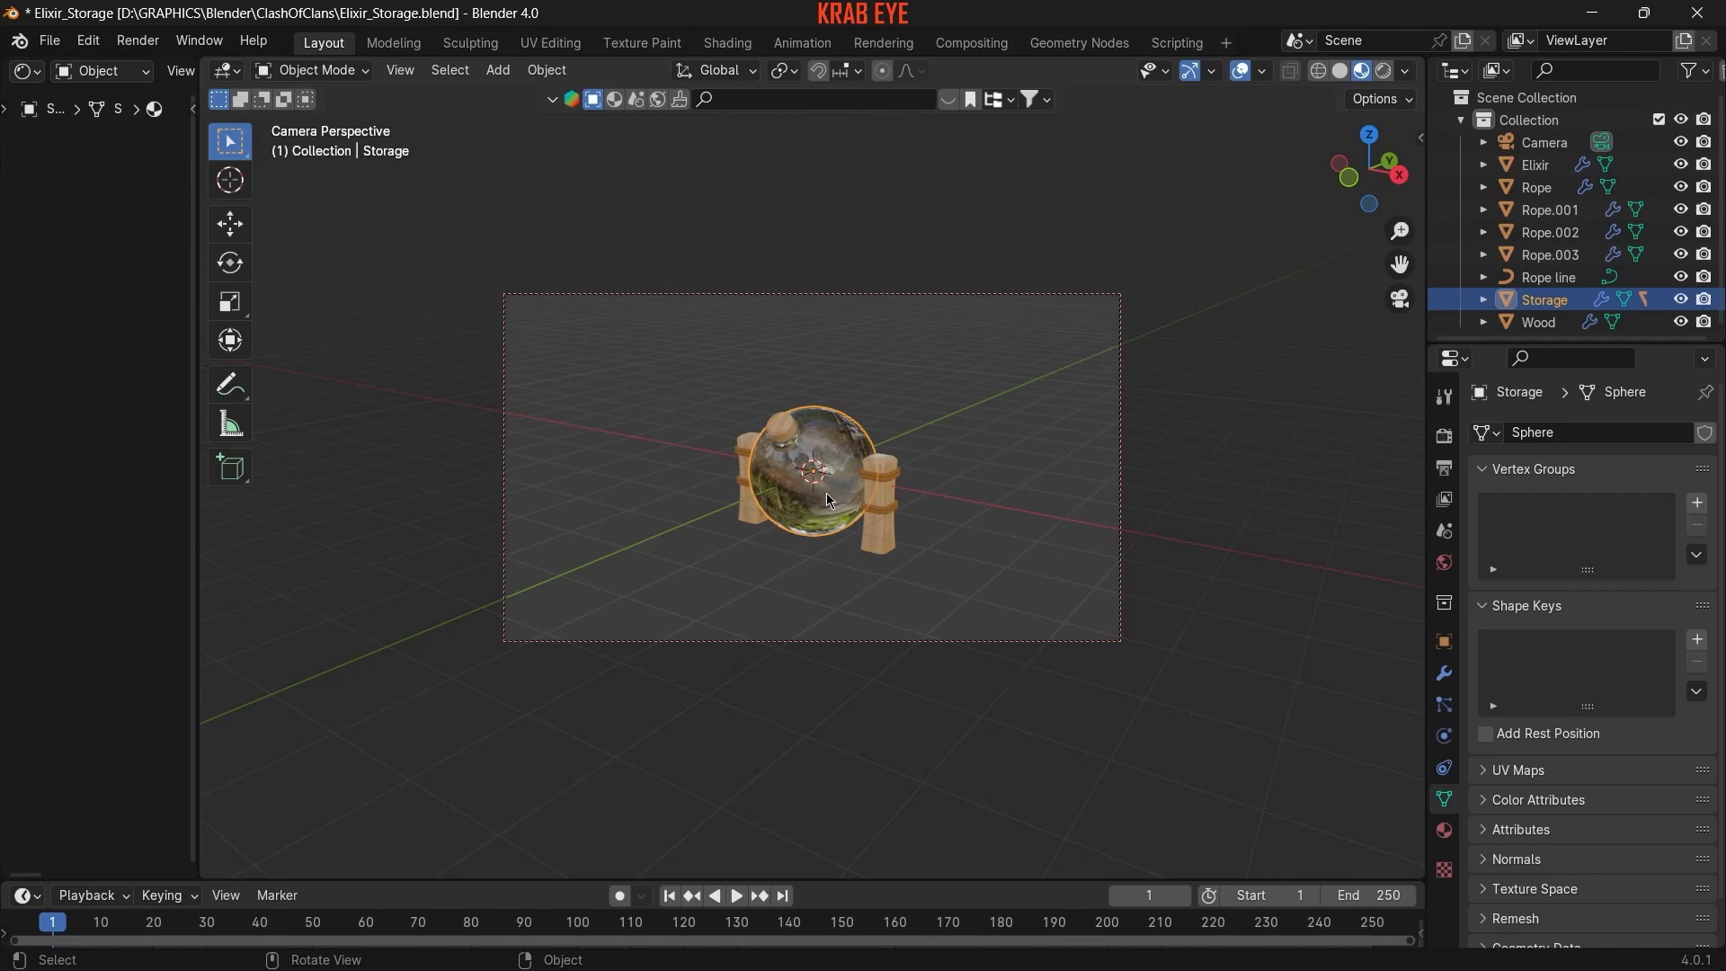
{"action": "left_click", "coordinate": [1445, 435]}
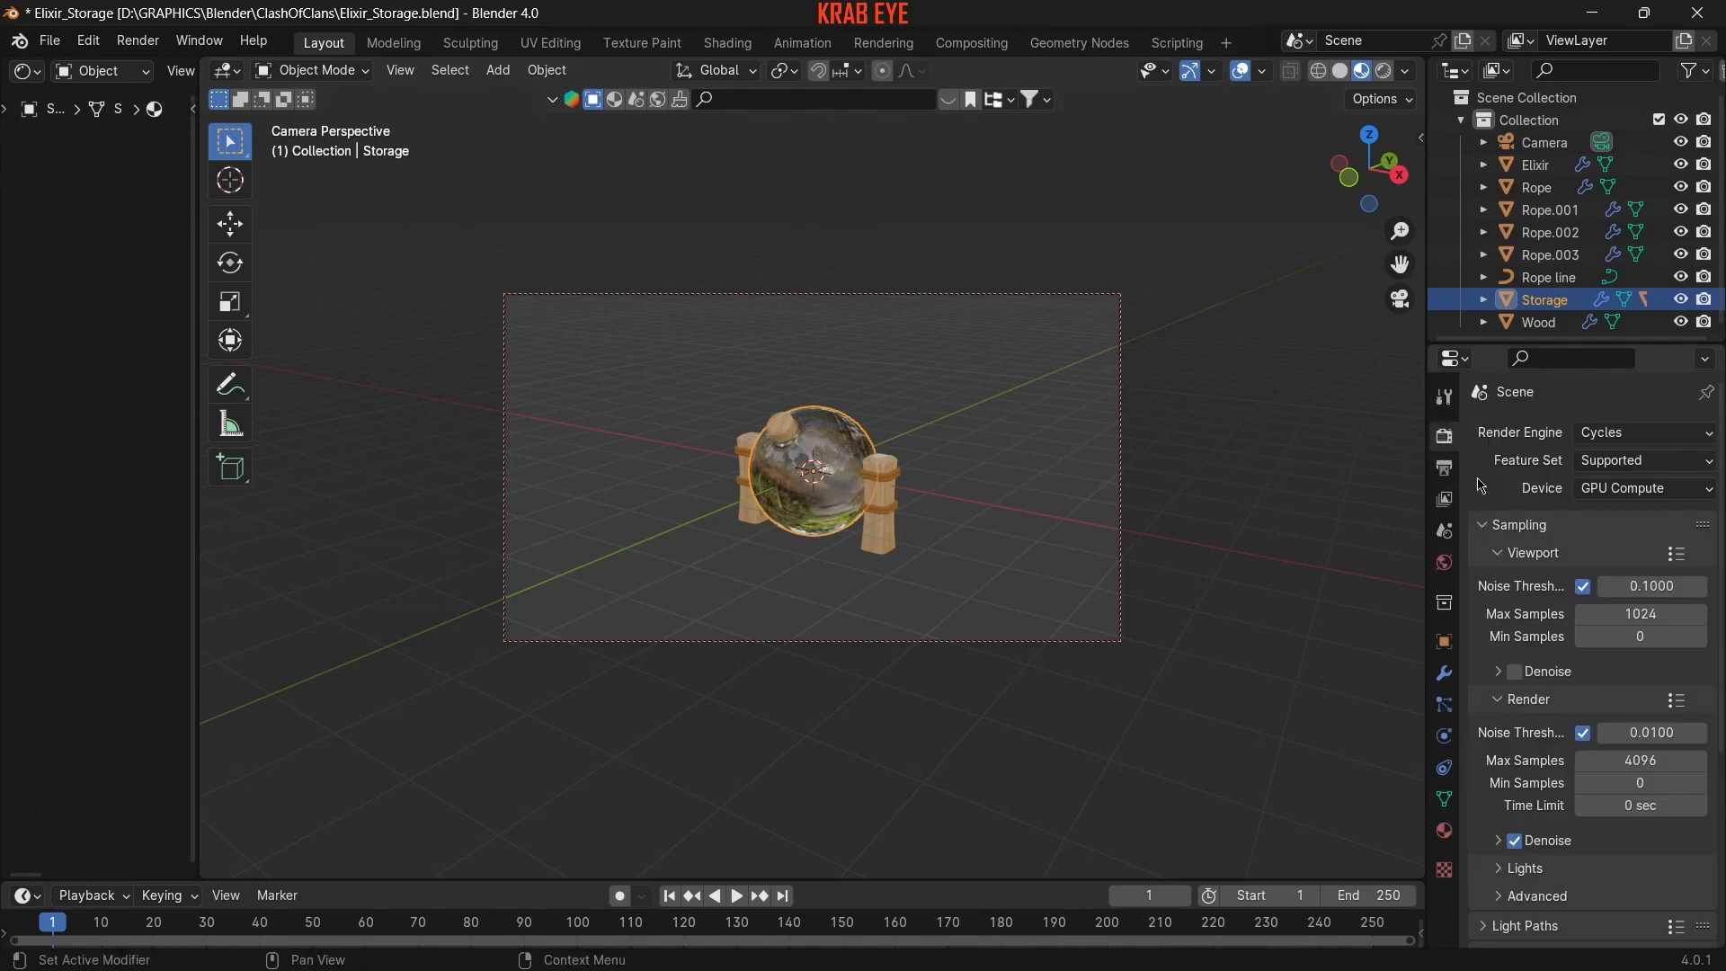
{"action": "scroll", "coordinate": [1551, 852], "scroll_direction": "down", "scroll_amount": 5}
{"action": "scroll", "coordinate": [1551, 853], "scroll_direction": "down", "scroll_amount": 1}
{"action": "left_click", "coordinate": [1494, 814]}
{"action": "scroll", "coordinate": [1500, 818], "scroll_direction": "down", "scroll_amount": 1}
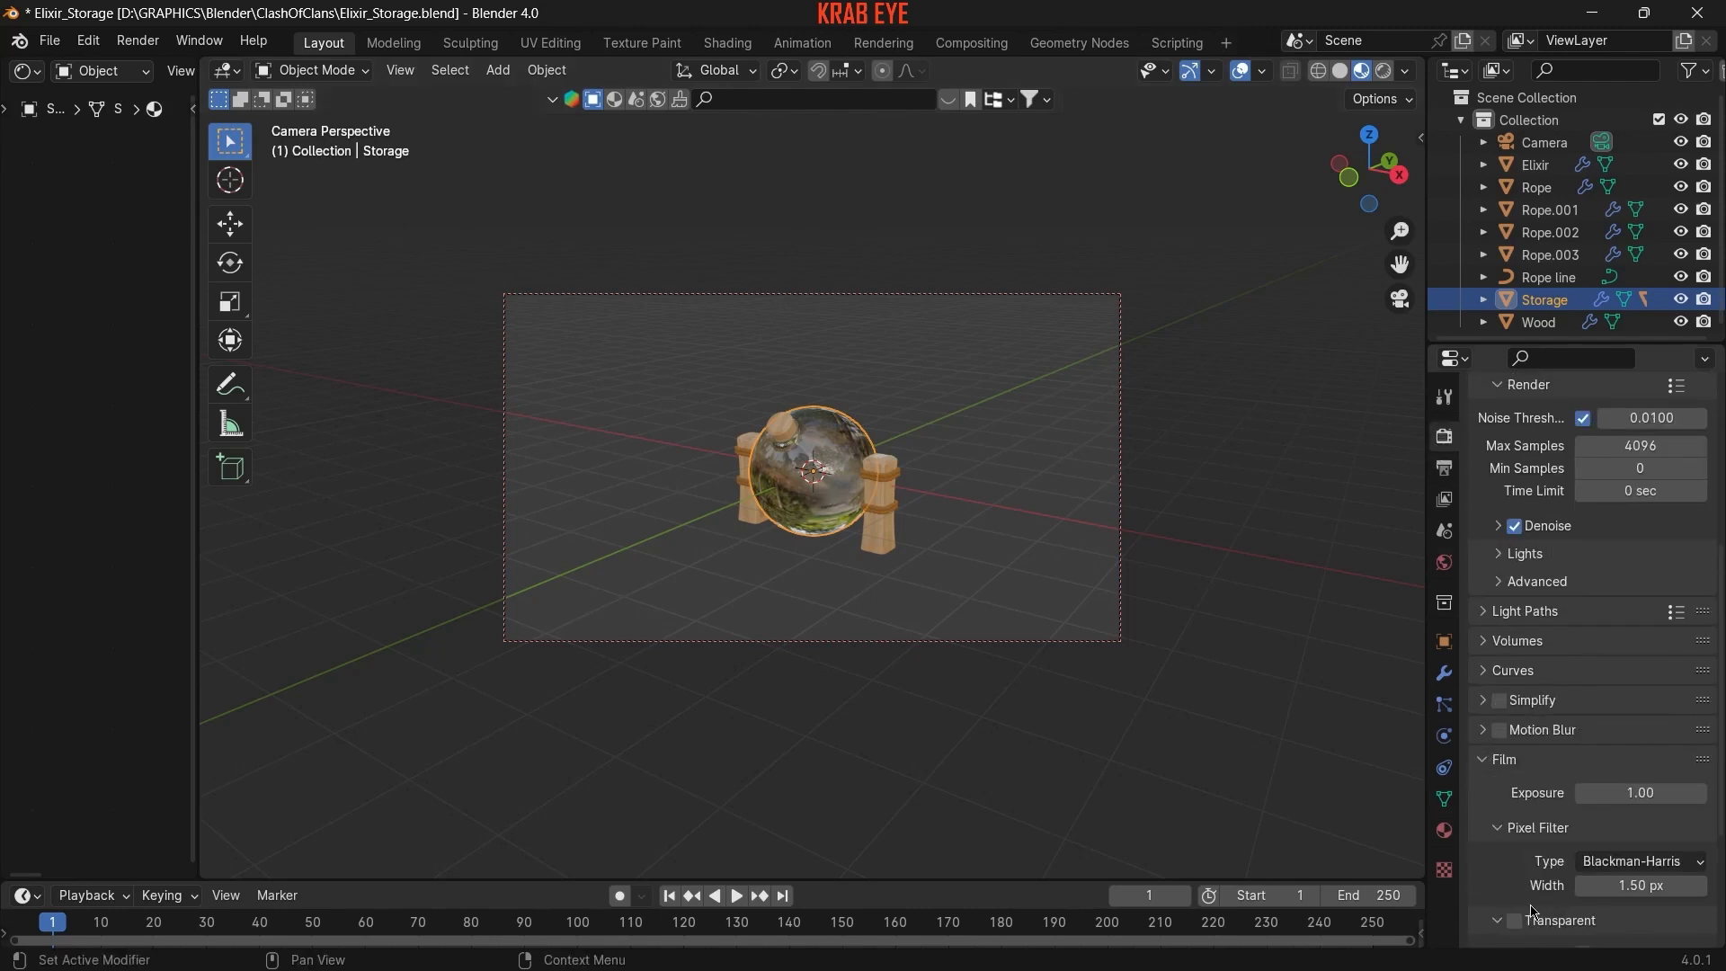
{"action": "scroll", "coordinate": [1536, 459], "scroll_direction": "up", "scroll_amount": 3}
{"action": "scroll", "coordinate": [1535, 459], "scroll_direction": "down", "scroll_amount": 1}
{"action": "scroll", "coordinate": [1535, 458], "scroll_direction": "down", "scroll_amount": 2}
- Switch the viewport to Rendered shading and save the blend file
{"action": "key", "text": "z"}
{"action": "left_click", "coordinate": [1055, 328]}
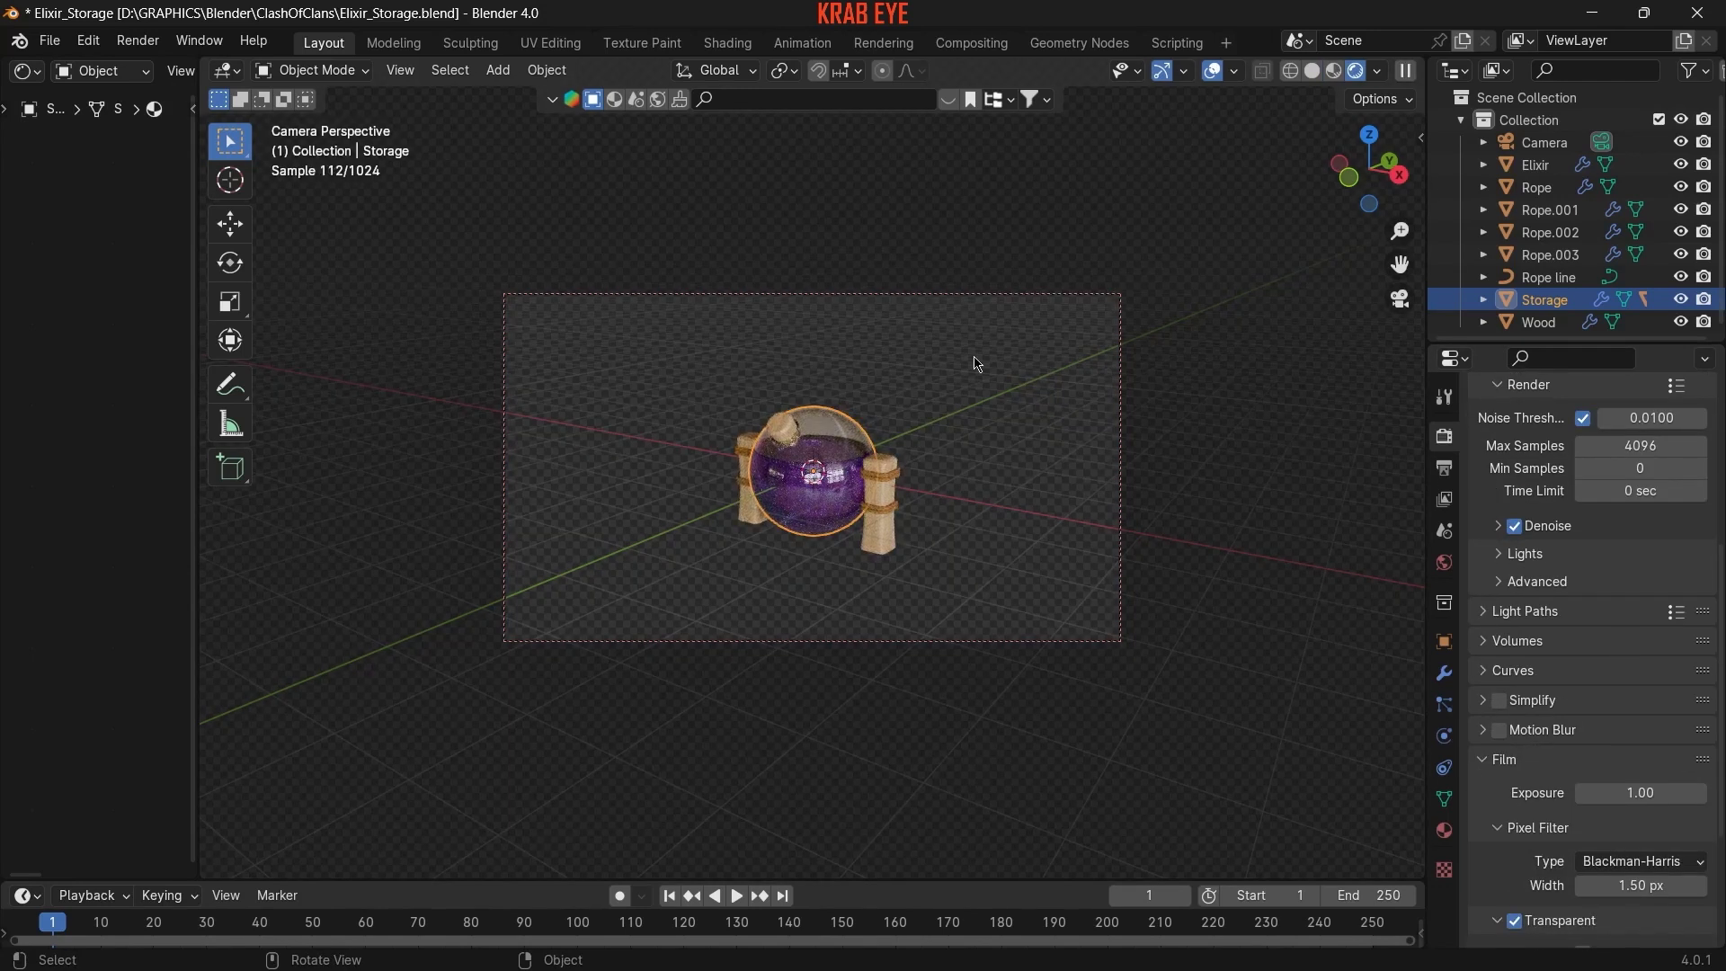
{"action": "key", "text": "ctrl+s"}
- Render frame 1 with F12 and let the final image finish
{"action": "key", "text": "F12"}
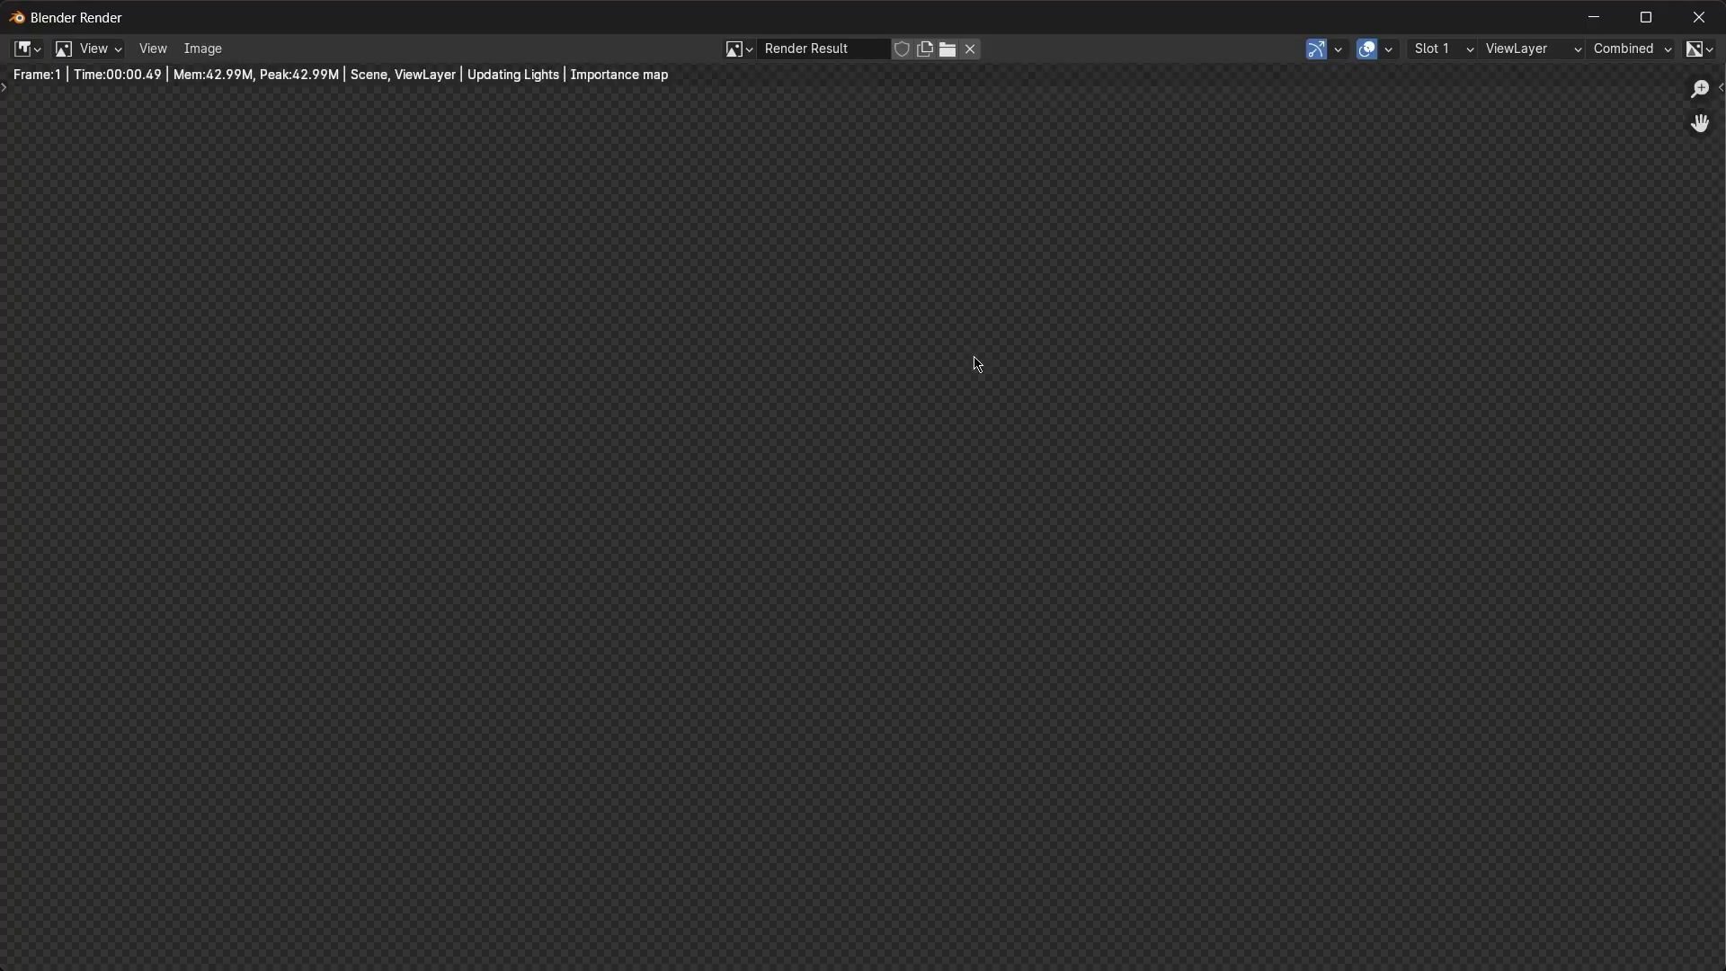